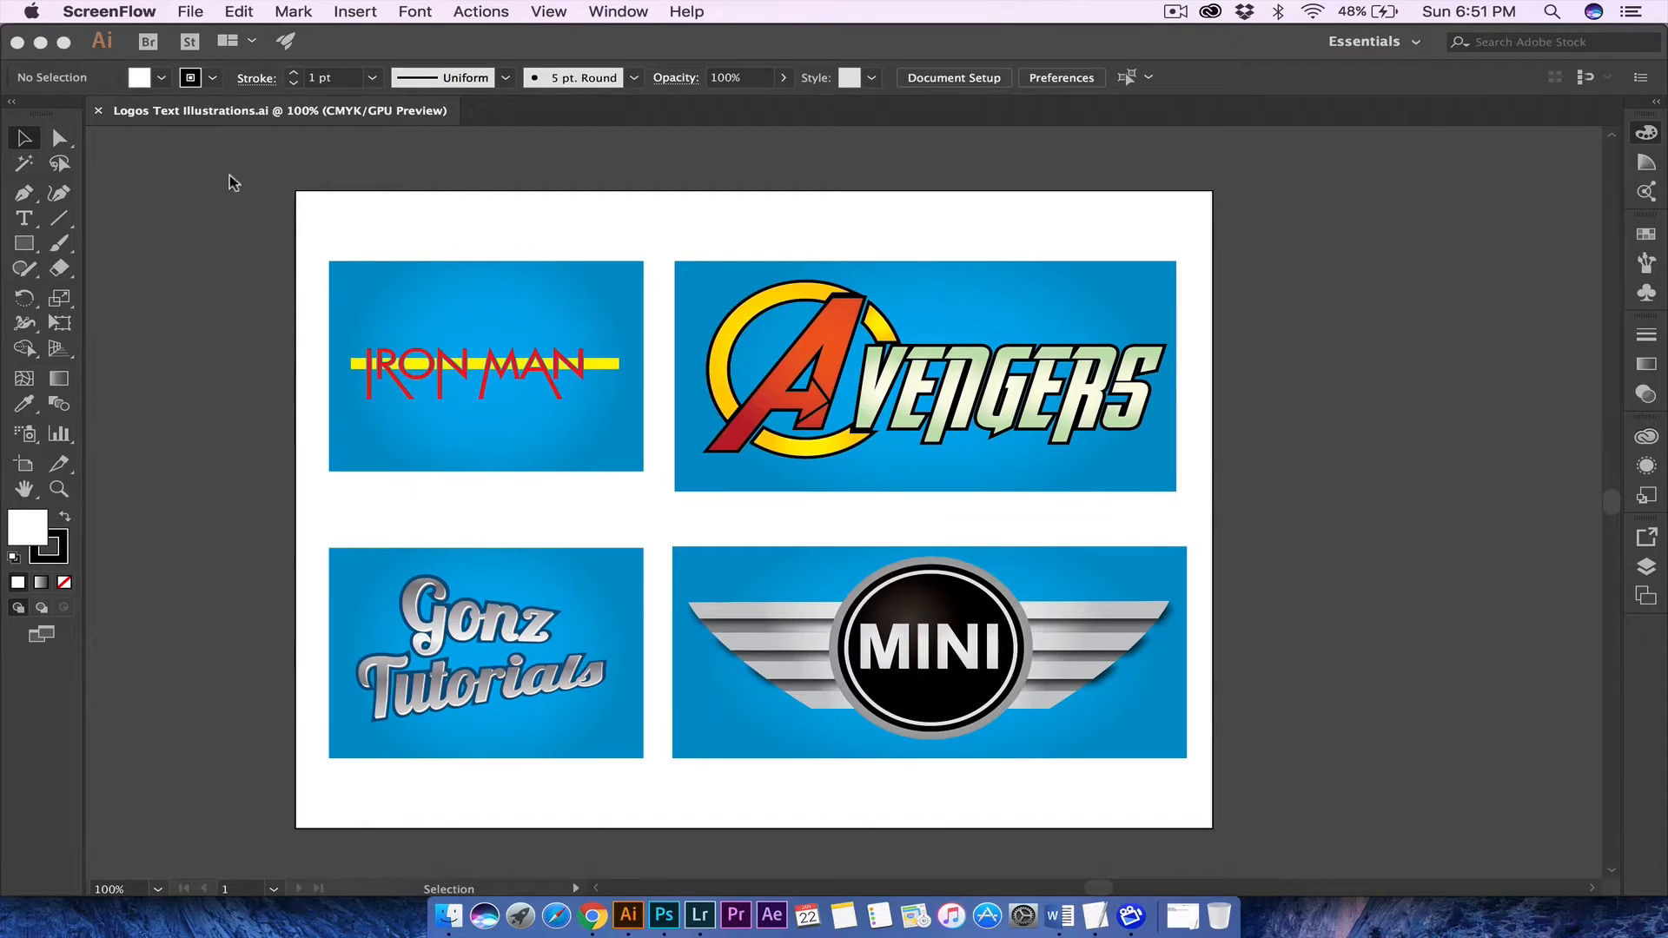
- Examine the finished Iron Man and Avengers logos up close on the artboard
{"action": "left_click", "coordinate": [232, 182]}
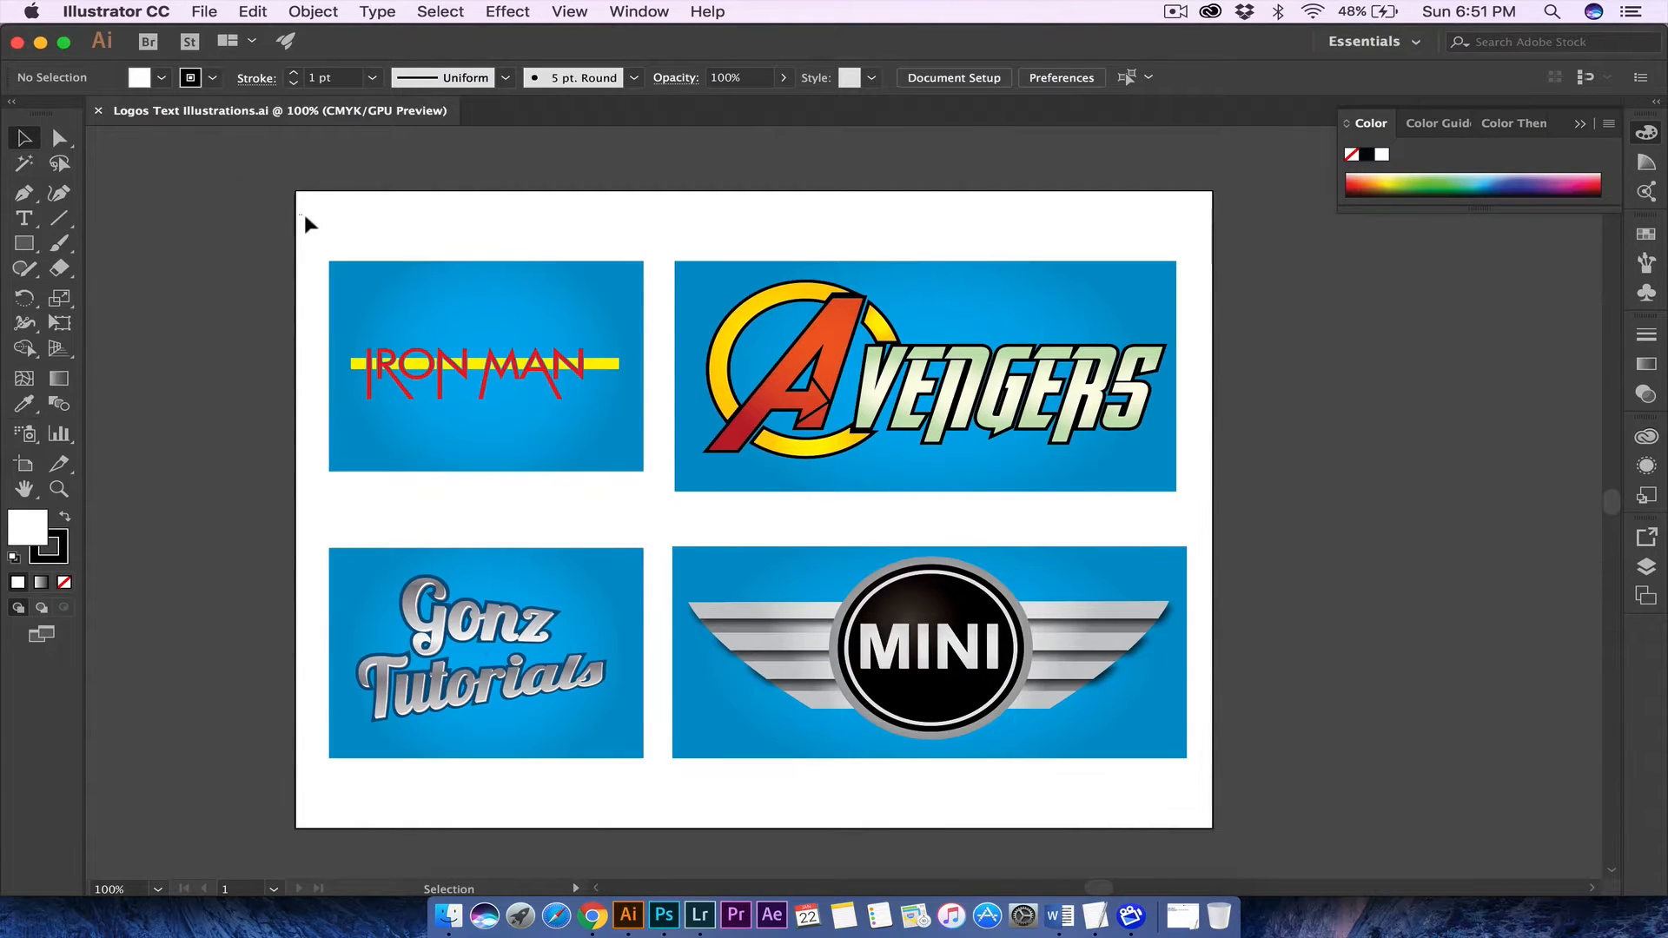
{"action": "left_click_drag", "start_coordinate": [304, 217], "coordinate": [1243, 853]}
{"action": "left_click", "coordinate": [1300, 736]}
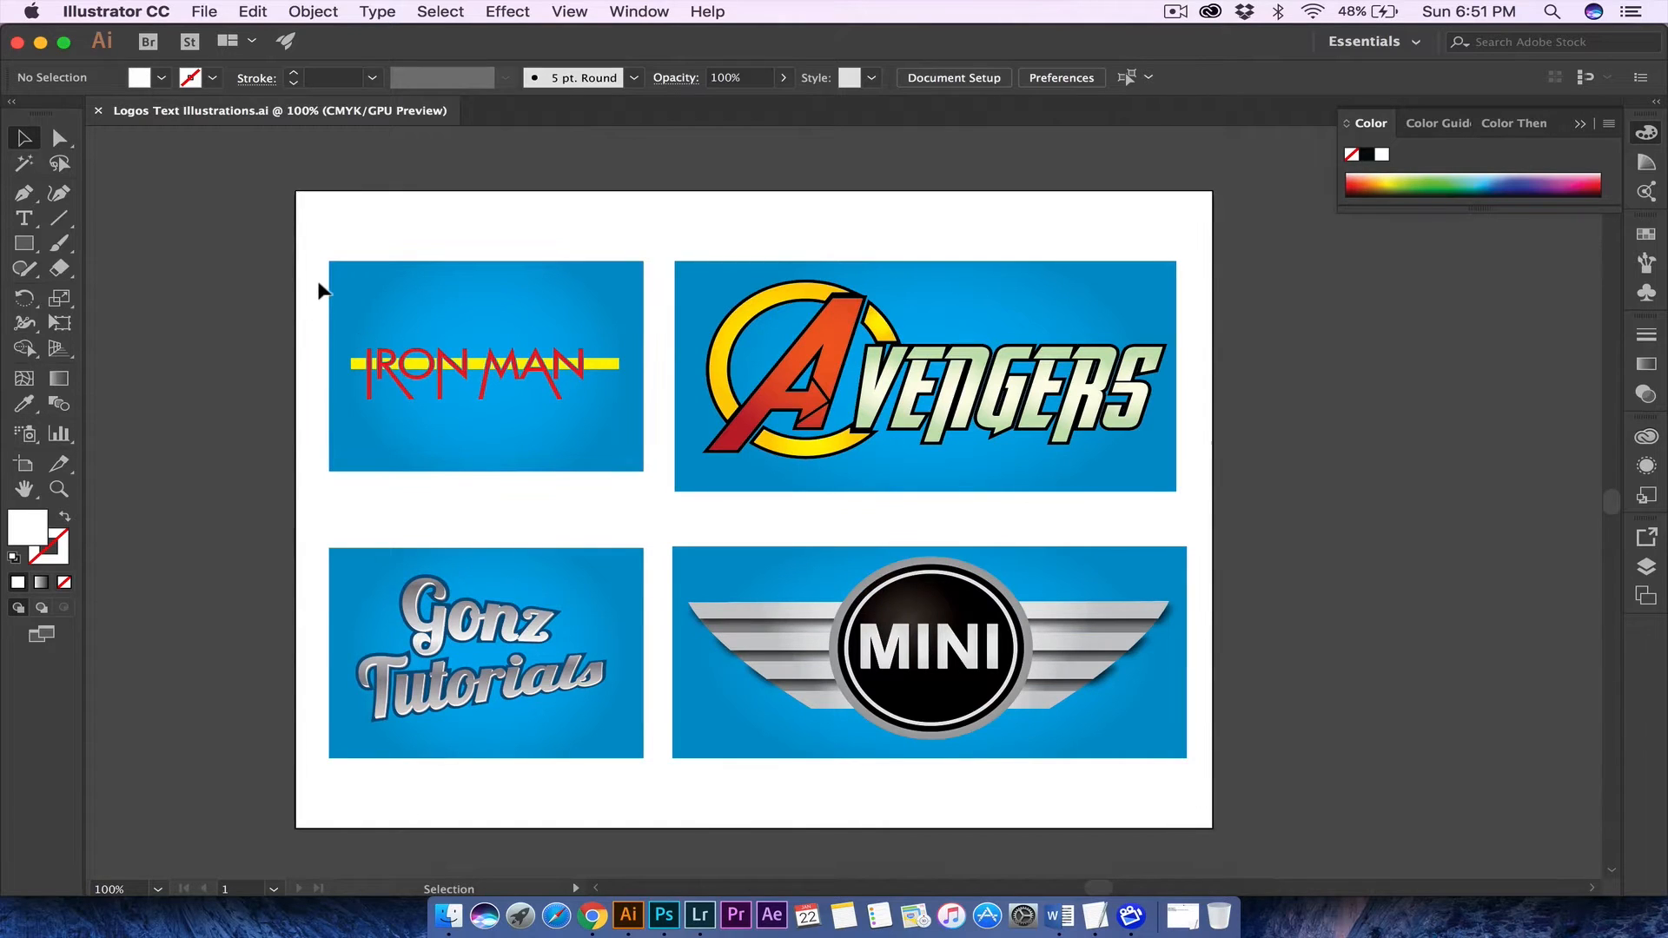
{"action": "key", "text": "super+plus"}
{"action": "key", "text": "super+plus"}
{"action": "scroll", "coordinate": [331, 298], "scroll_direction": "left", "scroll_amount": 5}
{"action": "scroll", "coordinate": [331, 298], "scroll_direction": "up", "scroll_amount": 2}
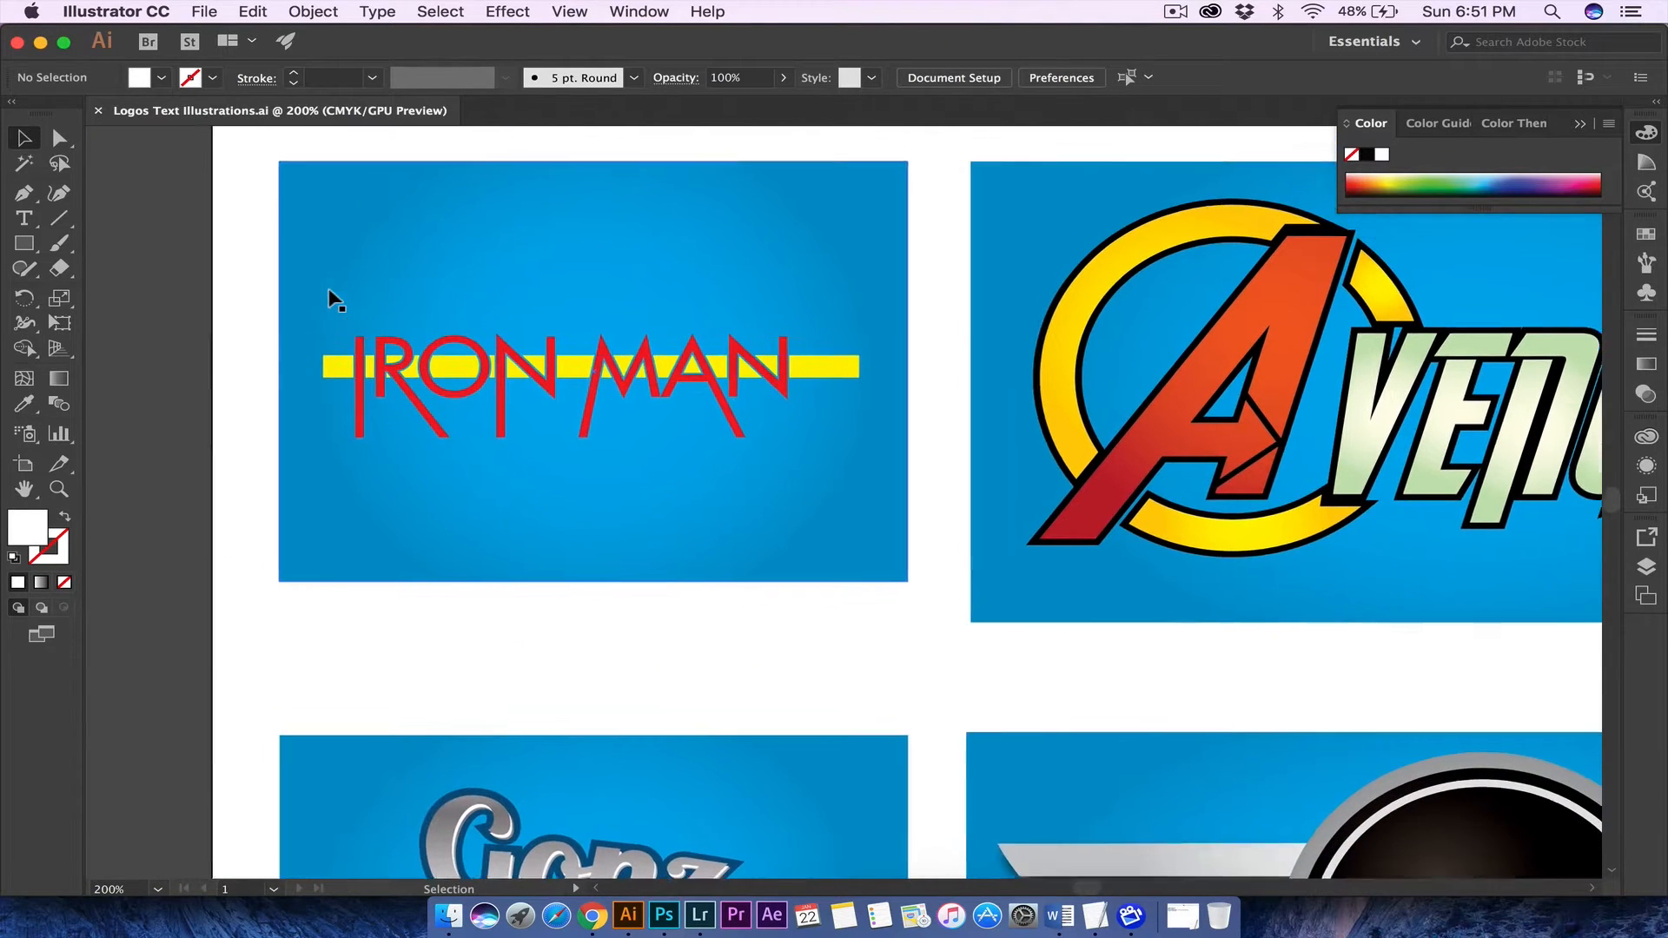
{"action": "scroll", "coordinate": [689, 463], "scroll_direction": "right", "scroll_amount": 10}
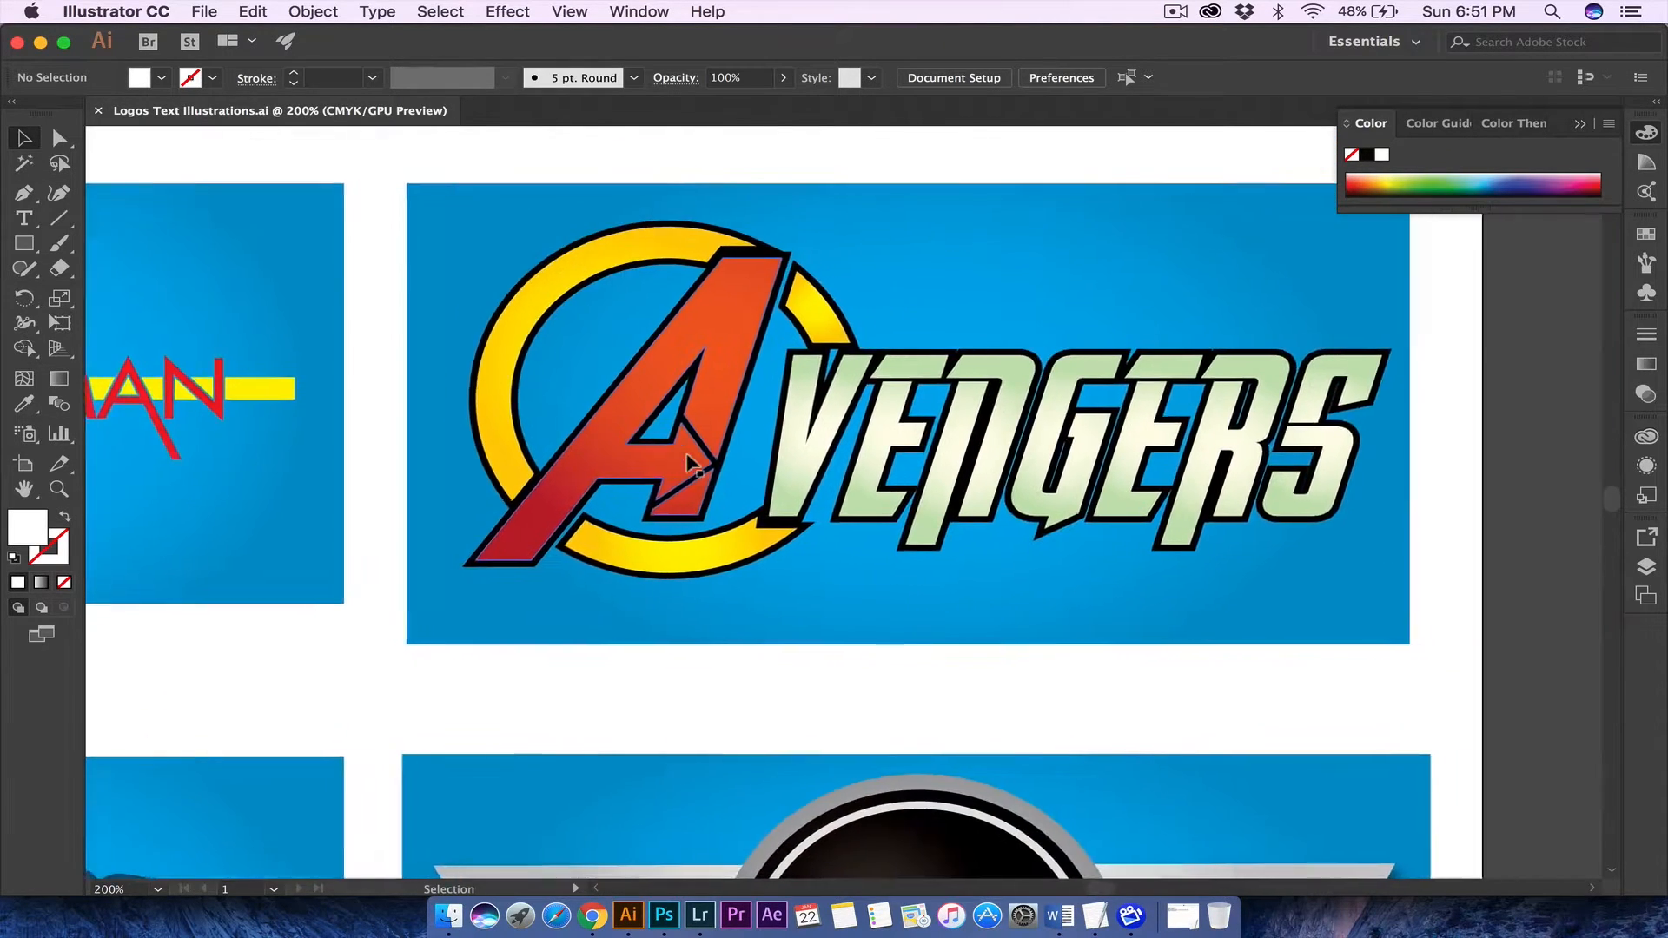
{"action": "scroll", "coordinate": [689, 463], "scroll_direction": "right", "scroll_amount": 5}
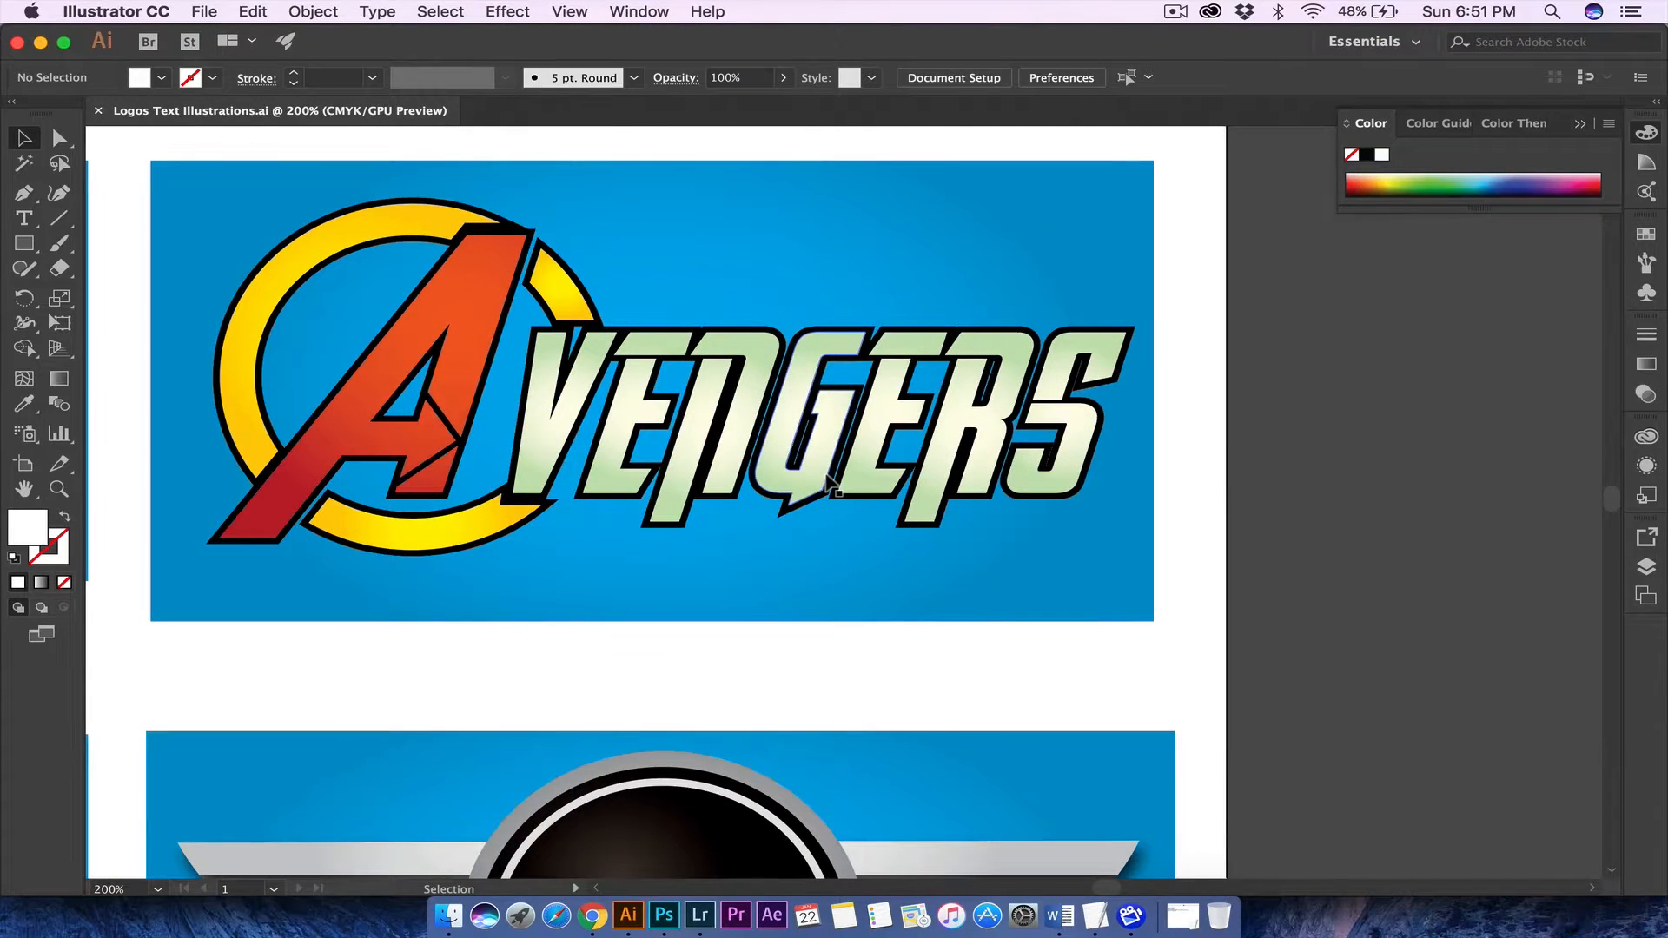
{"action": "scroll", "coordinate": [828, 480], "scroll_direction": "left", "scroll_amount": 1}
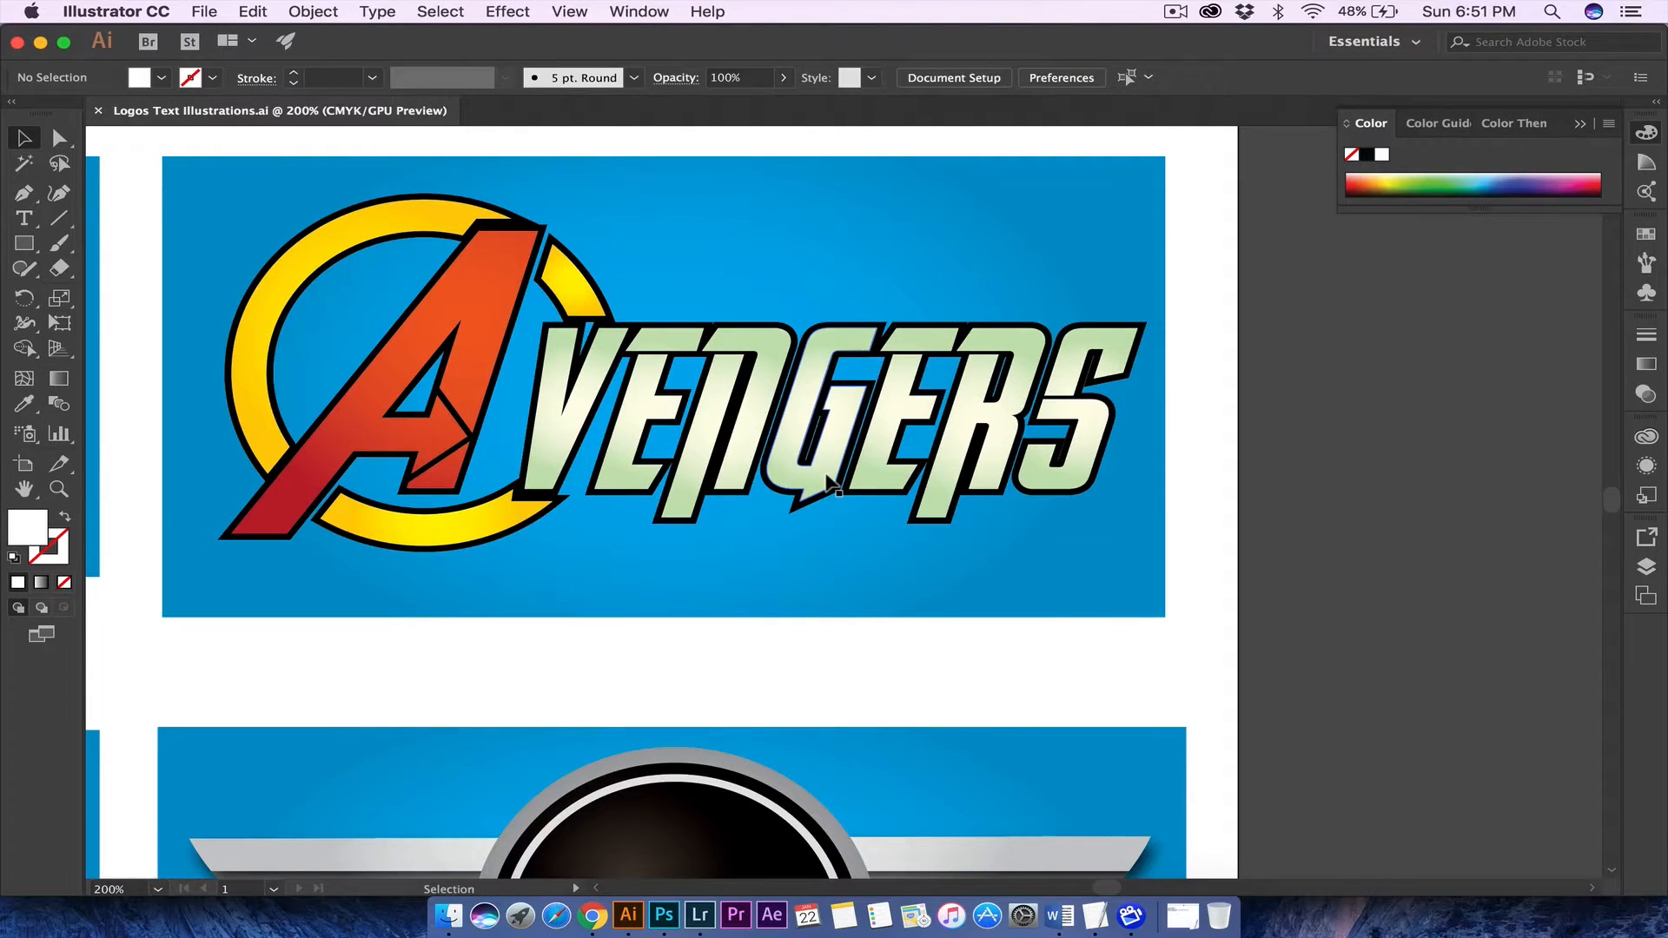
- Examine the finished Gonz Tutorials and MINI logos up close, including the MINI wings and badge
{"action": "scroll", "coordinate": [828, 480], "scroll_direction": "down", "scroll_amount": 10}
{"action": "scroll", "coordinate": [827, 480], "scroll_direction": "left", "scroll_amount": 16}
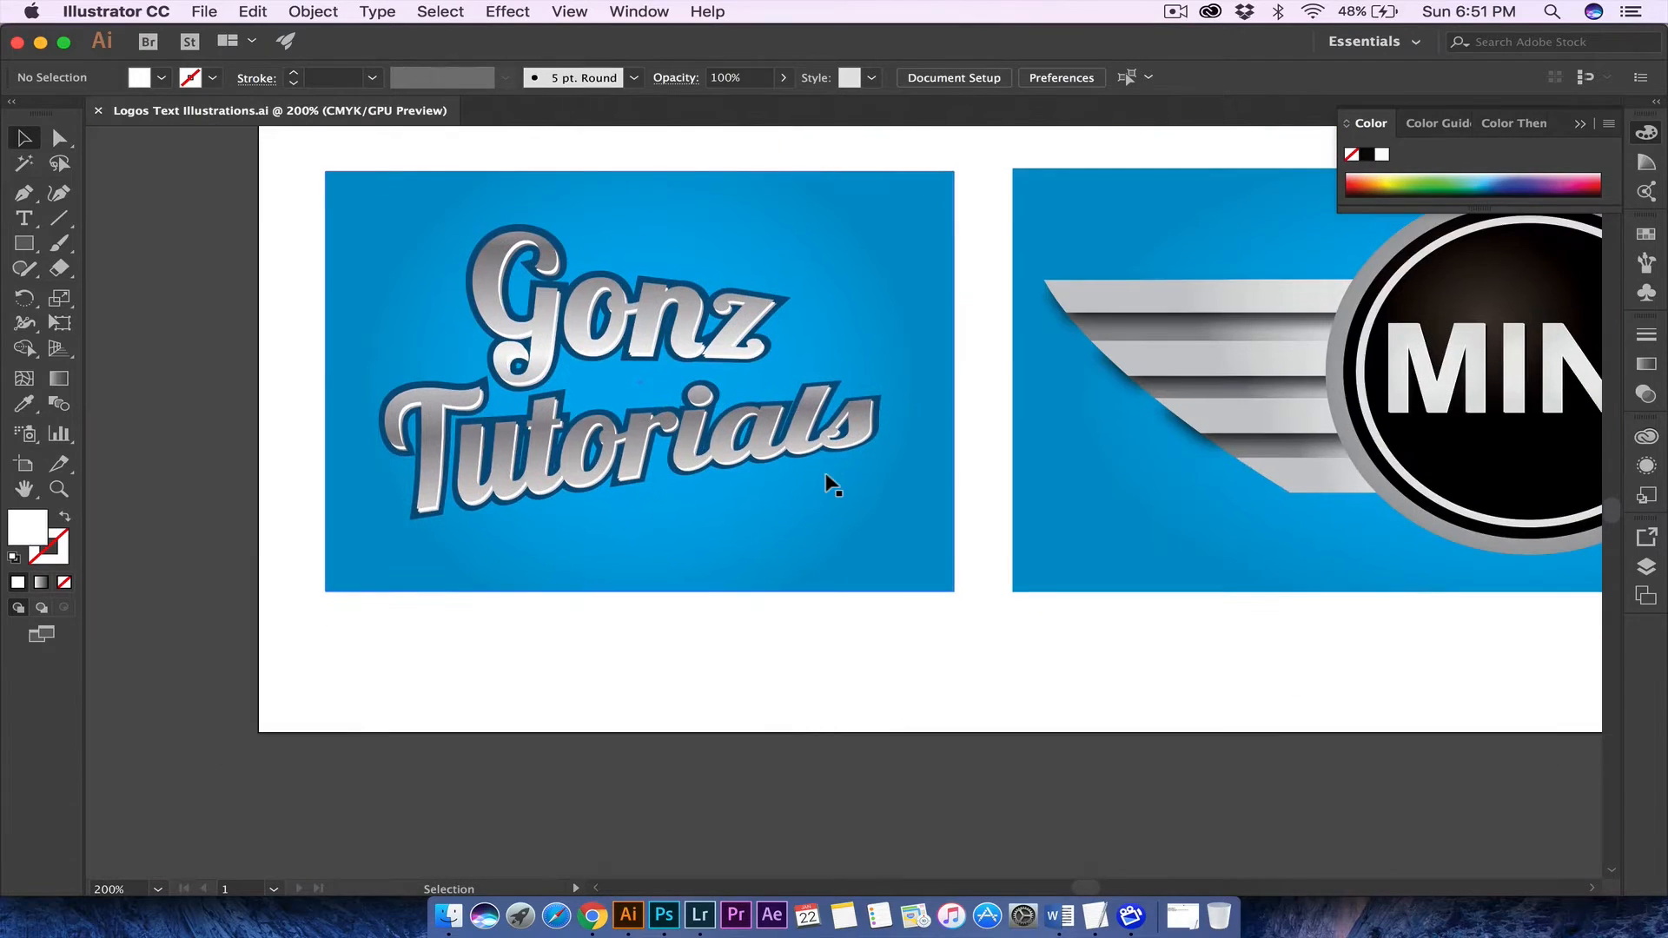
{"action": "scroll", "coordinate": [720, 519], "scroll_direction": "right", "scroll_amount": 18}
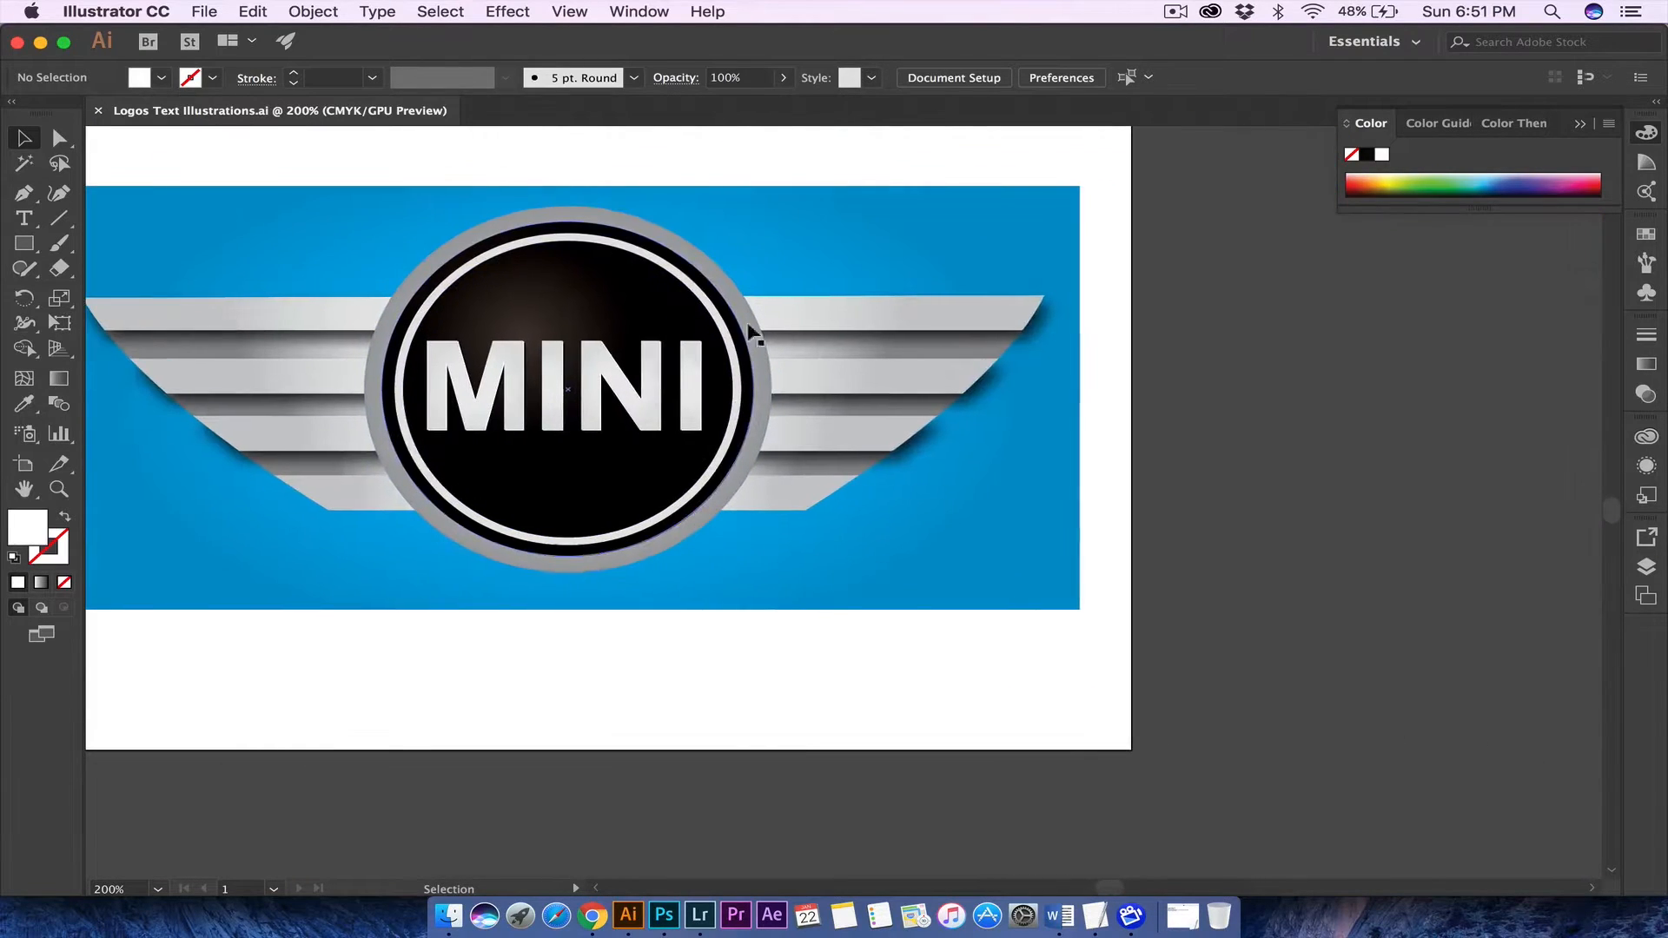
{"action": "scroll", "coordinate": [1091, 666], "scroll_direction": "left", "scroll_amount": 8}
{"action": "scroll", "coordinate": [1091, 666], "scroll_direction": "up", "scroll_amount": 2}
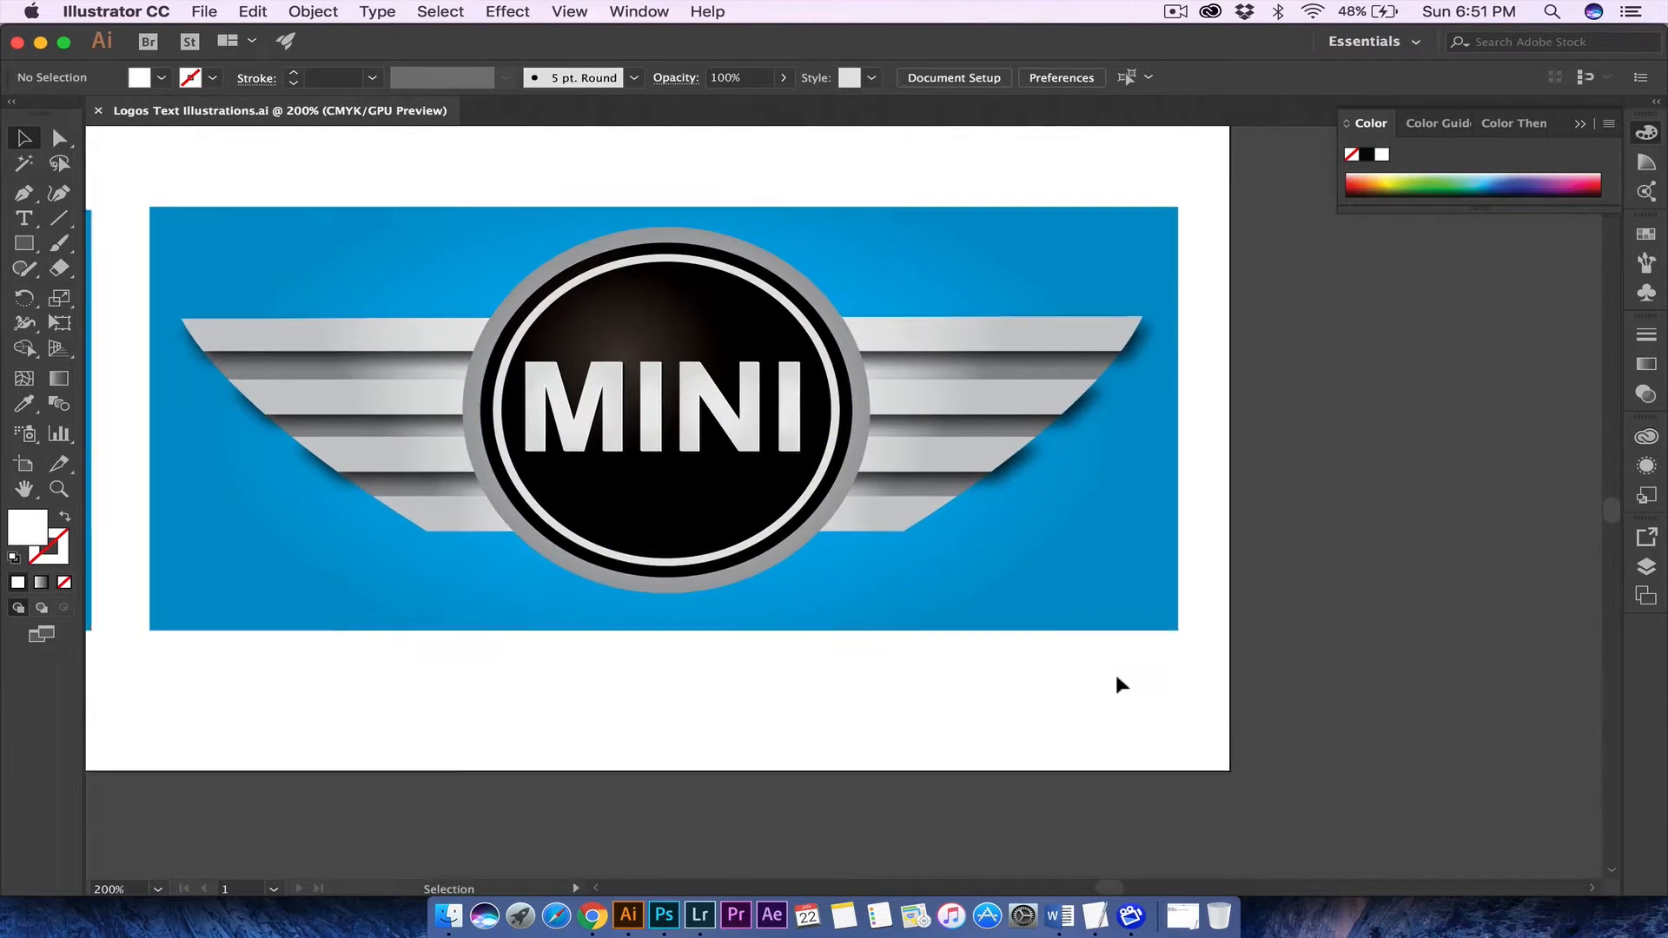
{"action": "scroll", "coordinate": [1117, 678], "scroll_direction": "left", "scroll_amount": 4}
{"action": "scroll", "coordinate": [1117, 679], "scroll_direction": "up", "scroll_amount": 3}
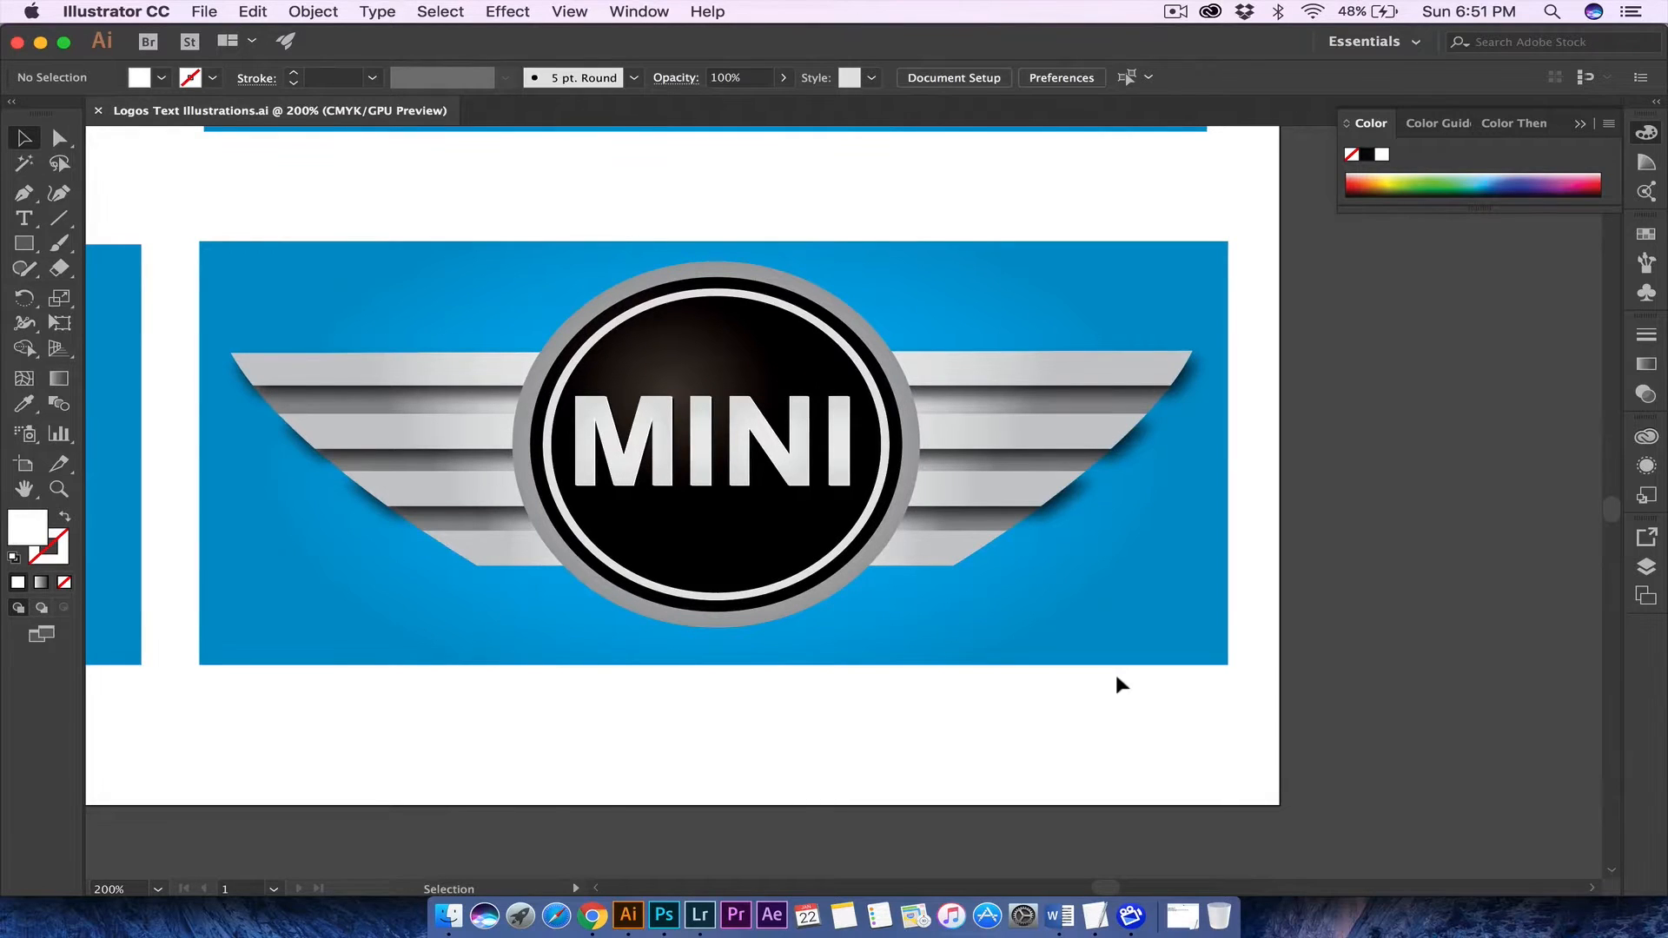
{"action": "scroll", "coordinate": [1115, 674], "scroll_direction": "left", "scroll_amount": 6}
{"action": "scroll", "coordinate": [1115, 674], "scroll_direction": "up", "scroll_amount": 8}
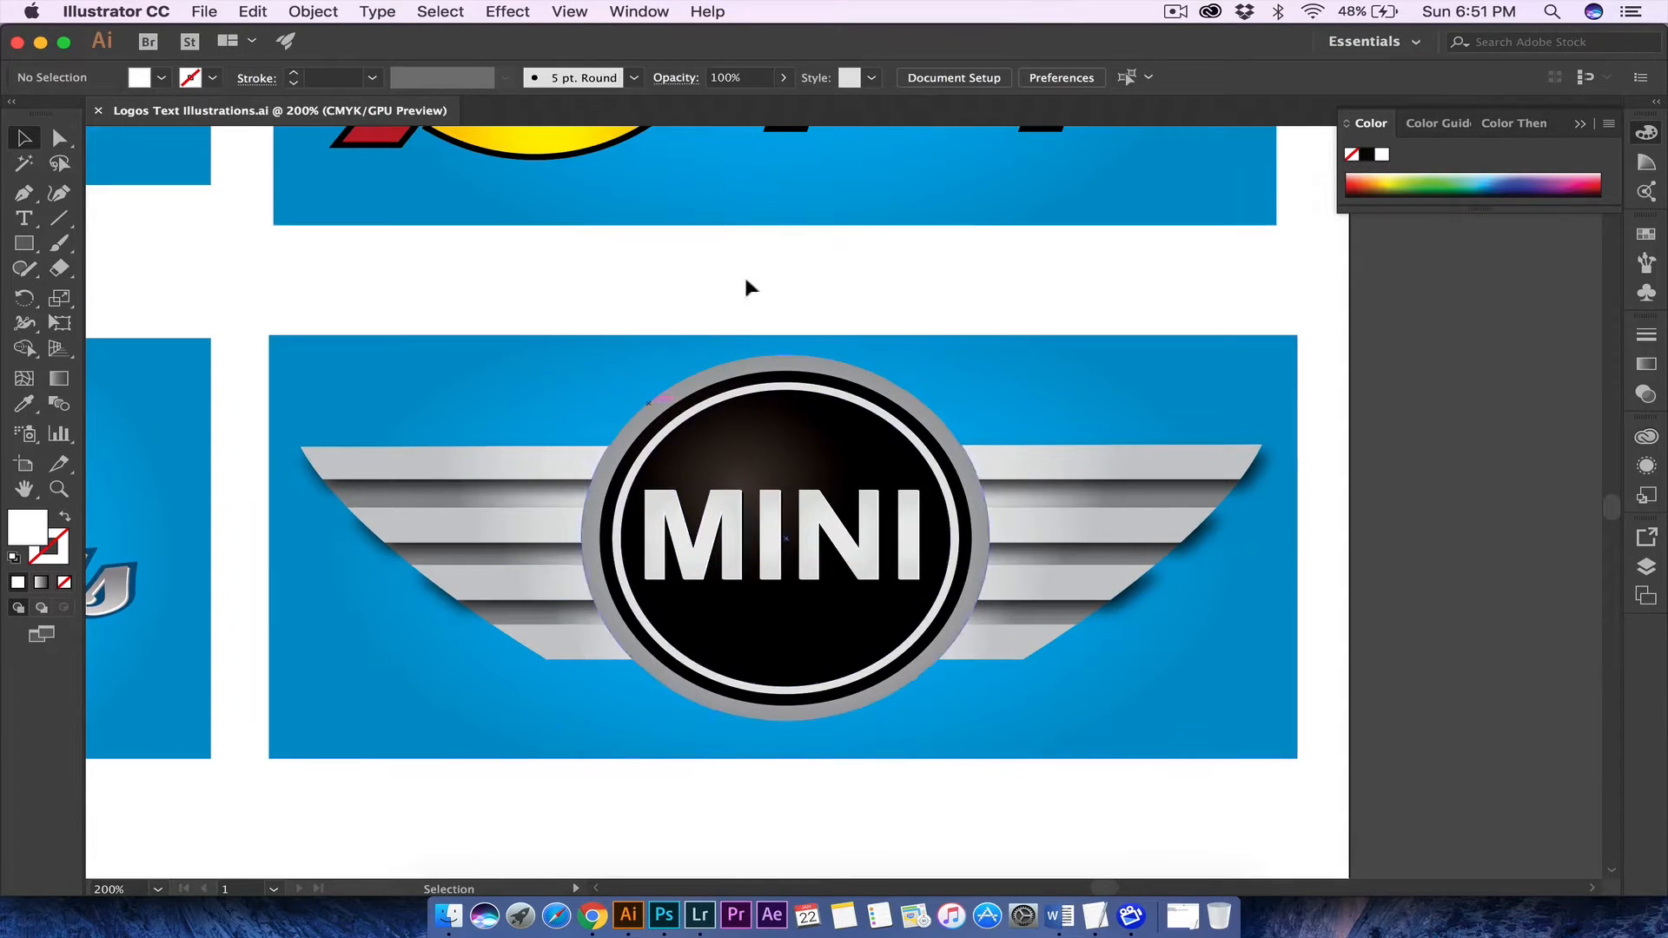
{"action": "scroll", "coordinate": [968, 667], "scroll_direction": "up", "scroll_amount": 9}
{"action": "scroll", "coordinate": [968, 667], "scroll_direction": "right", "scroll_amount": 8}
{"action": "key", "text": "super+minus"}
{"action": "key", "text": "super+minus"}
{"action": "key", "text": "super+minus"}
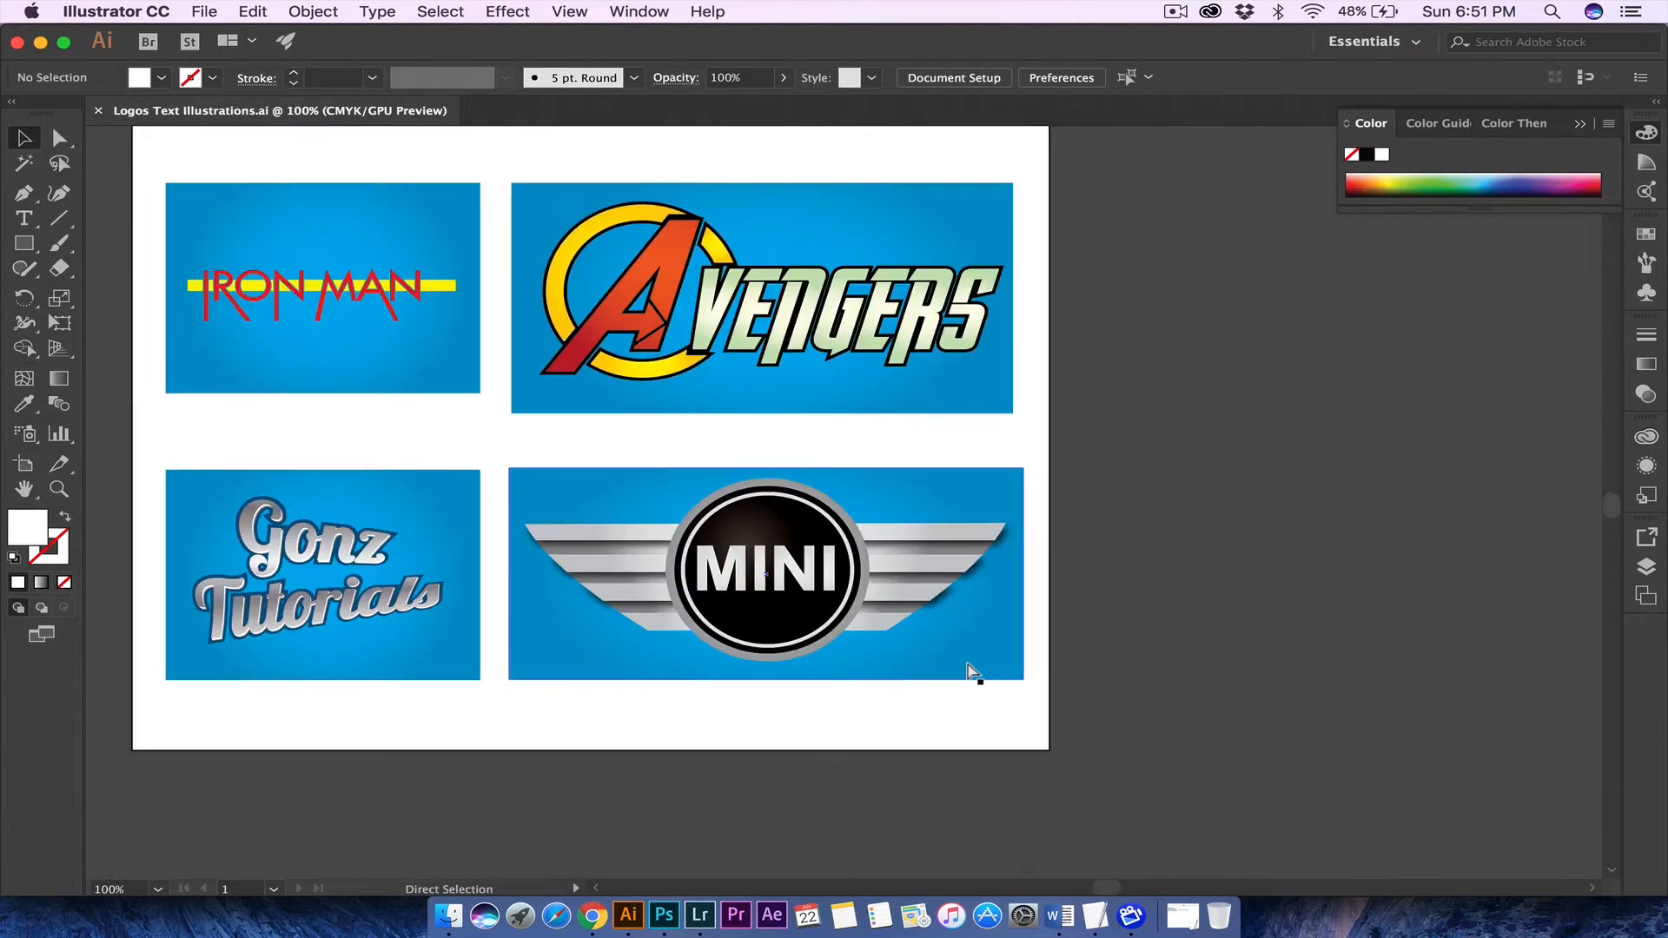
- Move all four finished logos together off the artboard onto the empty canvas to its left, and deselect them
{"action": "left_click_drag", "start_coordinate": [275, 220], "coordinate": [959, 680]}
{"action": "scroll", "coordinate": [958, 627], "scroll_direction": "left", "scroll_amount": 20}
{"action": "scroll", "coordinate": [957, 628], "scroll_direction": "down", "scroll_amount": 10}
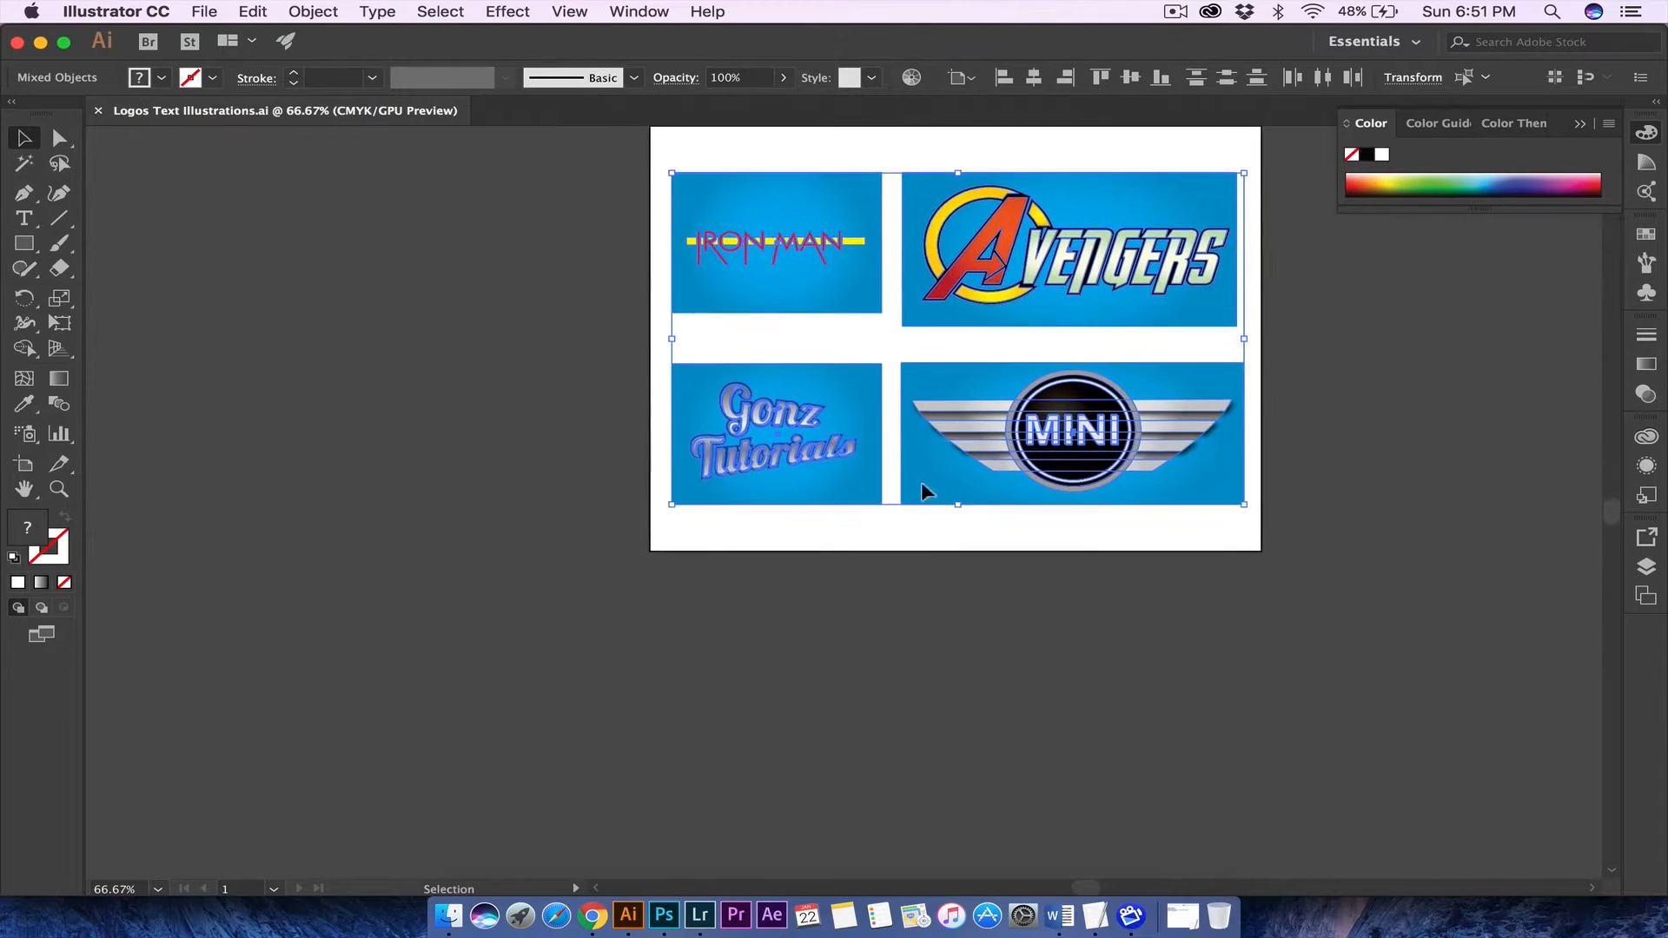
{"action": "left_click_drag", "start_coordinate": [920, 481], "coordinate": [325, 448]}
{"action": "scroll", "coordinate": [653, 382], "scroll_direction": "up", "scroll_amount": 5}
{"action": "scroll", "coordinate": [653, 382], "scroll_direction": "right", "scroll_amount": 5}
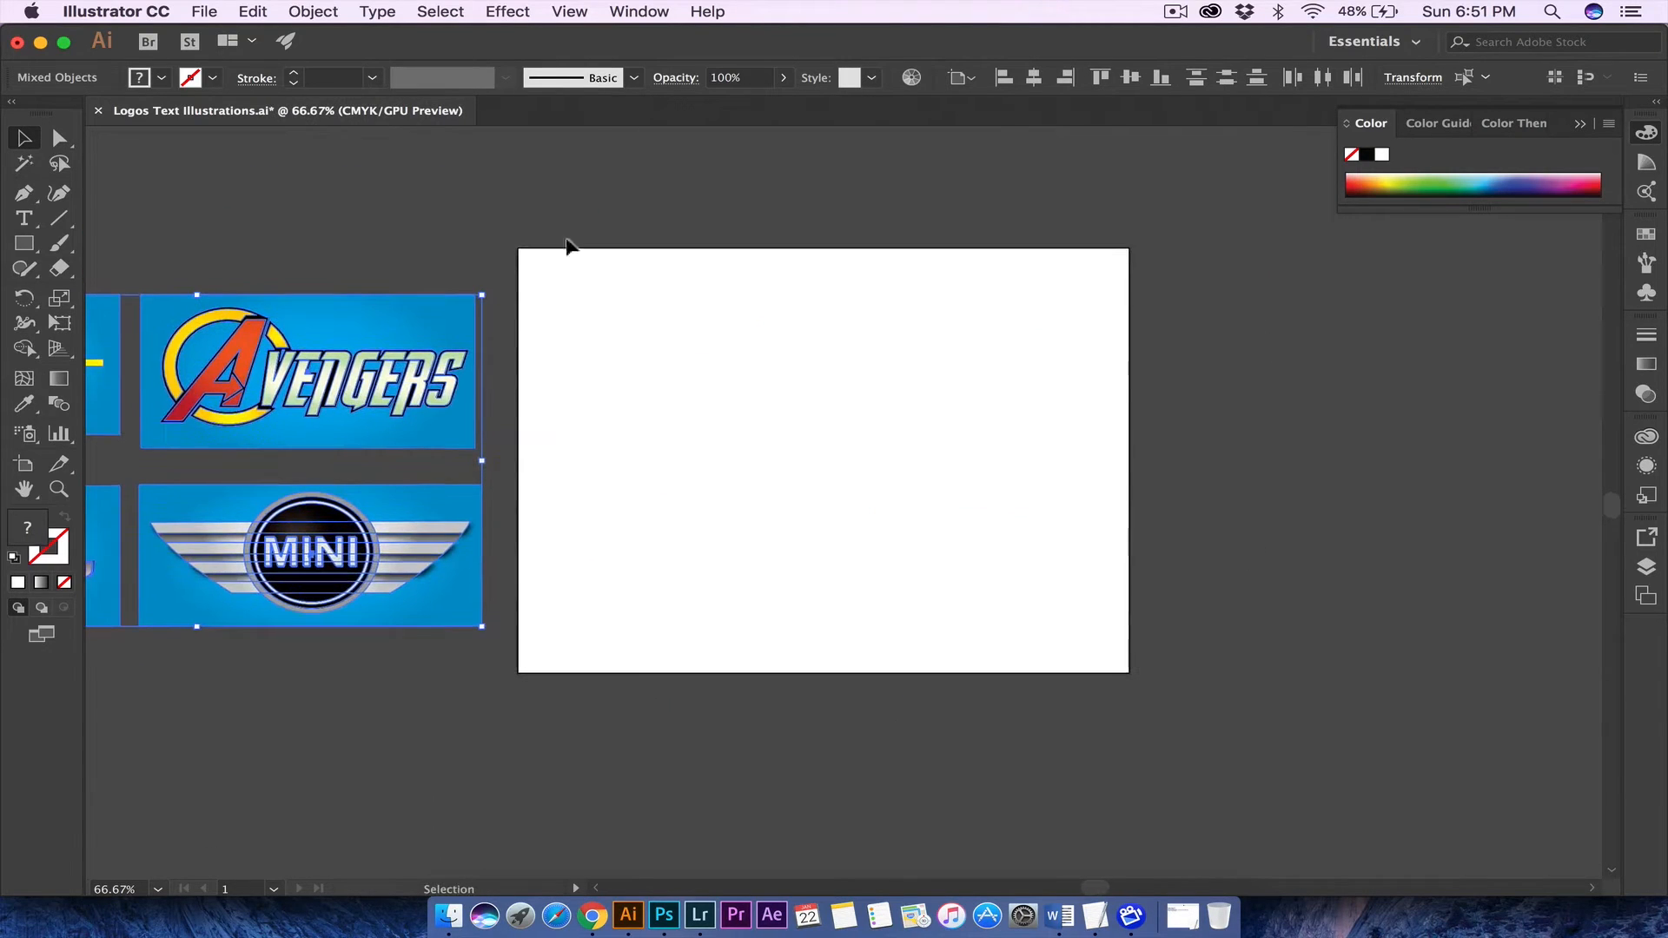
{"action": "left_click", "coordinate": [666, 488]}
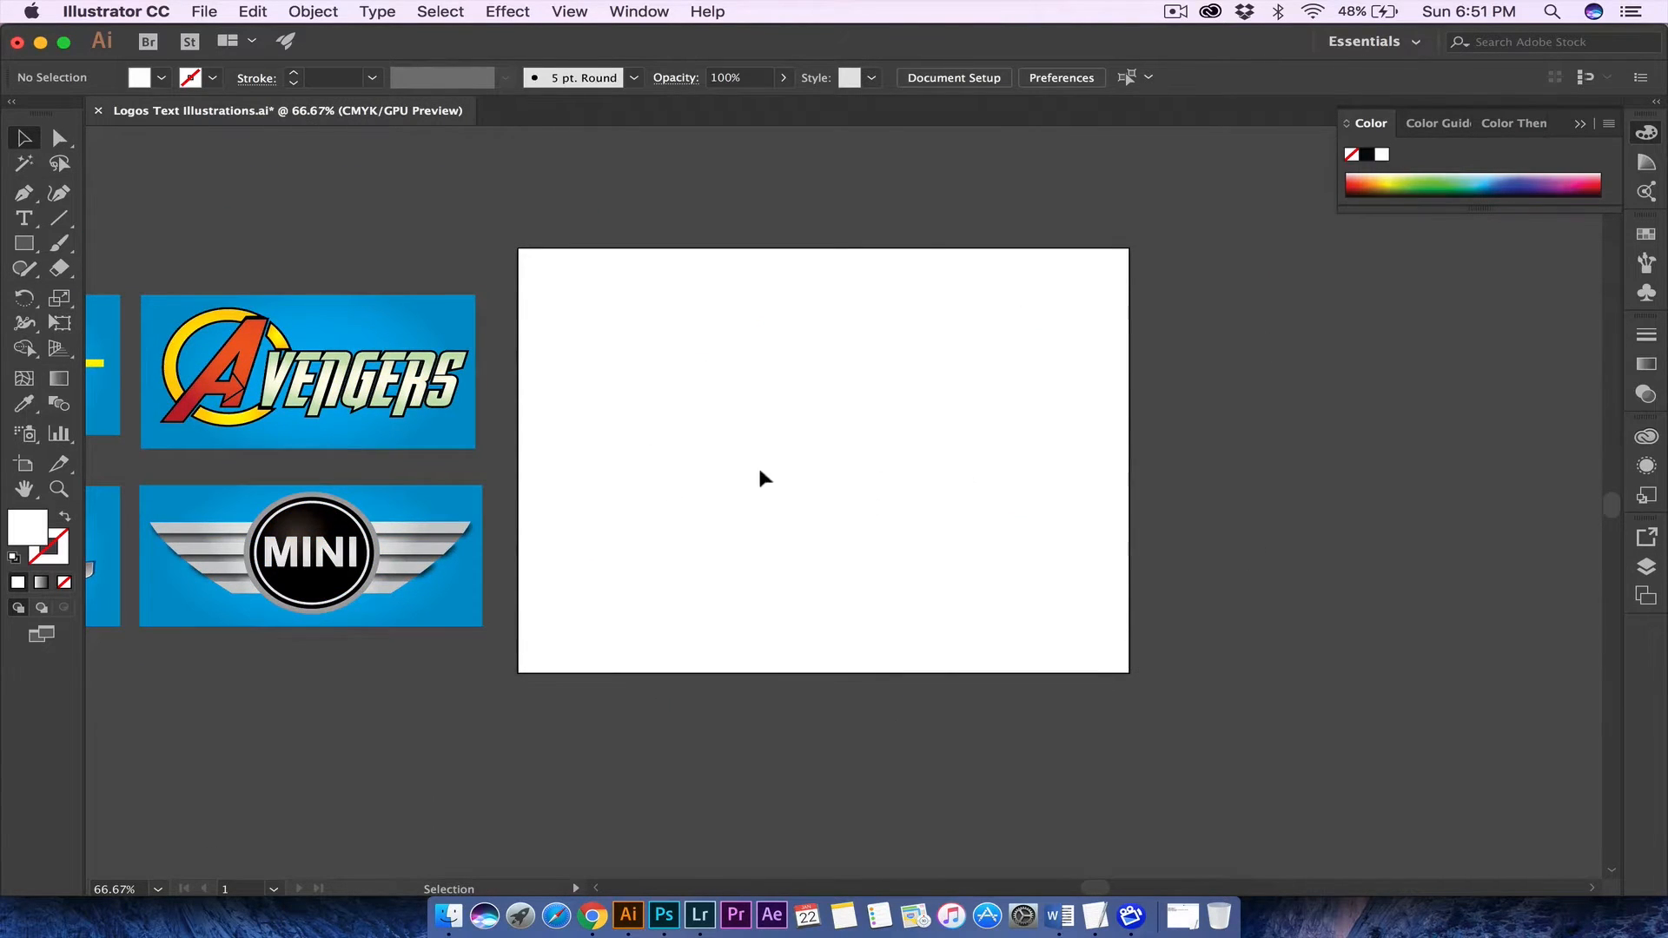
- Add a point text reading "IRON MAN" on the empty artboard
{"action": "scroll", "coordinate": [619, 448], "scroll_direction": "left", "scroll_amount": 10}
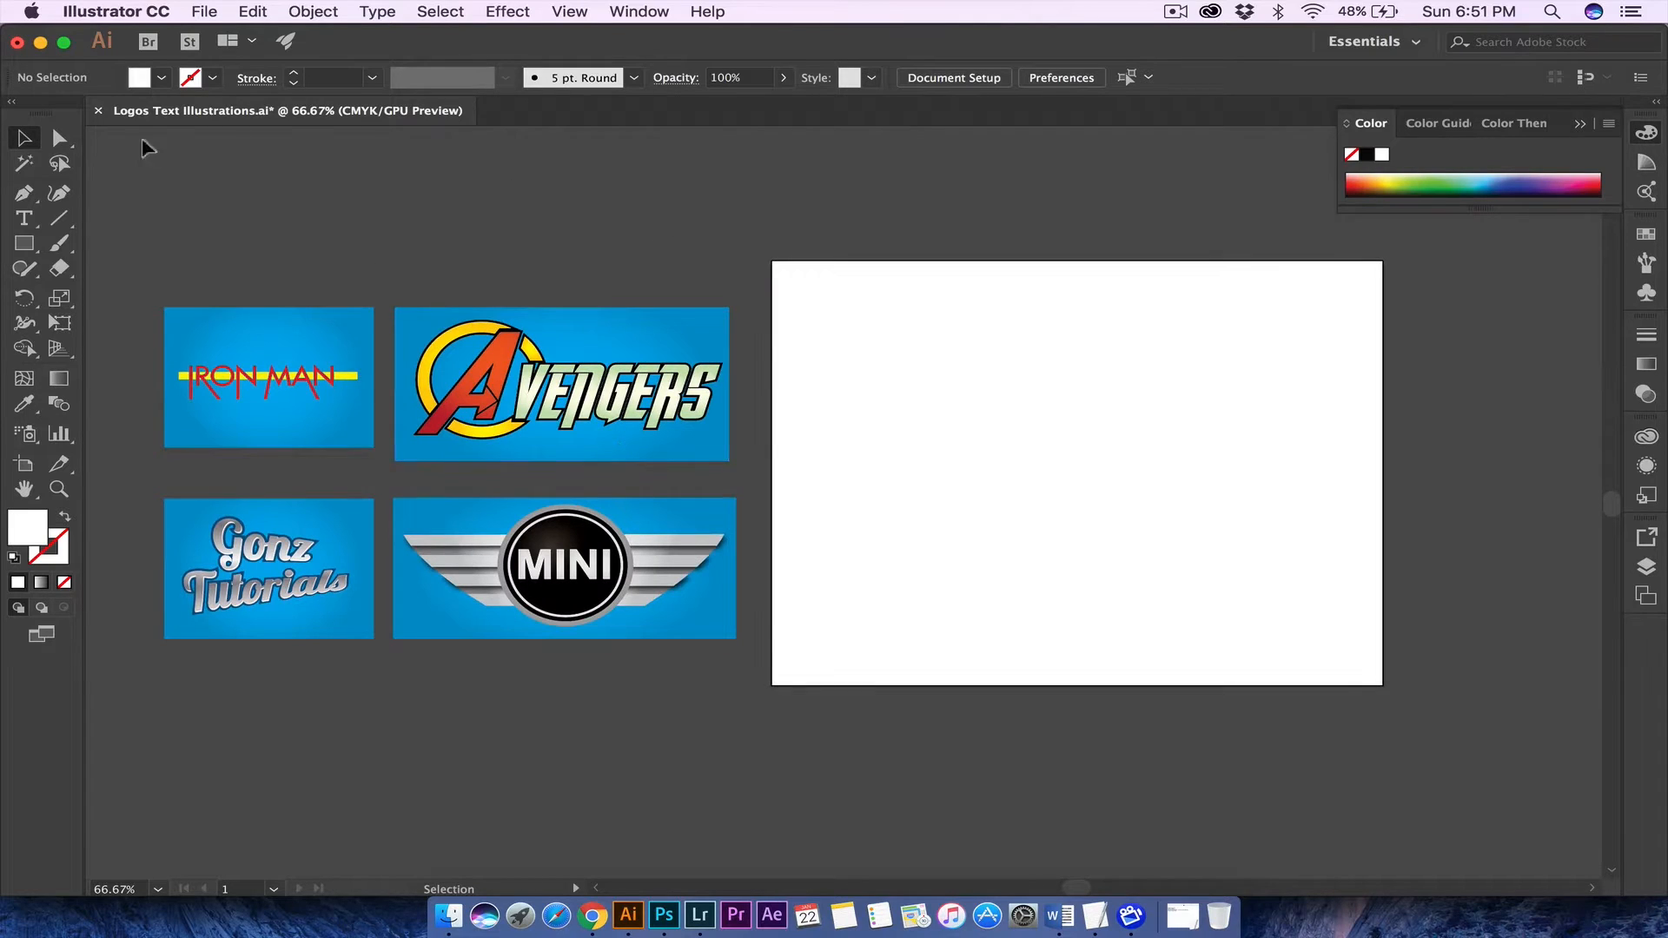
{"action": "left_click", "coordinate": [24, 244]}
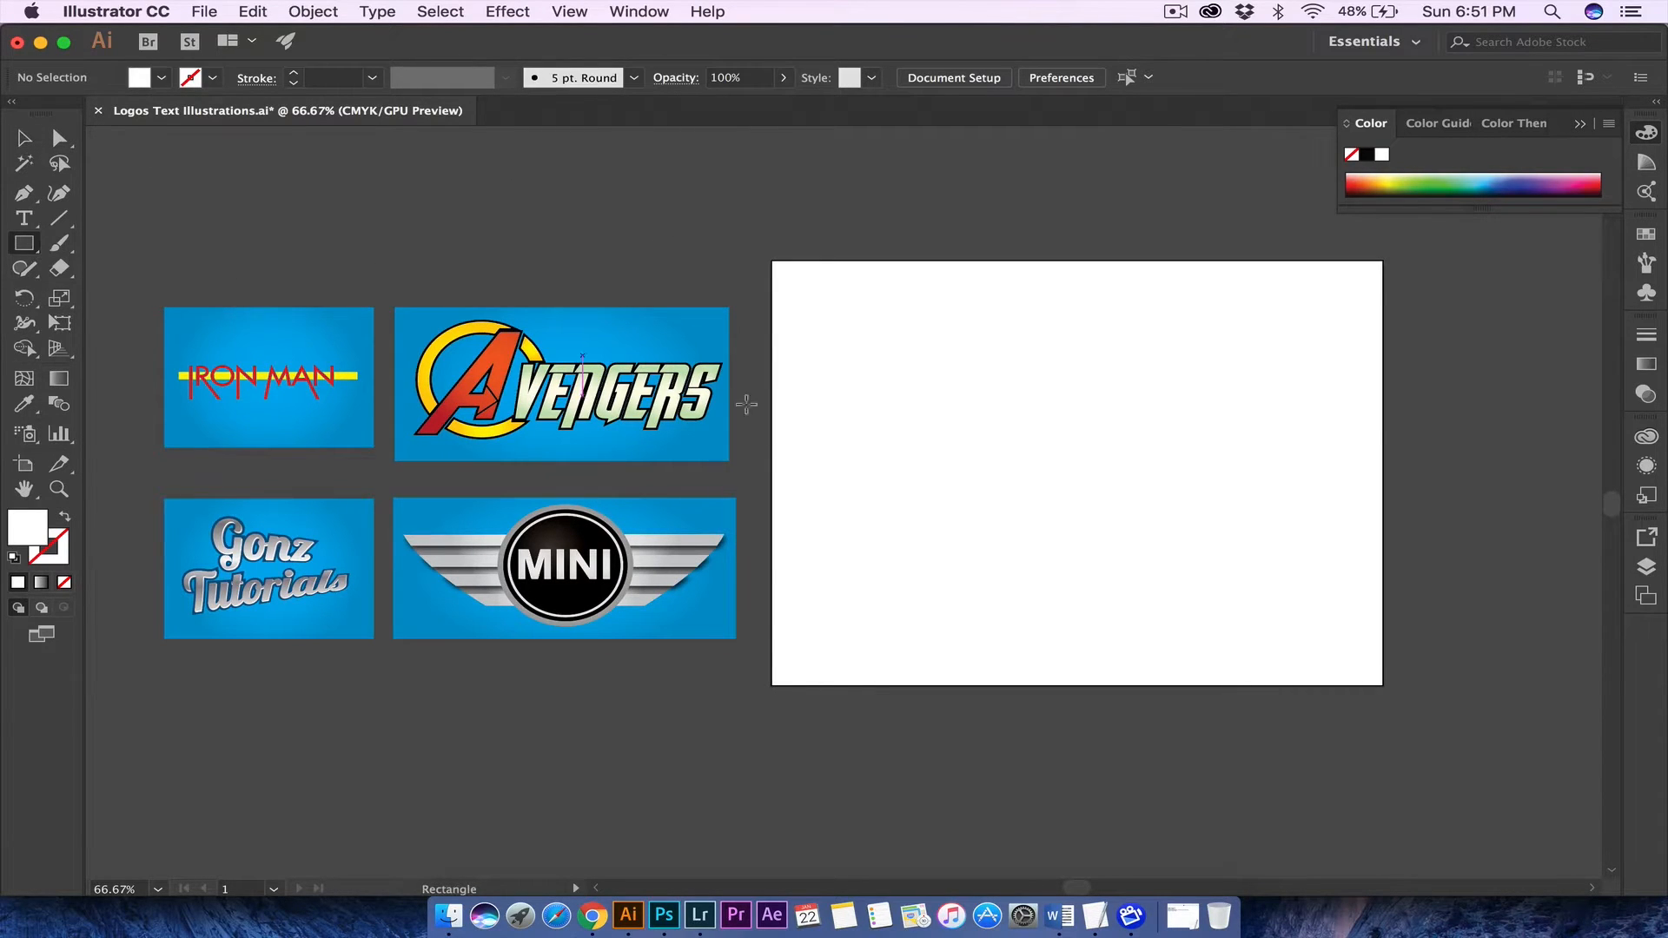
{"action": "left_click", "coordinate": [25, 218]}
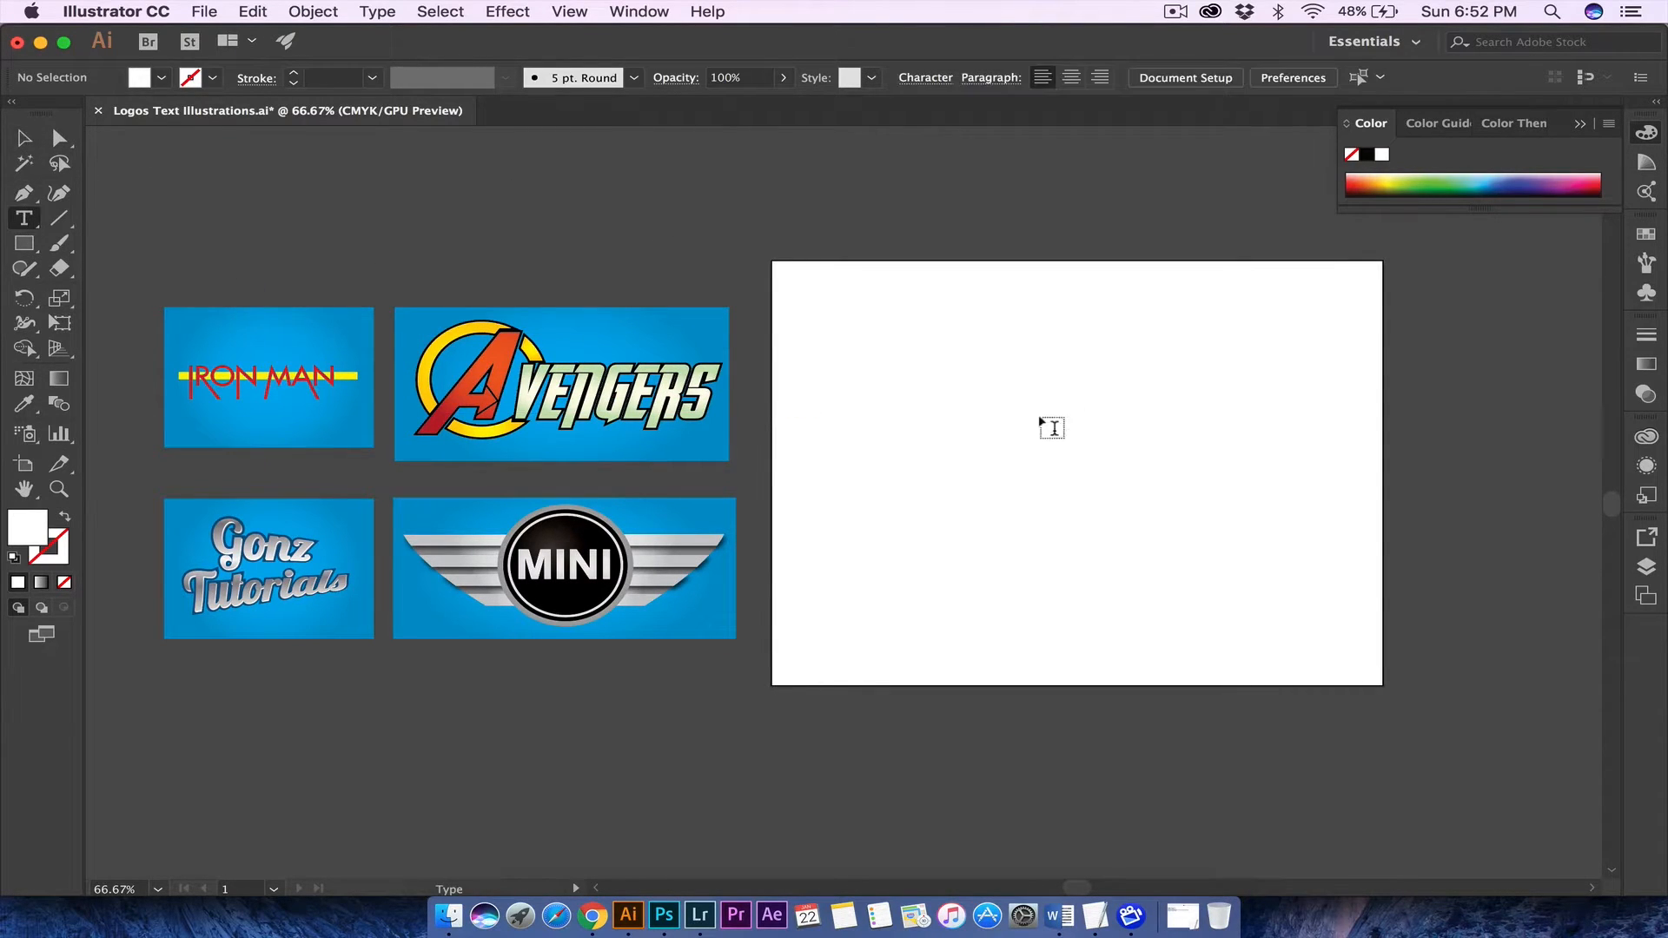
{"action": "left_click", "coordinate": [920, 405]}
{"action": "key", "text": "BackSpace"}
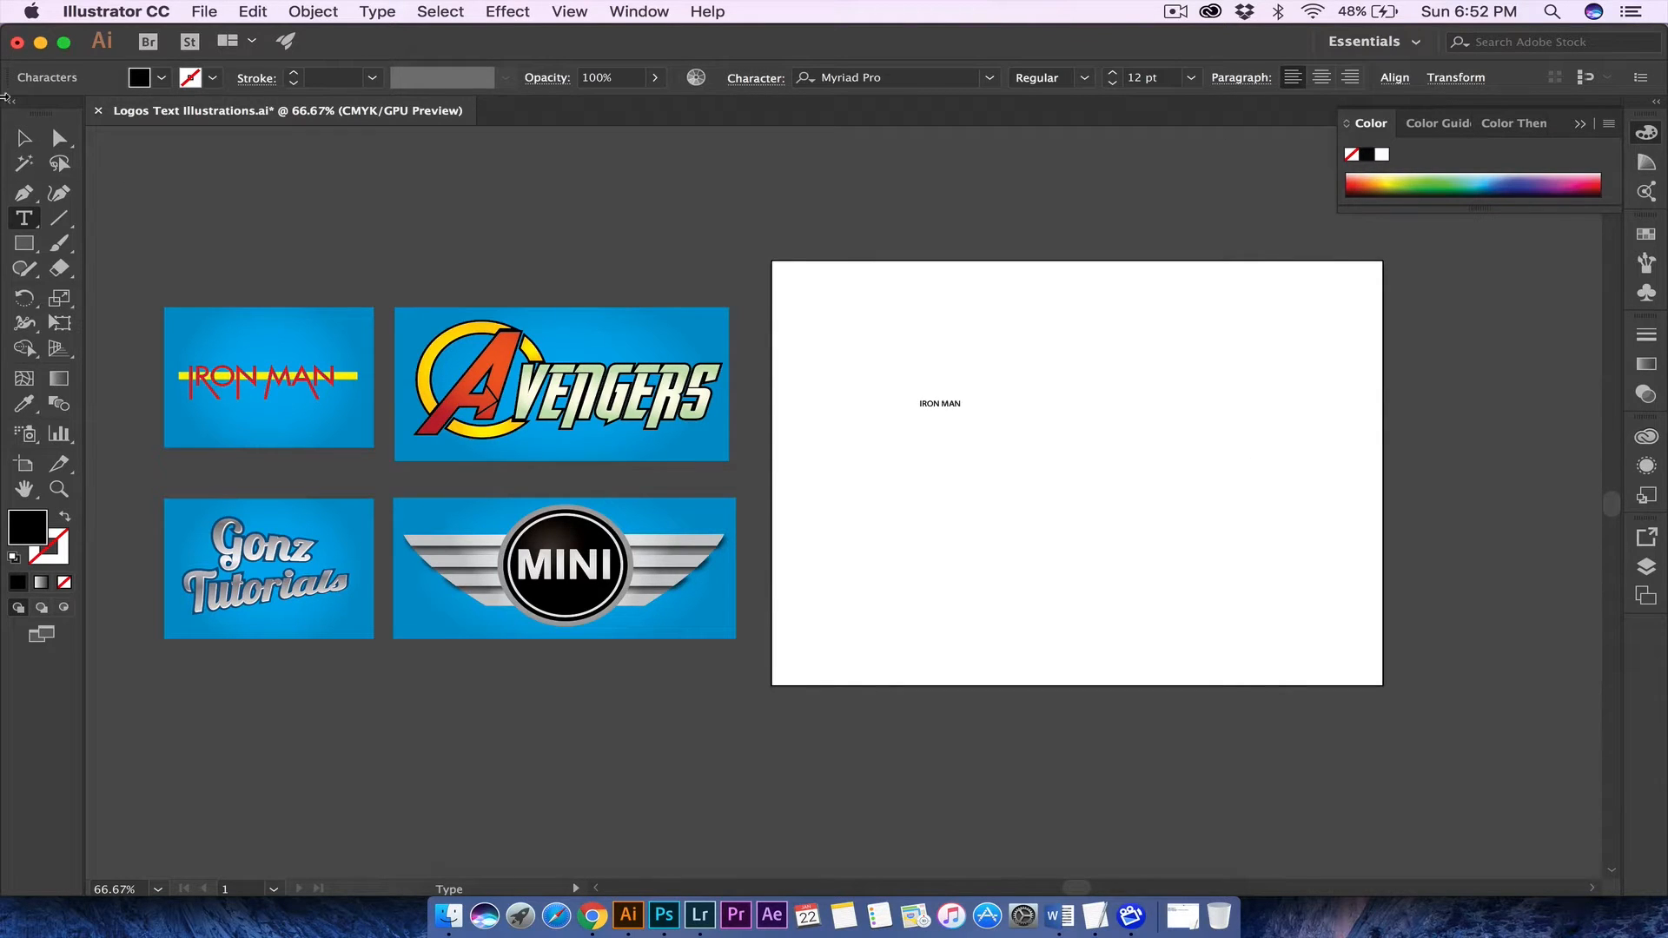
- Scale the IRON MAN text up proportionally to about 103 pt and move it toward the artboard's left side
{"action": "left_click", "coordinate": [25, 139]}
{"action": "left_click_drag", "start_coordinate": [959, 405], "coordinate": [1269, 543]}
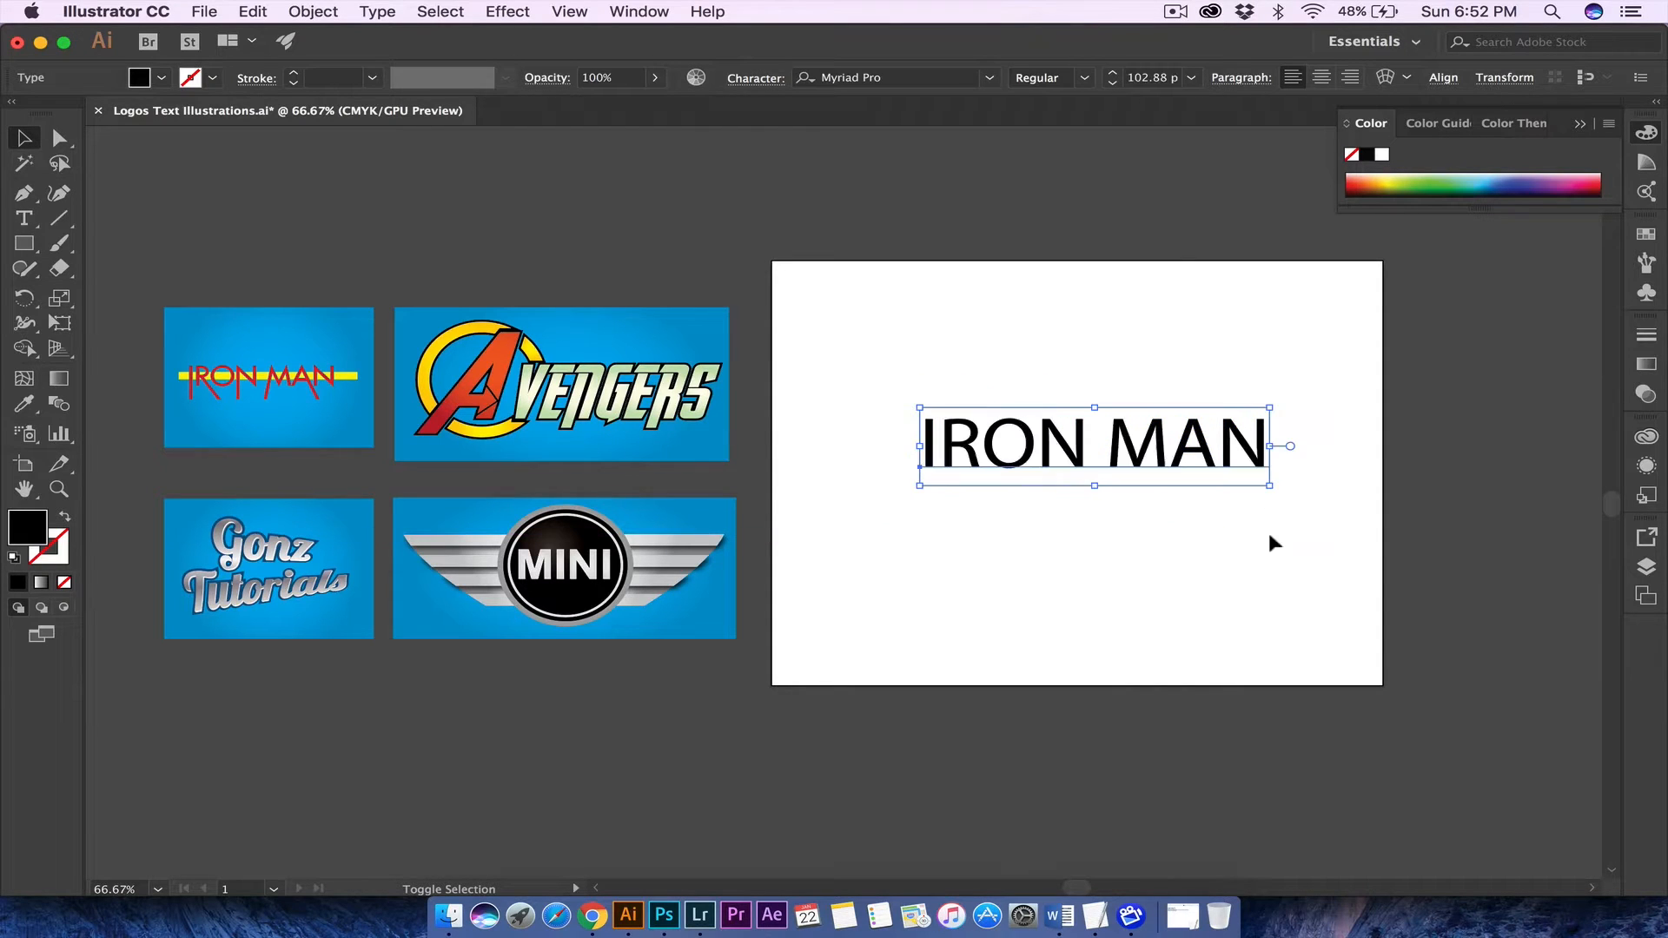
{"action": "left_click_drag", "start_coordinate": [1151, 456], "coordinate": [1046, 456]}
{"action": "left_click", "coordinate": [1042, 339]}
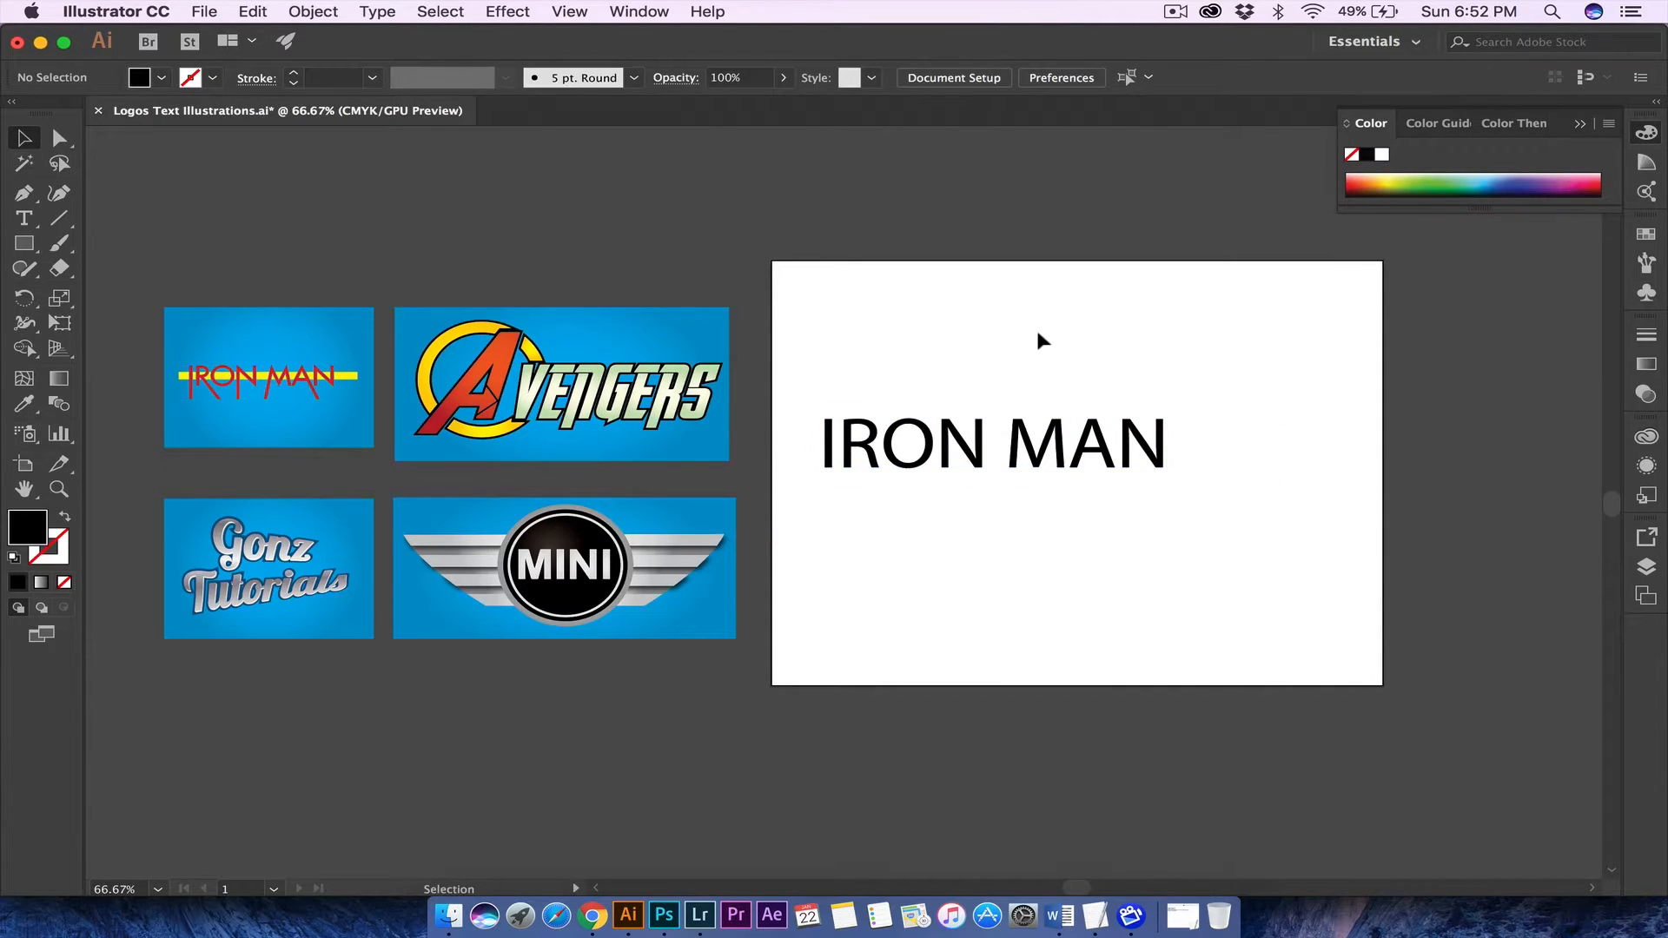
{"action": "scroll", "coordinate": [1038, 333], "scroll_direction": "right", "scroll_amount": 5}
{"action": "scroll", "coordinate": [1038, 334], "scroll_direction": "down", "scroll_amount": 2}
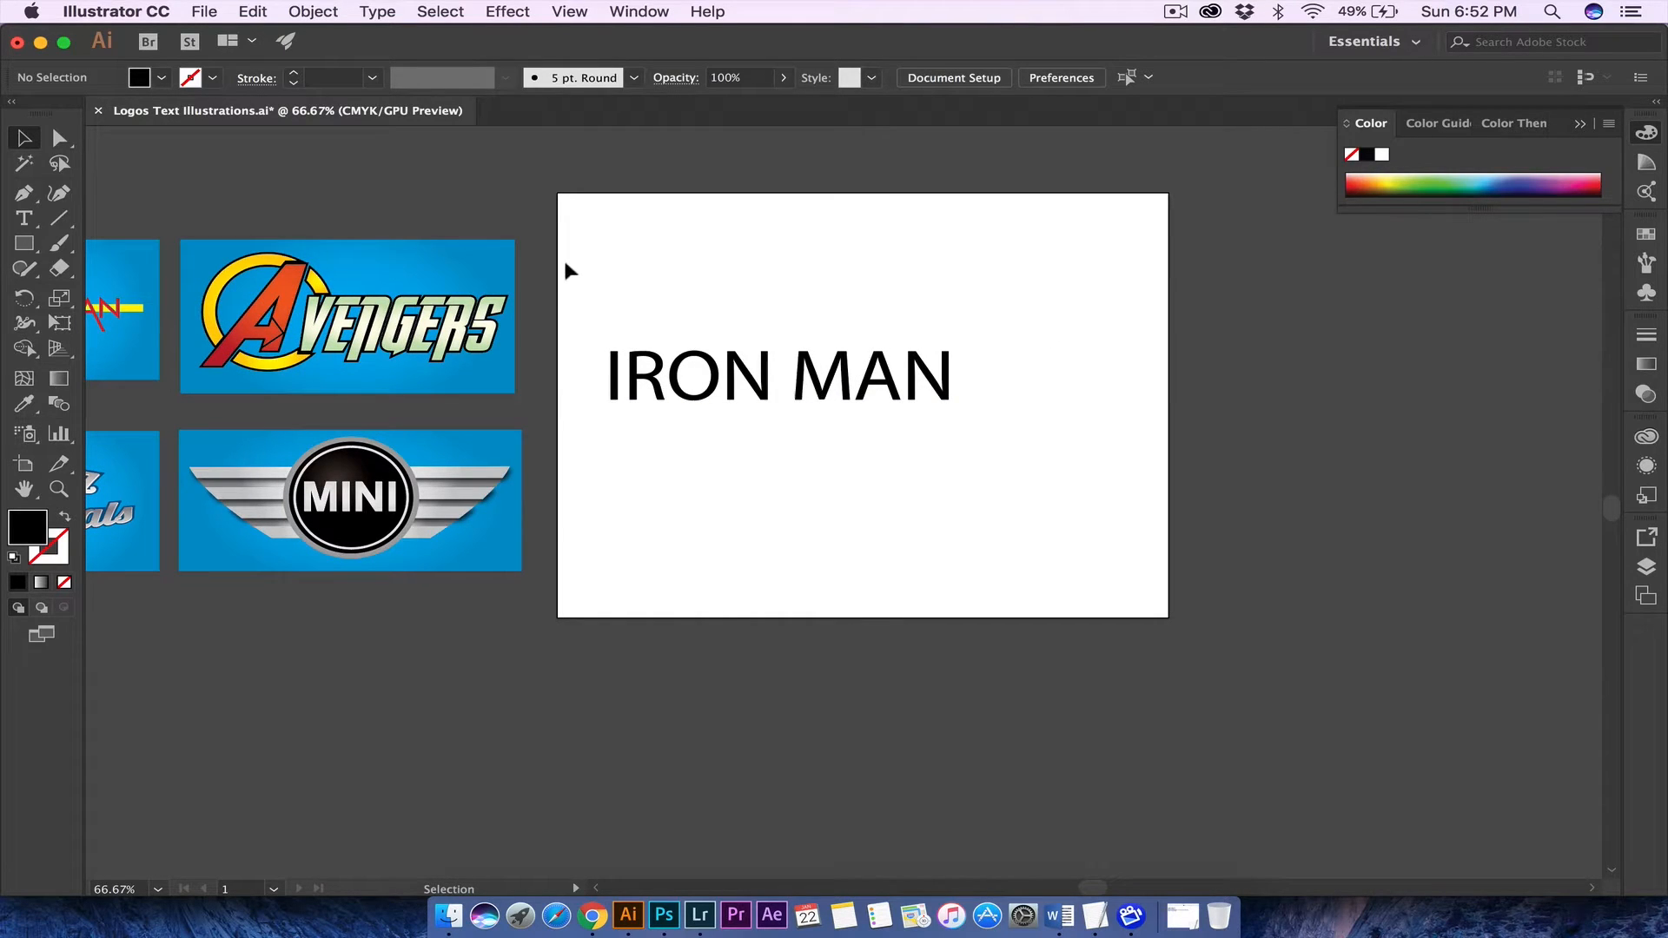
{"action": "left_click_drag", "start_coordinate": [565, 262], "coordinate": [1025, 469]}
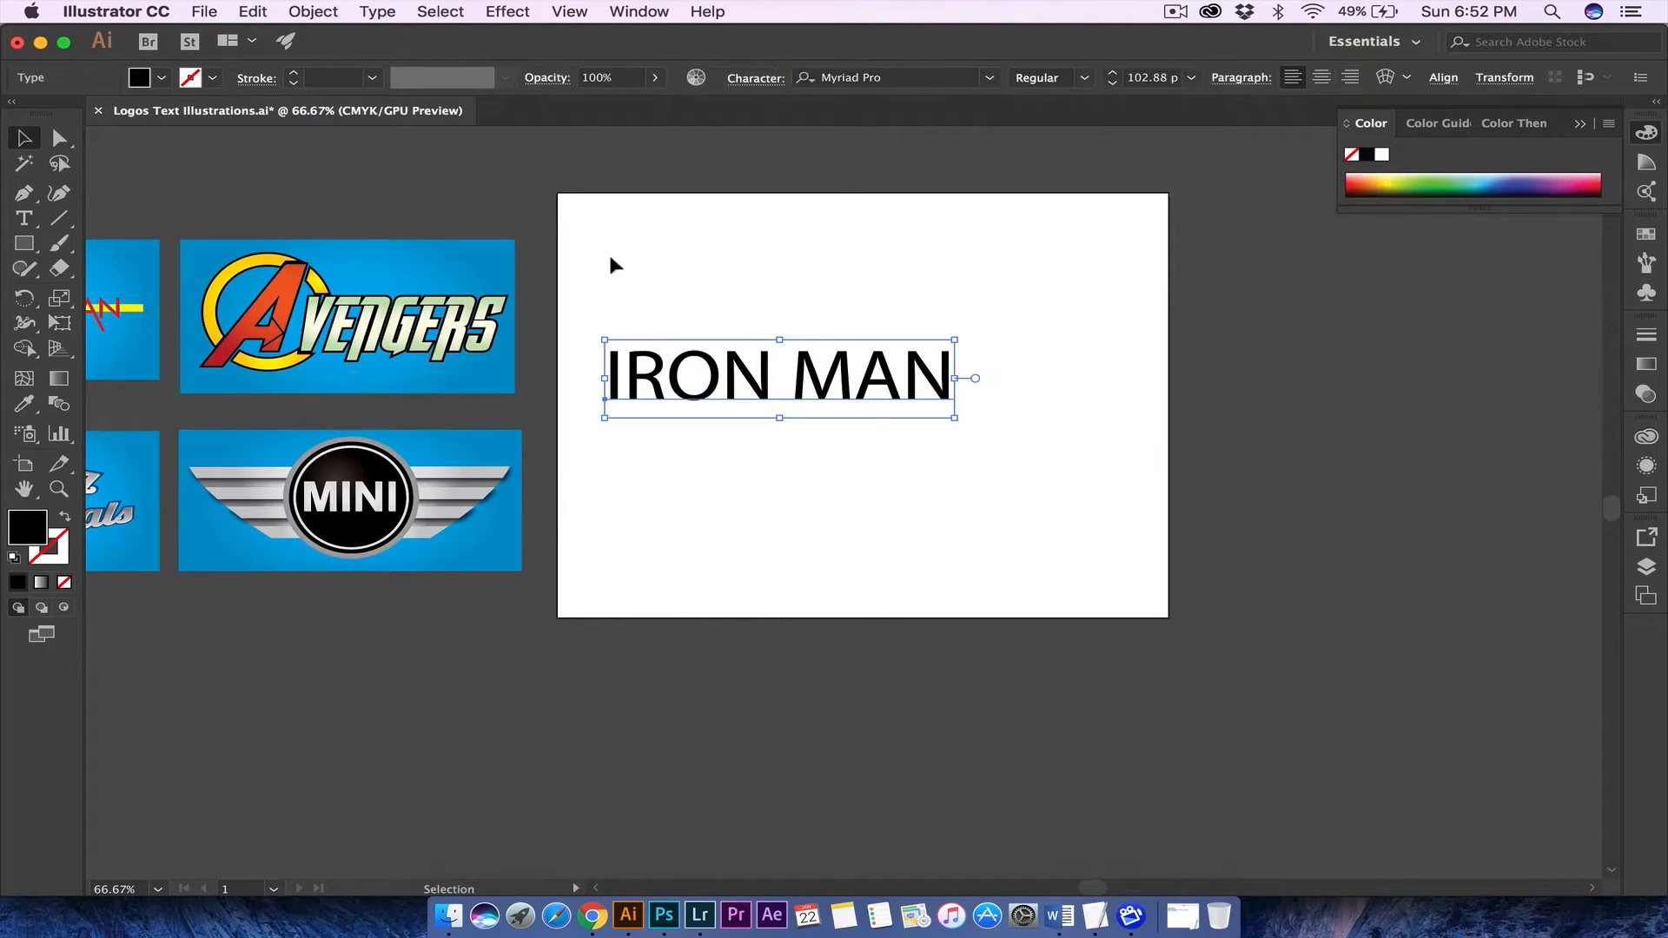
{"action": "left_click", "coordinate": [608, 256]}
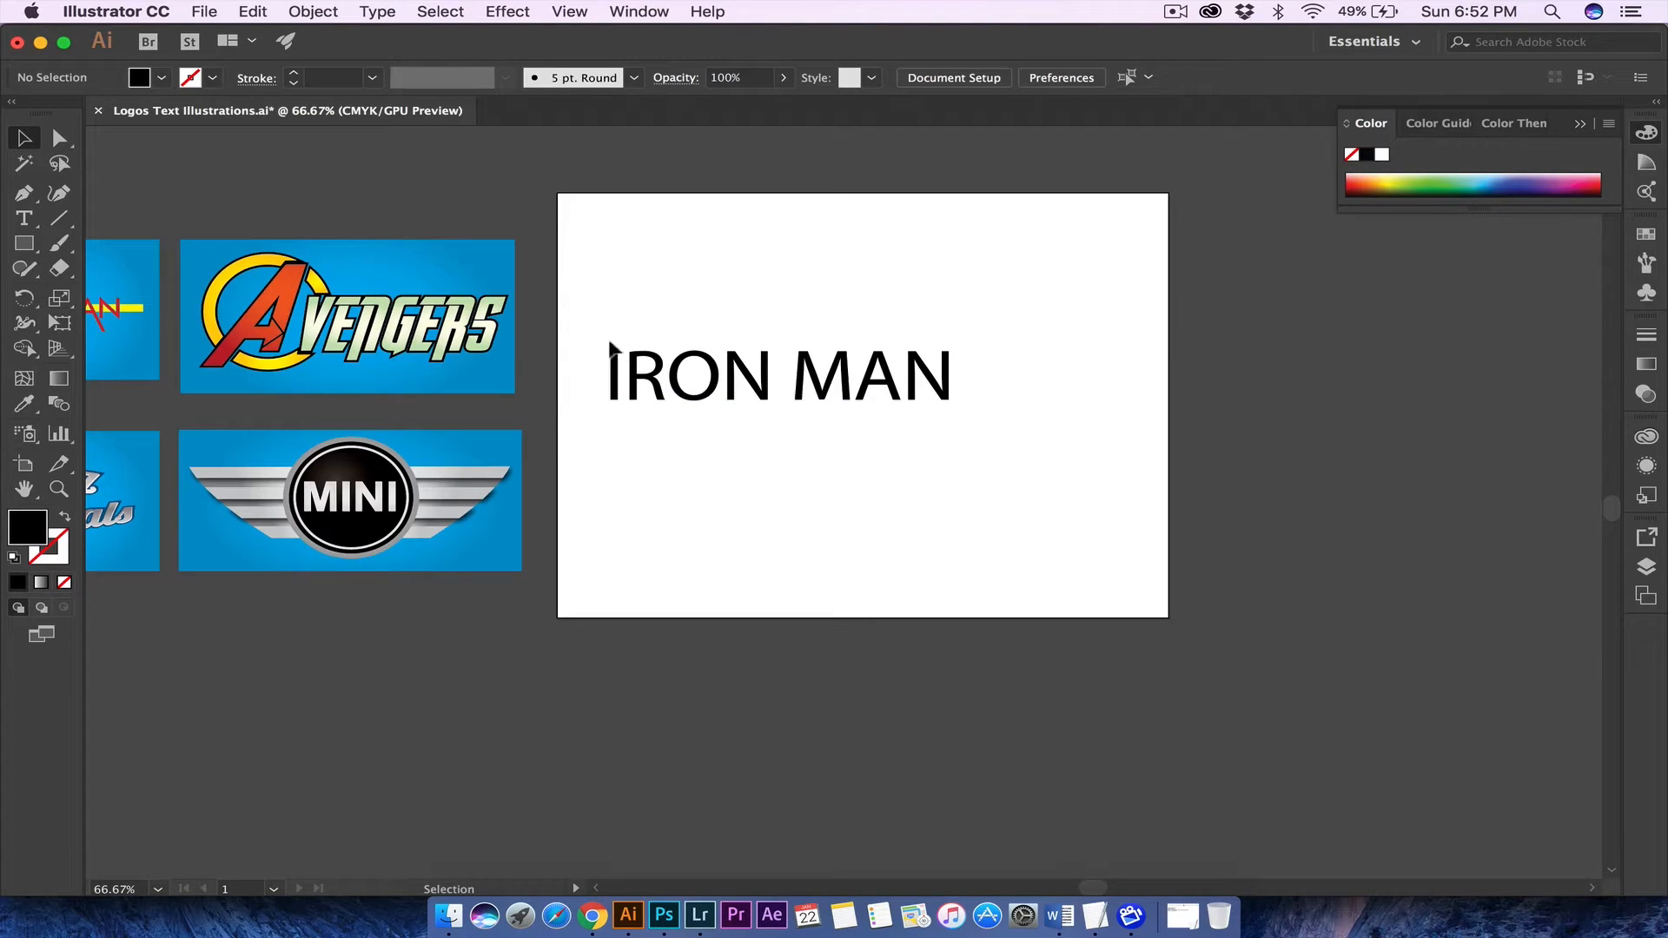
{"action": "left_click", "coordinate": [615, 355]}
{"action": "left_click", "coordinate": [576, 293]}
{"action": "left_click_drag", "start_coordinate": [576, 290], "coordinate": [716, 466]}
{"action": "left_click", "coordinate": [576, 279]}
{"action": "left_click_drag", "start_coordinate": [577, 290], "coordinate": [756, 461]}
{"action": "left_click", "coordinate": [568, 277]}
{"action": "left_click_drag", "start_coordinate": [568, 276], "coordinate": [991, 463]}
{"action": "left_click", "coordinate": [990, 462]}
{"action": "left_click_drag", "start_coordinate": [619, 412], "coordinate": [618, 413]}
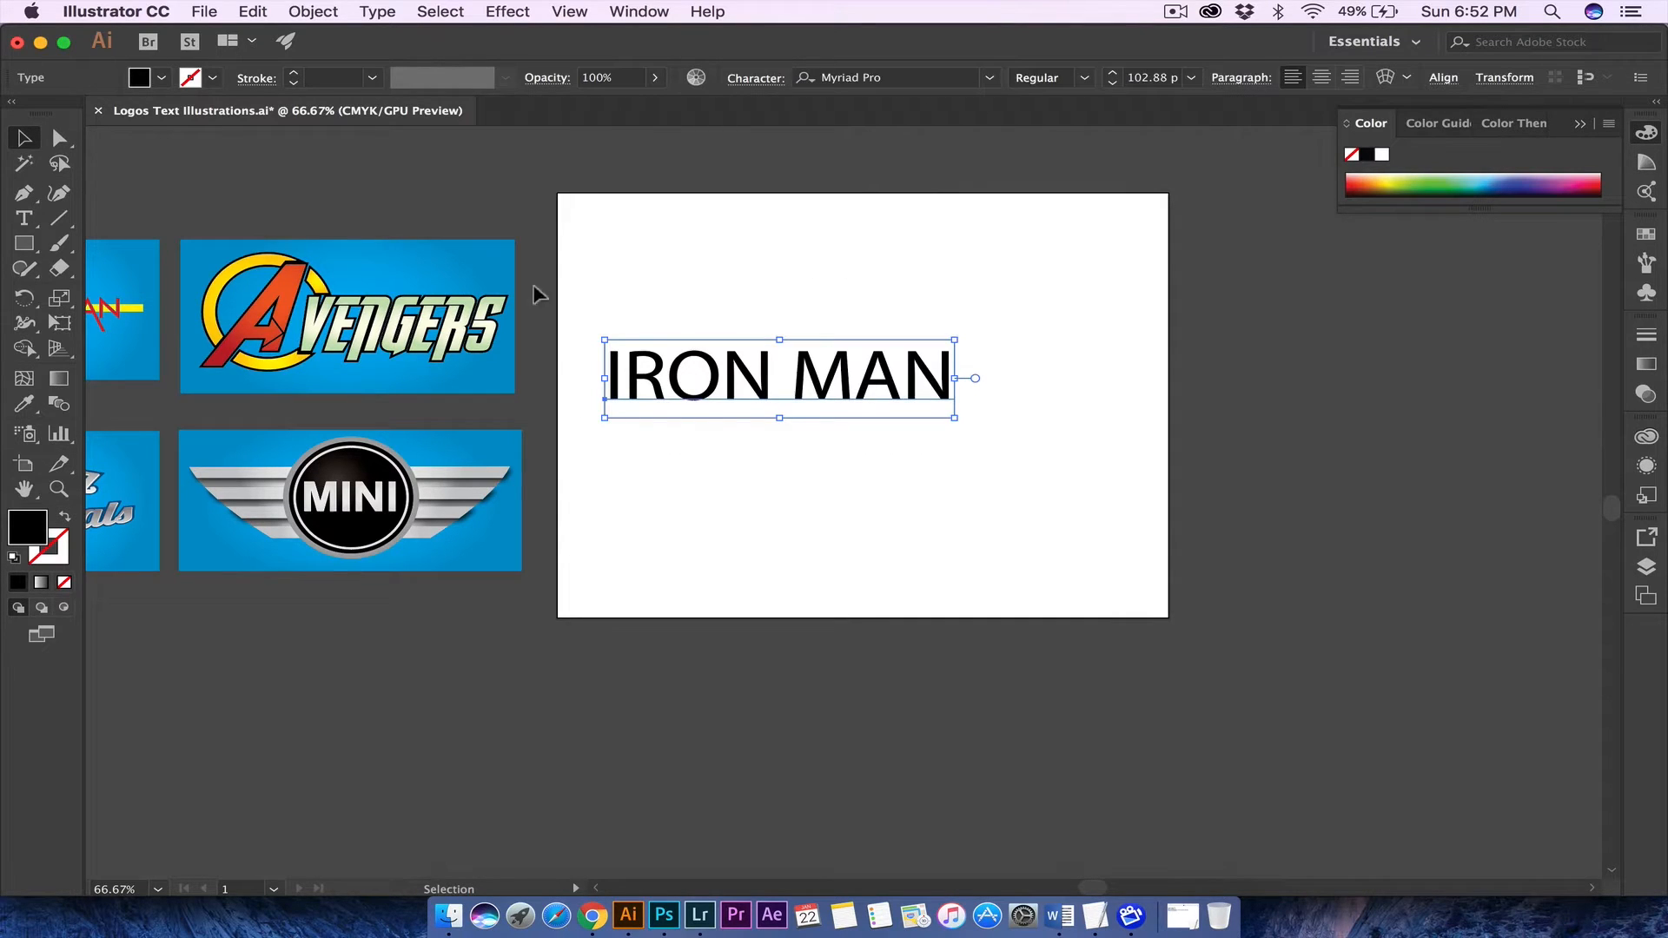
{"action": "left_click", "coordinate": [590, 282]}
{"action": "scroll", "coordinate": [589, 281], "scroll_direction": "left", "scroll_amount": 6}
{"action": "scroll", "coordinate": [590, 282], "scroll_direction": "down", "scroll_amount": 1}
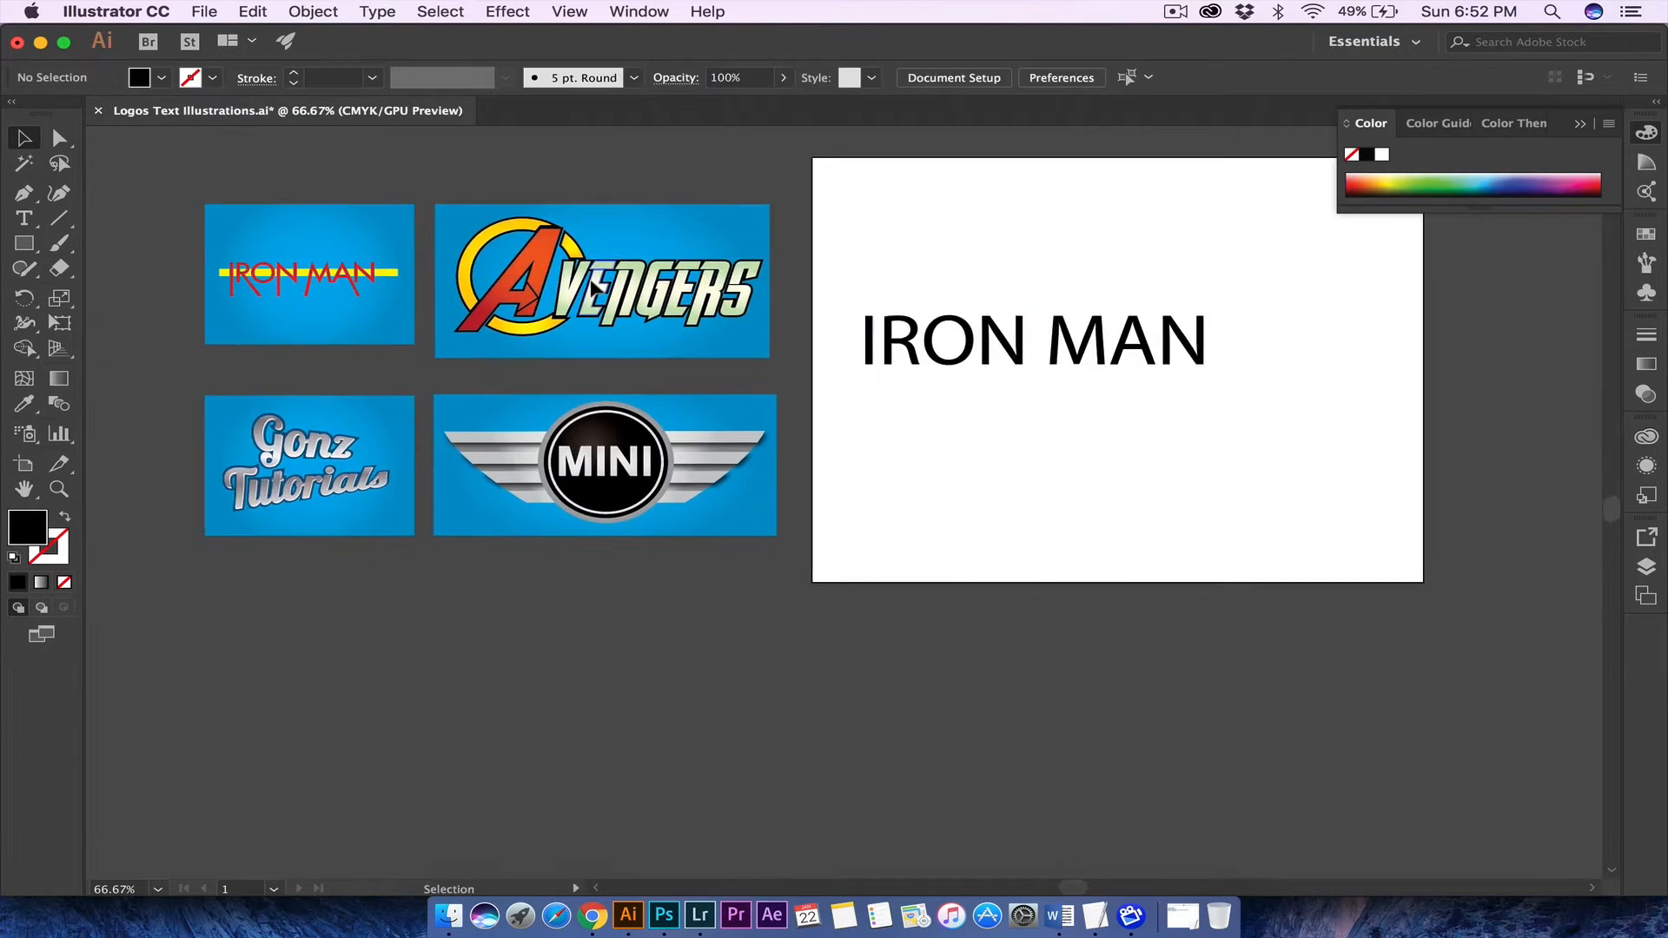
{"action": "left_click", "coordinate": [745, 275]}
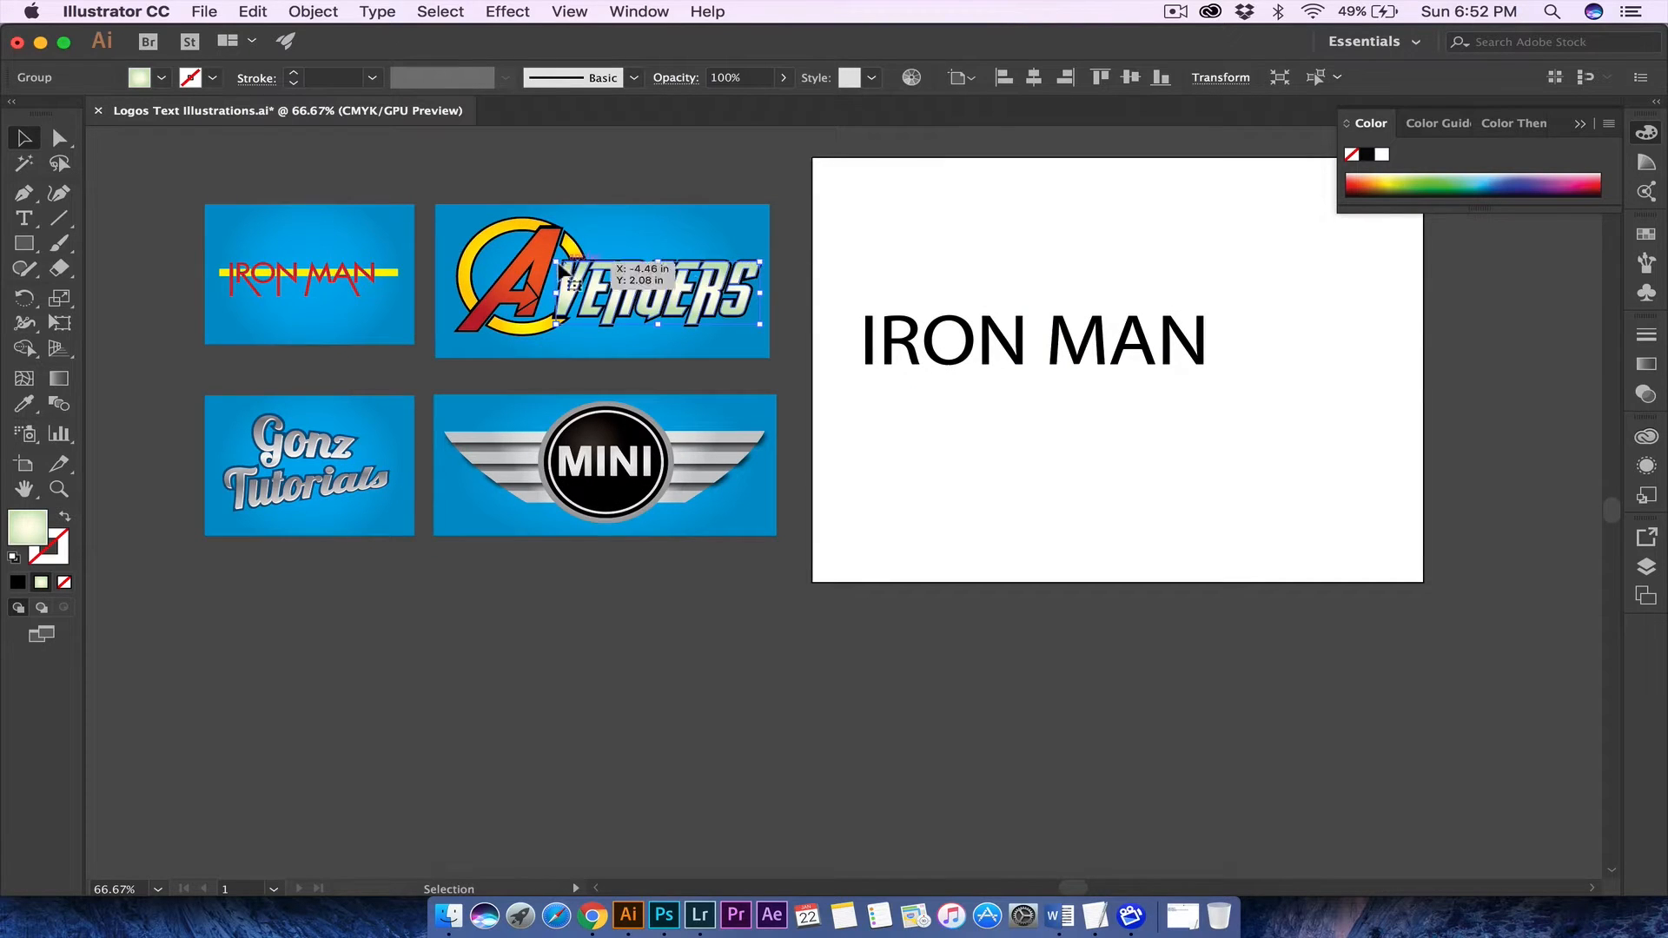
{"action": "left_click", "coordinate": [798, 249]}
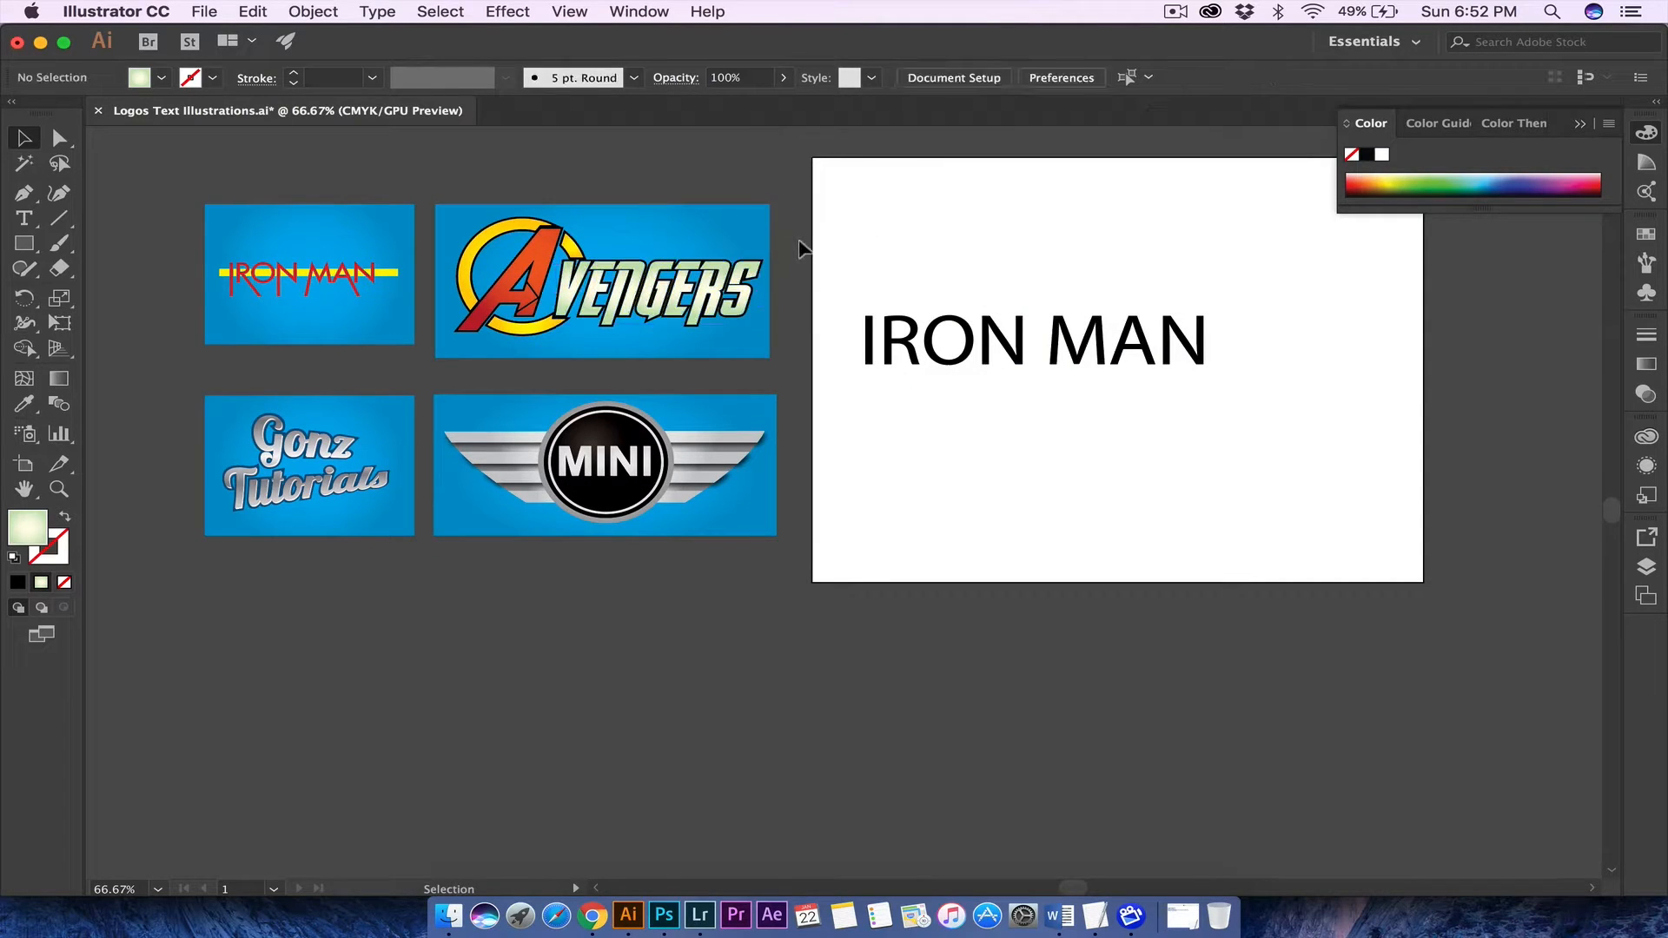
{"action": "left_click", "coordinate": [691, 335]}
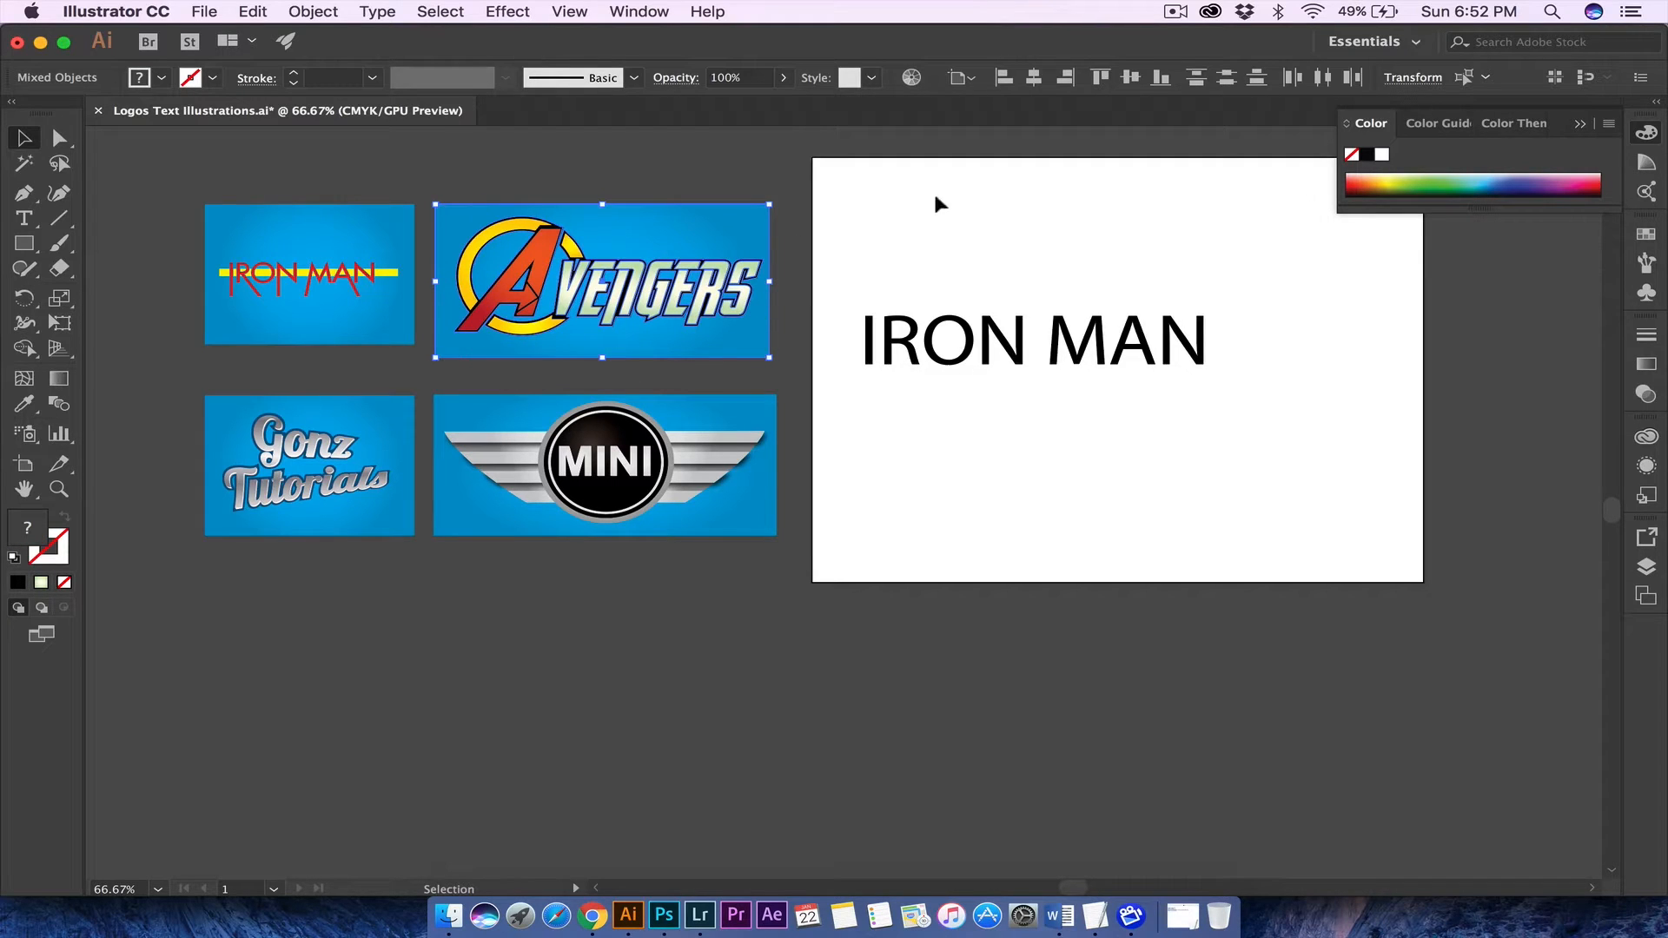
{"action": "left_click", "coordinate": [752, 193]}
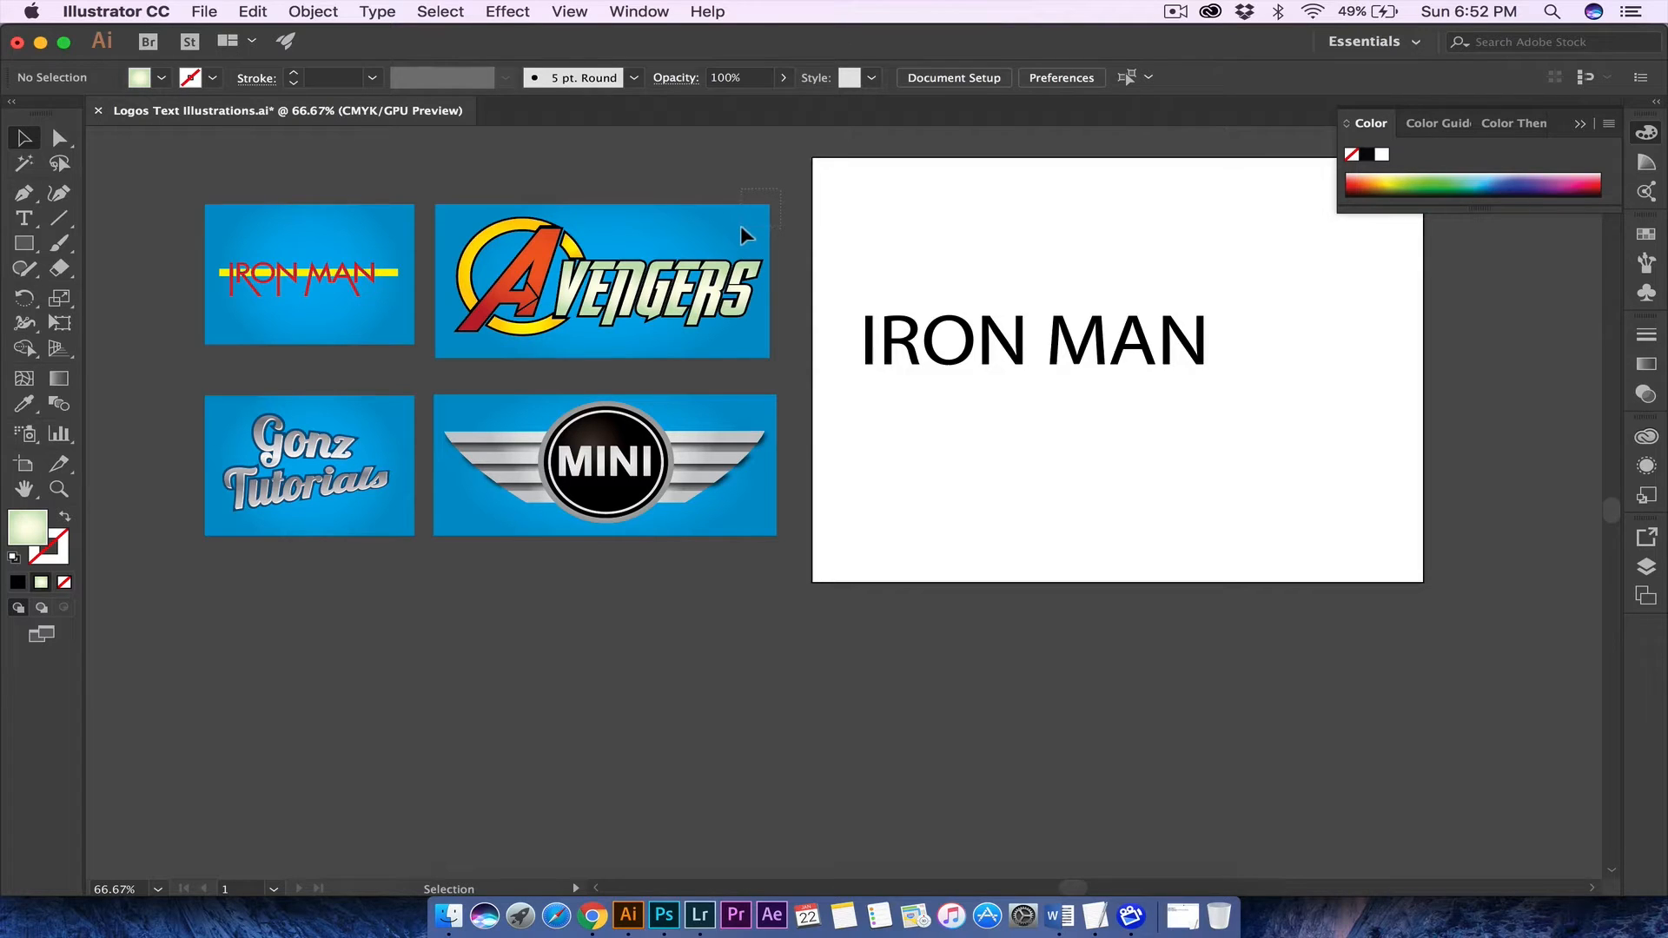
{"action": "left_click", "coordinate": [740, 226]}
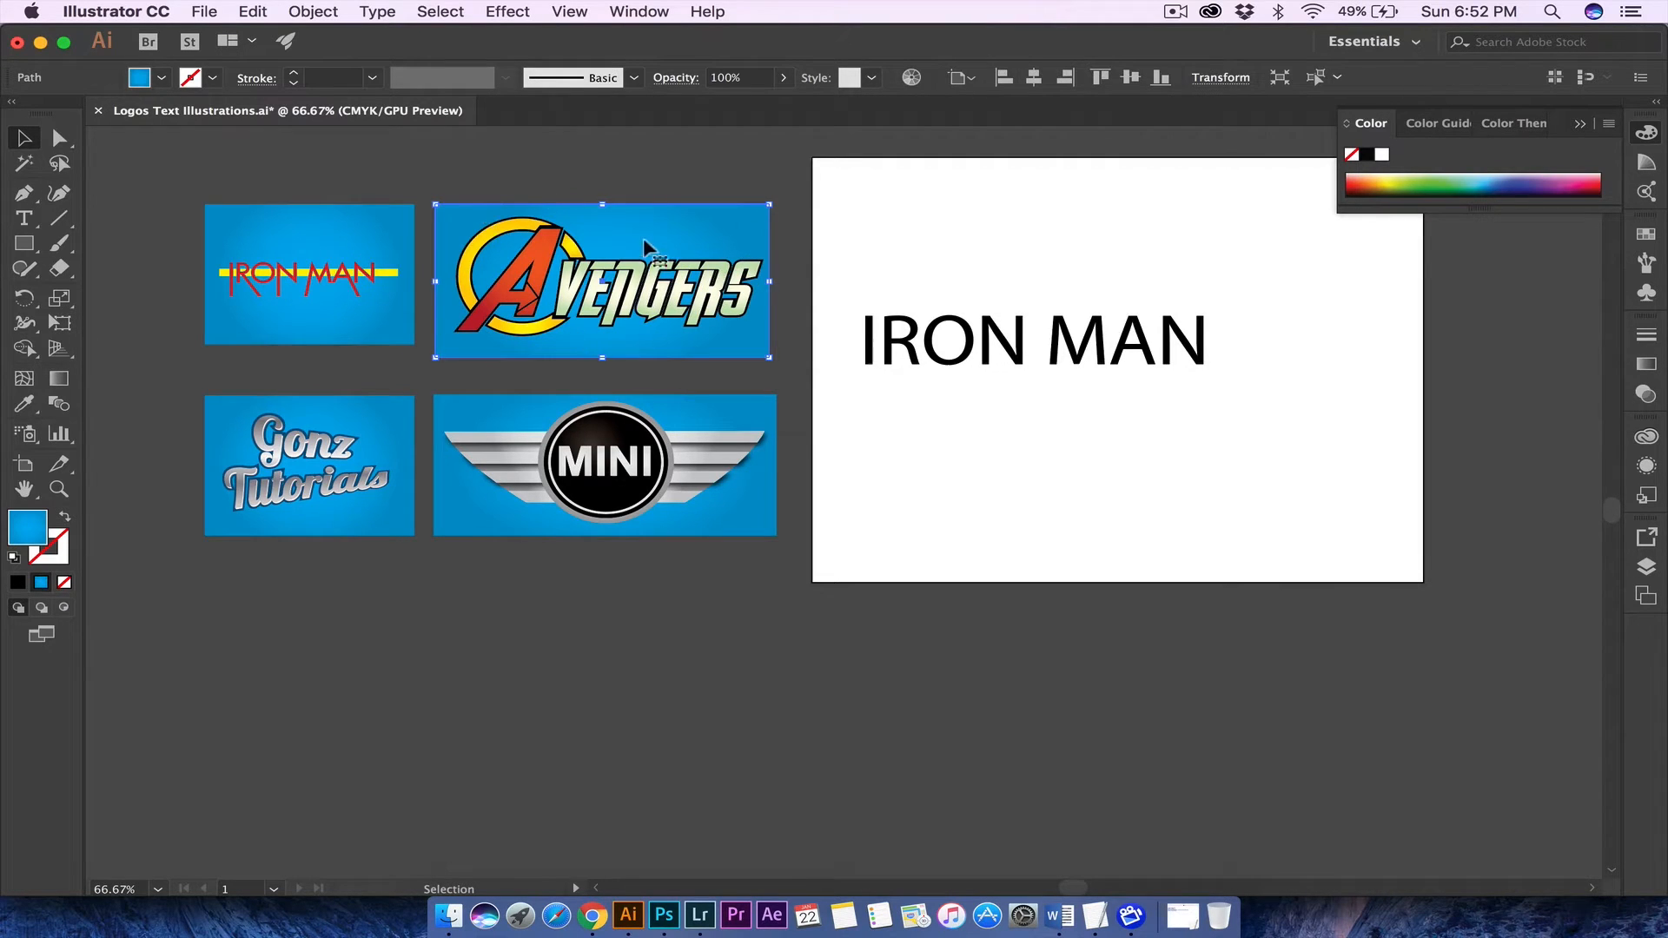
{"action": "left_click", "coordinate": [830, 233]}
{"action": "scroll", "coordinate": [864, 330], "scroll_direction": "right", "scroll_amount": 3}
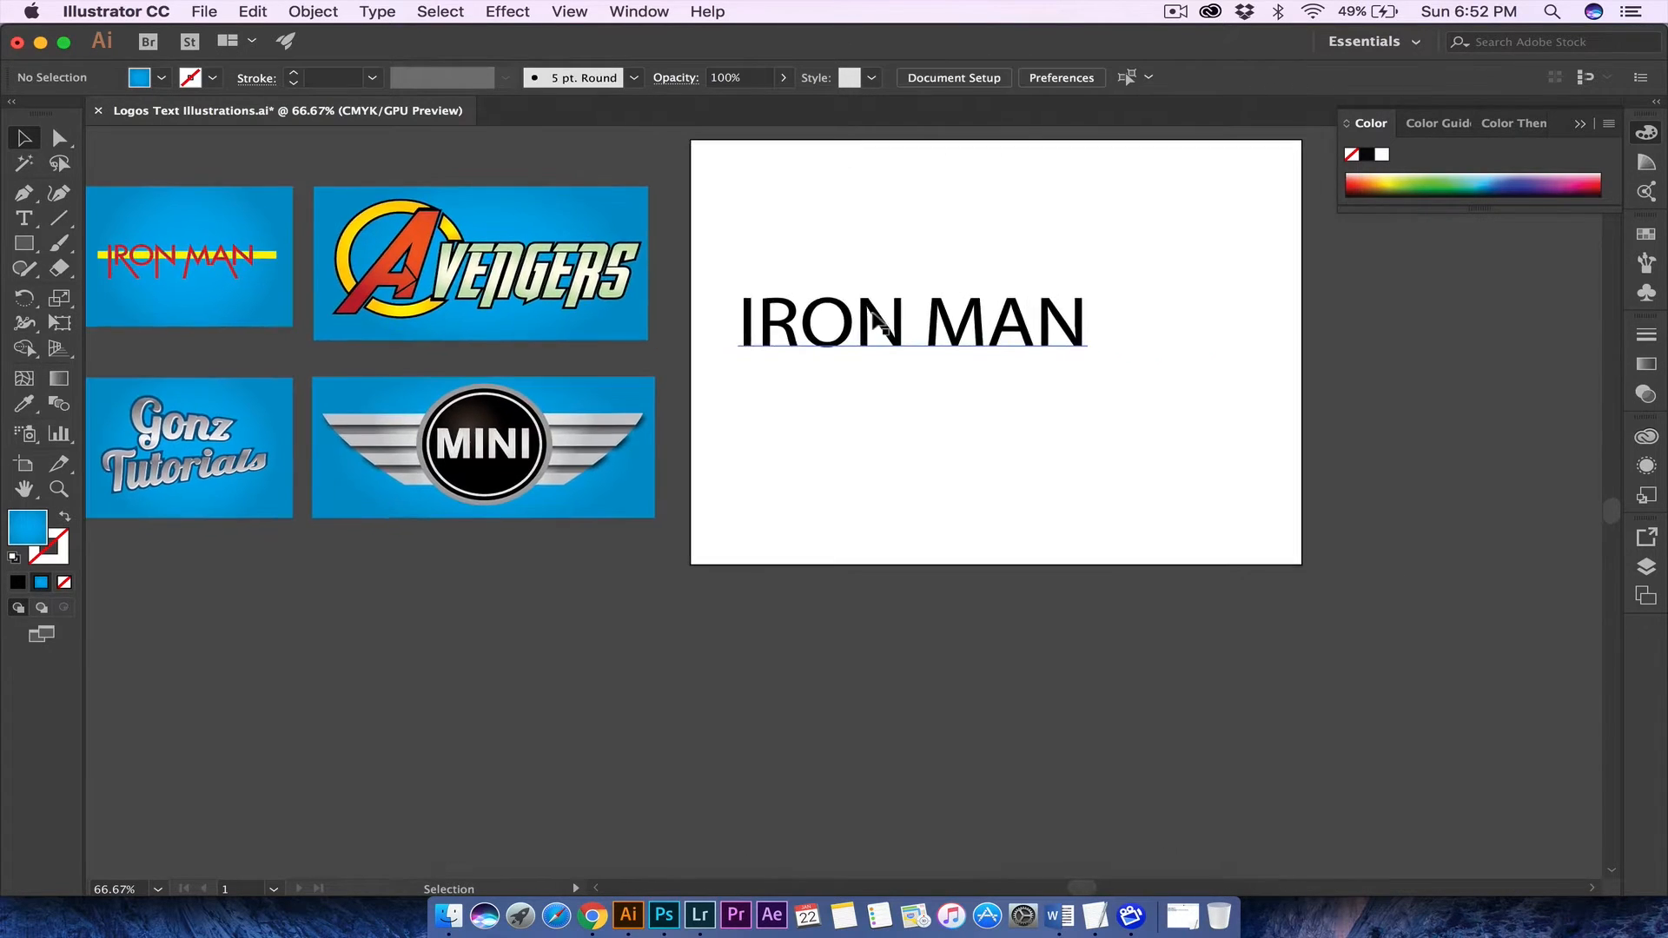
- Move the IRON MAN text slightly up and to the right on the artboard, and deselect it
{"action": "left_click_drag", "start_coordinate": [832, 320], "coordinate": [877, 295]}
{"action": "left_click", "coordinate": [865, 179]}
{"action": "left_click", "coordinate": [856, 270]}
{"action": "left_click", "coordinate": [897, 156]}
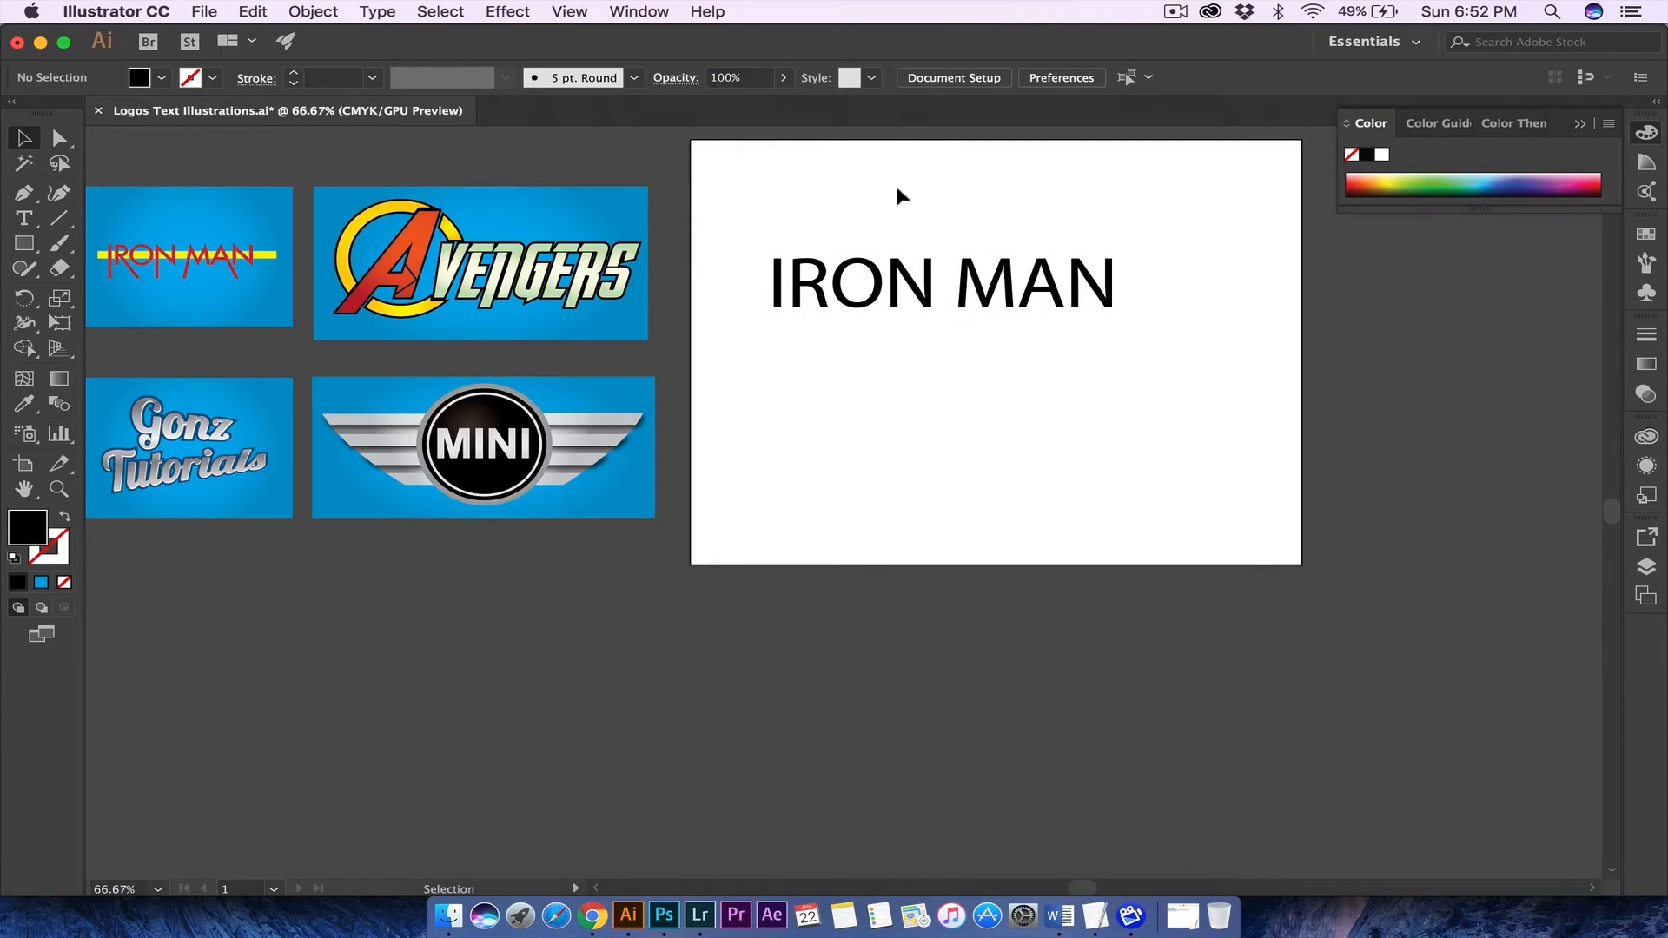
- Change the font of the IRON MAN text to Arial
{"action": "left_click", "coordinate": [865, 284]}
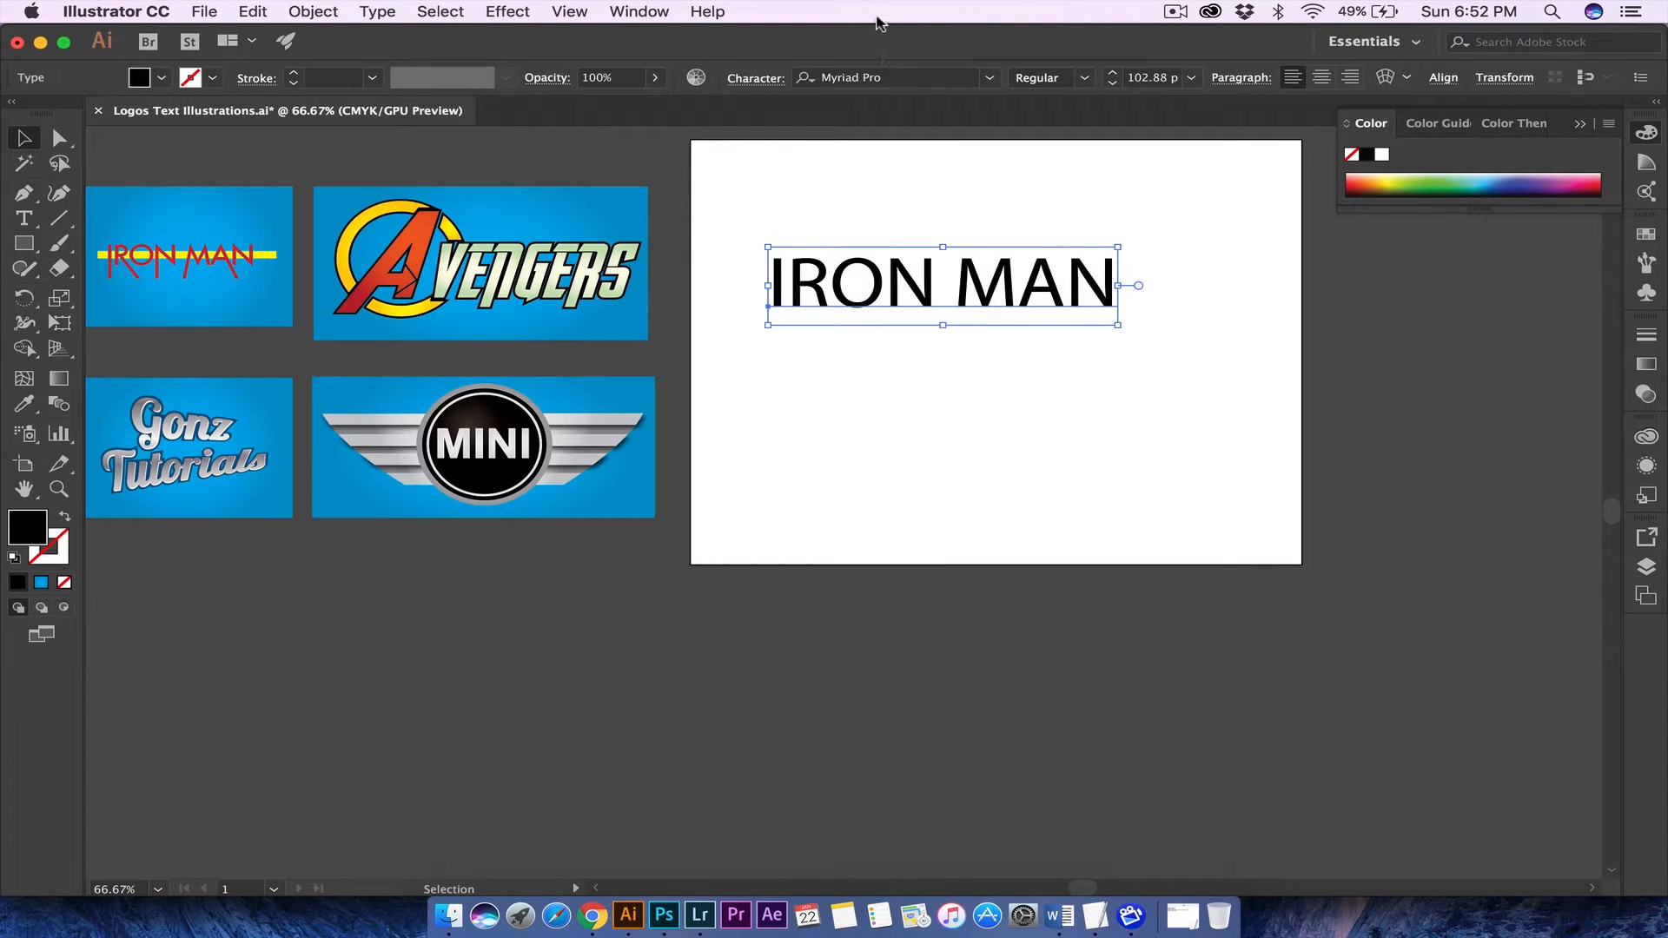
{"action": "left_click", "coordinate": [887, 77]}
{"action": "type", "text": "Arial"}
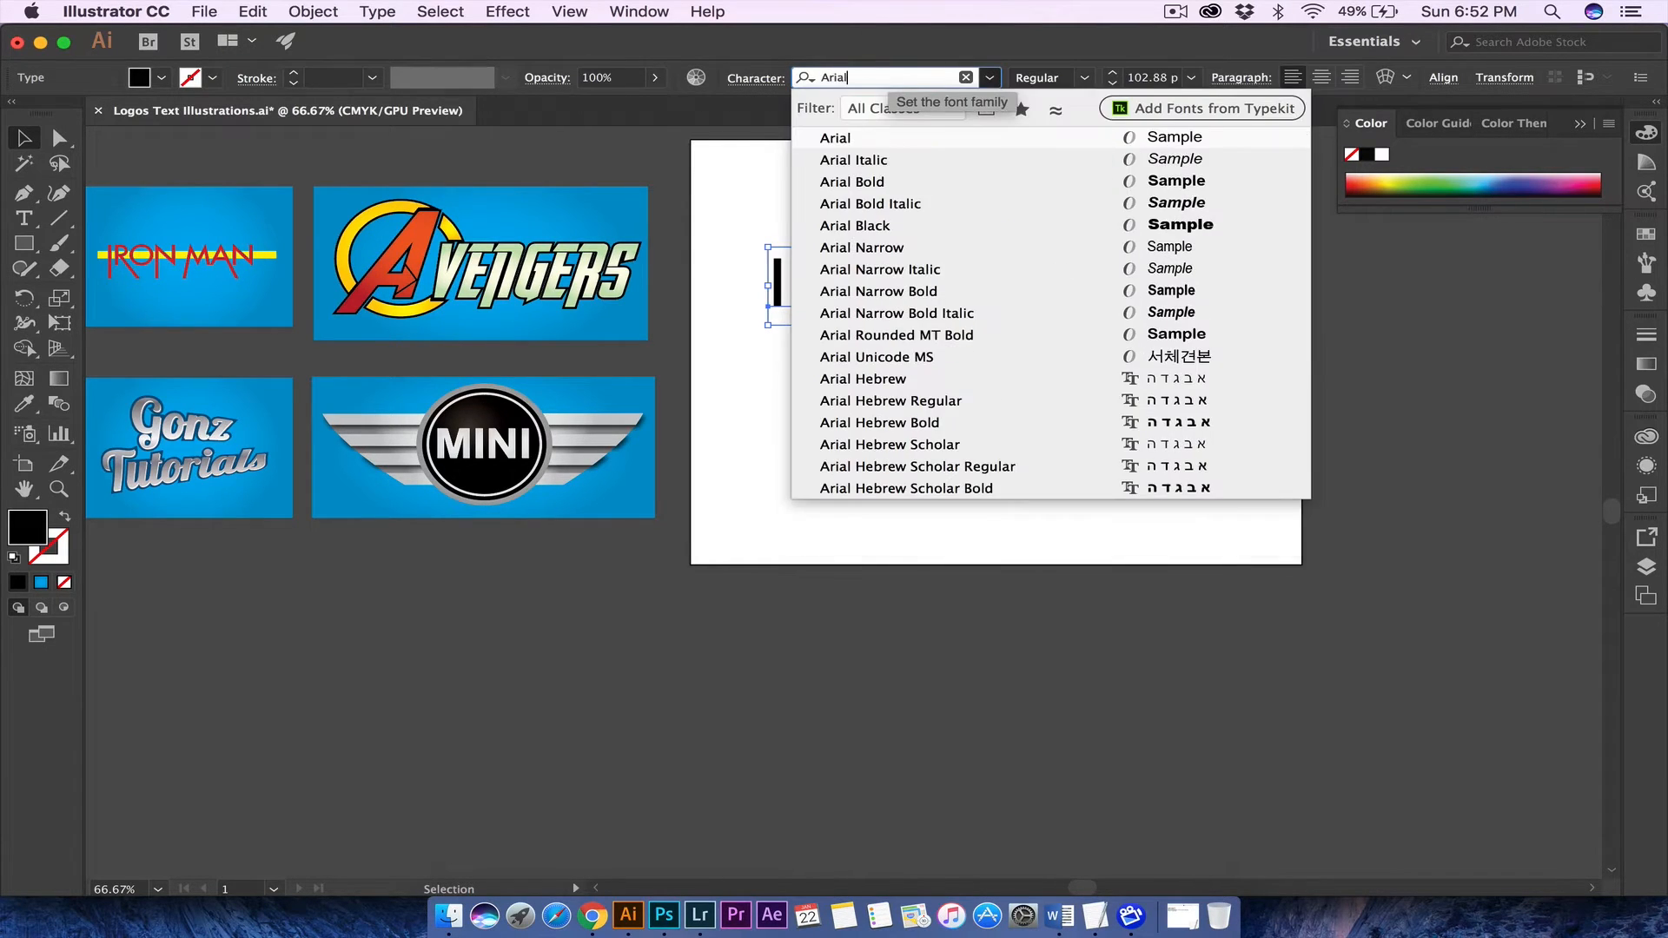
{"action": "key", "text": "Return"}
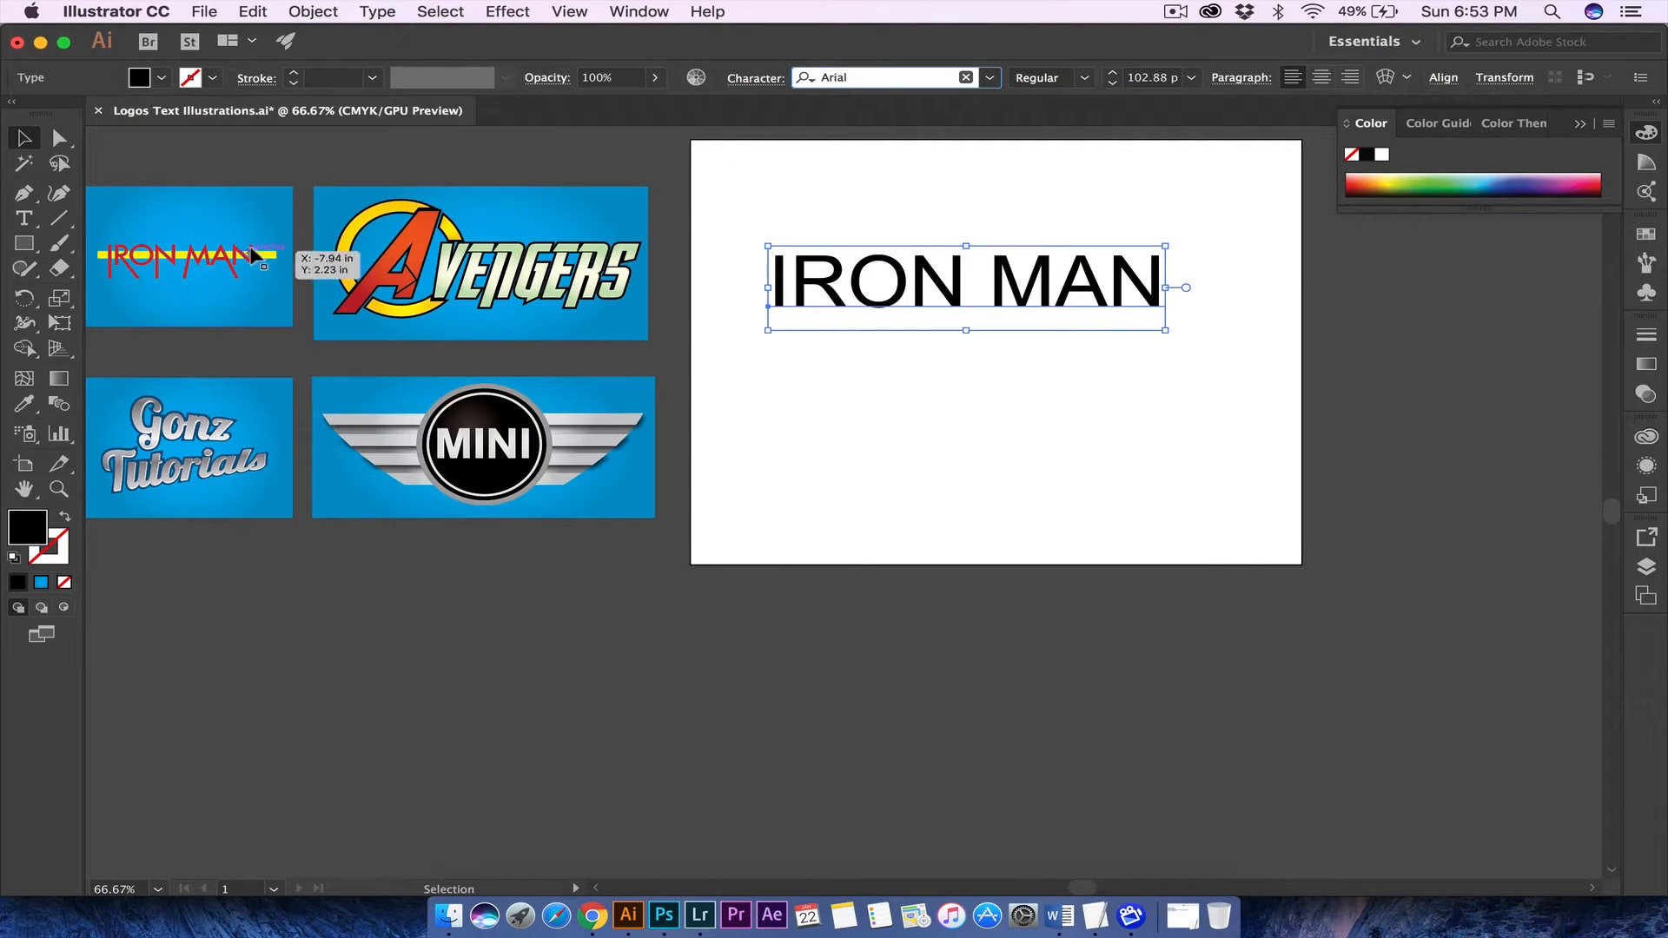
- Set the IRON MAN text in Futura Medium, move it slightly up and to the left, and deselect it
{"action": "type", "text": "Futu"}
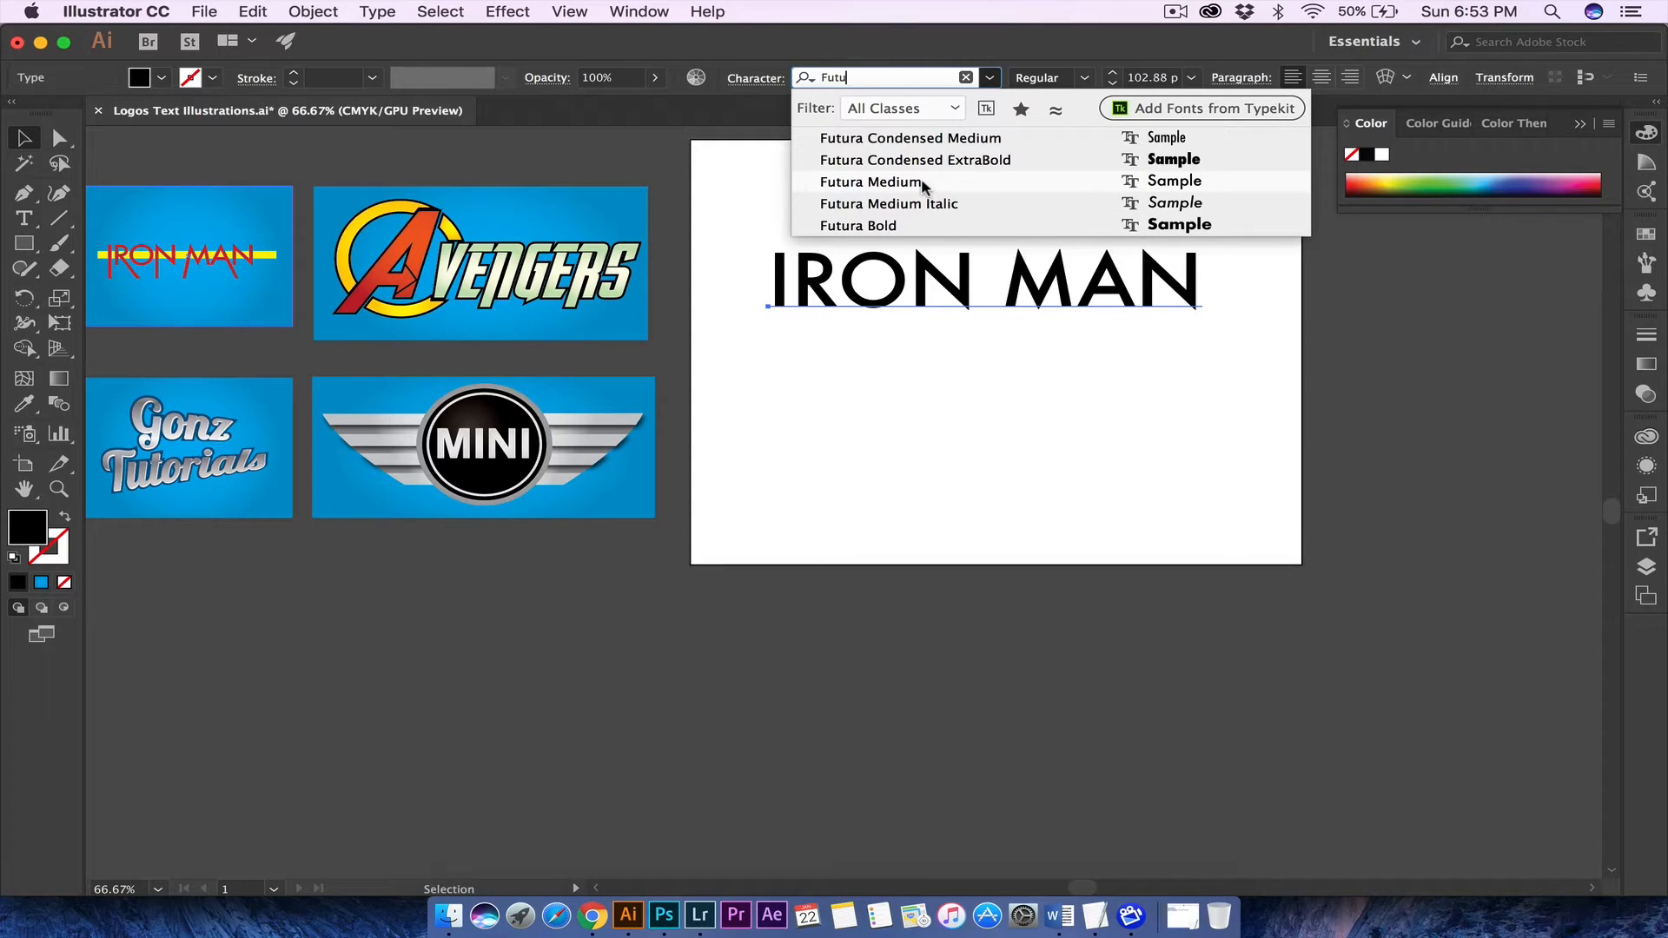
{"action": "left_click", "coordinate": [921, 182]}
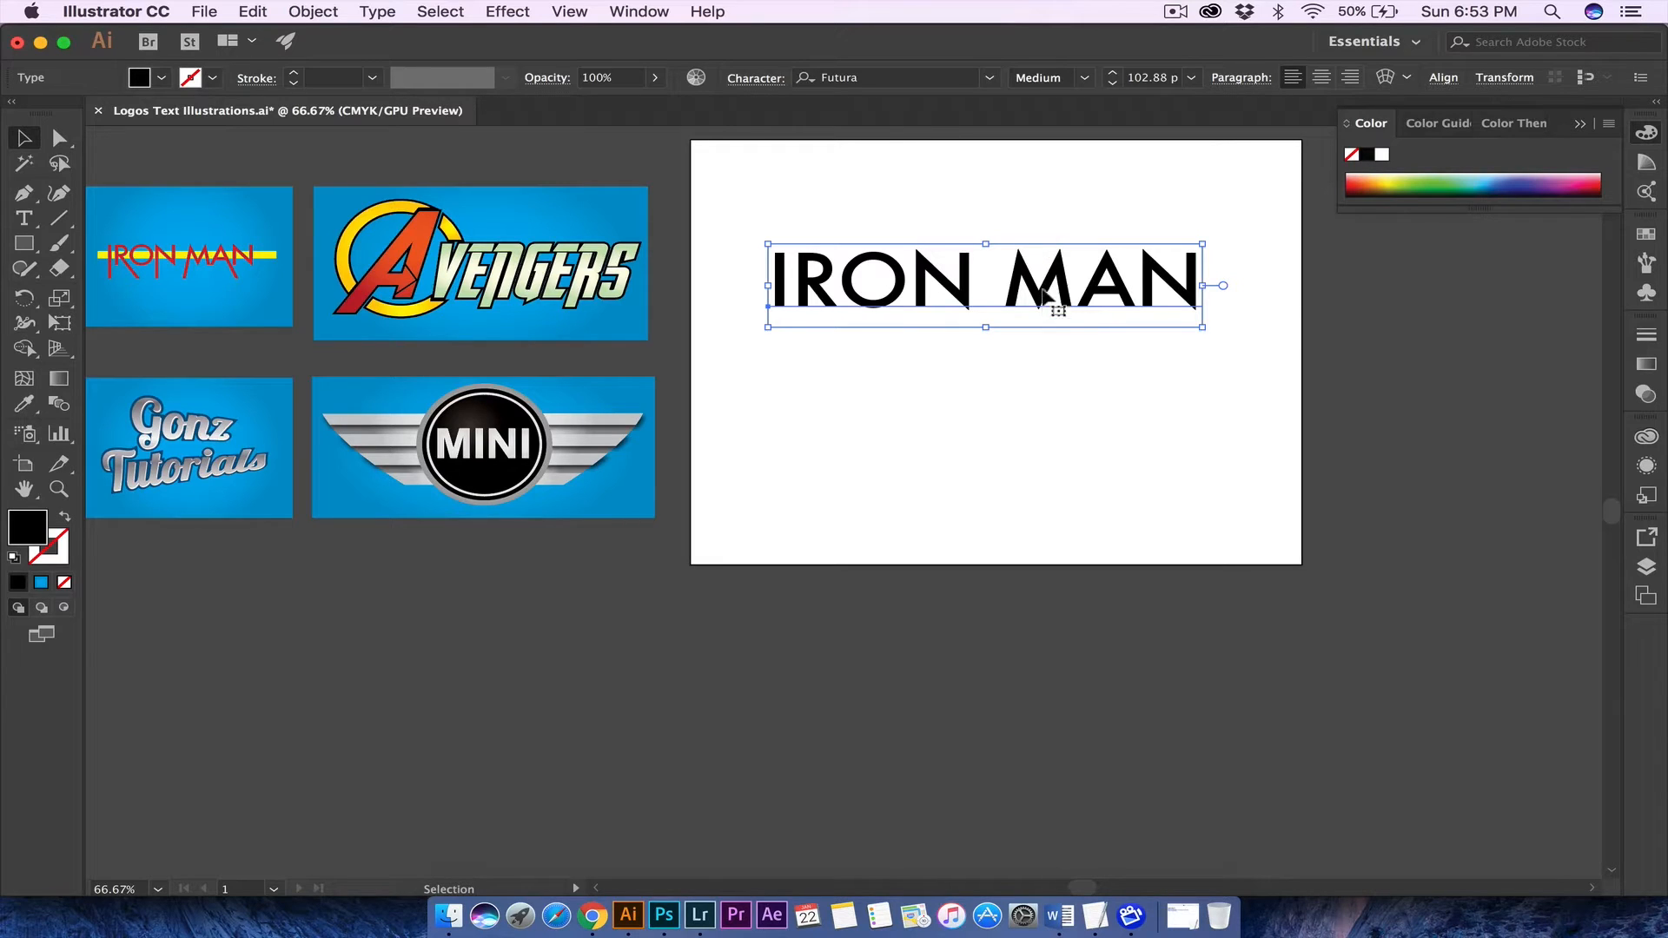
{"action": "mouse_move", "coordinate": [1045, 299]}
{"action": "left_mouse_down"}
{"action": "mouse_move", "coordinate": [1012, 271]}
{"action": "mouse_move", "coordinate": [1023, 293]}
{"action": "left_mouse_up"}
{"action": "left_click", "coordinate": [986, 143]}
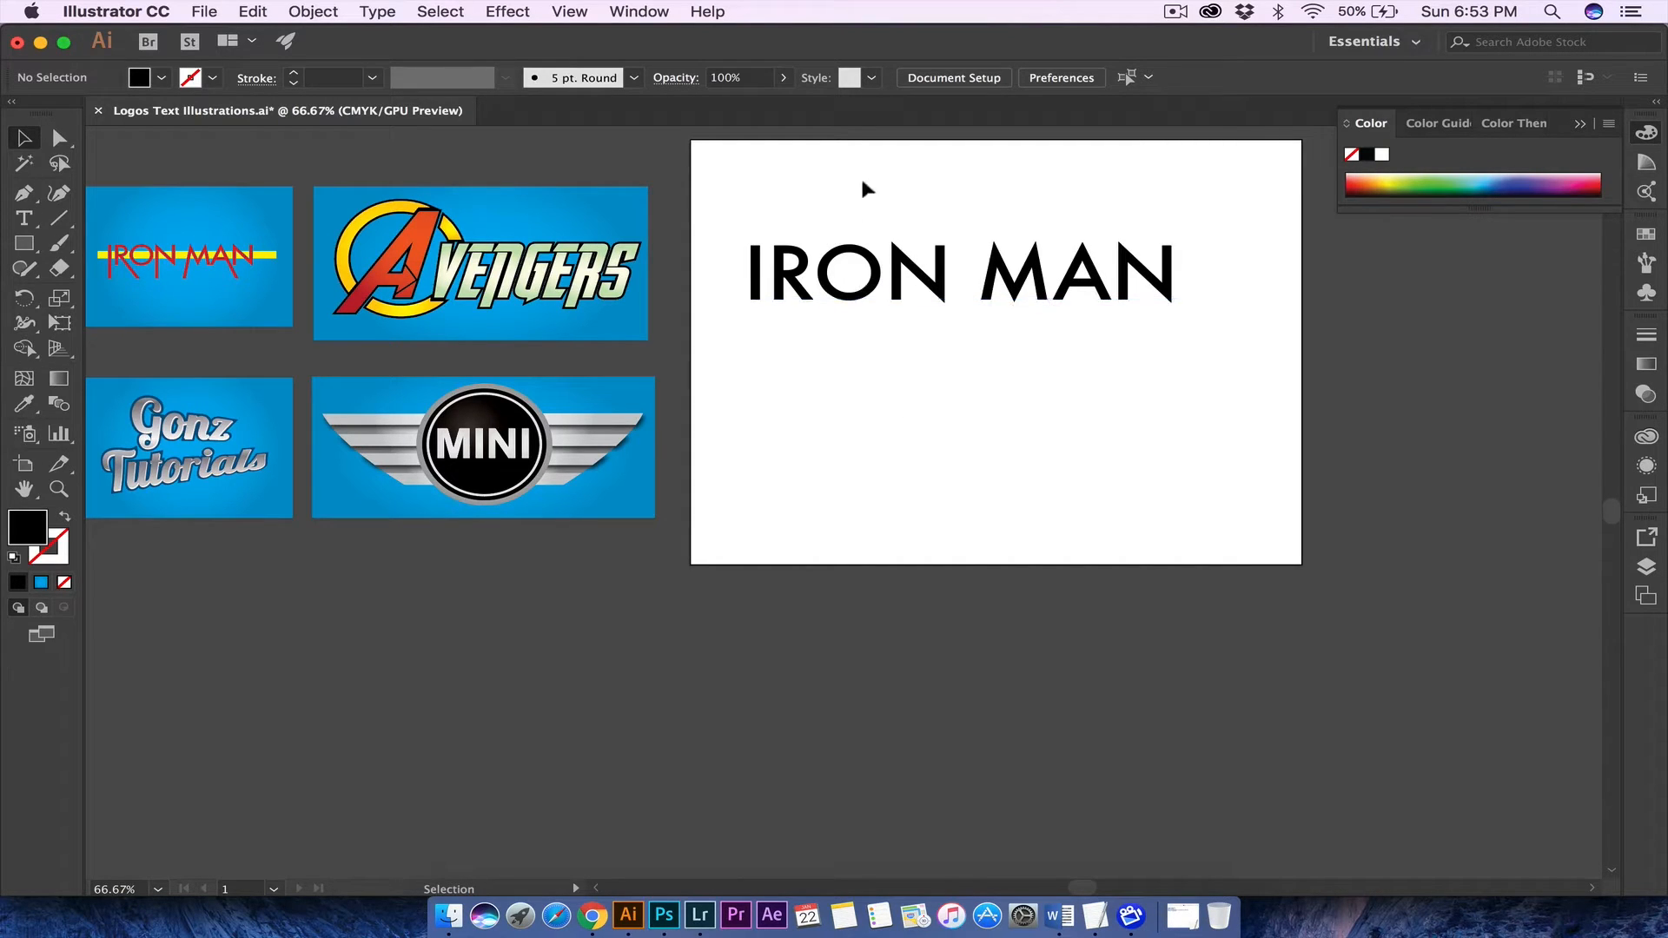
- Move the IRON MAN text down and to the right, close to the middle of the artboard
{"action": "left_click_drag", "start_coordinate": [914, 262], "coordinate": [959, 326]}
{"action": "left_click", "coordinate": [953, 228]}
{"action": "scroll", "coordinate": [953, 228], "scroll_direction": "right", "scroll_amount": 1}
{"action": "scroll", "coordinate": [953, 228], "scroll_direction": "left", "scroll_amount": 3}
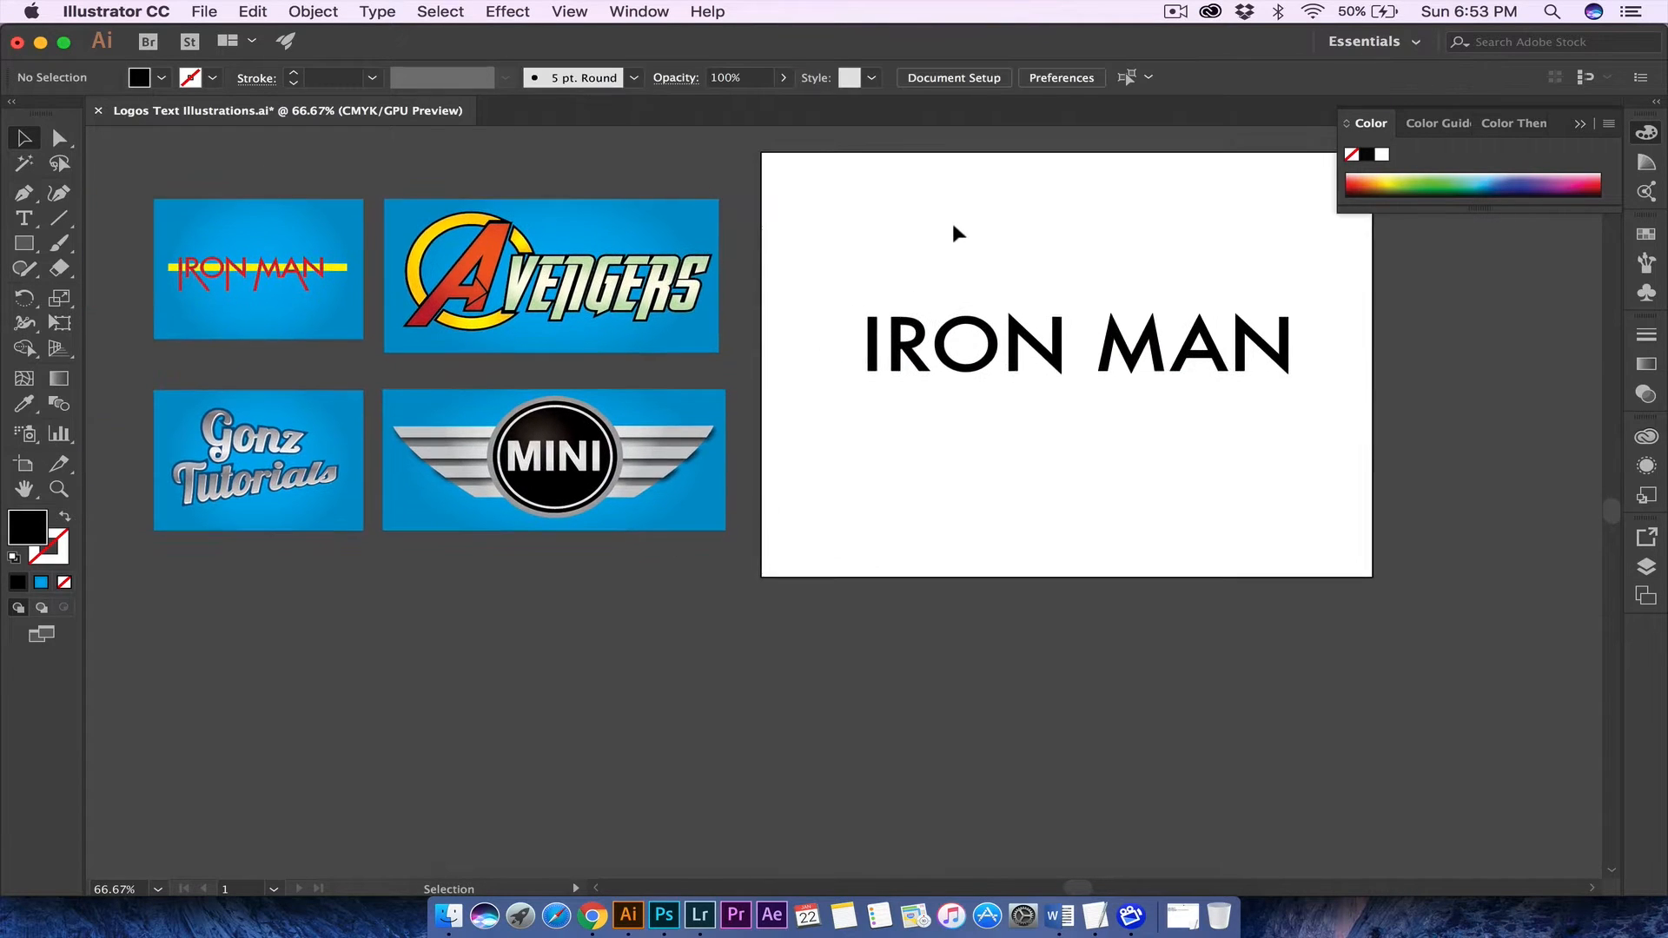
{"action": "scroll", "coordinate": [911, 315], "scroll_direction": "right", "scroll_amount": 1}
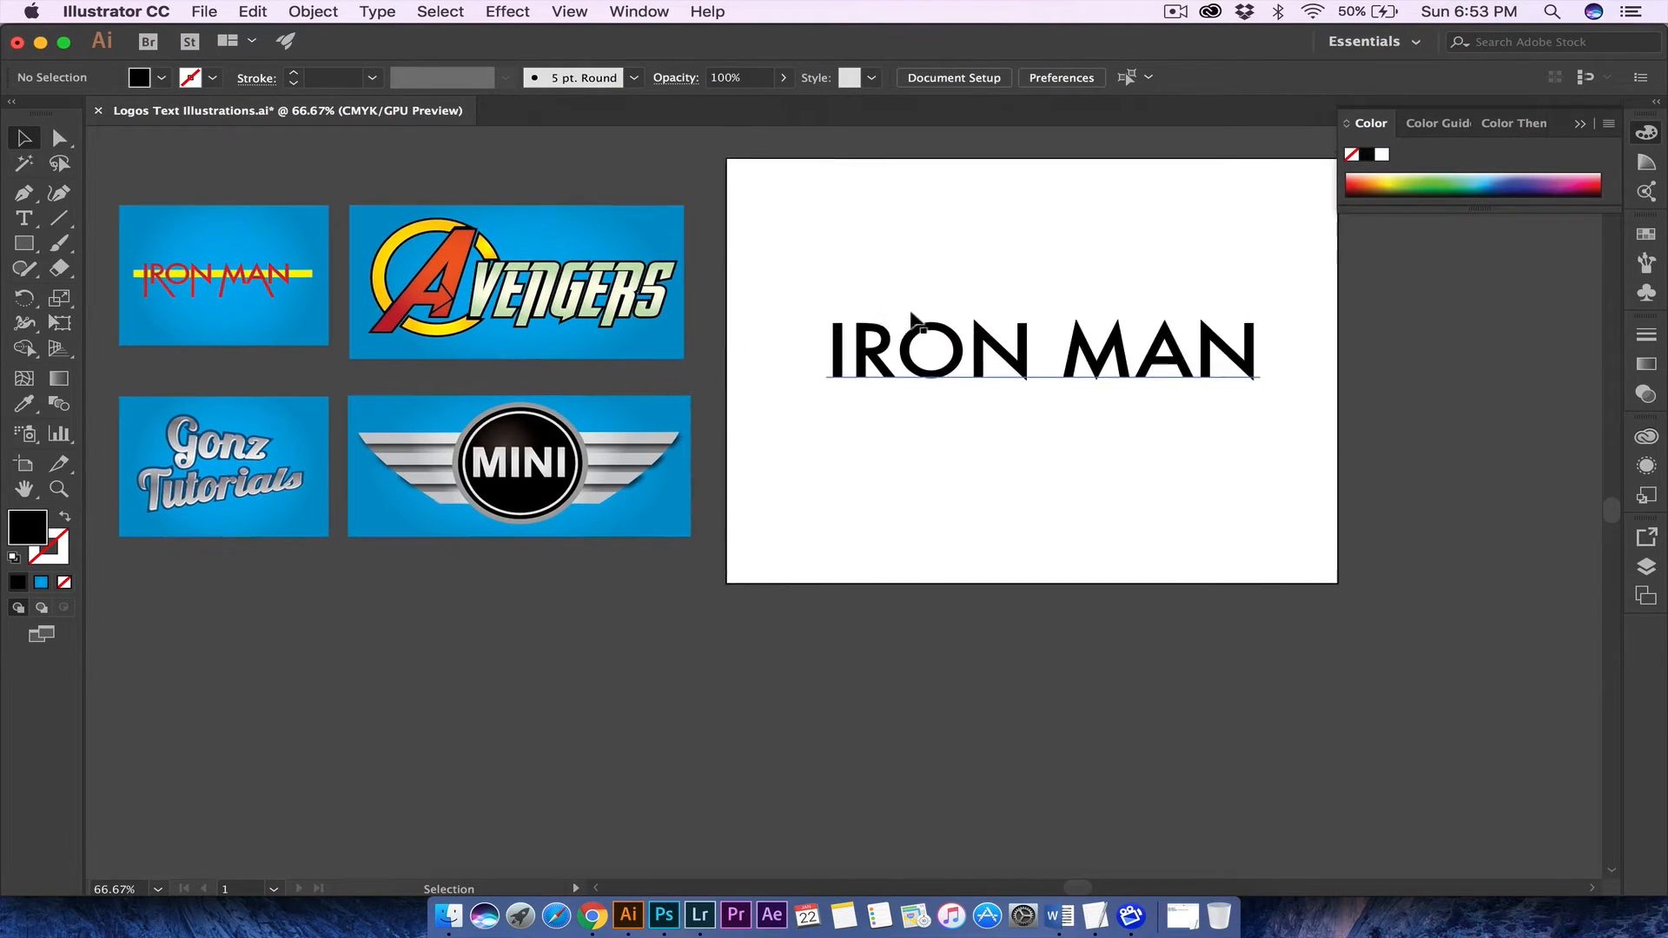
{"action": "scroll", "coordinate": [912, 318], "scroll_direction": "right", "scroll_amount": 4}
{"action": "left_click_drag", "start_coordinate": [847, 356], "coordinate": [832, 369]}
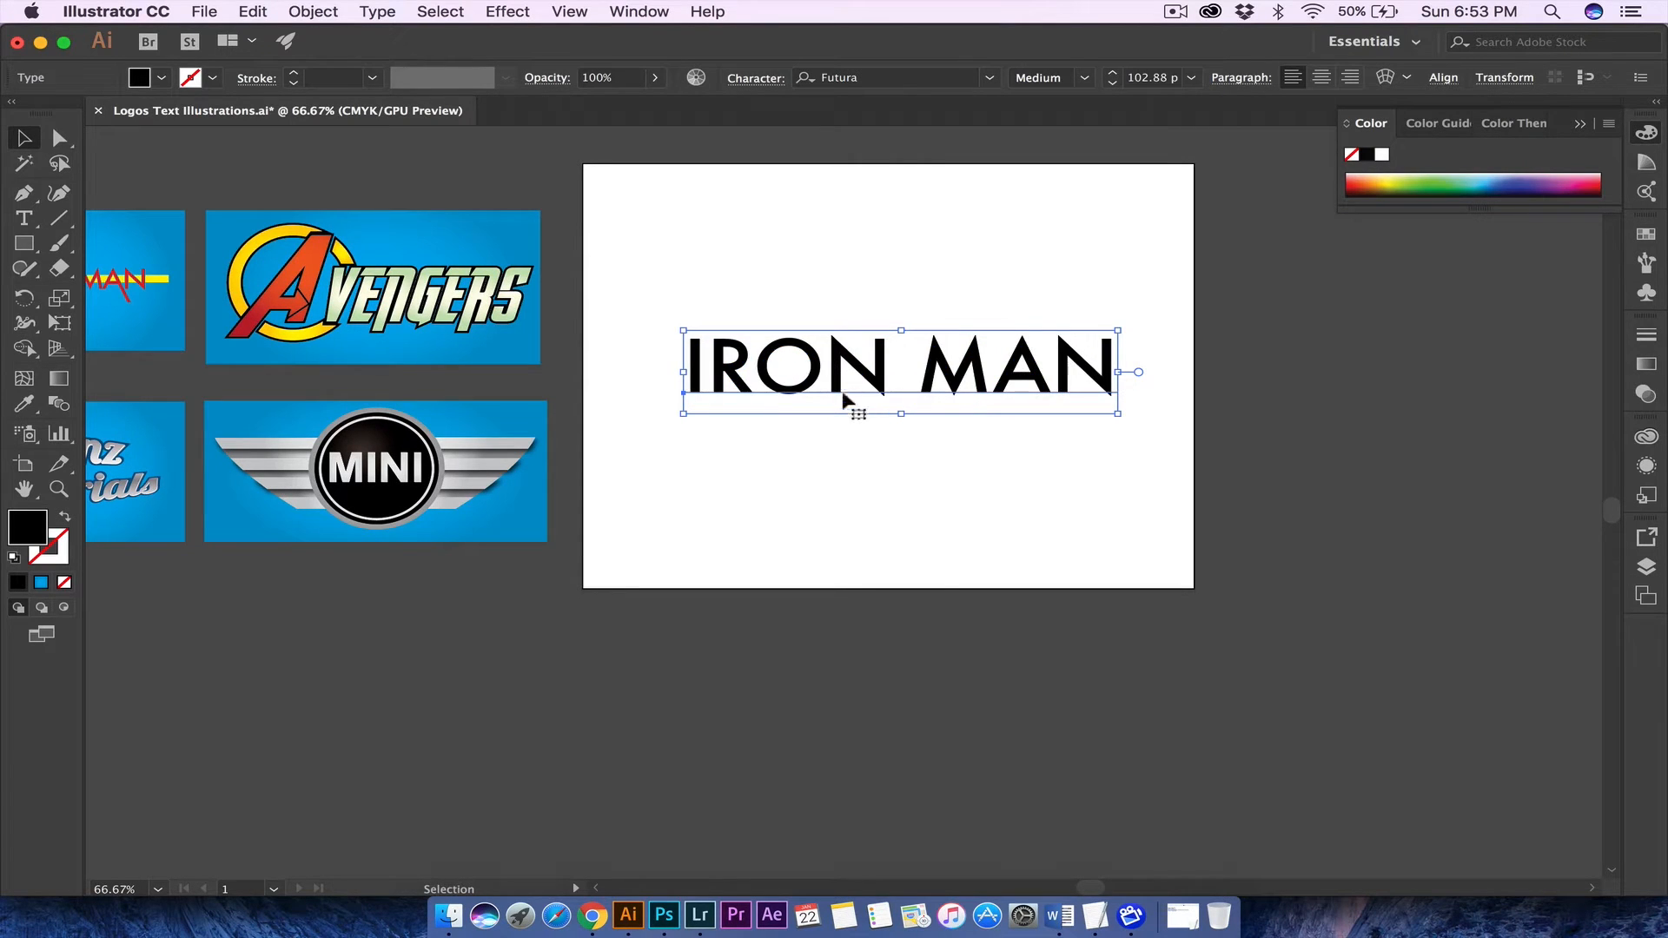
- Check that the IRON MAN letters are still editable text, compare them with the grouped Avengers lettering, and leave everything deselected
{"action": "double_click", "coordinate": [808, 383]}
{"action": "double_click", "coordinate": [723, 356]}
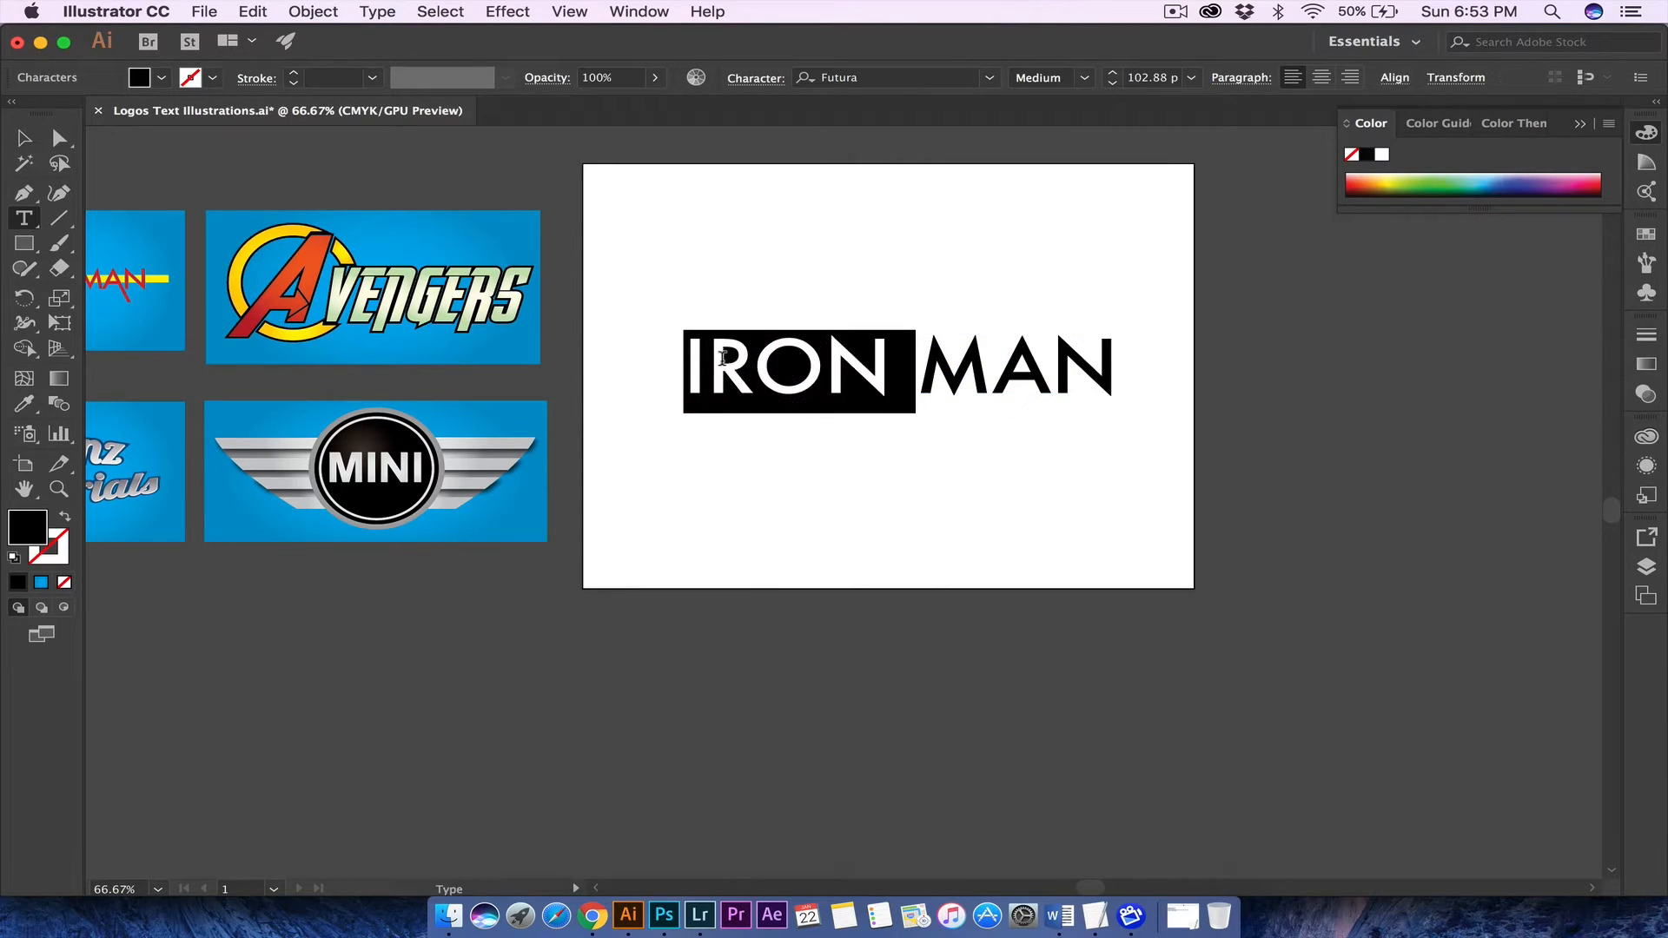
{"action": "left_click_drag", "start_coordinate": [685, 358], "coordinate": [1112, 366]}
{"action": "double_click", "coordinate": [807, 368]}
{"action": "left_click", "coordinate": [772, 371]}
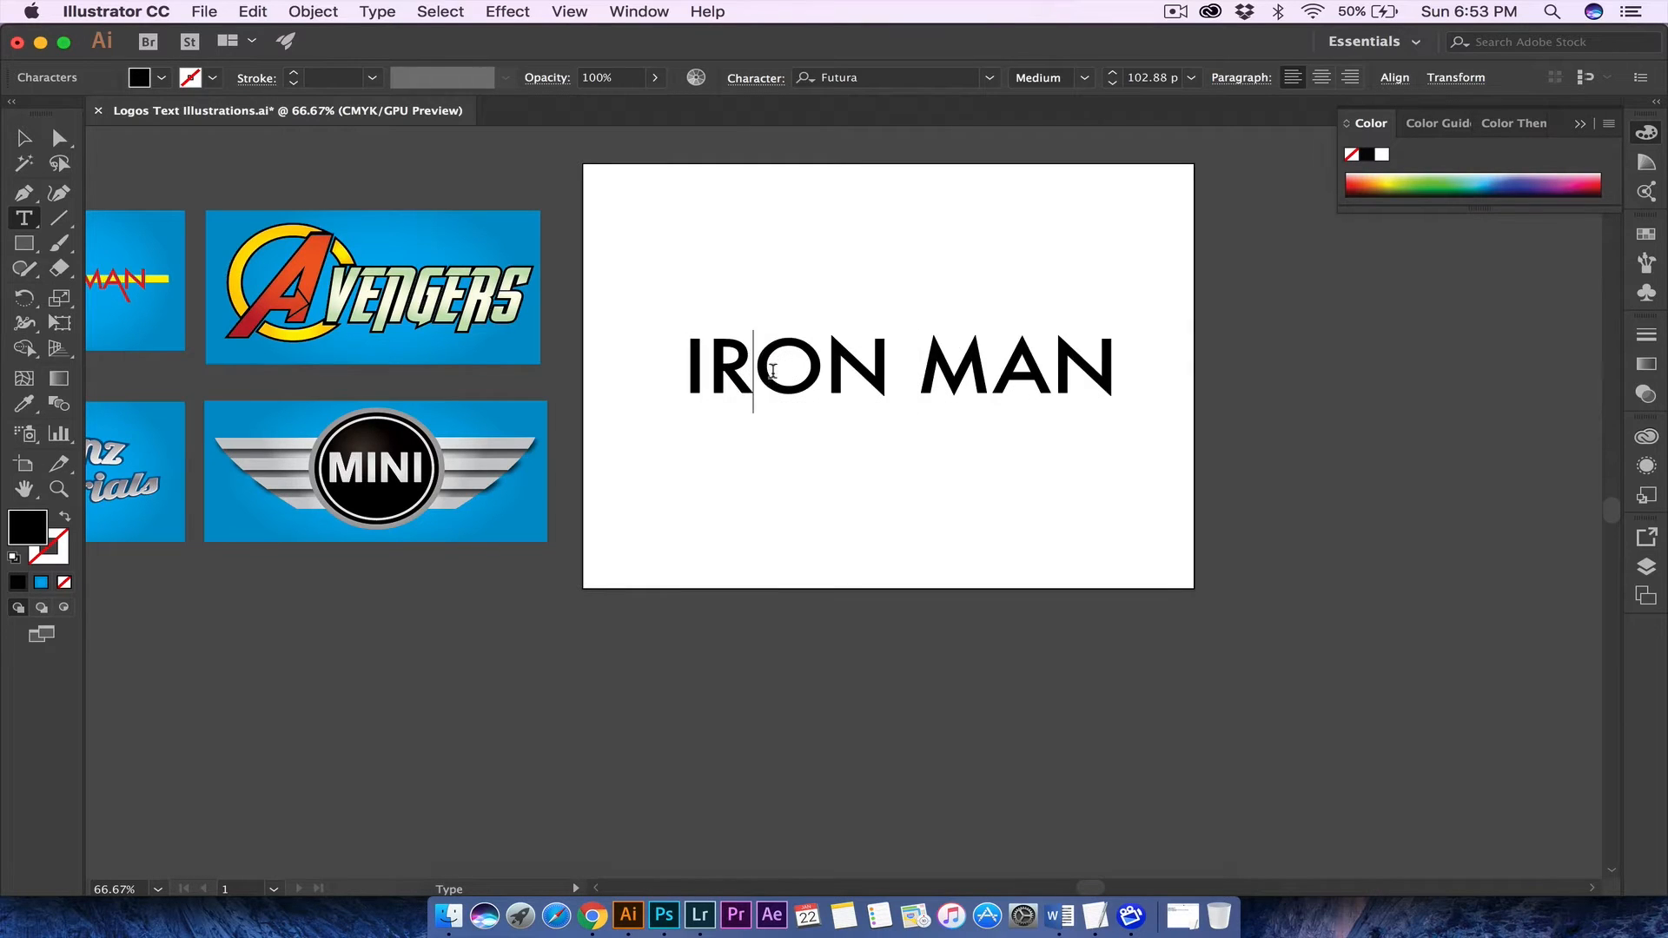
{"action": "left_click", "coordinate": [23, 138]}
{"action": "left_click", "coordinate": [844, 299]}
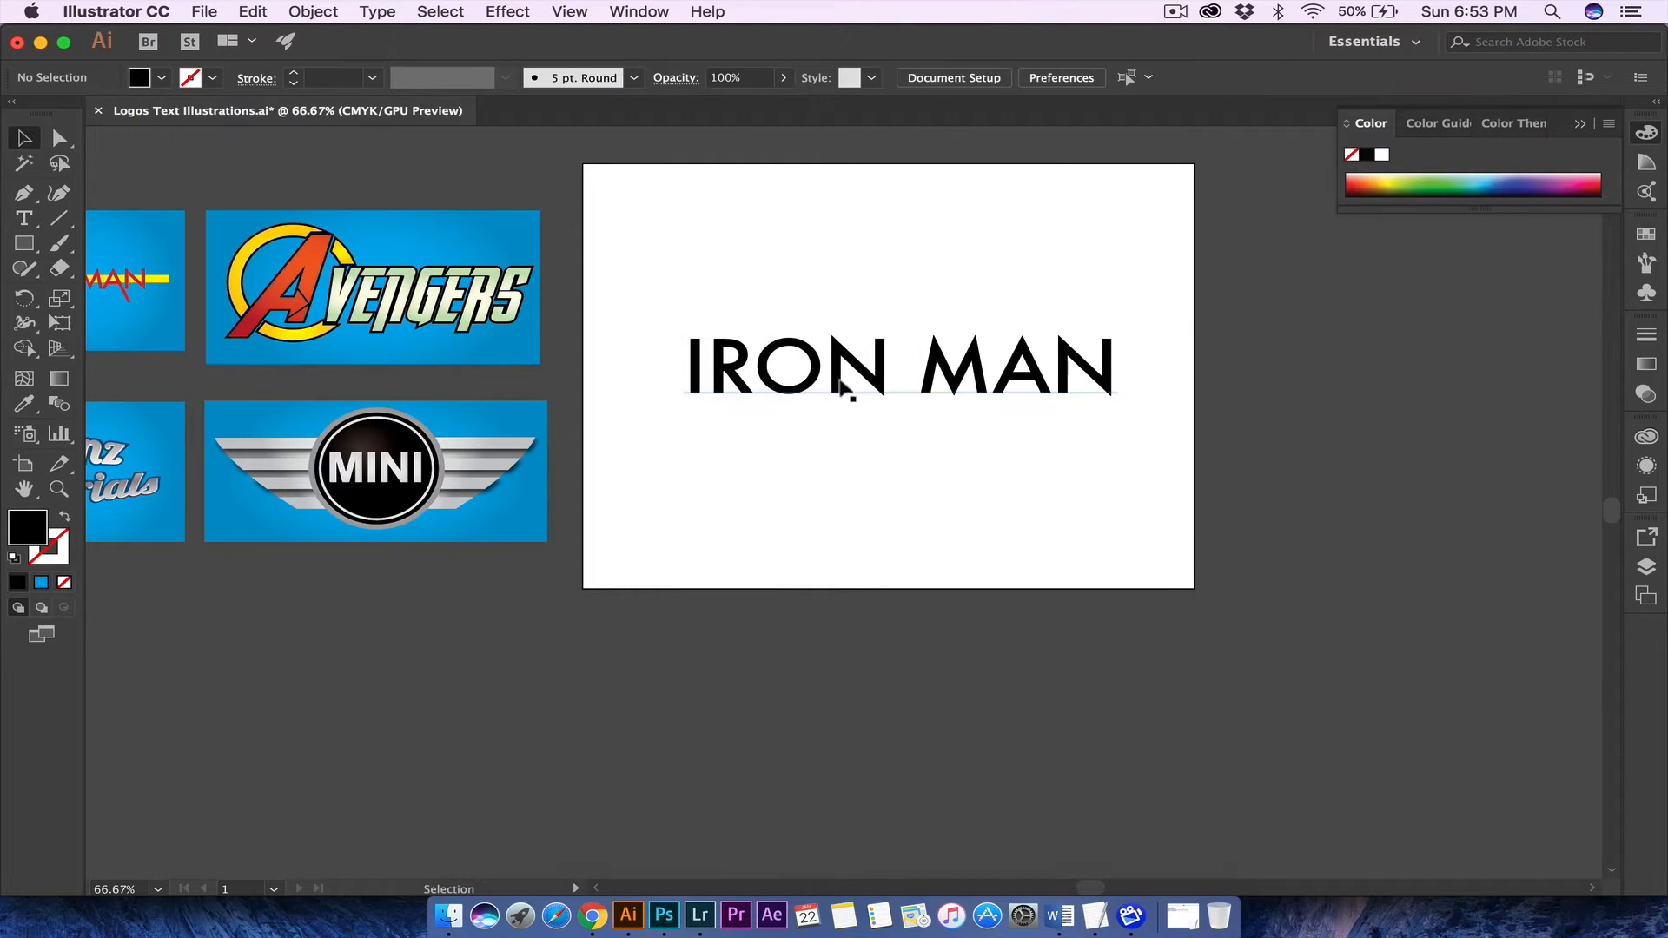
{"action": "left_click", "coordinate": [443, 304]}
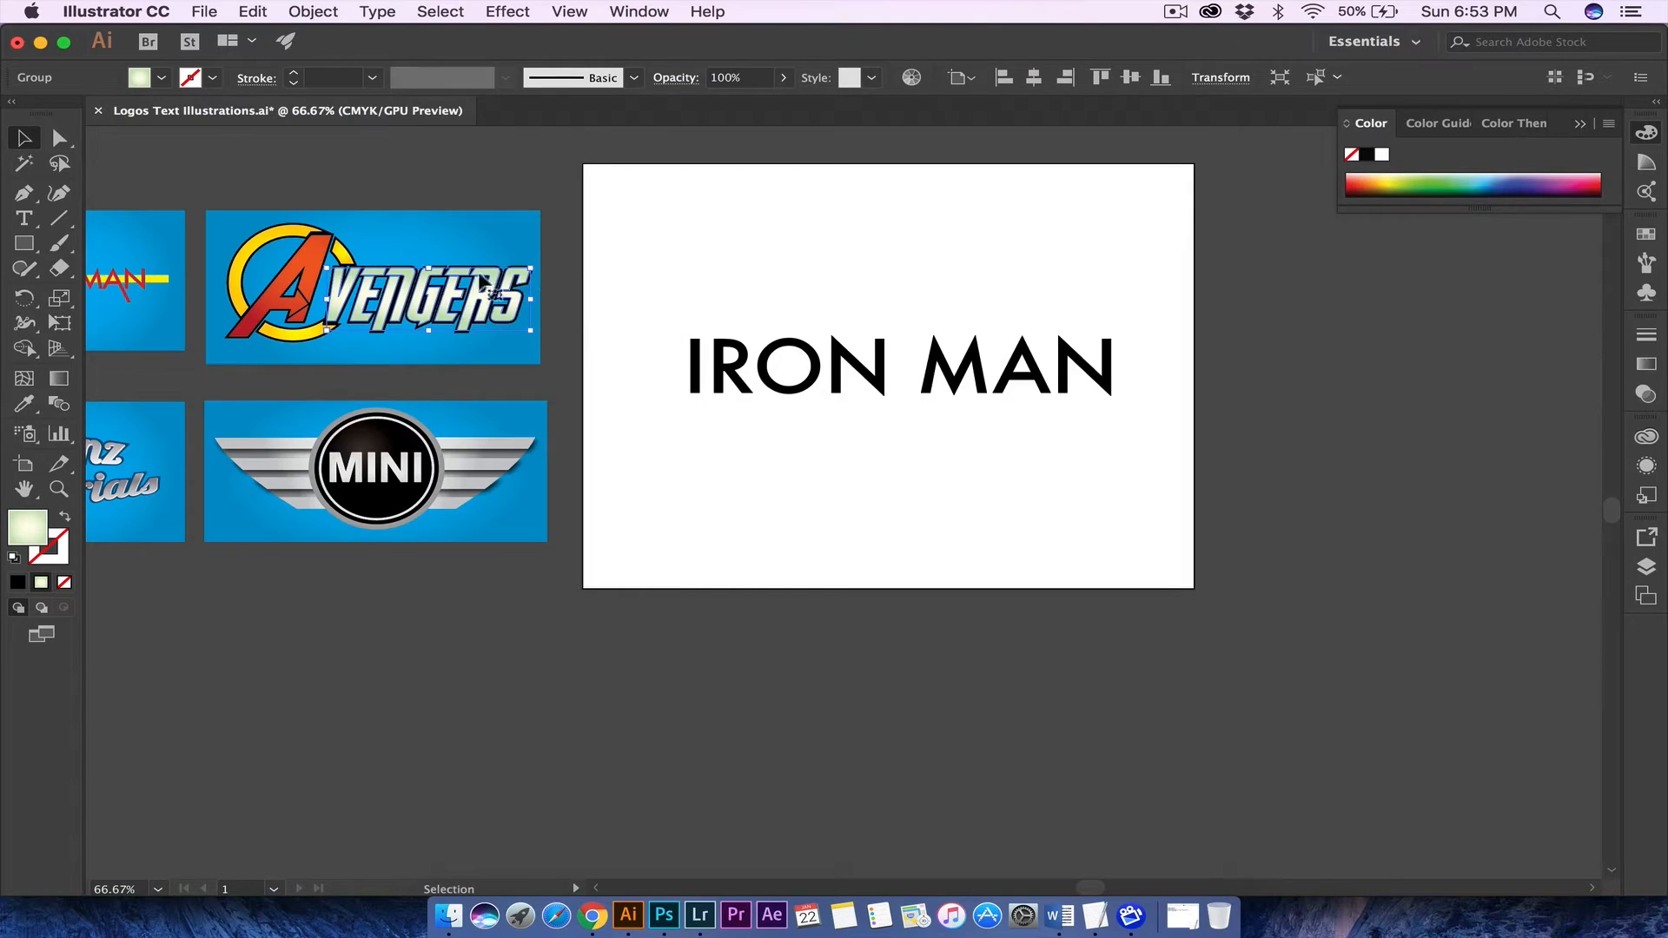
{"action": "left_click", "coordinate": [688, 268]}
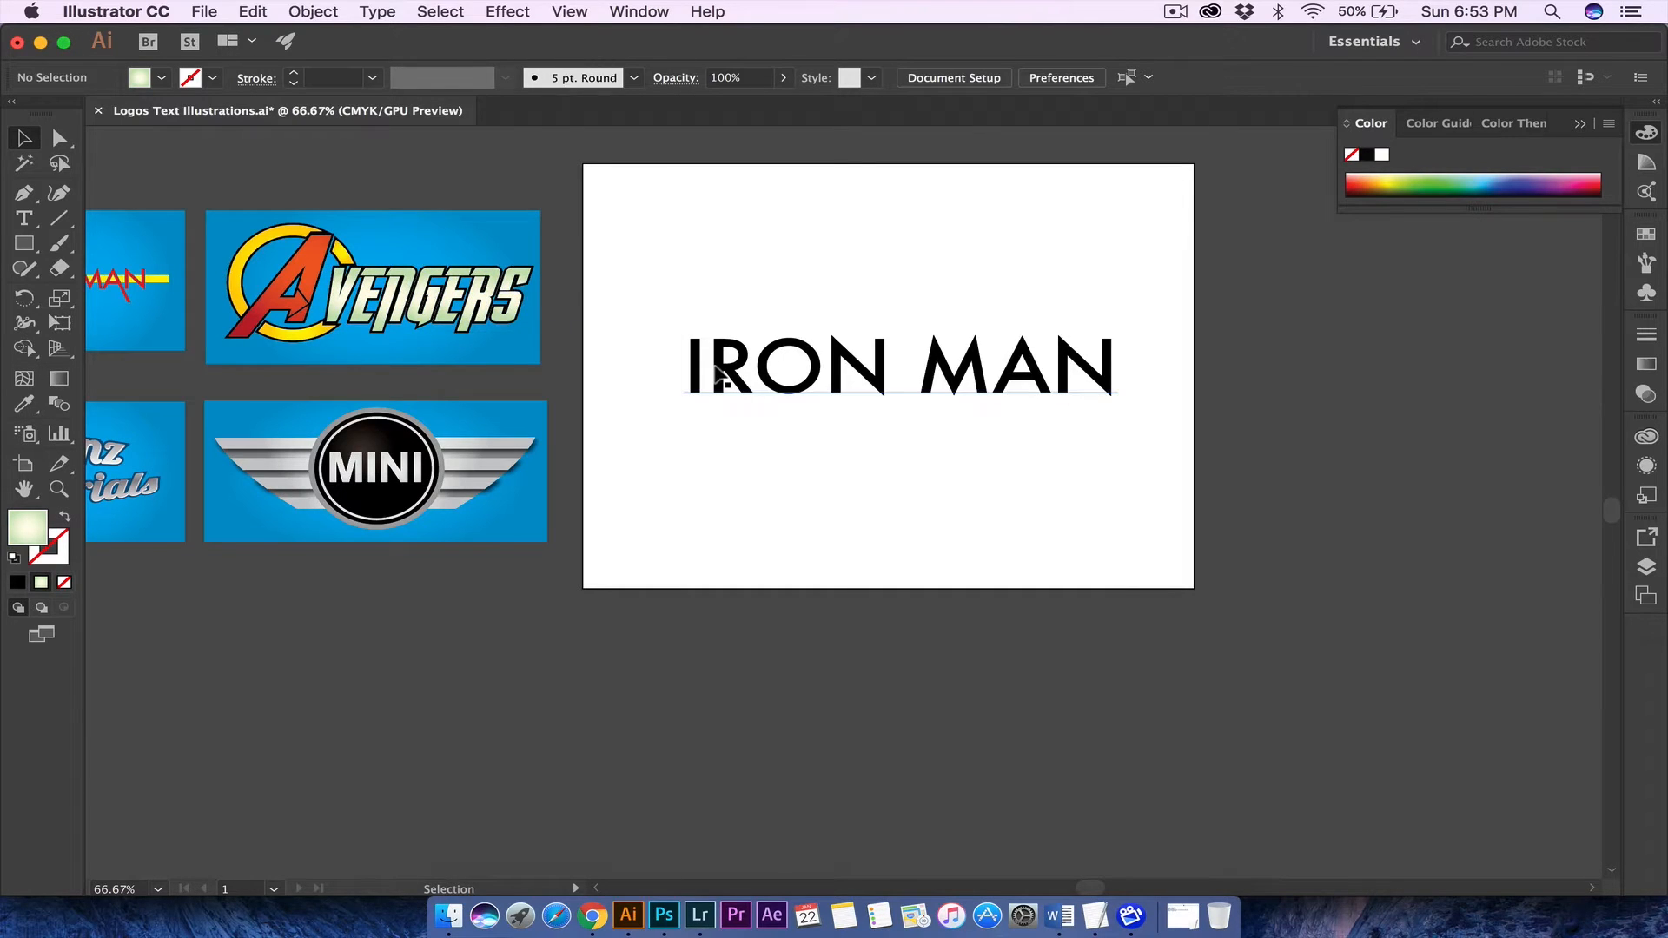
- Expand the IRON MAN text into outlines with Object and Fill included, and deselect it
{"action": "left_click", "coordinate": [743, 389]}
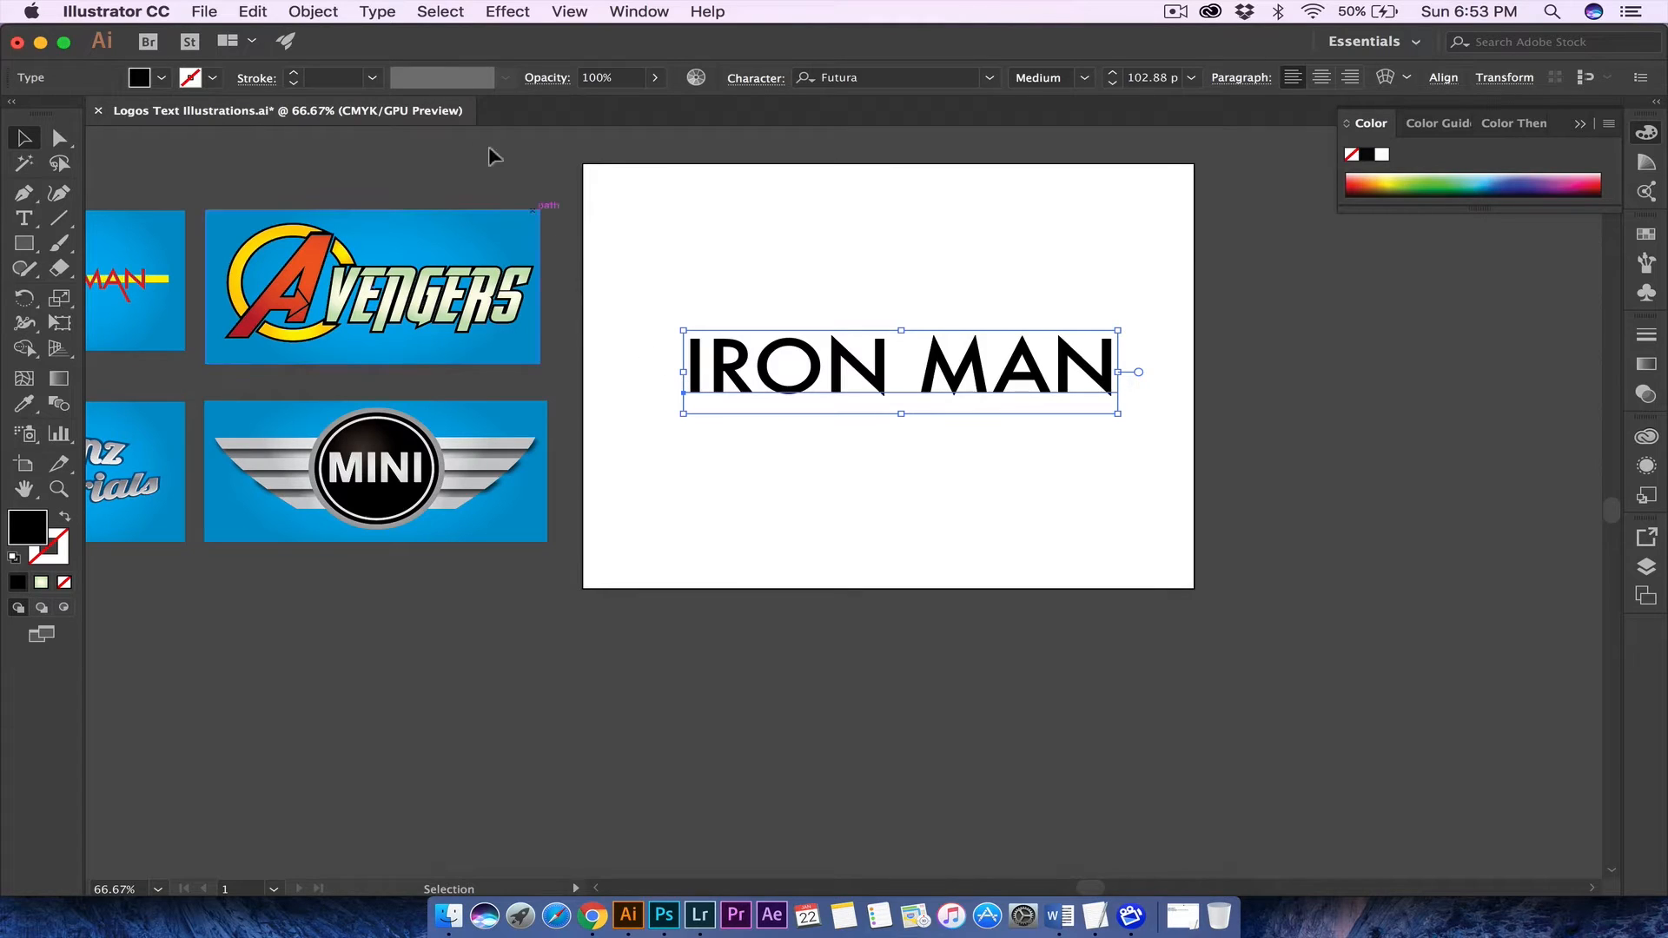
{"action": "left_click", "coordinate": [326, 12]}
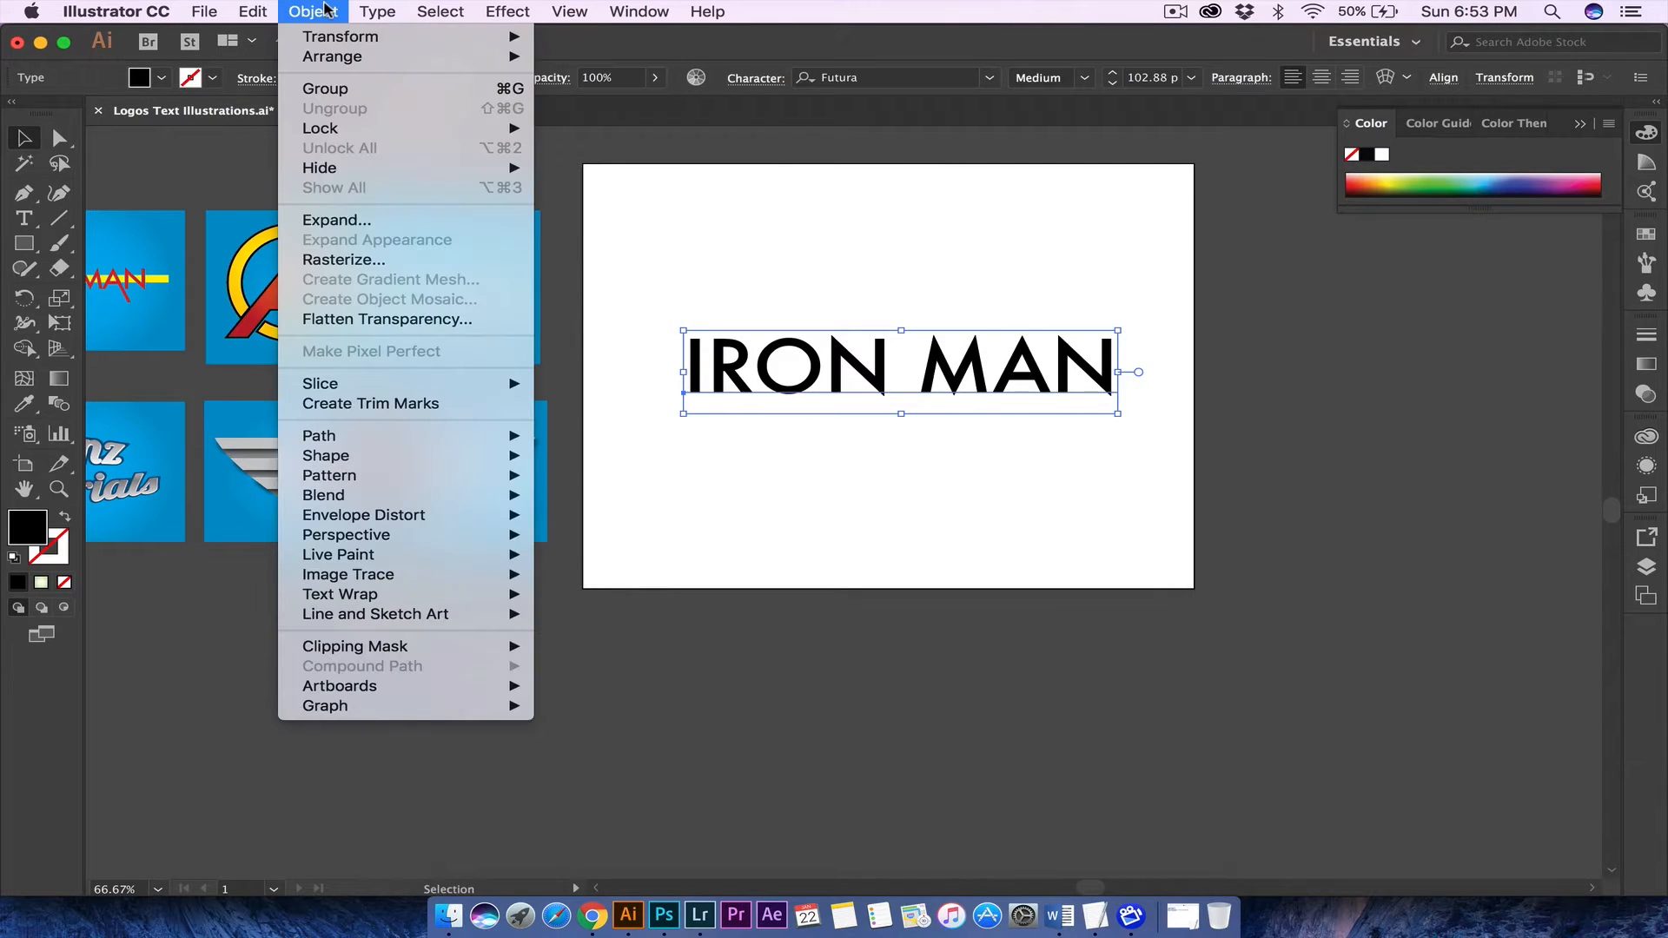
{"action": "left_click", "coordinate": [343, 224]}
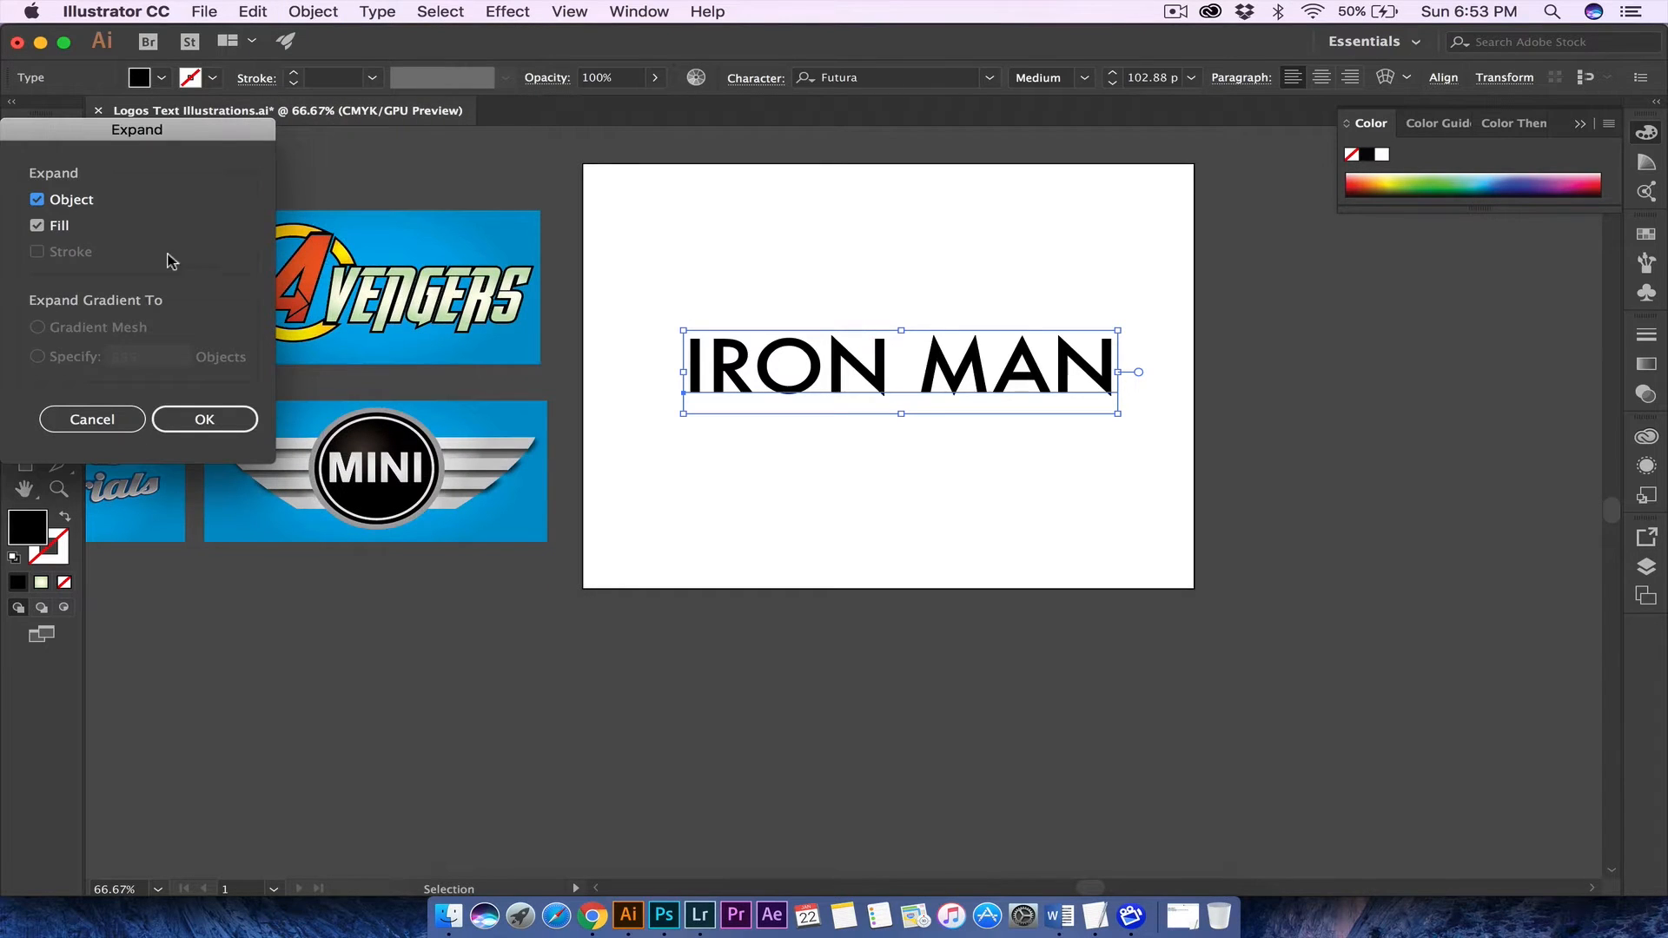
{"action": "left_click_drag", "start_coordinate": [109, 143], "coordinate": [470, 326]}
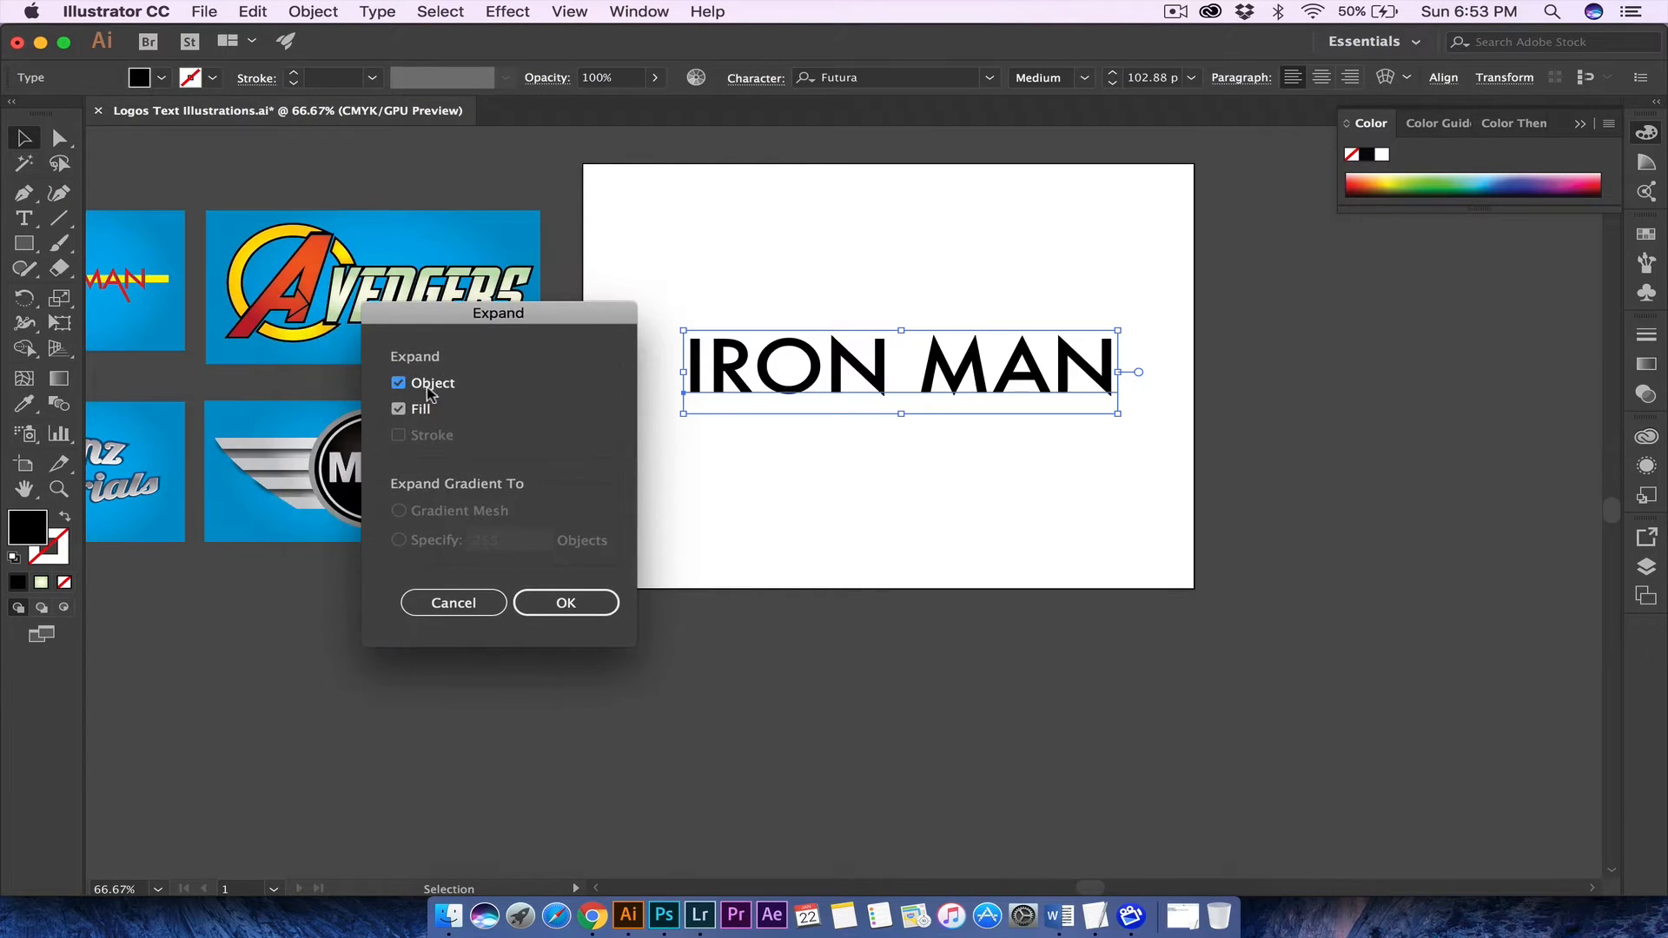
{"action": "left_click", "coordinate": [560, 601]}
{"action": "left_click", "coordinate": [787, 300]}
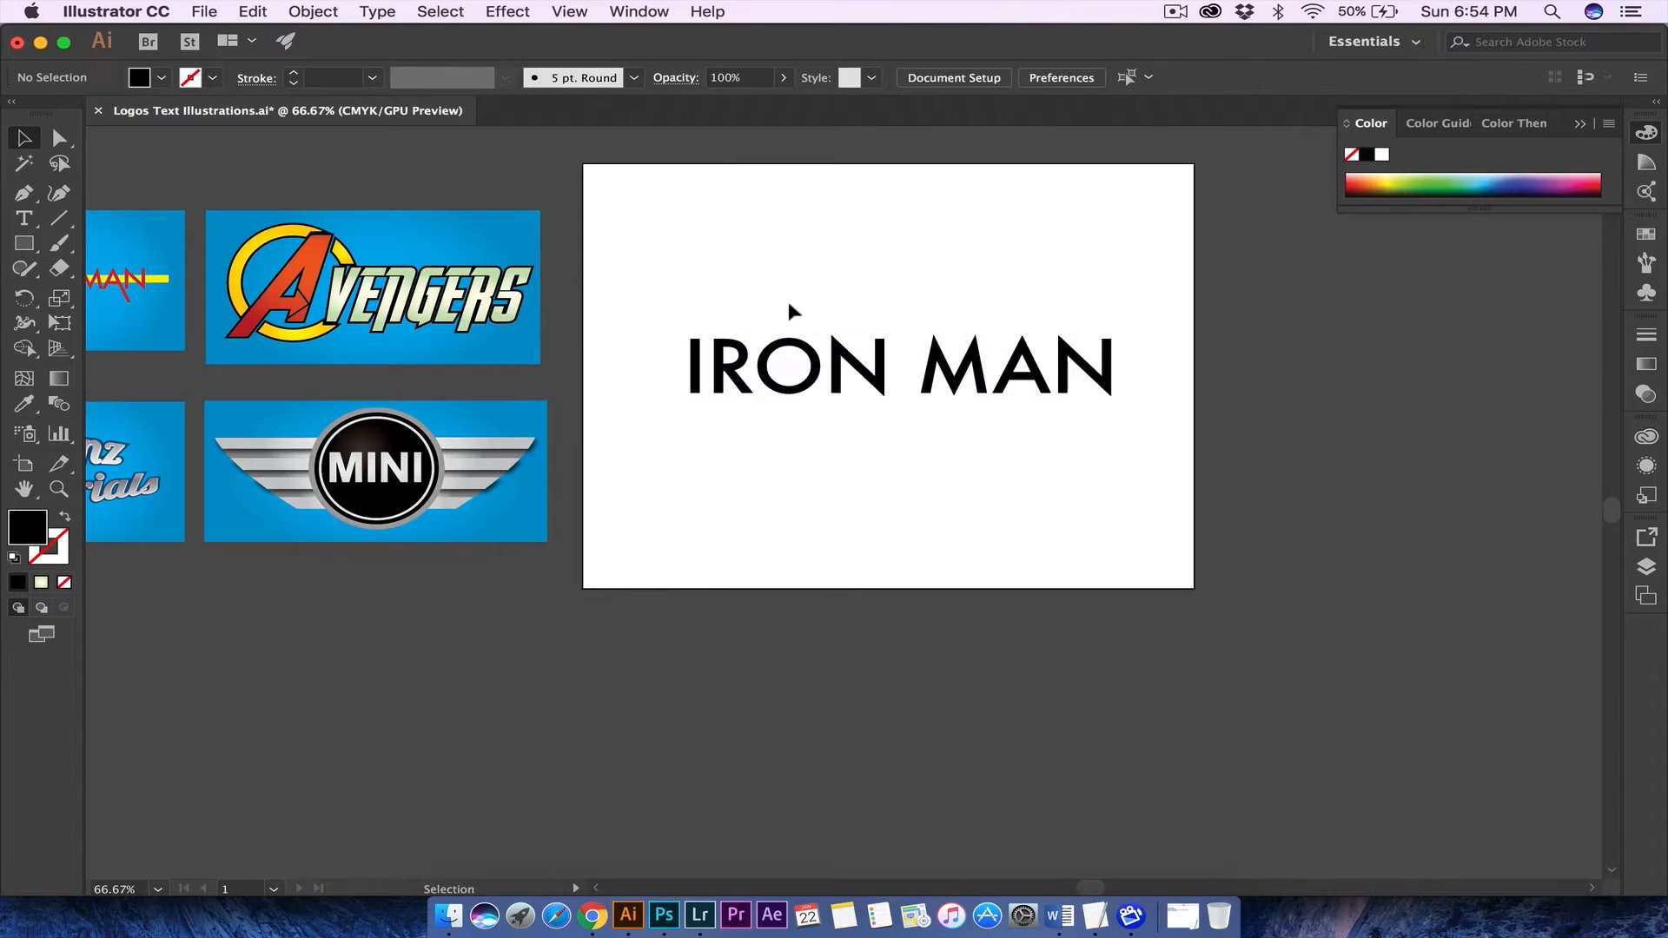
- Examine the expanded IRON MAN group's outlines and the anchor points at the bottom of the letter I
{"action": "left_click", "coordinate": [804, 385]}
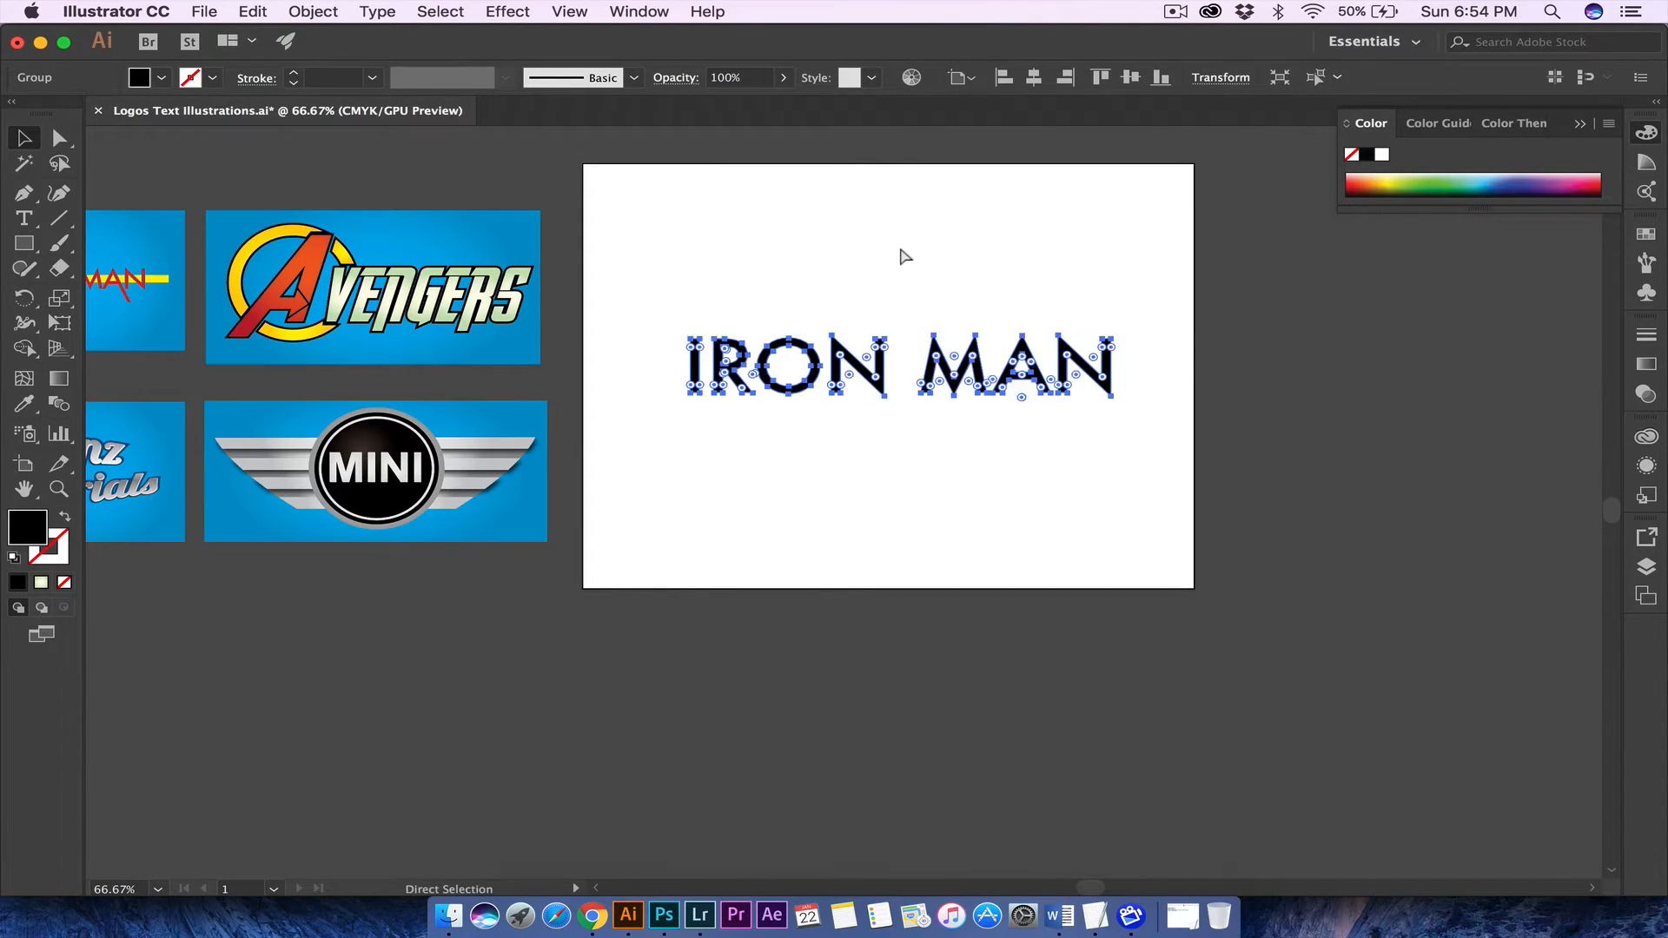
{"action": "key", "text": "super+equal"}
{"action": "key", "text": "super+equal"}
{"action": "left_click", "coordinate": [768, 367]}
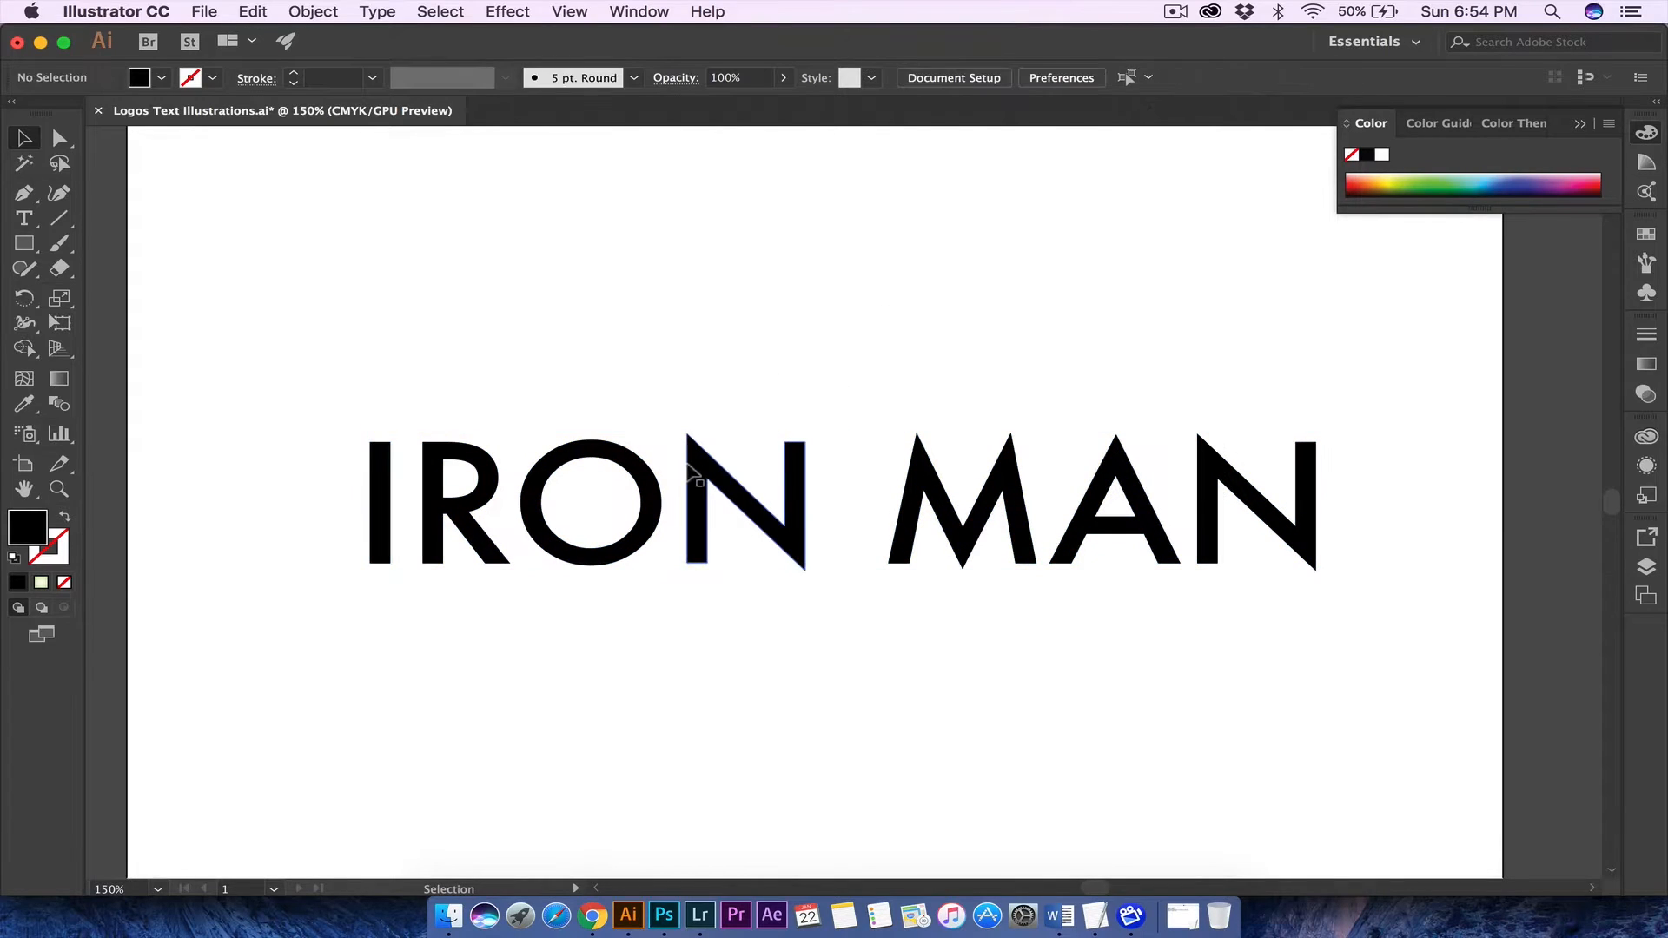
{"action": "left_click", "coordinate": [725, 473]}
{"action": "left_click", "coordinate": [209, 194]}
{"action": "left_click", "coordinate": [75, 145]}
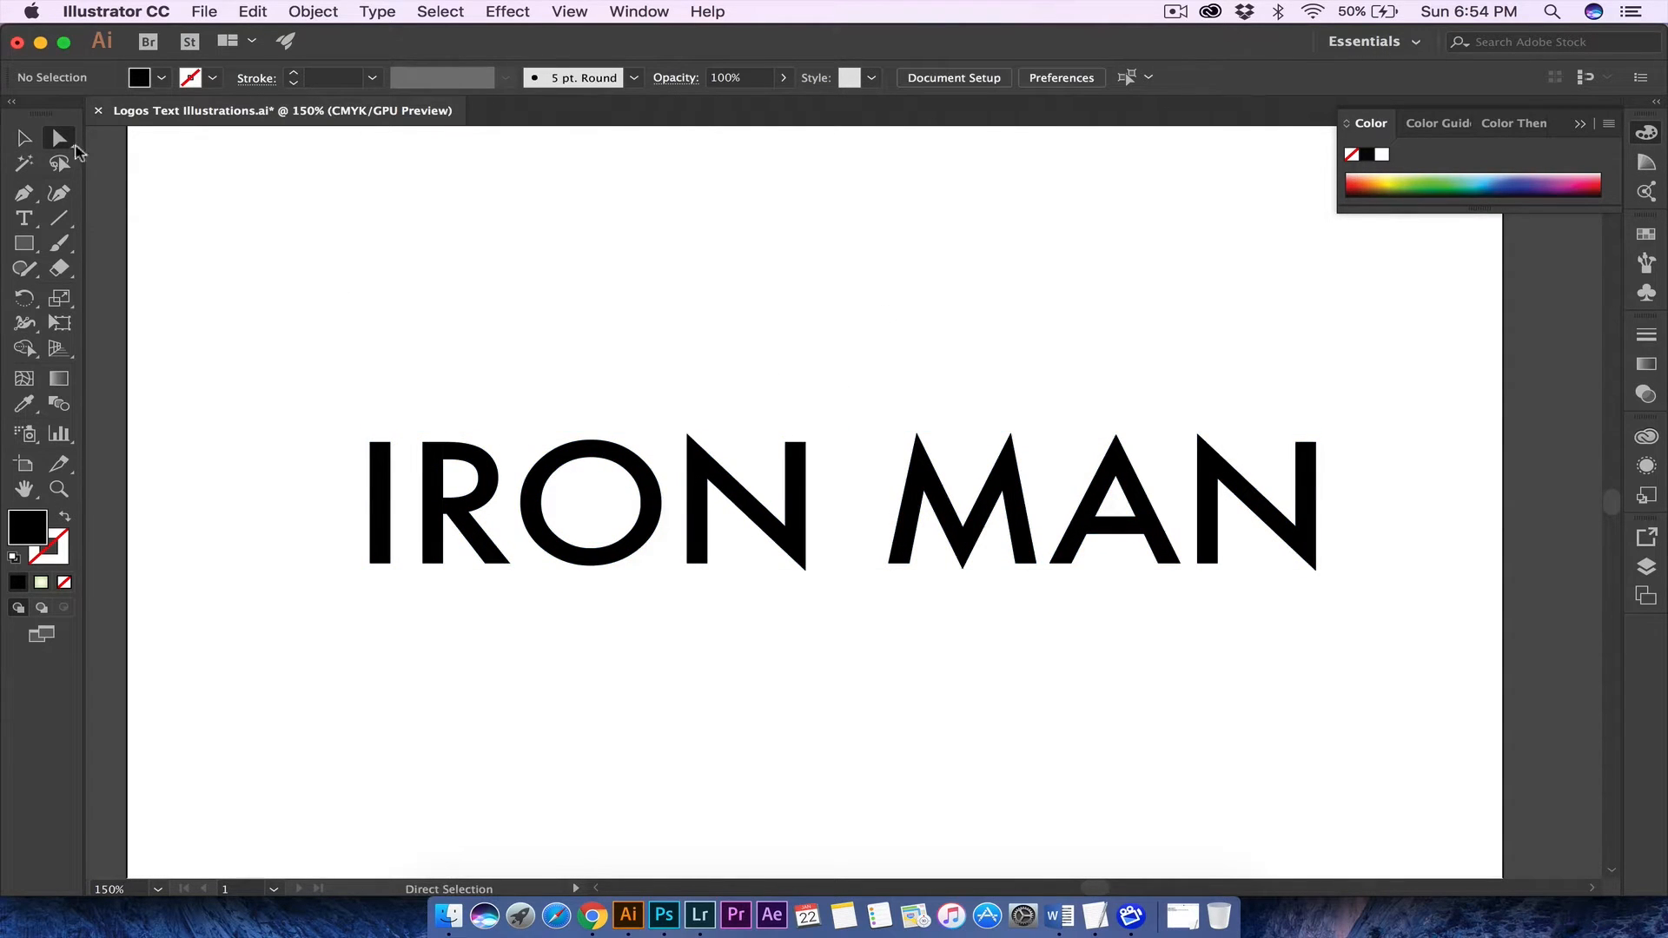
{"action": "left_click_drag", "start_coordinate": [347, 545], "coordinate": [413, 597]}
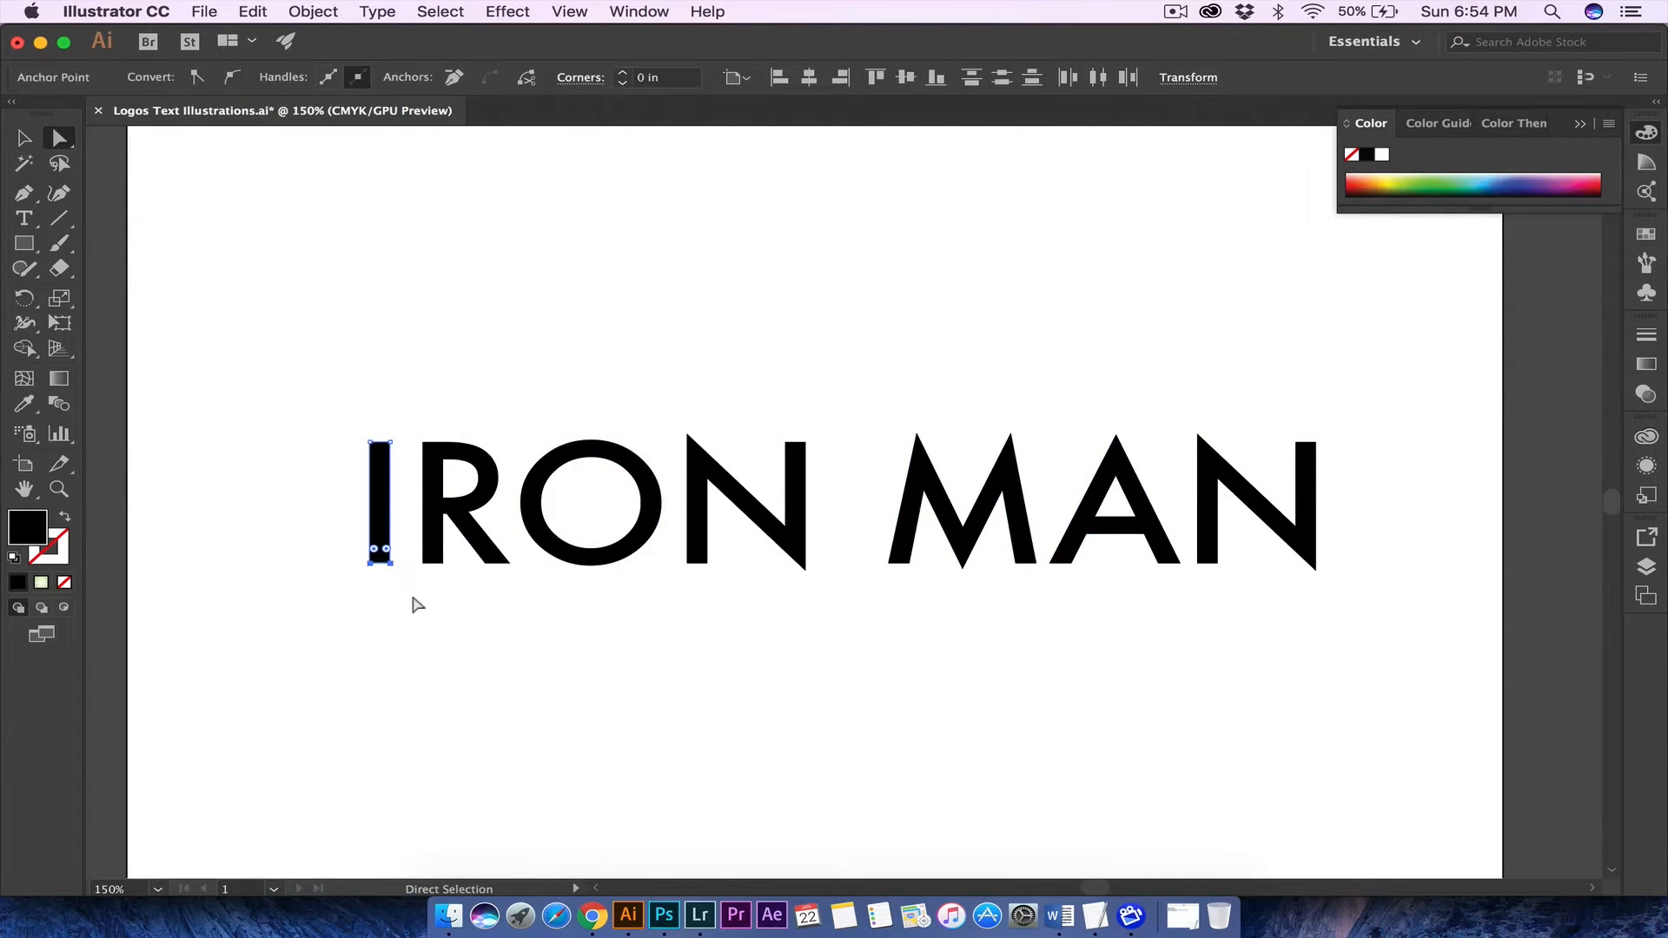
{"action": "left_click", "coordinate": [220, 426]}
{"action": "key", "text": "v"}
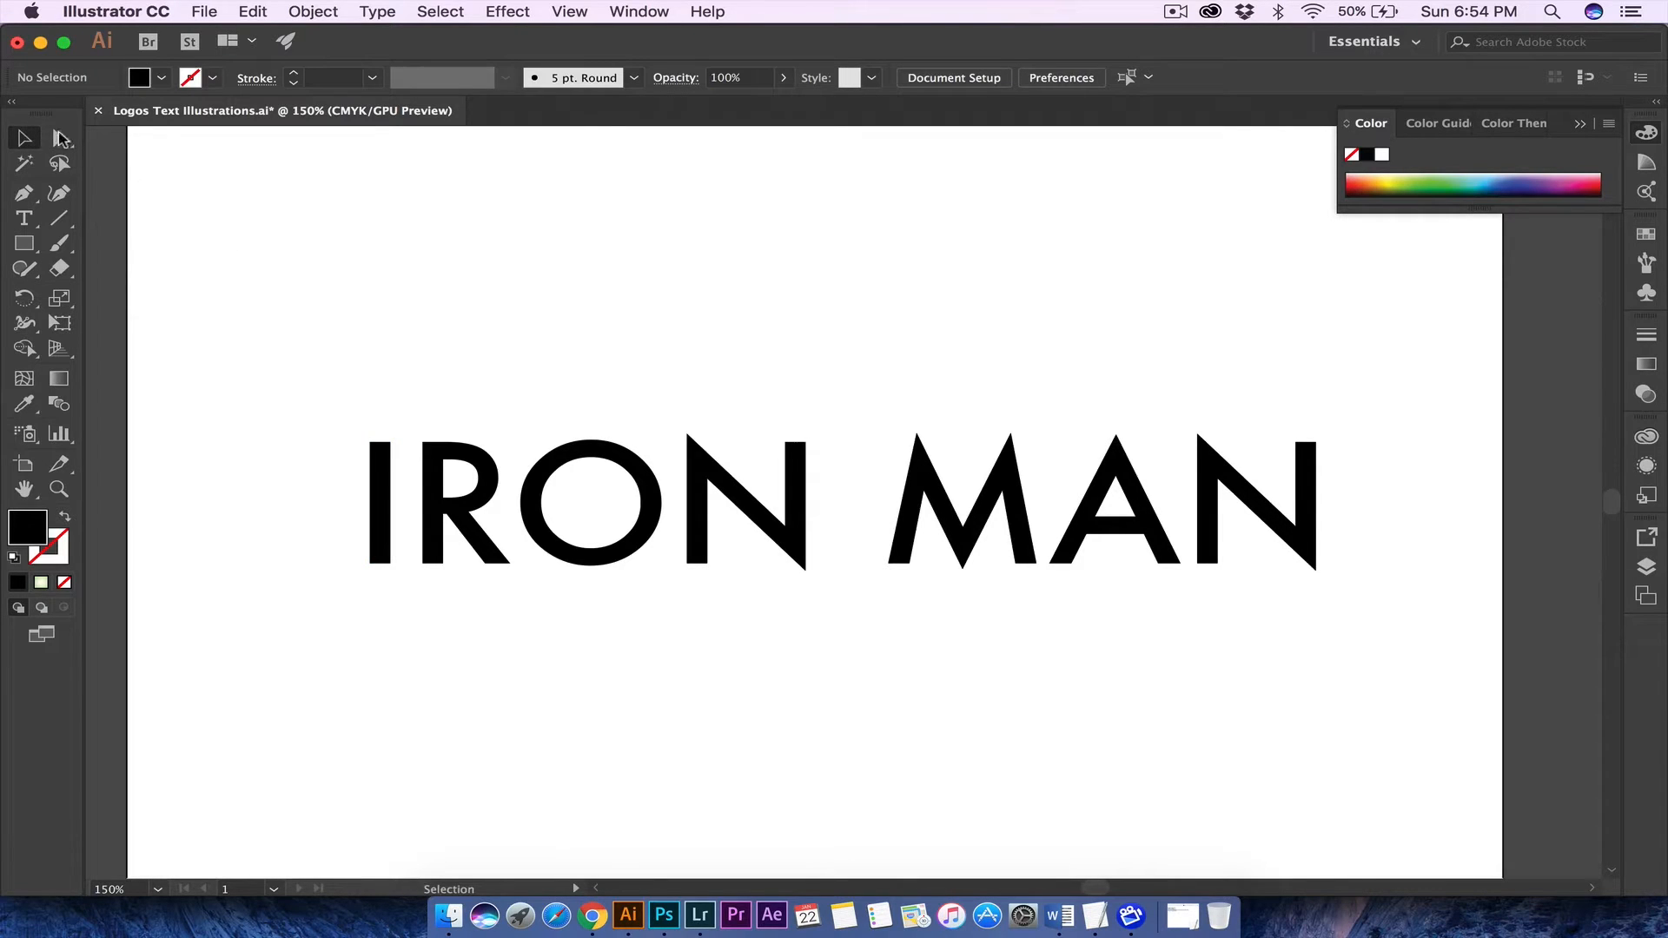
{"action": "left_click_drag", "start_coordinate": [332, 409], "coordinate": [735, 544]}
{"action": "left_click", "coordinate": [328, 403]}
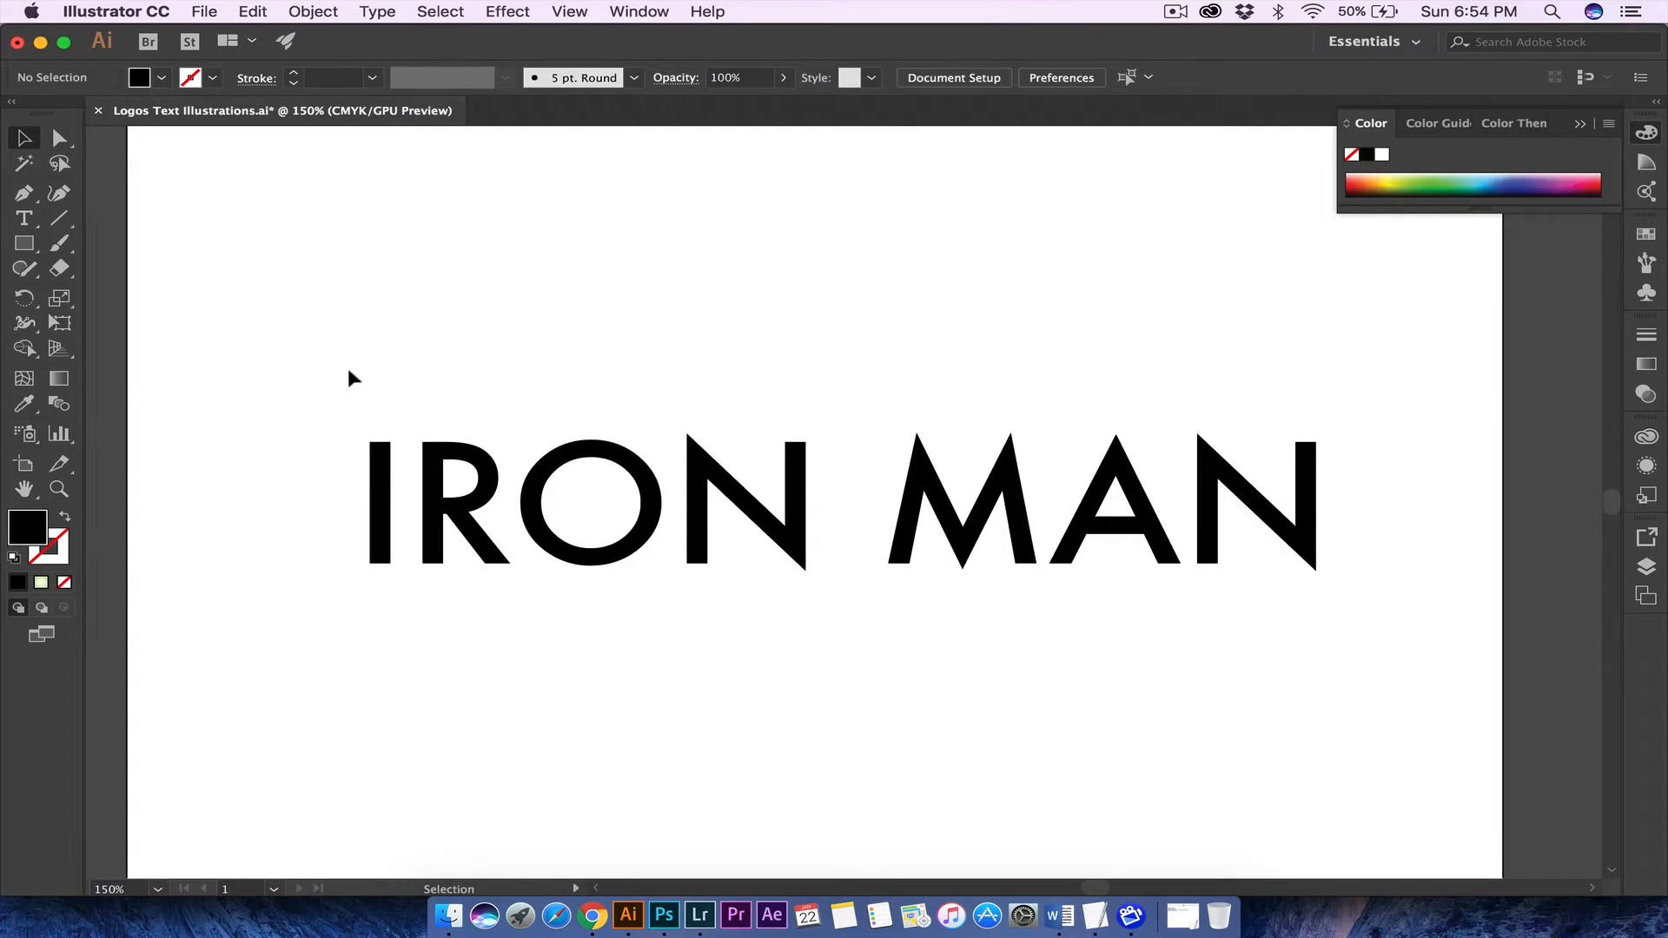
- Lengthen the letter I straight down to a little over twice its height by moving only its bottom anchor points
{"action": "left_click", "coordinate": [61, 140]}
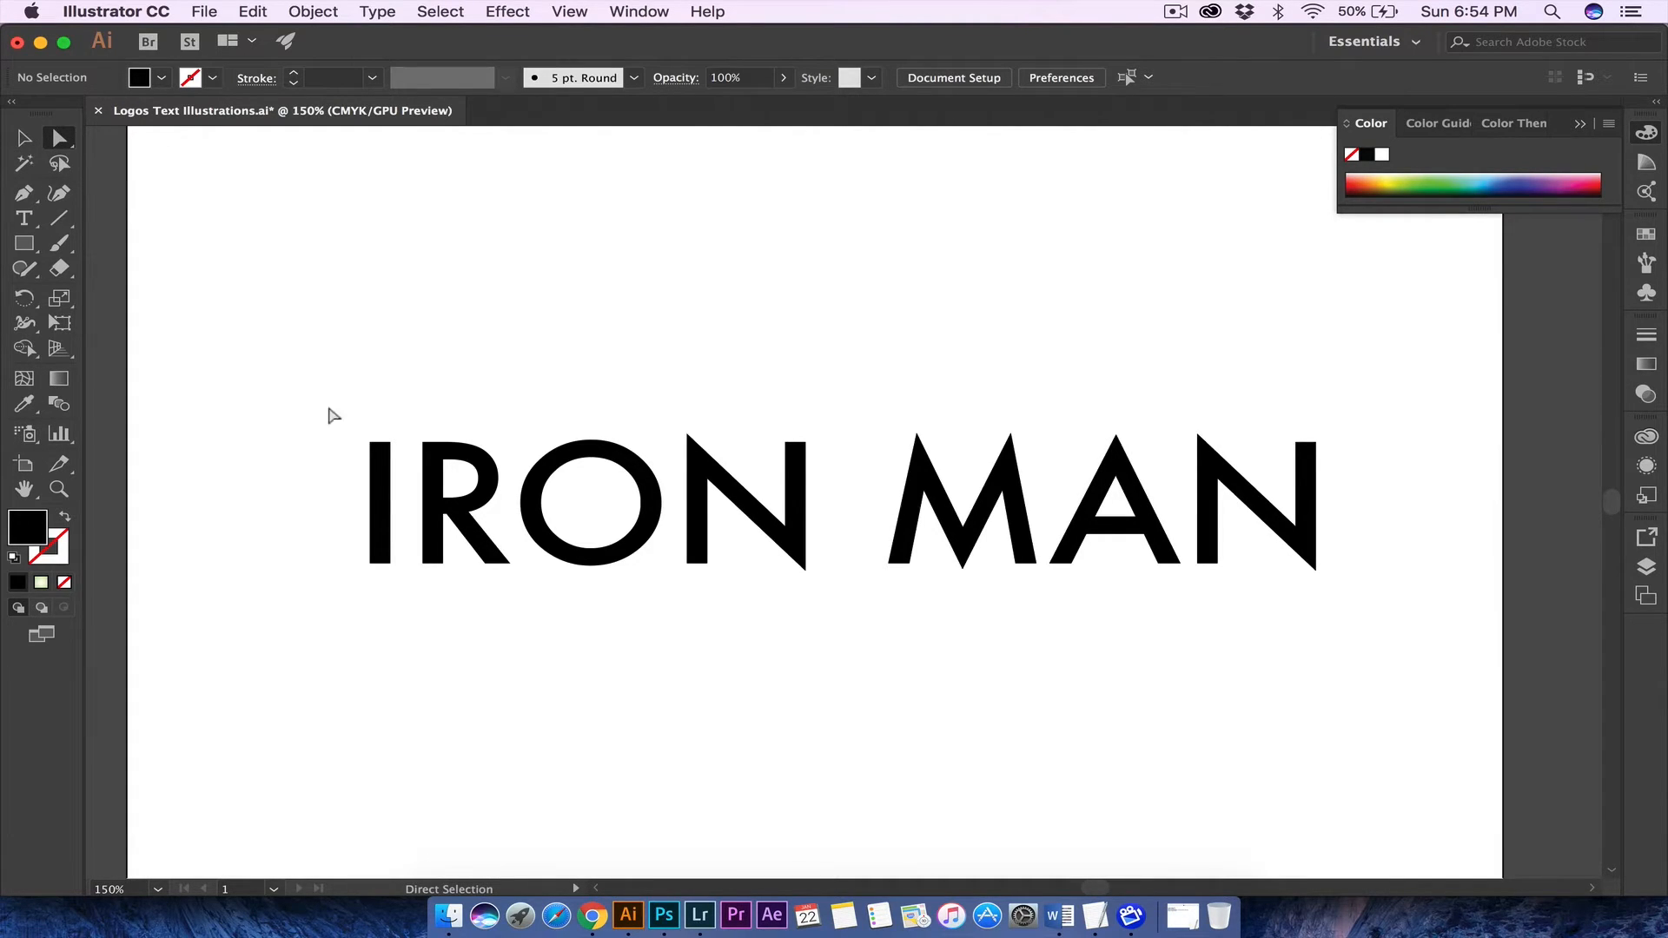
{"action": "left_click_drag", "start_coordinate": [331, 423], "coordinate": [402, 457]}
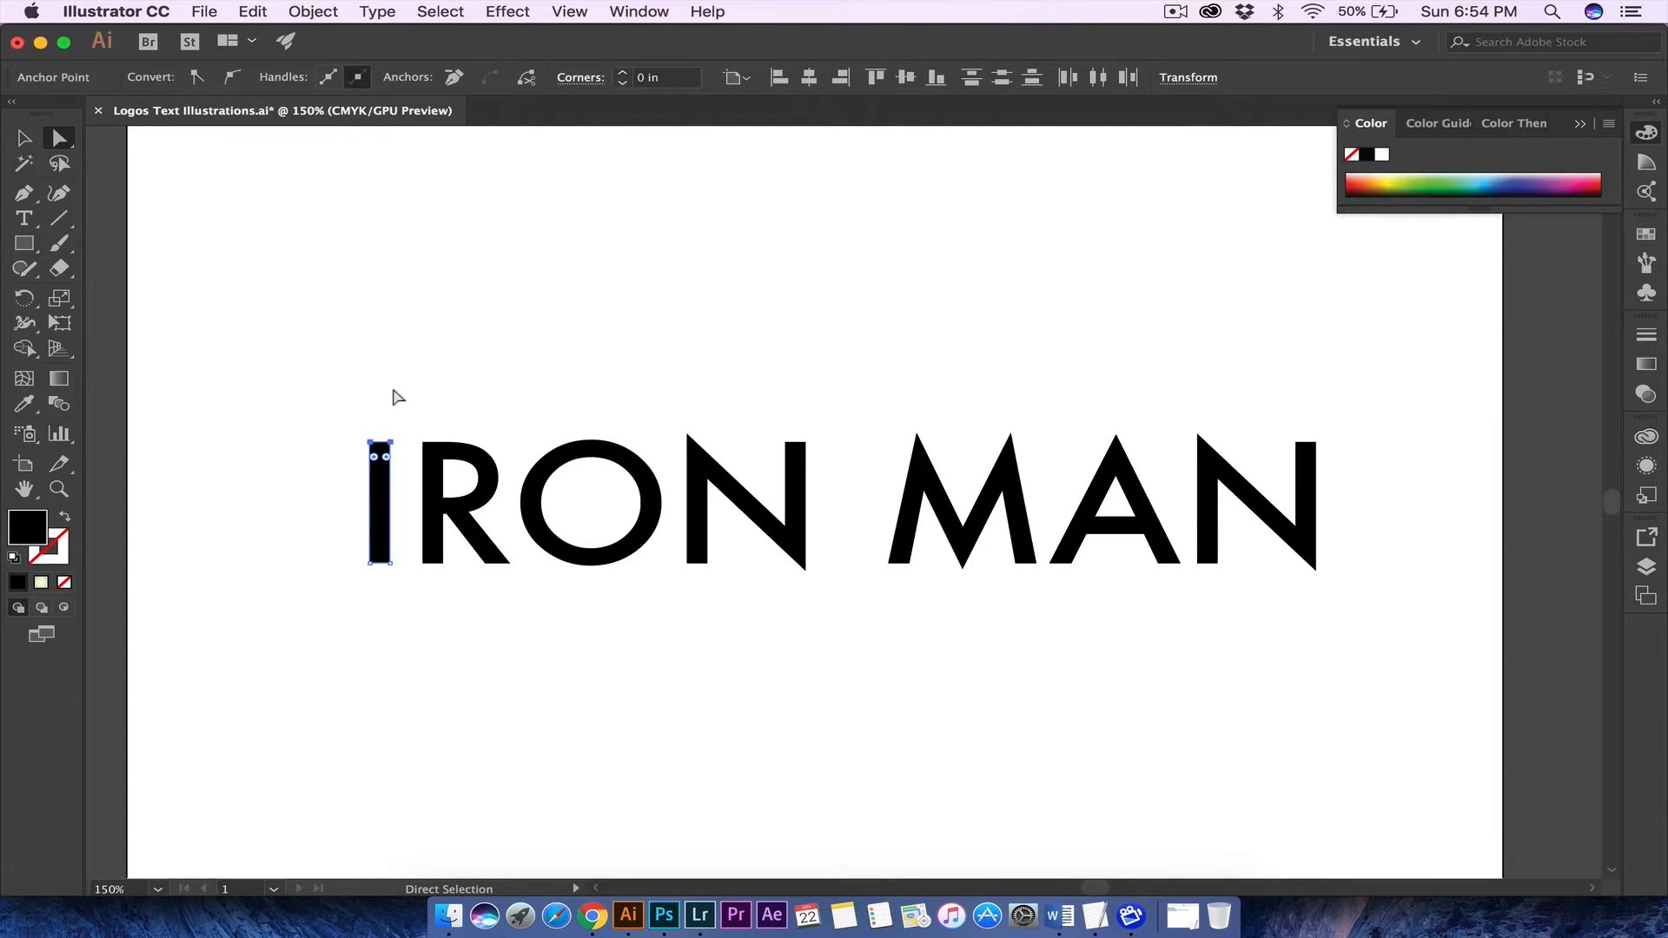
{"action": "scroll", "coordinate": [375, 644], "scroll_direction": "left", "scroll_amount": 5}
{"action": "scroll", "coordinate": [375, 643], "scroll_direction": "down", "scroll_amount": 3}
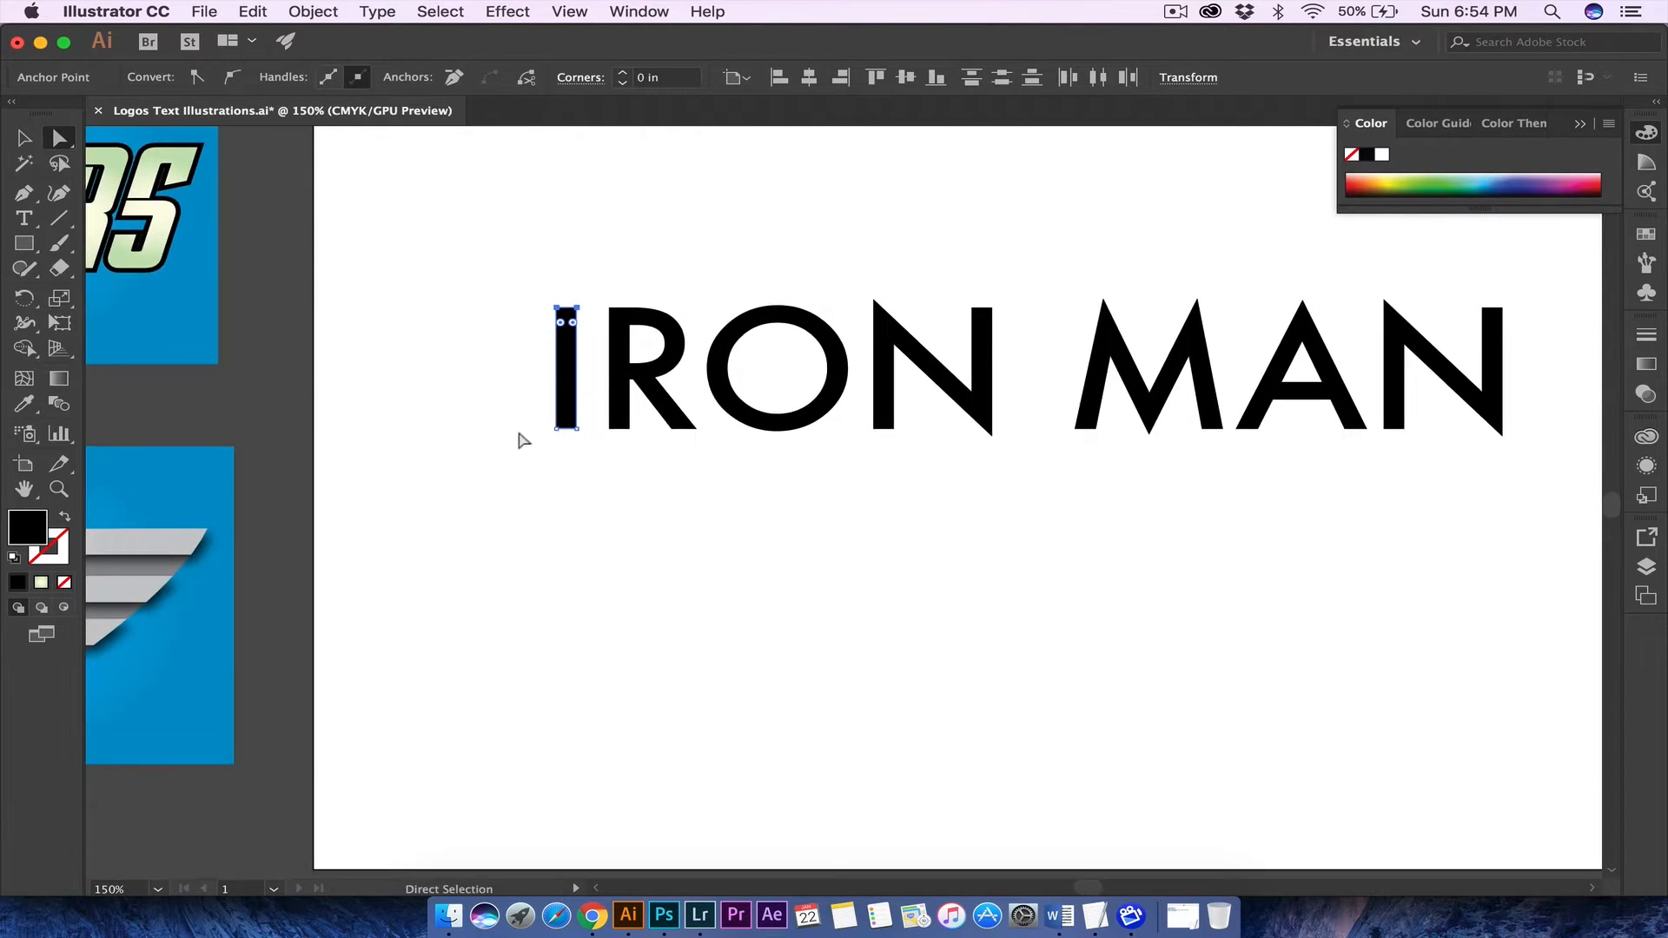
{"action": "left_click_drag", "start_coordinate": [518, 424], "coordinate": [582, 580]}
{"action": "left_click", "coordinate": [707, 498]}
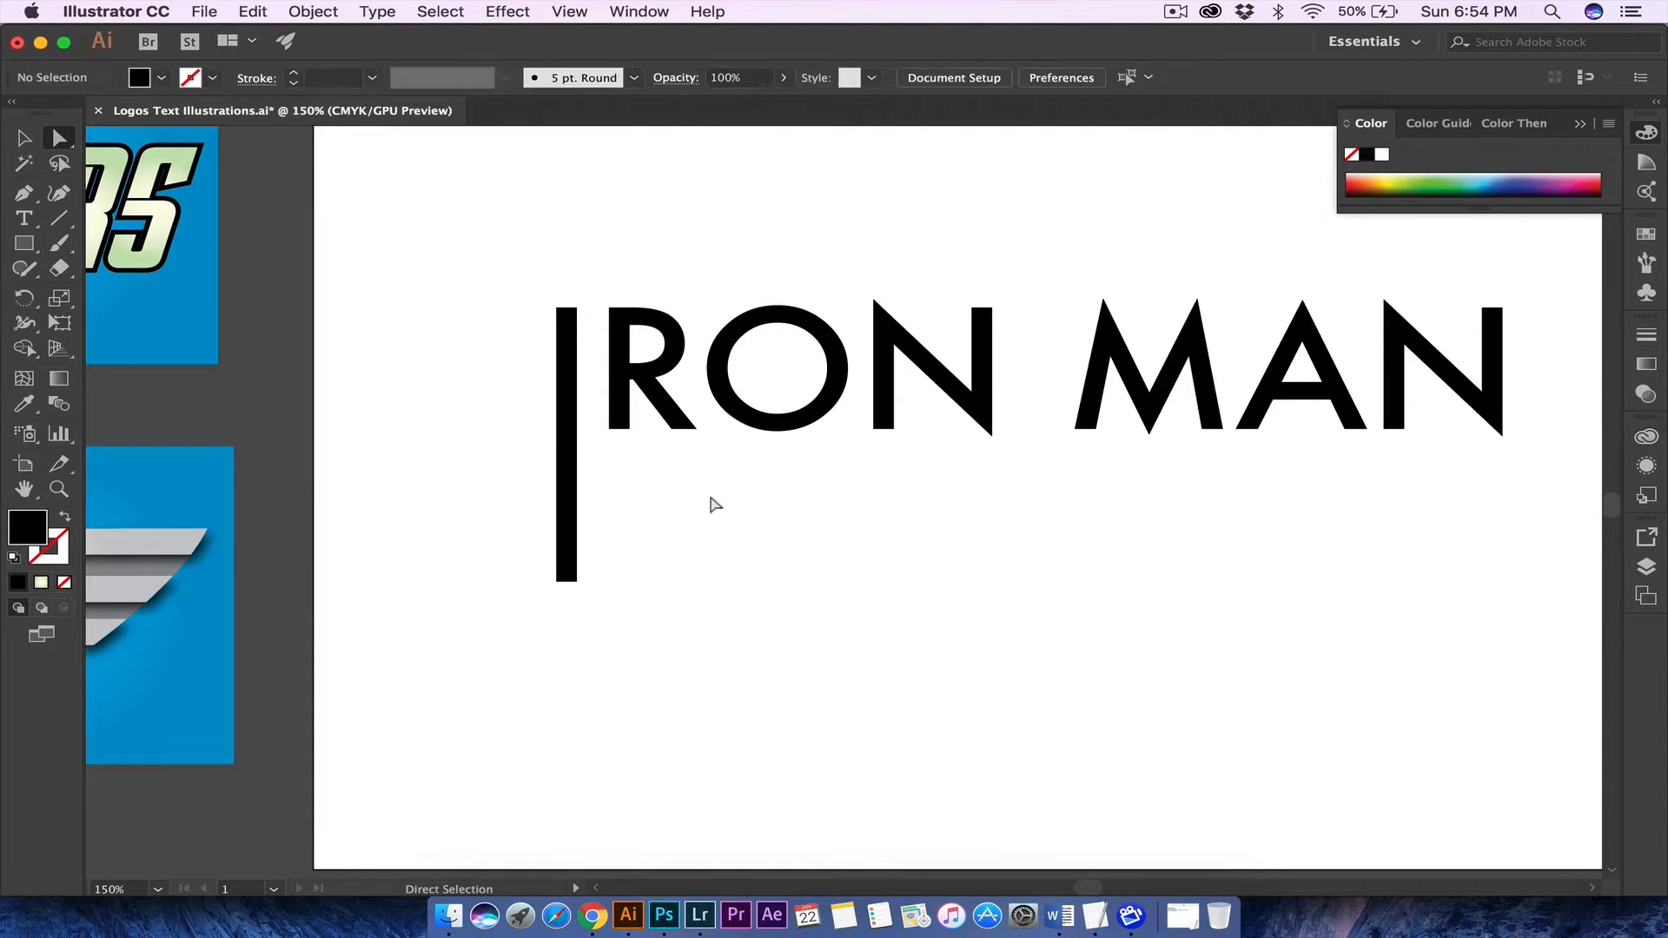
- Extend the diagonal leg of the R along its own slope down to the level of the lengthened I's base
{"action": "left_click_drag", "start_coordinate": [653, 423], "coordinate": [743, 467]}
{"action": "left_click_drag", "start_coordinate": [699, 430], "coordinate": [804, 583]}
{"action": "left_click_drag", "start_coordinate": [808, 585], "coordinate": [807, 583]}
{"action": "left_click", "coordinate": [891, 511]}
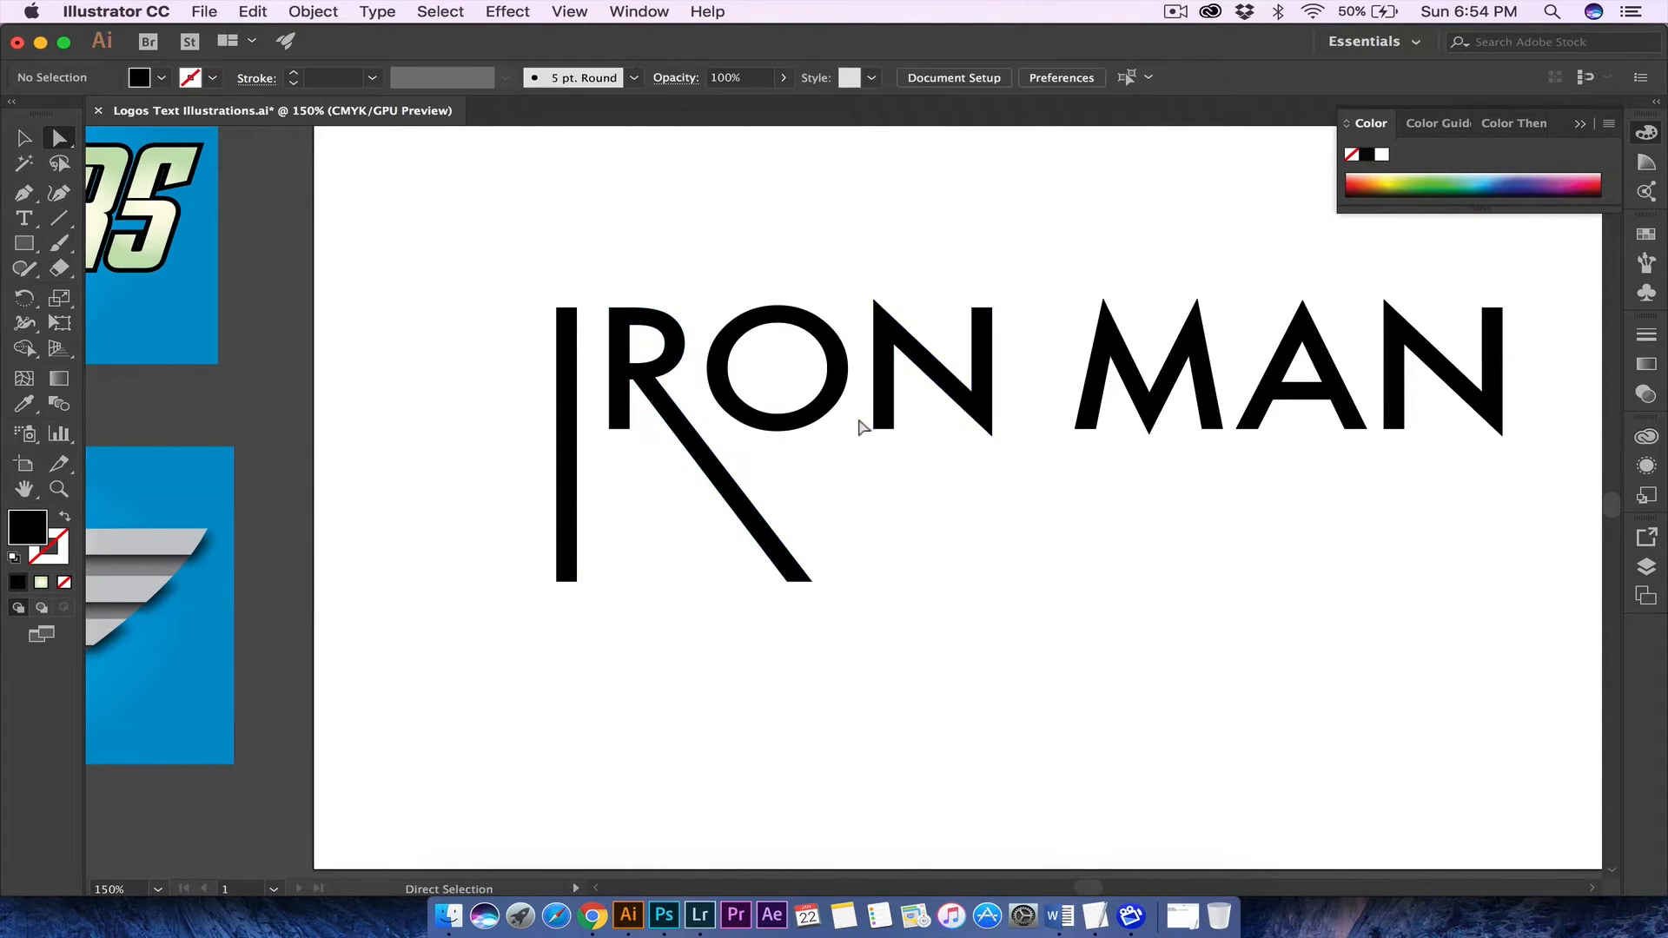
- Extend the left stem of IRON's N straight down and the M's left leg along its slant to the I's base level
{"action": "left_click_drag", "start_coordinate": [860, 425], "coordinate": [894, 581]}
{"action": "left_click", "coordinate": [968, 532]}
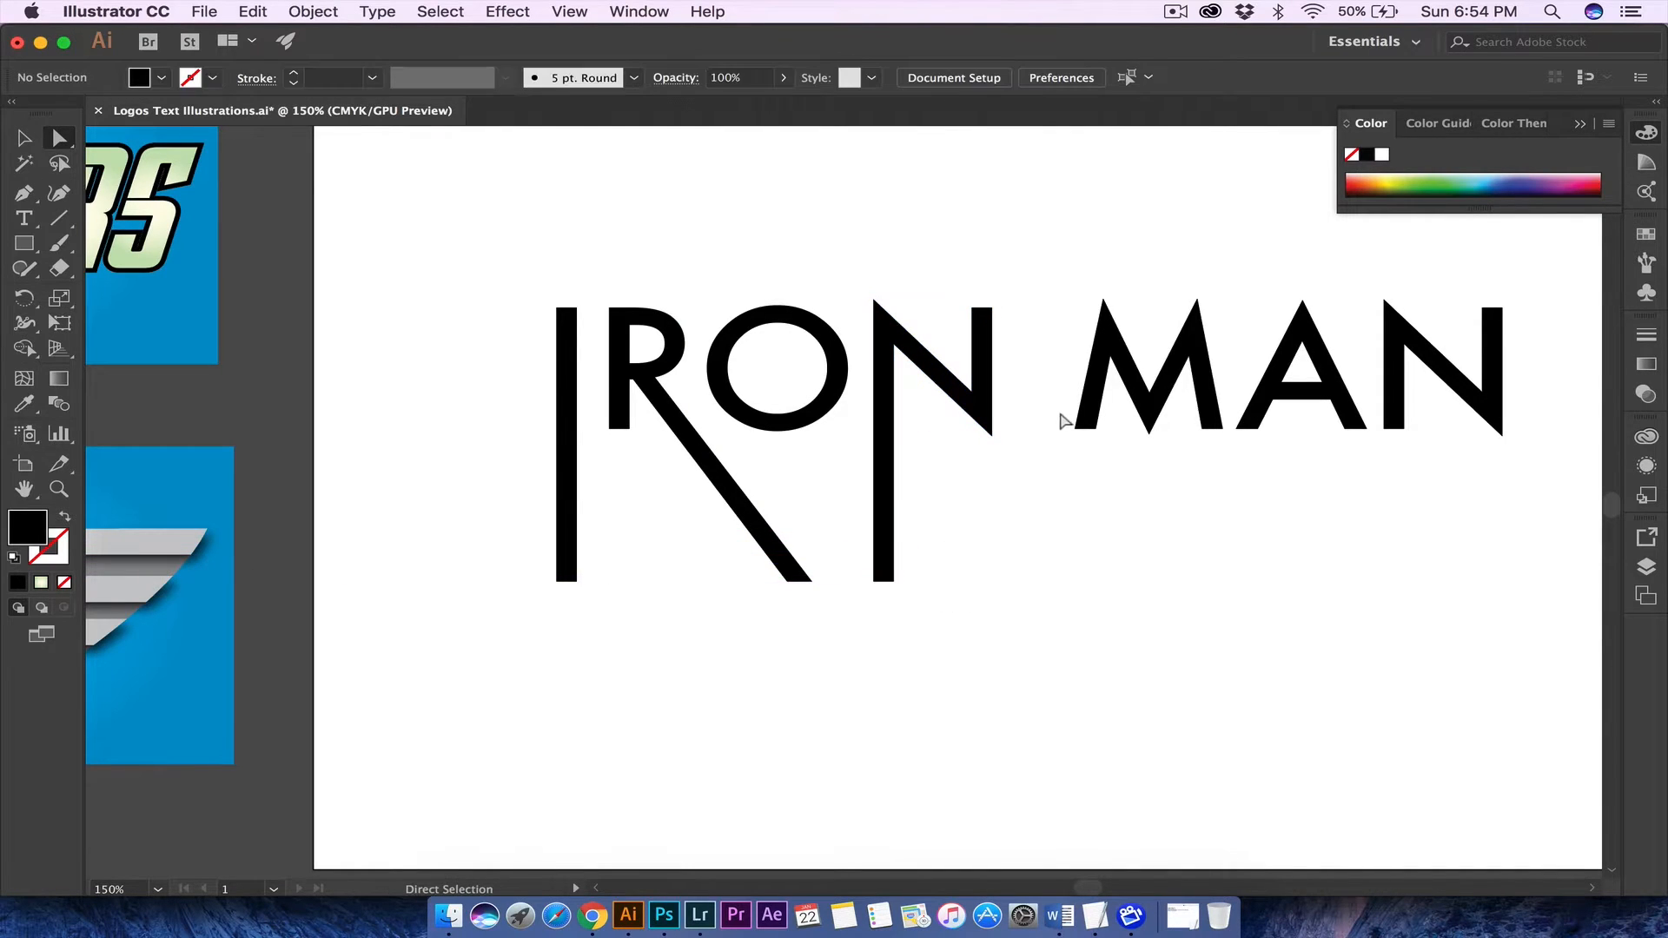
{"action": "left_click_drag", "start_coordinate": [1090, 431], "coordinate": [1059, 583]}
{"action": "left_click", "coordinate": [1220, 540]}
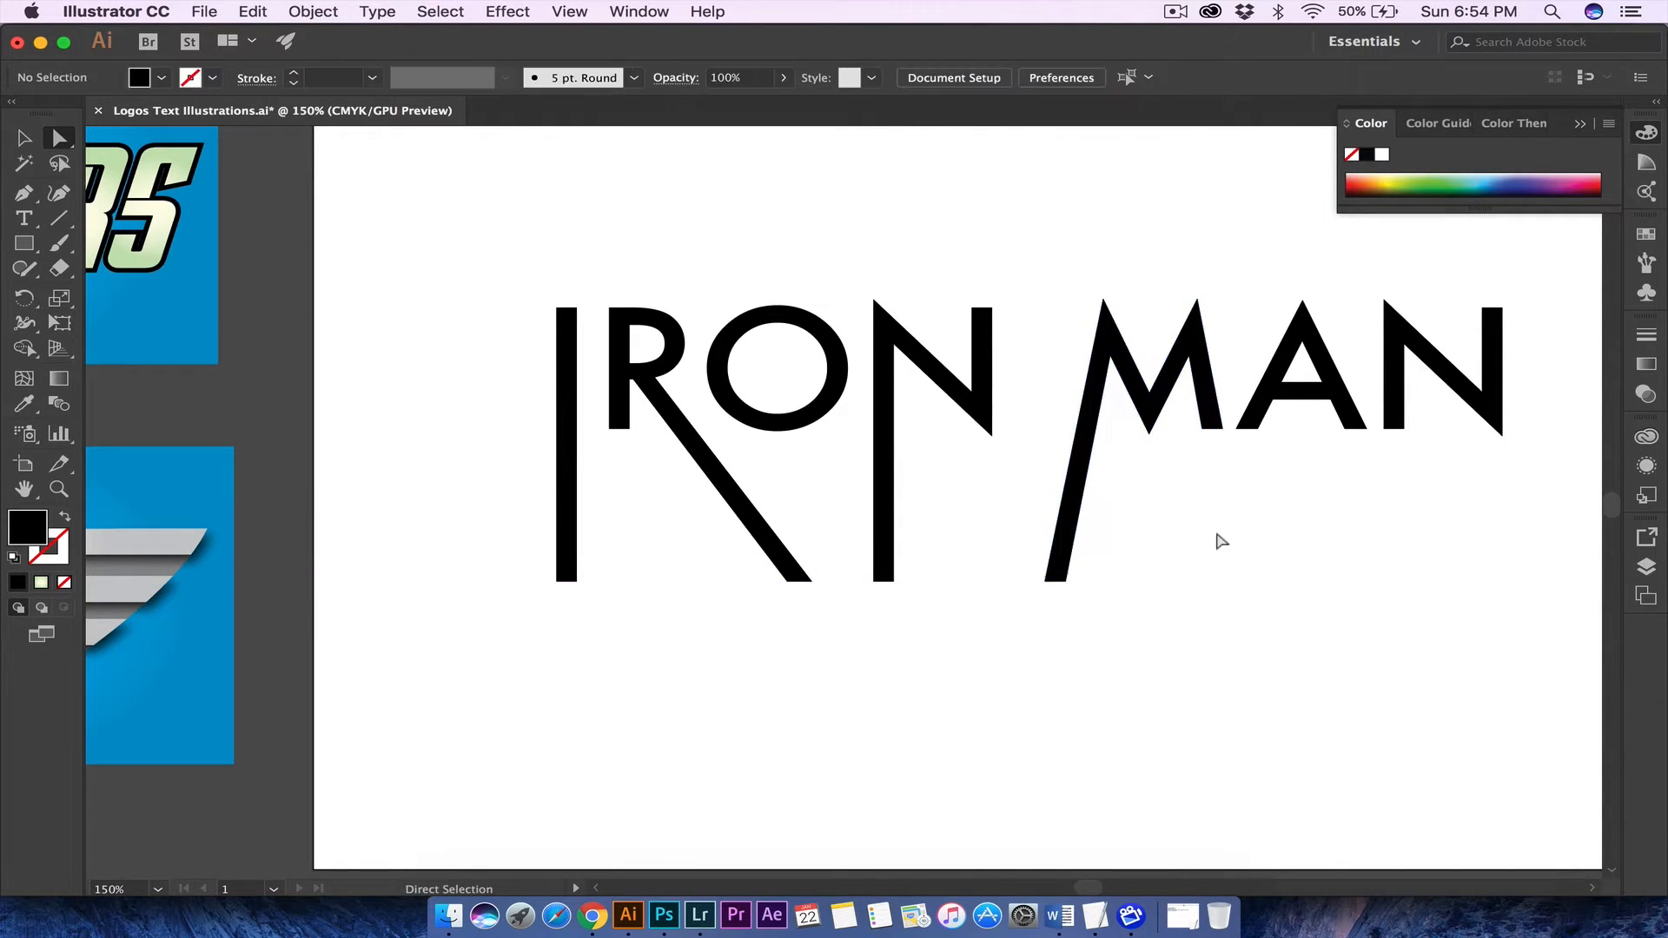
- Extend the right leg of the A diagonally down to the same base level as the other lengthened strokes, and deselect it
{"action": "left_click_drag", "start_coordinate": [1377, 445], "coordinate": [1412, 414]}
{"action": "left_click", "coordinate": [1342, 494]}
{"action": "scroll", "coordinate": [1343, 495], "scroll_direction": "left", "scroll_amount": 10}
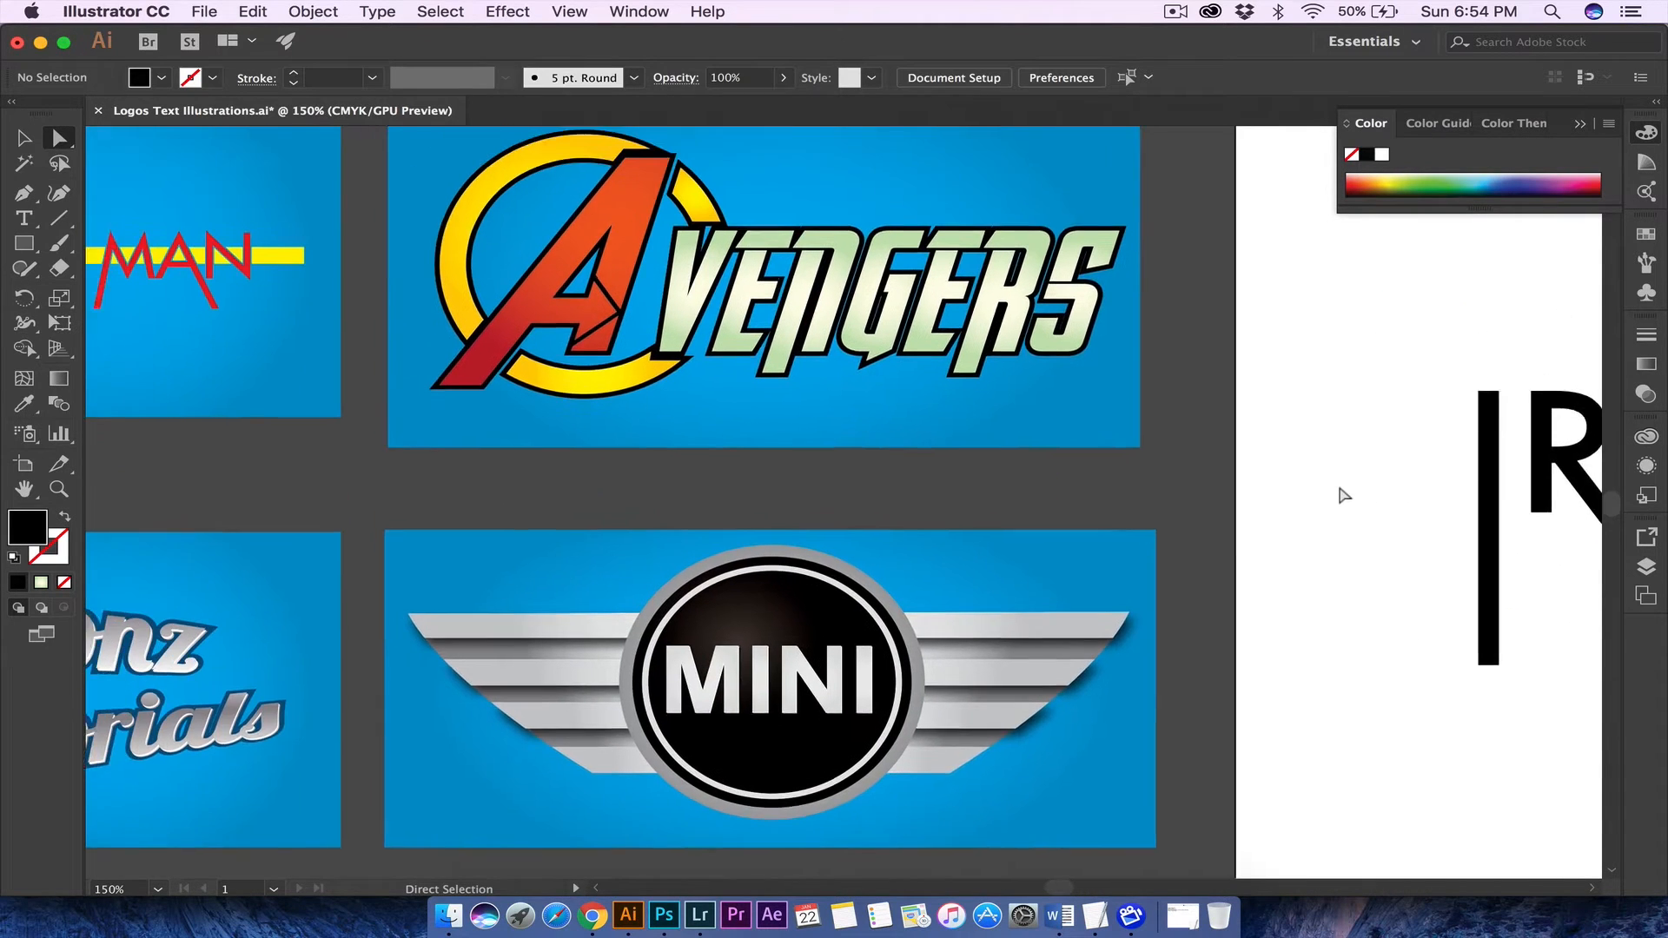
{"action": "scroll", "coordinate": [1344, 495], "scroll_direction": "right", "scroll_amount": 10}
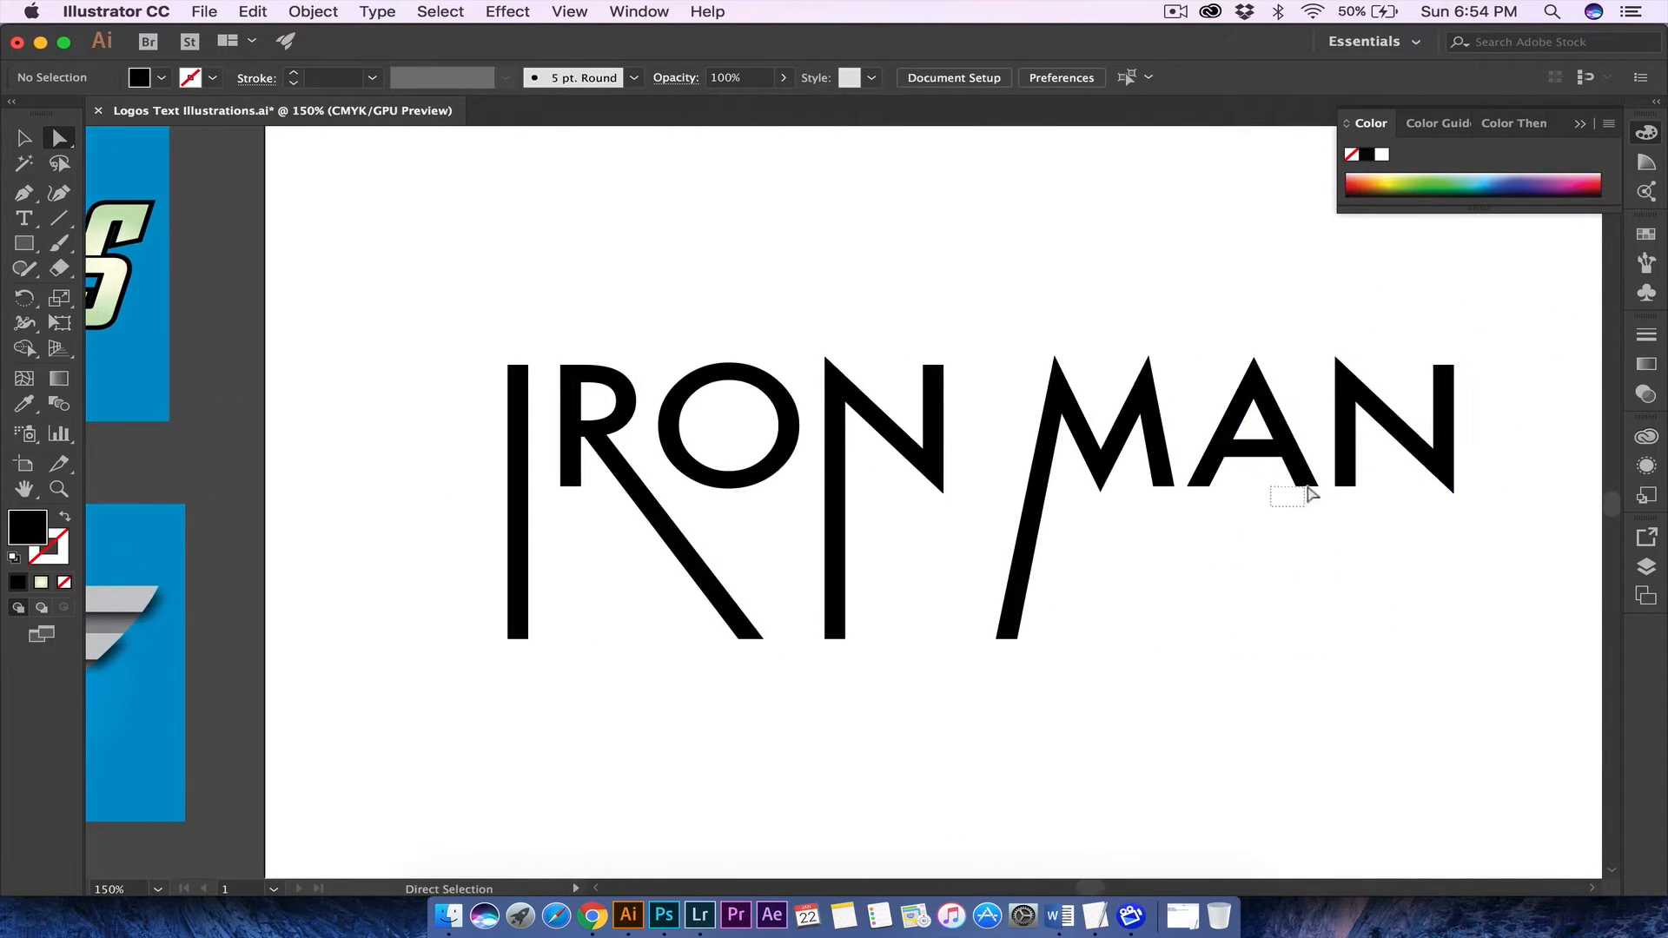
{"action": "left_click_drag", "start_coordinate": [1308, 489], "coordinate": [1394, 640]}
{"action": "left_click", "coordinate": [1231, 591]}
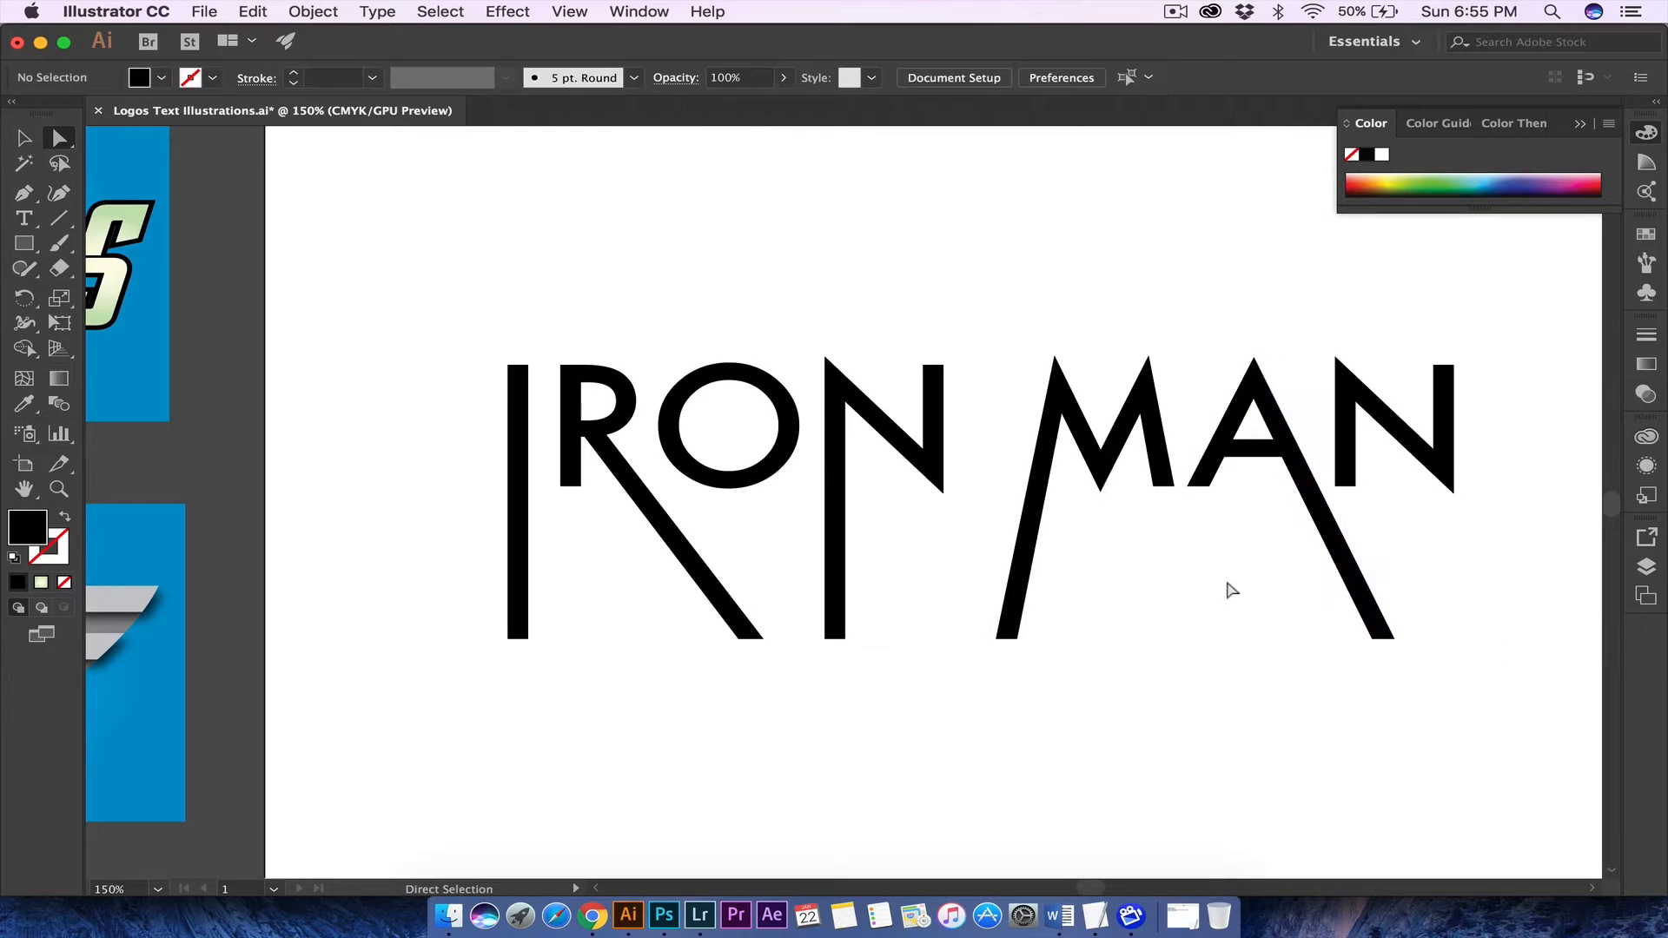
- Move the whole IRON MAN lettering slightly down on the artboard and deselect it
{"action": "scroll", "coordinate": [547, 364], "scroll_direction": "up", "scroll_amount": 3}
{"action": "scroll", "coordinate": [547, 365], "scroll_direction": "left", "scroll_amount": 1}
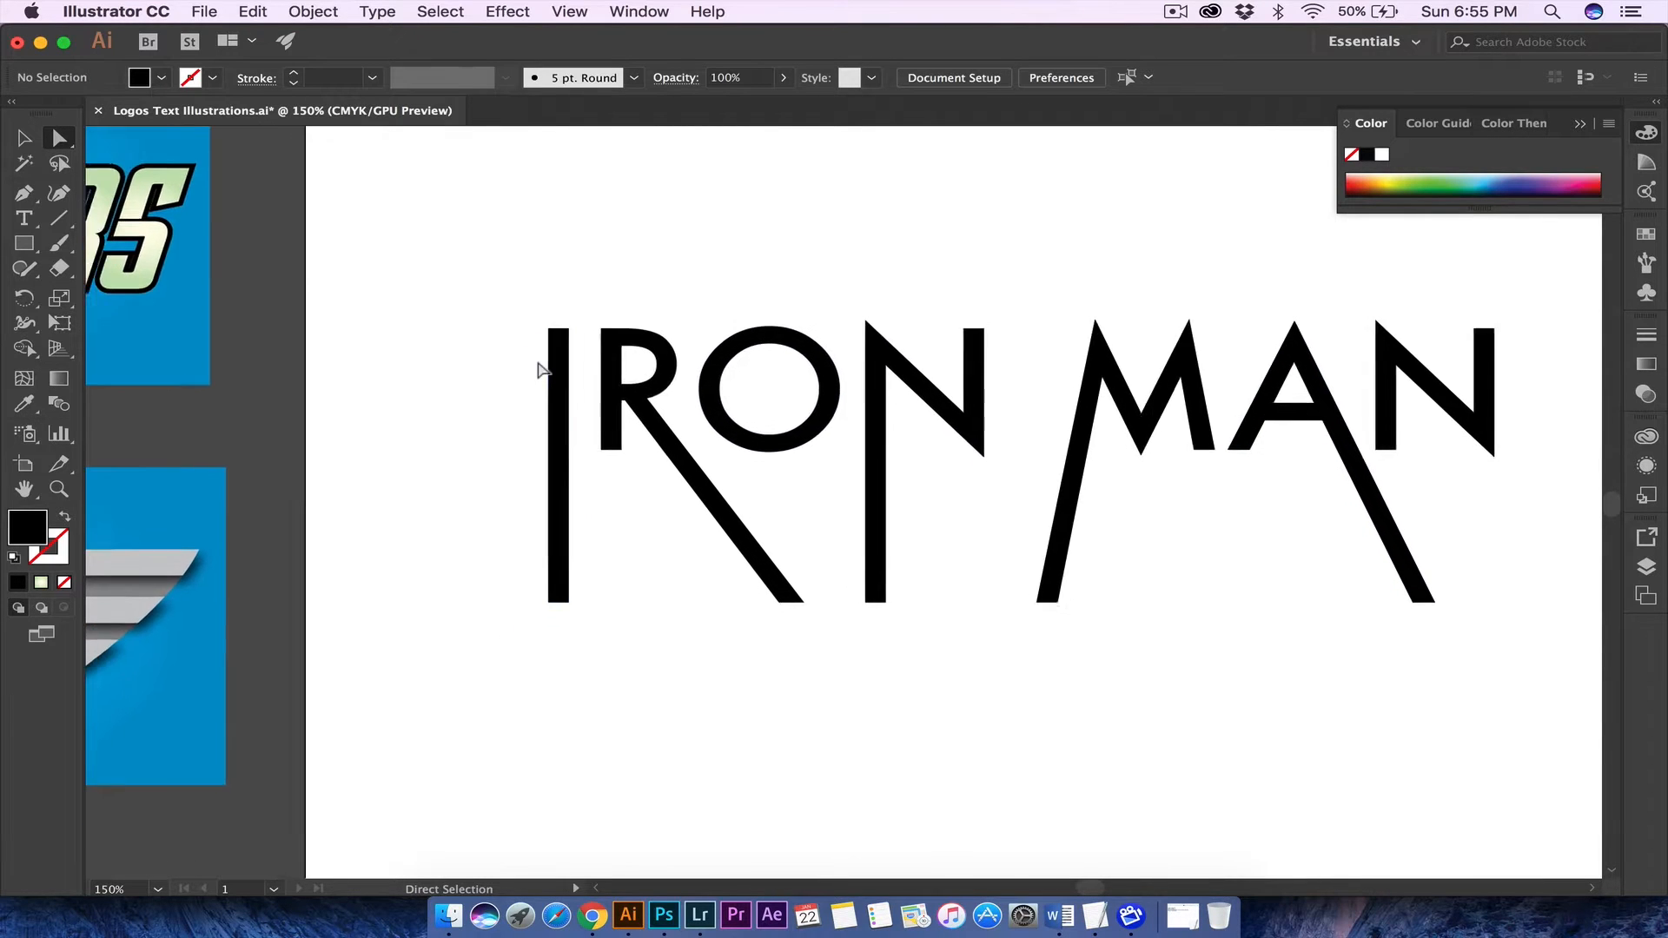
{"action": "scroll", "coordinate": [540, 369], "scroll_direction": "down", "scroll_amount": 3}
{"action": "scroll", "coordinate": [539, 365], "scroll_direction": "right", "scroll_amount": 3}
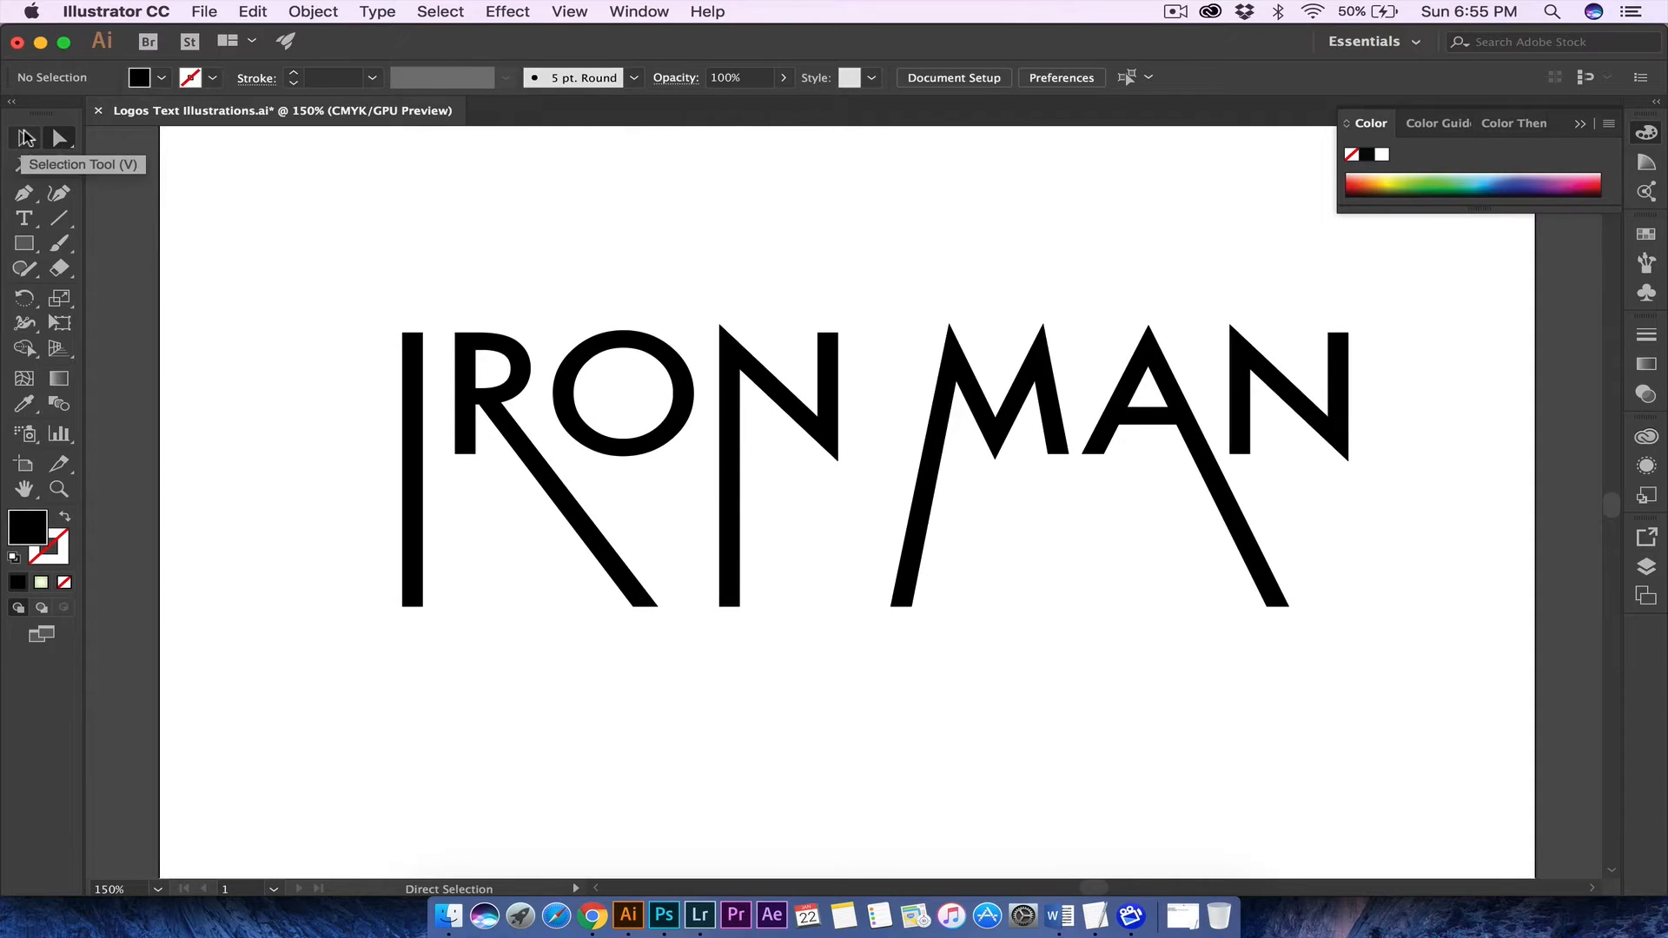
{"action": "left_click", "coordinate": [26, 137]}
{"action": "left_click_drag", "start_coordinate": [302, 257], "coordinate": [1445, 494]}
{"action": "left_click", "coordinate": [1445, 494]}
{"action": "left_click", "coordinate": [1283, 388]}
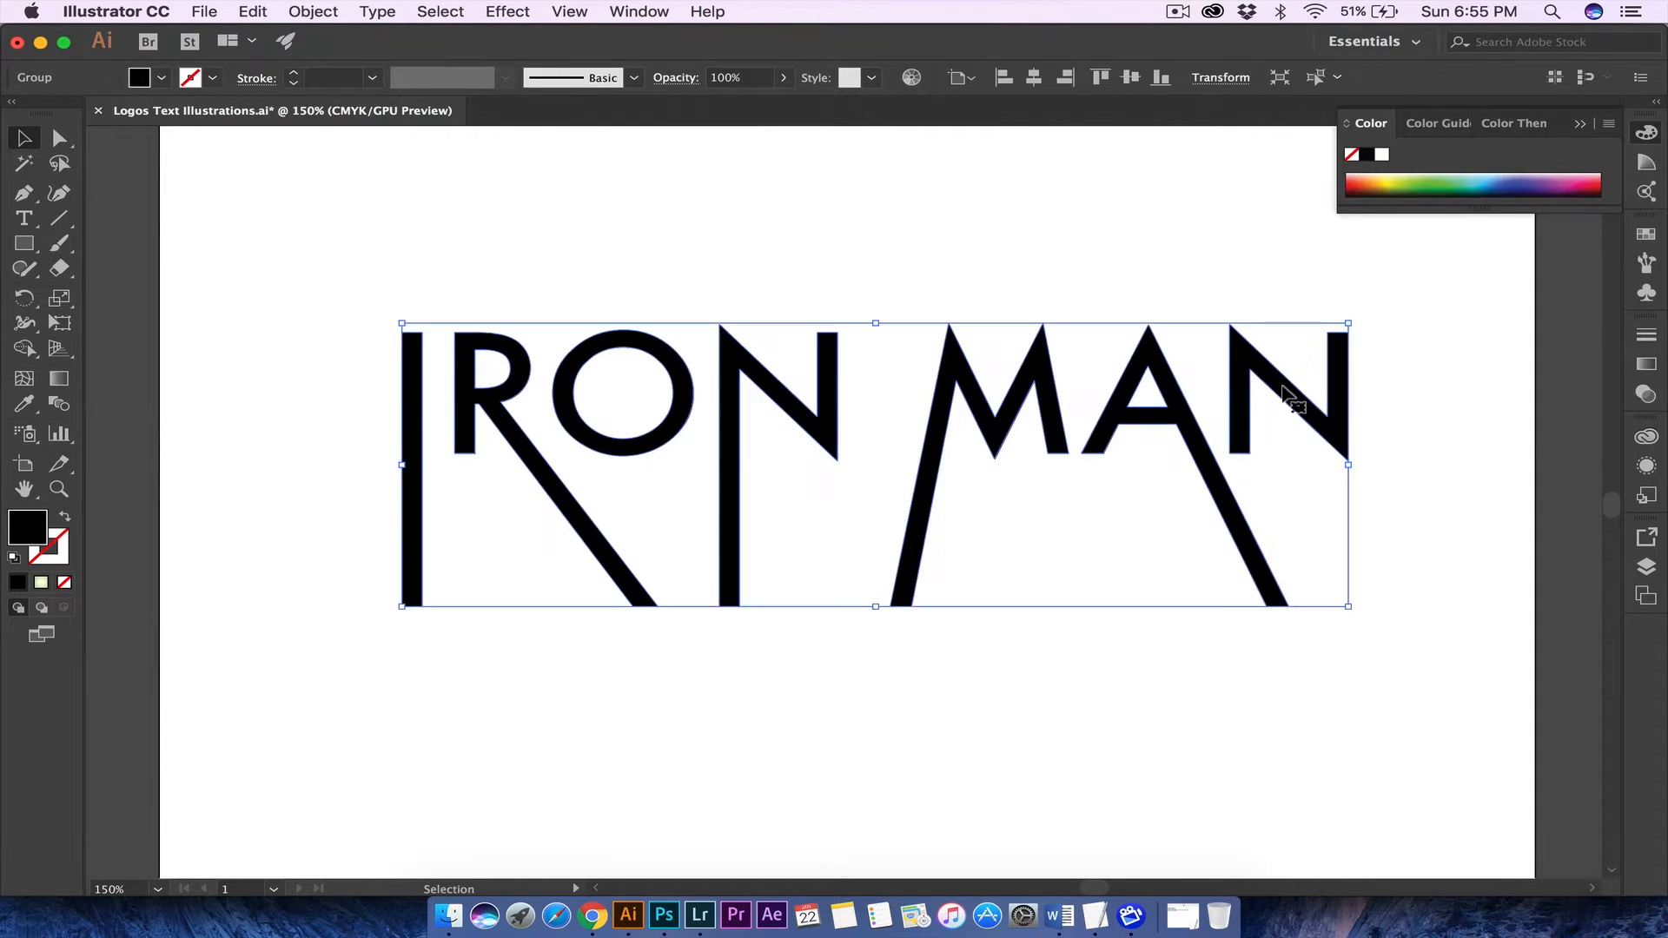
{"action": "mouse_move", "coordinate": [972, 399]}
{"action": "left_mouse_down"}
{"action": "mouse_move", "coordinate": [975, 260]}
{"action": "mouse_move", "coordinate": [969, 416]}
{"action": "left_mouse_up"}
{"action": "left_click", "coordinate": [950, 279]}
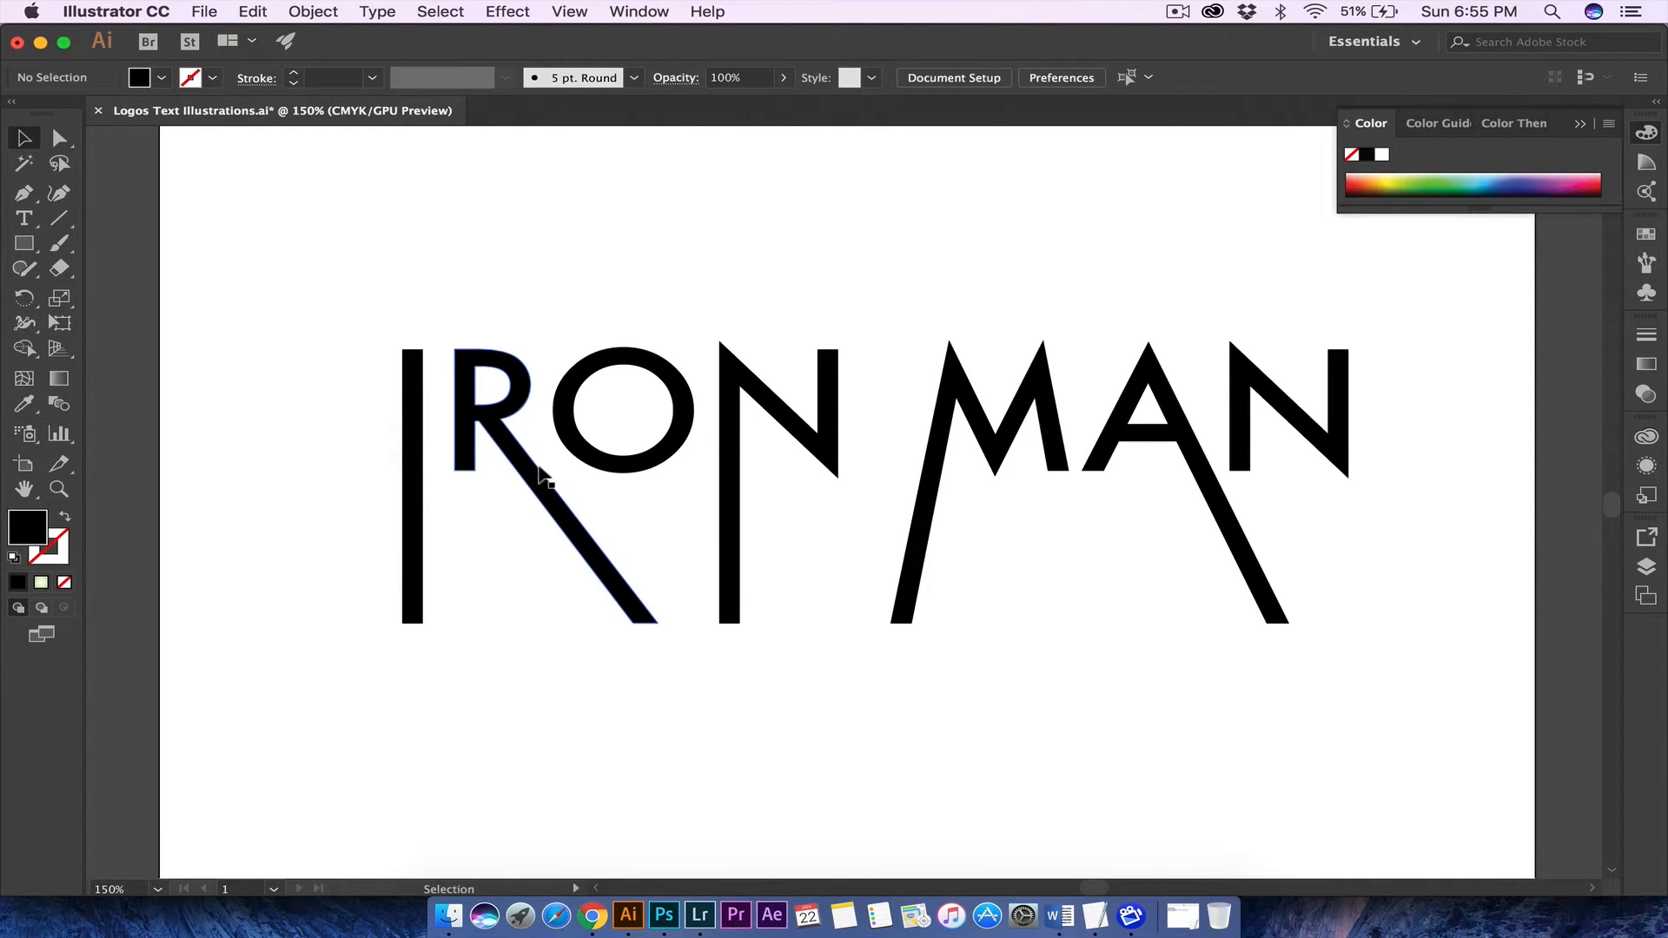
- Add the 12 pt Futura Medium tagline "The Best Avenger" between the lengthened legs of the M and A
{"action": "left_click", "coordinate": [25, 218]}
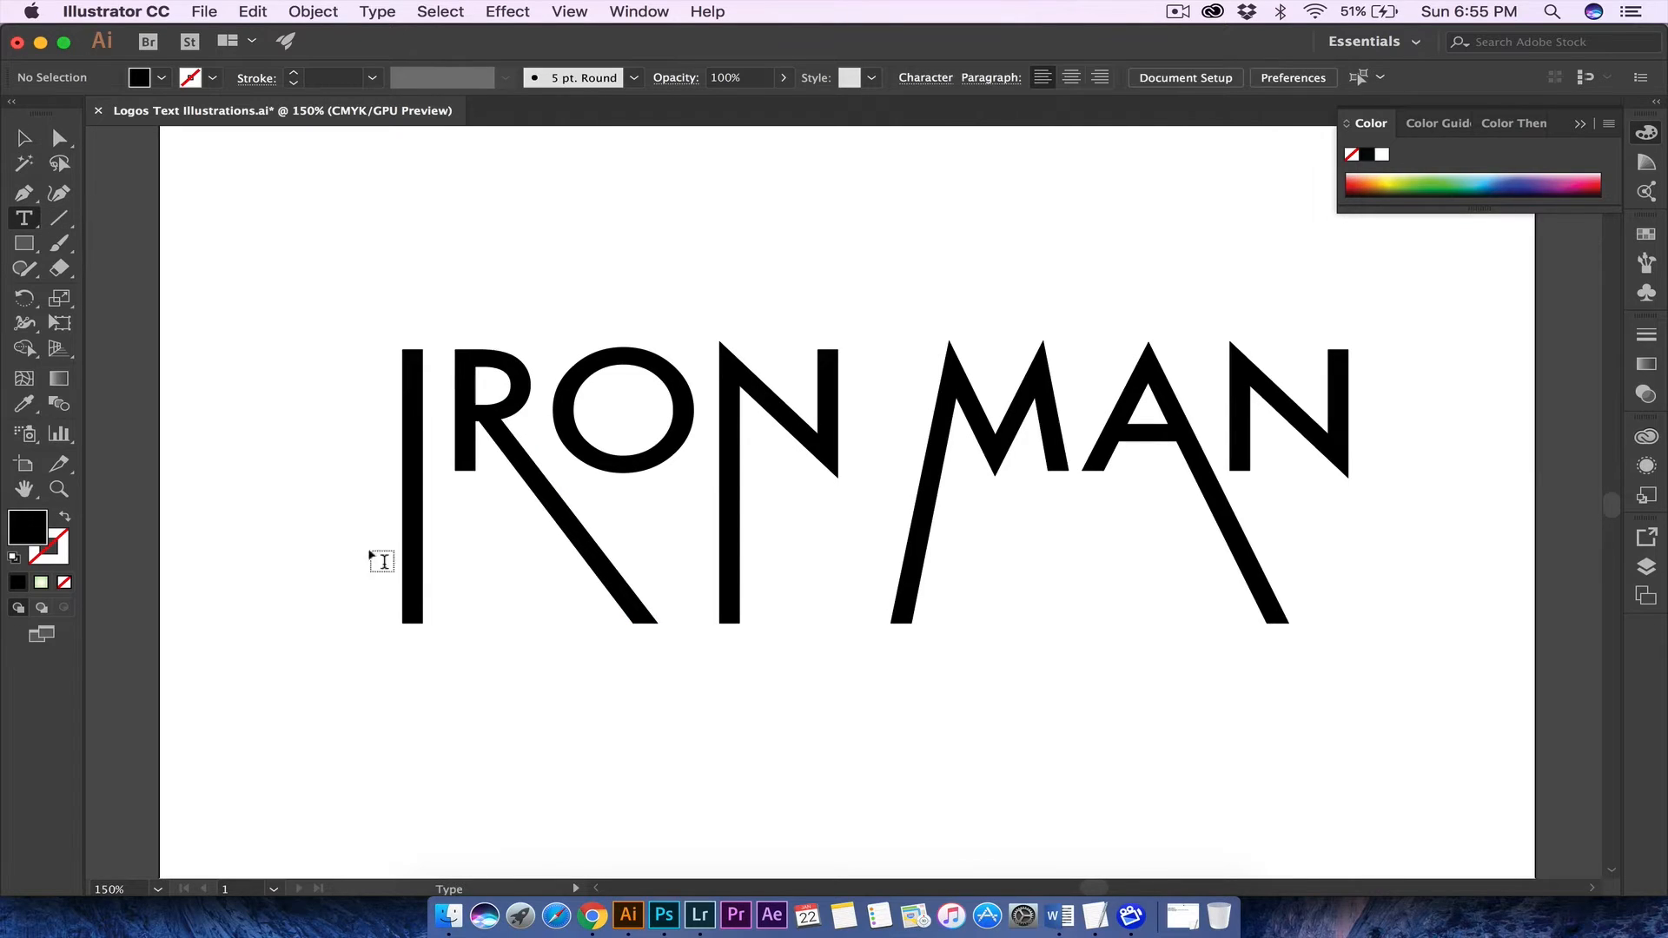
{"action": "left_click", "coordinate": [1018, 610]}
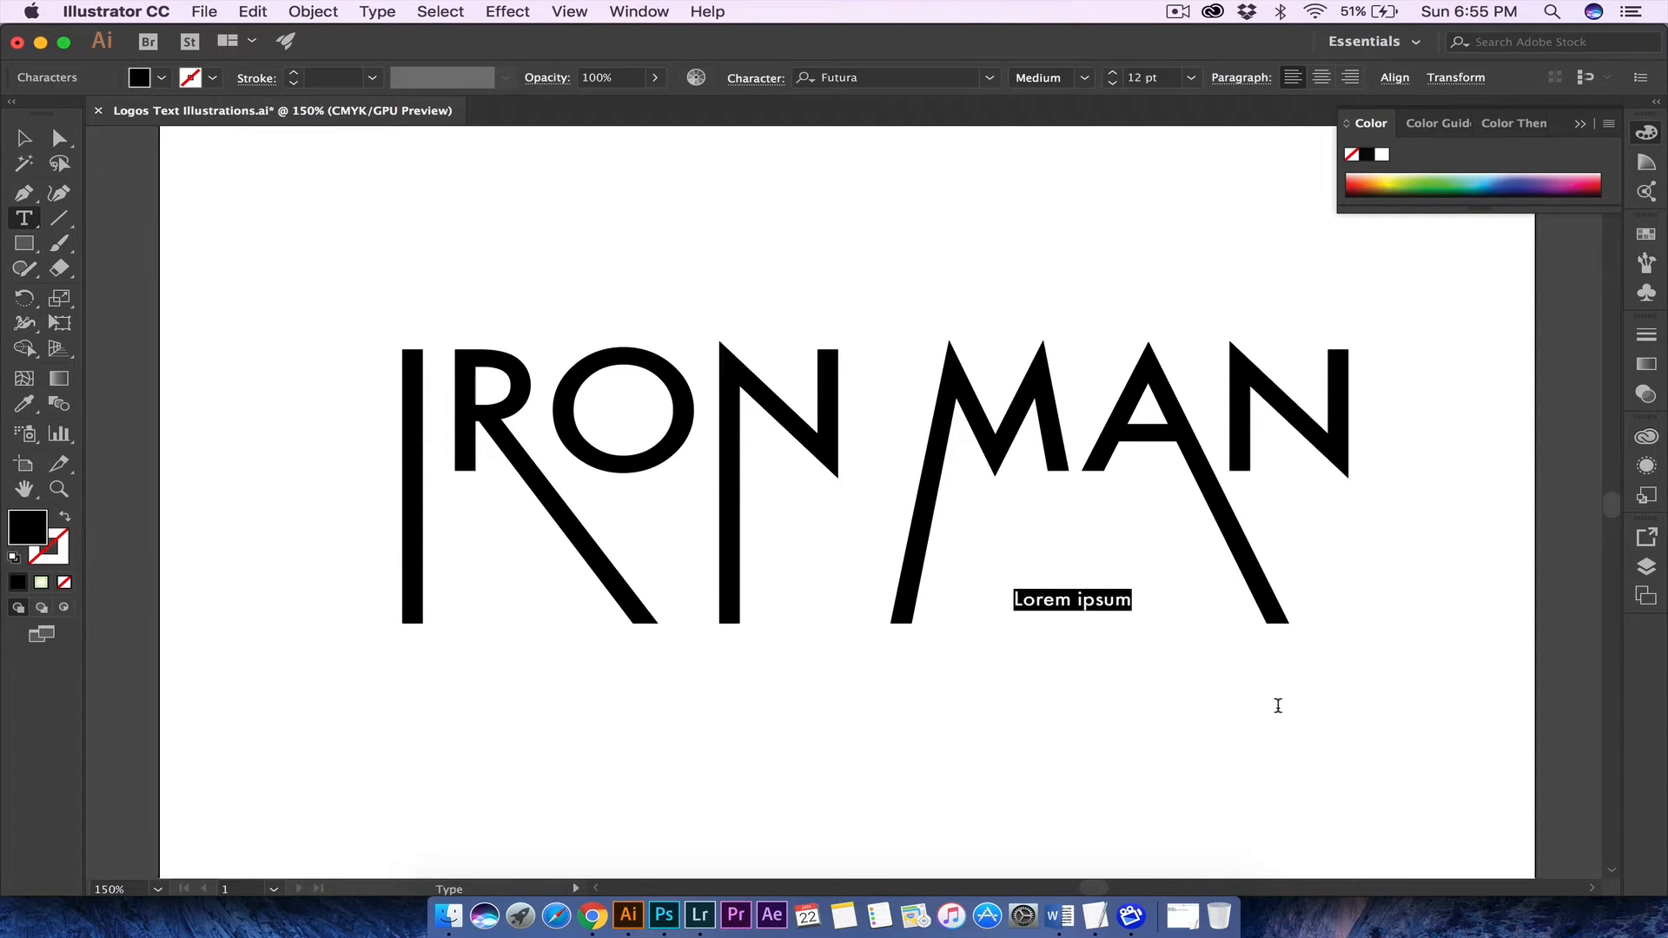
{"action": "type", "text": "The Best Avenger"}
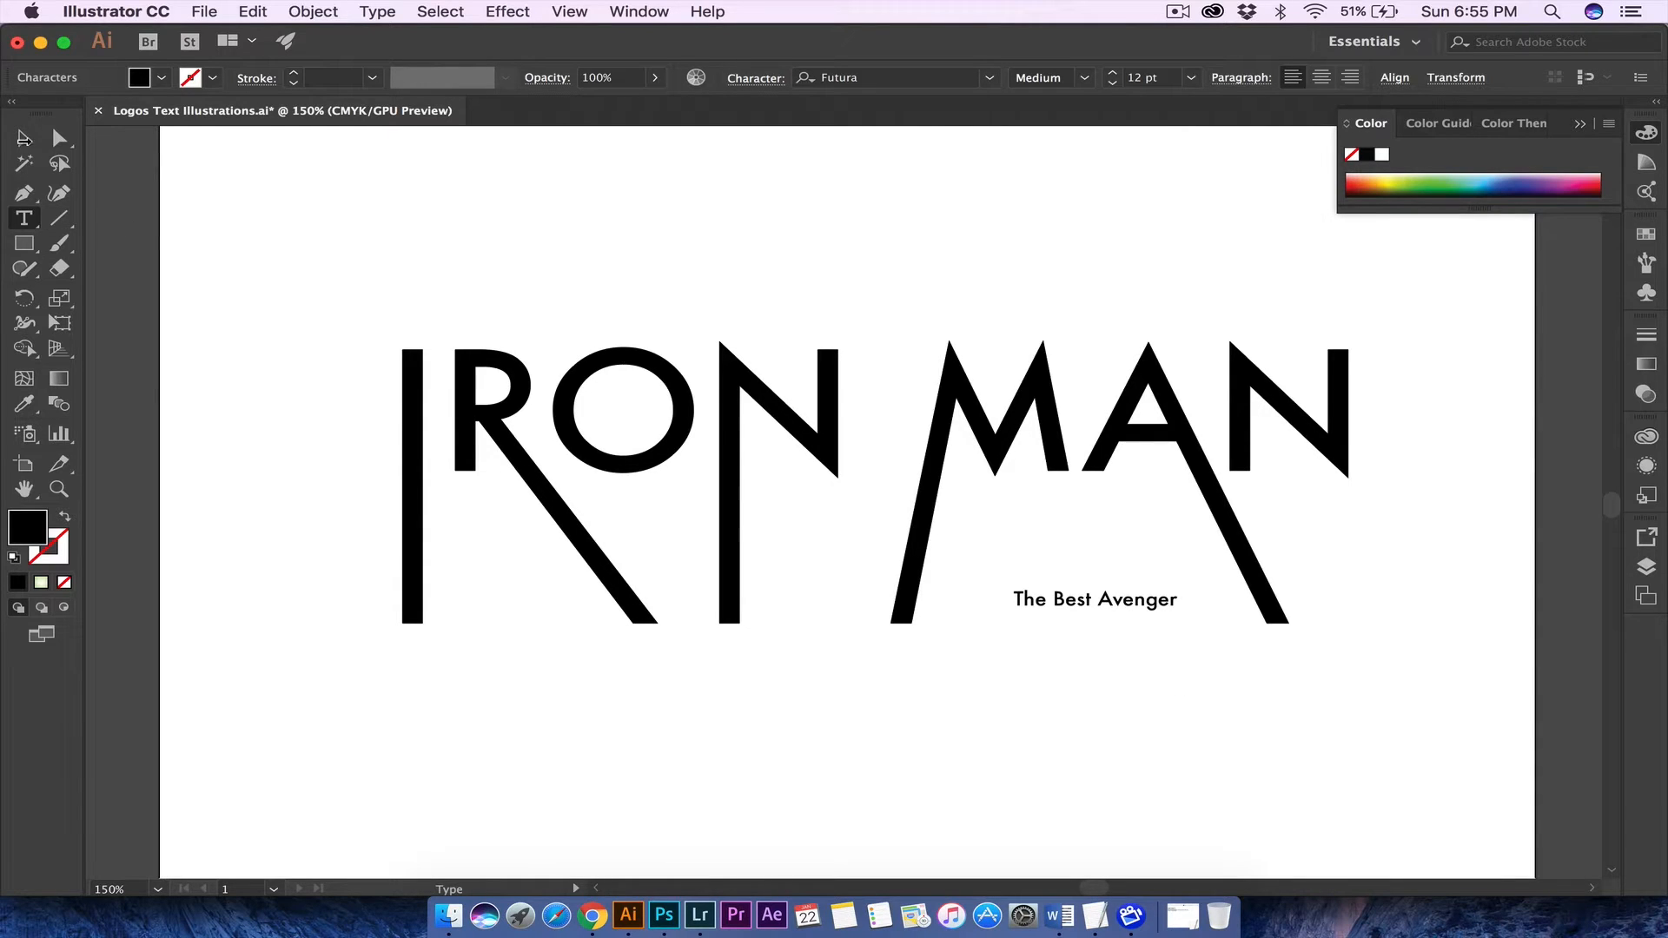
{"action": "key", "text": "Escape"}
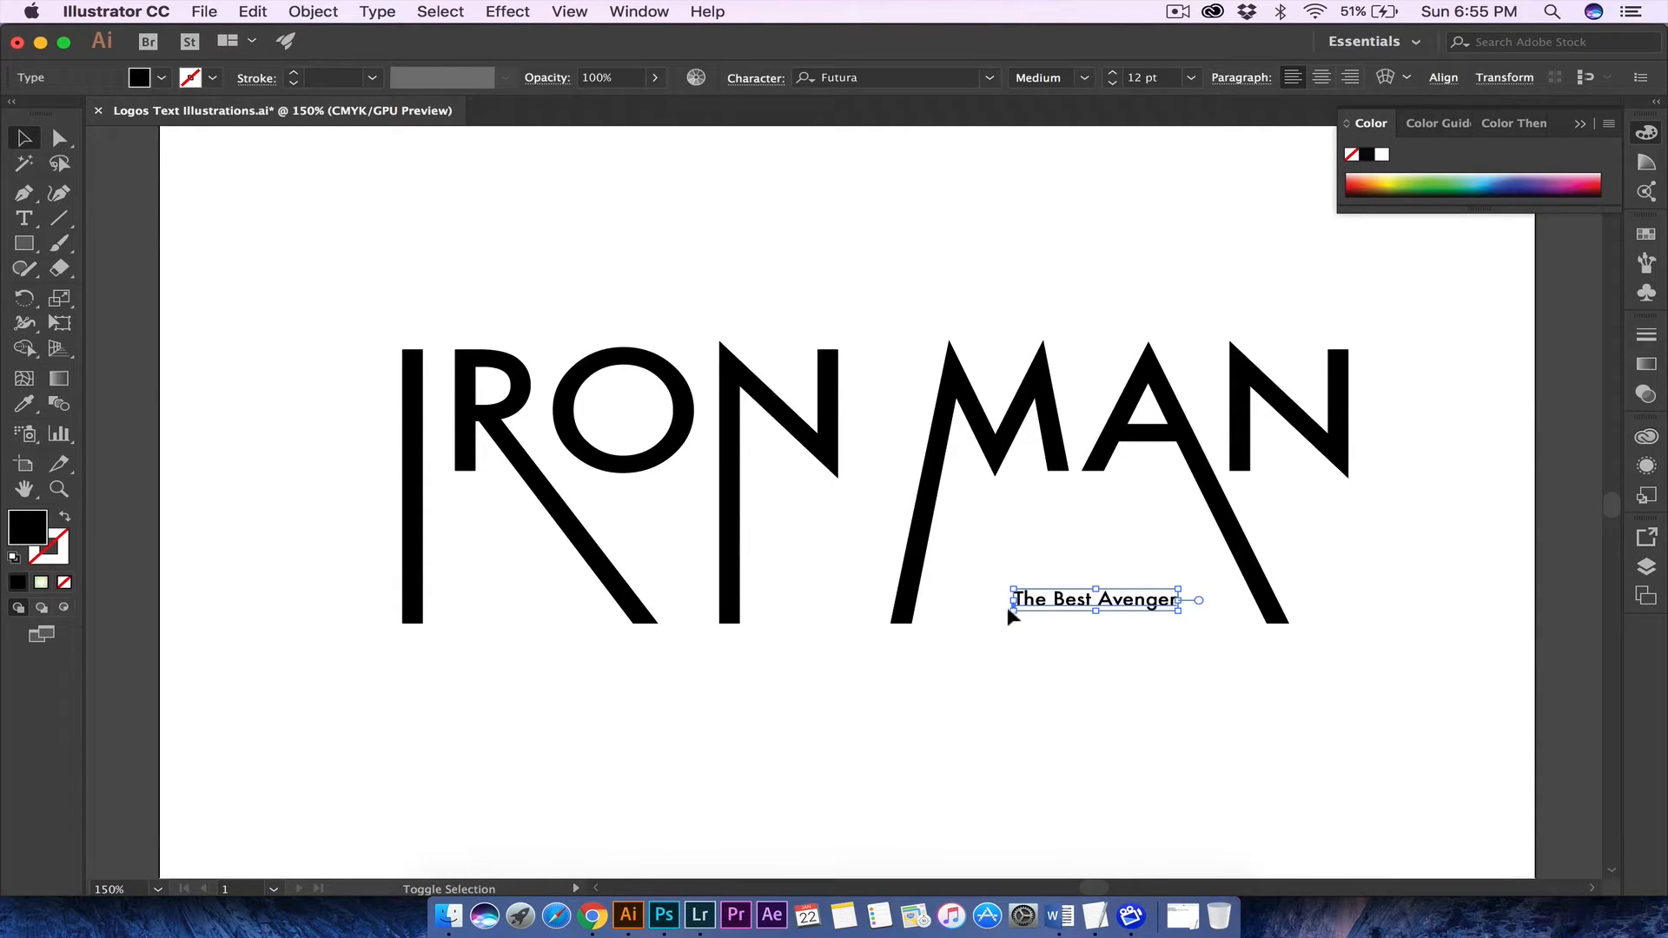
- Move the tagline beside the M's long leg and enlarge it to about 24 pt to span the gap to the A's leg
{"action": "left_click_drag", "start_coordinate": [1009, 612], "coordinate": [918, 632]}
{"action": "mouse_move", "coordinate": [1178, 624]}
{"action": "left_mouse_down"}
{"action": "mouse_move", "coordinate": [1258, 649]}
{"action": "mouse_move", "coordinate": [1210, 615]}
{"action": "left_mouse_up"}
{"action": "left_click", "coordinate": [1153, 517]}
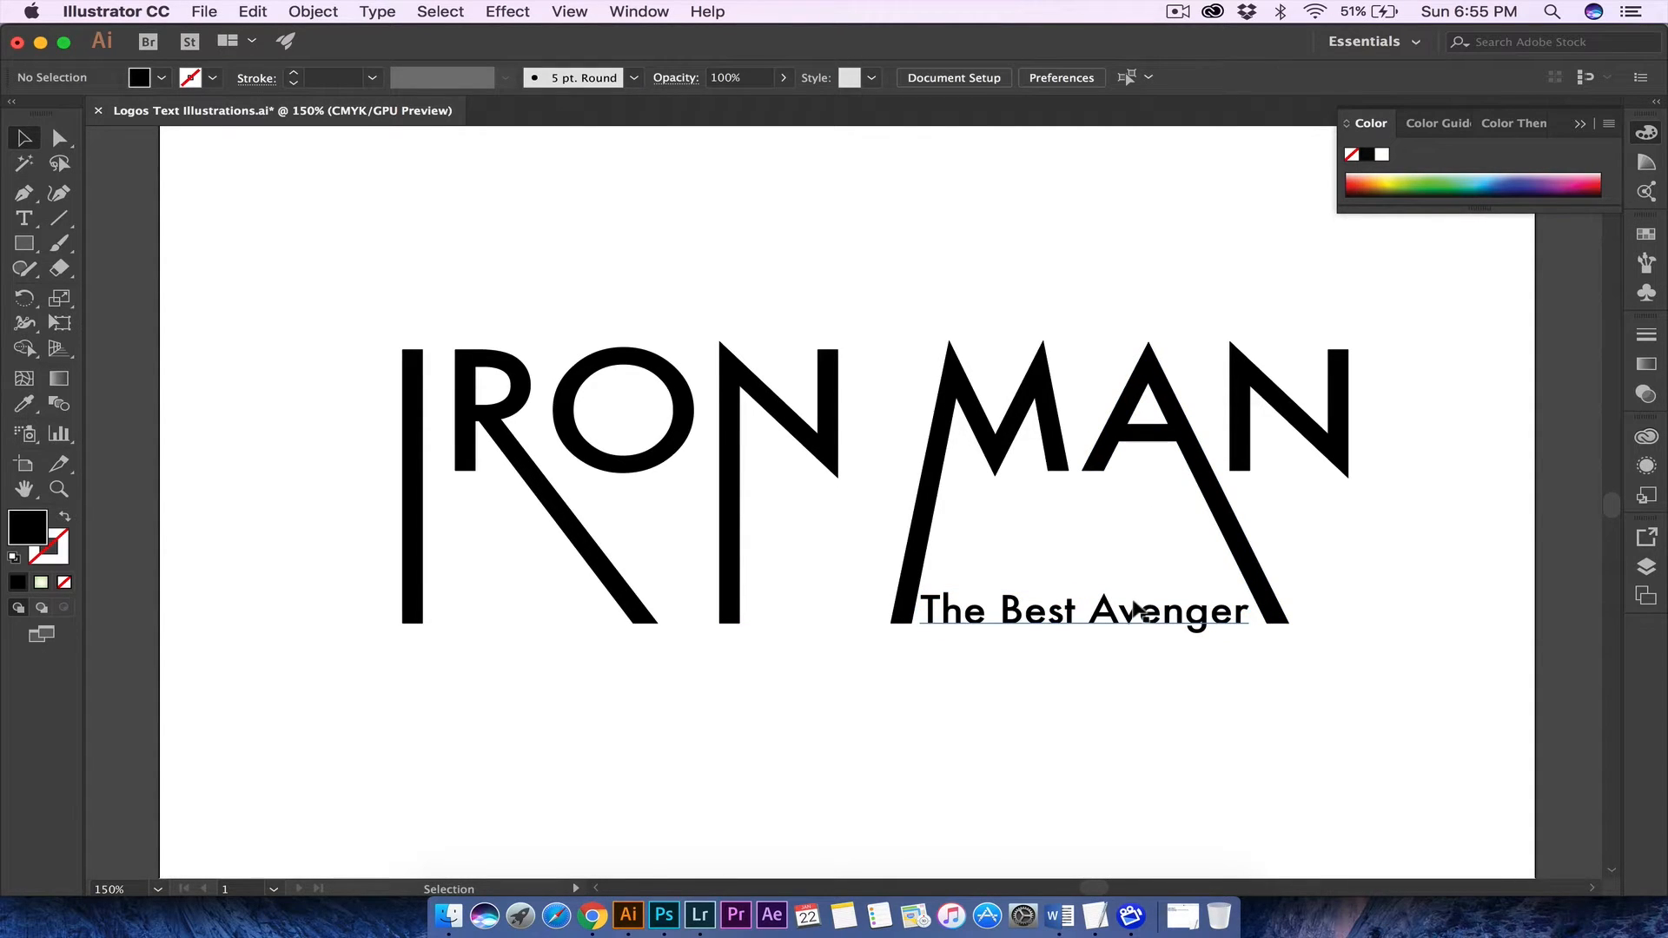
- Delete the tagline "The Best Avenger" from between the M and A legs
{"action": "left_click", "coordinate": [1079, 609]}
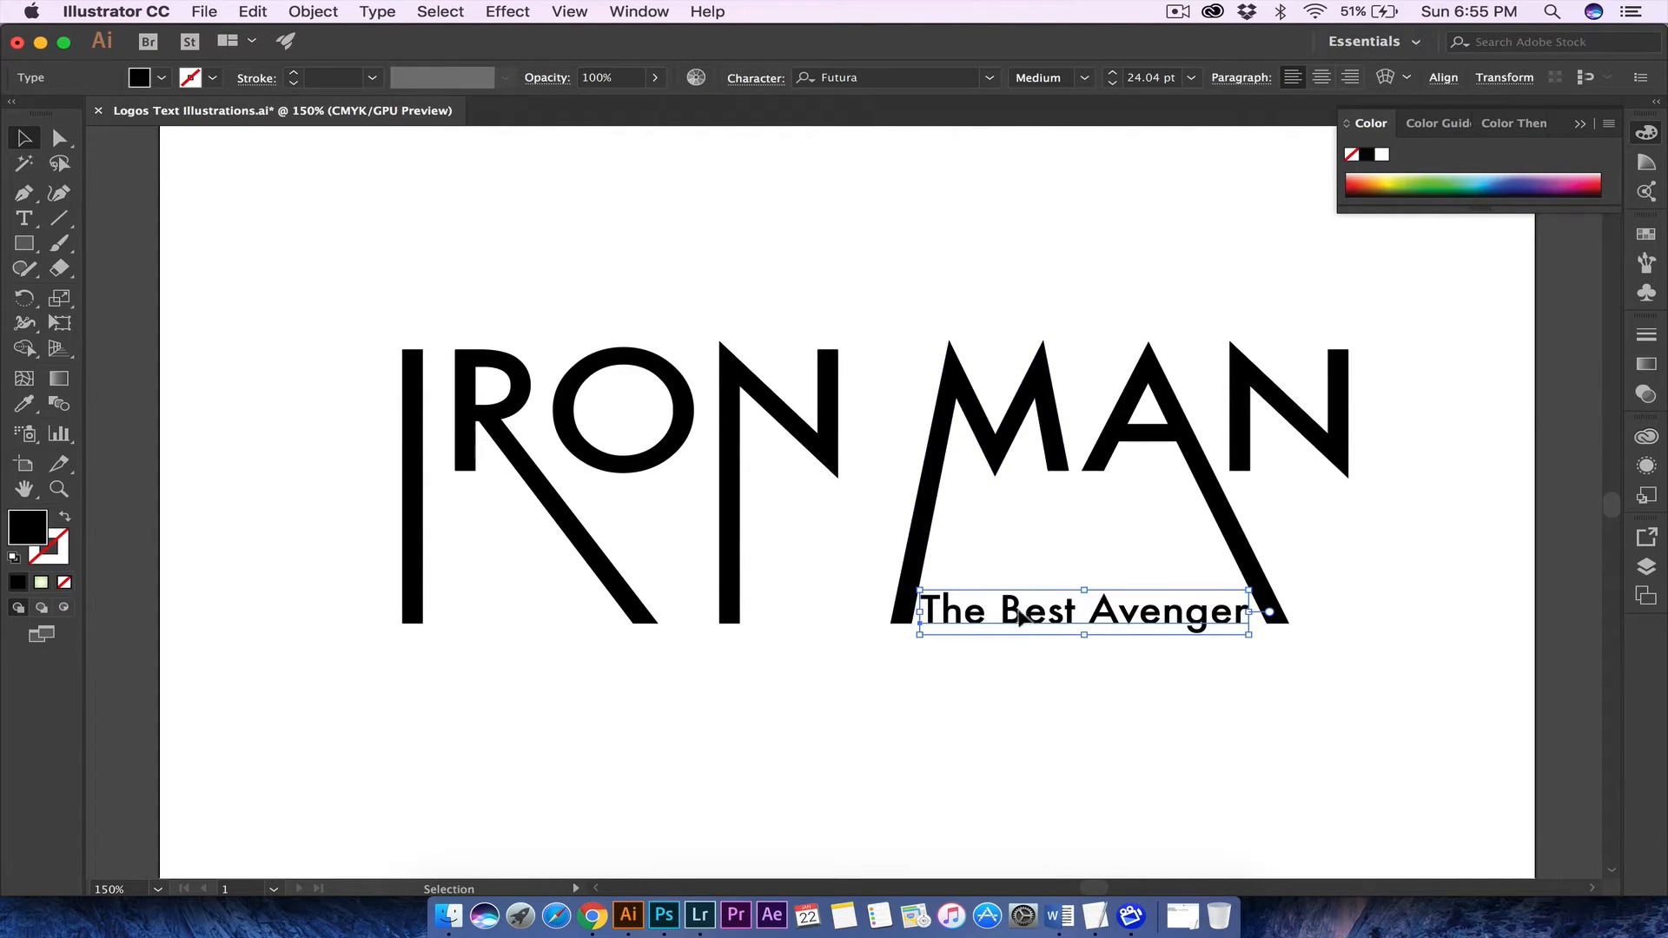
{"action": "left_click", "coordinate": [1063, 561]}
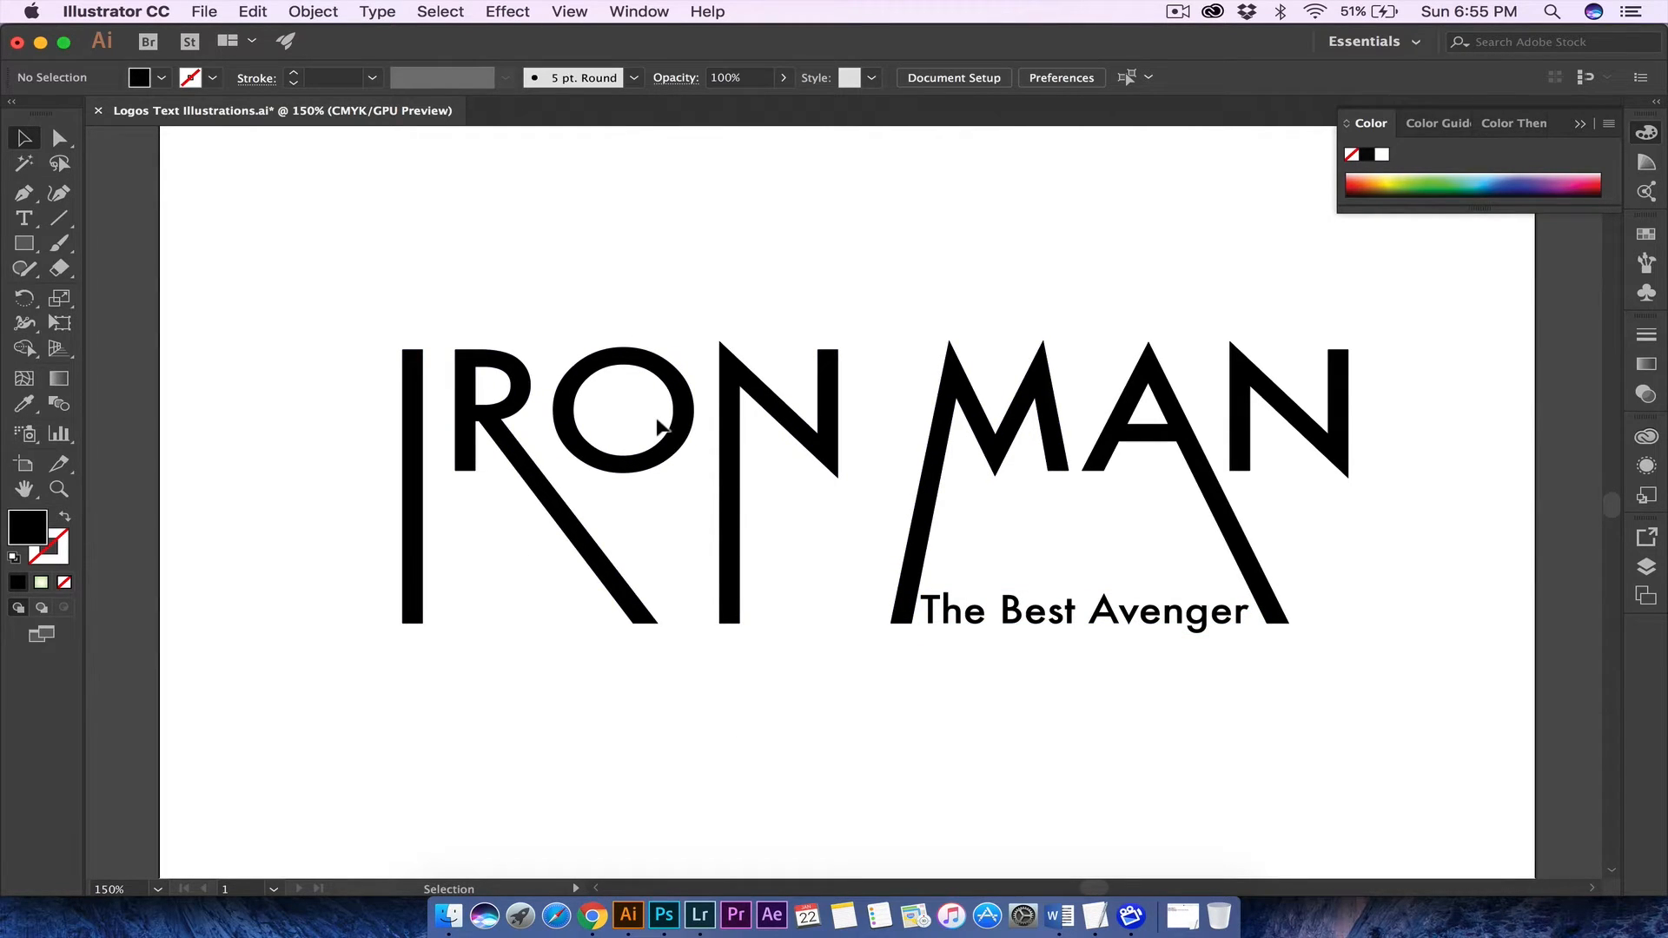
{"action": "left_click", "coordinate": [1075, 609]}
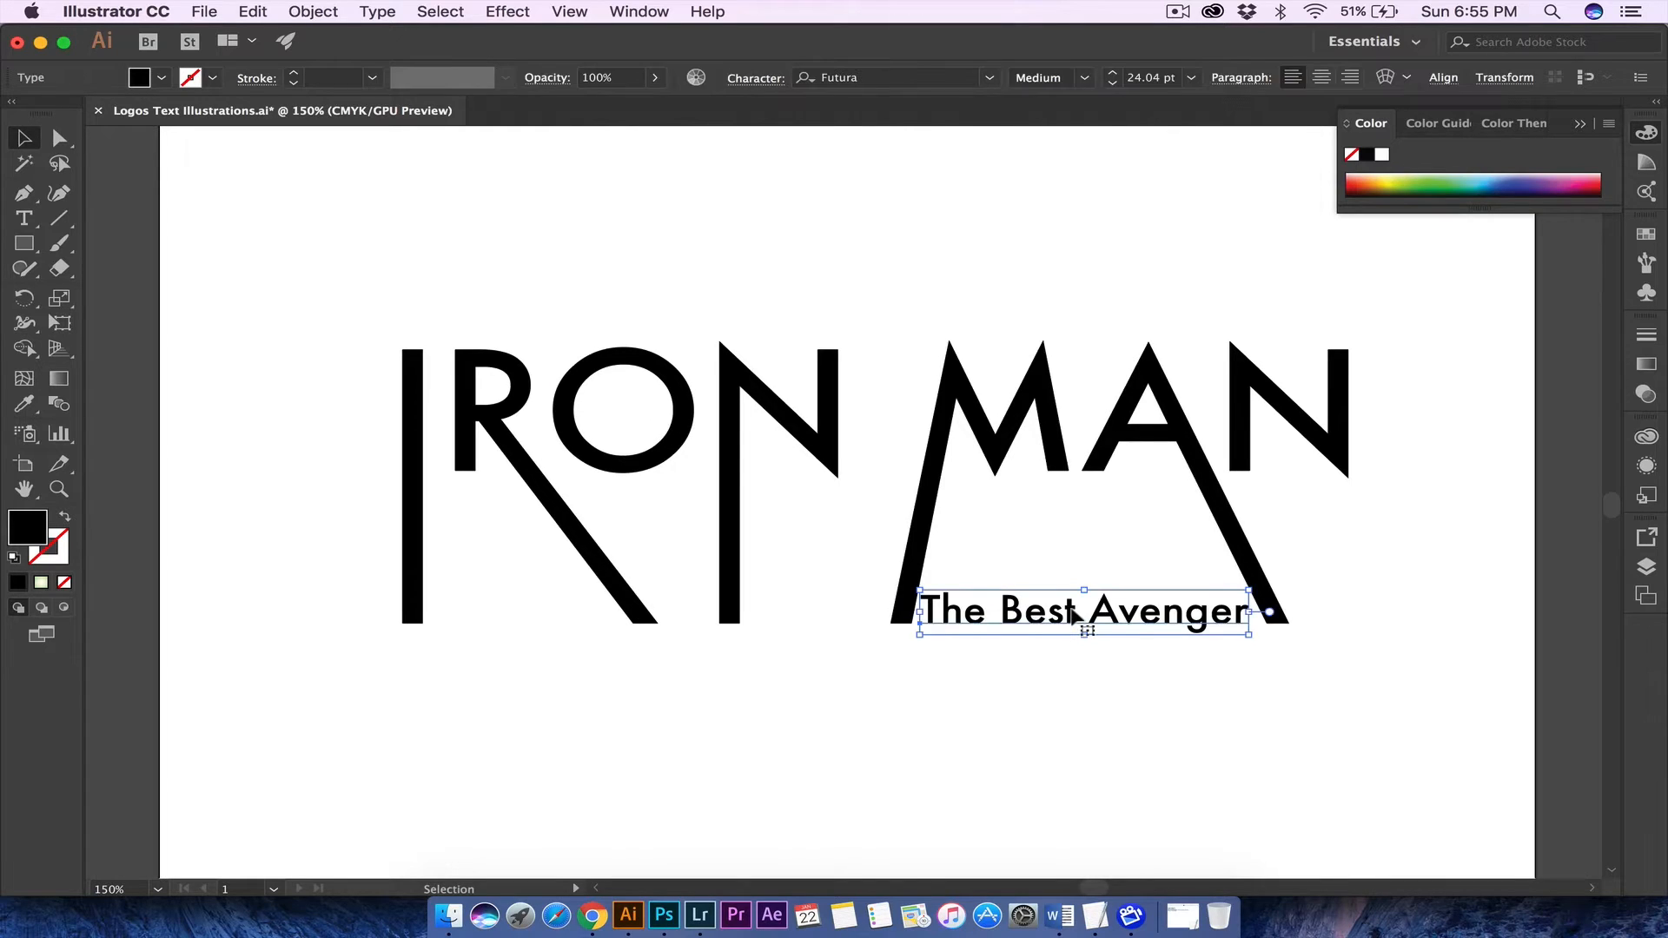
{"action": "key", "text": "Delete"}
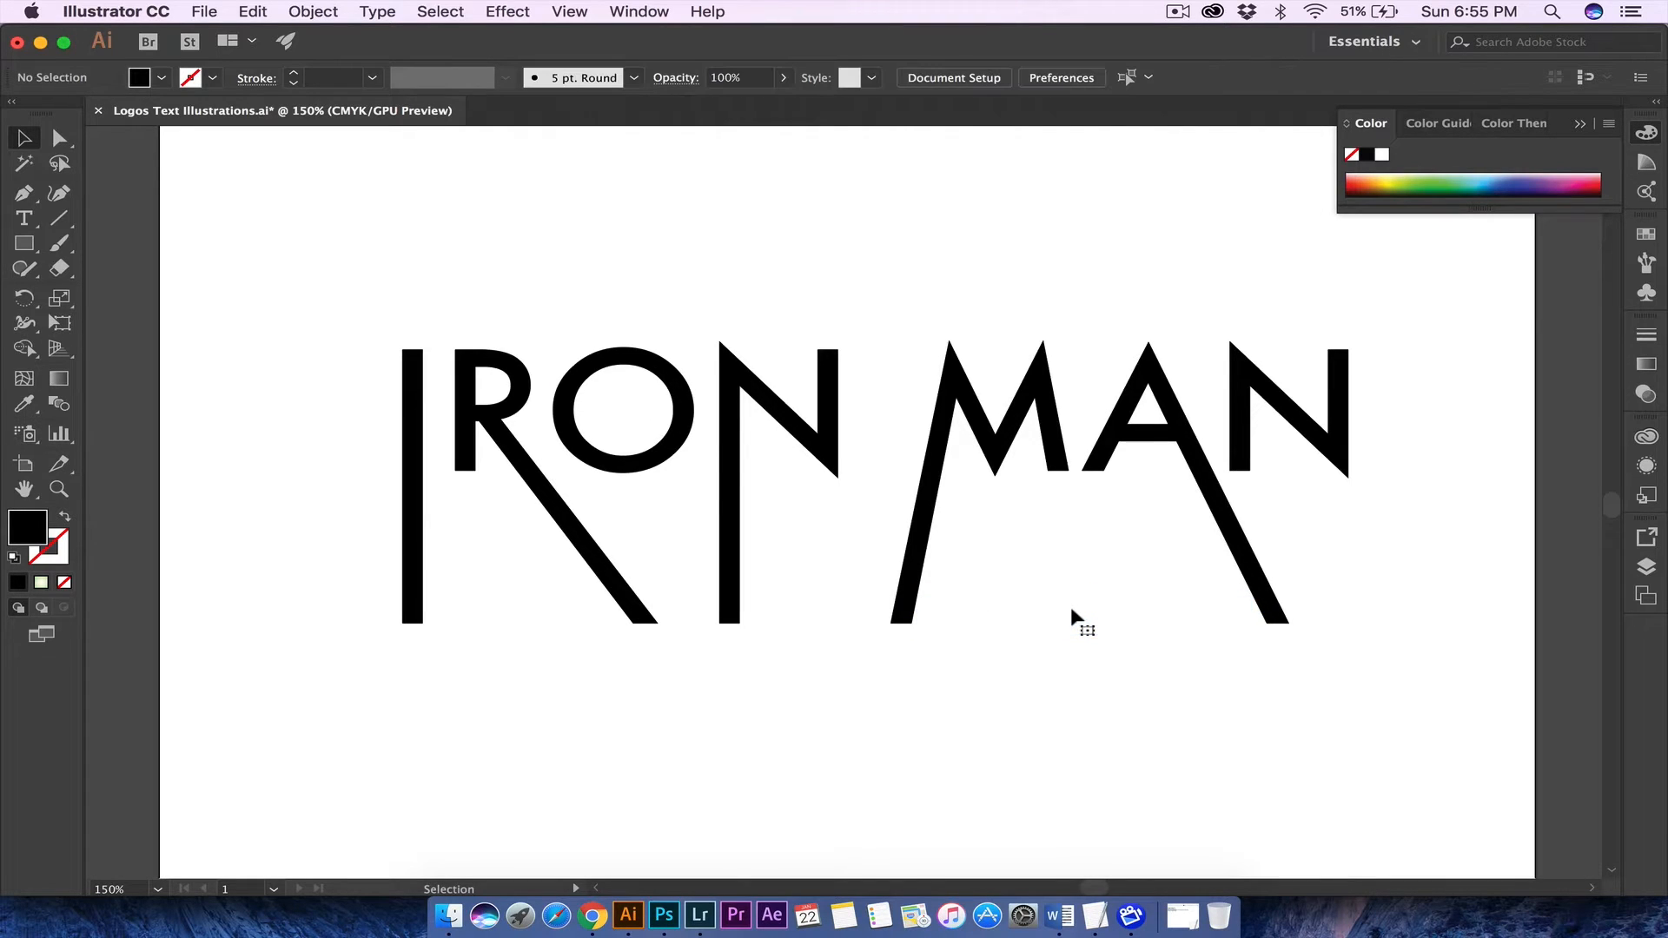
- Draw a thin black horizontal rectangle across the middle of the letters' upper part, extending past both ends of IRON MAN, and deselect it
{"action": "left_click", "coordinate": [24, 243]}
{"action": "left_click_drag", "start_coordinate": [337, 380], "coordinate": [1399, 431]}
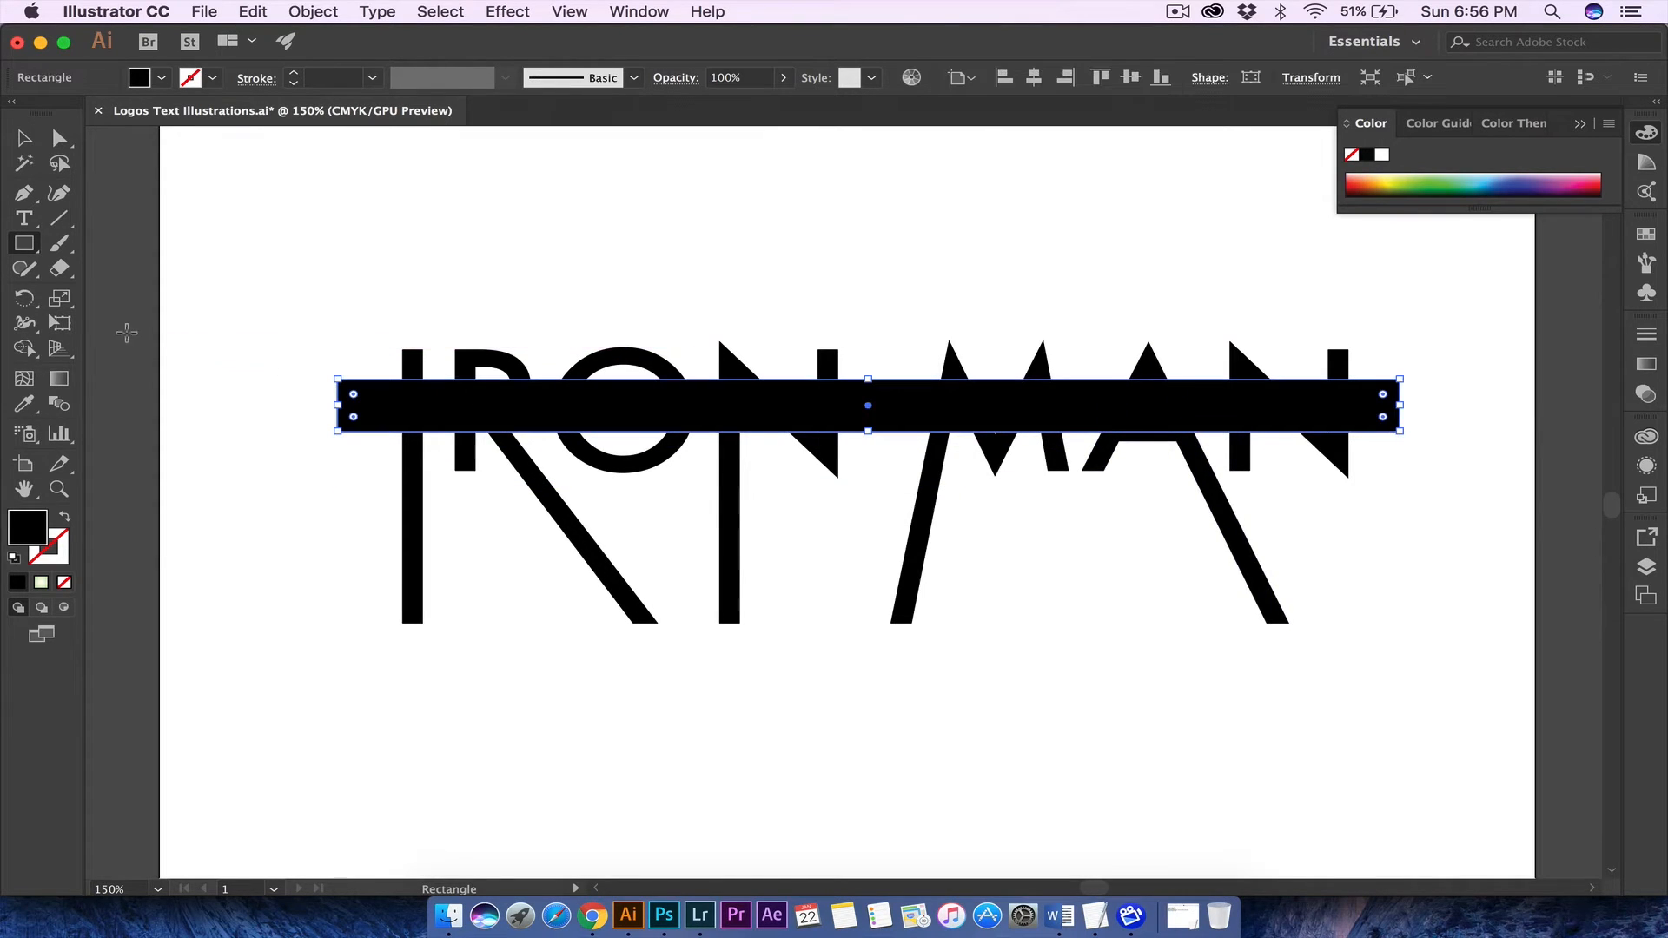
{"action": "left_click", "coordinate": [24, 137]}
{"action": "left_click", "coordinate": [709, 252]}
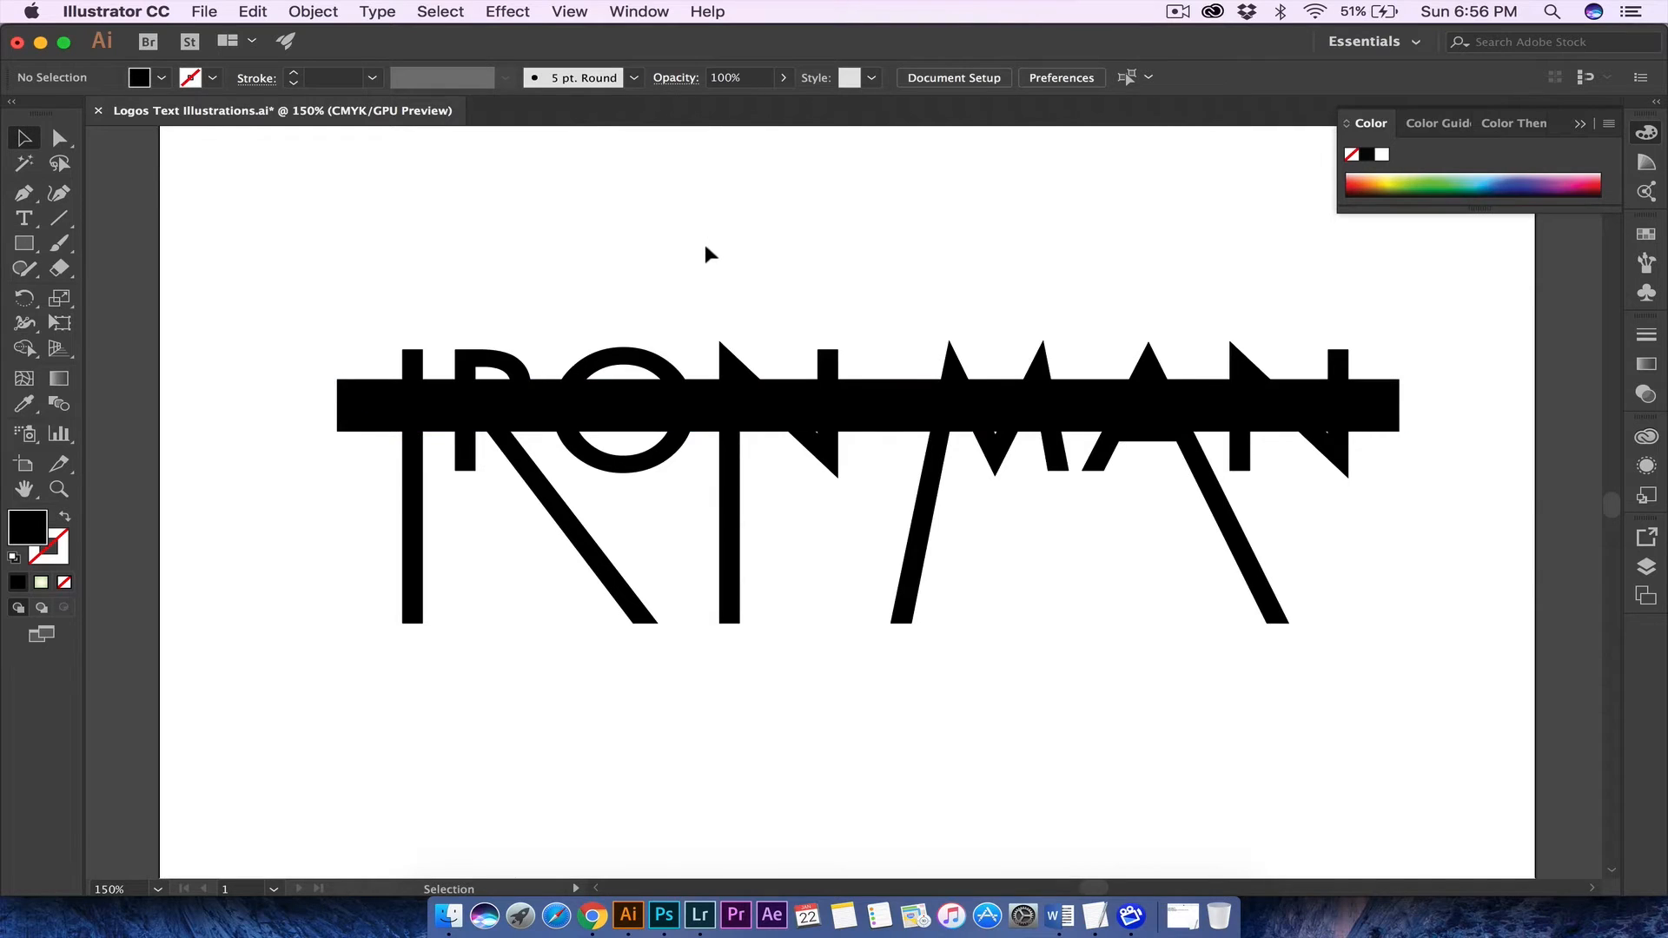
- Display the Pathfinder options and place them below the artwork, clear of the lettering
{"action": "left_click", "coordinate": [639, 11]}
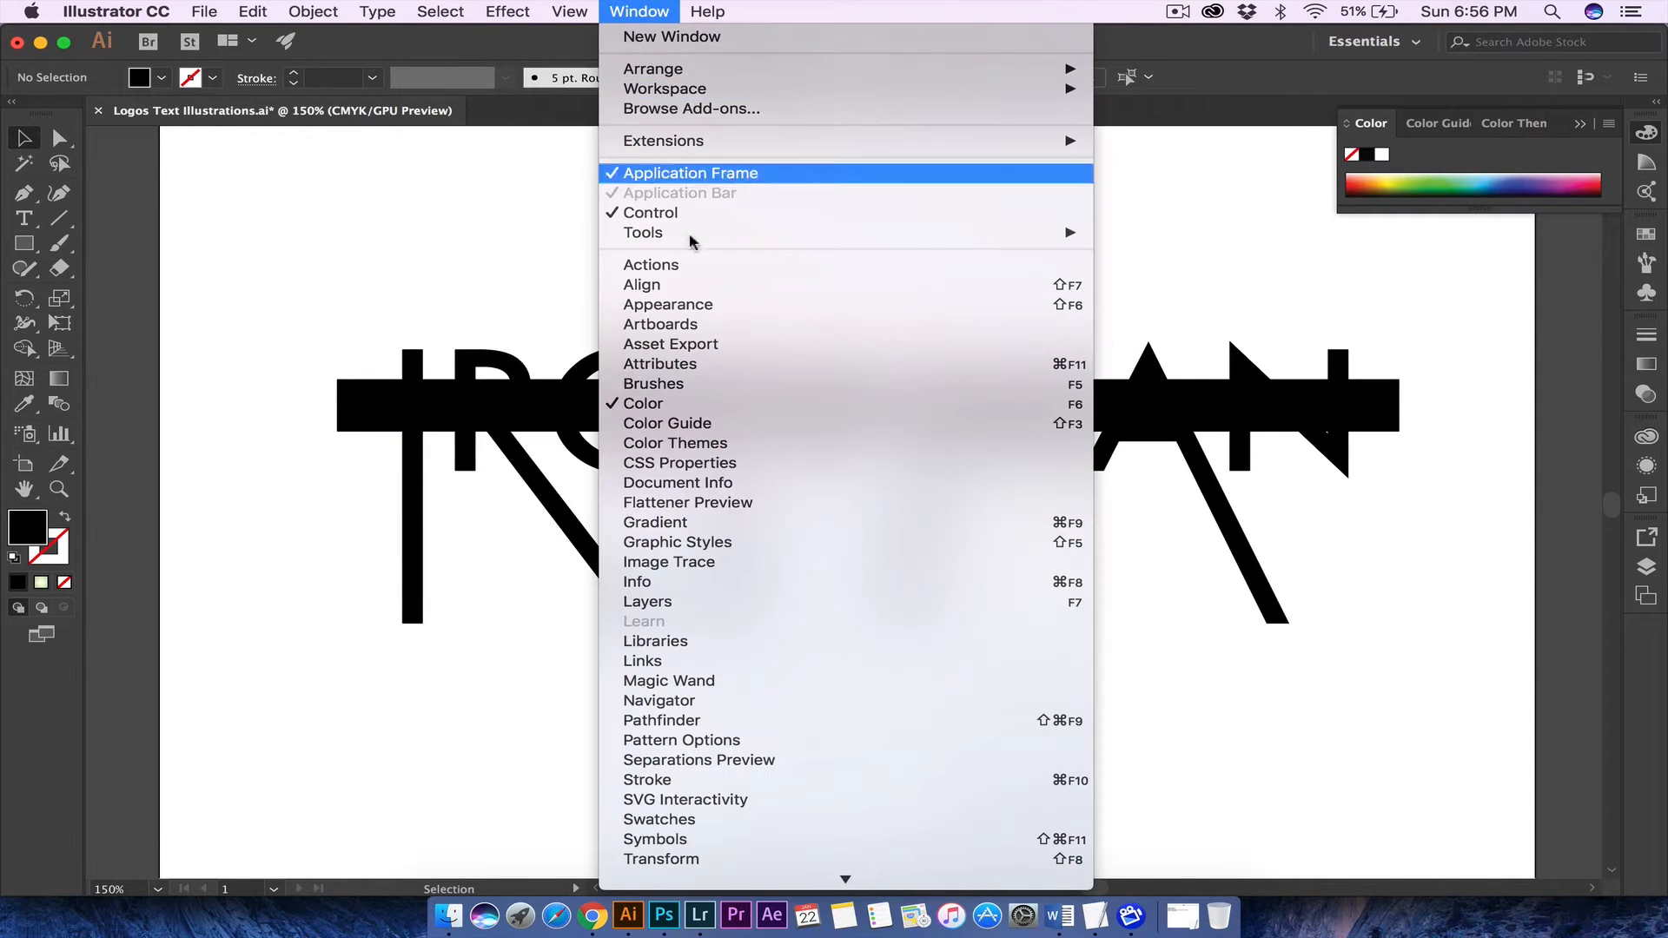
{"action": "left_click", "coordinate": [685, 720]}
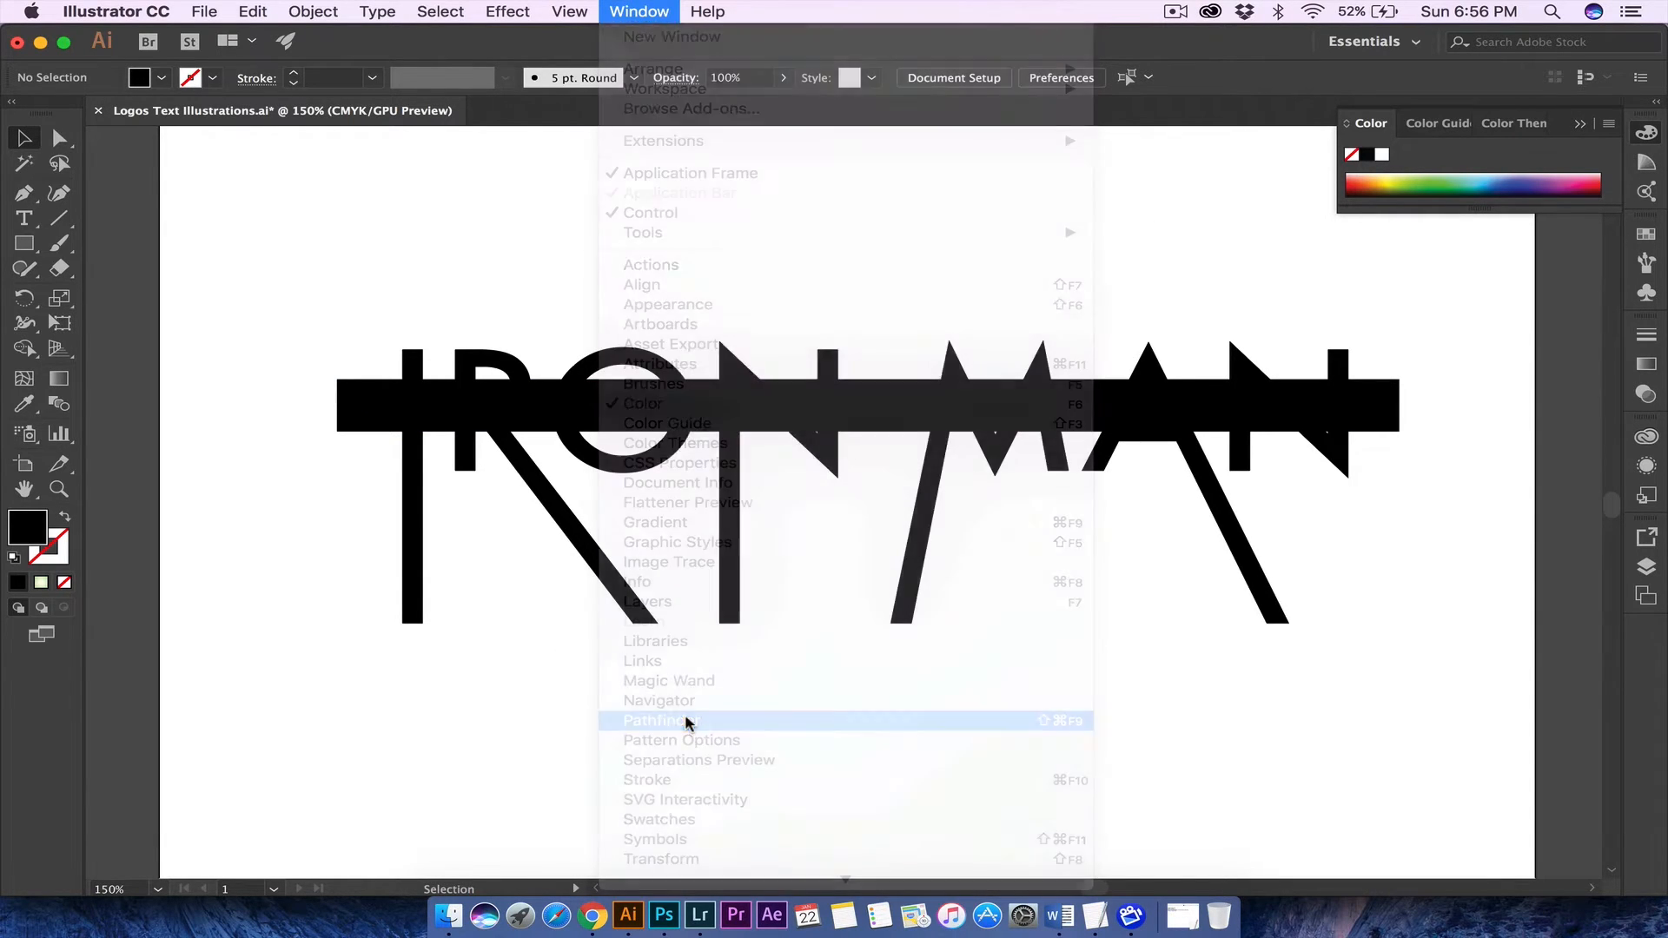
{"action": "left_click_drag", "start_coordinate": [821, 323], "coordinate": [1408, 720]}
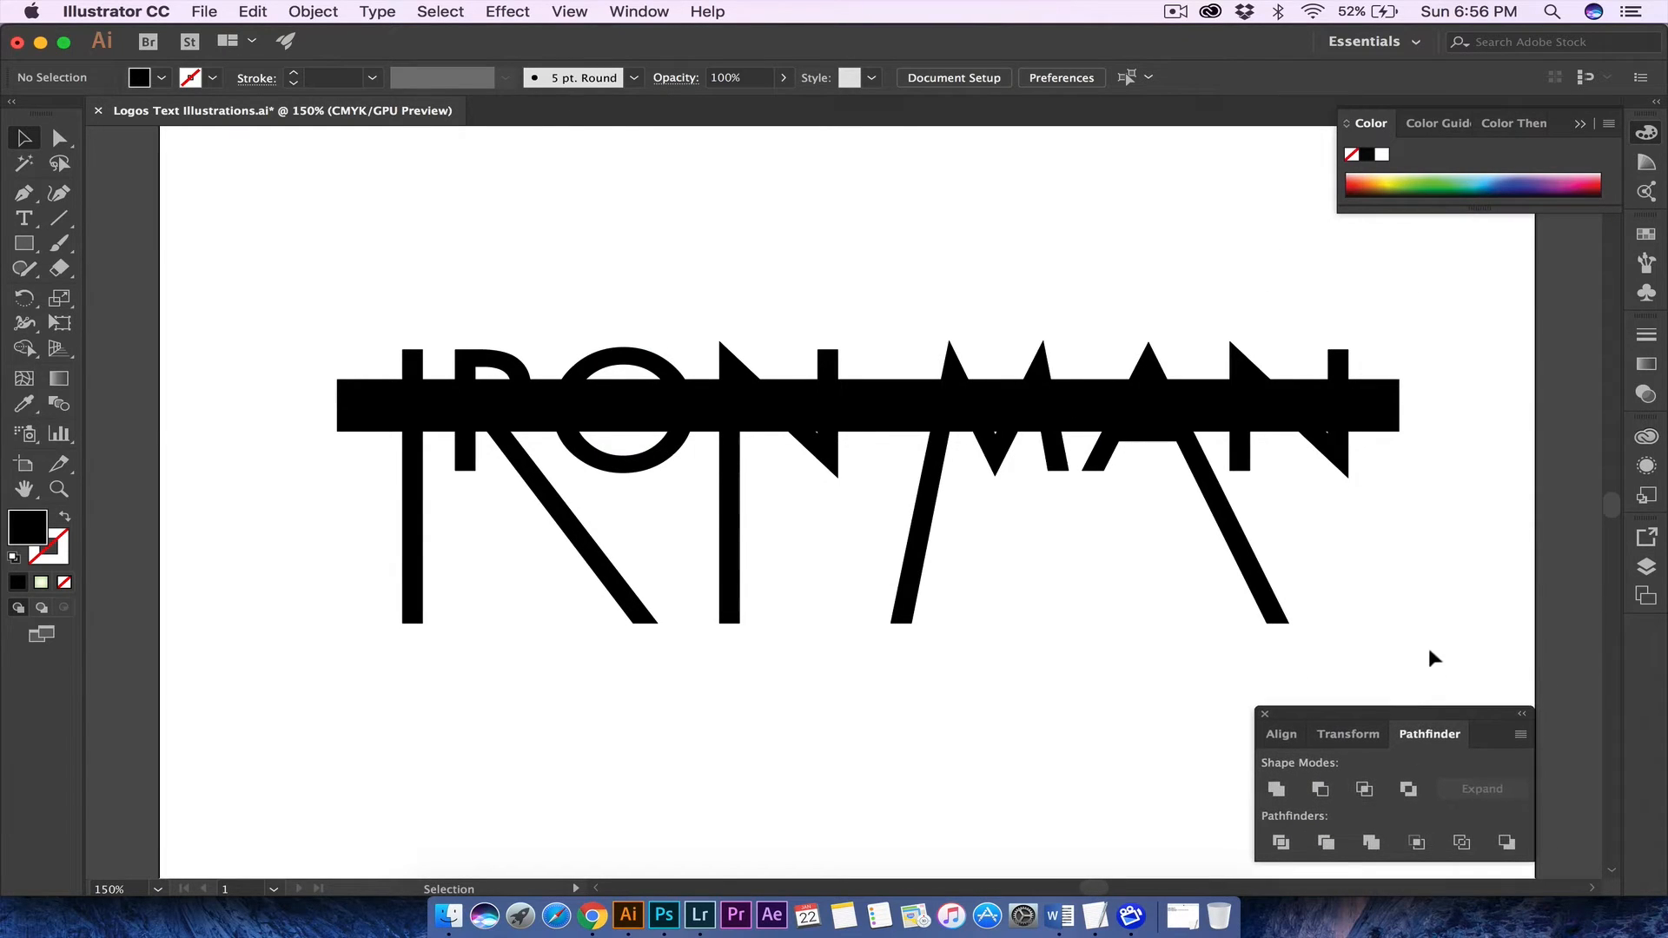
- Apply Exclude to the bar and the lettering together to knock out their overlaps, and deselect the result
{"action": "left_click_drag", "start_coordinate": [332, 316], "coordinate": [1429, 528]}
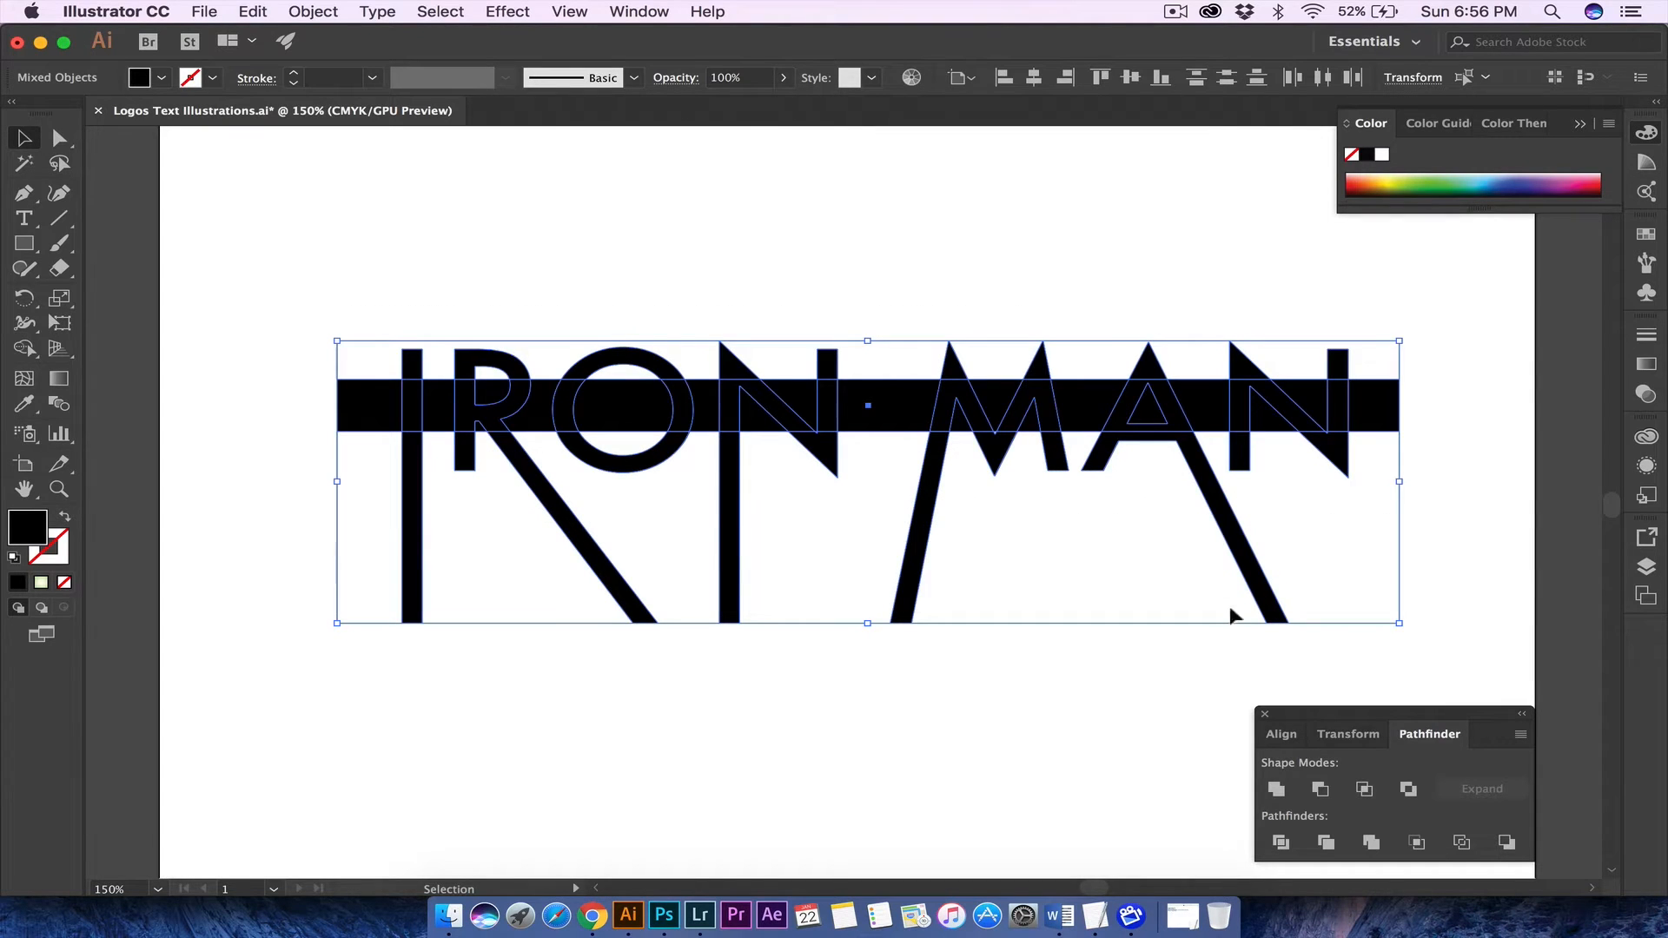
{"action": "left_click", "coordinate": [1409, 788]}
{"action": "left_click", "coordinate": [800, 661]}
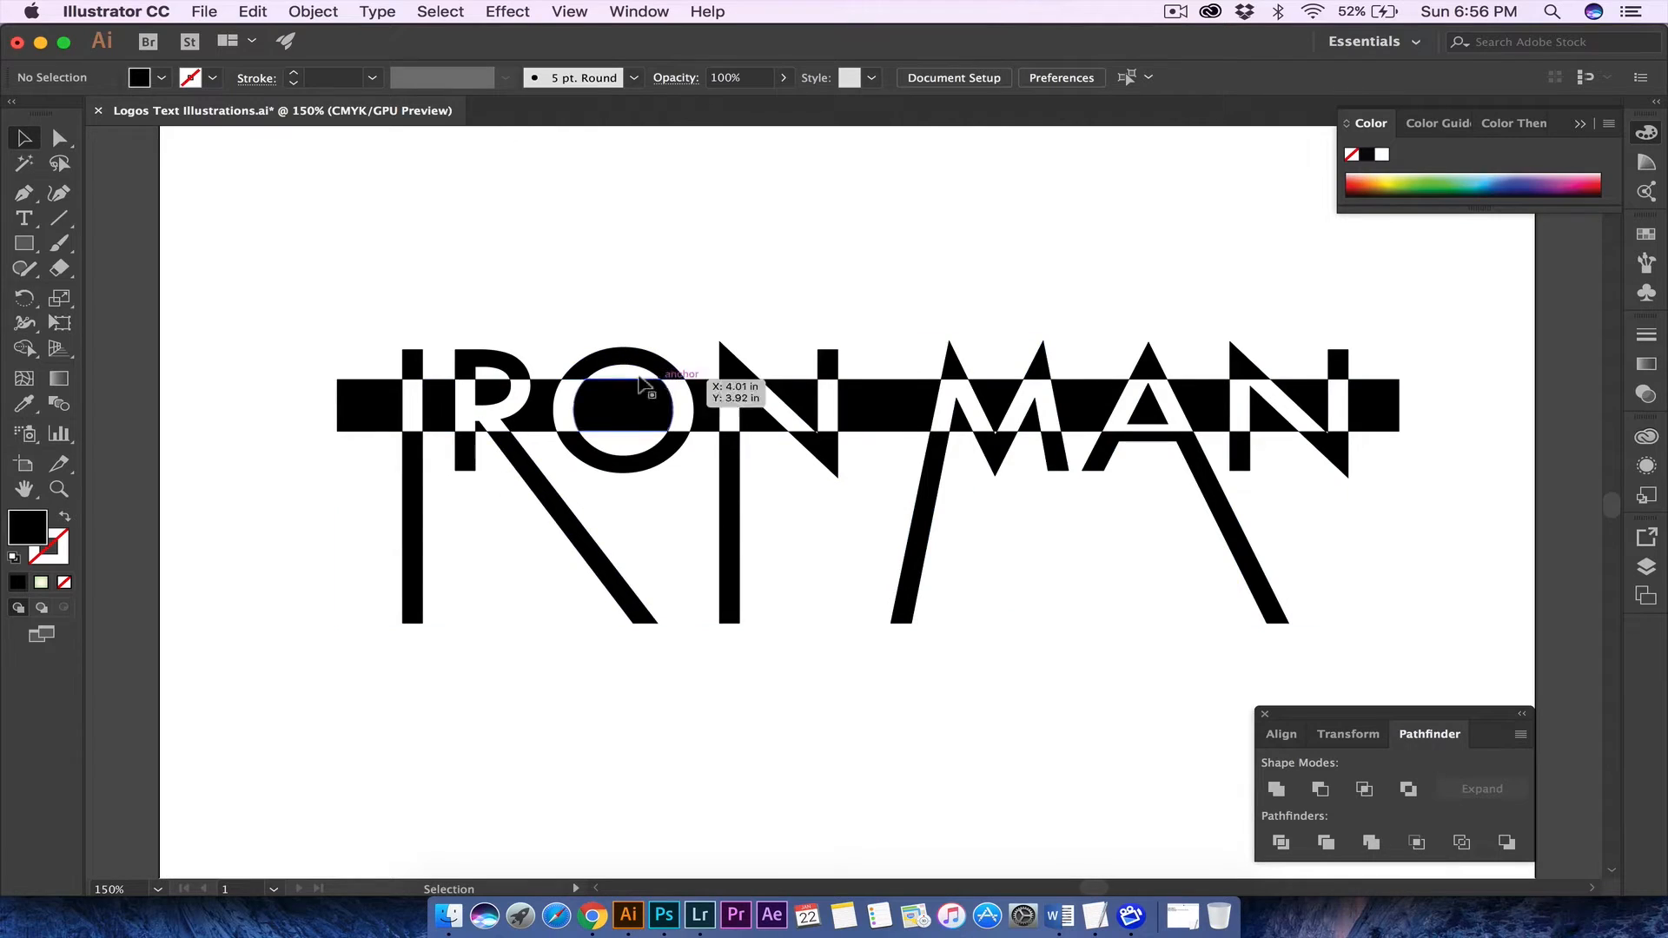
- Ungroup the excluded artwork and delete all the bar pieces running through the letters
{"action": "left_click", "coordinate": [527, 423]}
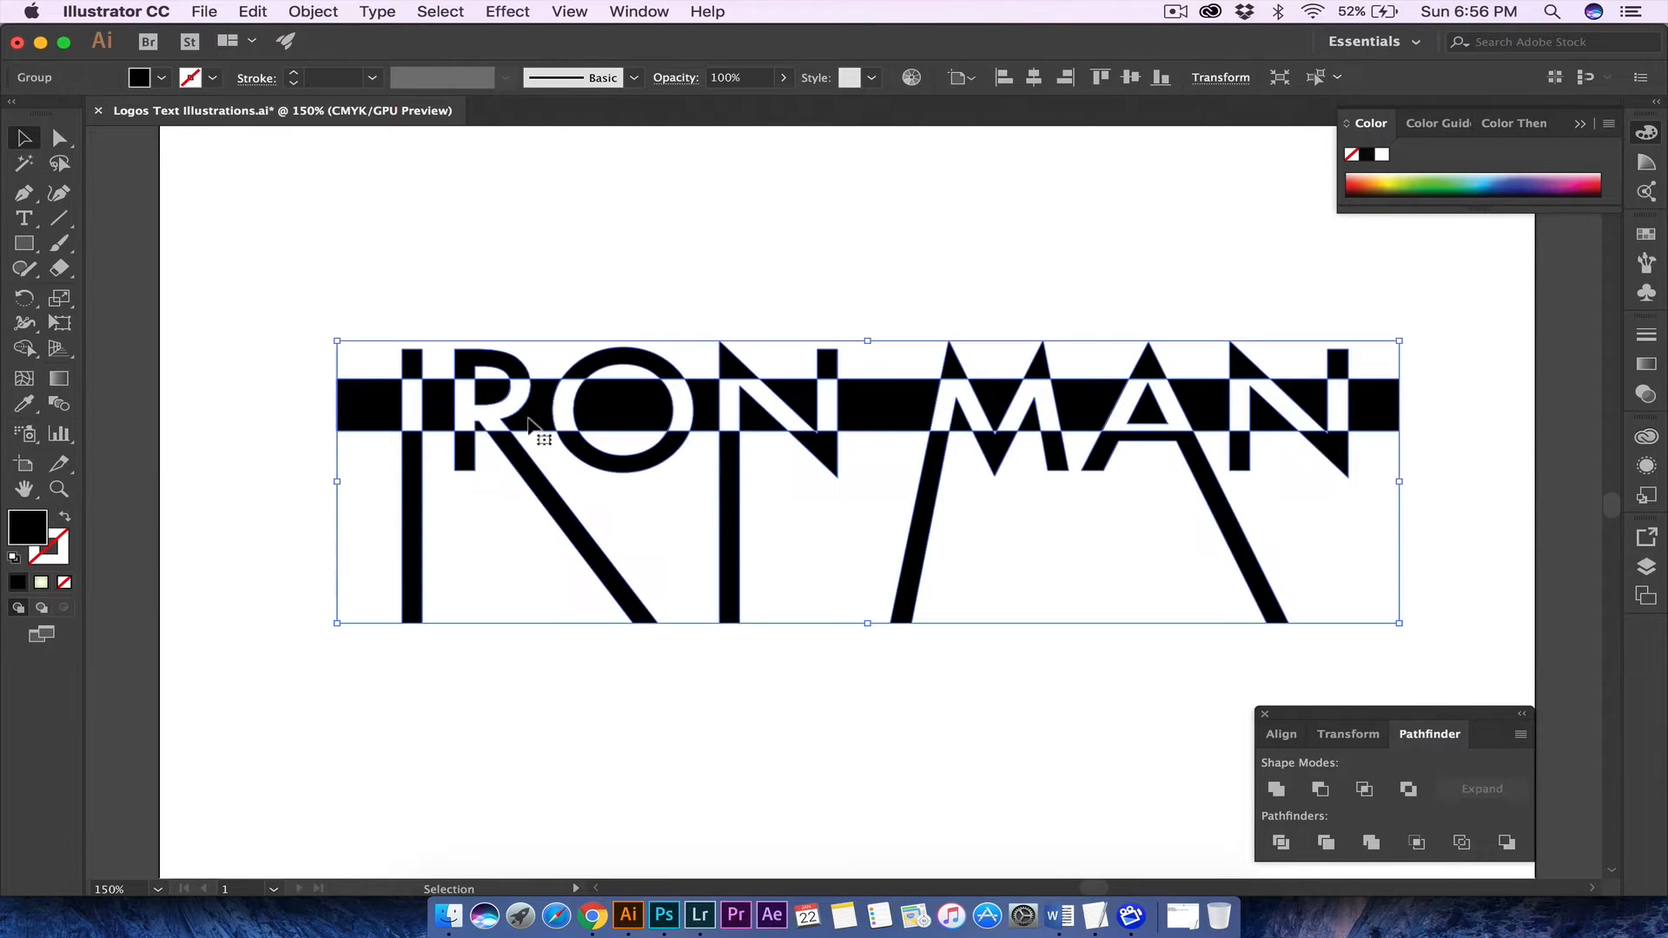
{"action": "right_click", "coordinate": [529, 423]}
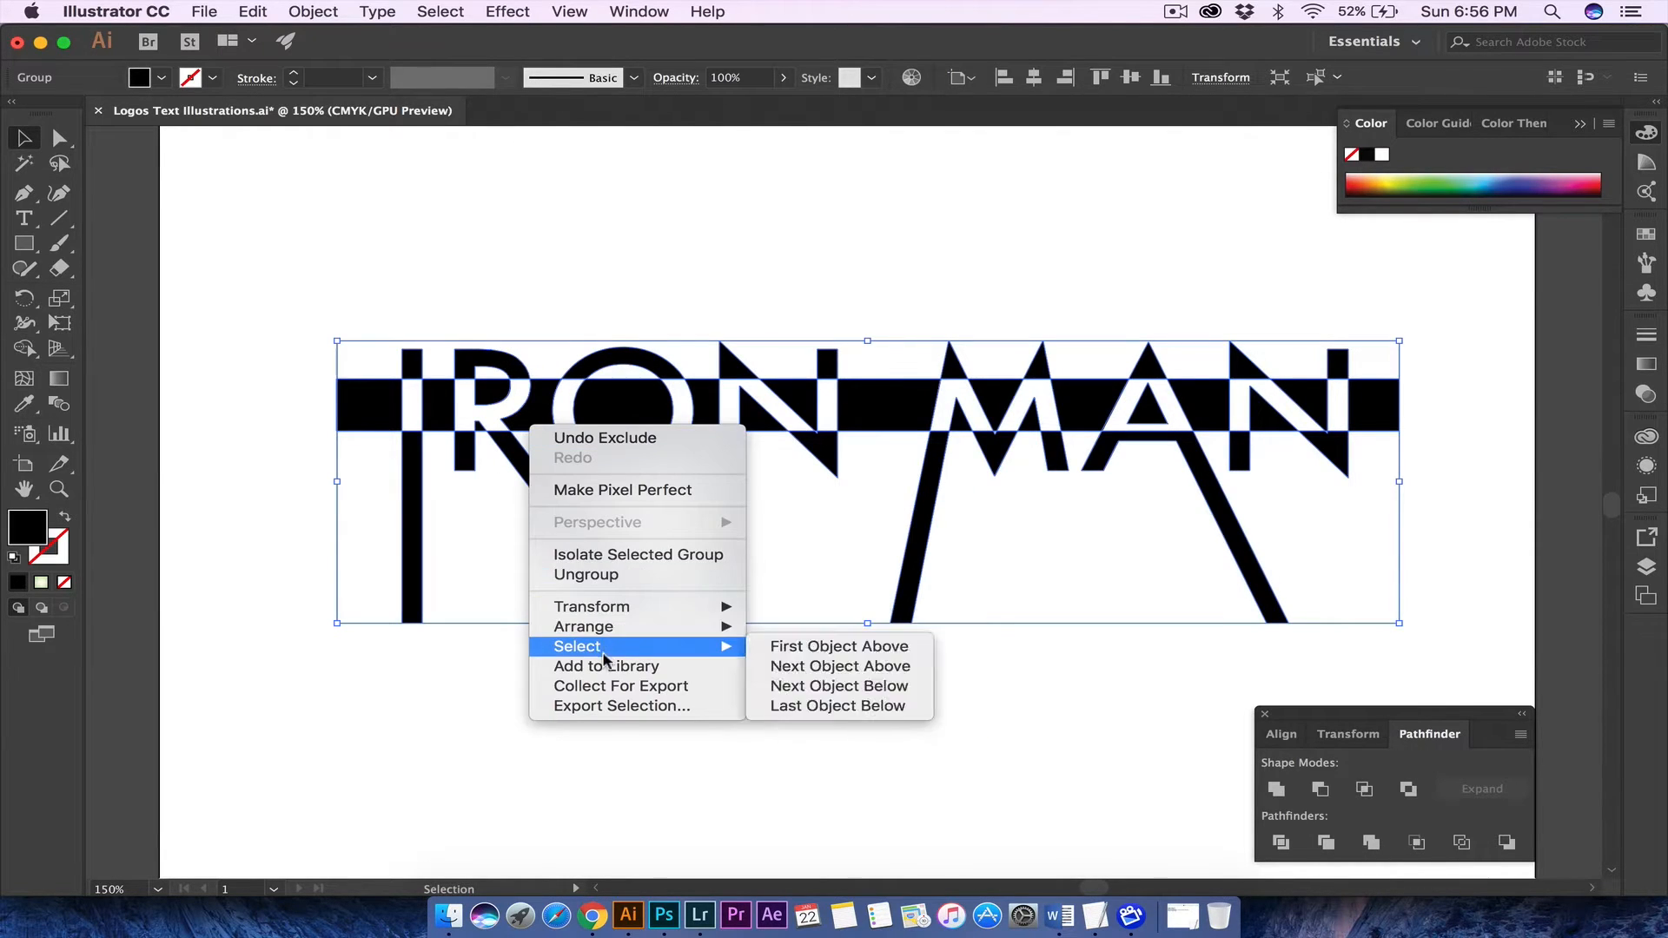
{"action": "left_click", "coordinate": [616, 574]}
{"action": "left_click", "coordinate": [360, 401]}
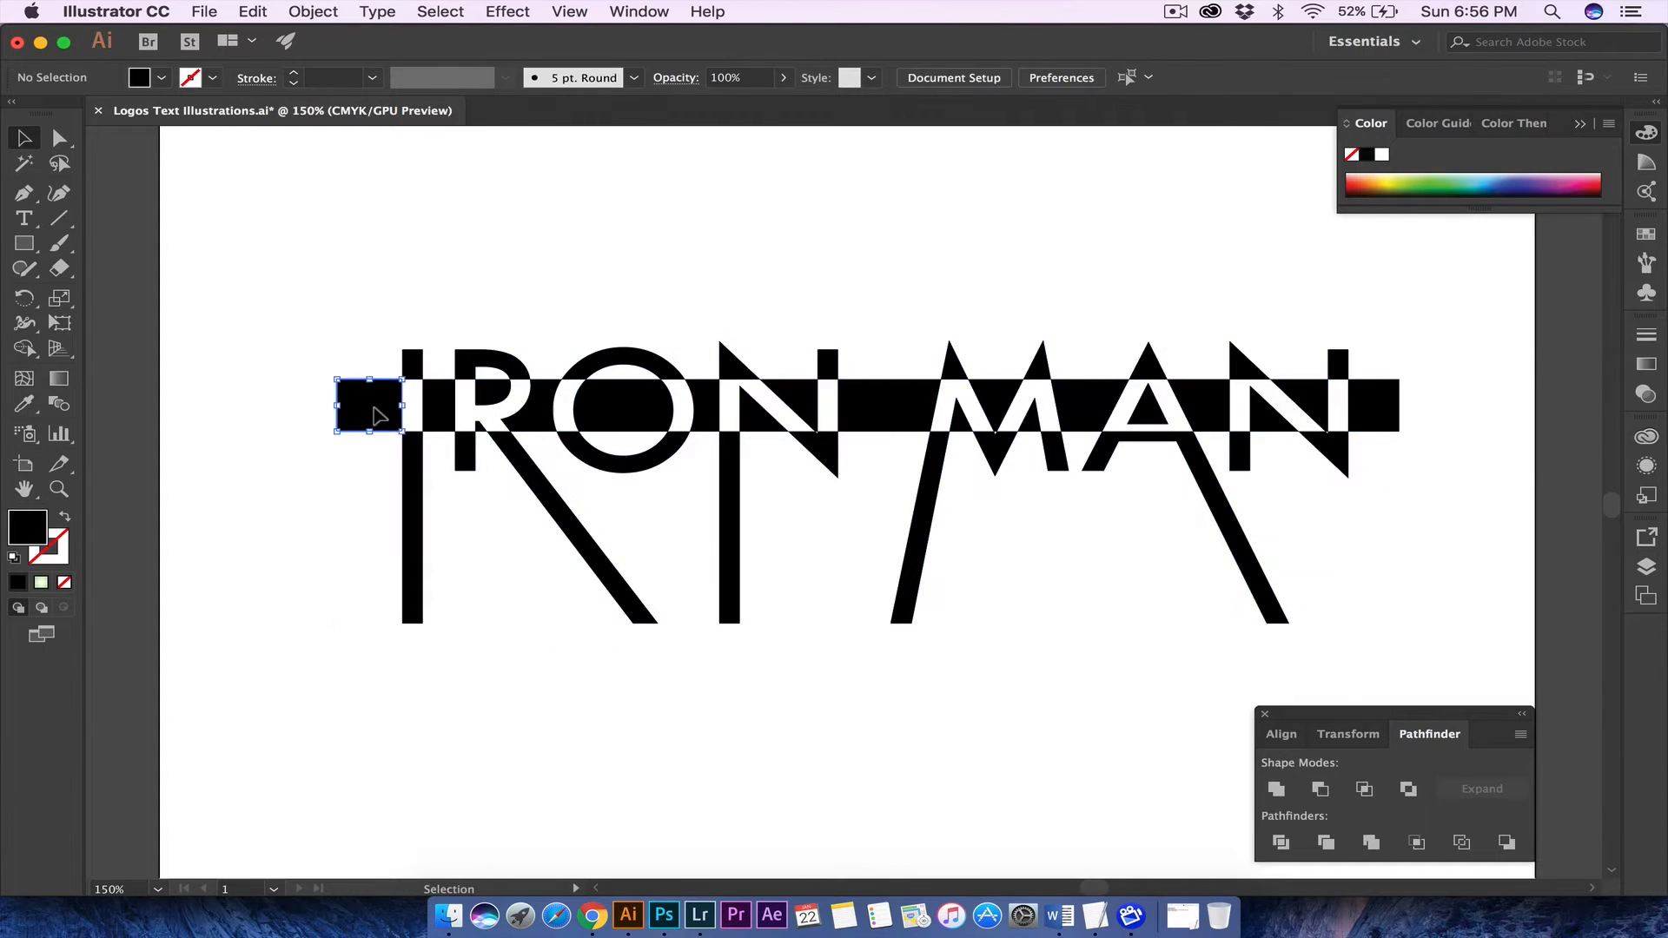
{"action": "left_click", "coordinate": [437, 404]}
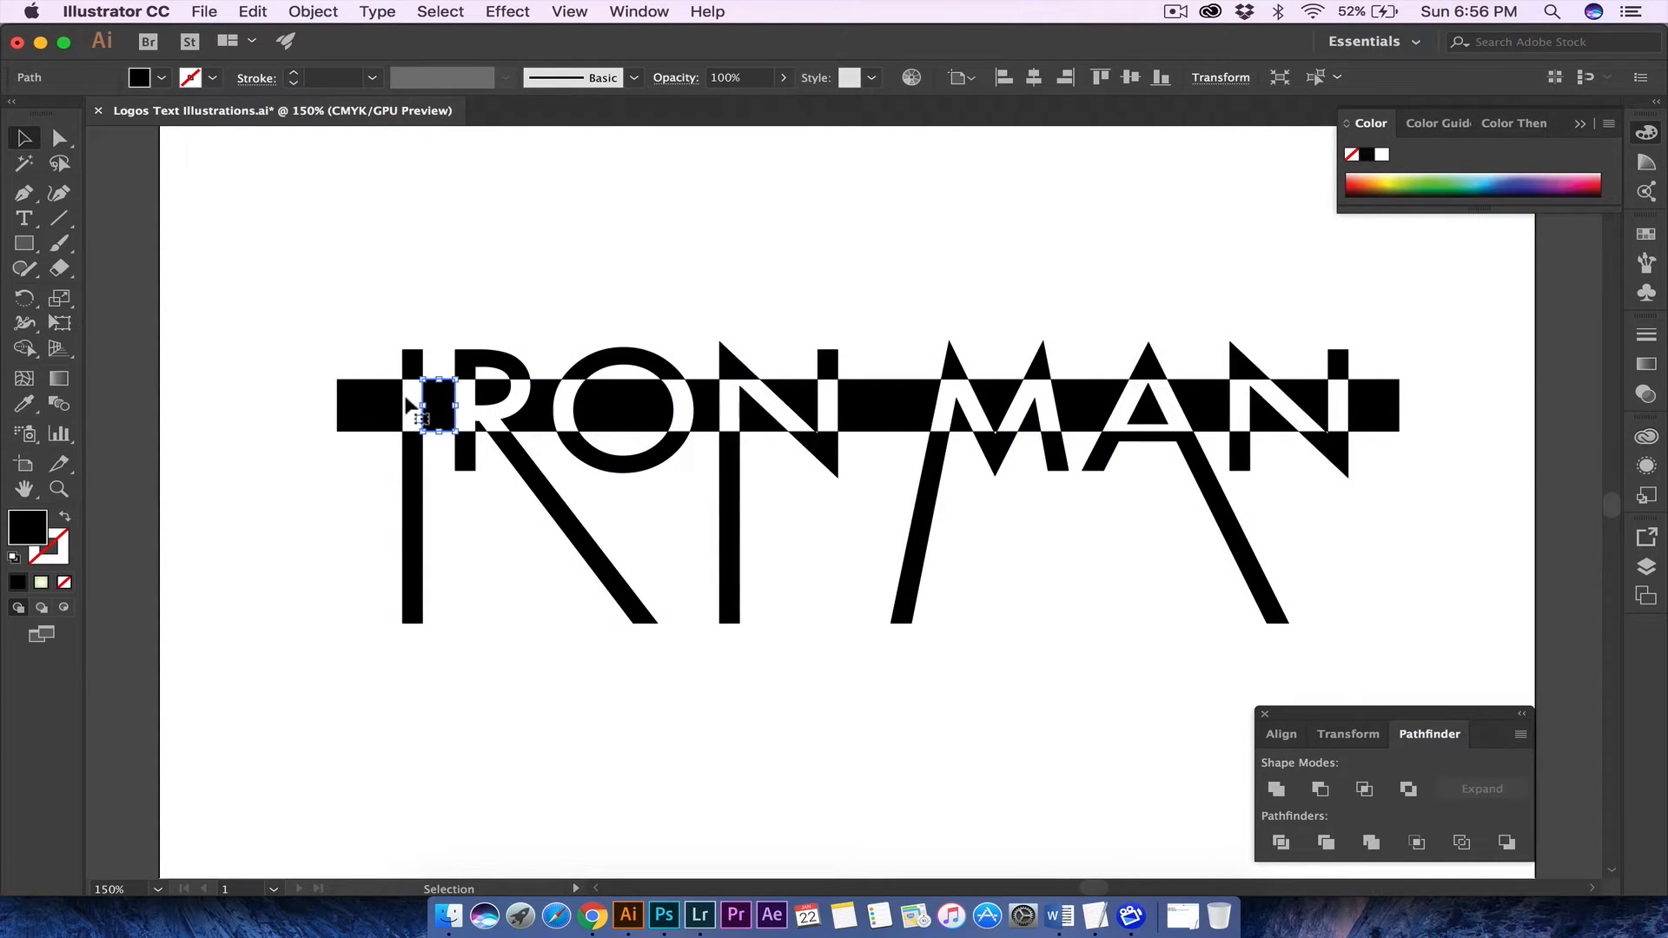
{"action": "left_click_drag", "start_coordinate": [295, 409], "coordinate": [1395, 404]}
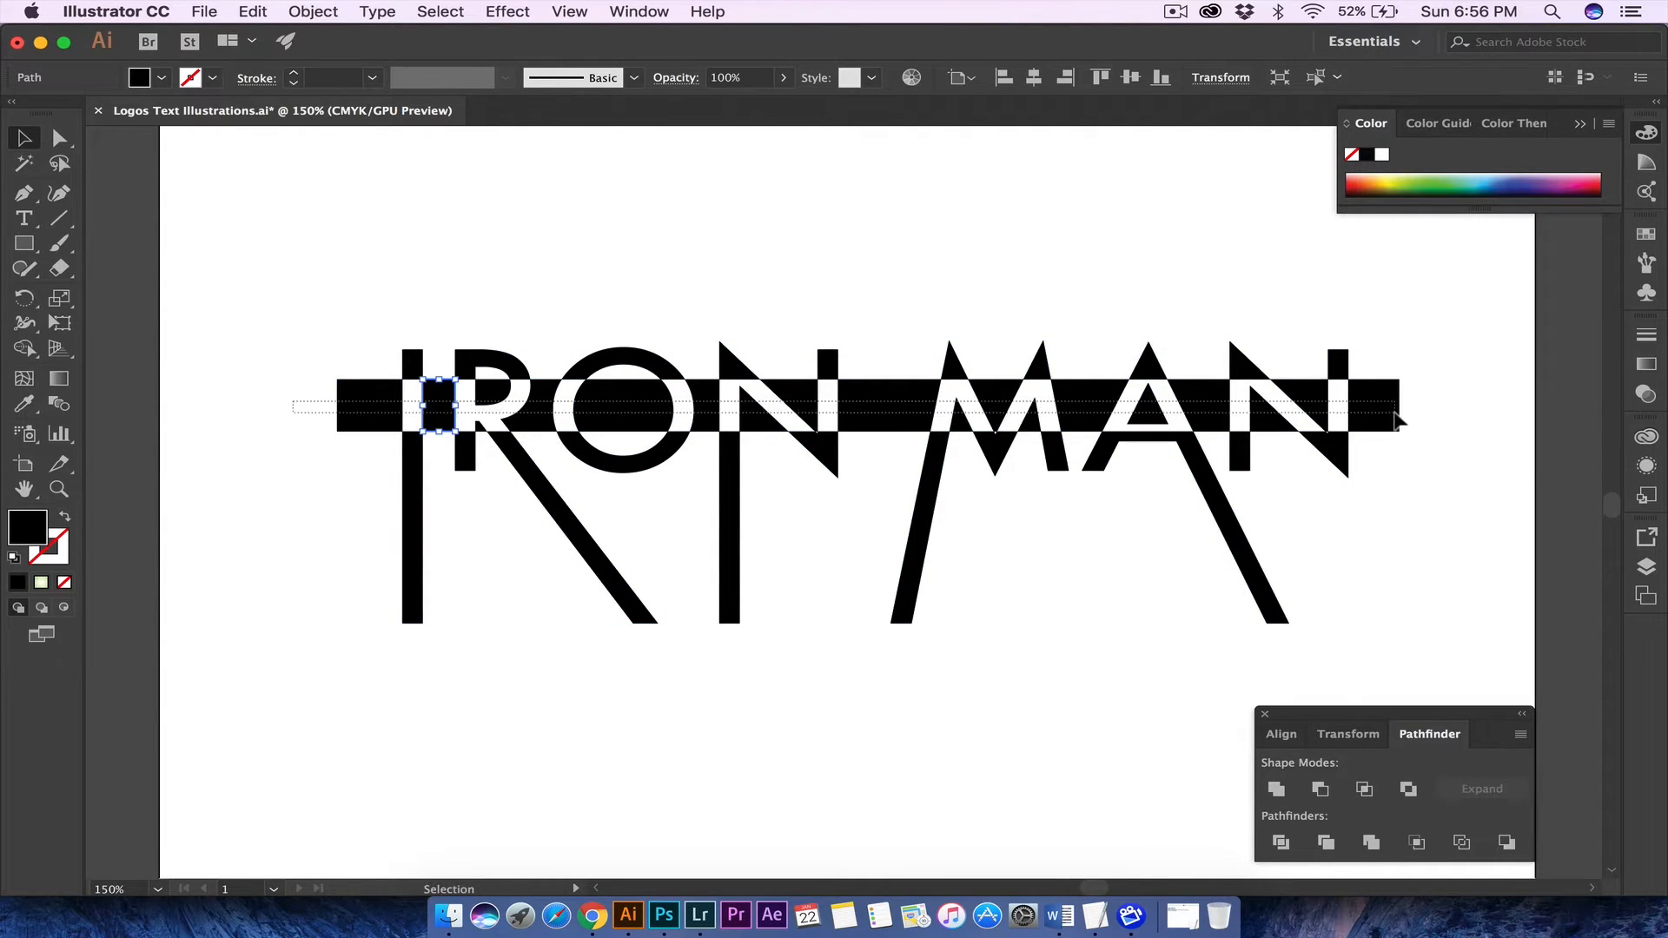
{"action": "key", "text": "Delete"}
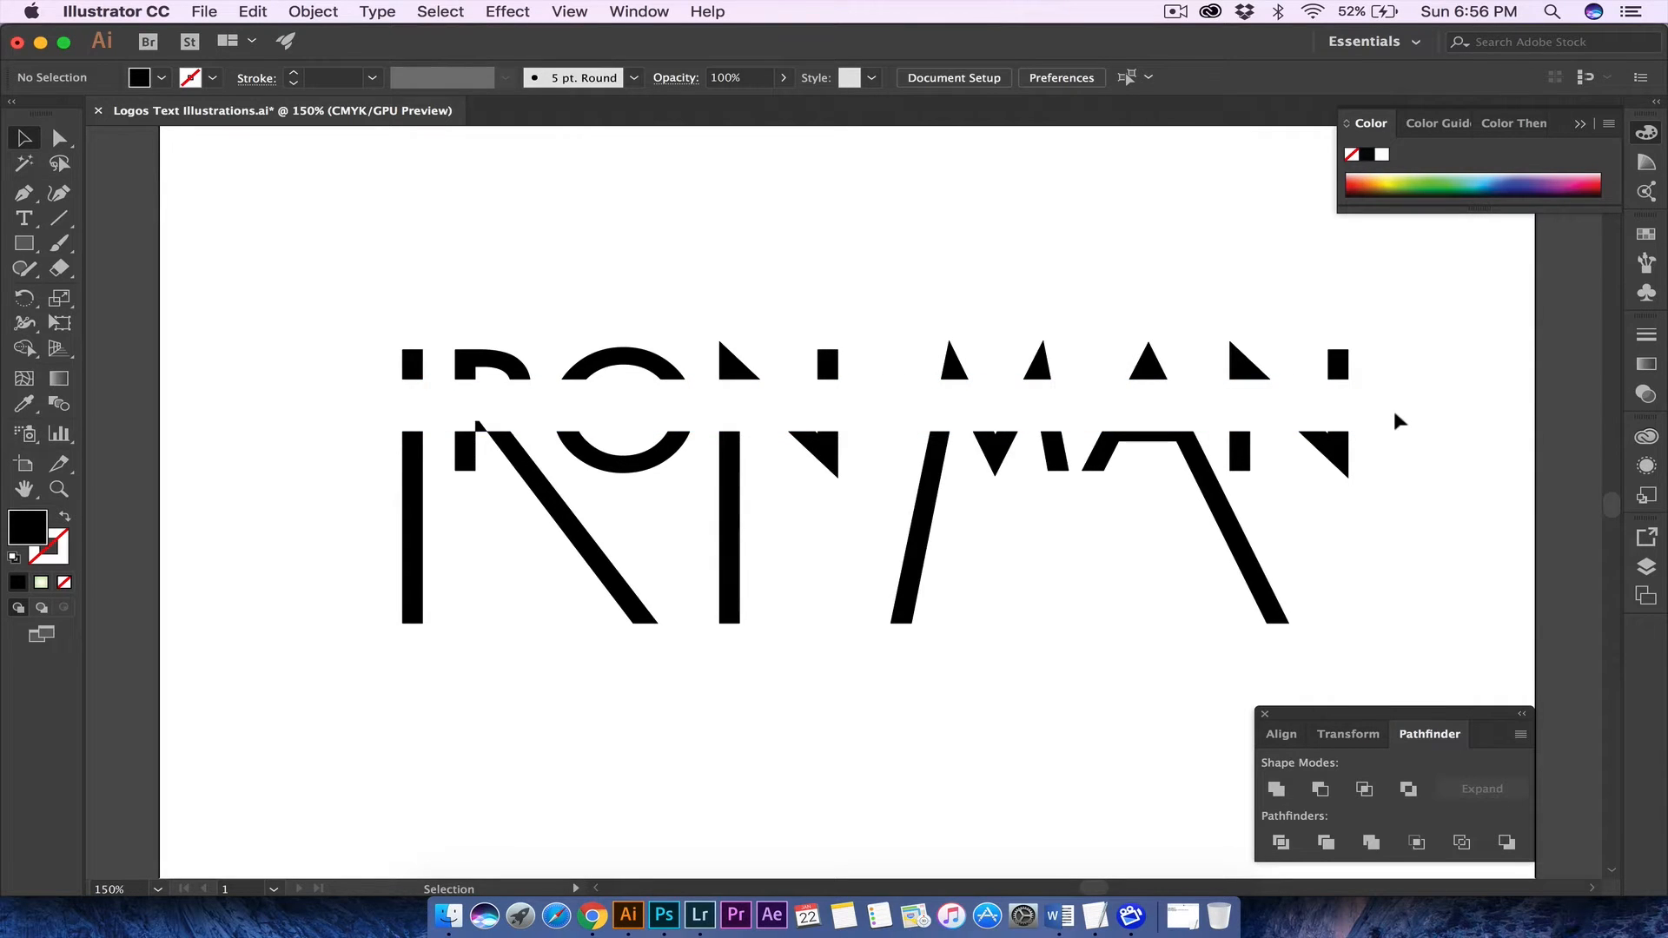
- Undo the deletion, the ungrouping and the Exclude to restore the separate bar and lettering, and deselect everything
{"action": "key", "text": "super+z"}
{"action": "key", "text": "super+z"}
{"action": "key", "text": "super+z"}
{"action": "key", "text": "super+z"}
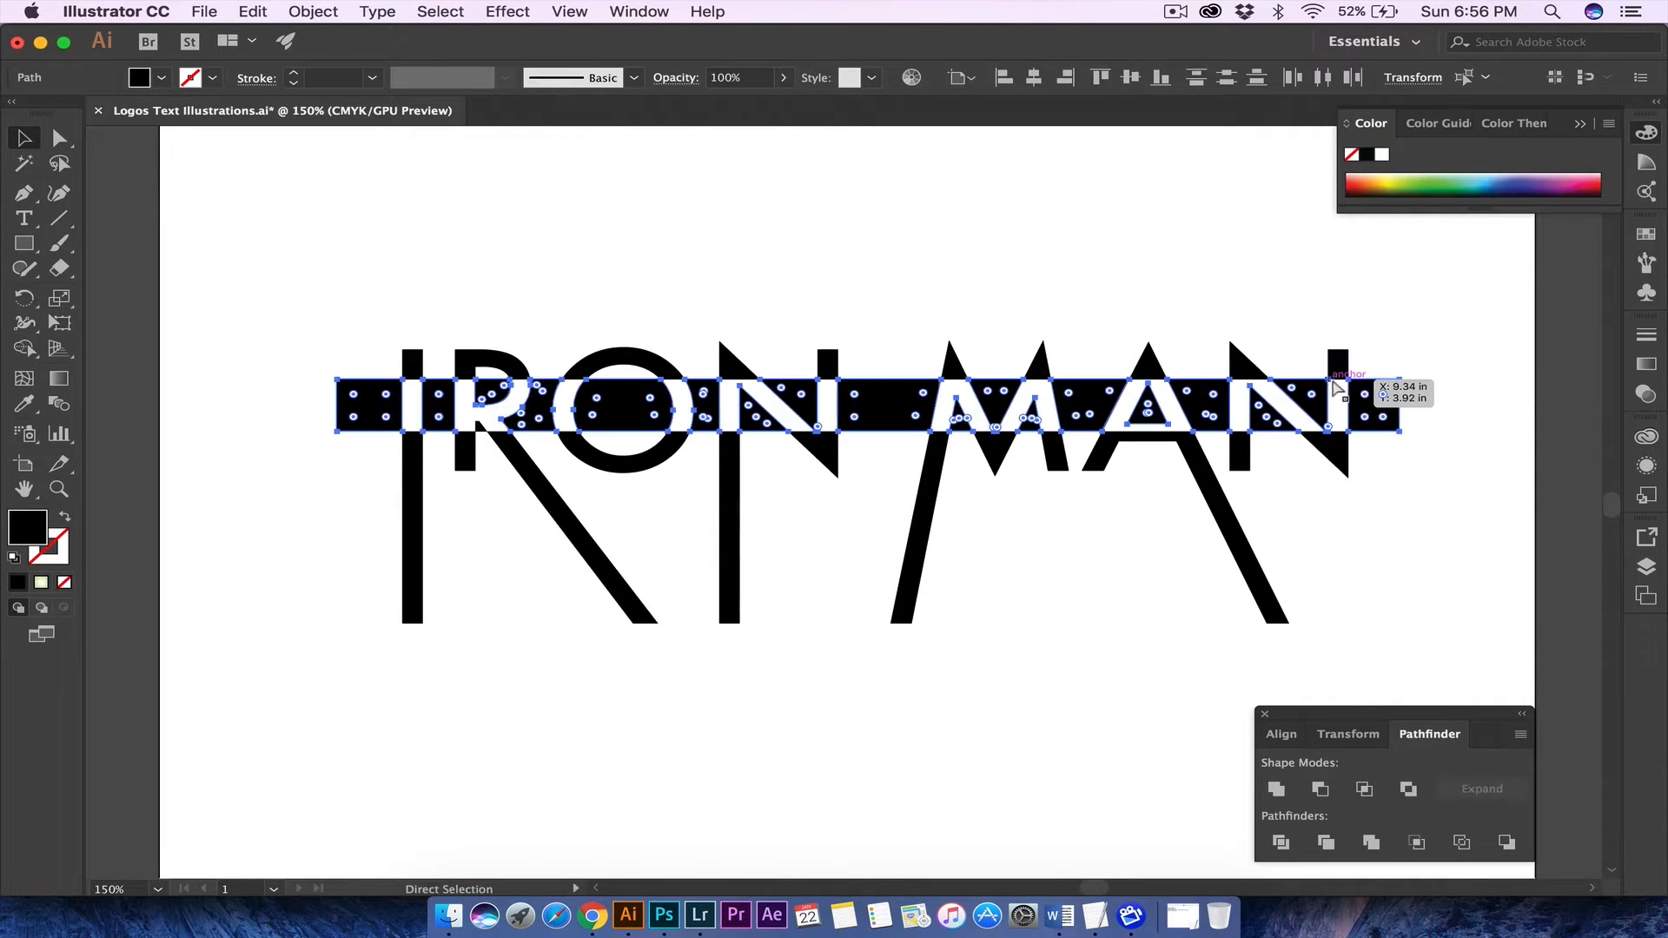
{"action": "key", "text": "v"}
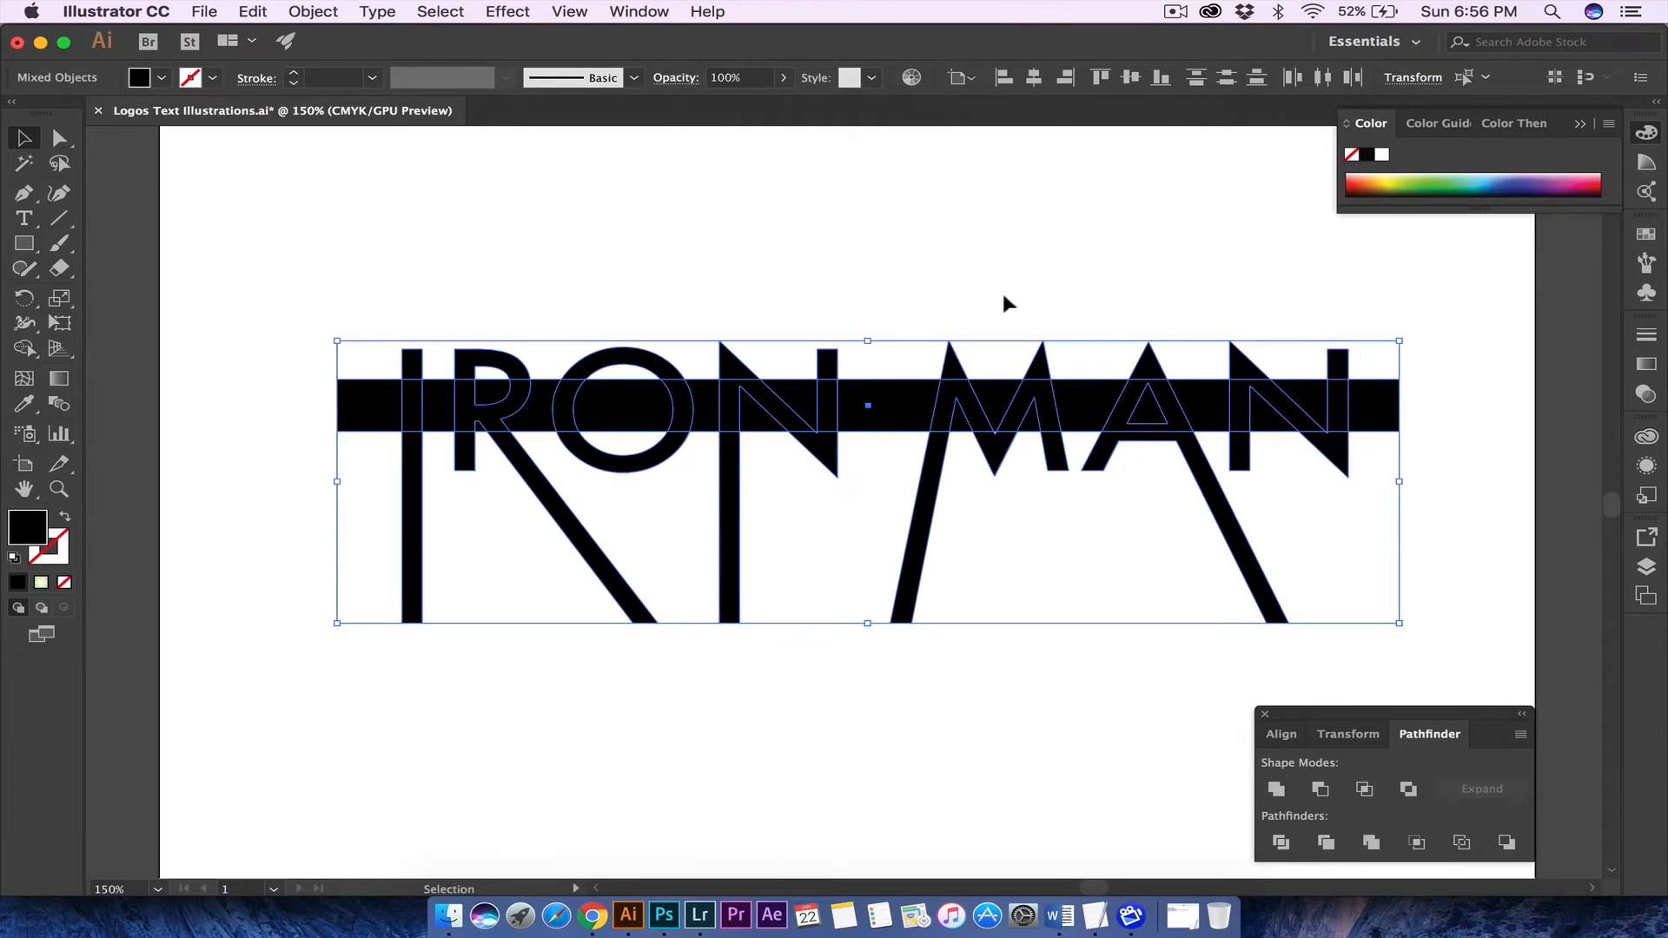
{"action": "left_click", "coordinate": [788, 220]}
- Duplicate the IRON MAN lettering without the bar straight down below the original and select the copy
{"action": "left_click", "coordinate": [405, 407]}
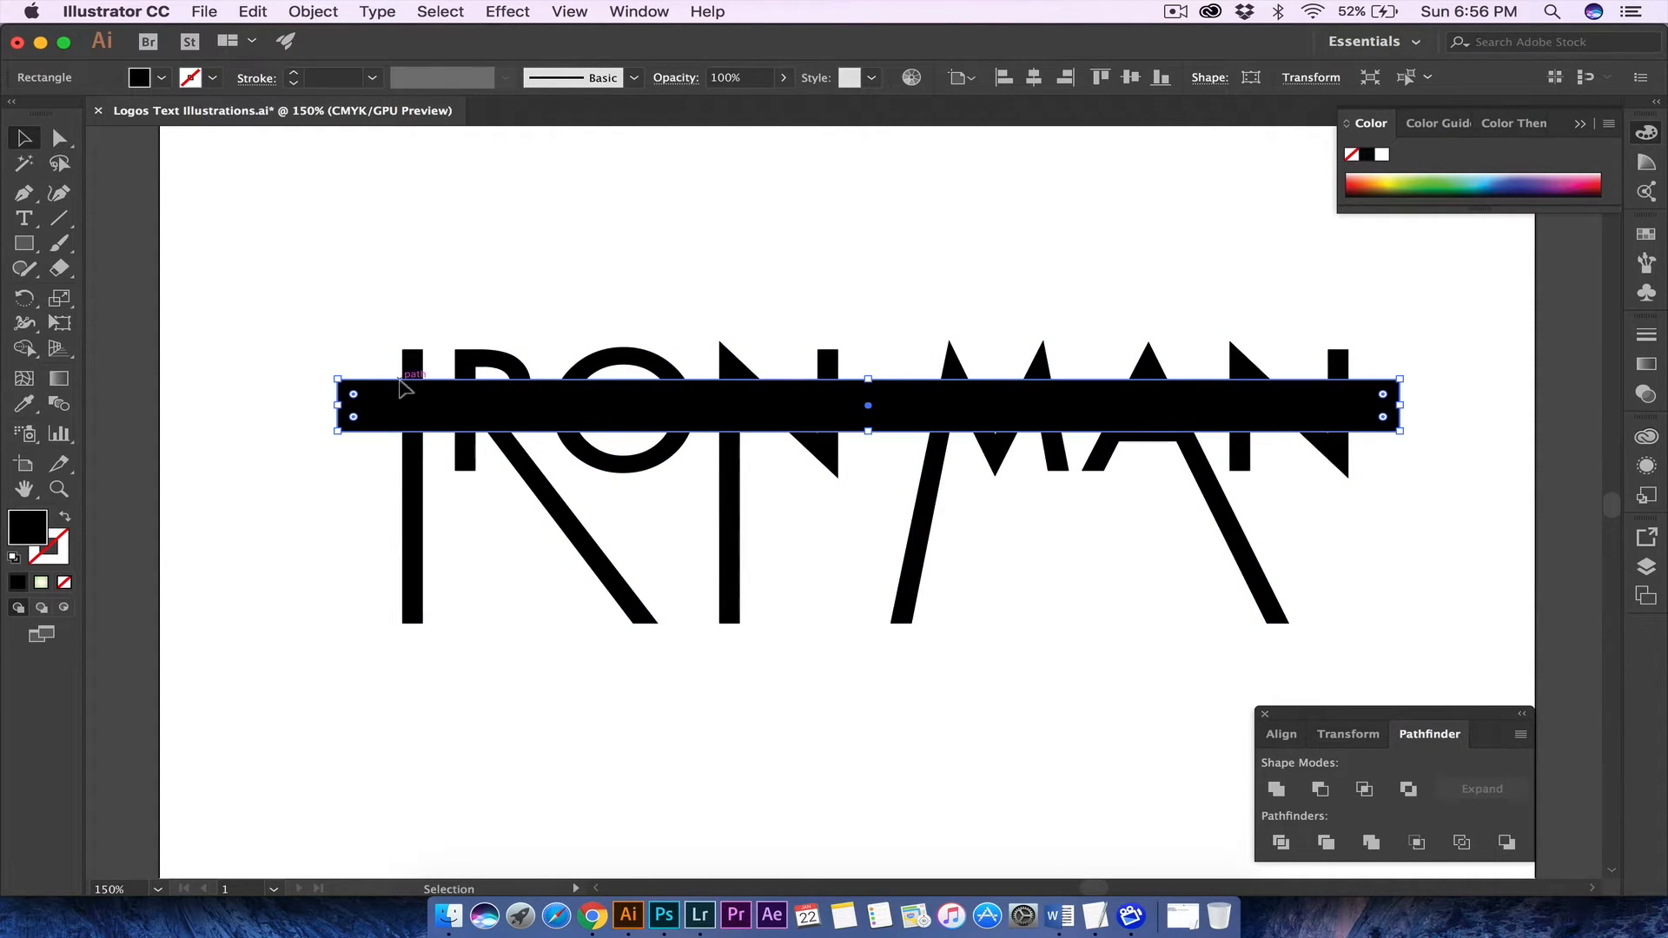
{"action": "left_click", "coordinate": [417, 359]}
{"action": "scroll", "coordinate": [417, 359], "scroll_direction": "down", "scroll_amount": 3}
{"action": "scroll", "coordinate": [416, 360], "scroll_direction": "right", "scroll_amount": 2}
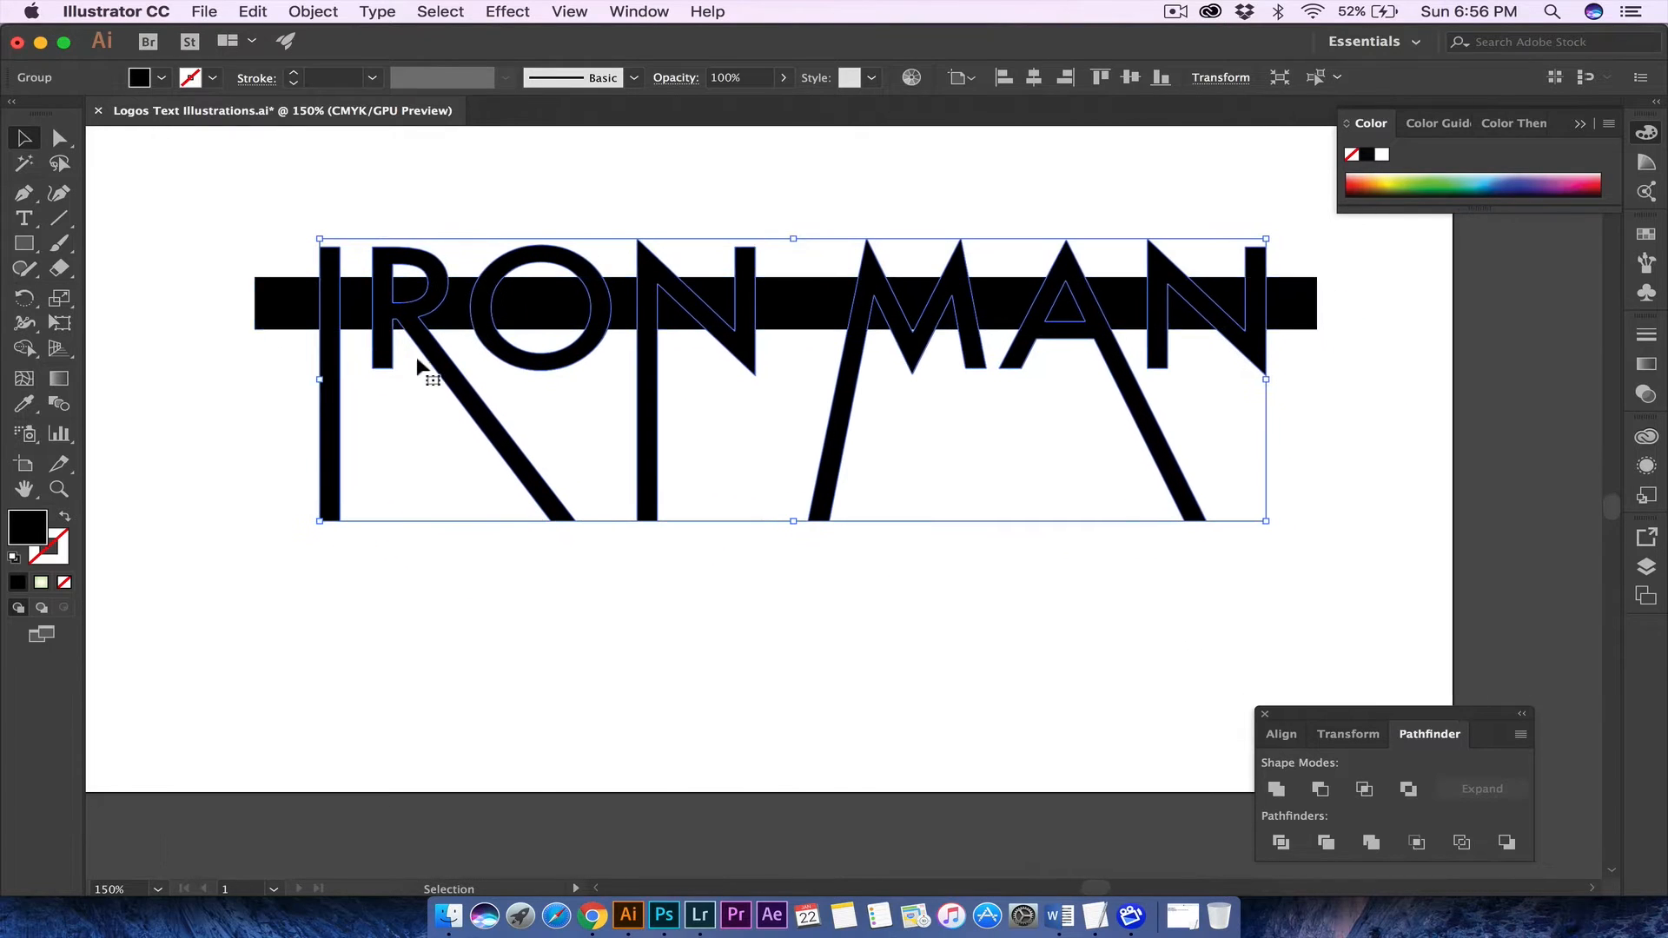
{"action": "scroll", "coordinate": [416, 360], "scroll_direction": "up", "scroll_amount": 2}
{"action": "scroll", "coordinate": [419, 362], "scroll_direction": "right", "scroll_amount": 1}
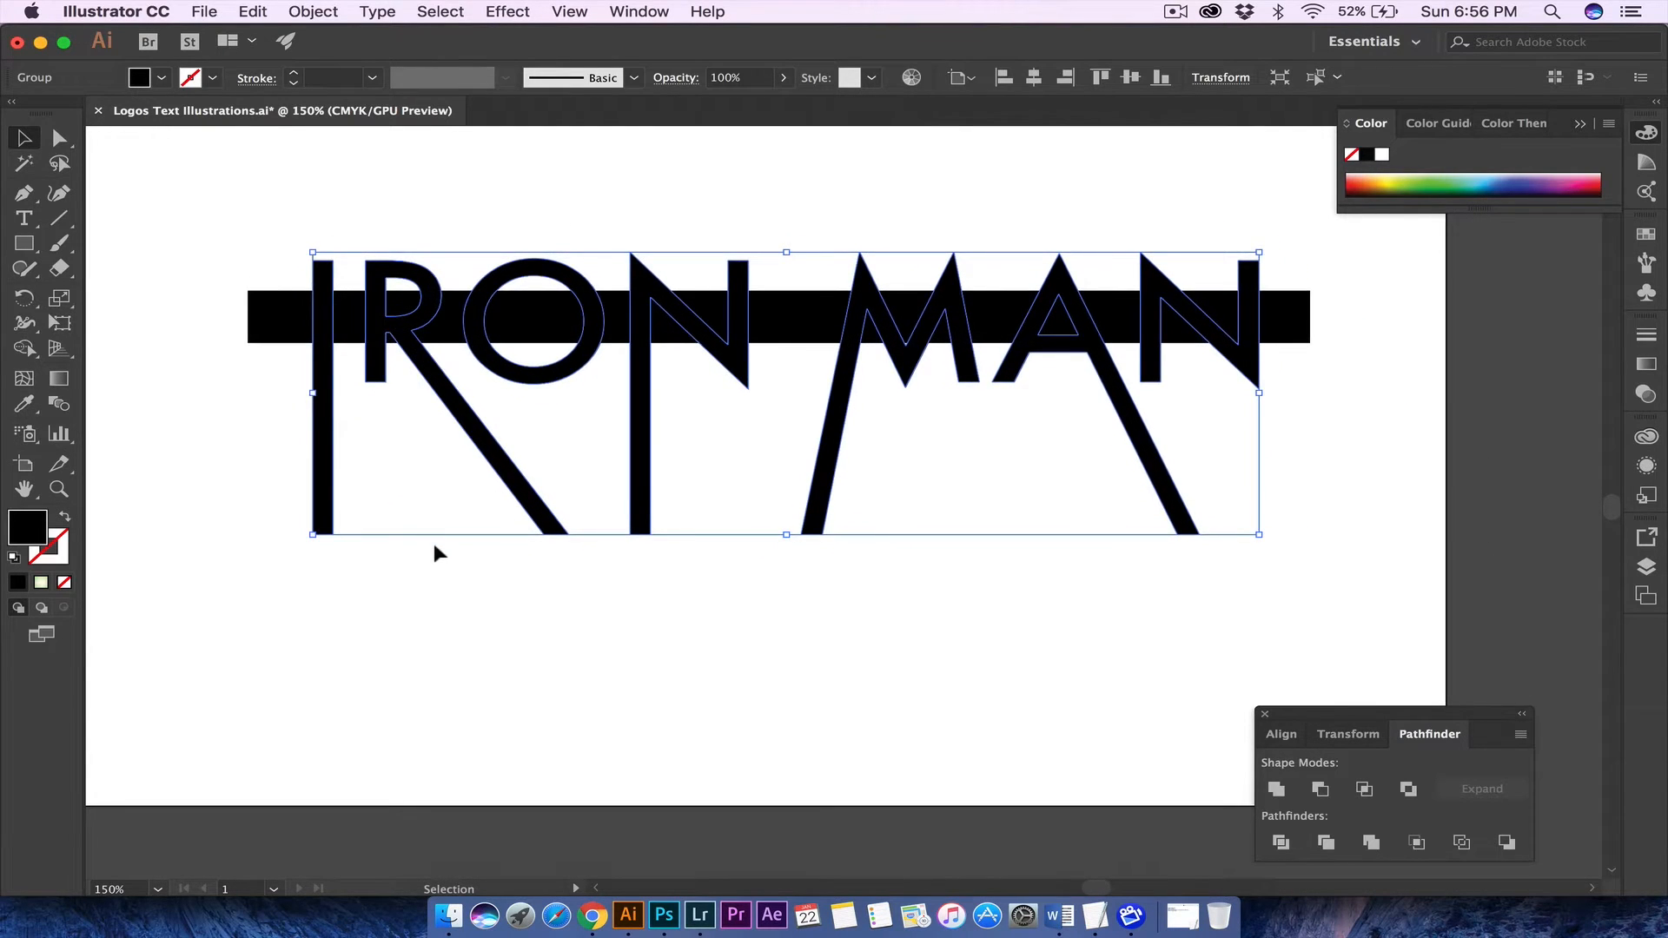
{"action": "scroll", "coordinate": [435, 546], "scroll_direction": "down", "scroll_amount": 2}
{"action": "scroll", "coordinate": [435, 546], "scroll_direction": "right", "scroll_amount": 2}
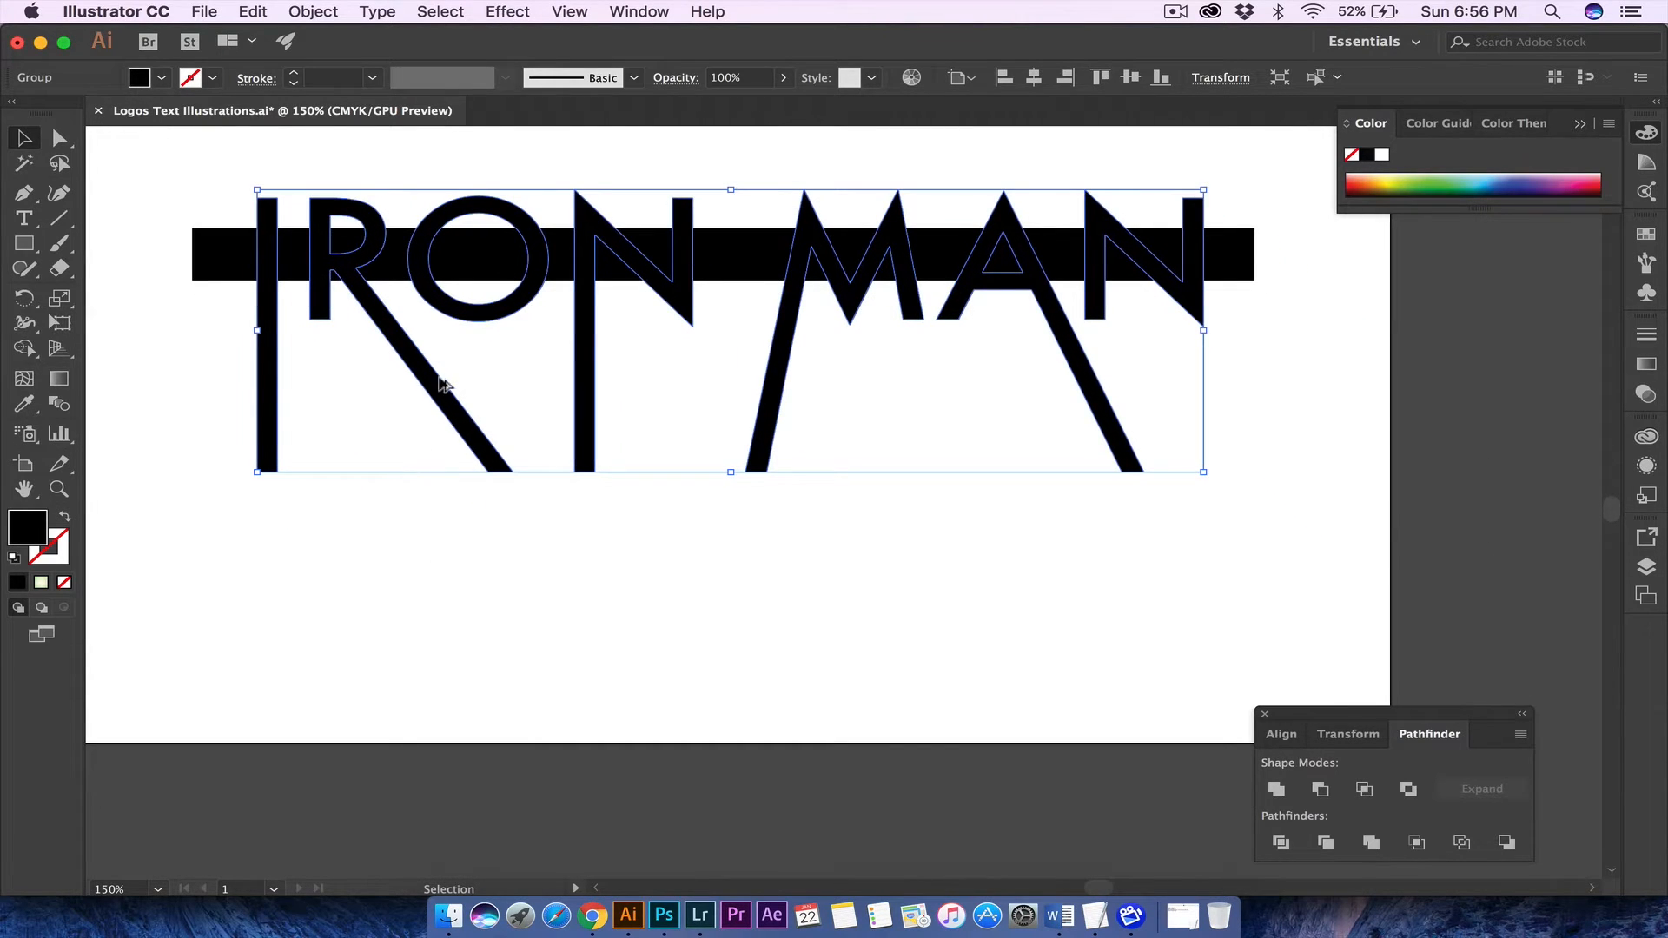
{"action": "left_click_drag", "start_coordinate": [442, 385], "coordinate": [439, 704]}
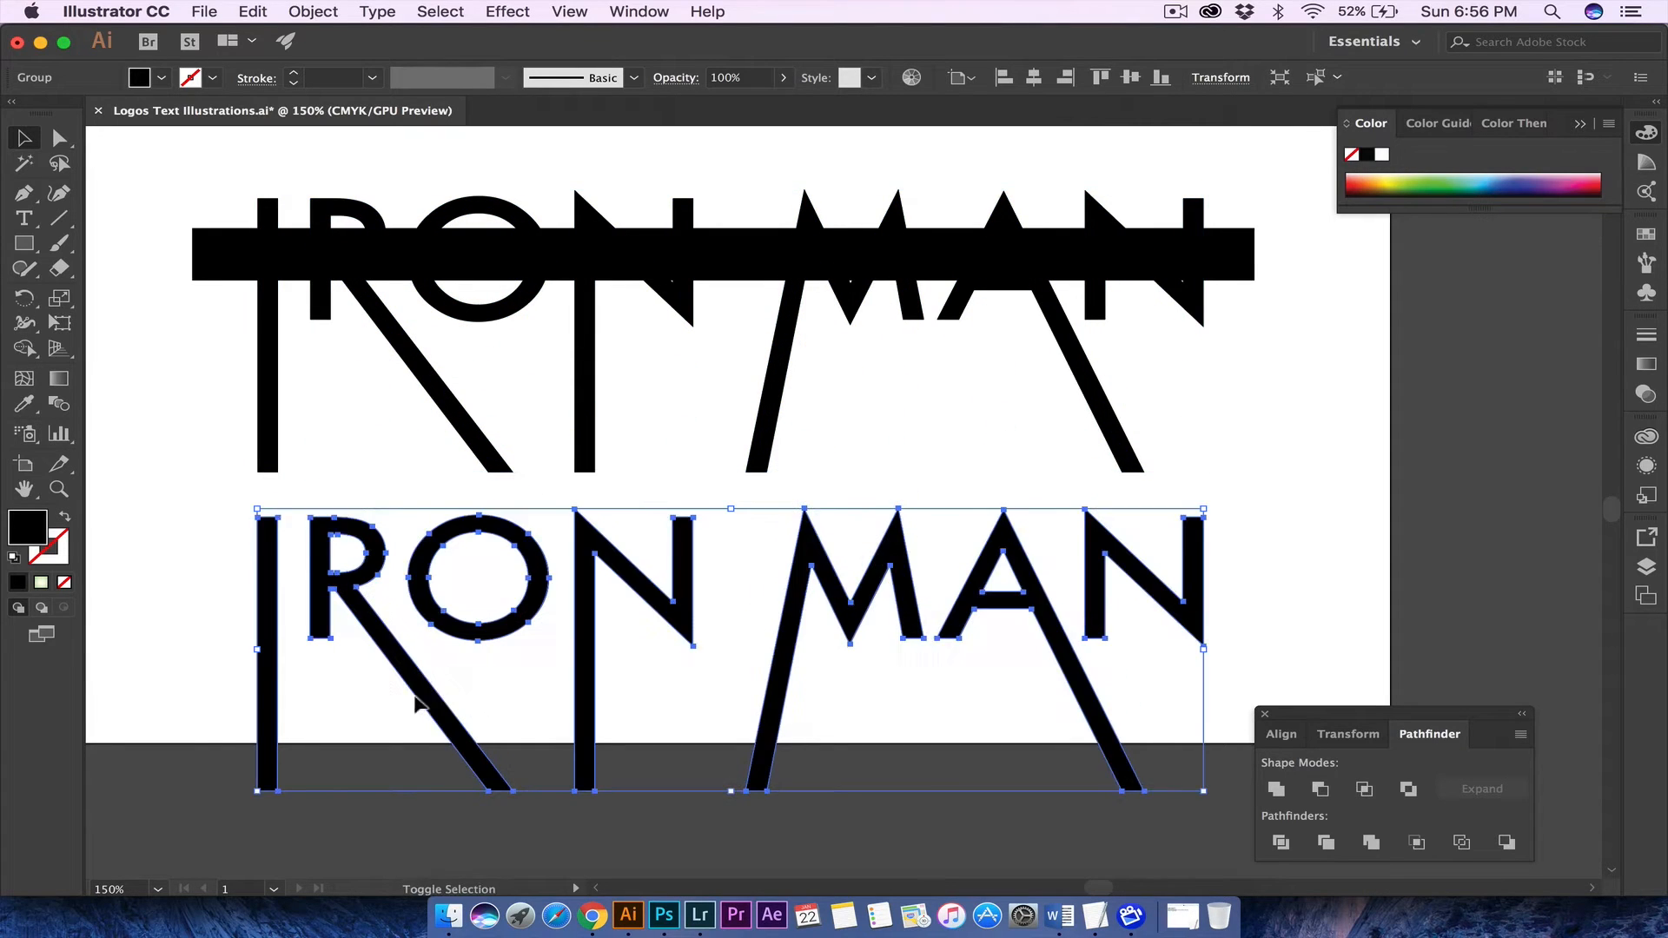
{"action": "left_click", "coordinate": [1301, 511]}
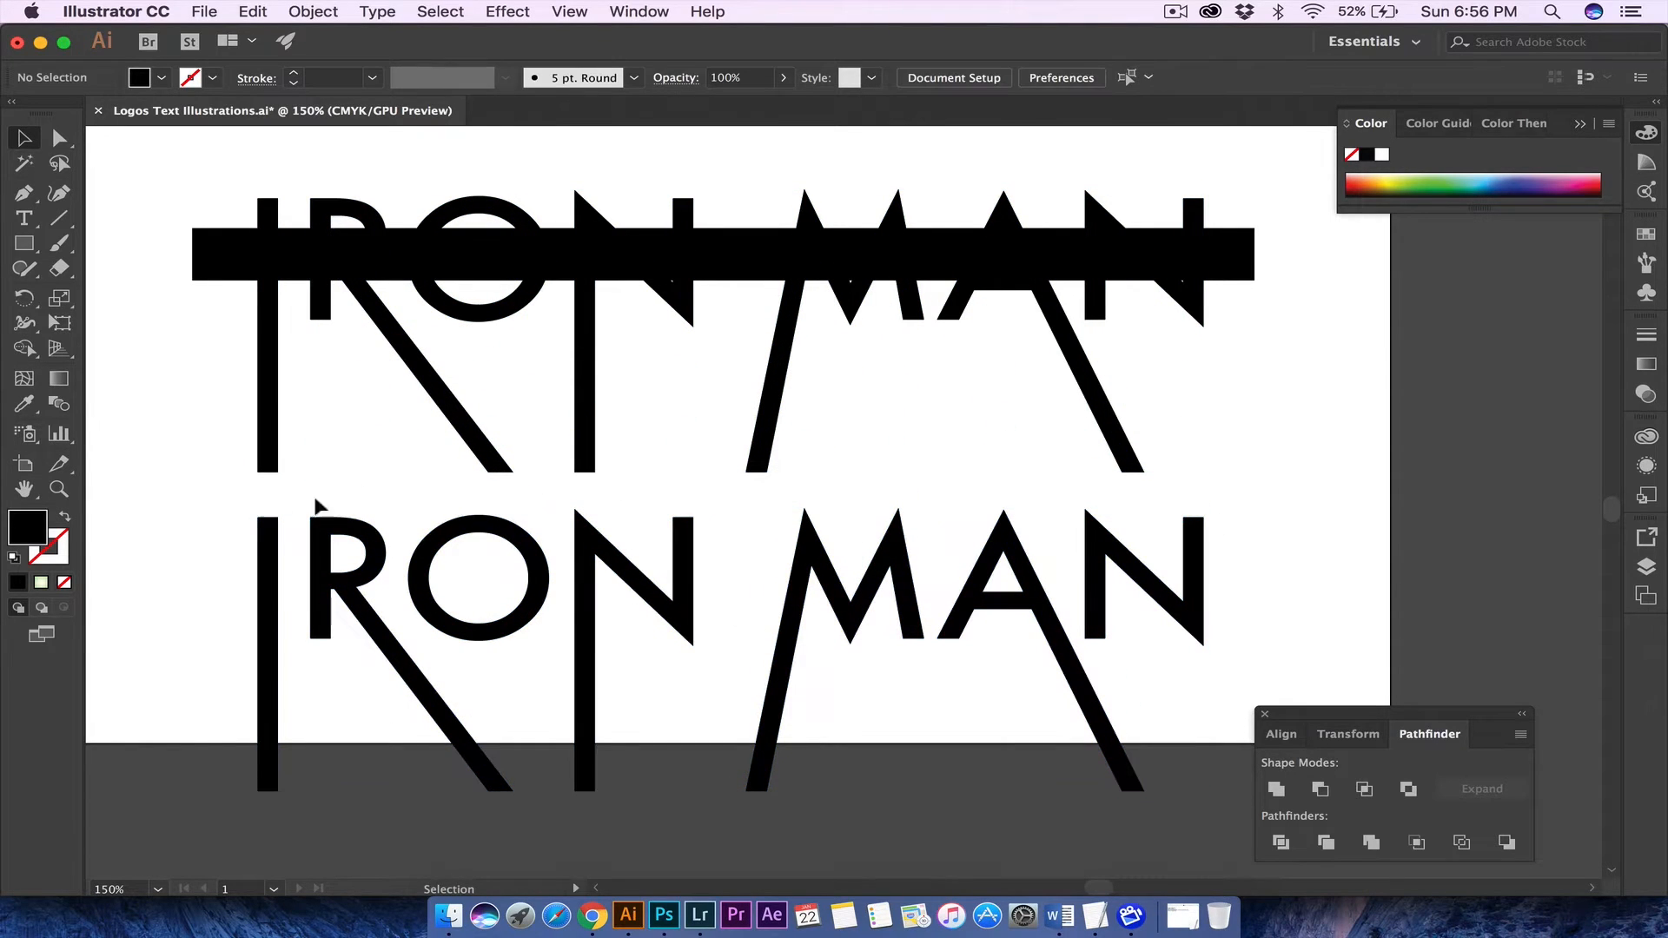
{"action": "left_click_drag", "start_coordinate": [224, 539], "coordinate": [1254, 597]}
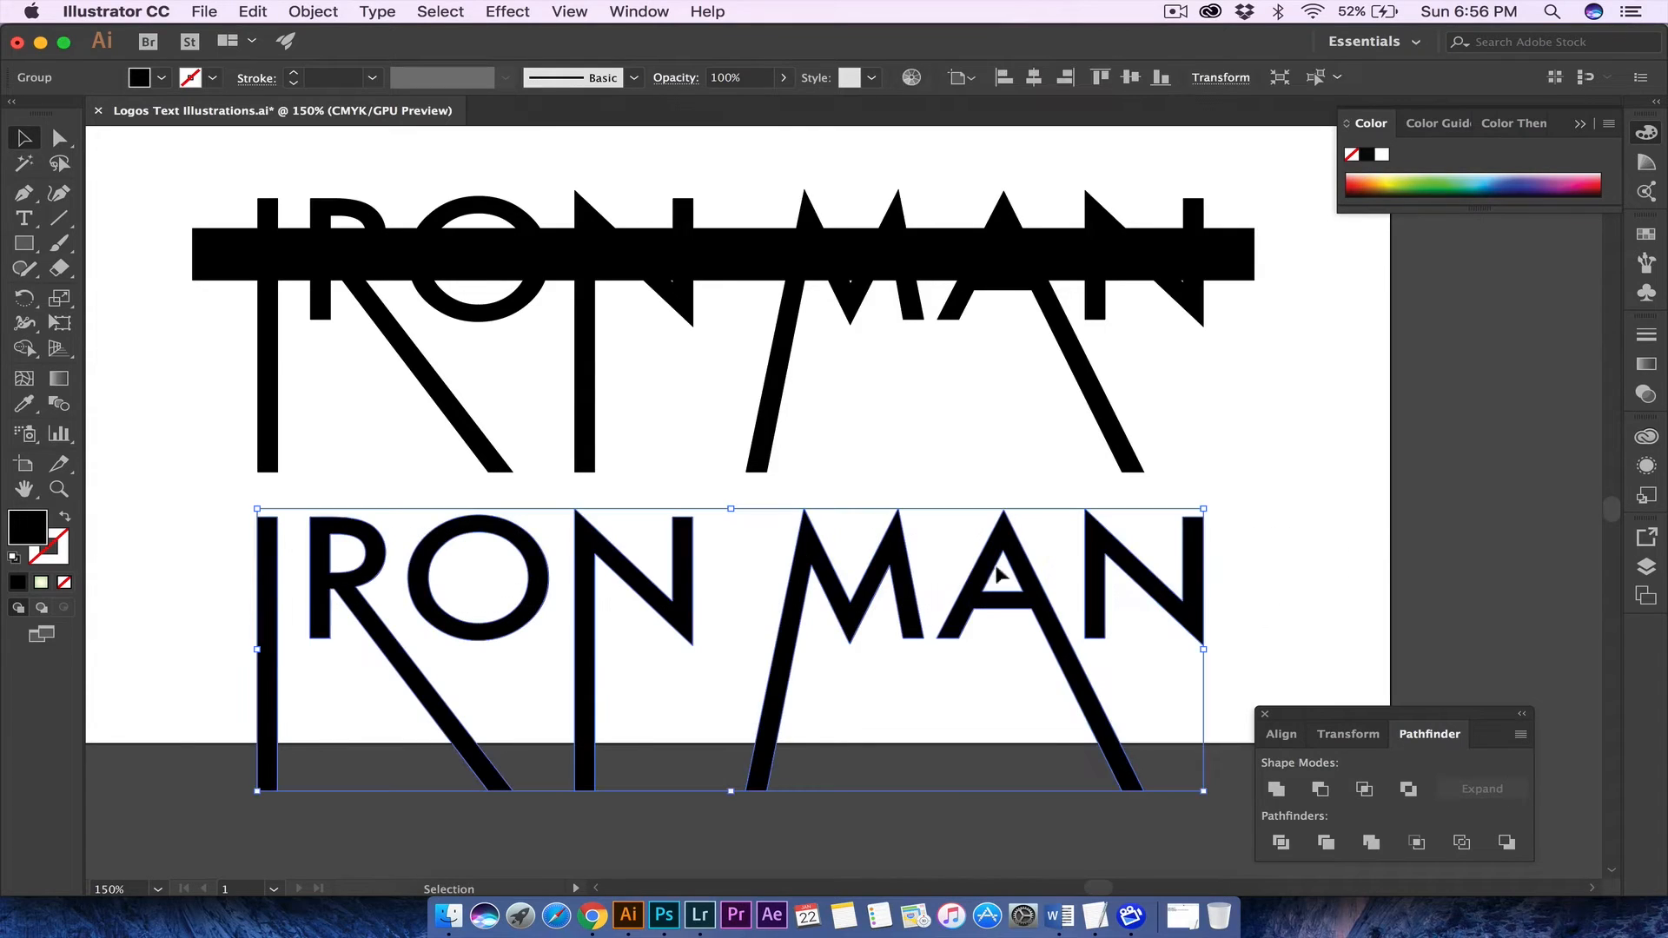
- Add a black stroke to the lower IRON MAN copy, set its weight to 10 pt, and deselect it
{"action": "left_click", "coordinate": [39, 559]}
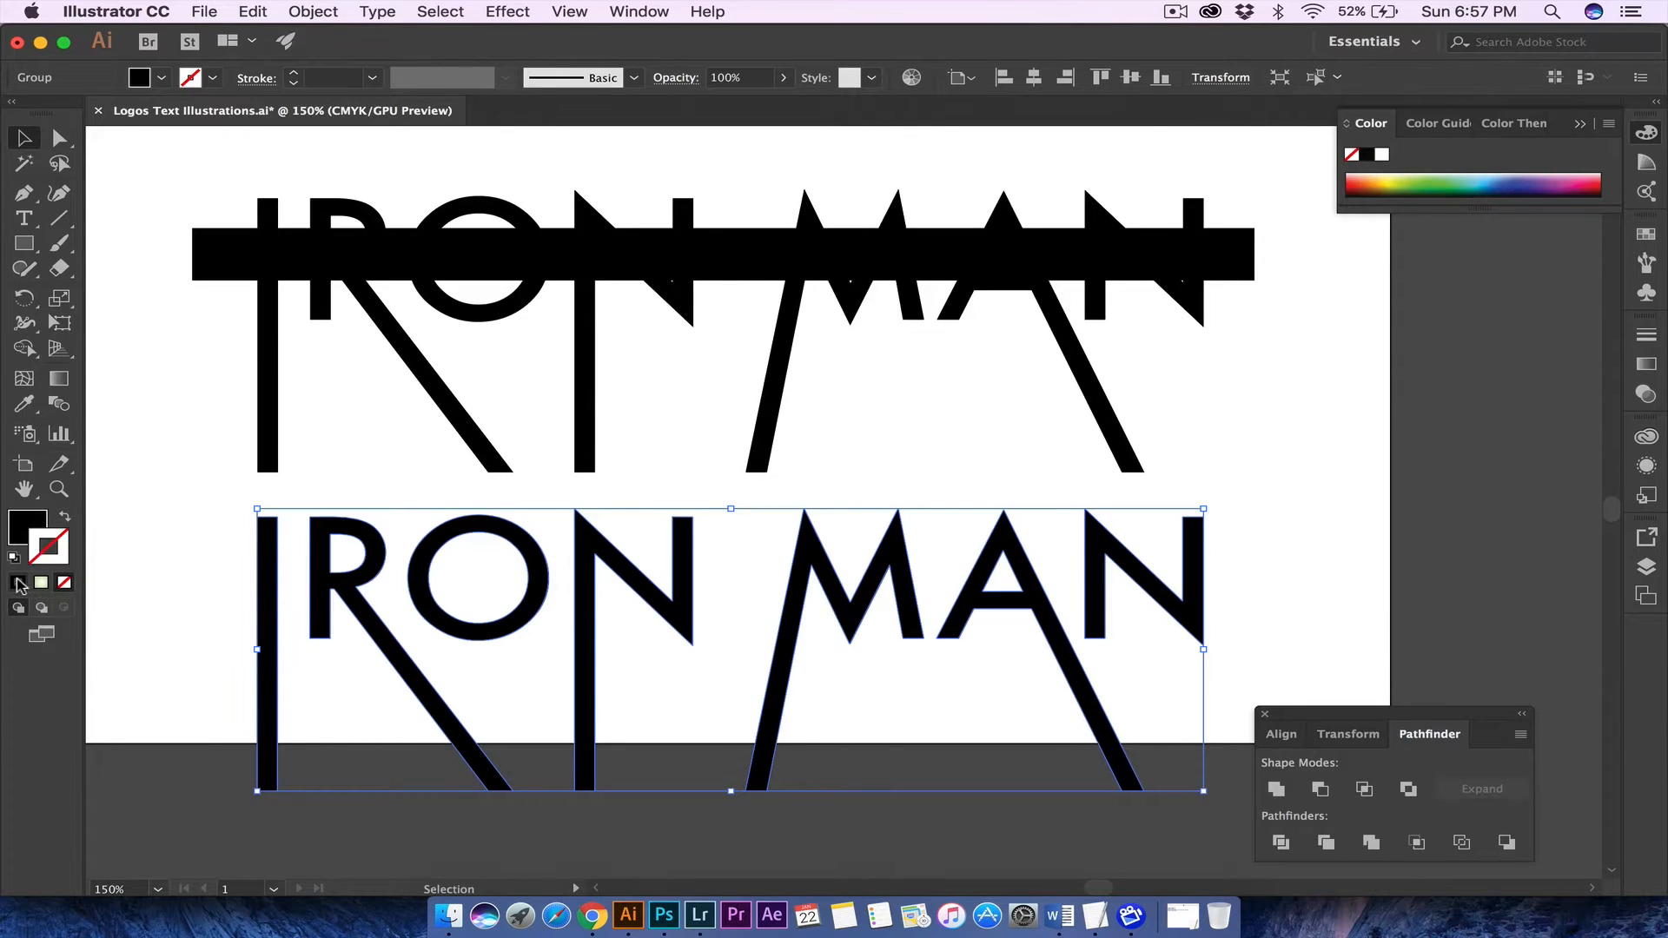
{"action": "left_click", "coordinate": [18, 583]}
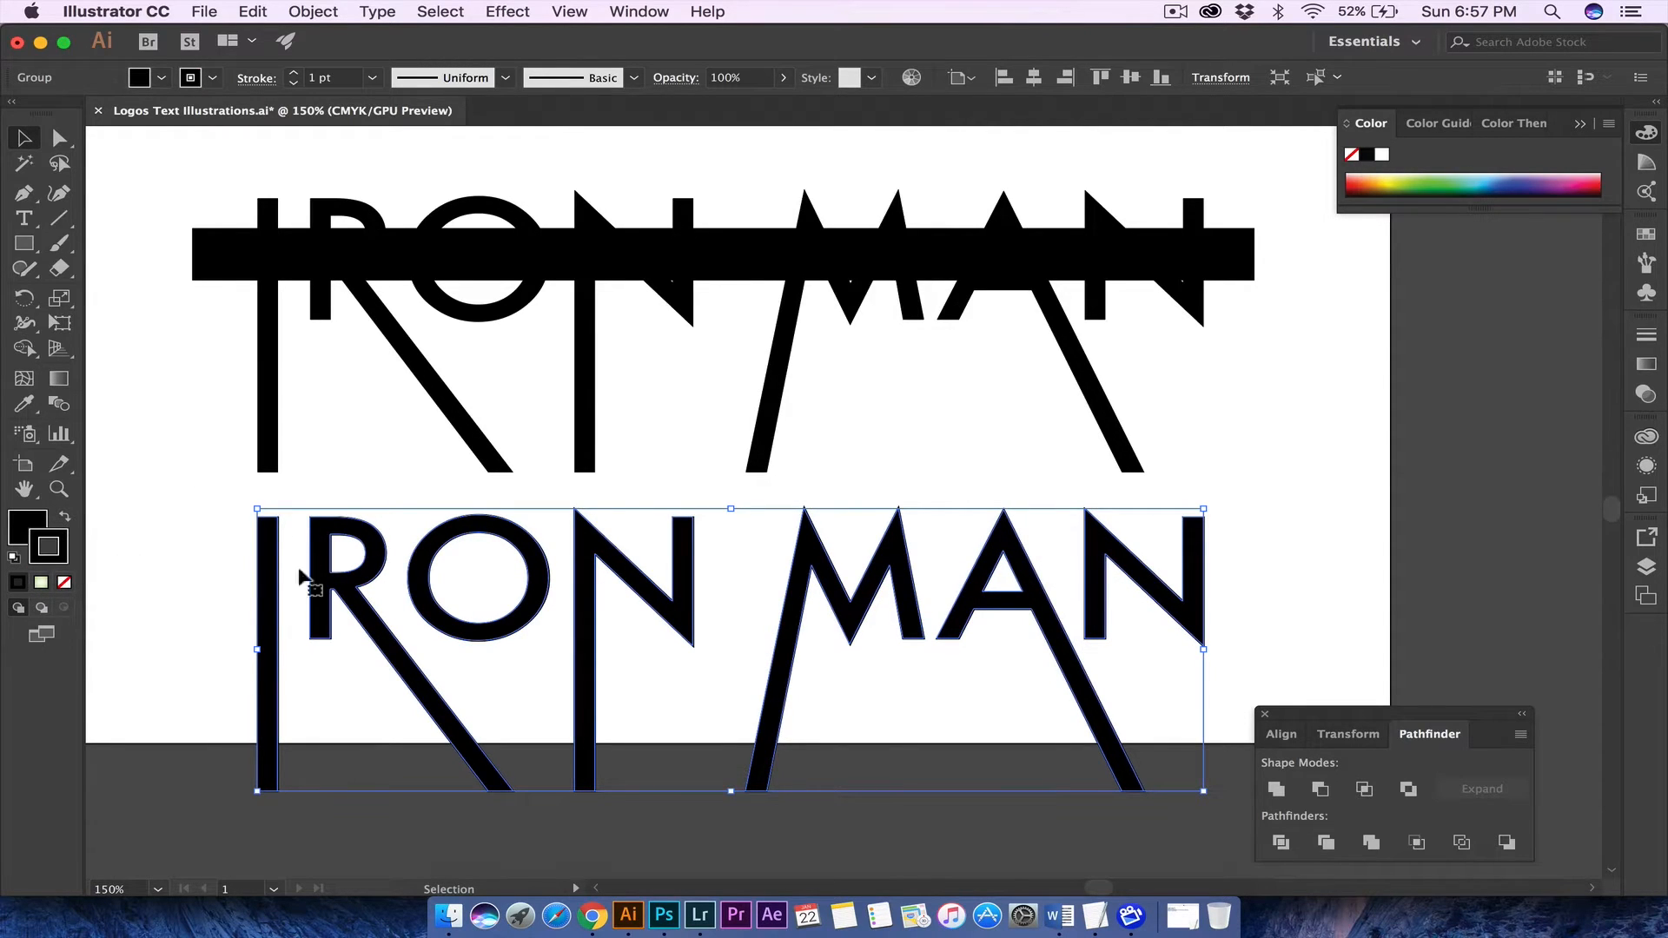
{"action": "left_click", "coordinate": [296, 74]}
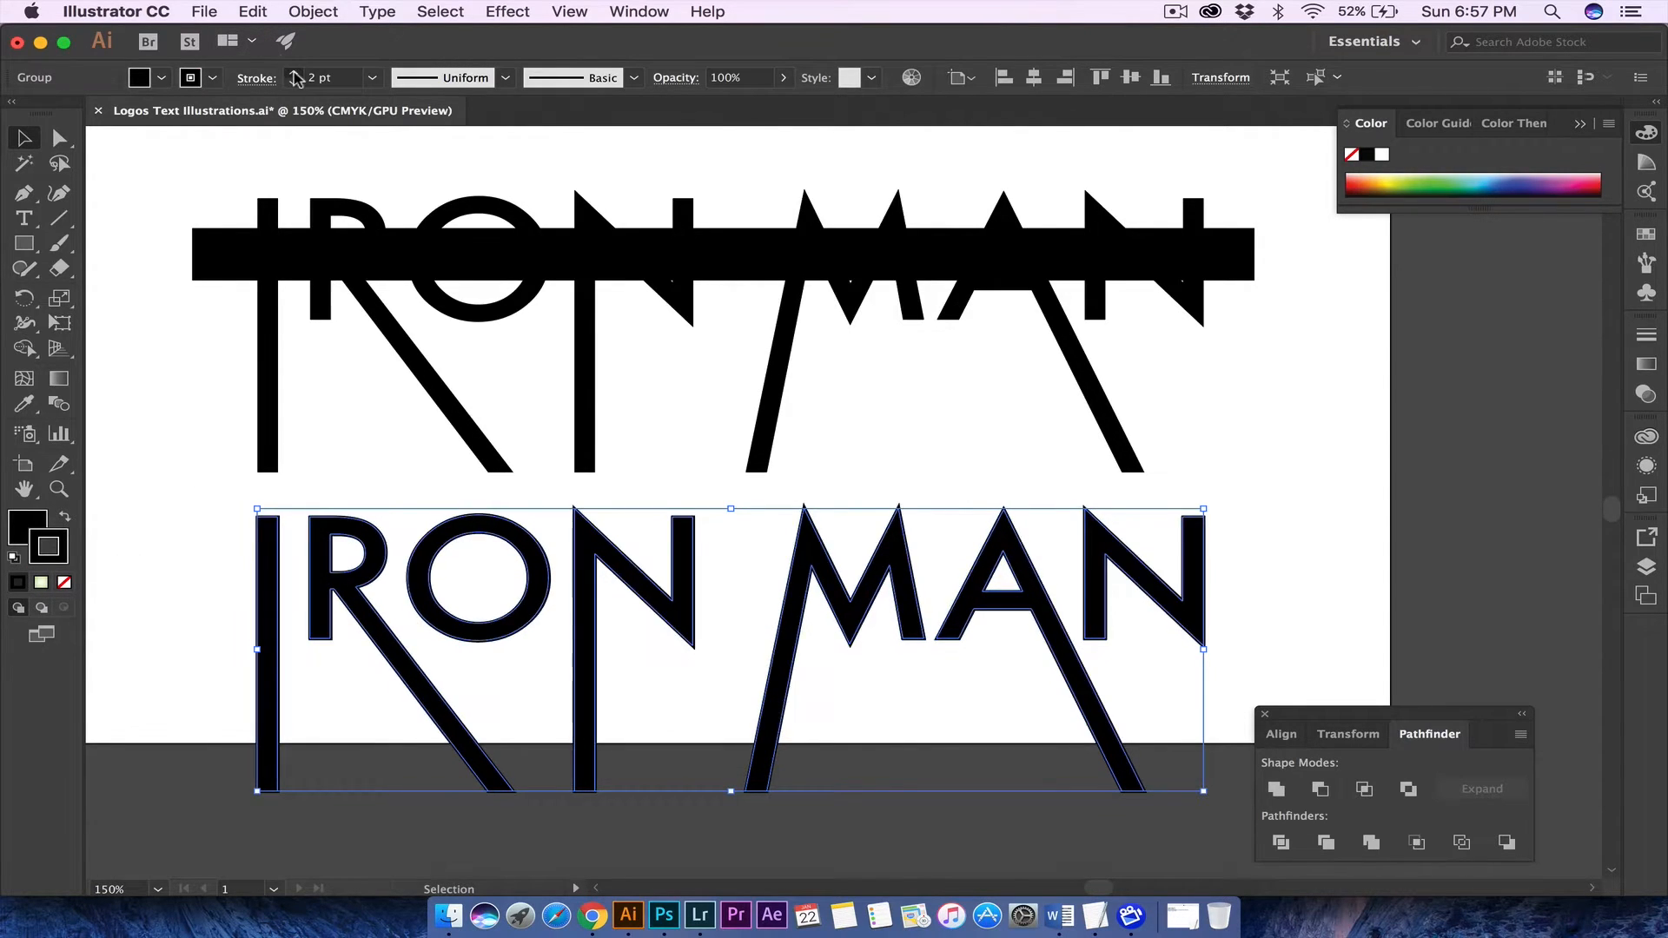
{"action": "left_click", "coordinate": [296, 75]}
{"action": "left_click", "coordinate": [296, 75]}
{"action": "left_click", "coordinate": [296, 74]}
{"action": "left_click", "coordinate": [296, 75]}
{"action": "left_click", "coordinate": [296, 74]}
{"action": "left_click", "coordinate": [296, 75]}
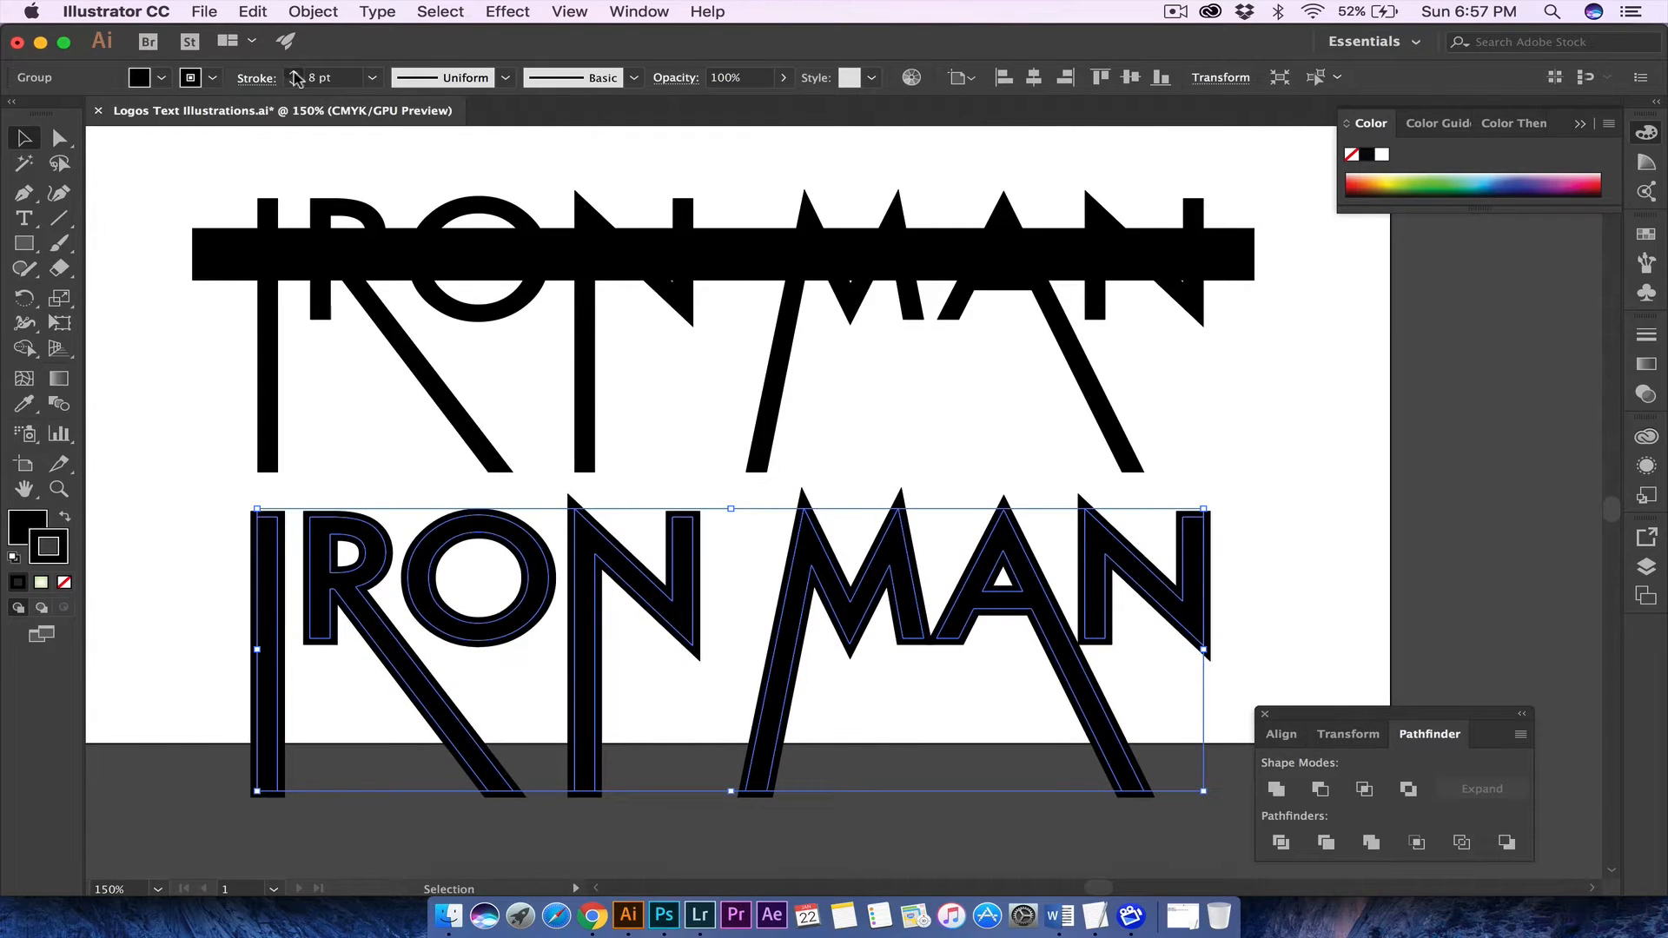
{"action": "left_click", "coordinate": [296, 74]}
{"action": "left_click", "coordinate": [296, 75]}
{"action": "left_click", "coordinate": [296, 75]}
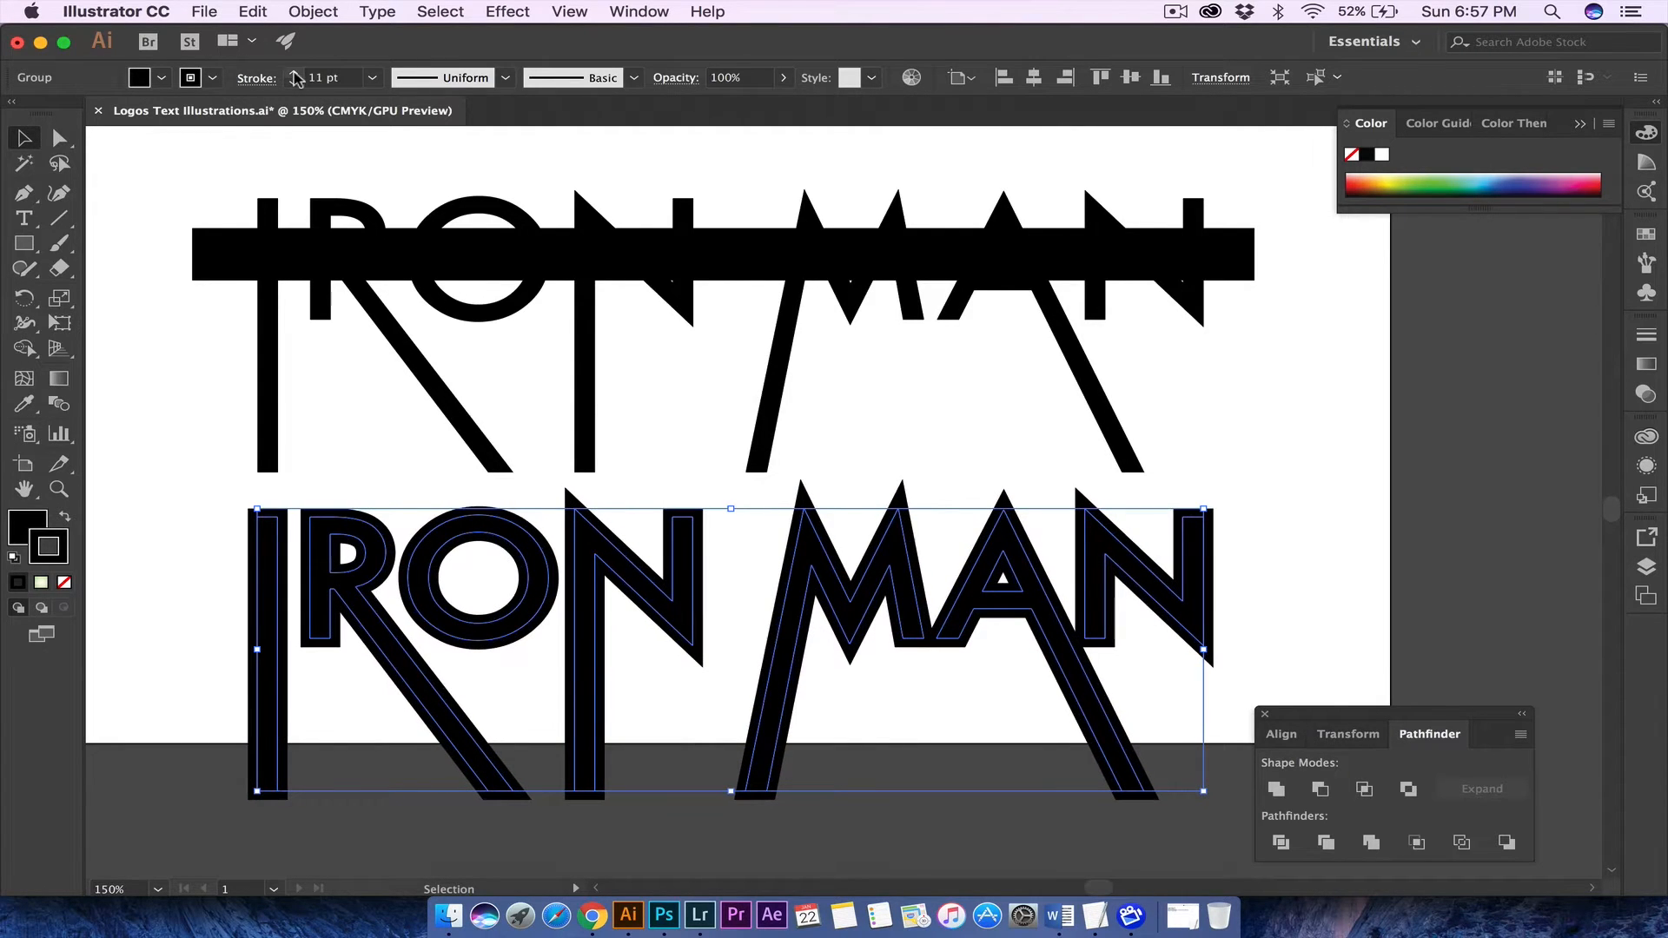
{"action": "left_click", "coordinate": [296, 84]}
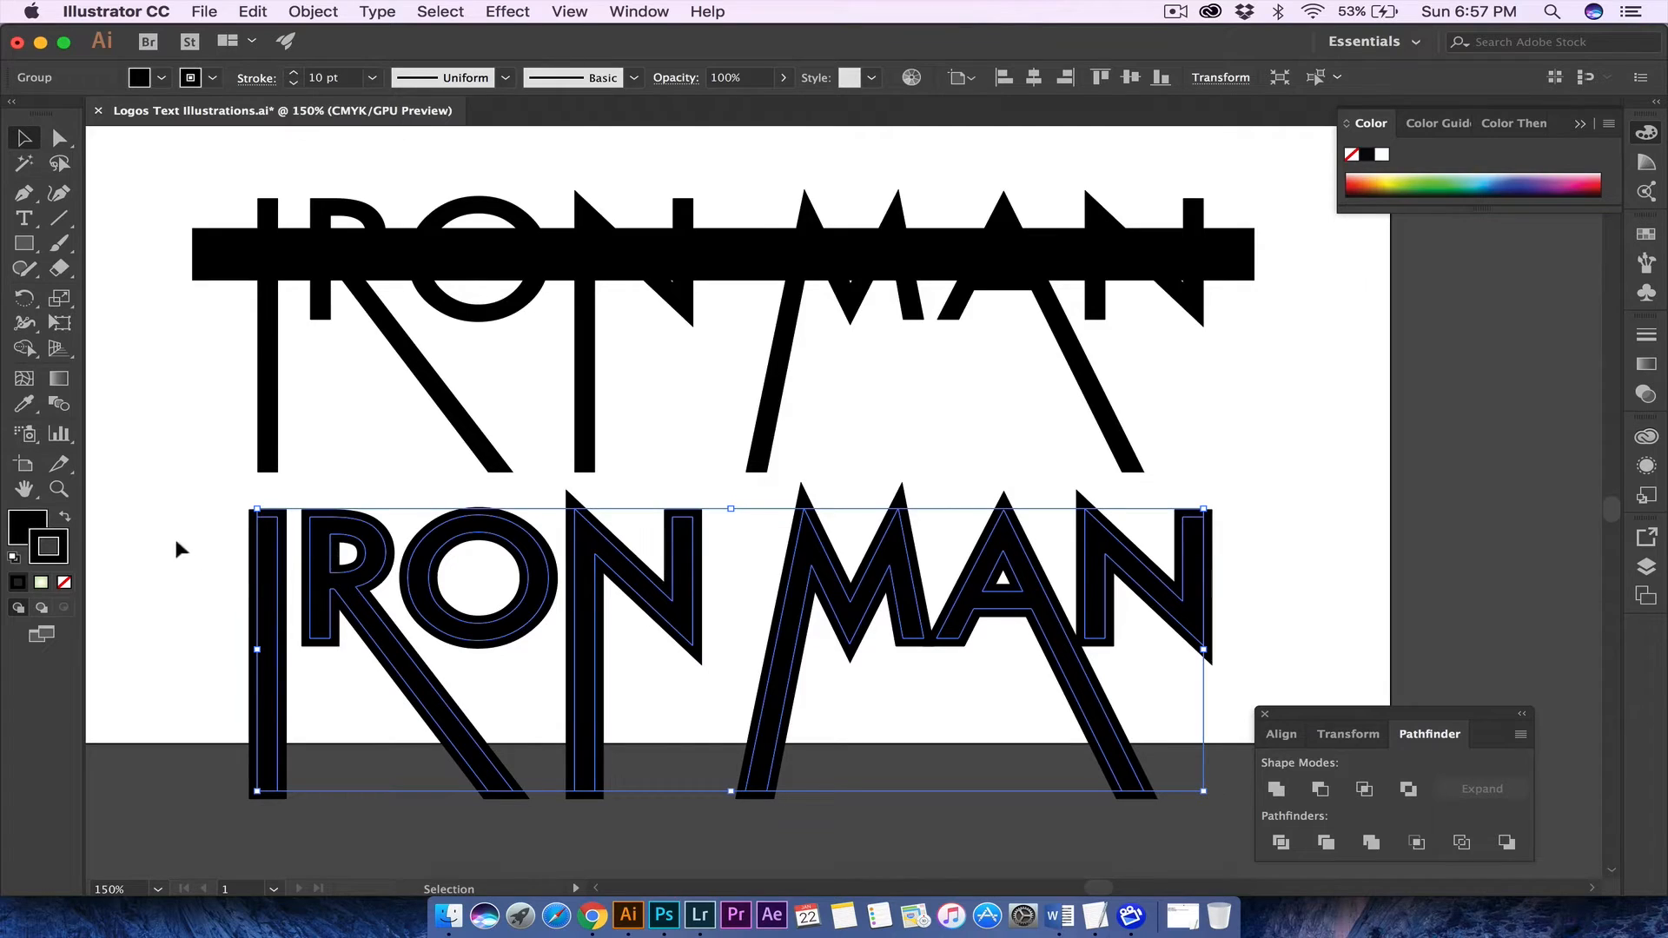
{"action": "left_click", "coordinate": [196, 553]}
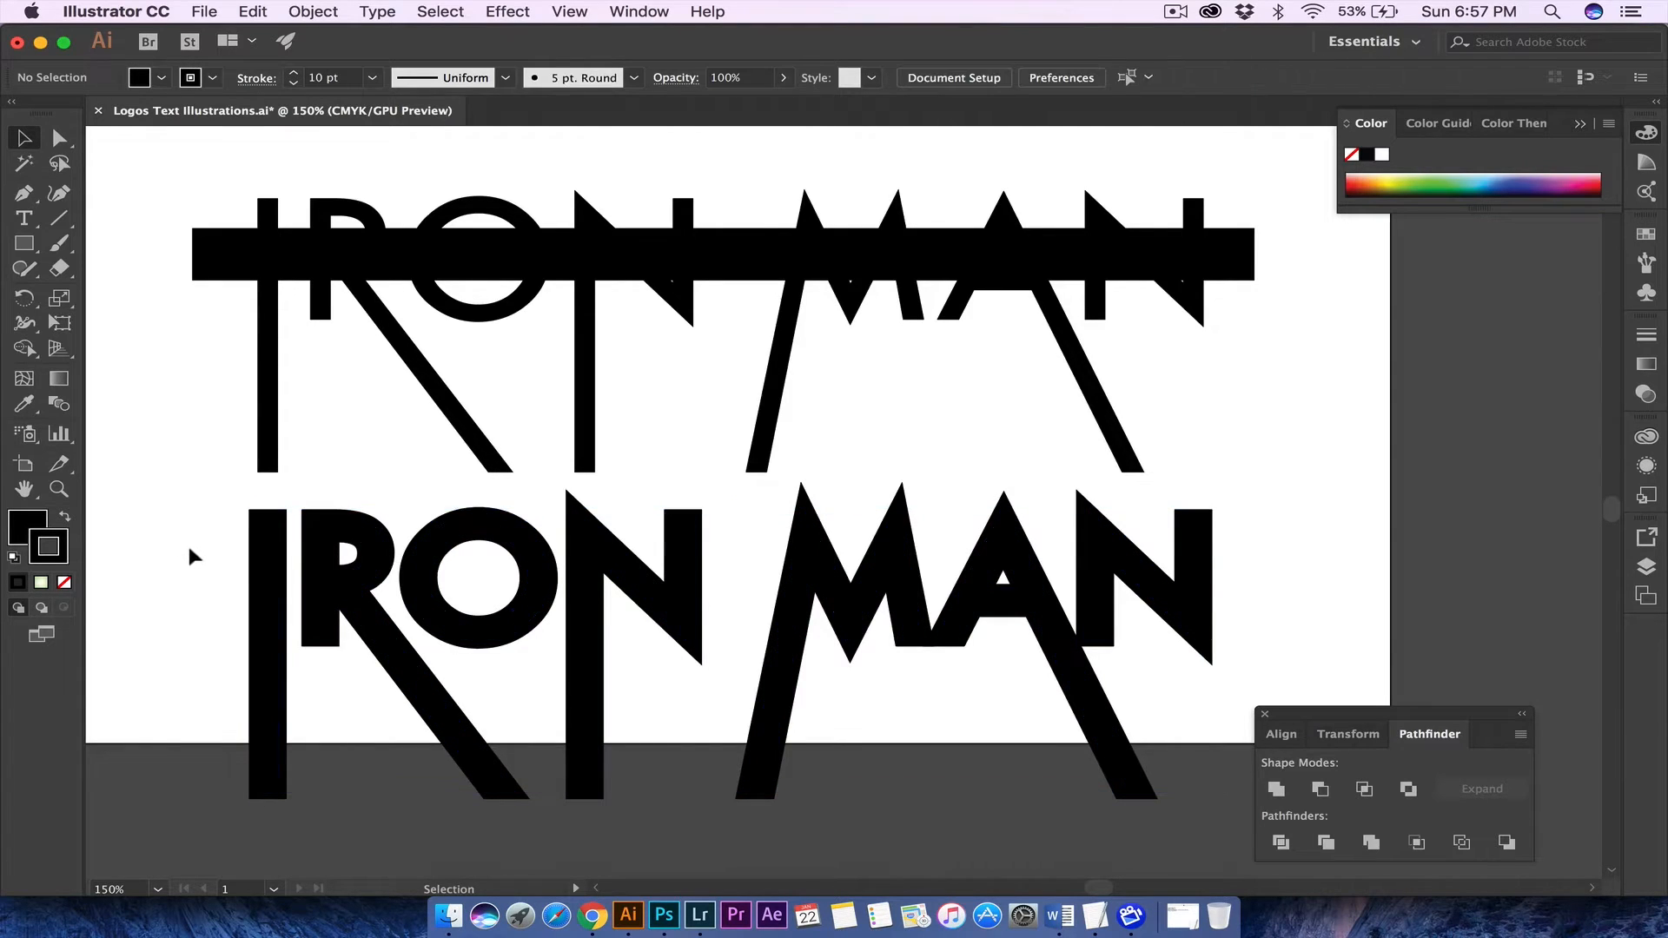
- Expand the fill and stroke of the thickened lower lettering into shapes and deselect it
{"action": "left_click", "coordinate": [589, 592]}
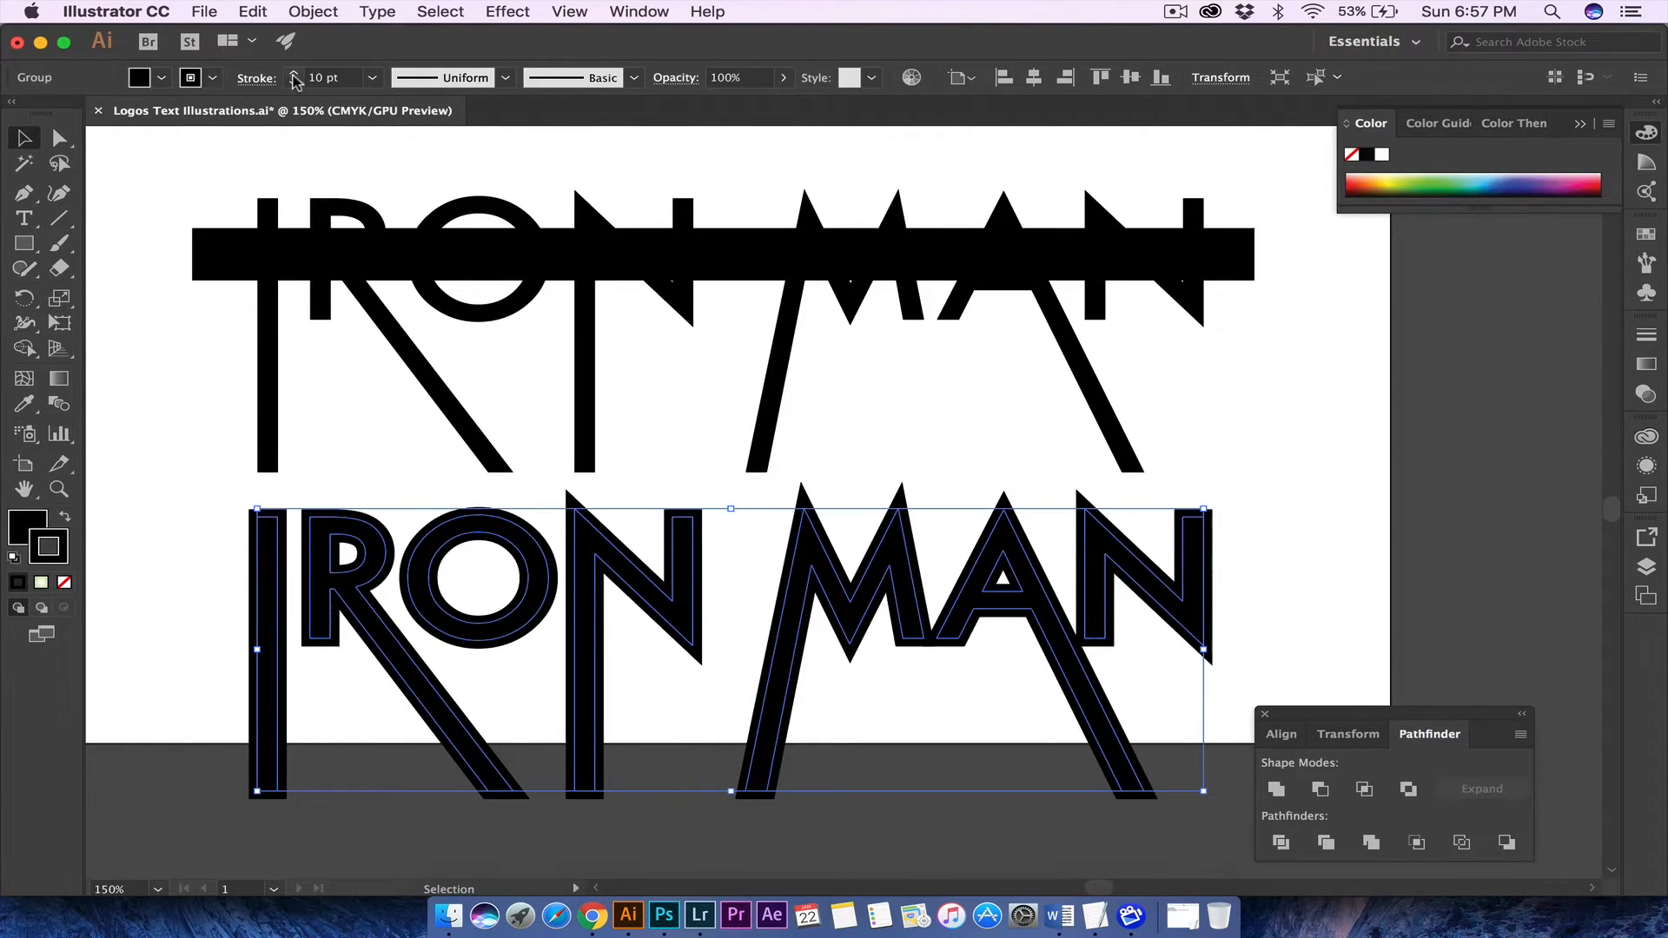
{"action": "left_click", "coordinate": [214, 571]}
{"action": "mouse_move", "coordinate": [275, 580]}
{"action": "left_mouse_down"}
{"action": "mouse_move", "coordinate": [283, 321]}
{"action": "mouse_move", "coordinate": [260, 590]}
{"action": "mouse_move", "coordinate": [273, 581]}
{"action": "left_mouse_up"}
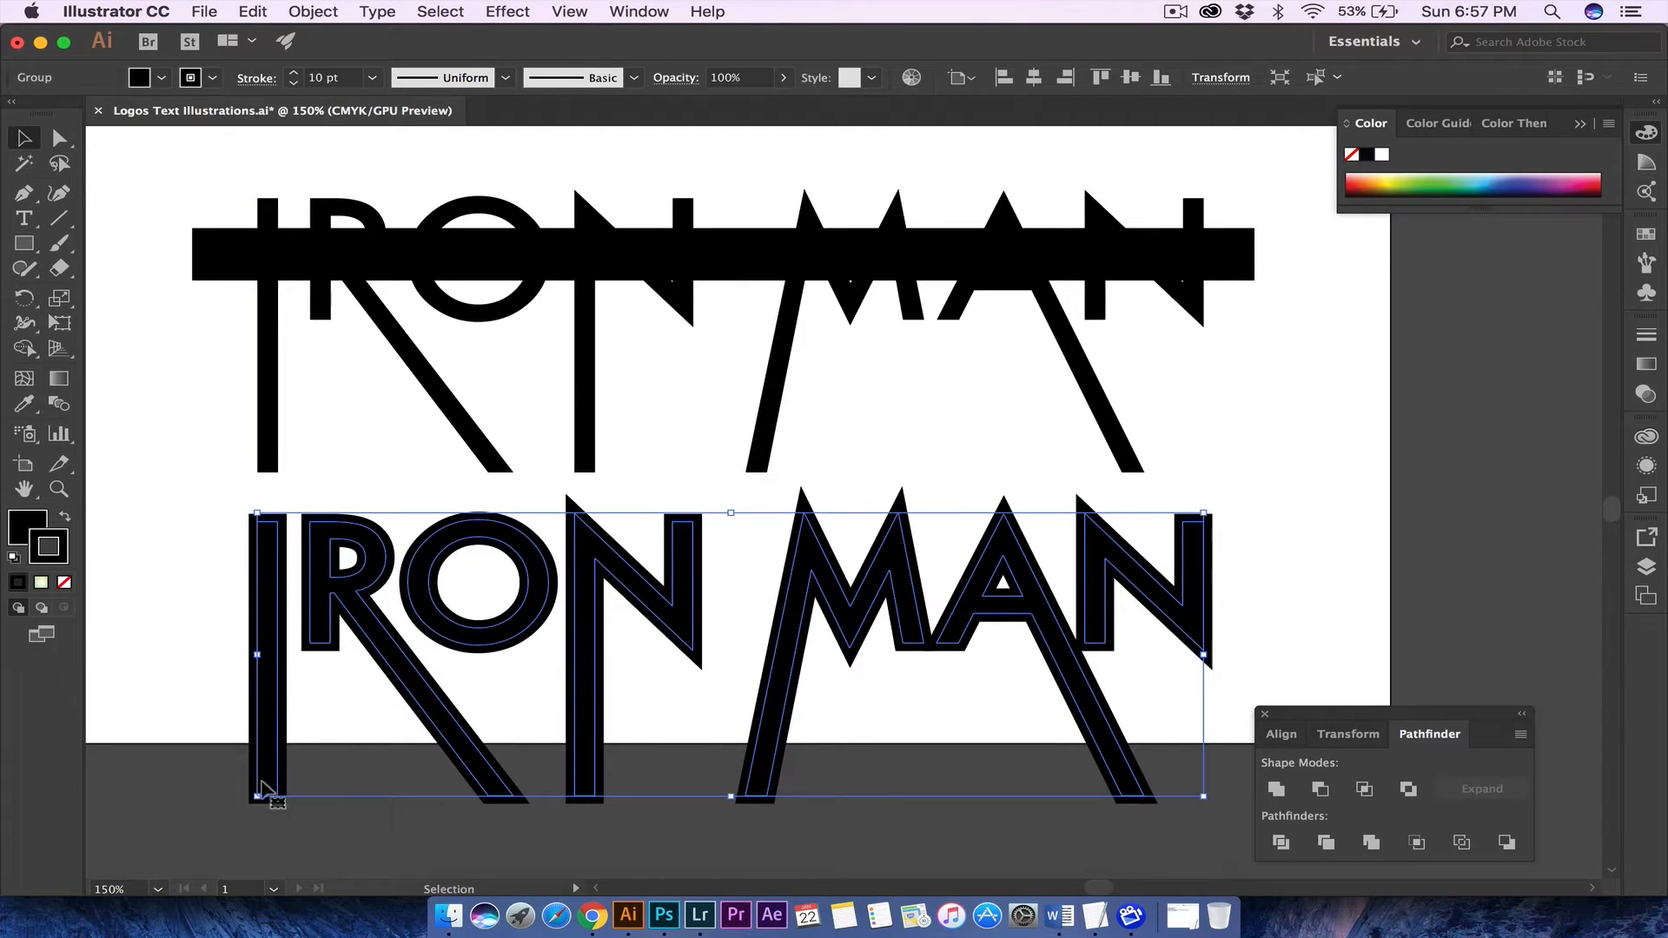
{"action": "left_click", "coordinate": [212, 560]}
{"action": "left_click", "coordinate": [438, 565]}
{"action": "left_click", "coordinate": [252, 12]}
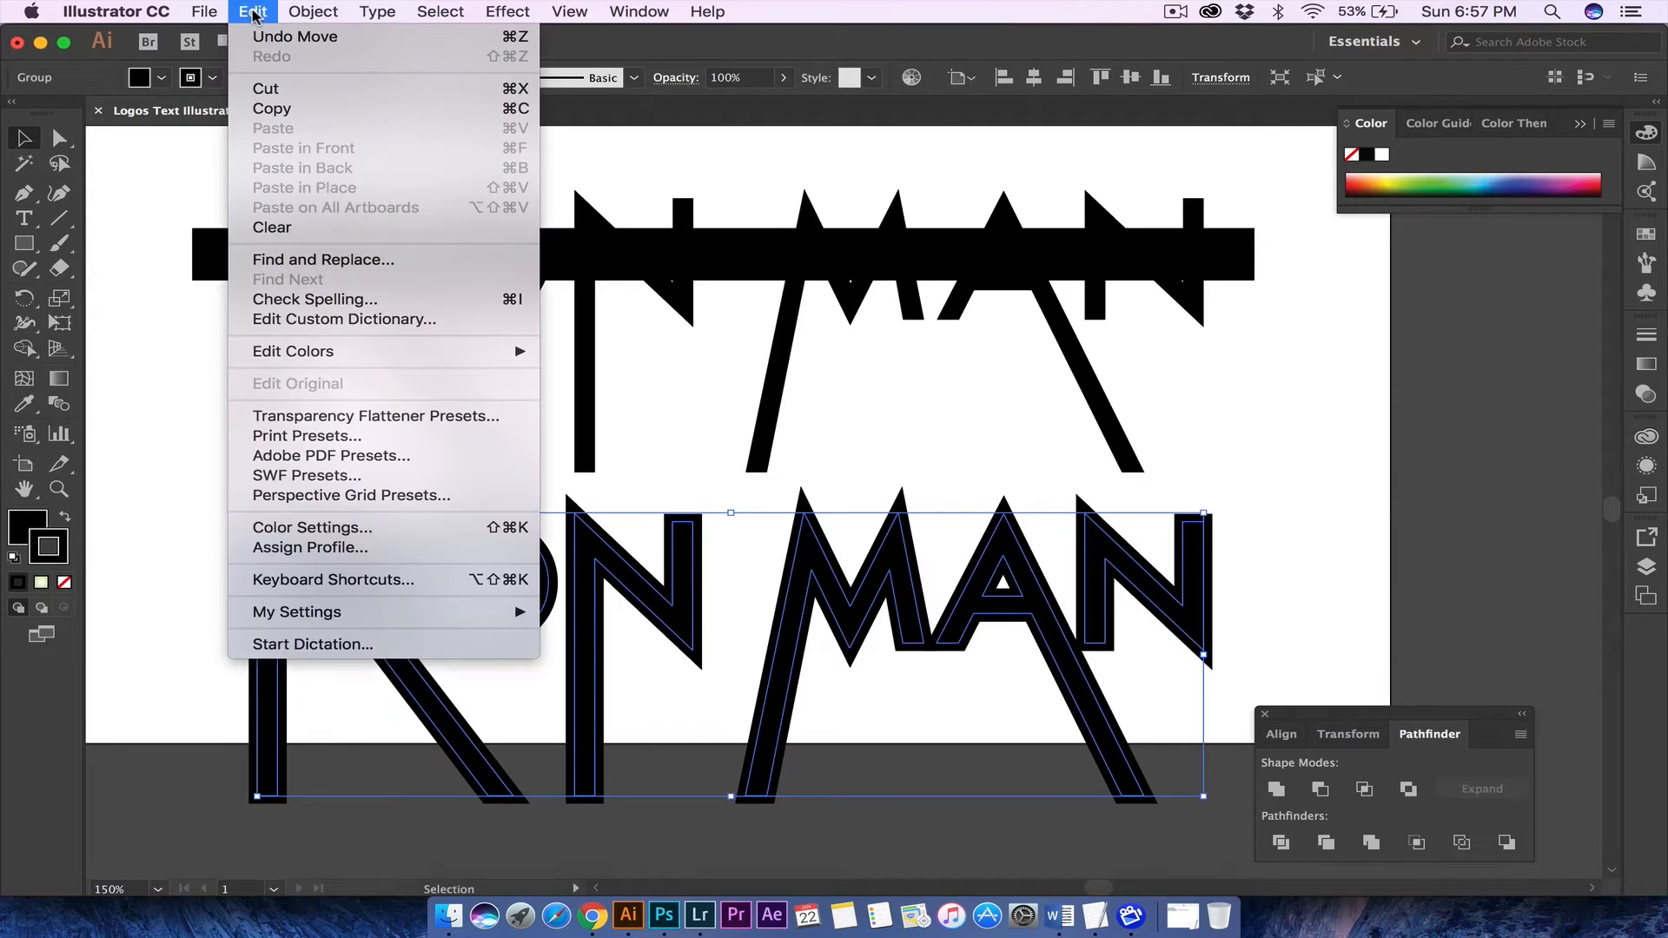
{"action": "mouse_move", "coordinate": [312, 11]}
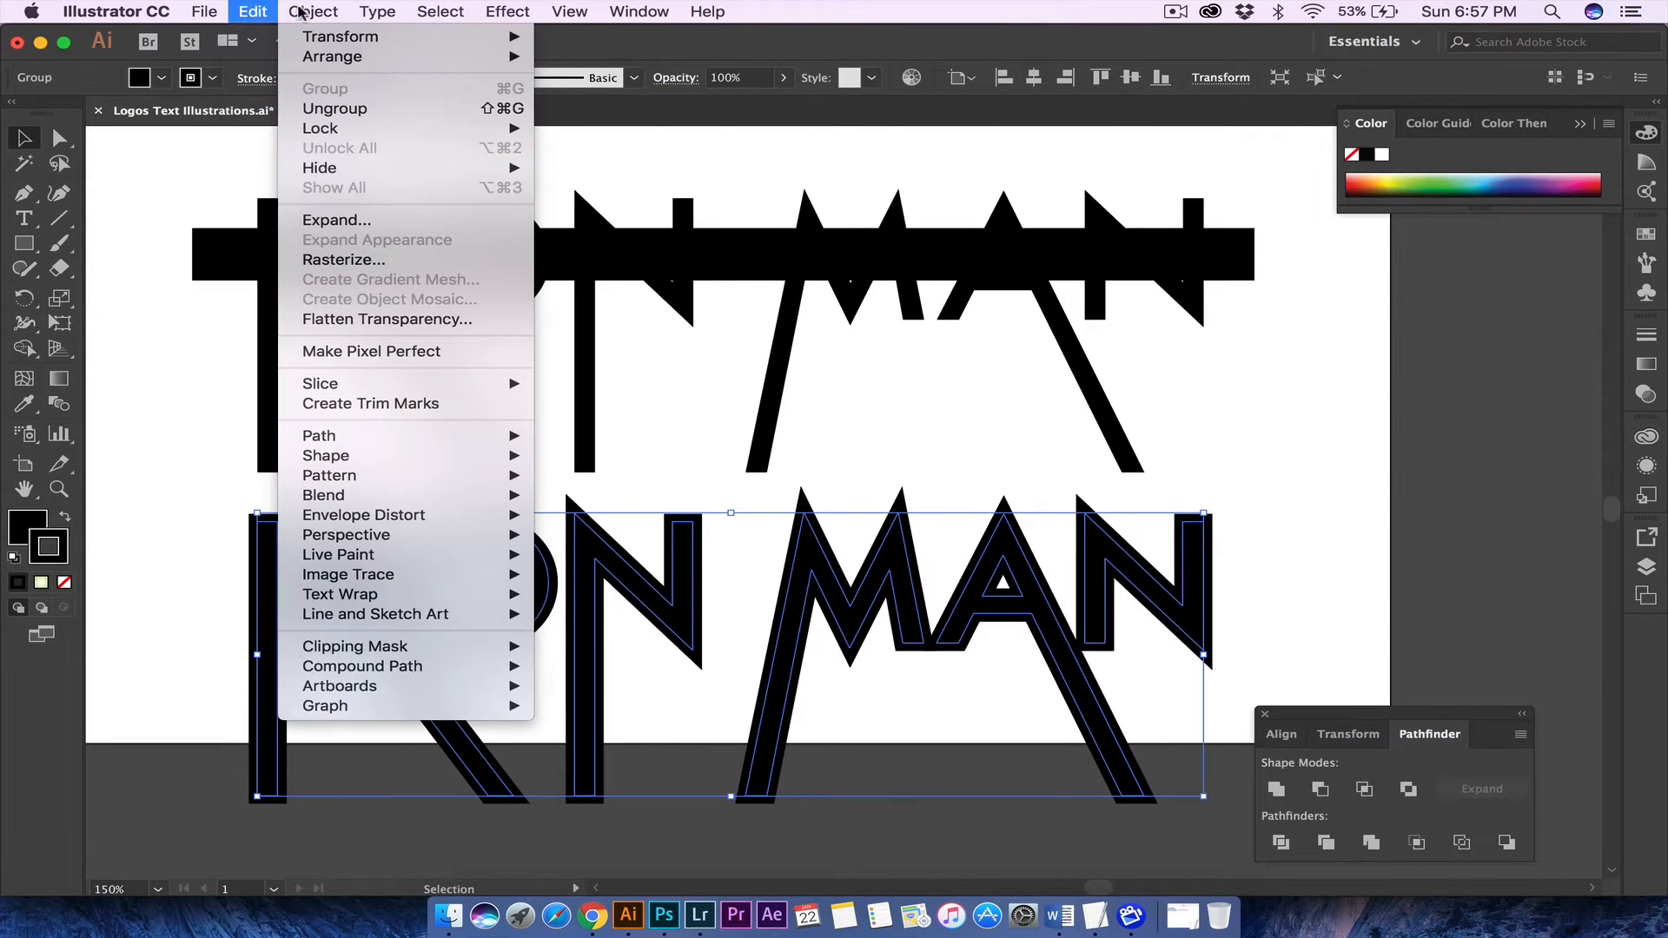
{"action": "left_click", "coordinate": [337, 219]}
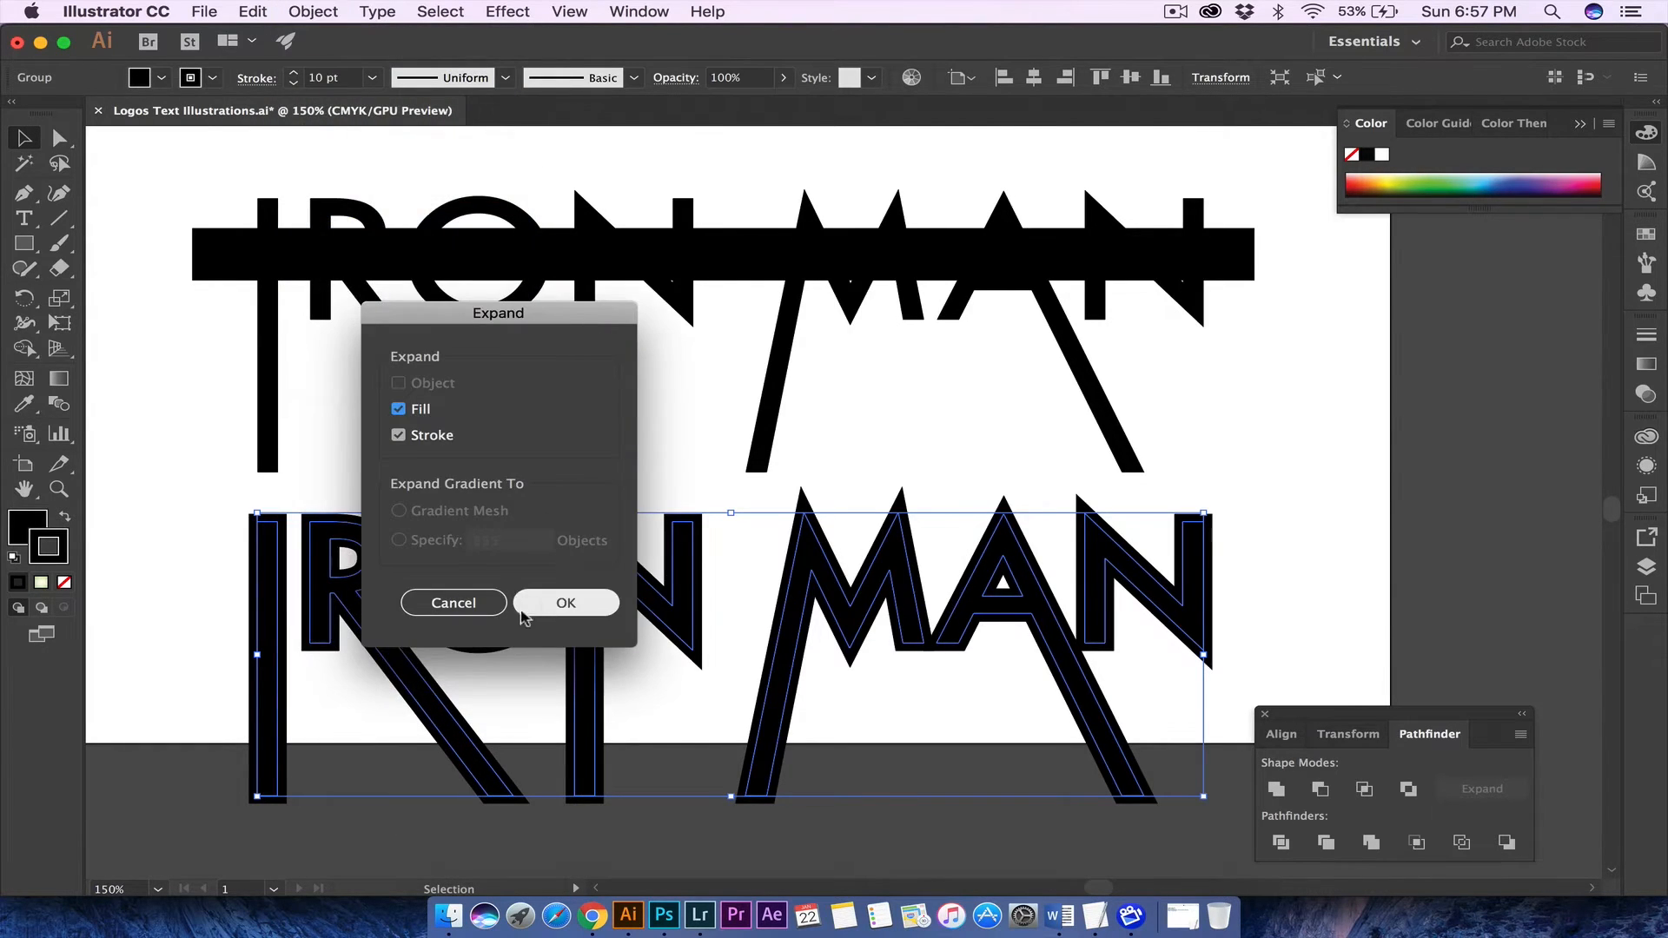
{"action": "left_click", "coordinate": [547, 604]}
{"action": "left_click", "coordinate": [210, 545]}
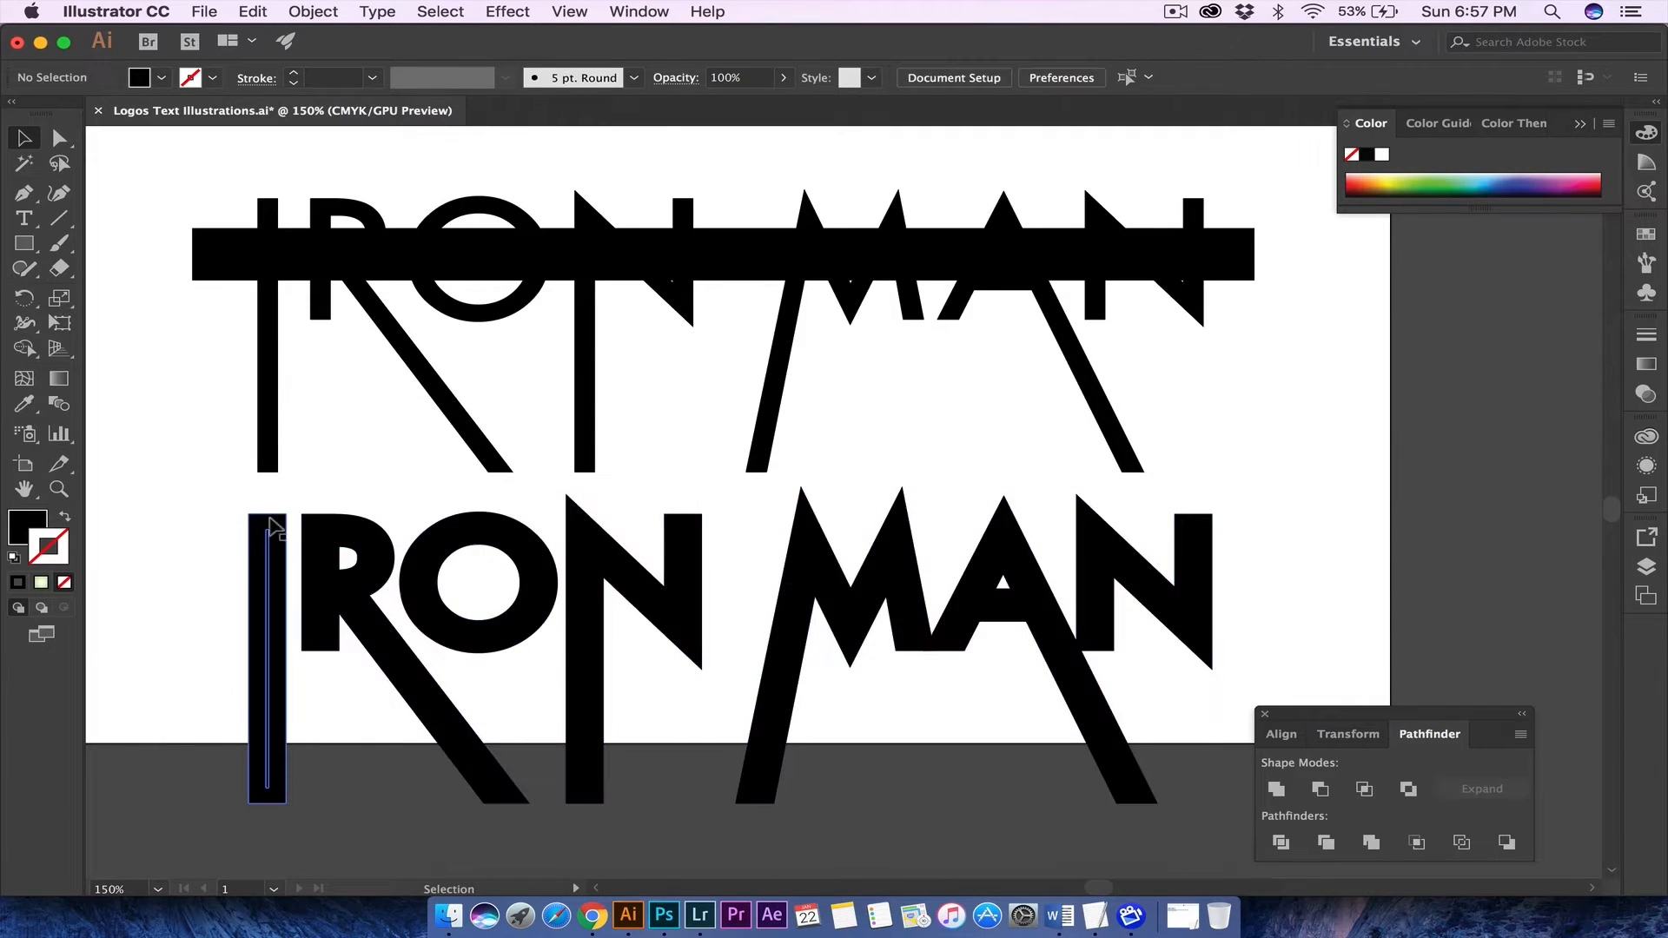
- Unite the expanded lettering into solid outlines and move it up over the original lettering and bar
{"action": "left_click", "coordinate": [271, 525]}
{"action": "left_click", "coordinate": [182, 466]}
{"action": "left_click", "coordinate": [59, 138]}
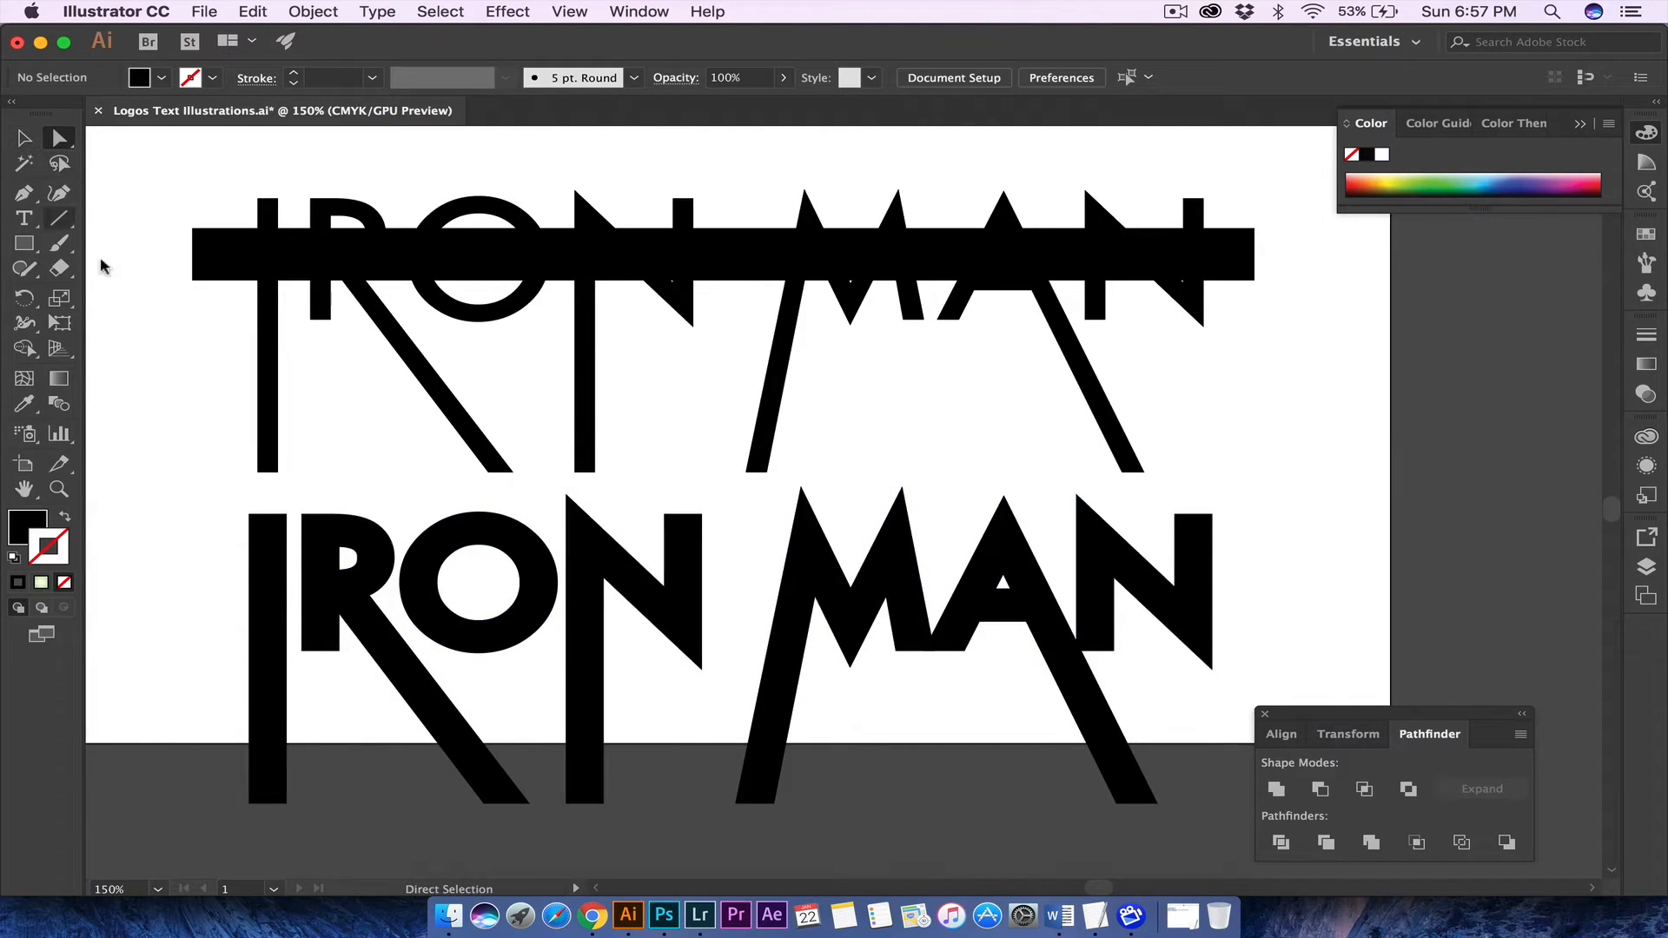
{"action": "left_click_drag", "start_coordinate": [253, 516], "coordinate": [257, 521]}
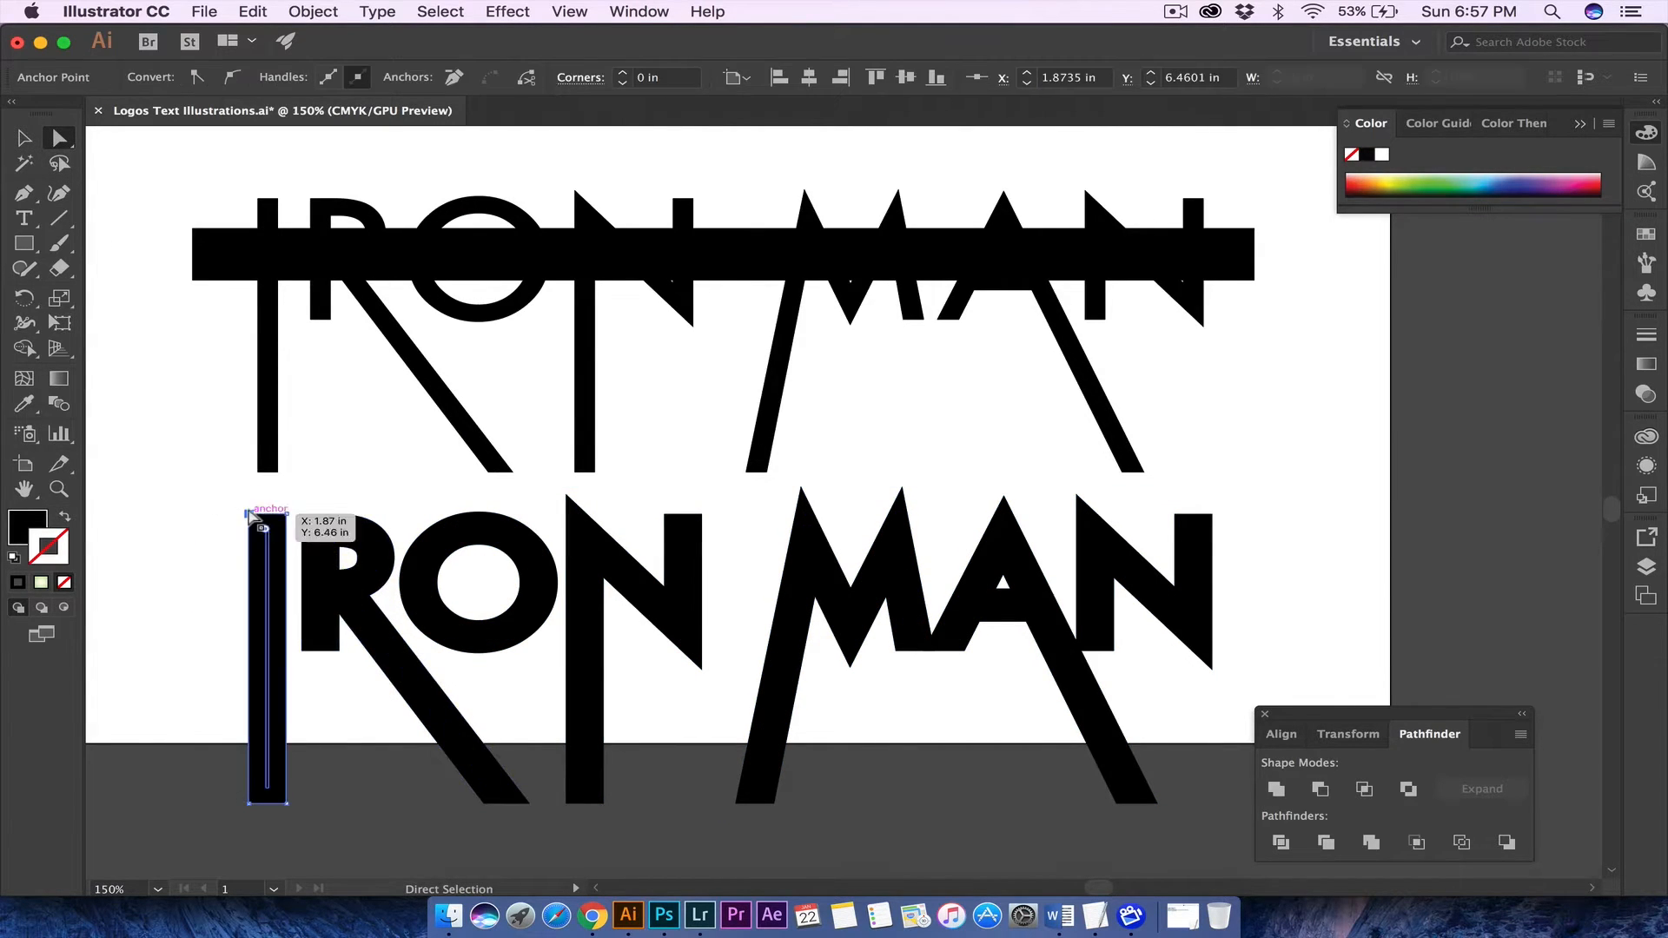
{"action": "left_click", "coordinate": [186, 465]}
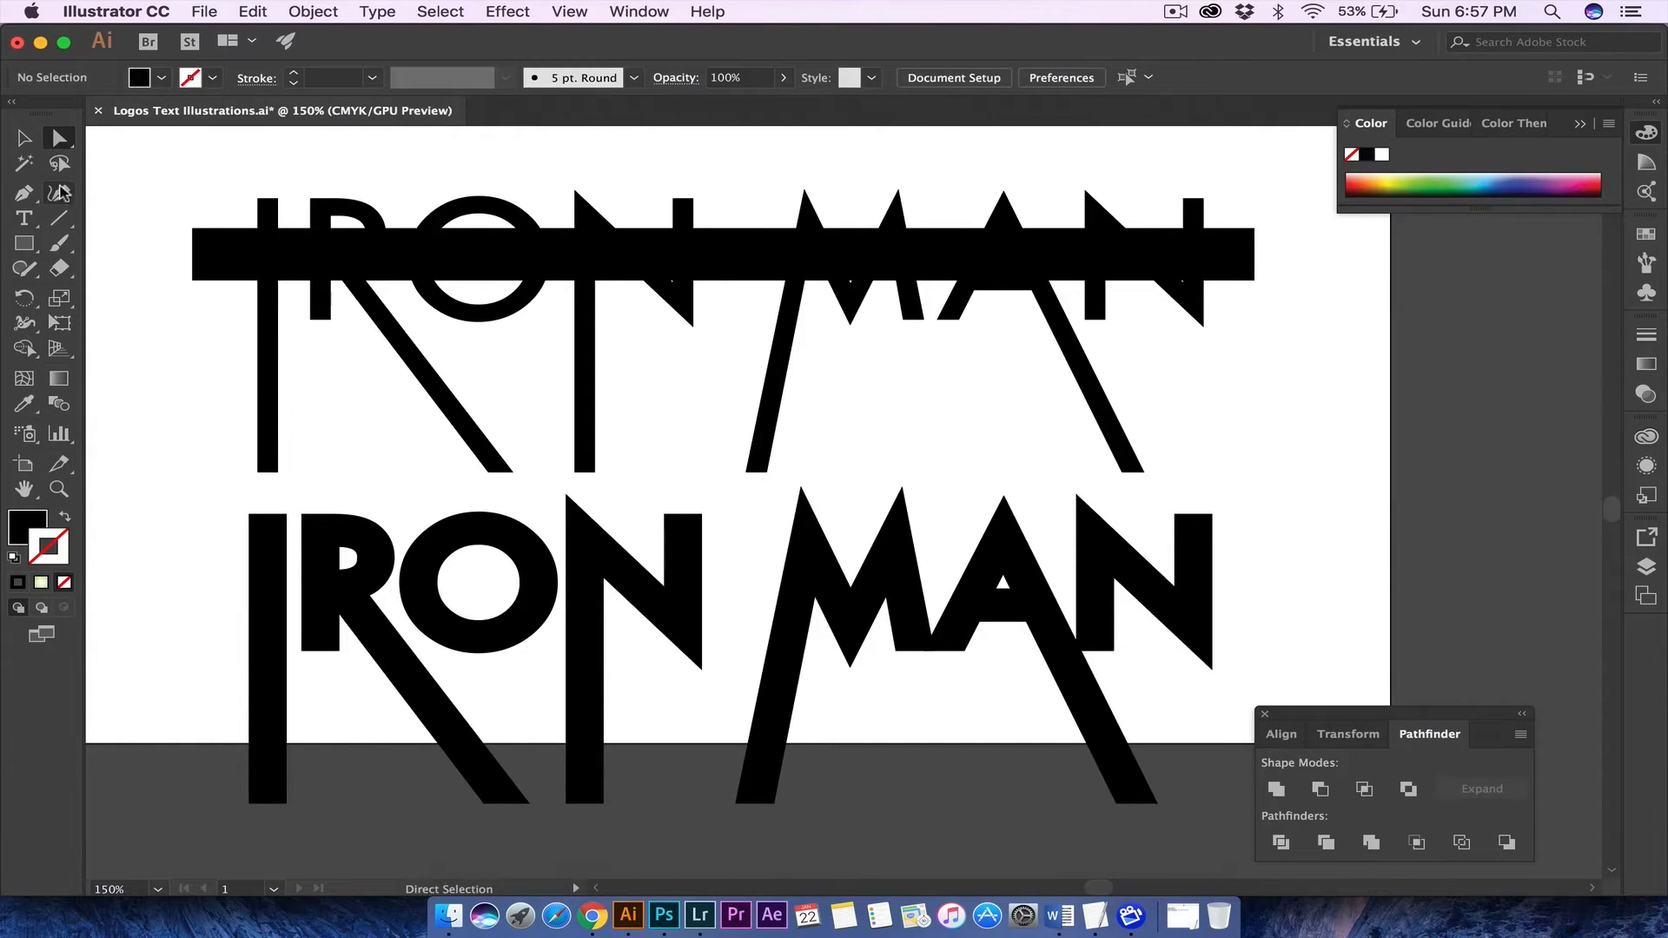
{"action": "key", "text": "v"}
{"action": "left_click", "coordinate": [252, 556]}
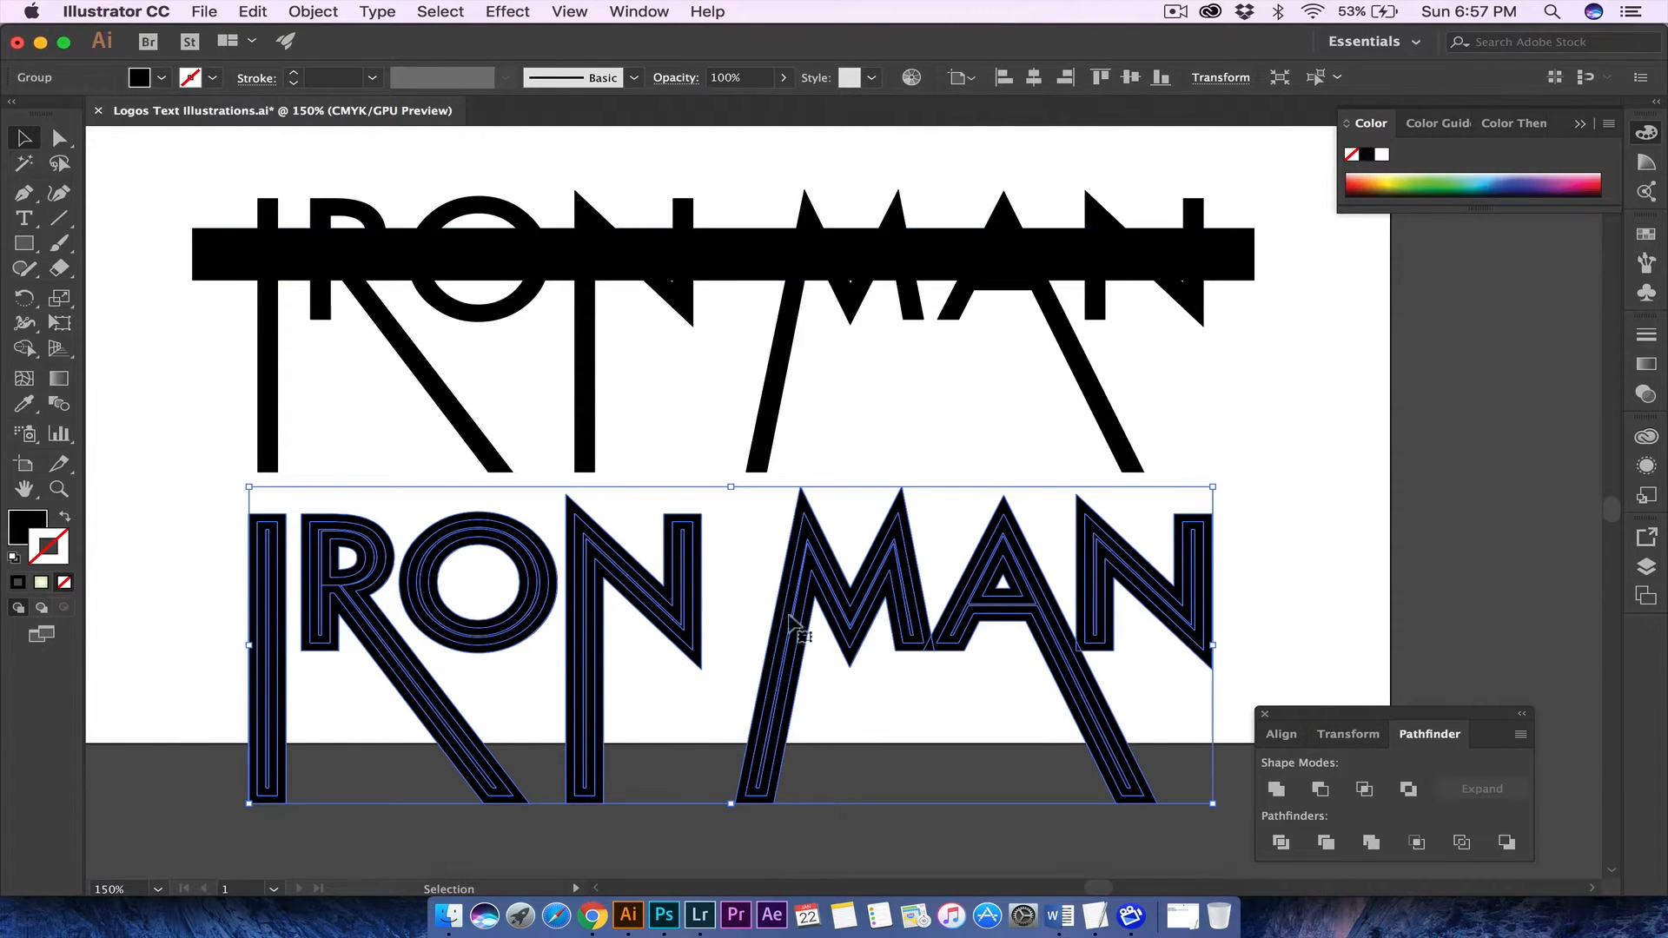
{"action": "left_click", "coordinate": [1275, 788]}
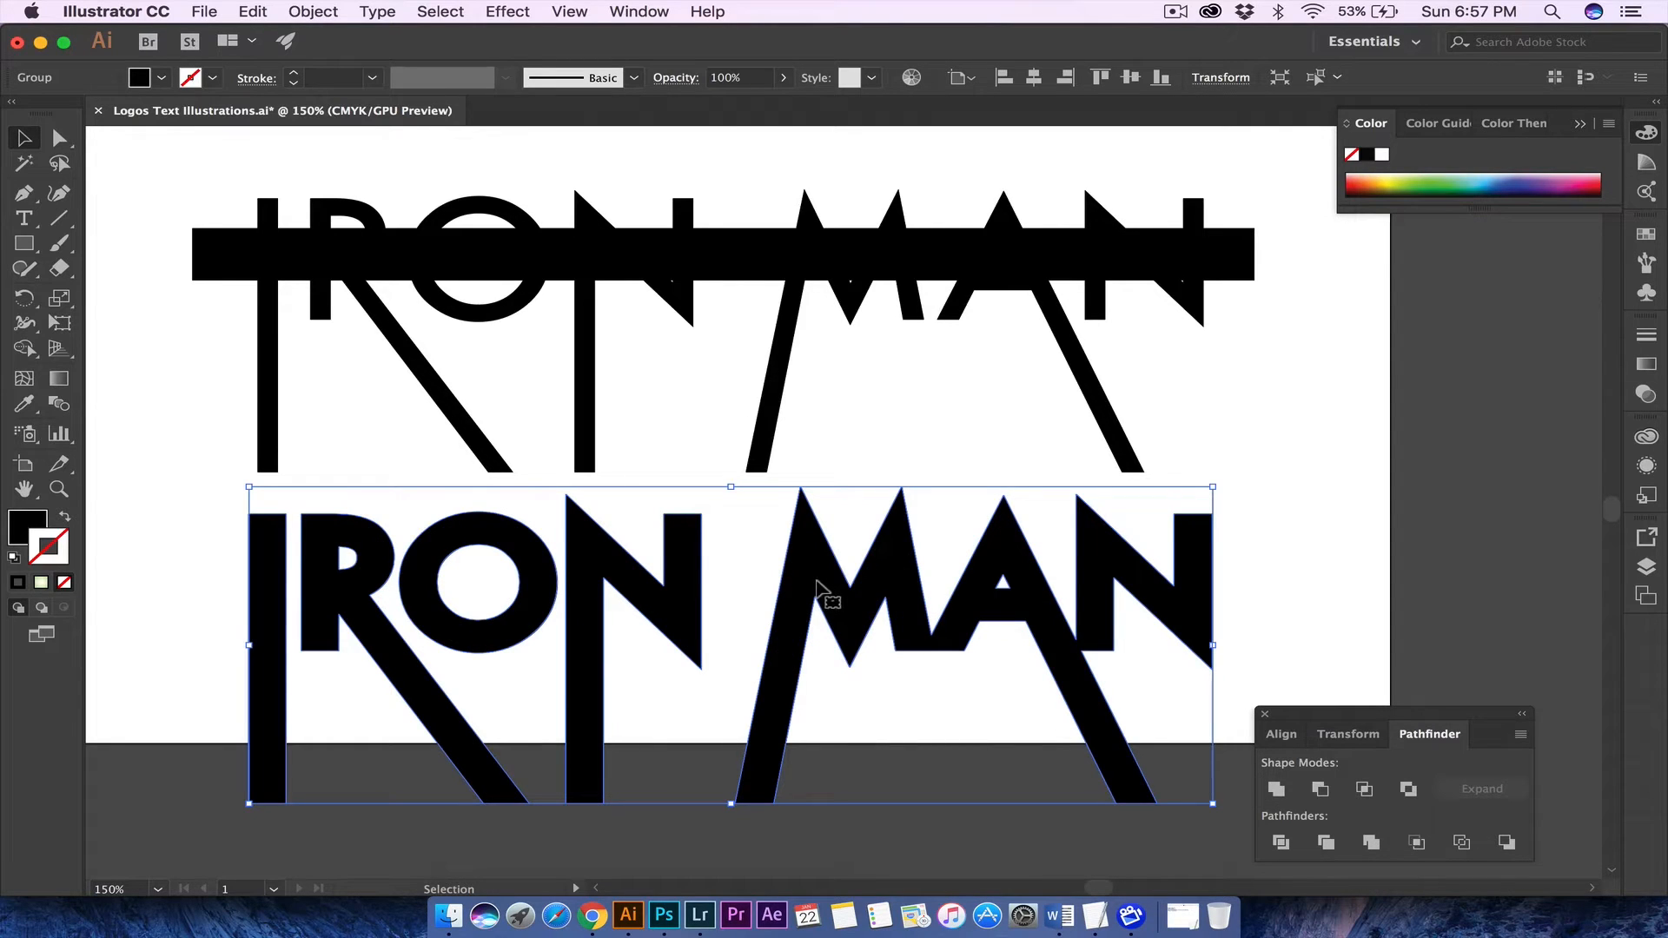
{"action": "left_click_drag", "start_coordinate": [826, 588], "coordinate": [805, 263]}
{"action": "left_click", "coordinate": [1027, 614]}
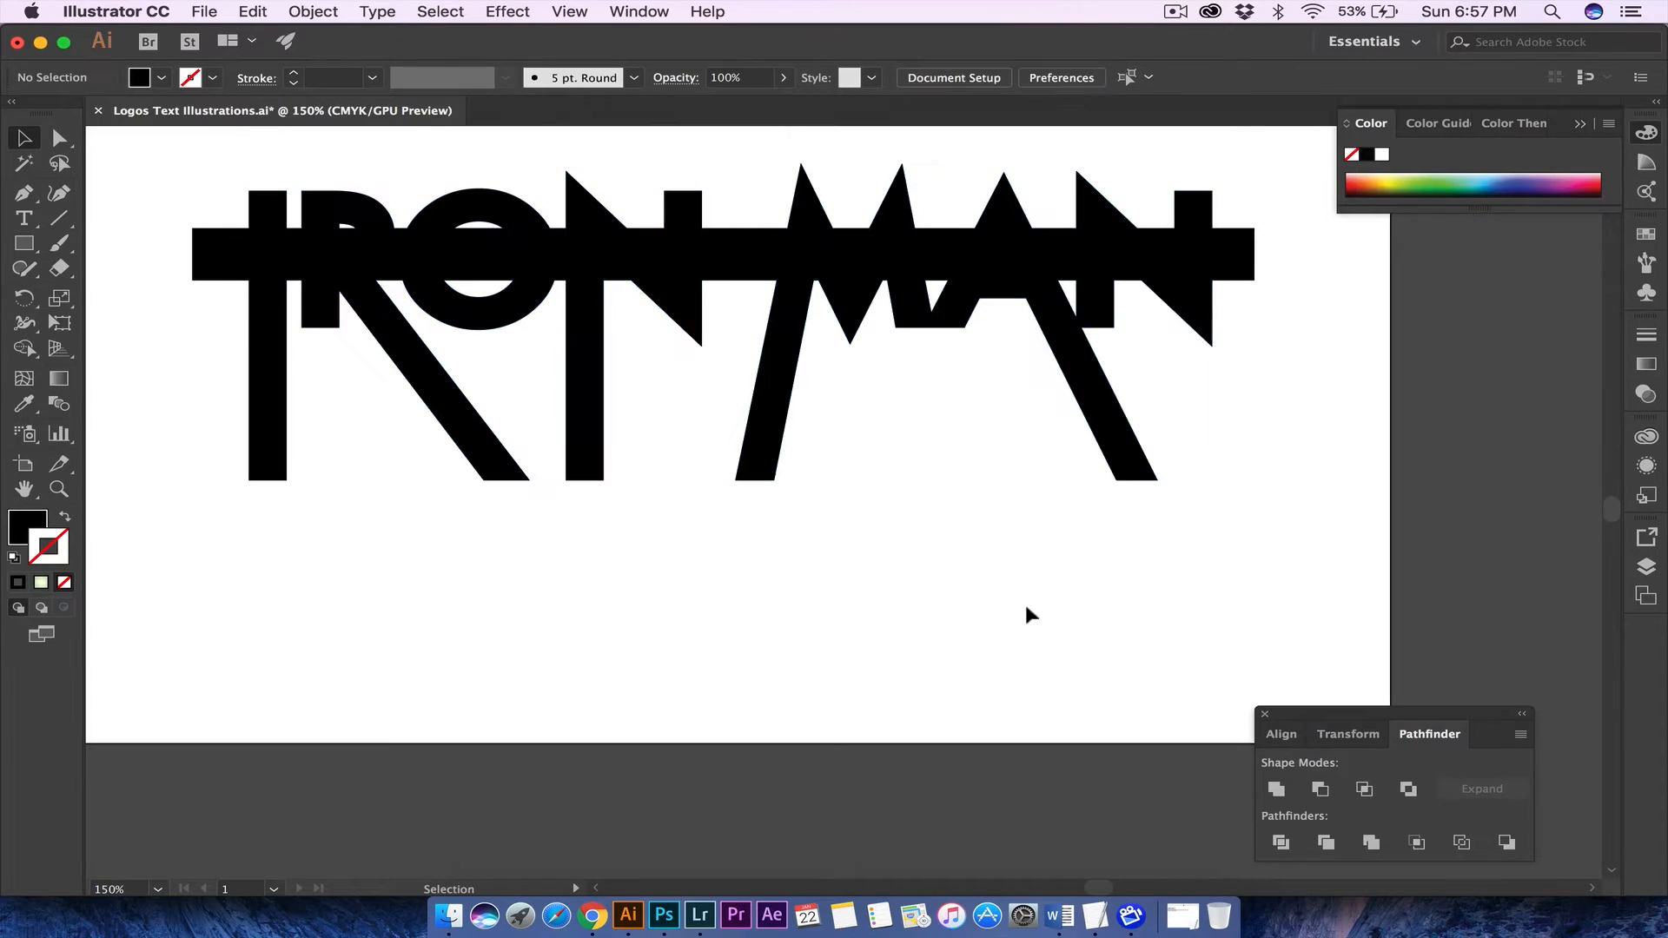
- Apply Exclude to the bar together with the thick lettering and ungroup the resulting artwork
{"action": "left_click", "coordinate": [1241, 259]}
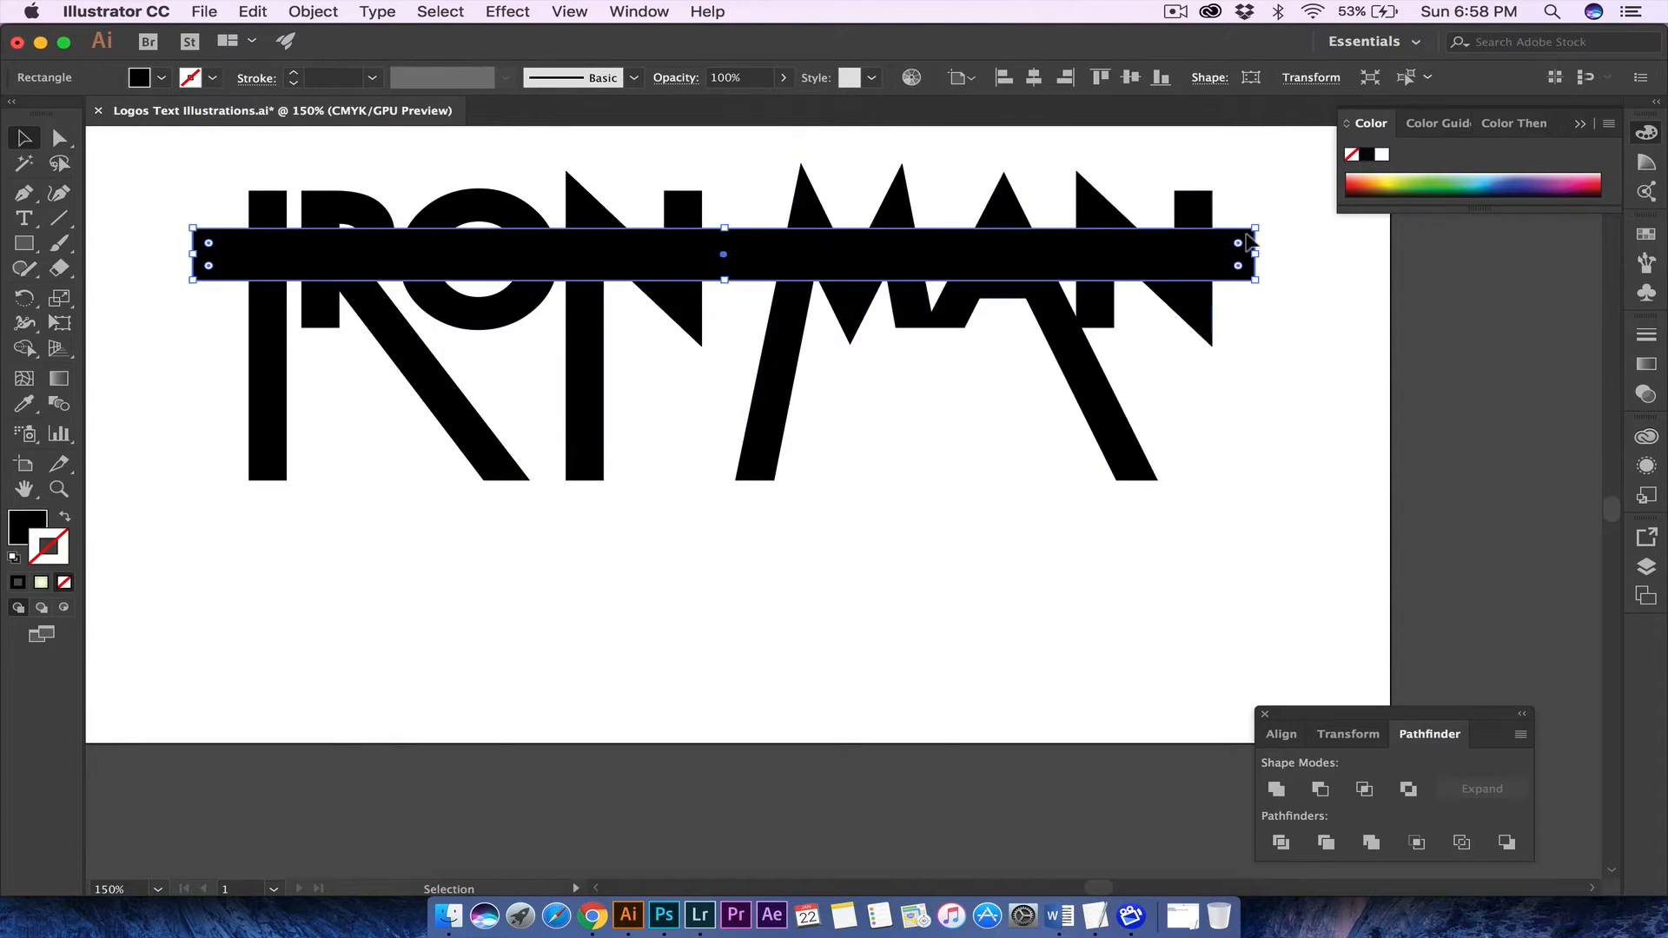
{"action": "left_click", "coordinate": [1202, 198], "text": "shift"}
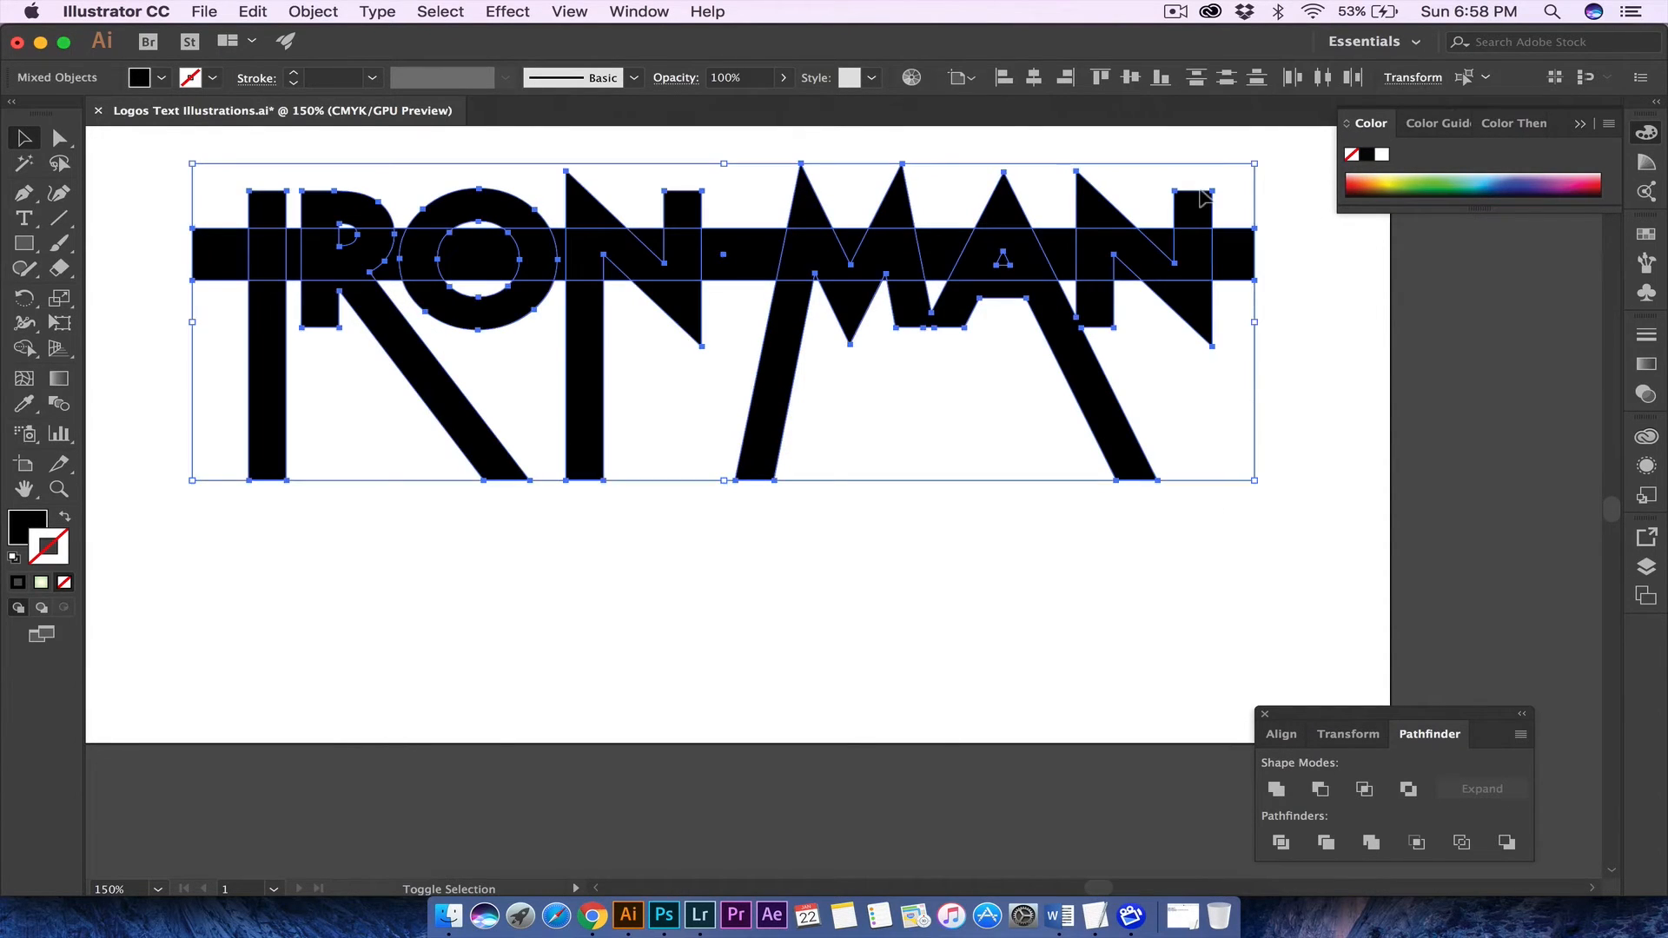
{"action": "left_click", "coordinate": [1408, 789]}
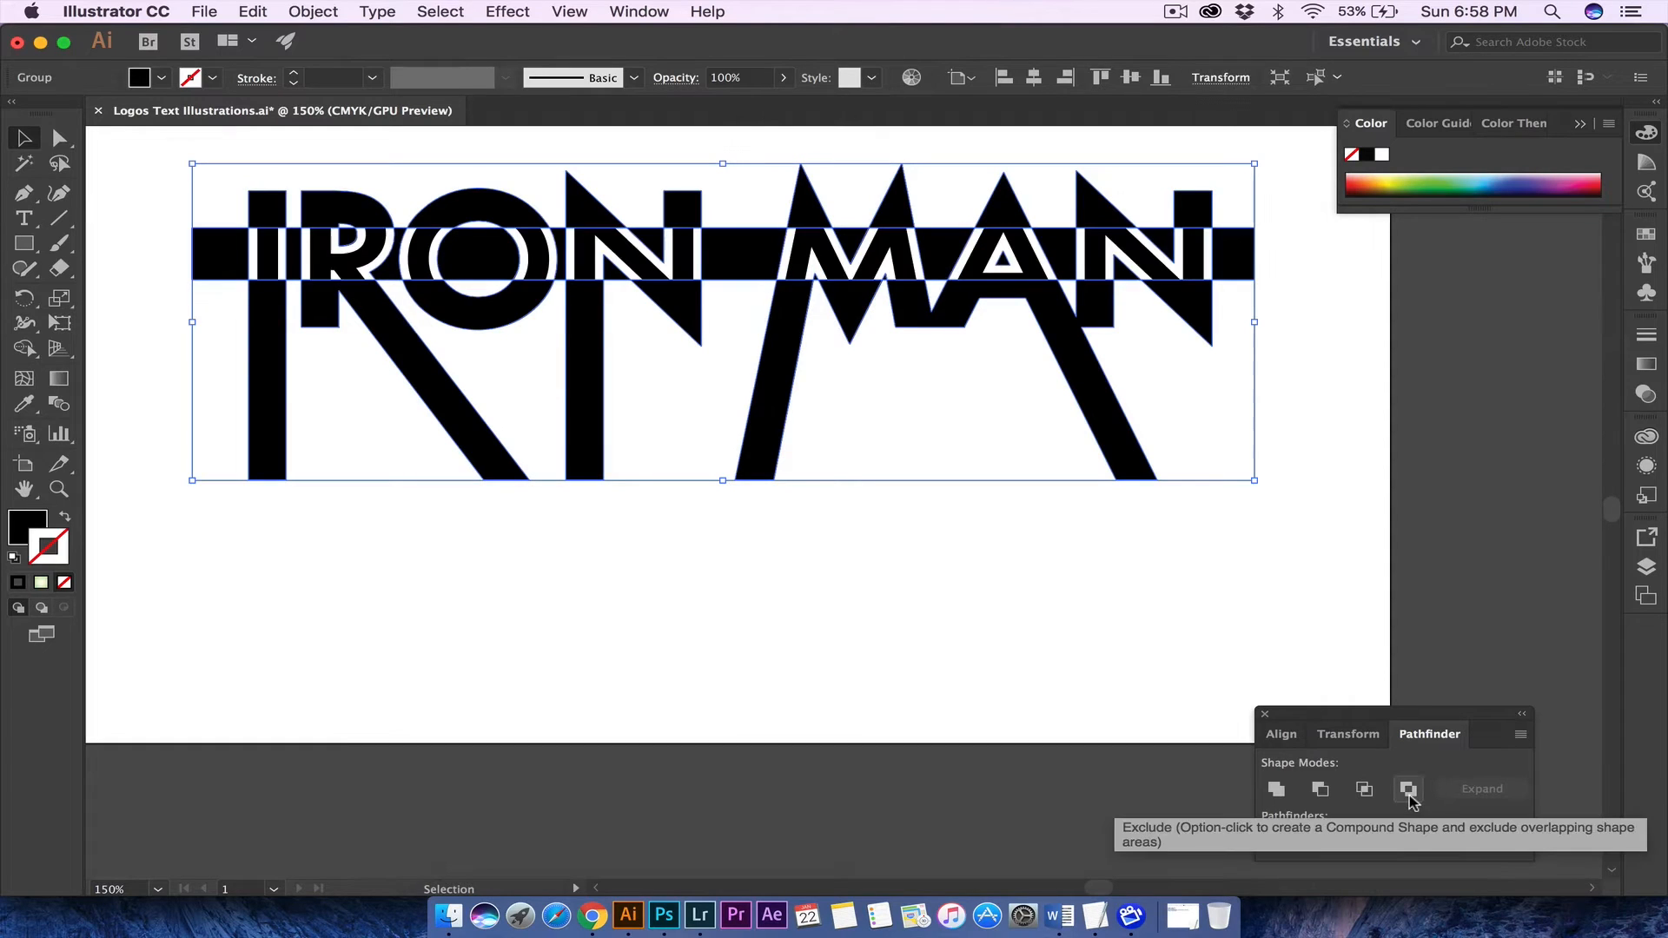
{"action": "left_click", "coordinate": [1331, 582]}
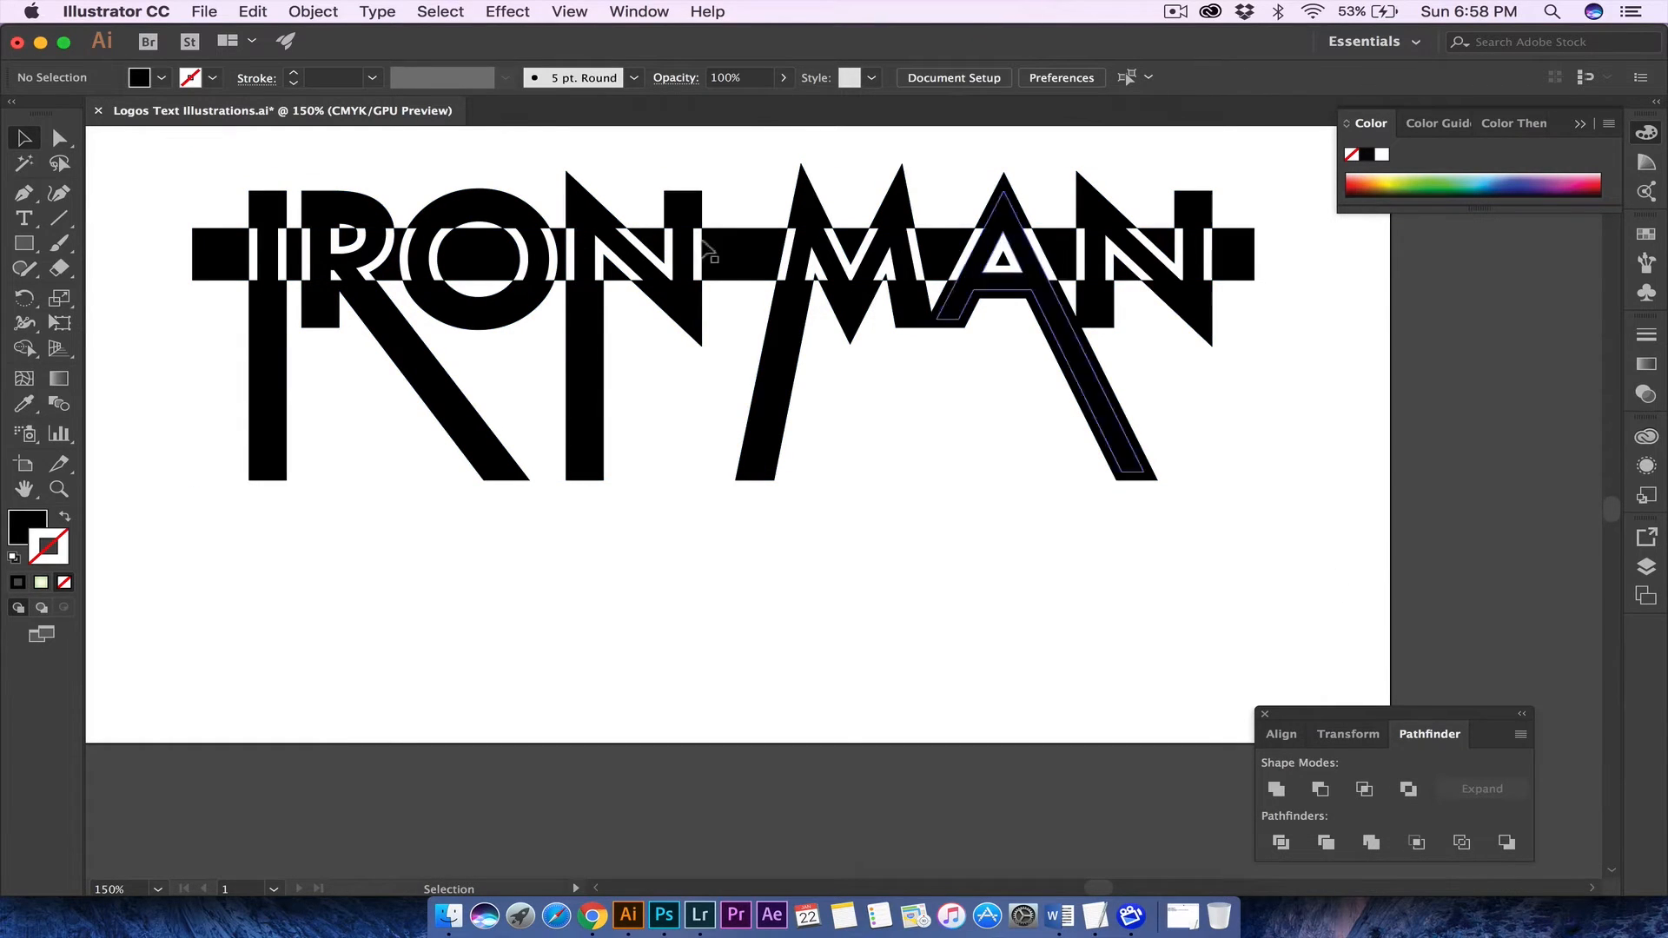
{"action": "left_click", "coordinate": [288, 201]}
{"action": "right_click", "coordinate": [288, 201]}
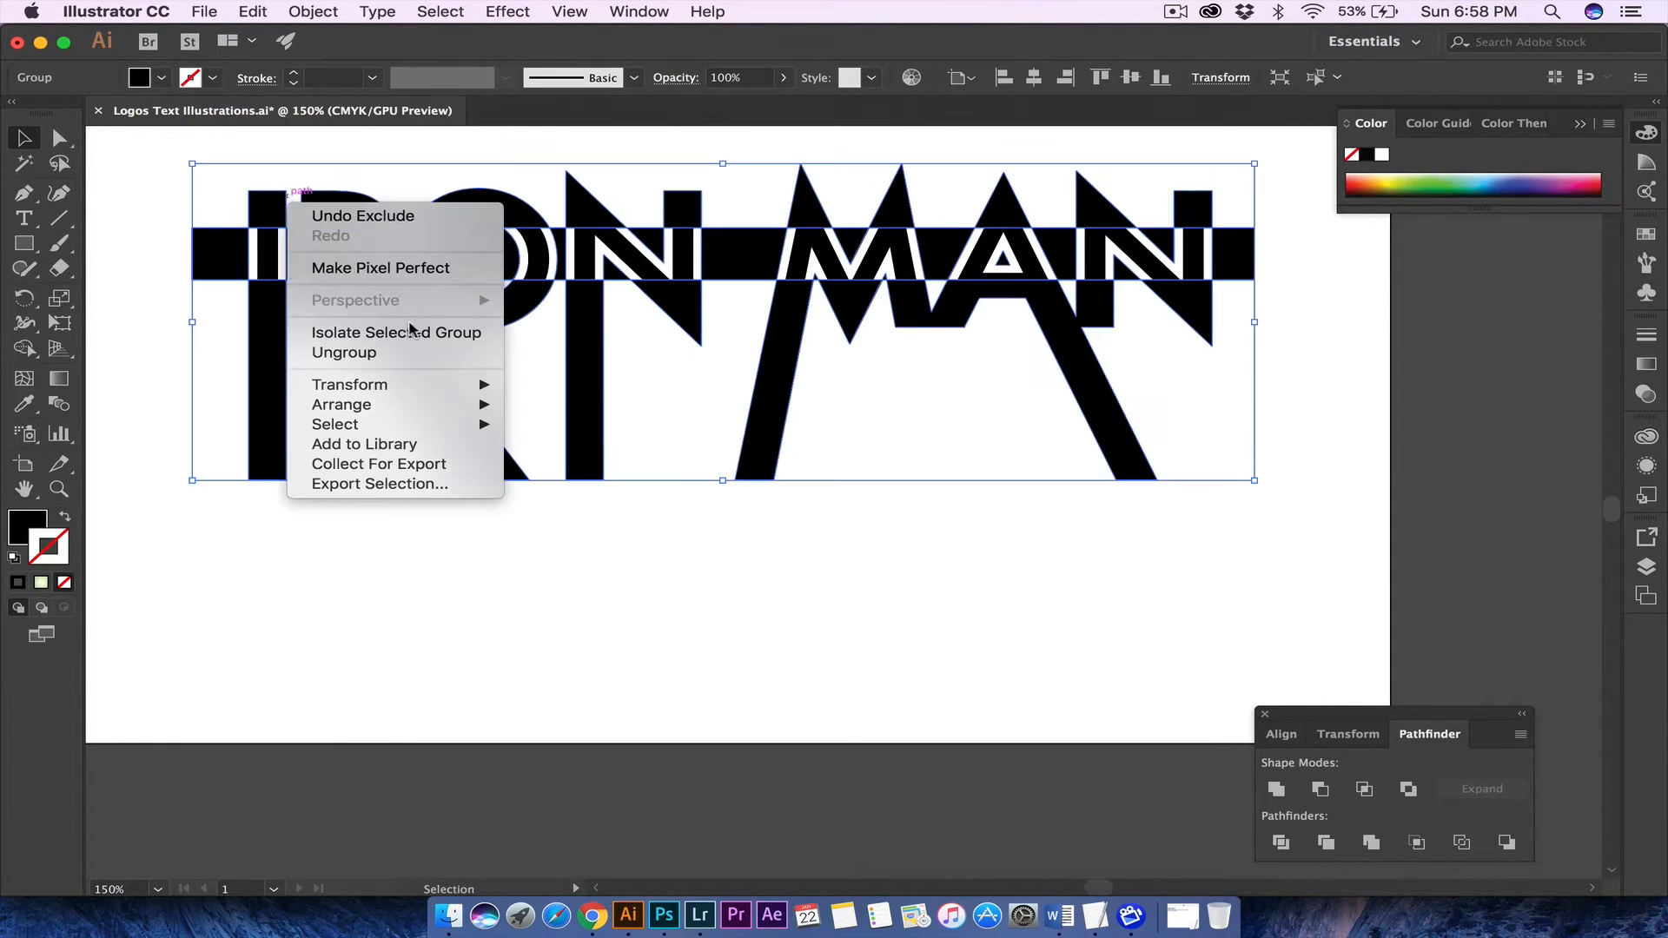
{"action": "left_click", "coordinate": [382, 350]}
{"action": "left_click", "coordinate": [148, 312]}
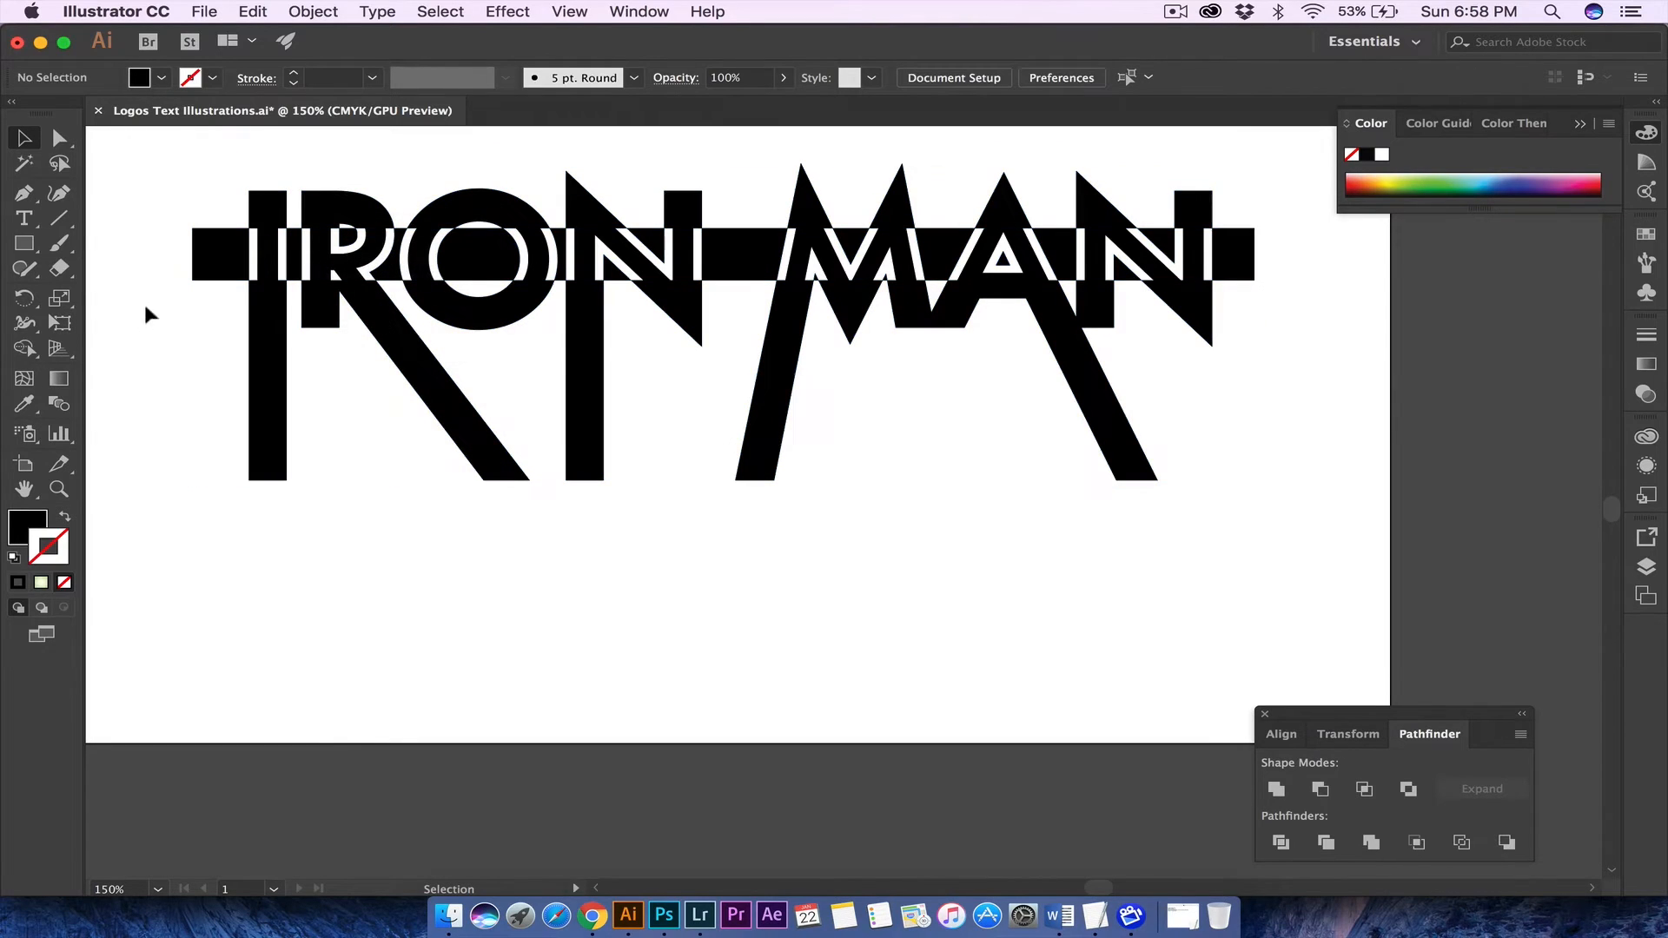
- Delete all the thick letter pieces above the bar, from the I through to the last N
{"action": "left_click", "coordinate": [253, 201]}
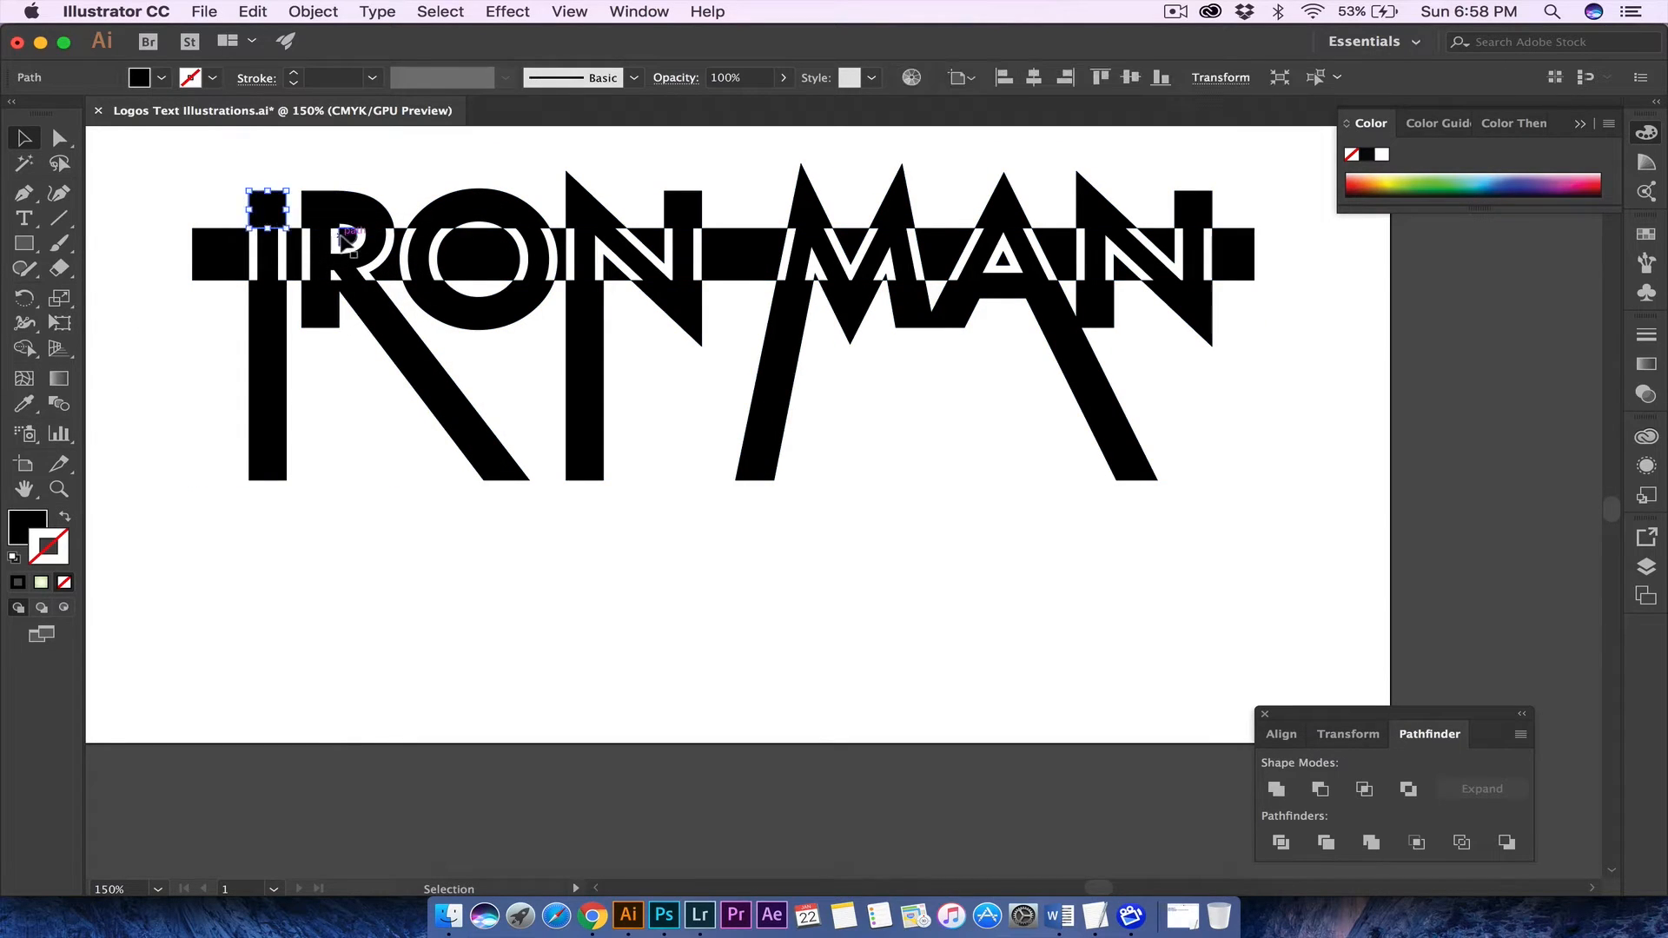
{"action": "key", "text": "Delete"}
{"action": "left_click", "coordinate": [352, 202]}
{"action": "key", "text": "Delete"}
{"action": "left_click", "coordinate": [487, 193]}
{"action": "key", "text": "Delete"}
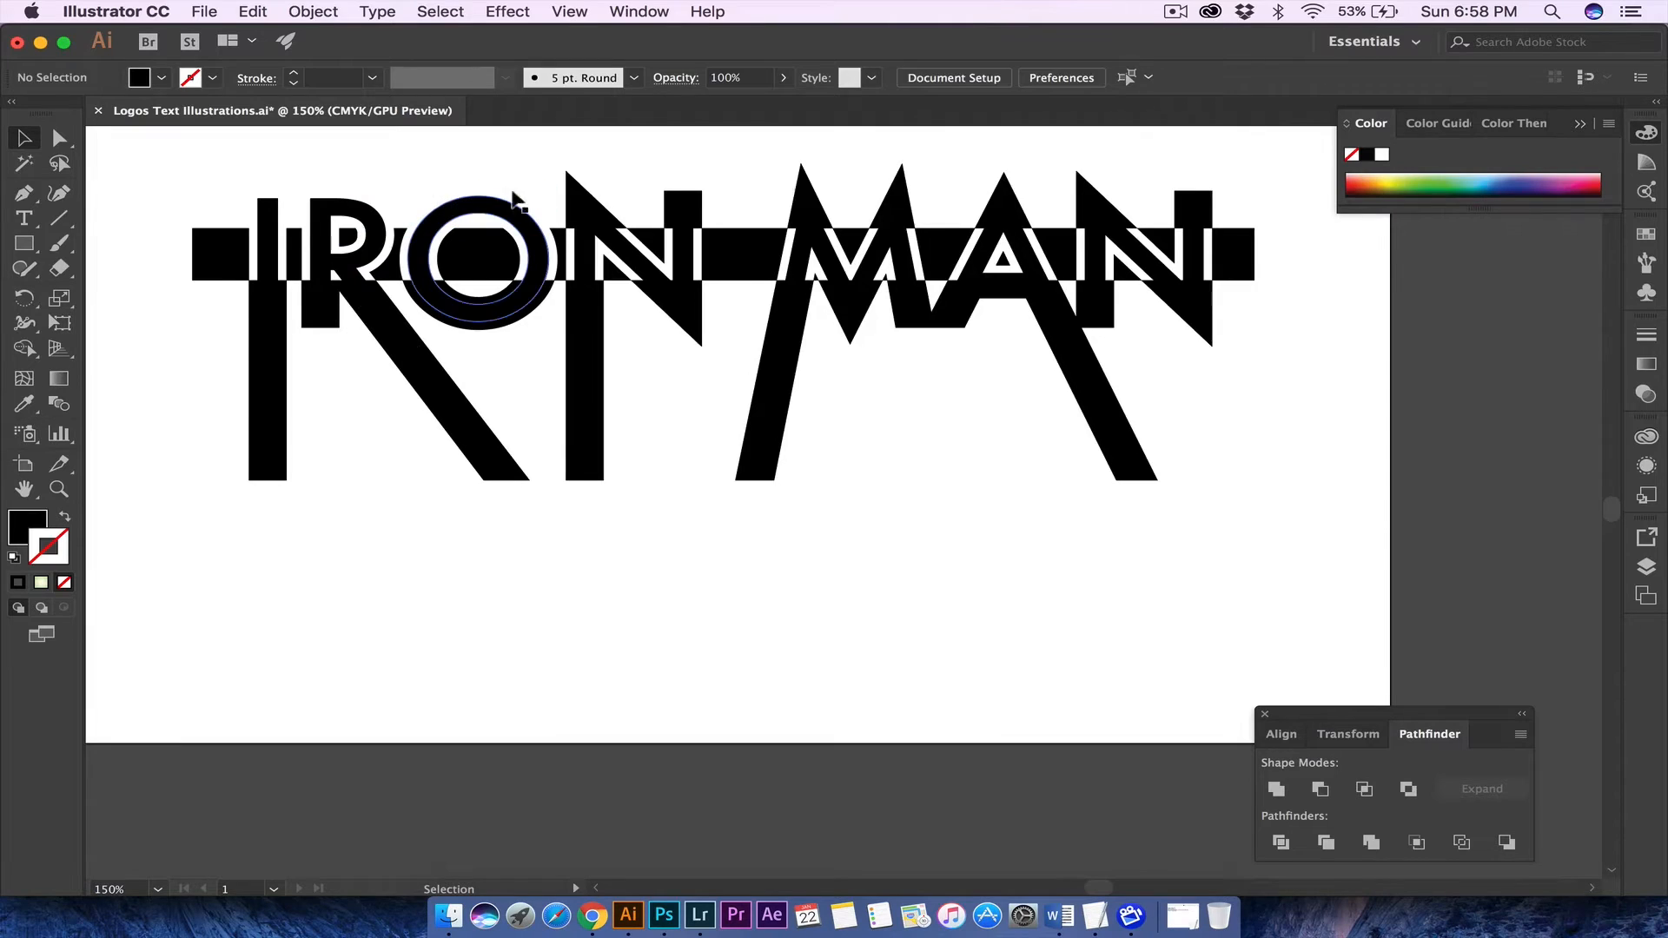
{"action": "left_click", "coordinate": [578, 184]}
{"action": "key", "text": "Delete"}
{"action": "left_click", "coordinate": [669, 206]}
{"action": "key", "text": "Delete"}
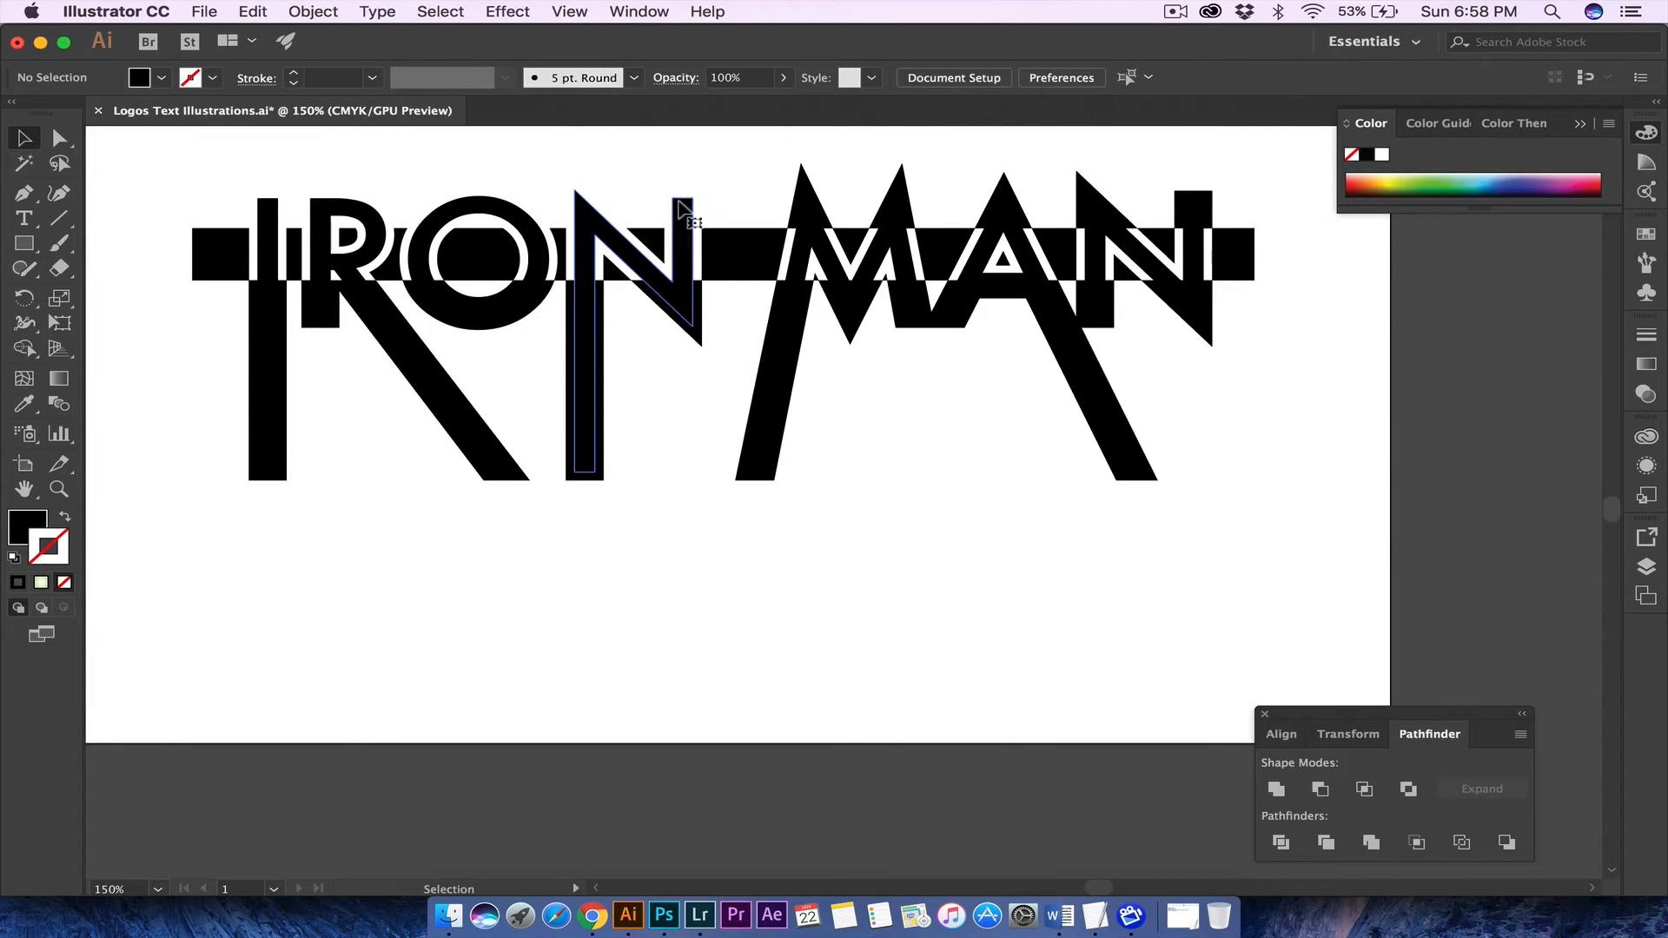
{"action": "left_click", "coordinate": [800, 181]}
{"action": "key", "text": "Delete"}
{"action": "left_click", "coordinate": [903, 198]}
{"action": "key", "text": "Delete"}
{"action": "left_click", "coordinate": [999, 190]}
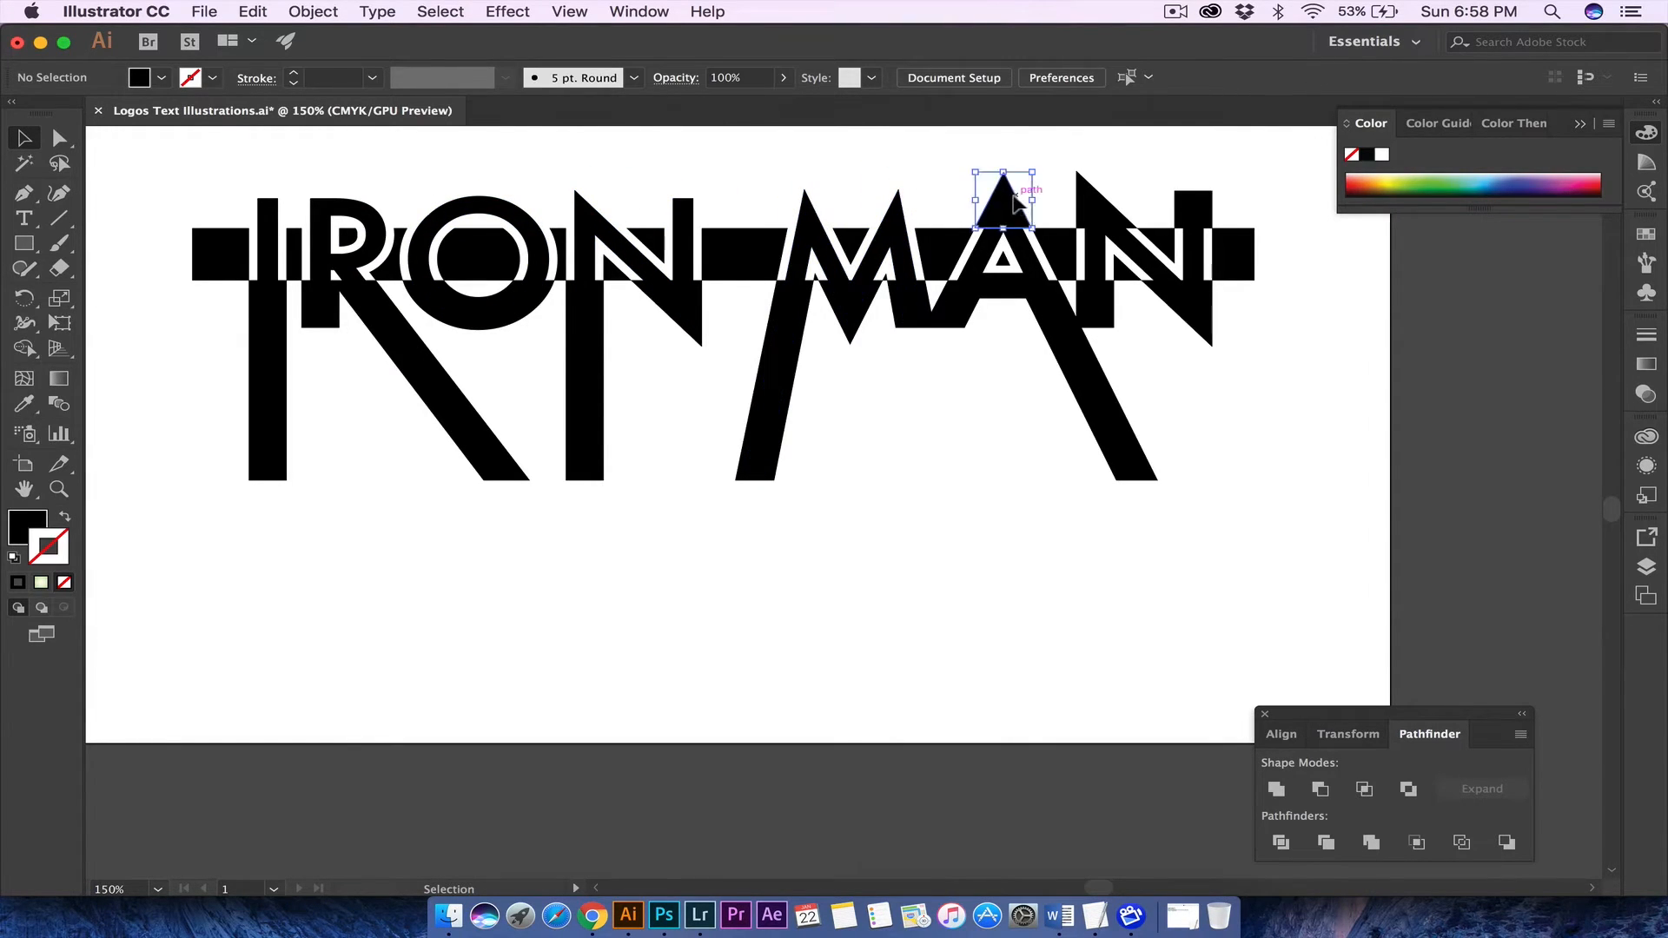
{"action": "key", "text": "Delete"}
{"action": "left_click", "coordinate": [1192, 203]}
{"action": "key", "text": "Delete"}
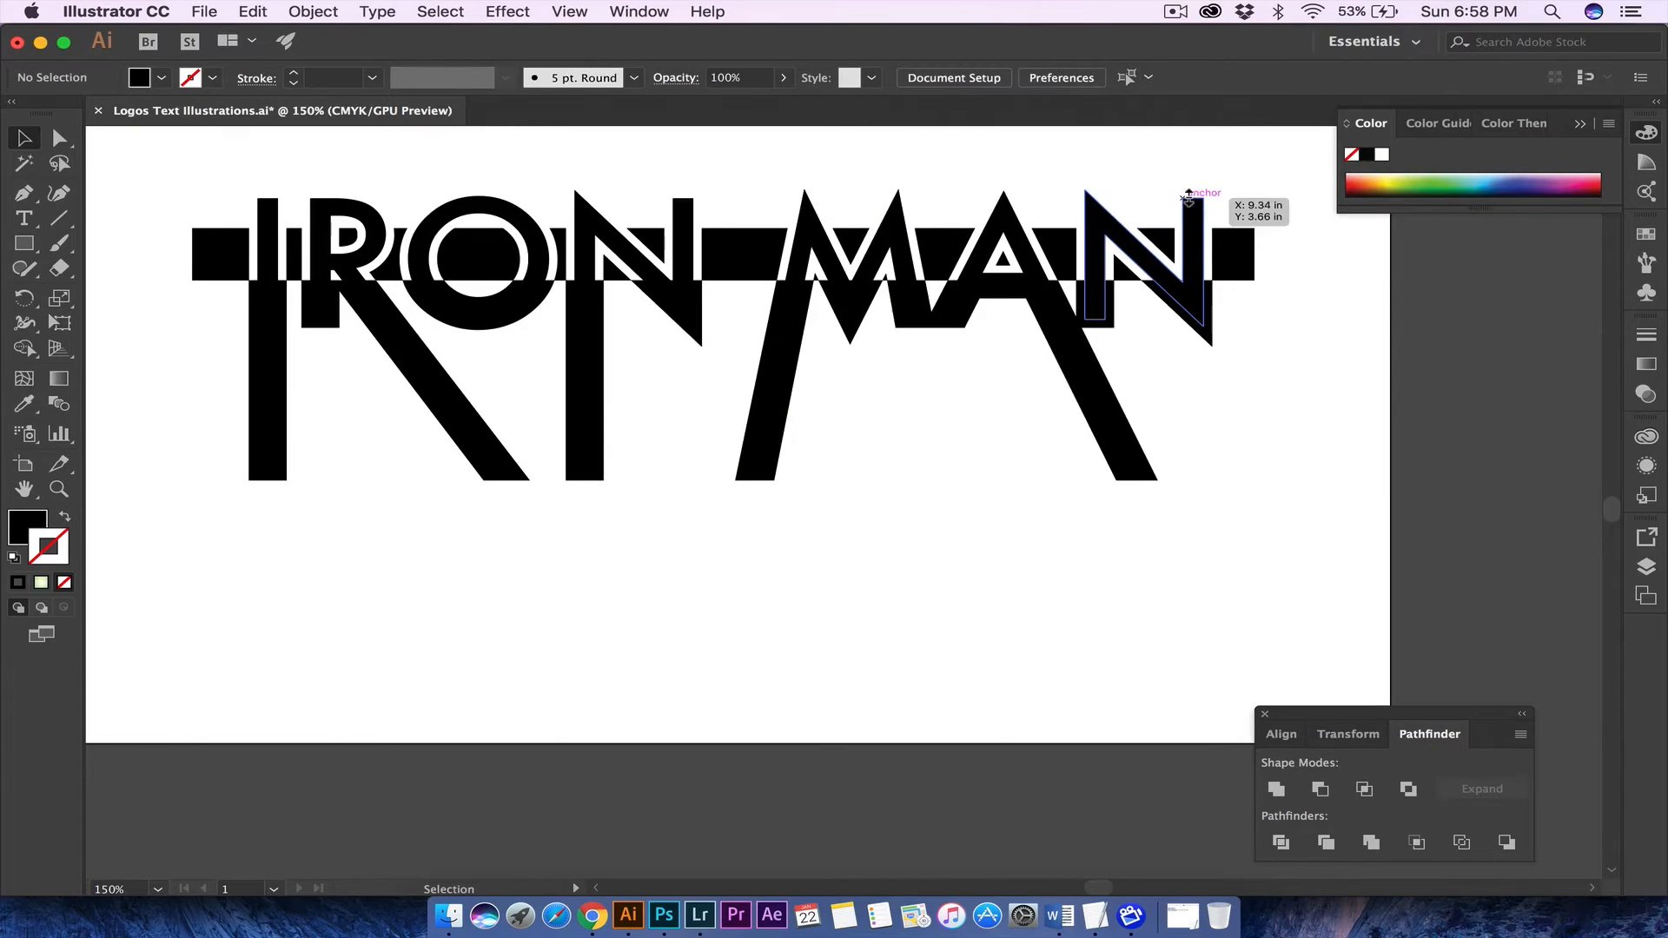
- Delete all the thick letter pieces below the bar, leaving the thin lettering and the cut bar segments
{"action": "left_click", "coordinate": [1091, 340]}
{"action": "key", "text": "Delete"}
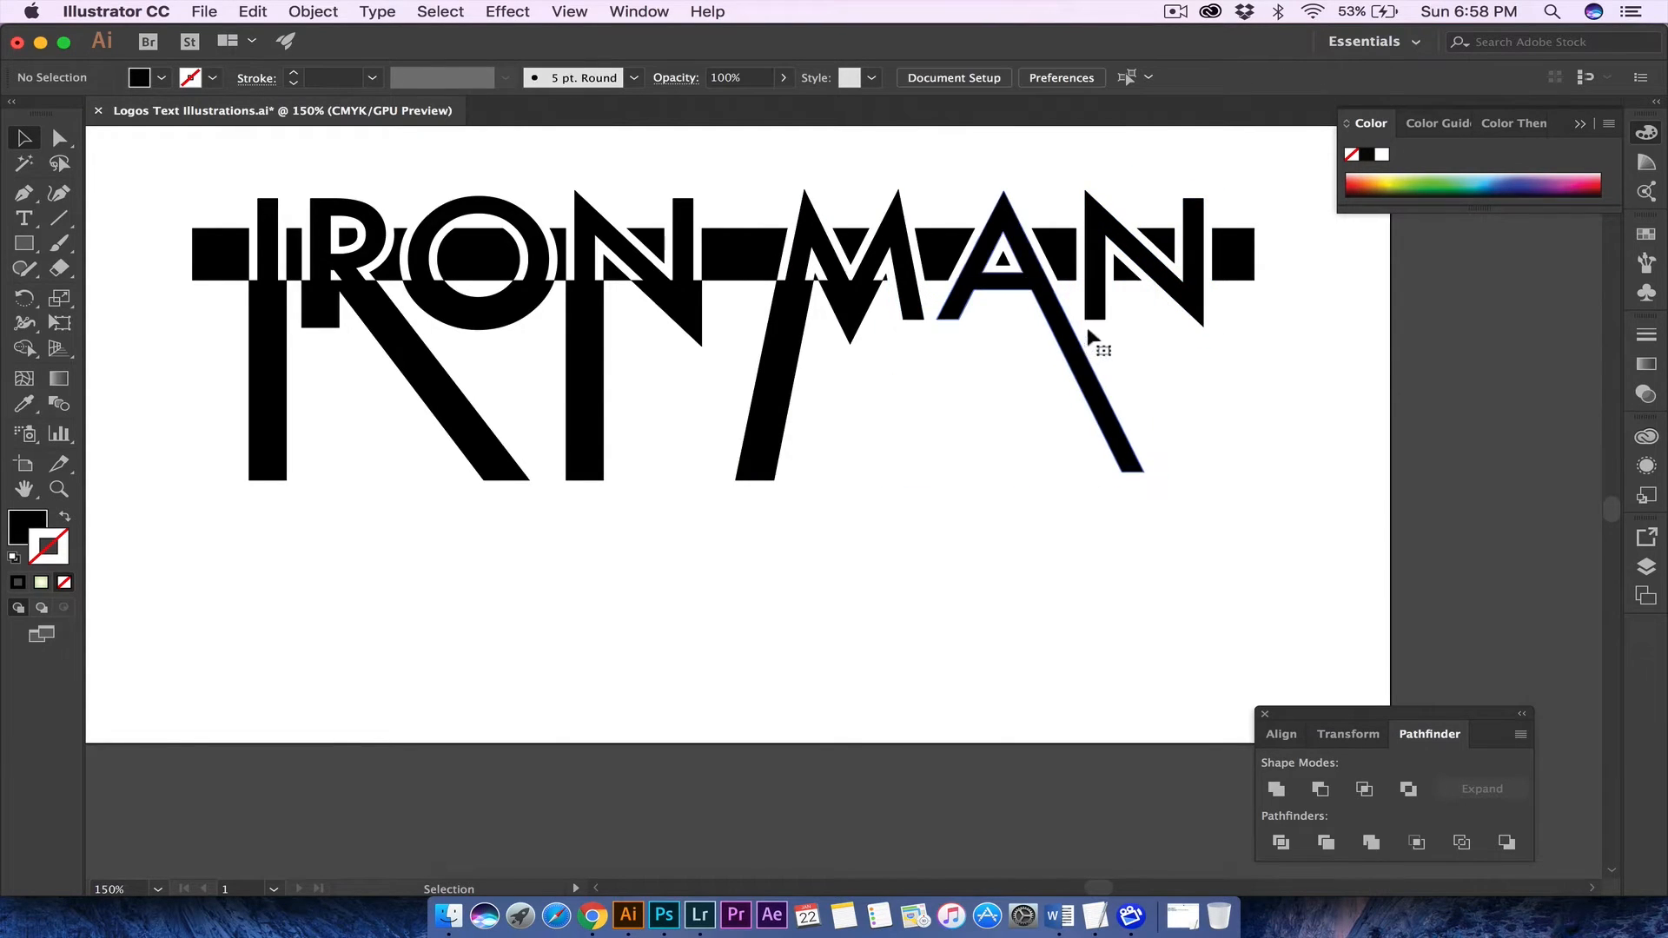
{"action": "left_click", "coordinate": [800, 334]}
{"action": "key", "text": "Delete"}
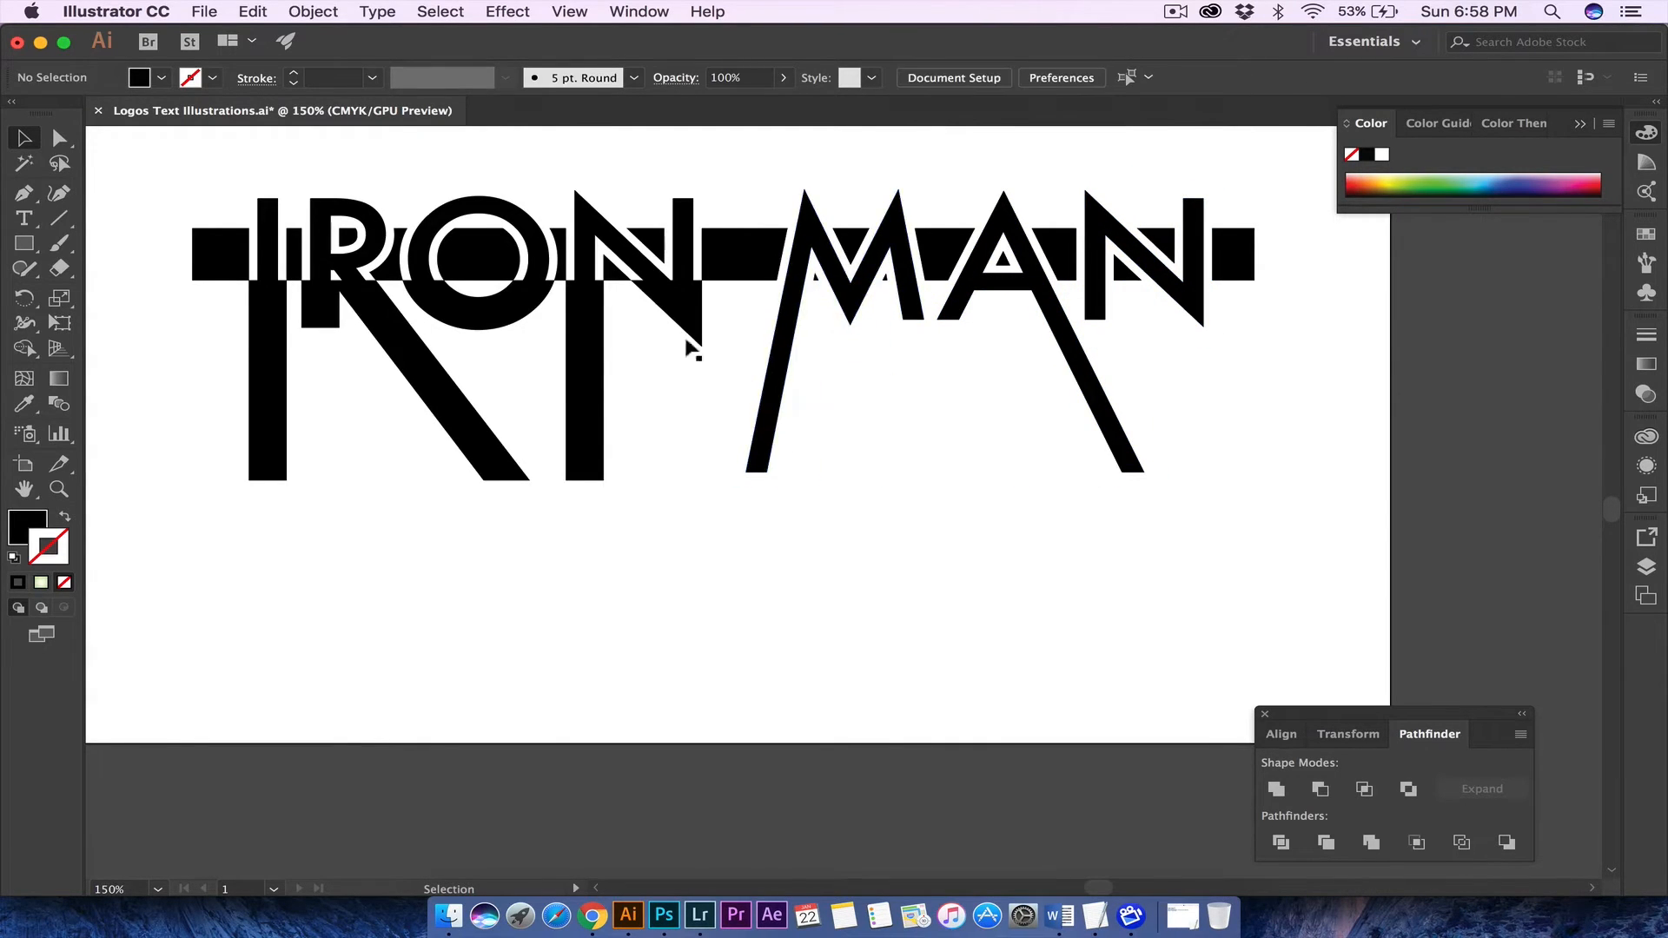
{"action": "left_click", "coordinate": [583, 356]}
{"action": "key", "text": "Delete"}
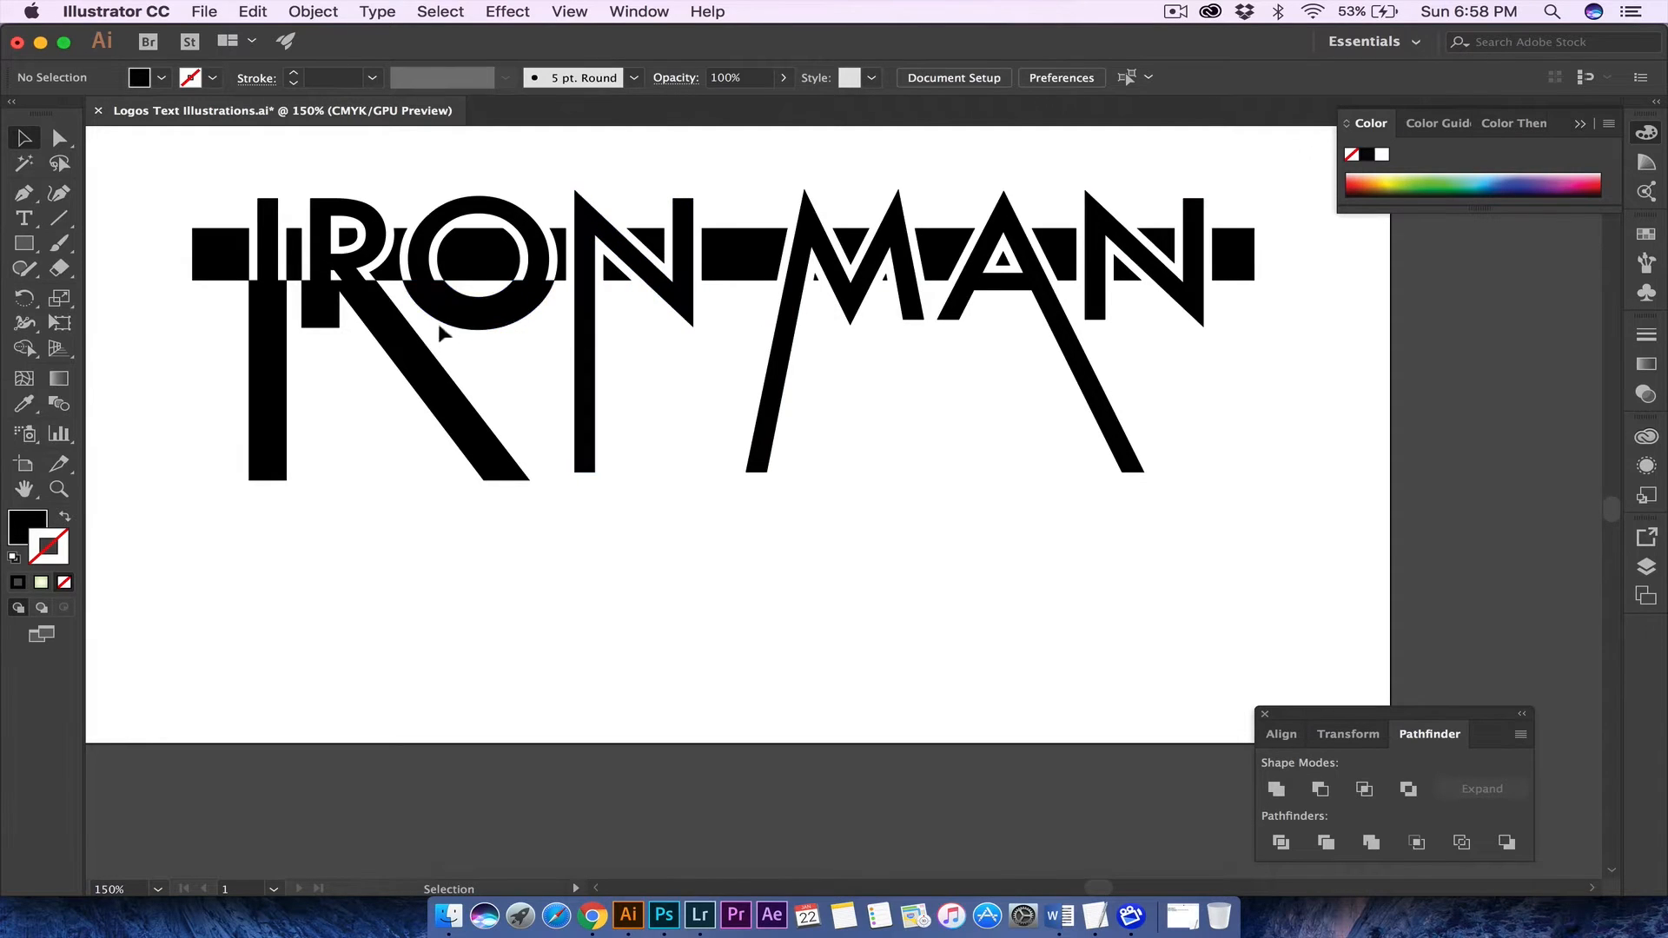
{"action": "left_click", "coordinate": [388, 347]}
{"action": "key", "text": "Delete"}
{"action": "left_click", "coordinate": [262, 356]}
{"action": "key", "text": "Delete"}
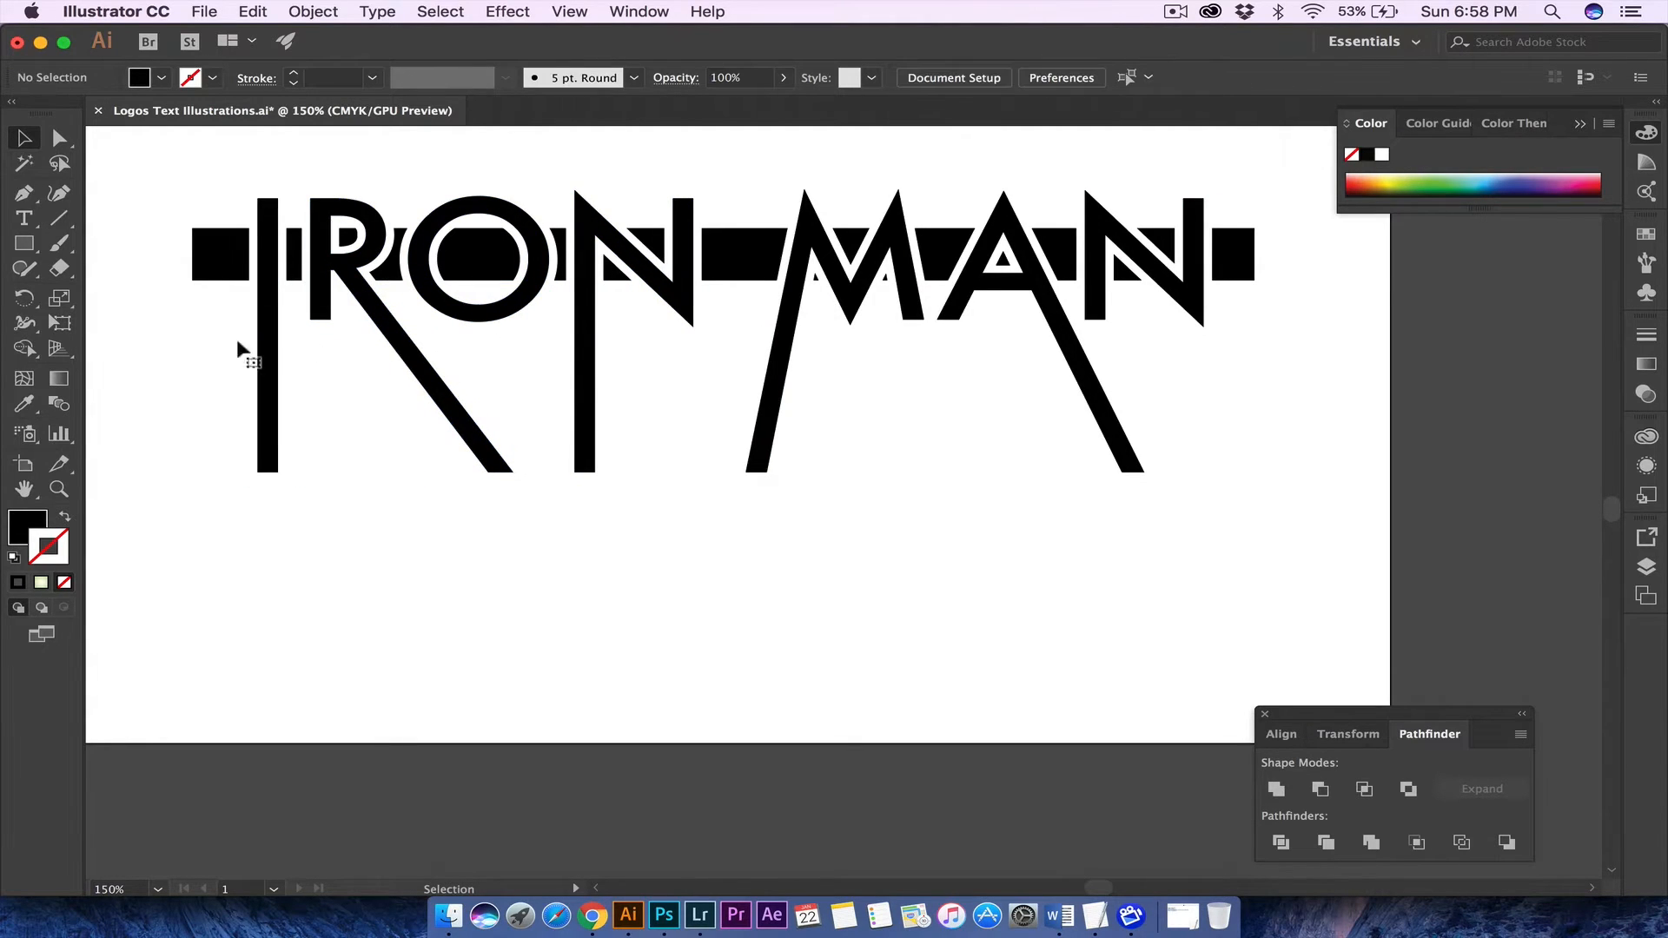
{"action": "scroll", "coordinate": [152, 340], "scroll_direction": "up", "scroll_amount": 5}
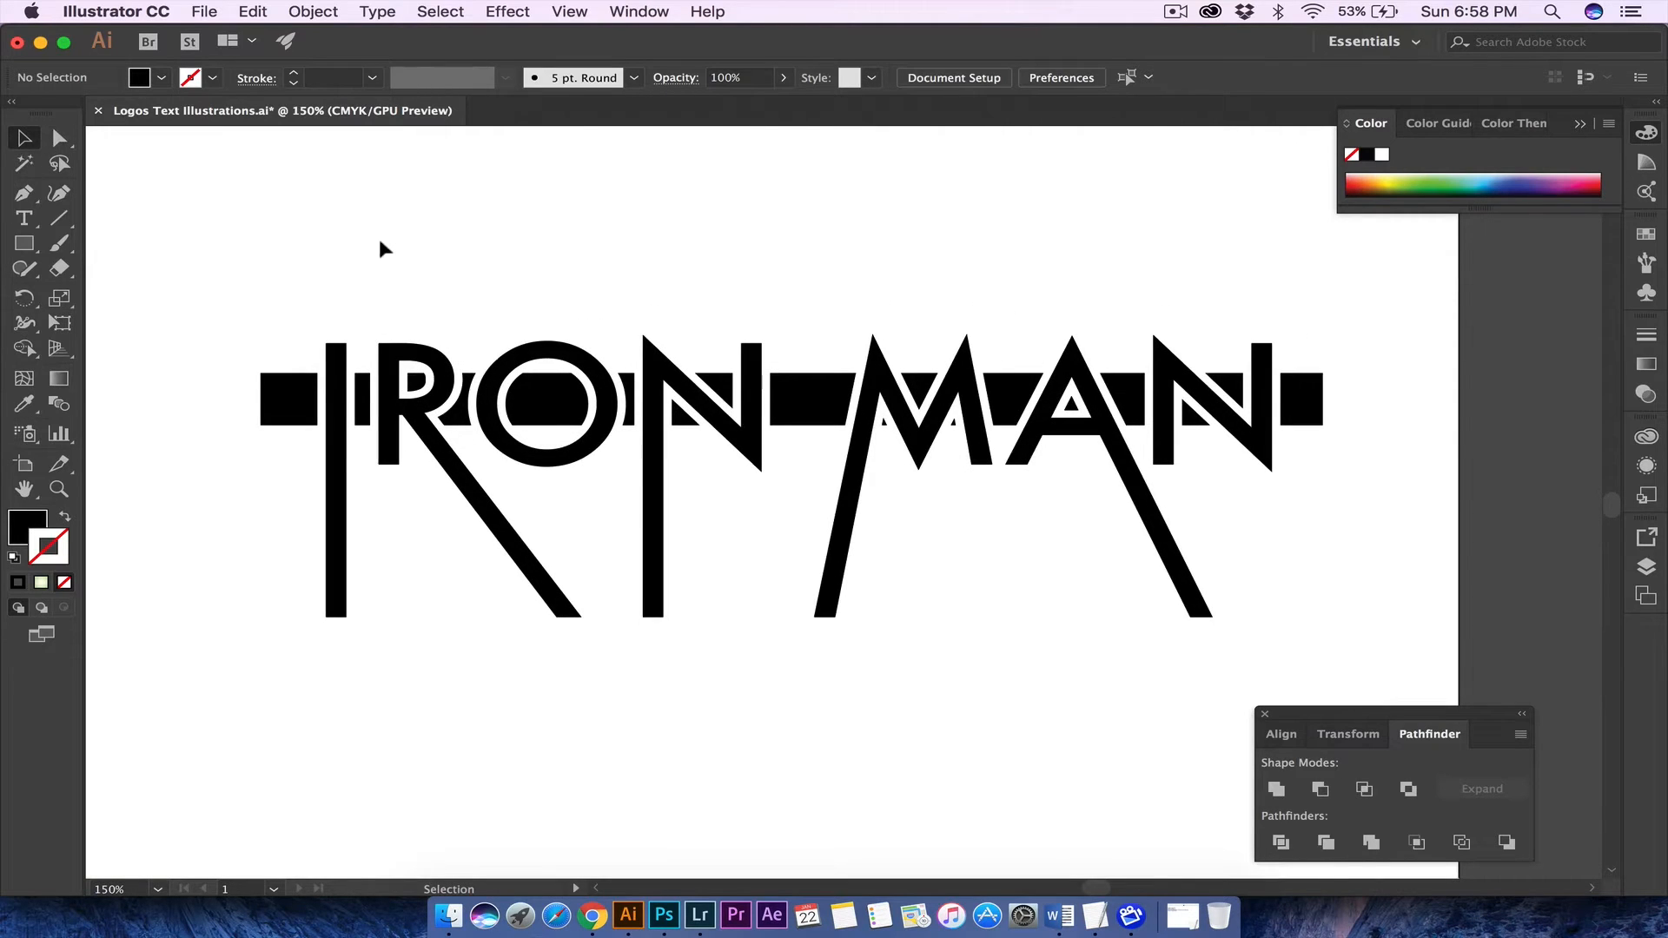
- Select every segment of the cut bar across the Iron Man lettering and fill them with red CC003A
{"action": "left_click", "coordinate": [300, 413]}
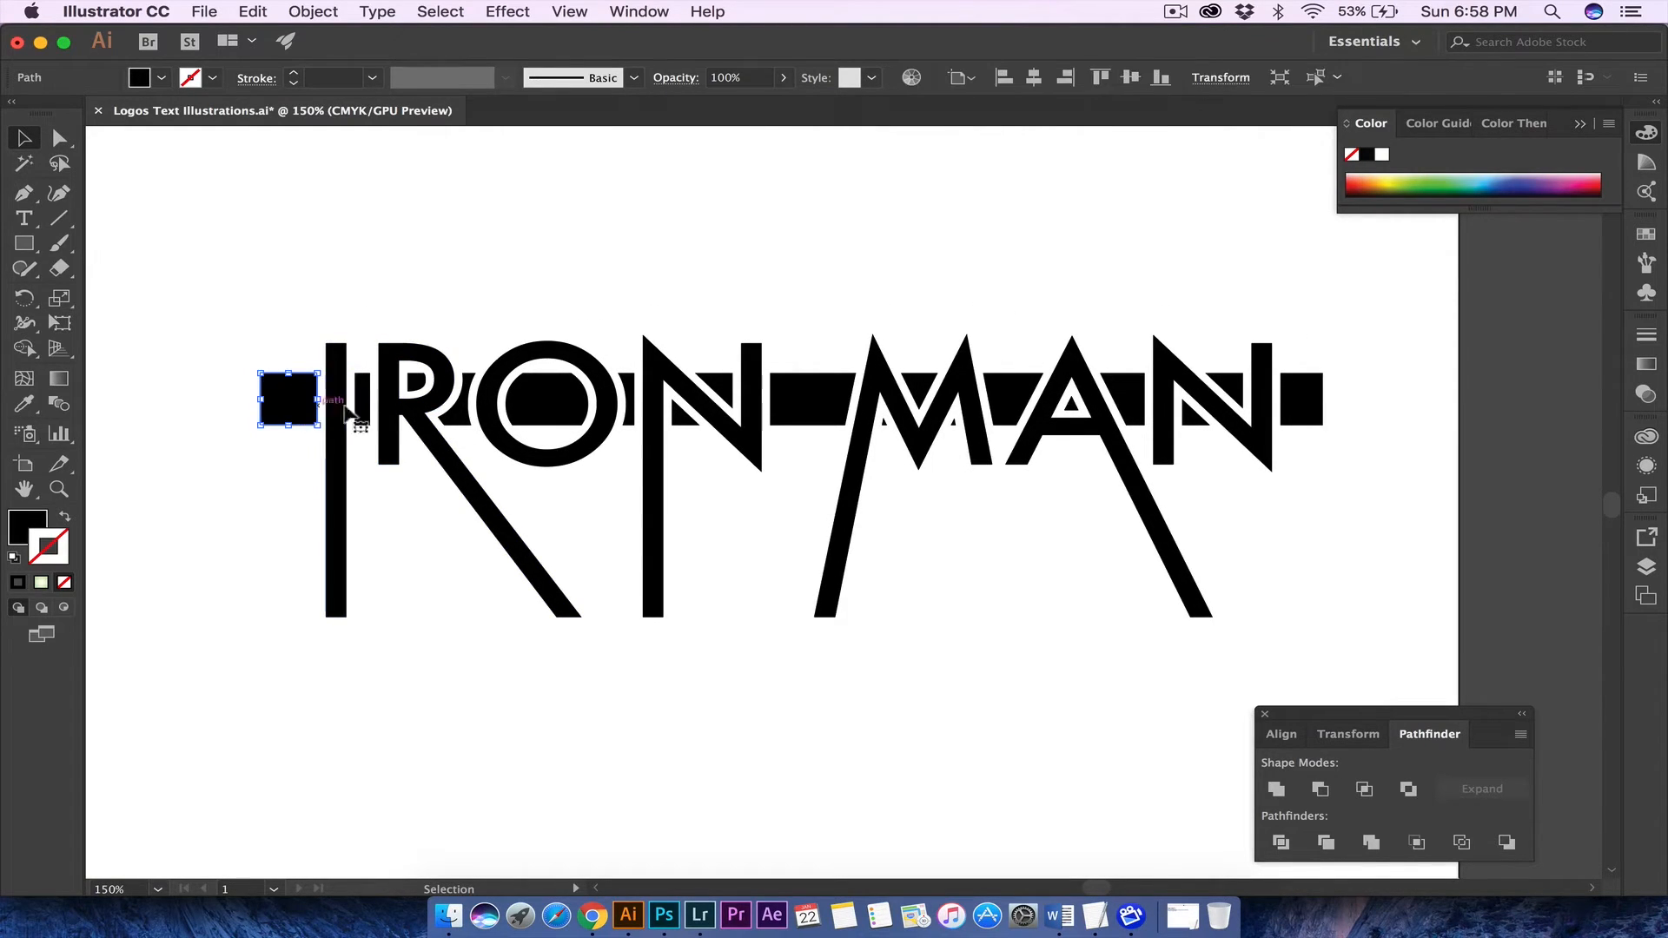
{"action": "left_click", "coordinate": [361, 408], "text": "shift"}
{"action": "left_click", "coordinate": [417, 381], "text": "shift"}
{"action": "left_click", "coordinate": [448, 412], "text": "shift"}
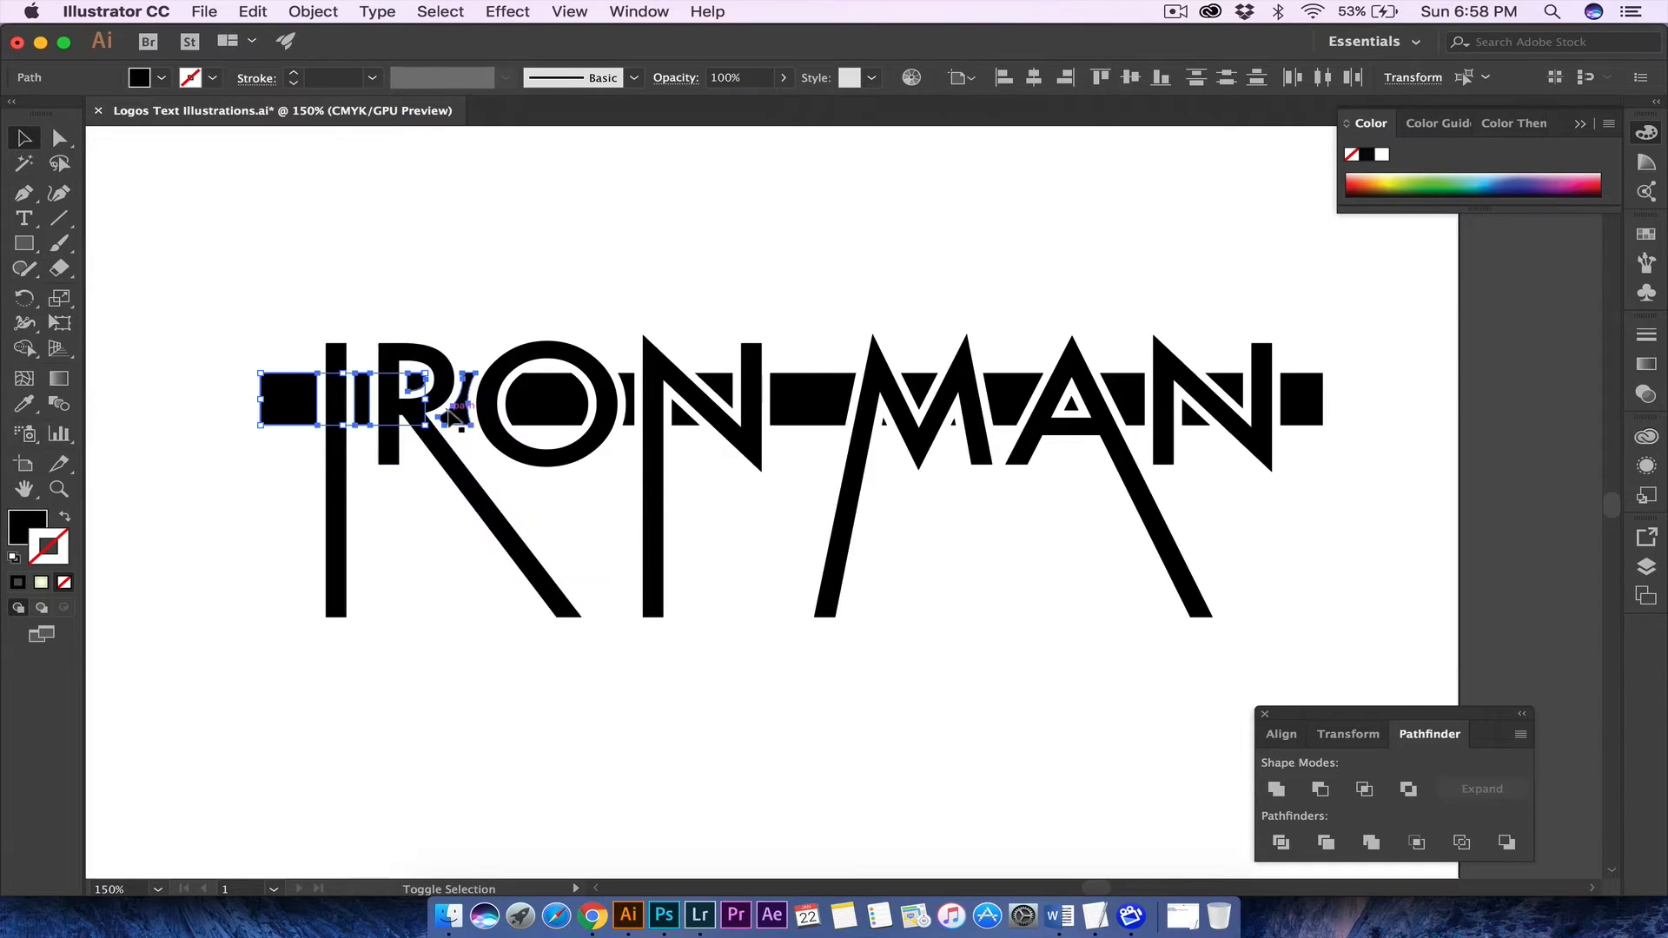
{"action": "left_click", "coordinate": [546, 417], "text": "shift"}
{"action": "left_click", "coordinate": [629, 411], "text": "shift"}
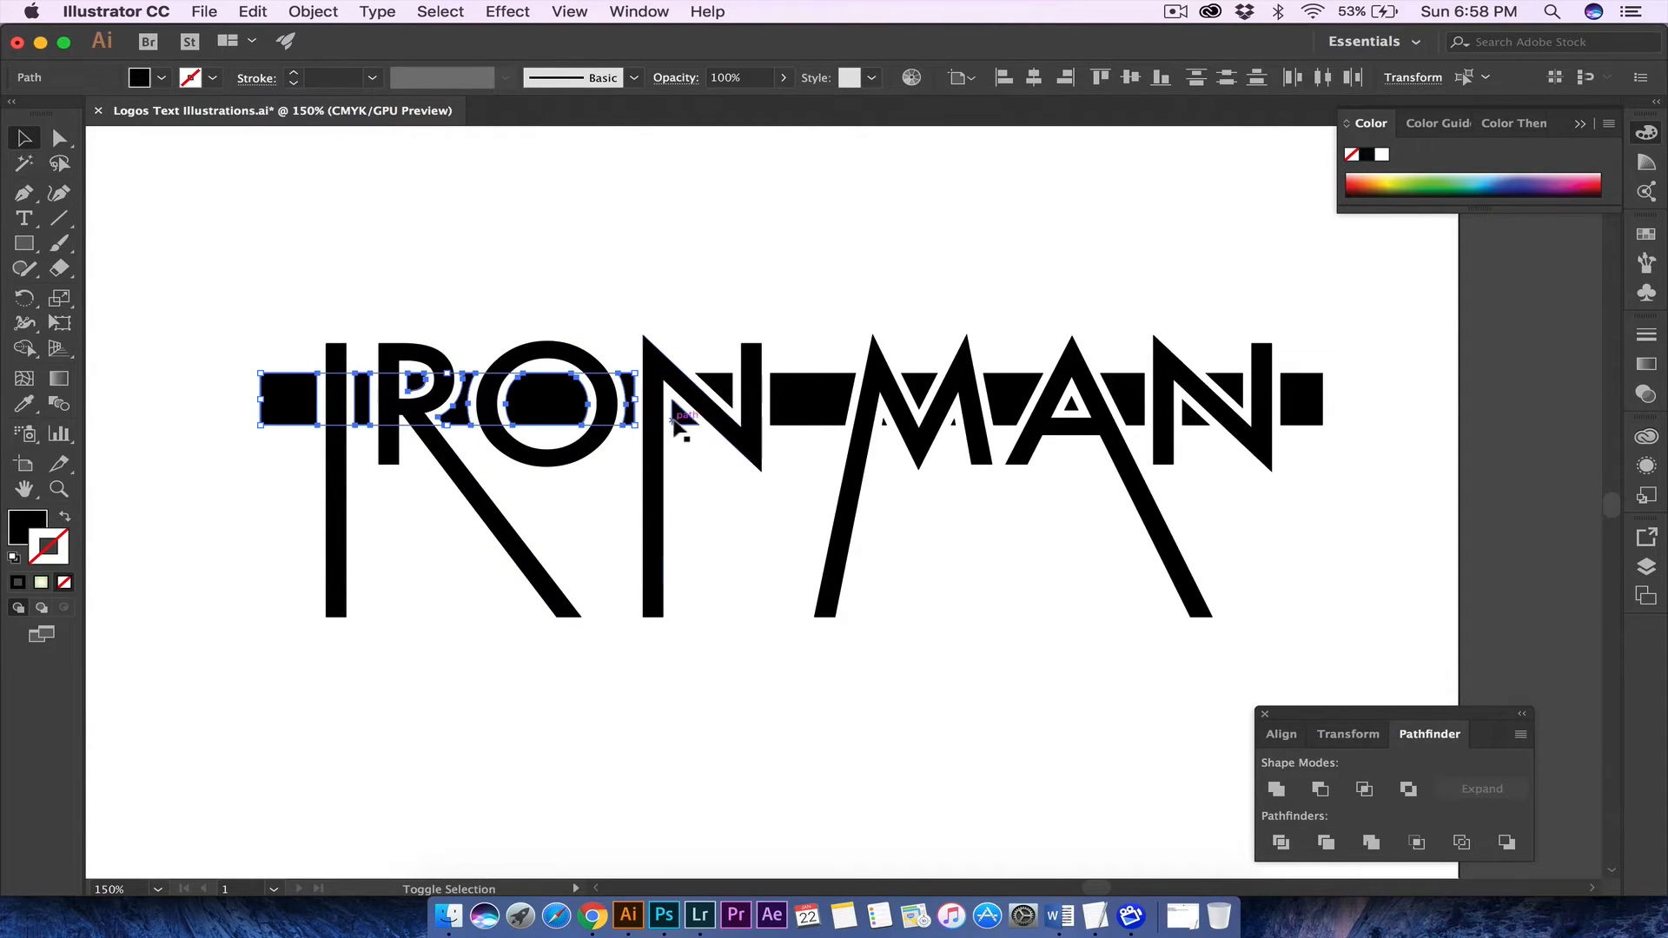
{"action": "left_click", "coordinate": [712, 398], "text": "shift"}
{"action": "left_click", "coordinate": [806, 406], "text": "shift"}
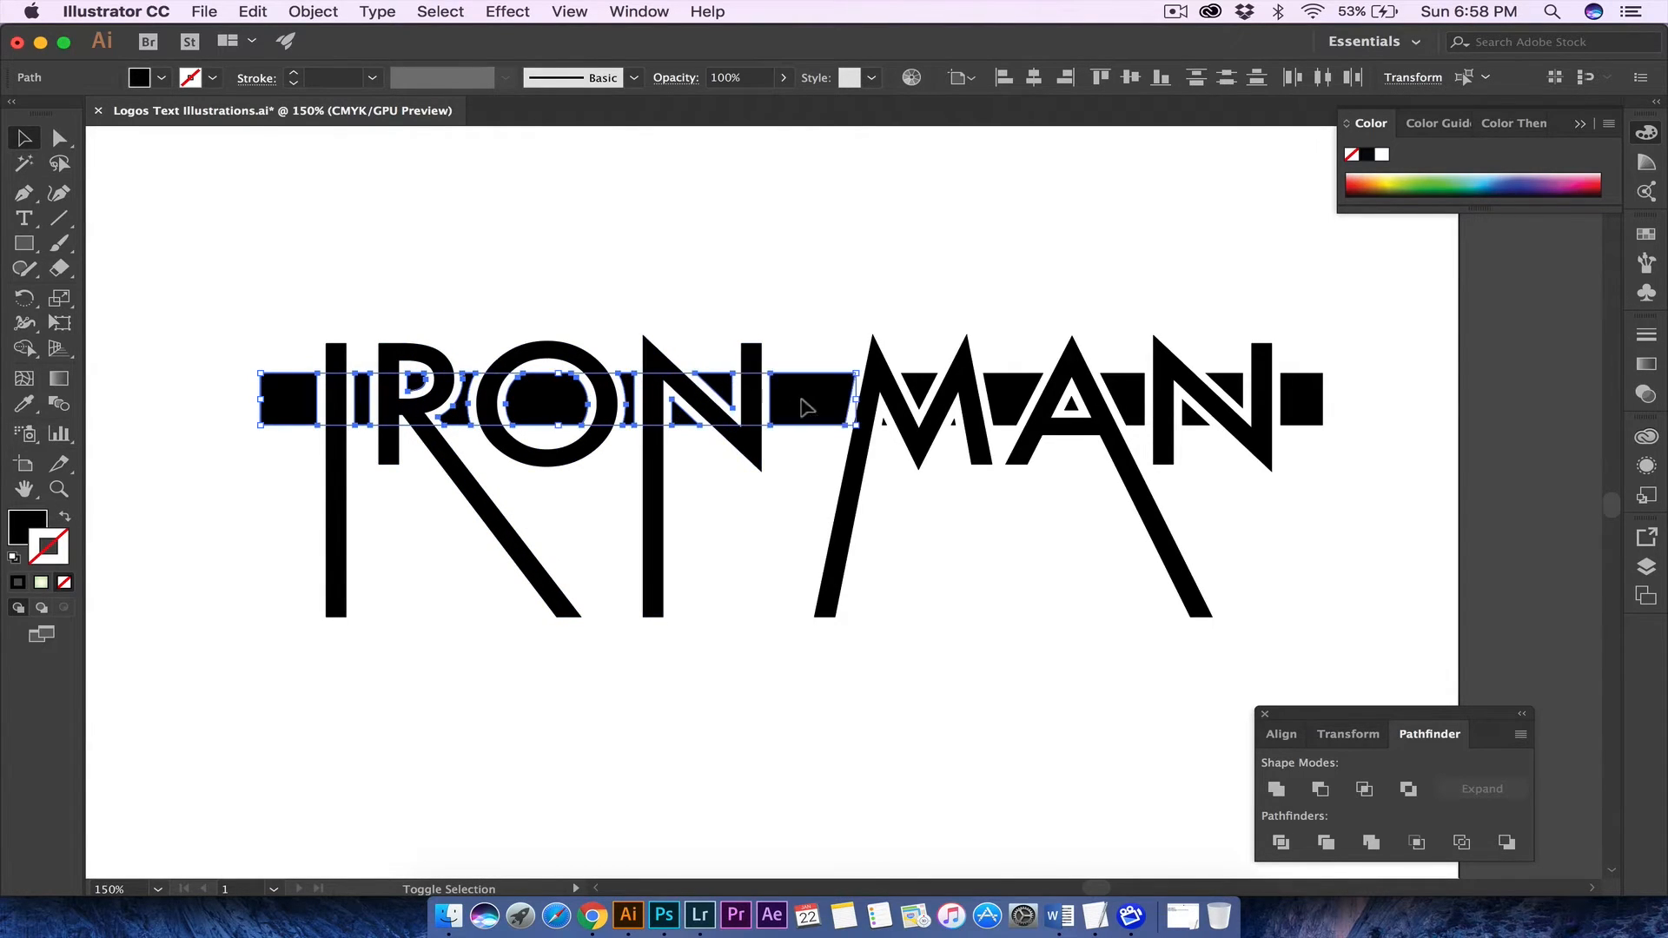
{"action": "left_click", "coordinate": [887, 422], "text": "shift"}
{"action": "left_click", "coordinate": [951, 421], "text": "shift"}
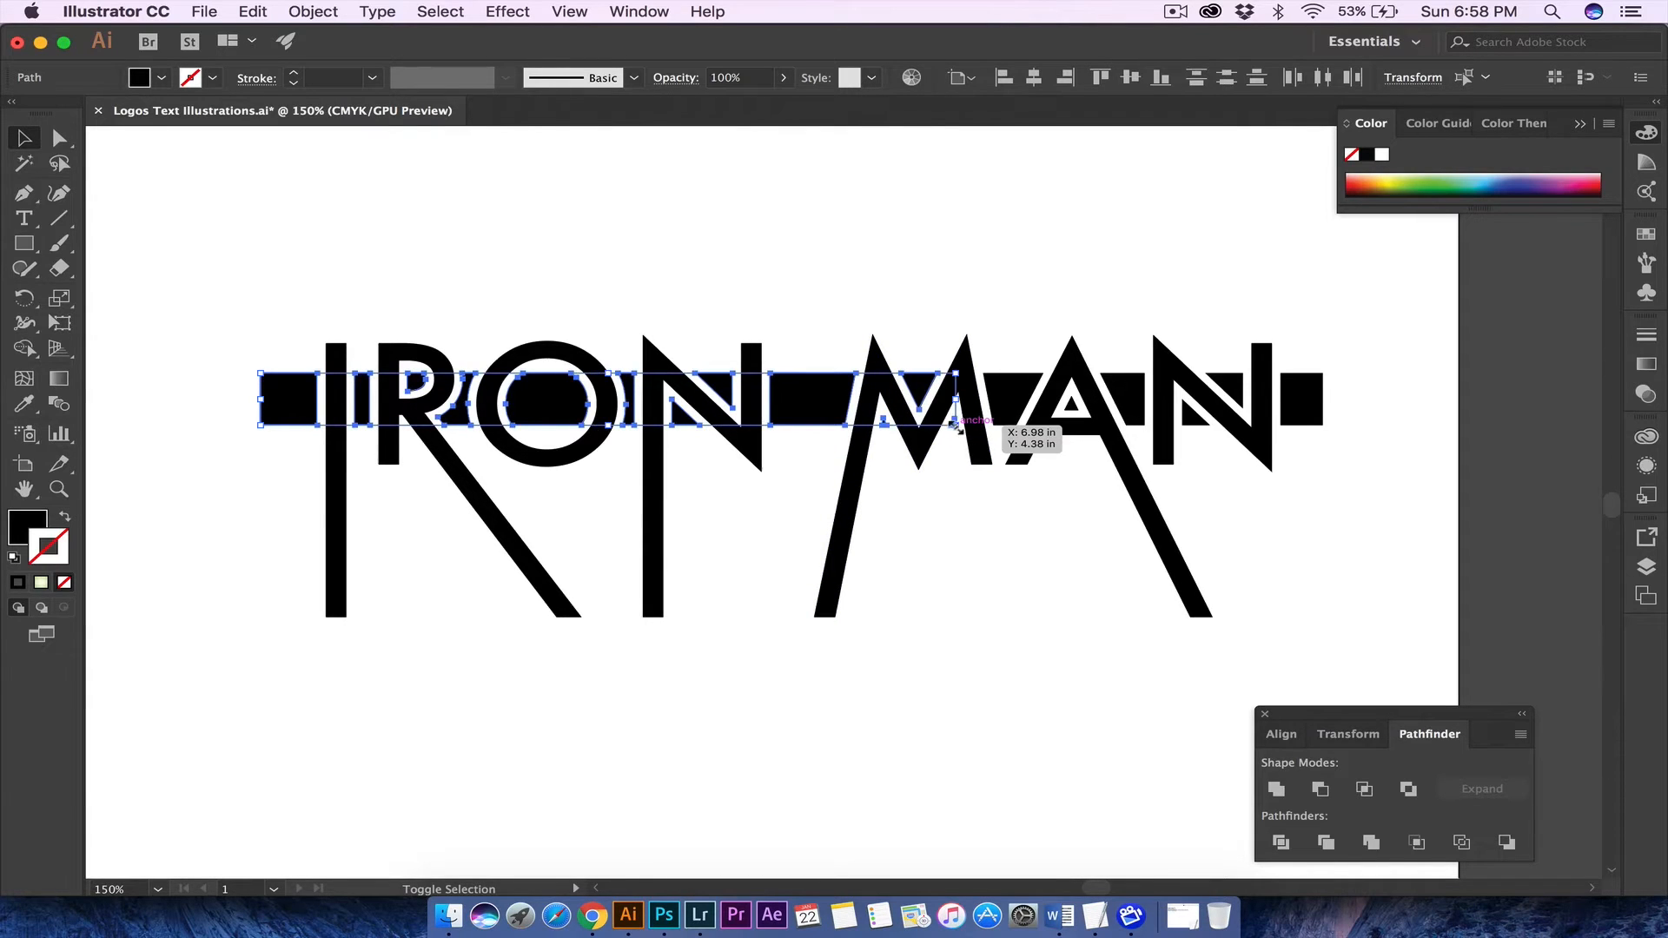
{"action": "left_click", "coordinate": [1016, 408], "text": "shift"}
{"action": "left_click", "coordinate": [1073, 415], "text": "shift"}
{"action": "left_click", "coordinate": [1133, 401], "text": "shift"}
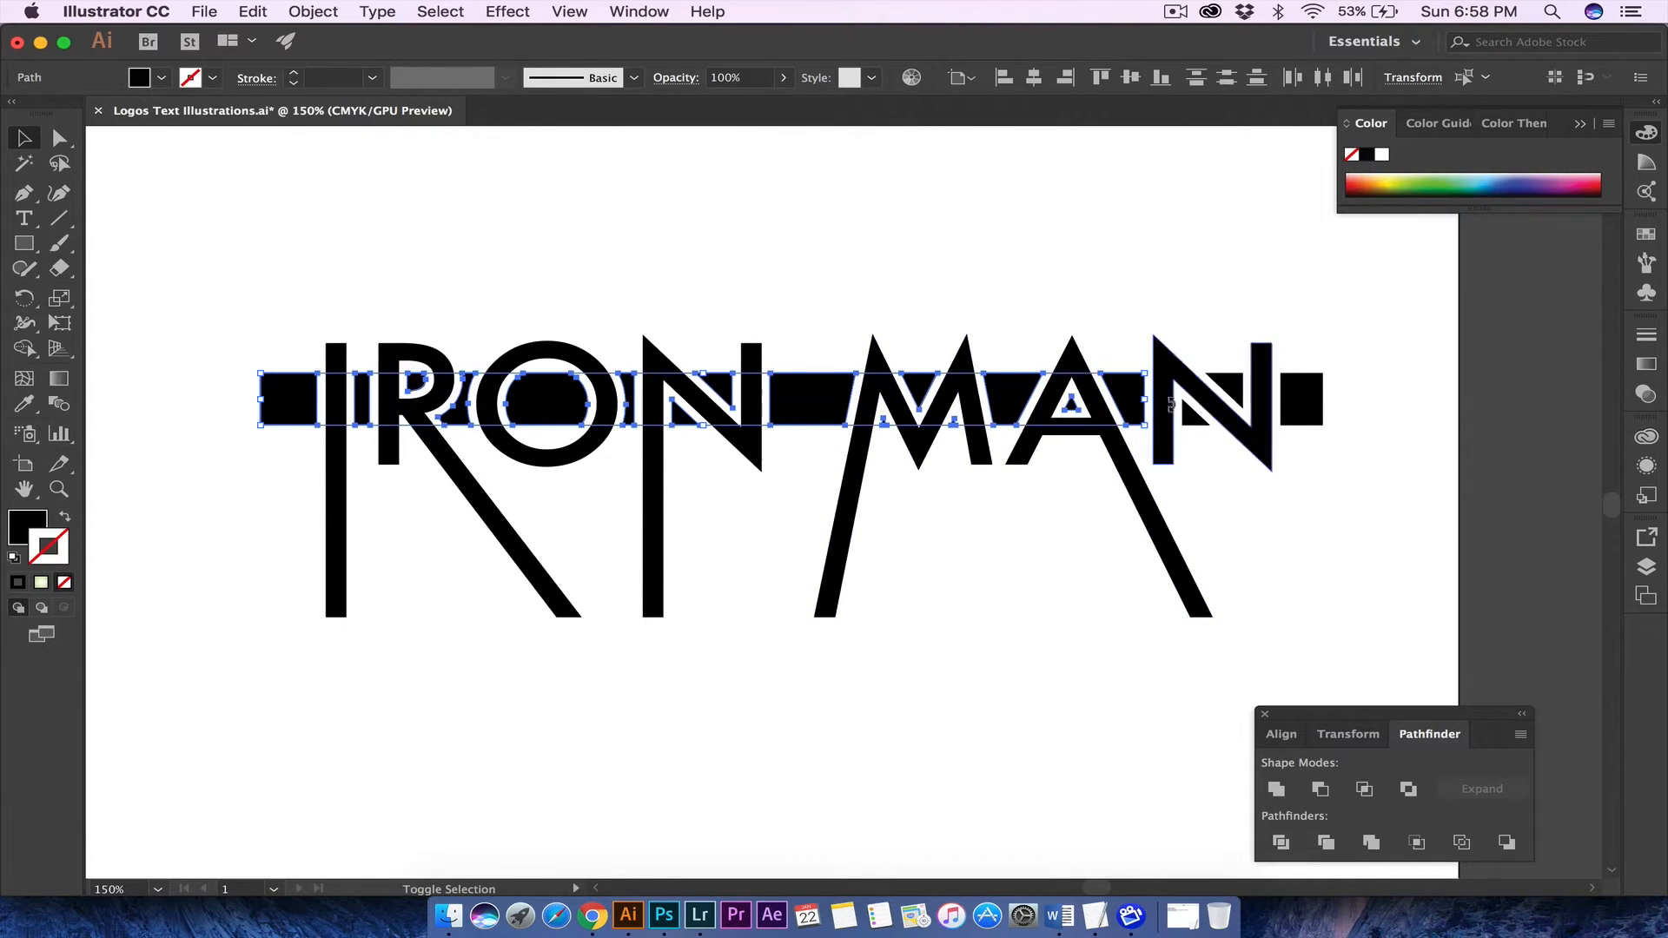
{"action": "left_click", "coordinate": [1216, 409], "text": "shift"}
{"action": "left_click", "coordinate": [1303, 401], "text": "shift"}
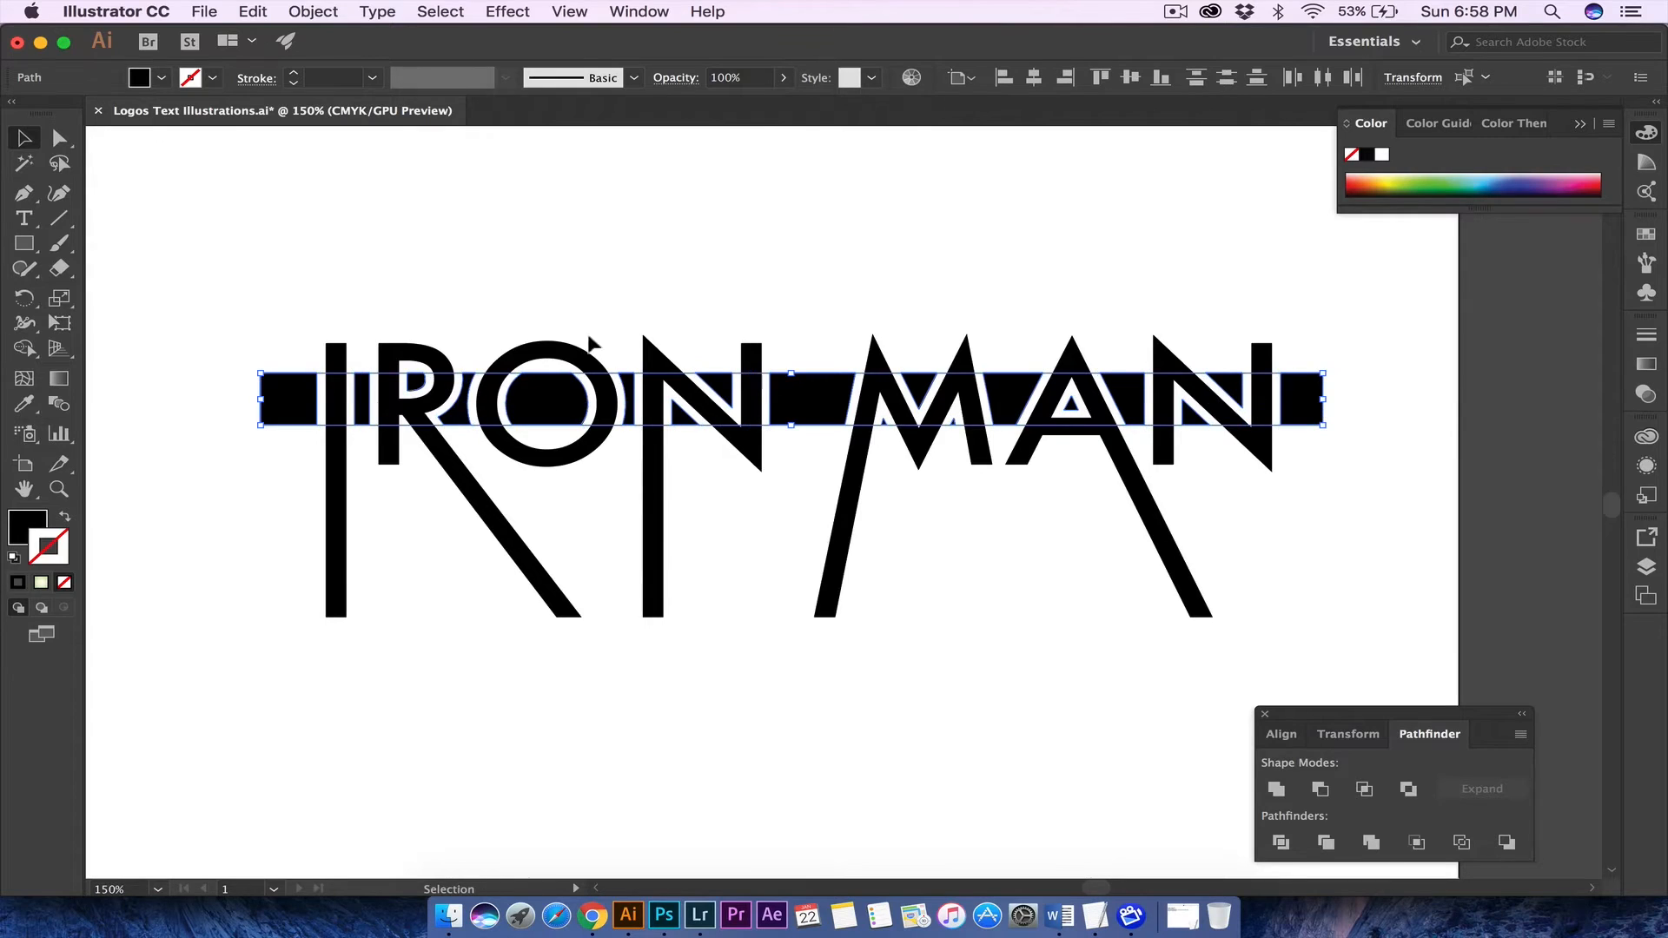
{"action": "double_click", "coordinate": [23, 533]}
{"action": "mouse_move", "coordinate": [864, 451]}
{"action": "left_mouse_down"}
{"action": "mouse_move", "coordinate": [912, 487]}
{"action": "mouse_move", "coordinate": [947, 475]}
{"action": "left_mouse_up"}
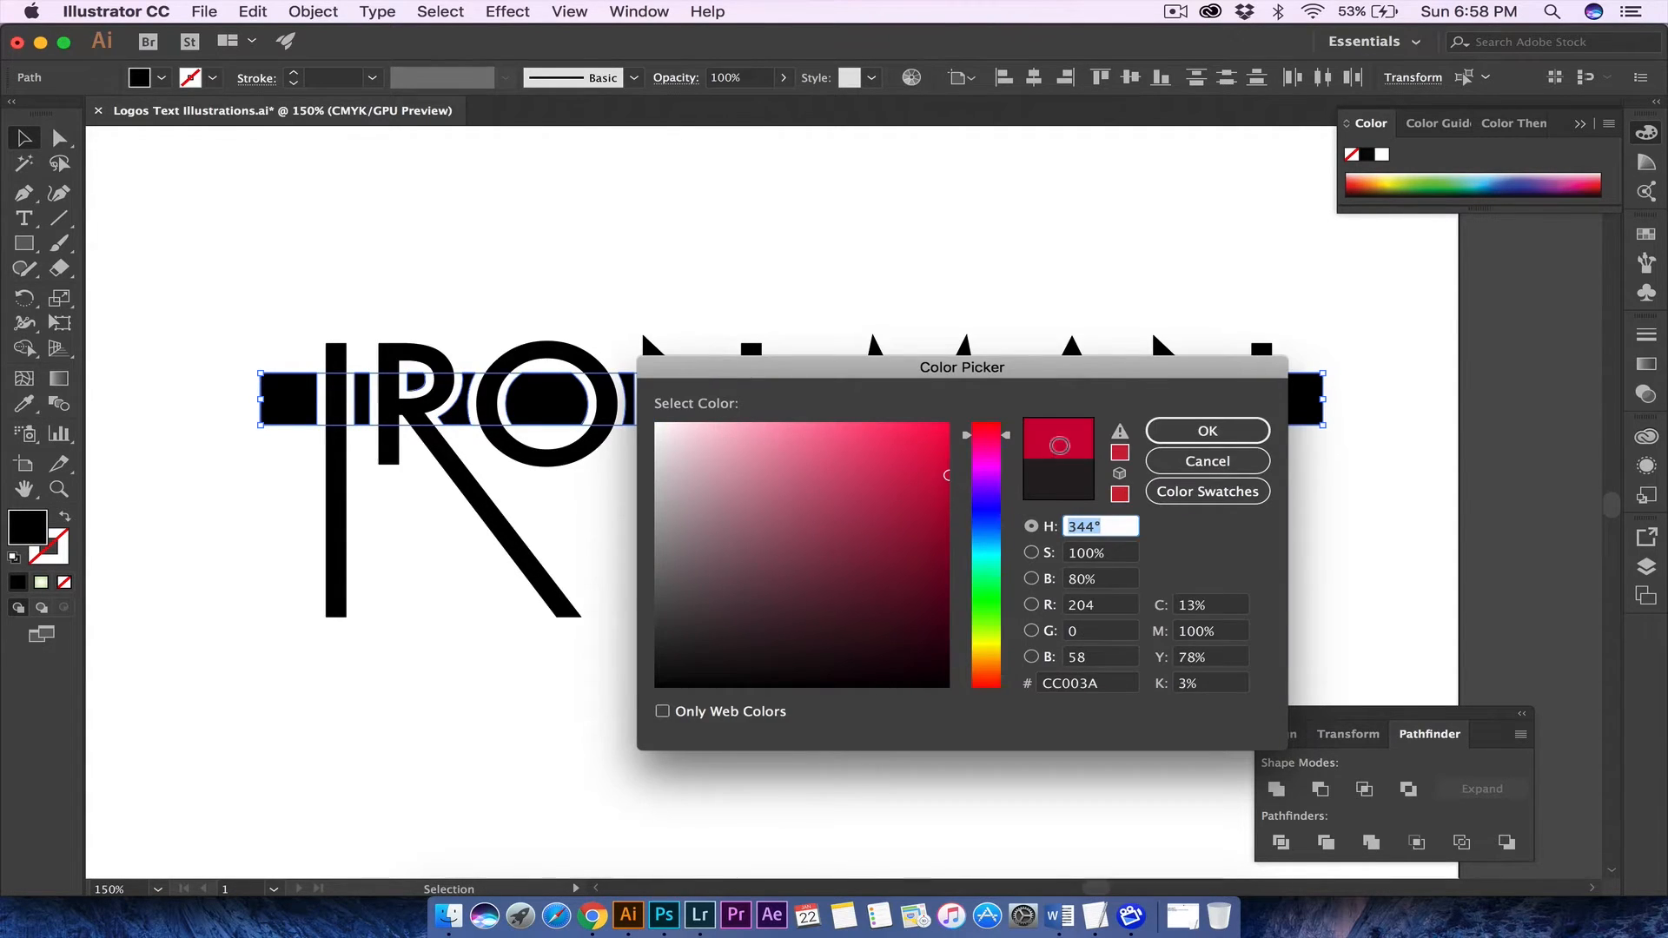
{"action": "key", "text": "Return"}
{"action": "left_click", "coordinate": [694, 267]}
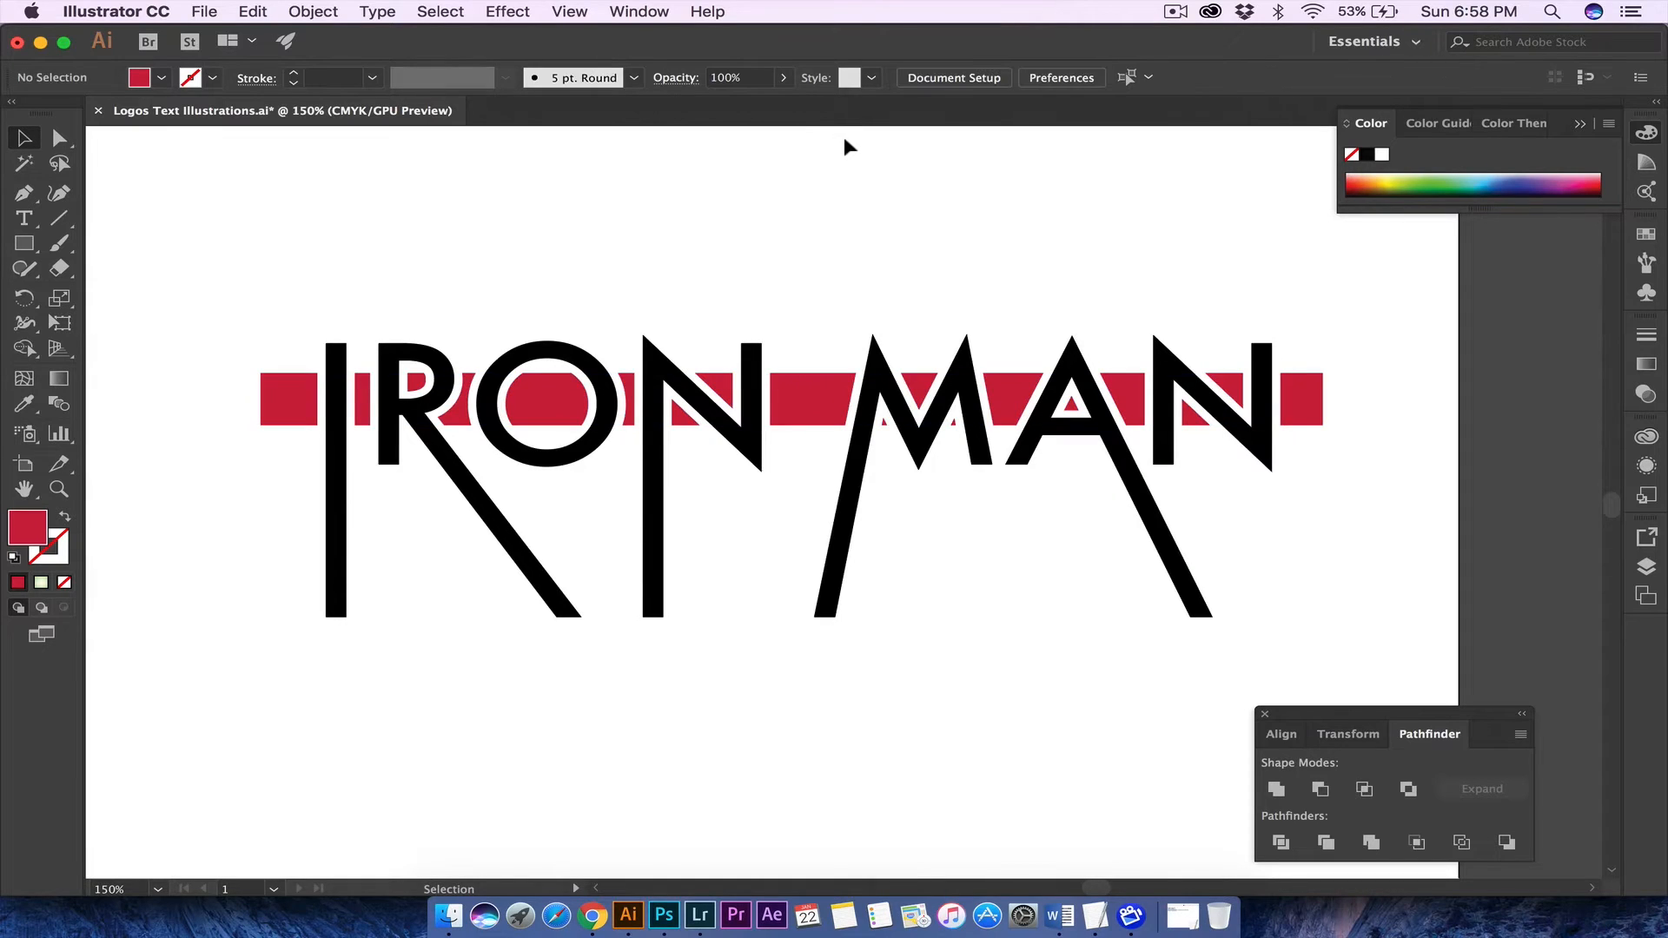
- Scale the whole Iron Man logo down to about half size and move it into the artboard's upper-left corner
{"action": "left_click_drag", "start_coordinate": [255, 265], "coordinate": [1327, 513]}
{"action": "key", "text": "super+minus"}
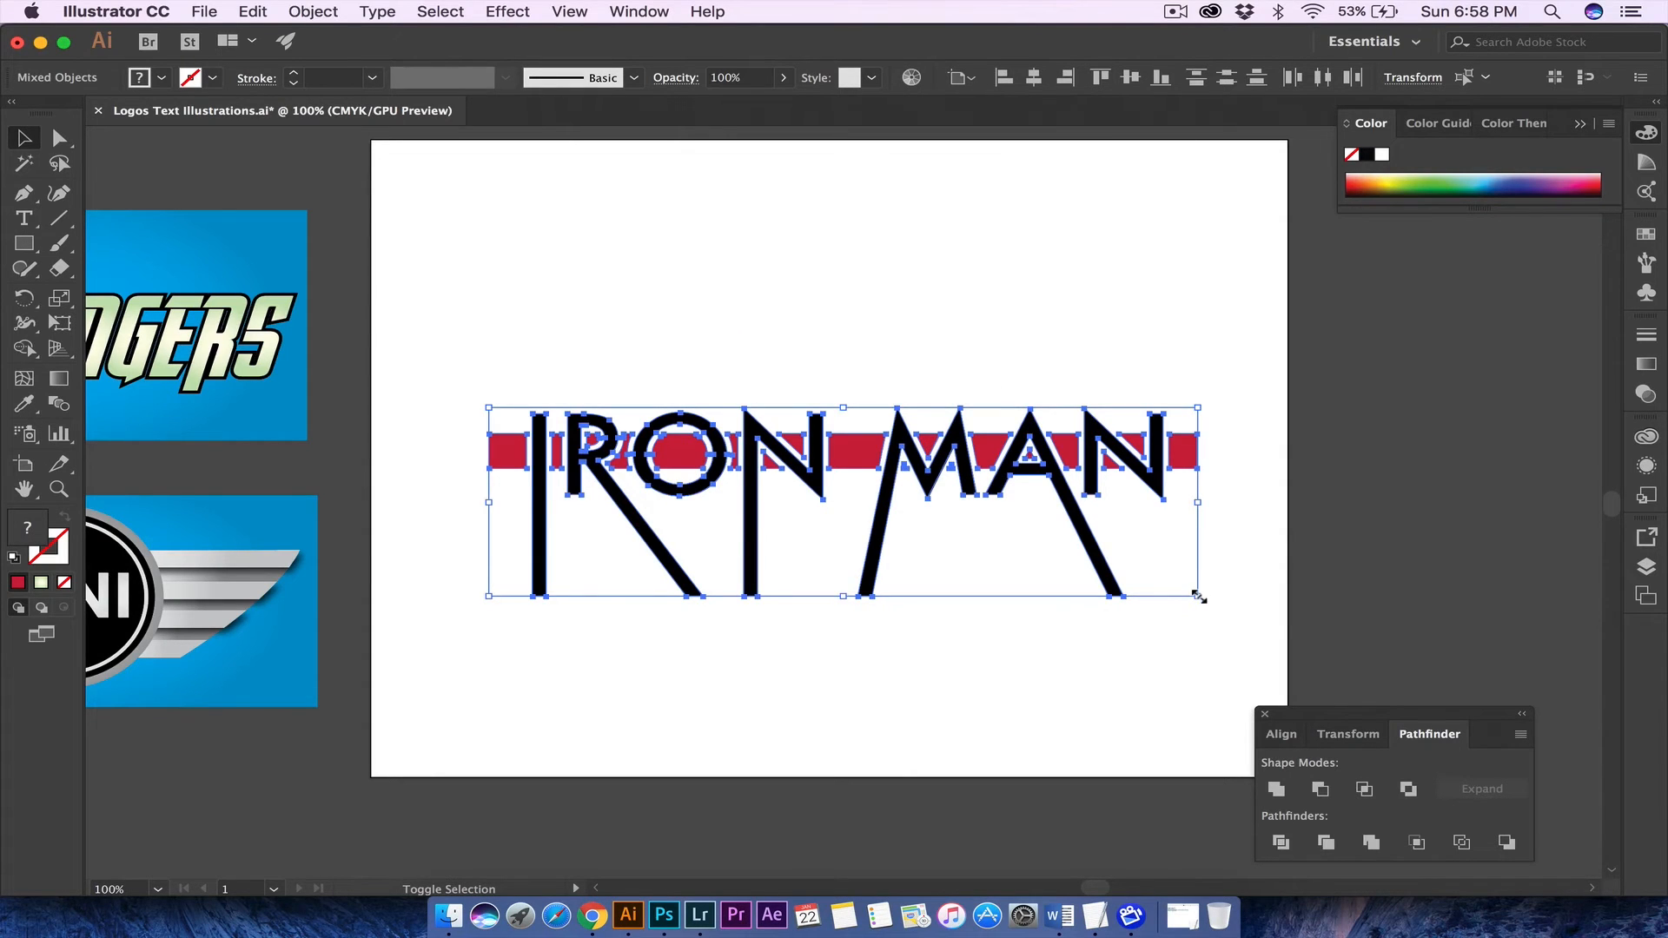
{"action": "left_click_drag", "start_coordinate": [1198, 598], "coordinate": [847, 503]}
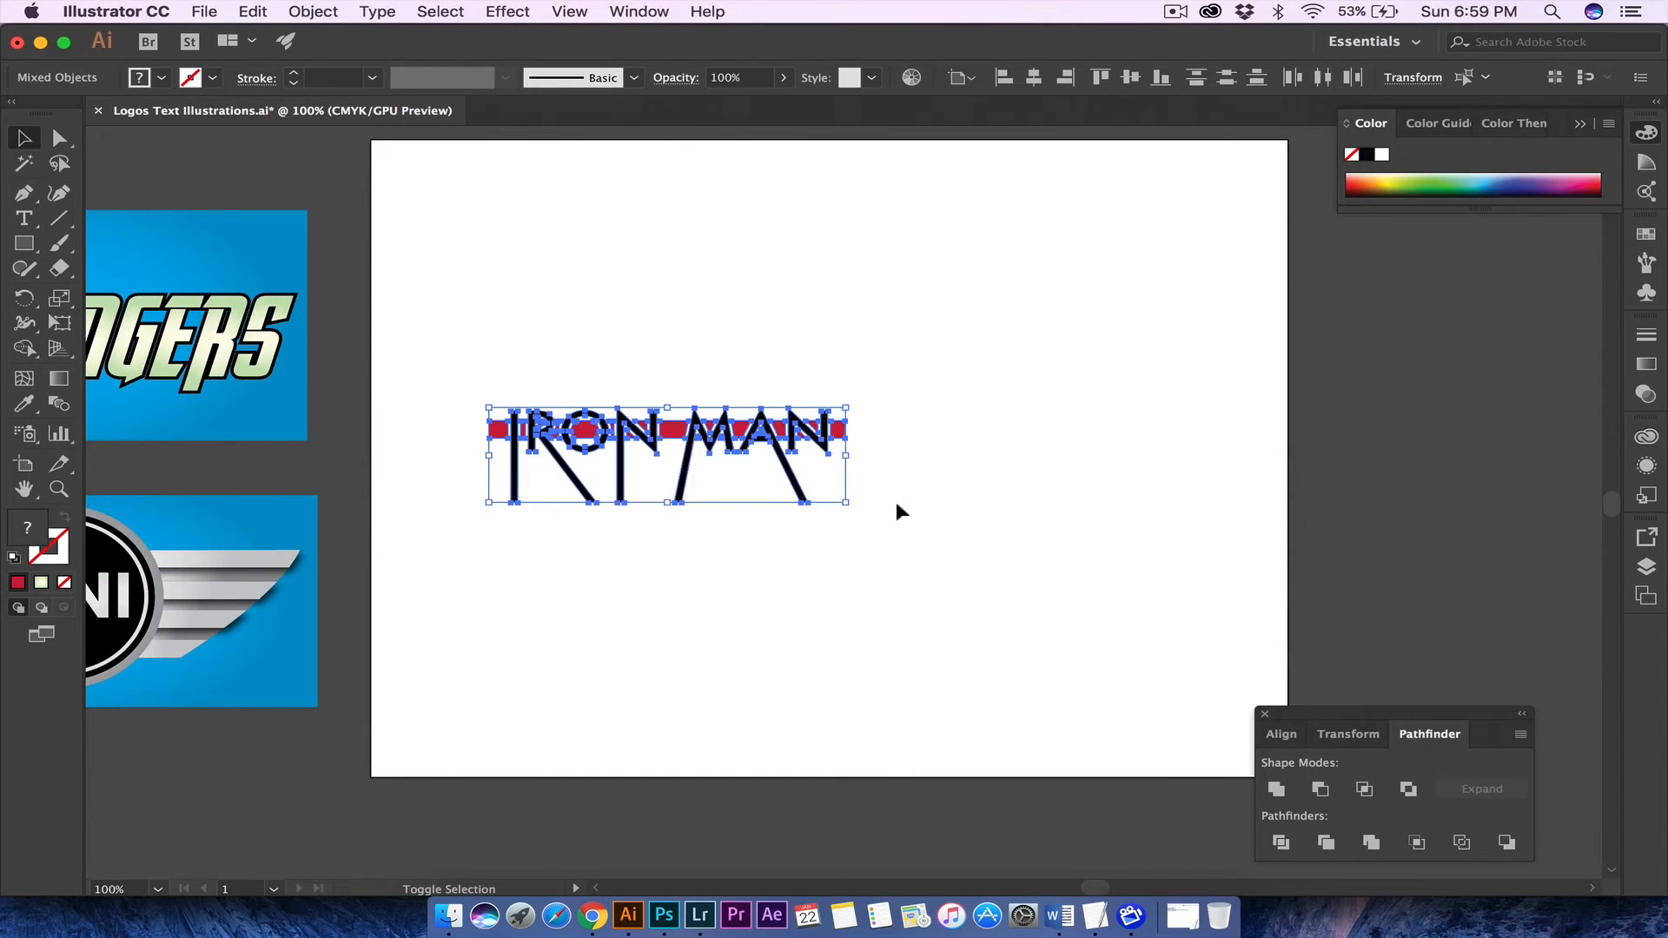
{"action": "left_click_drag", "start_coordinate": [738, 435], "coordinate": [656, 202]}
{"action": "left_click", "coordinate": [901, 306]}
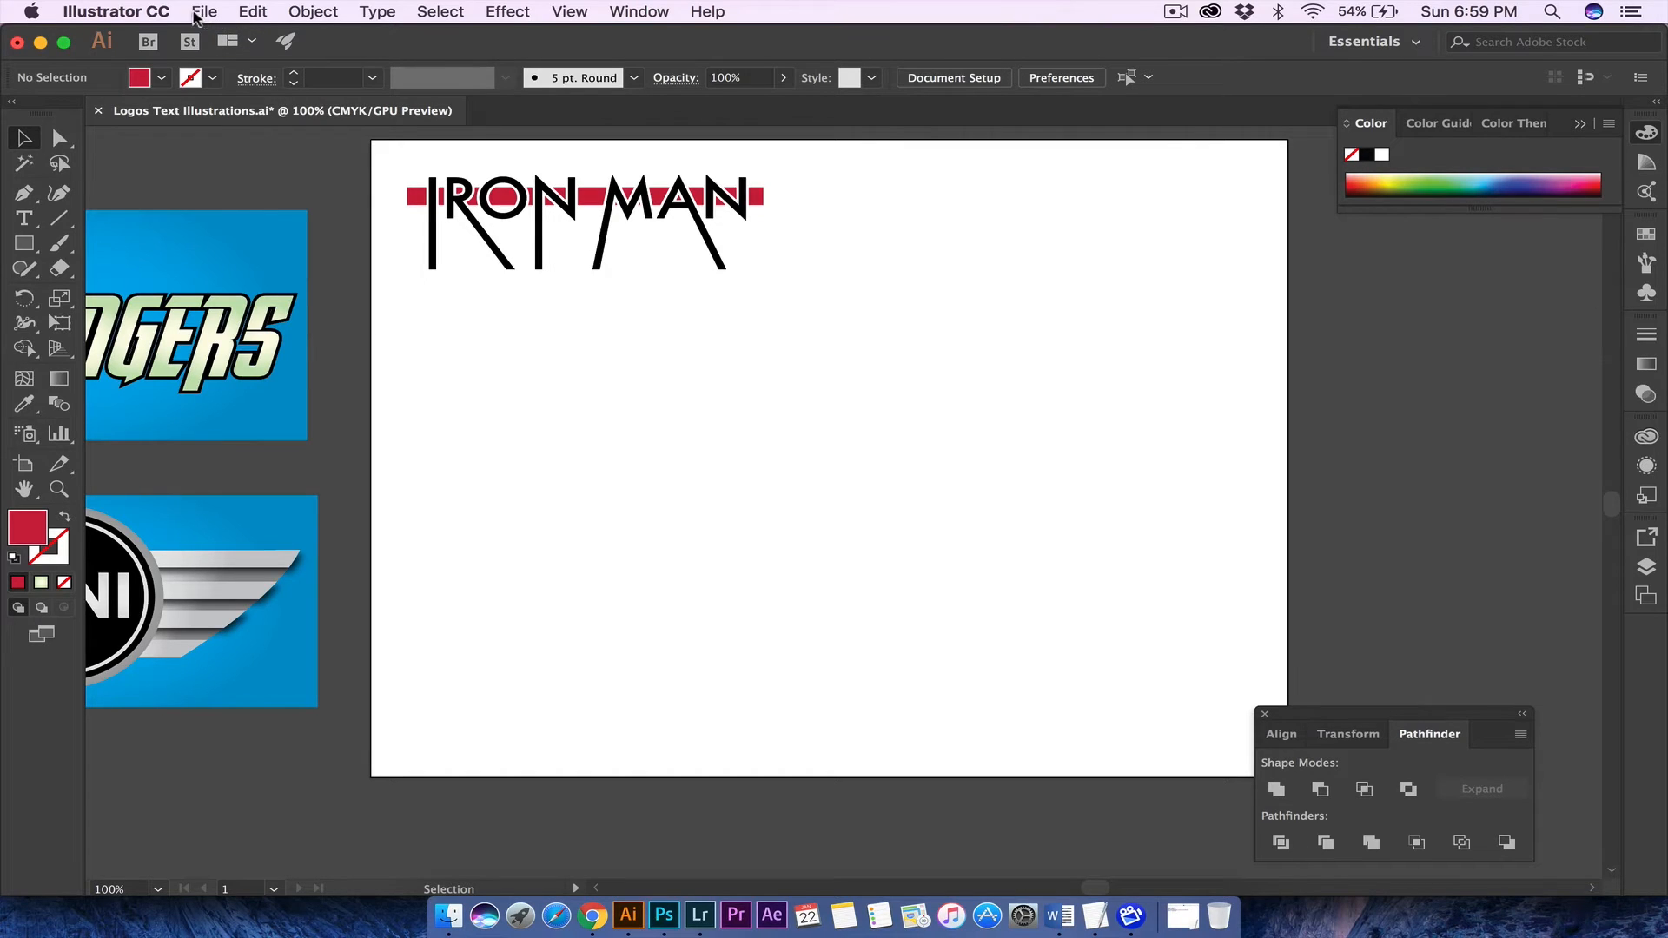
- Check the Scale Strokes & Effects option in the General preferences and close them
{"action": "left_click", "coordinate": [121, 13]}
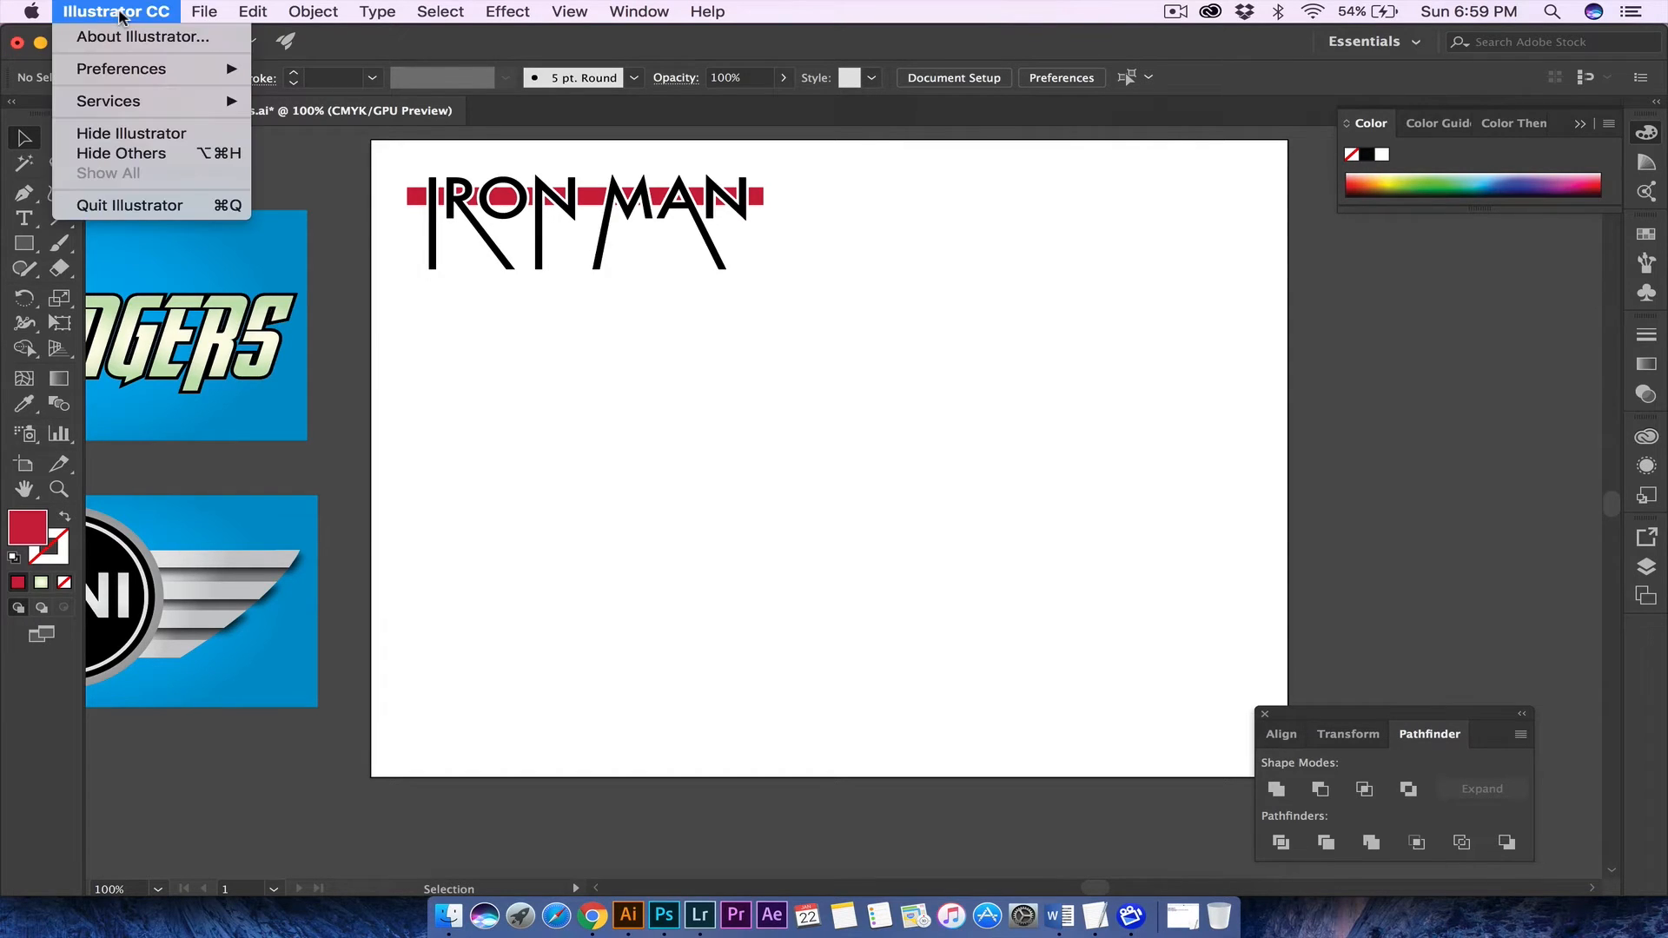
{"action": "mouse_move", "coordinate": [196, 14]}
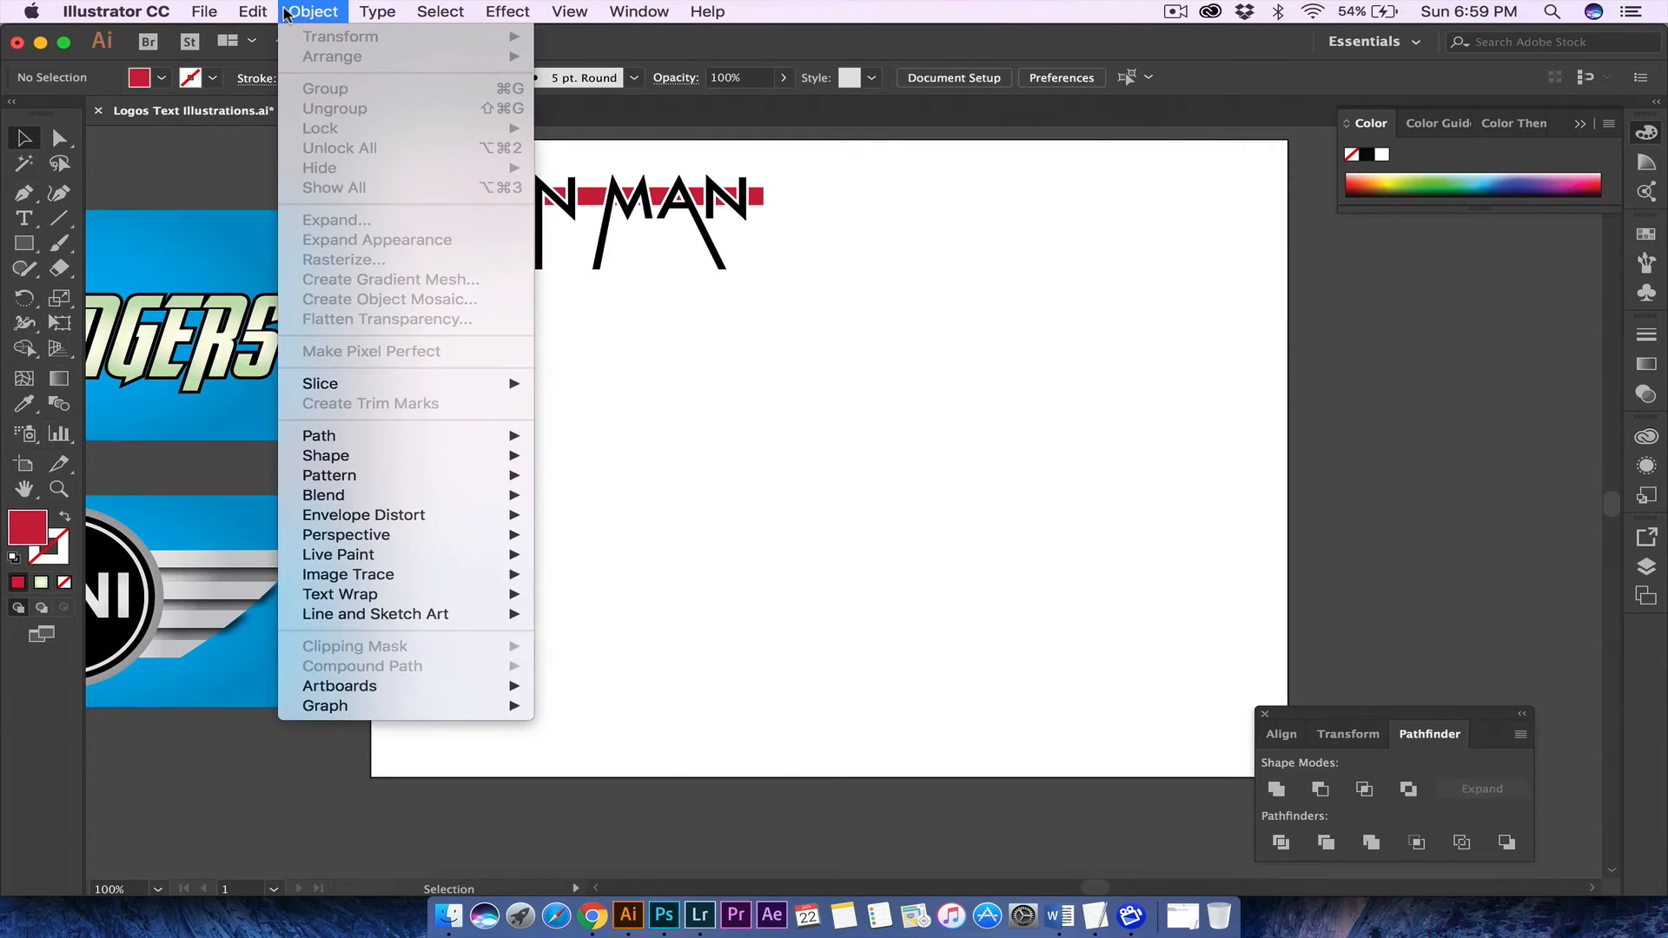
{"action": "mouse_move", "coordinate": [269, 13]}
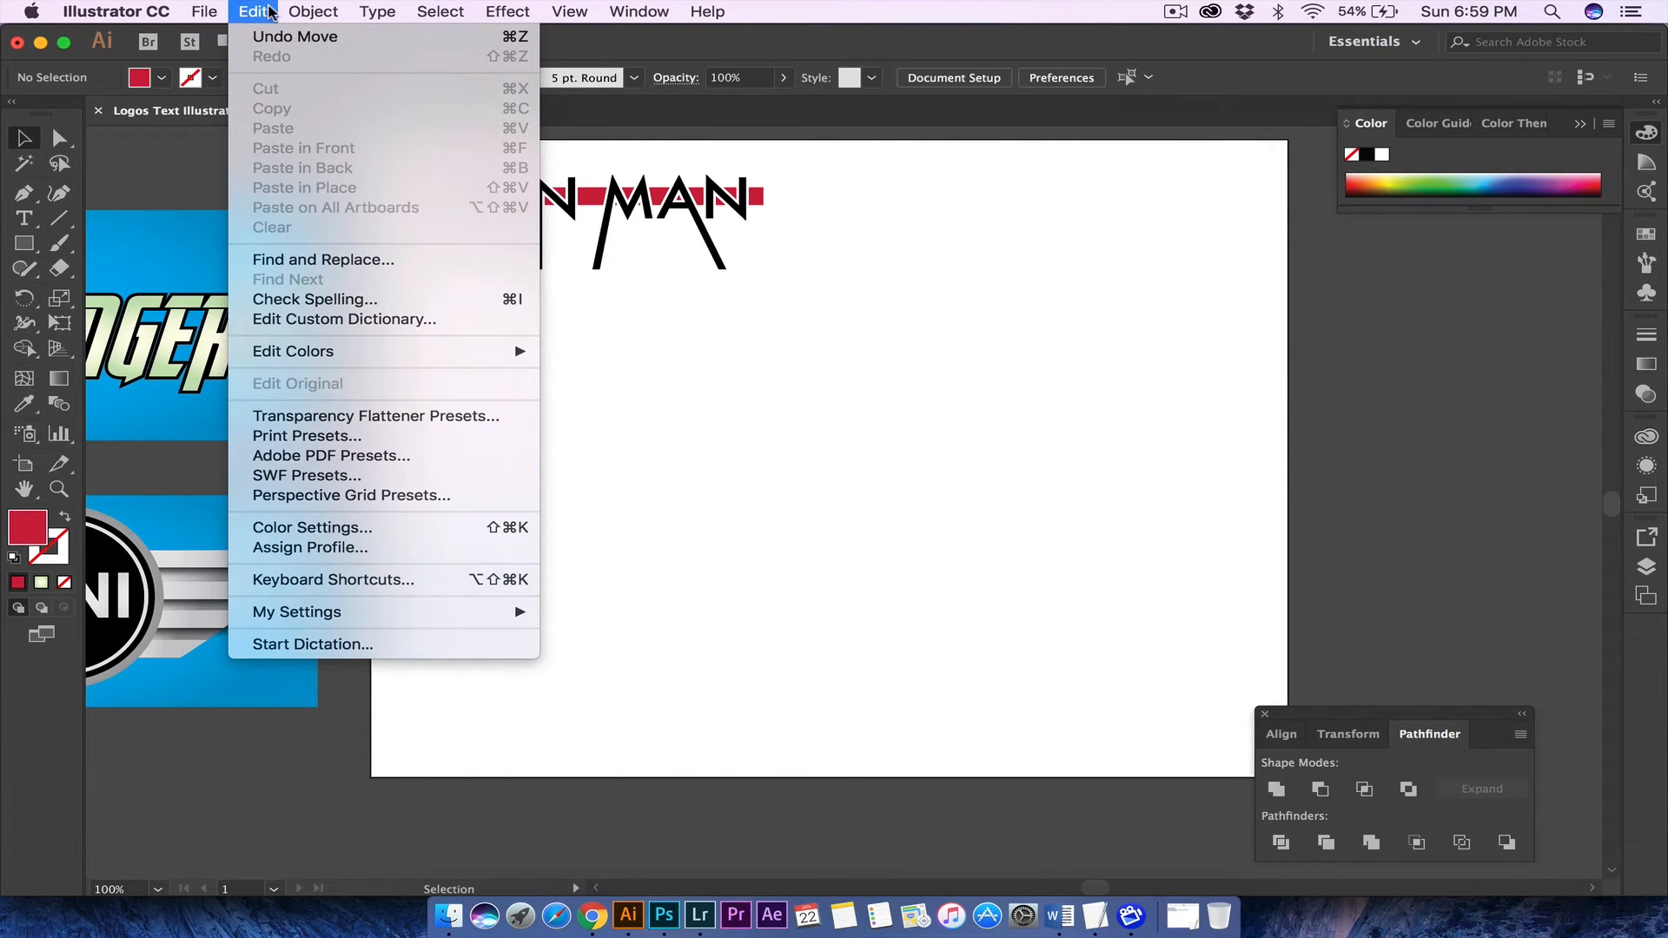
{"action": "mouse_move", "coordinate": [44, 12]}
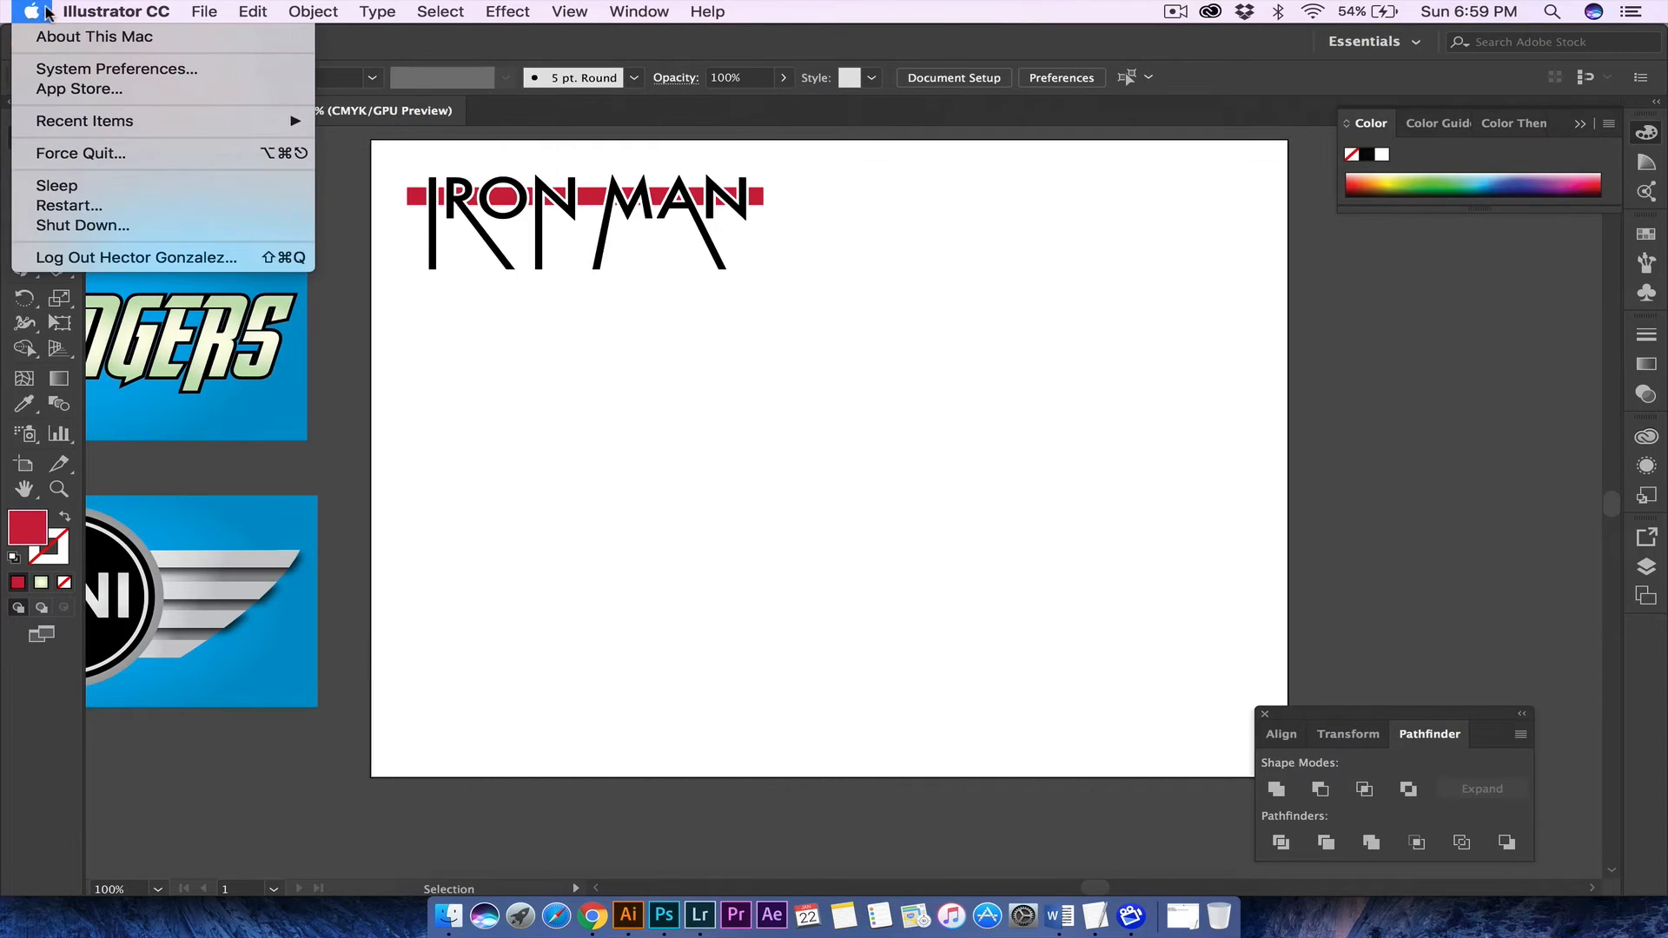
{"action": "left_click", "coordinate": [139, 10]}
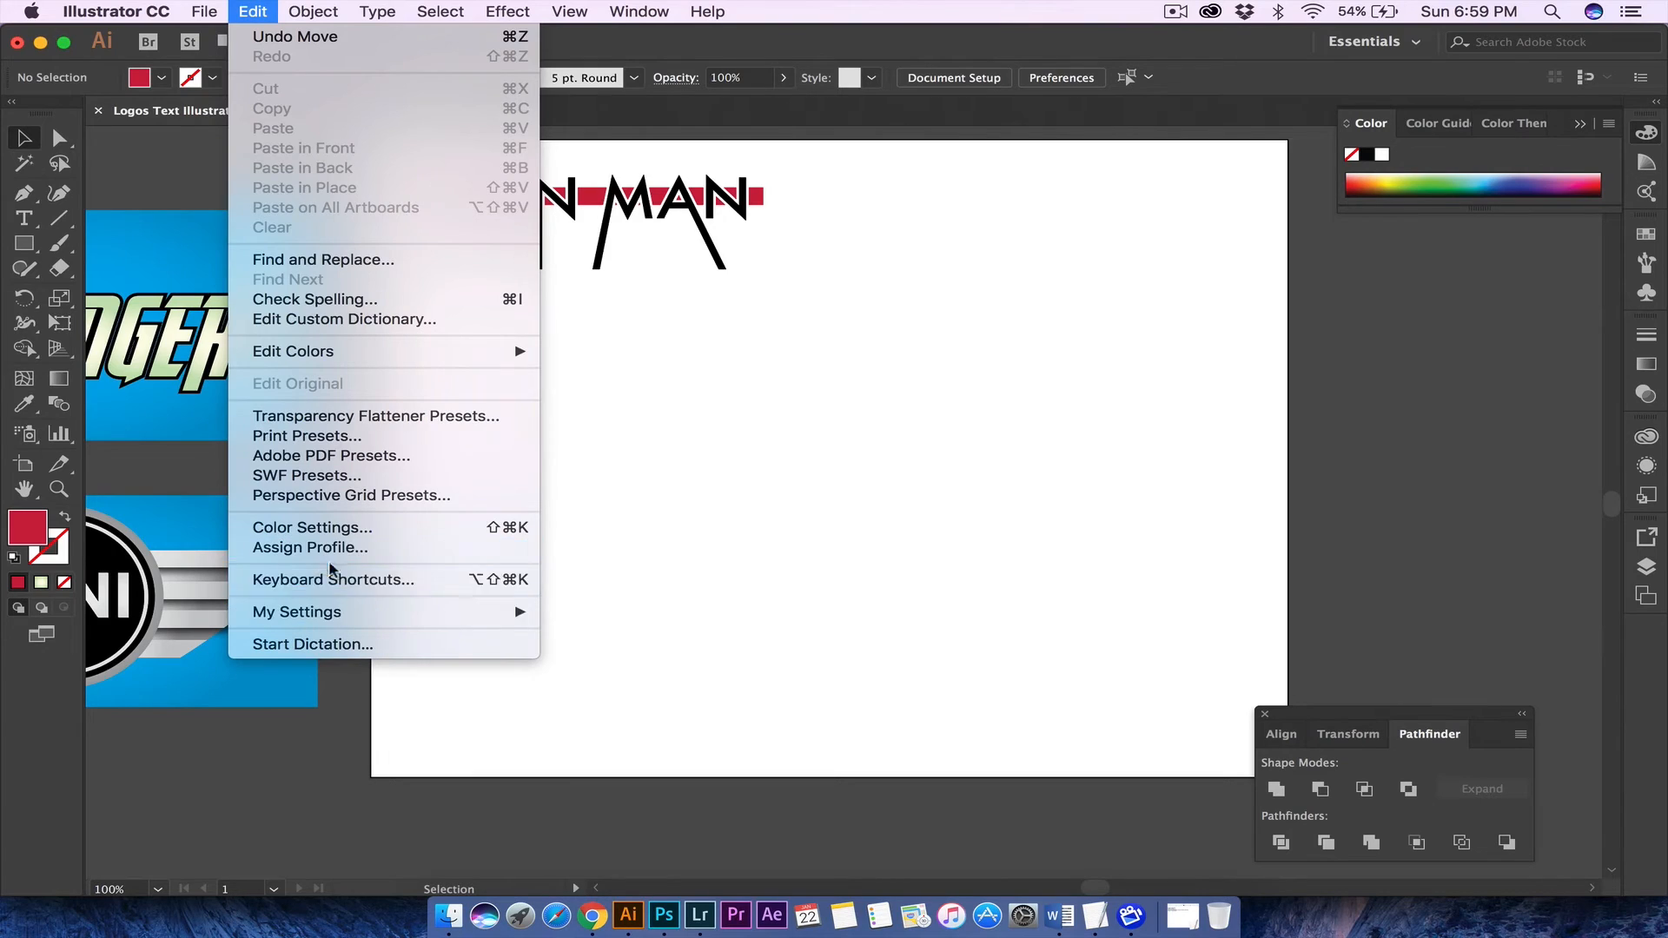
{"action": "mouse_move", "coordinate": [121, 17]}
{"action": "mouse_move", "coordinate": [148, 70]}
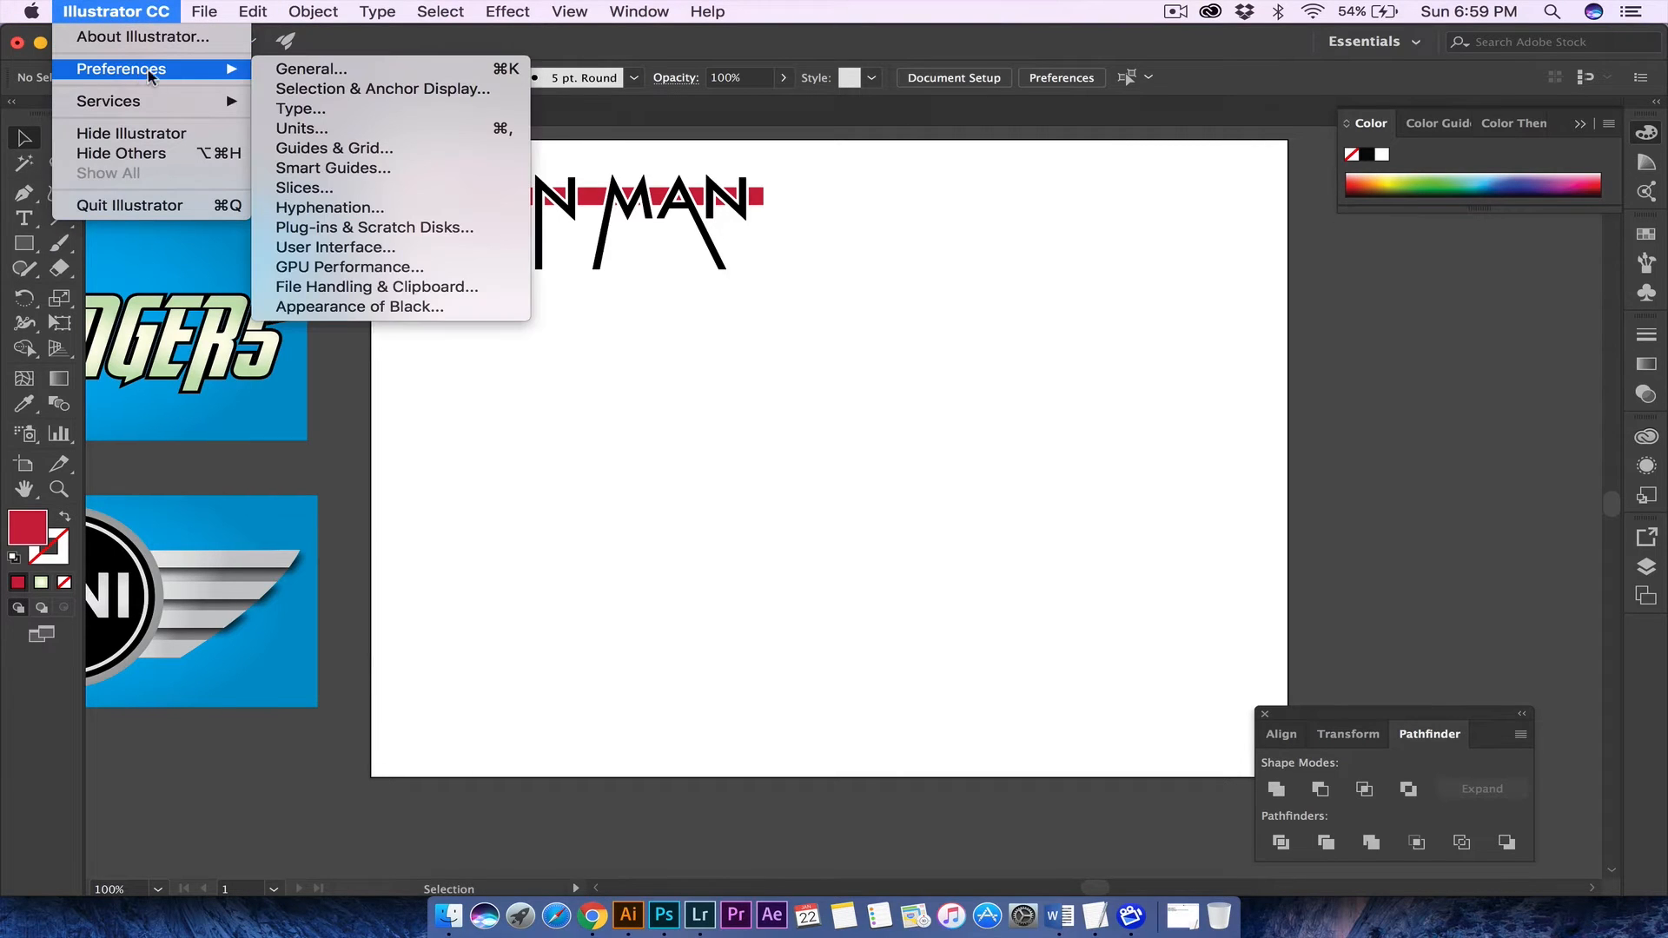
{"action": "left_click", "coordinate": [295, 74]}
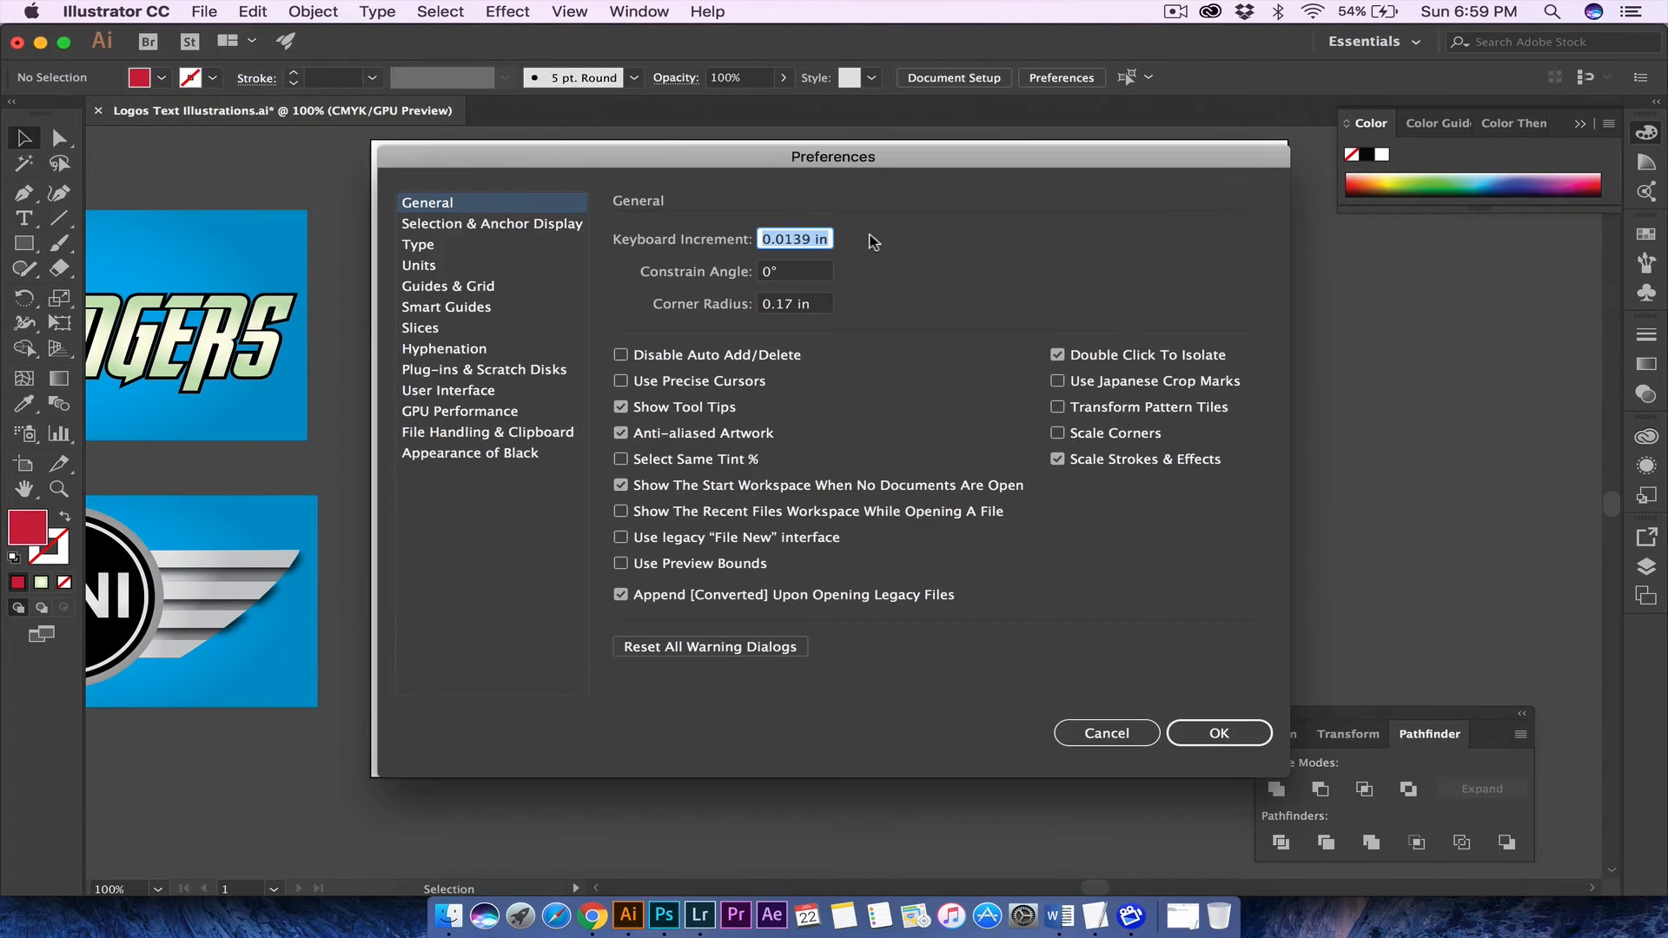
{"action": "left_click_drag", "start_coordinate": [832, 160], "coordinate": [792, 157]}
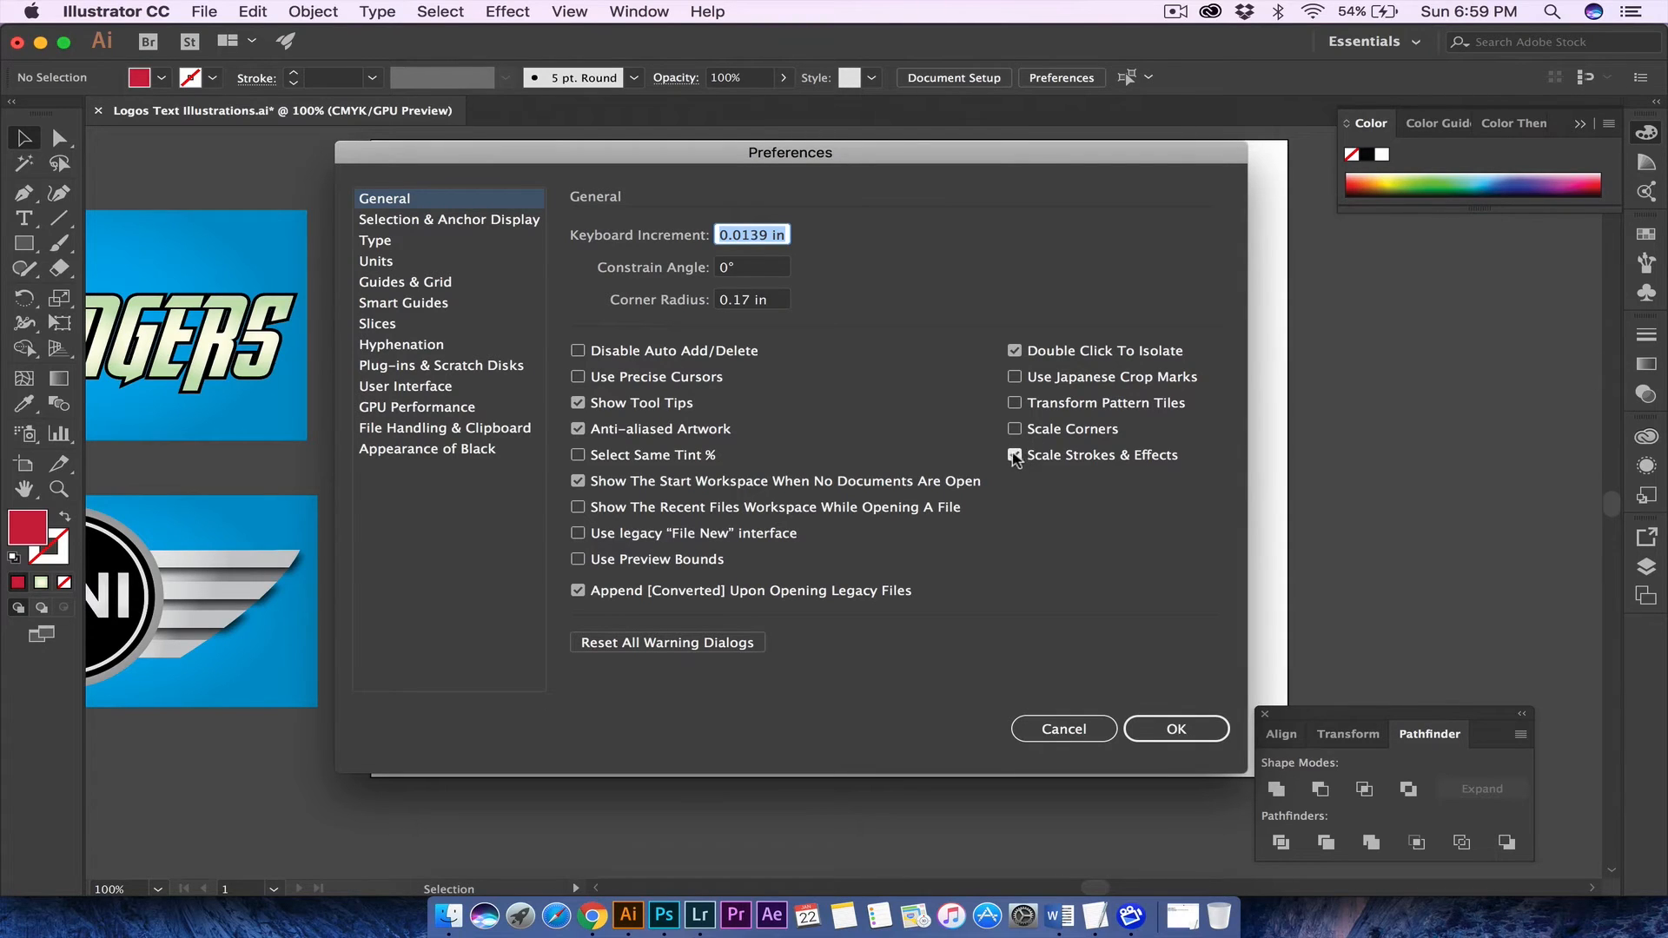
{"action": "left_click", "coordinate": [1164, 736]}
{"action": "scroll", "coordinate": [421, 259], "scroll_direction": "left", "scroll_amount": 10}
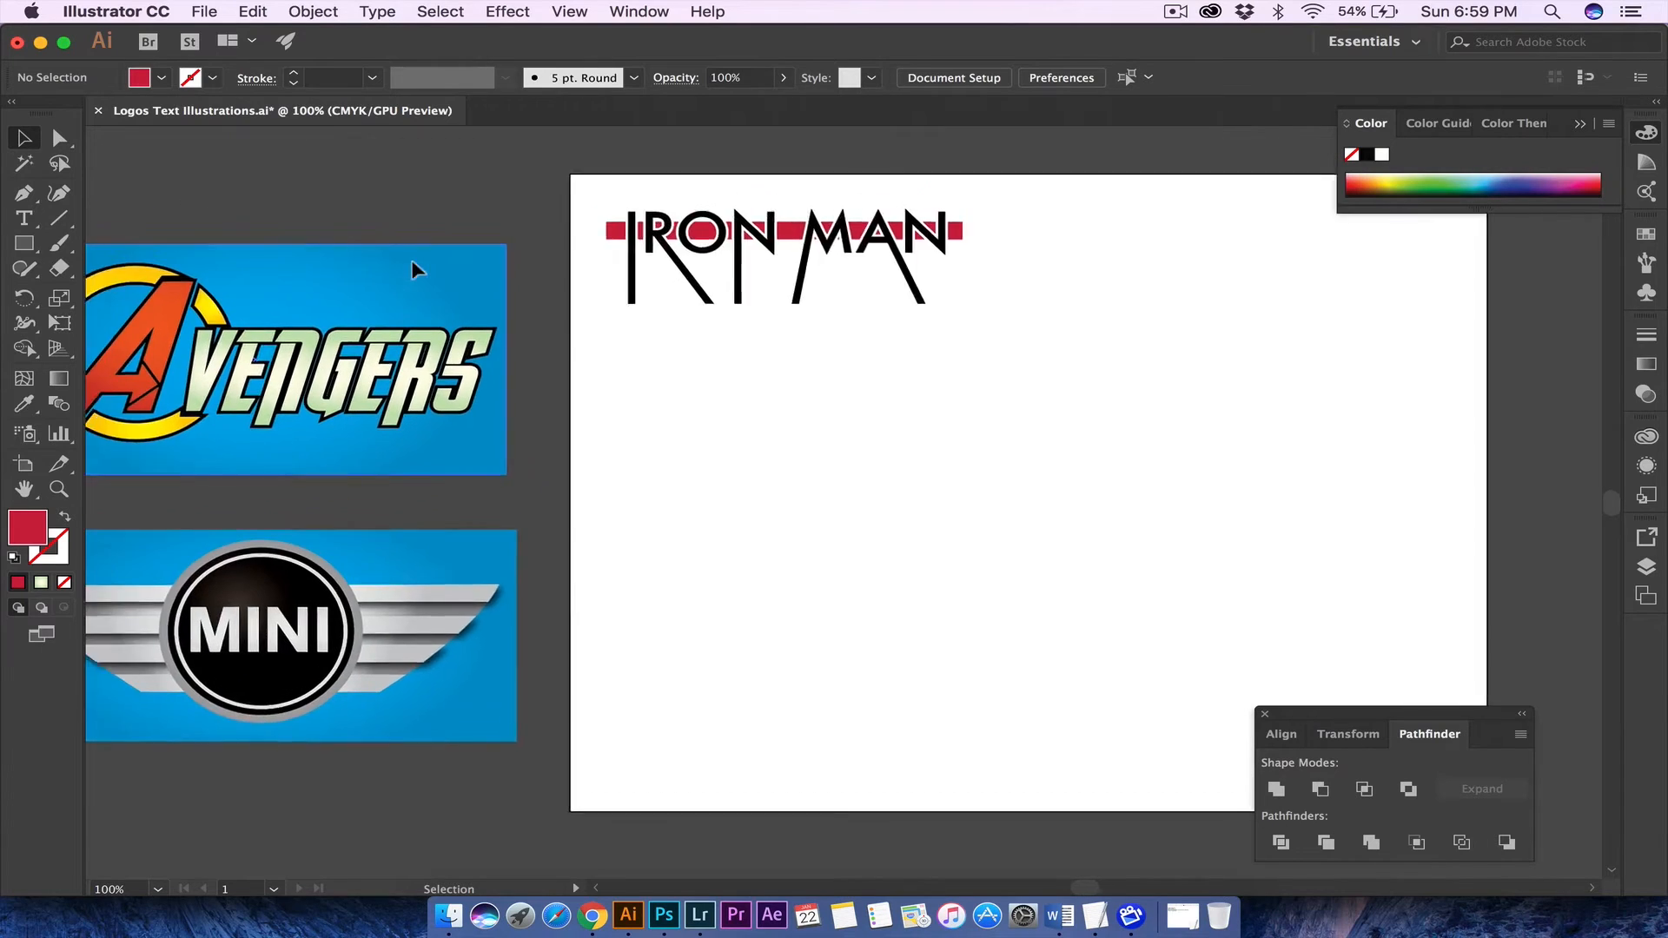
{"action": "scroll", "coordinate": [412, 261], "scroll_direction": "left", "scroll_amount": 5}
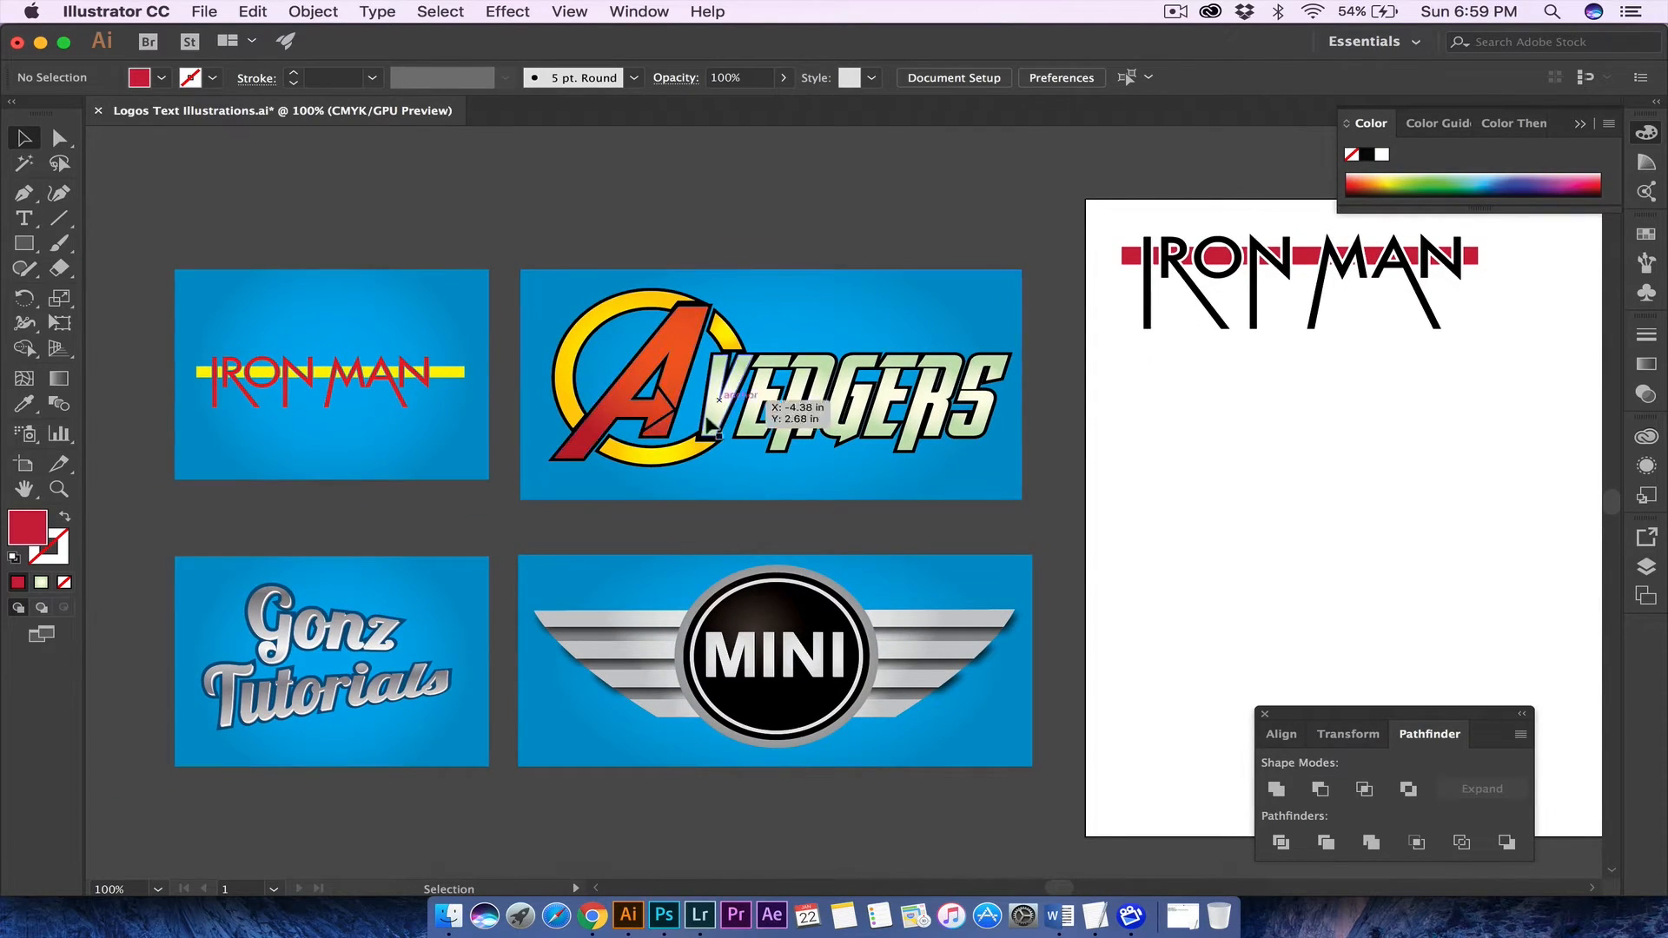
{"action": "scroll", "coordinate": [885, 476], "scroll_direction": "right", "scroll_amount": 8}
{"action": "scroll", "coordinate": [884, 471], "scroll_direction": "right", "scroll_amount": 8}
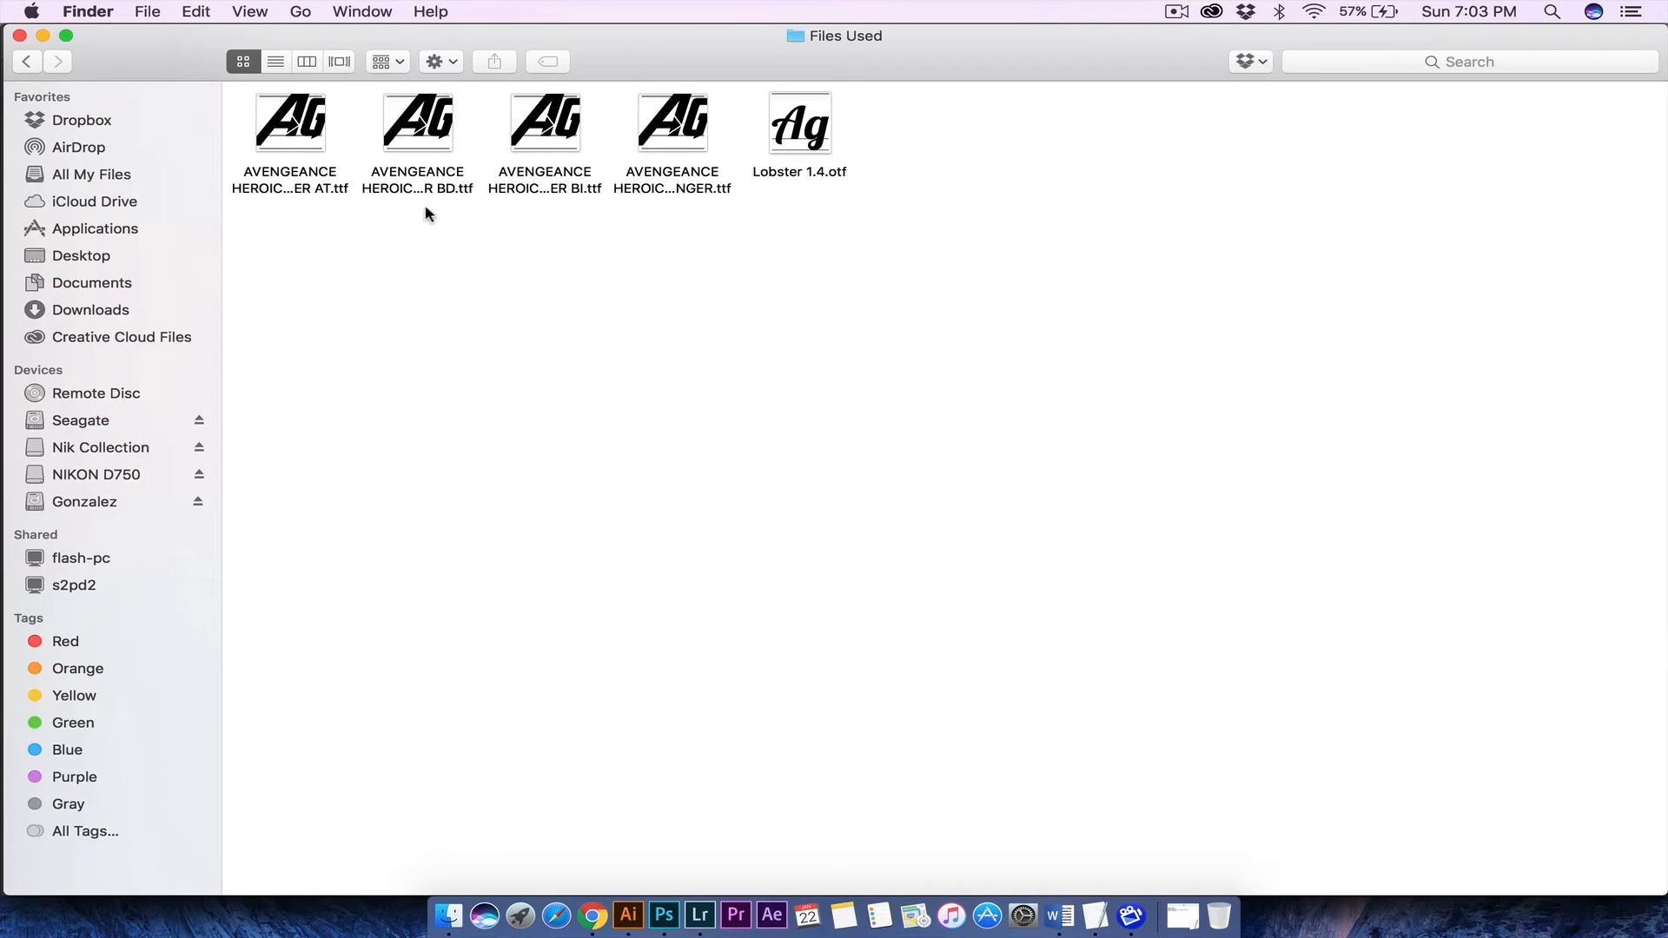
- Look over the four Avengeance Heroic Avenger font files in the Files Used folder and switch back to Illustrator
{"action": "left_click_drag", "start_coordinate": [249, 235], "coordinate": [664, 333]}
{"action": "left_click_drag", "start_coordinate": [671, 251], "coordinate": [261, 156]}
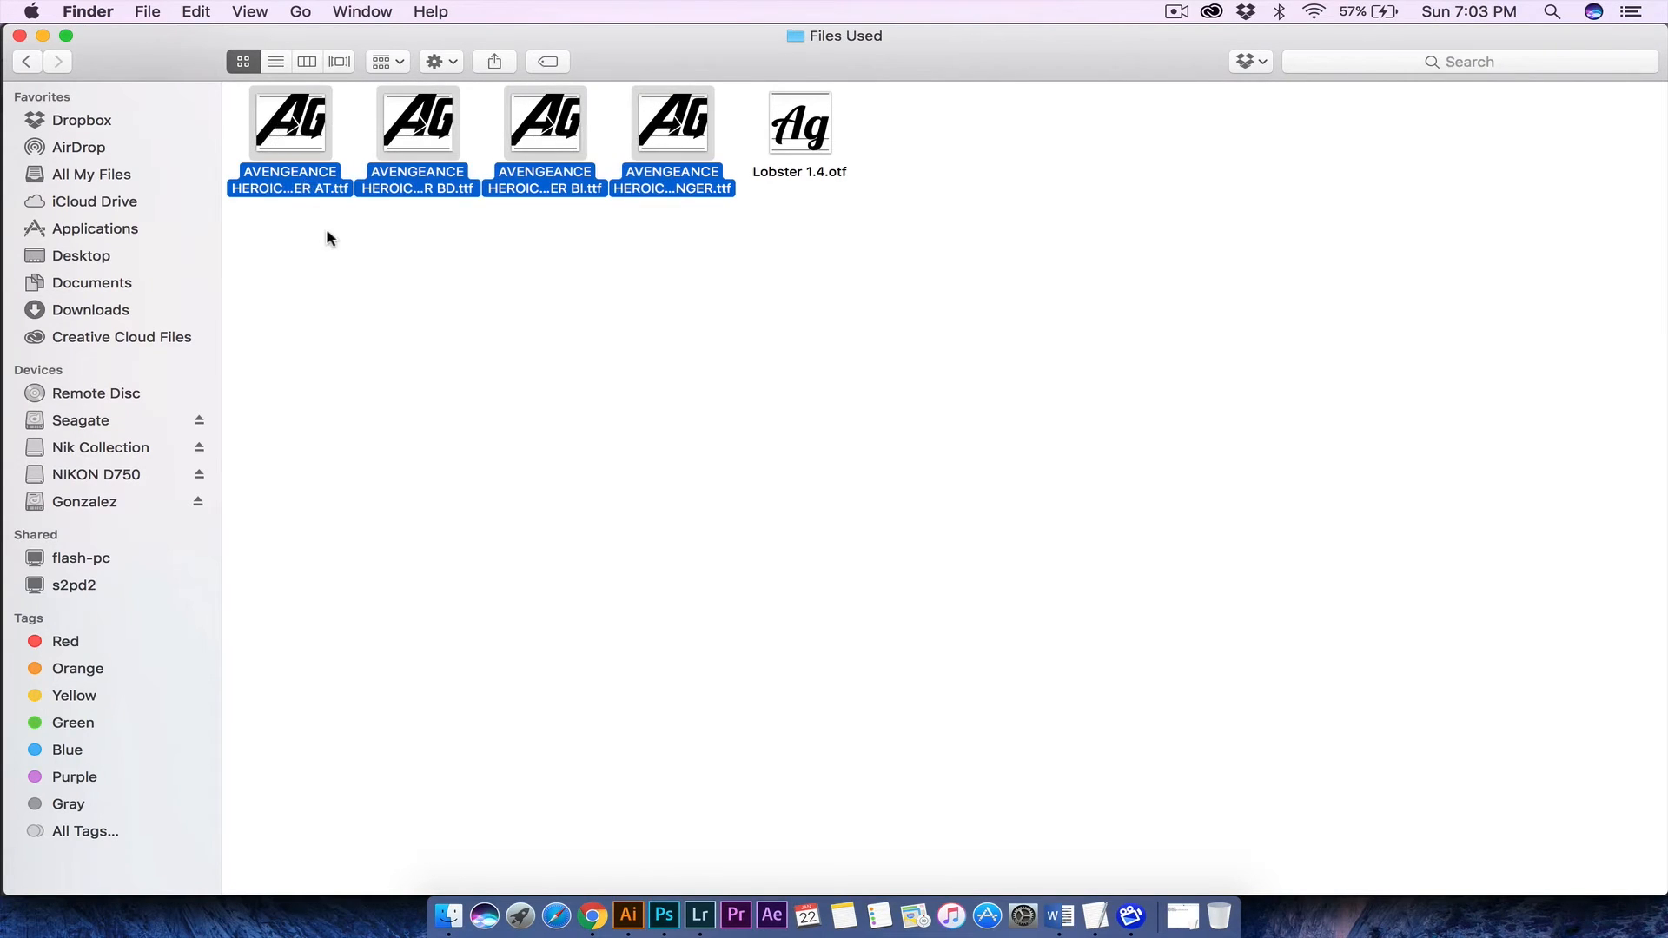
{"action": "left_click_drag", "start_coordinate": [326, 227], "coordinate": [674, 139]}
{"action": "left_click", "coordinate": [528, 396]}
{"action": "left_click_drag", "start_coordinate": [318, 229], "coordinate": [707, 104]}
{"action": "left_click", "coordinate": [615, 409]}
{"action": "left_click", "coordinate": [616, 919]}
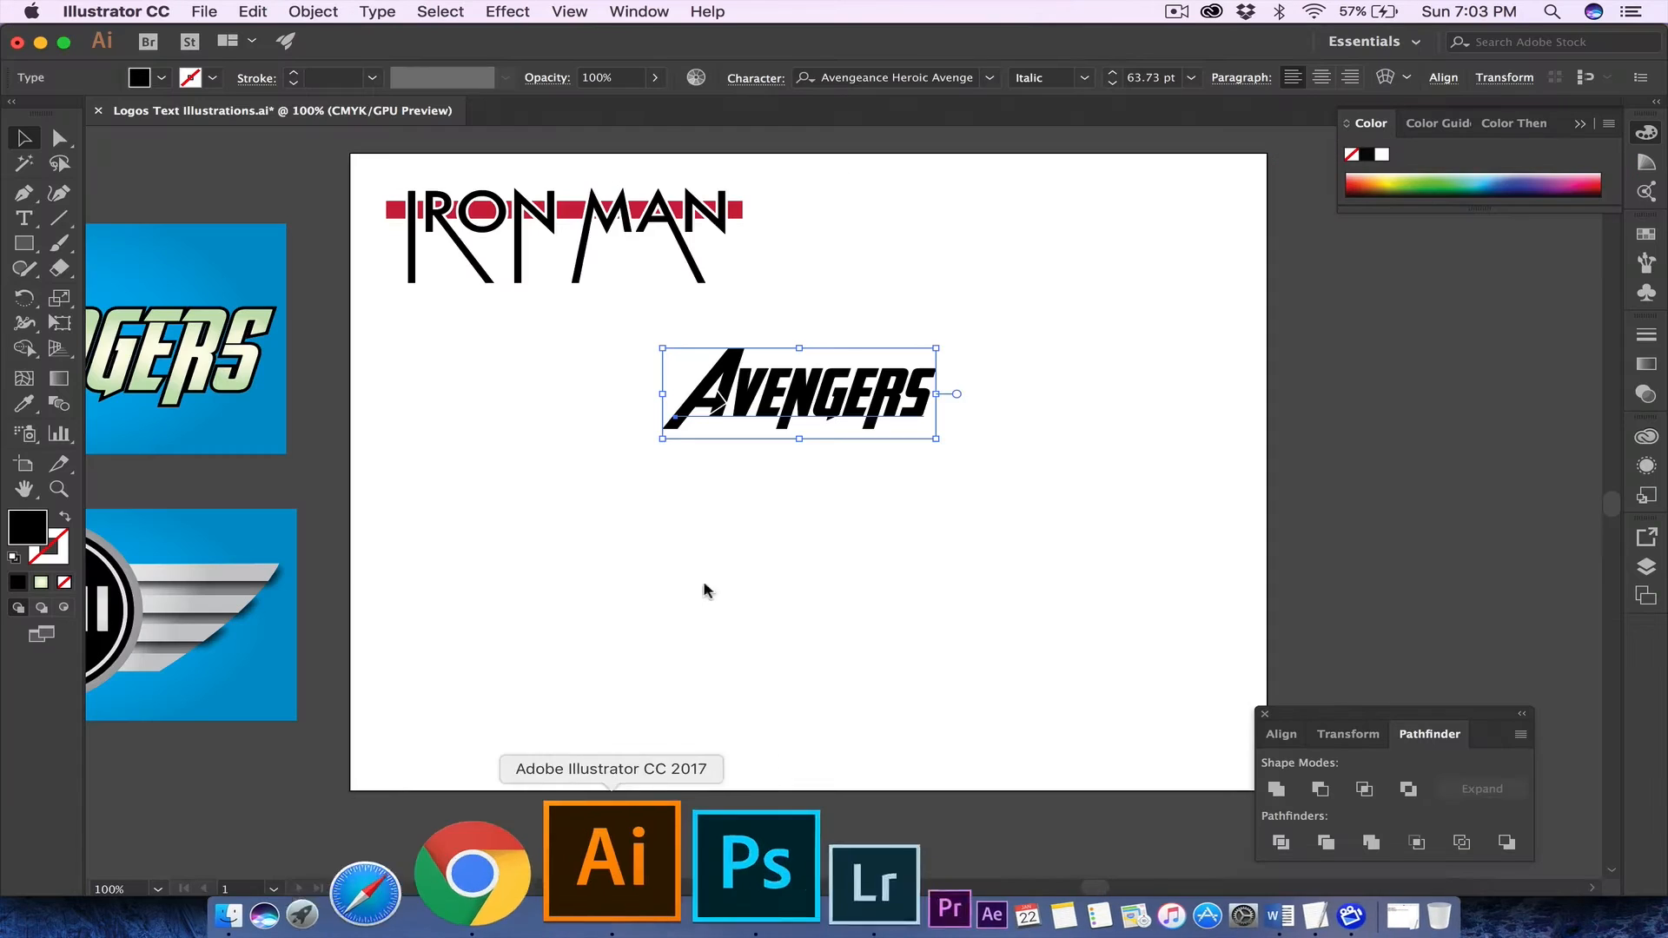
{"action": "left_click", "coordinate": [789, 519]}
{"action": "left_click", "coordinate": [779, 402]}
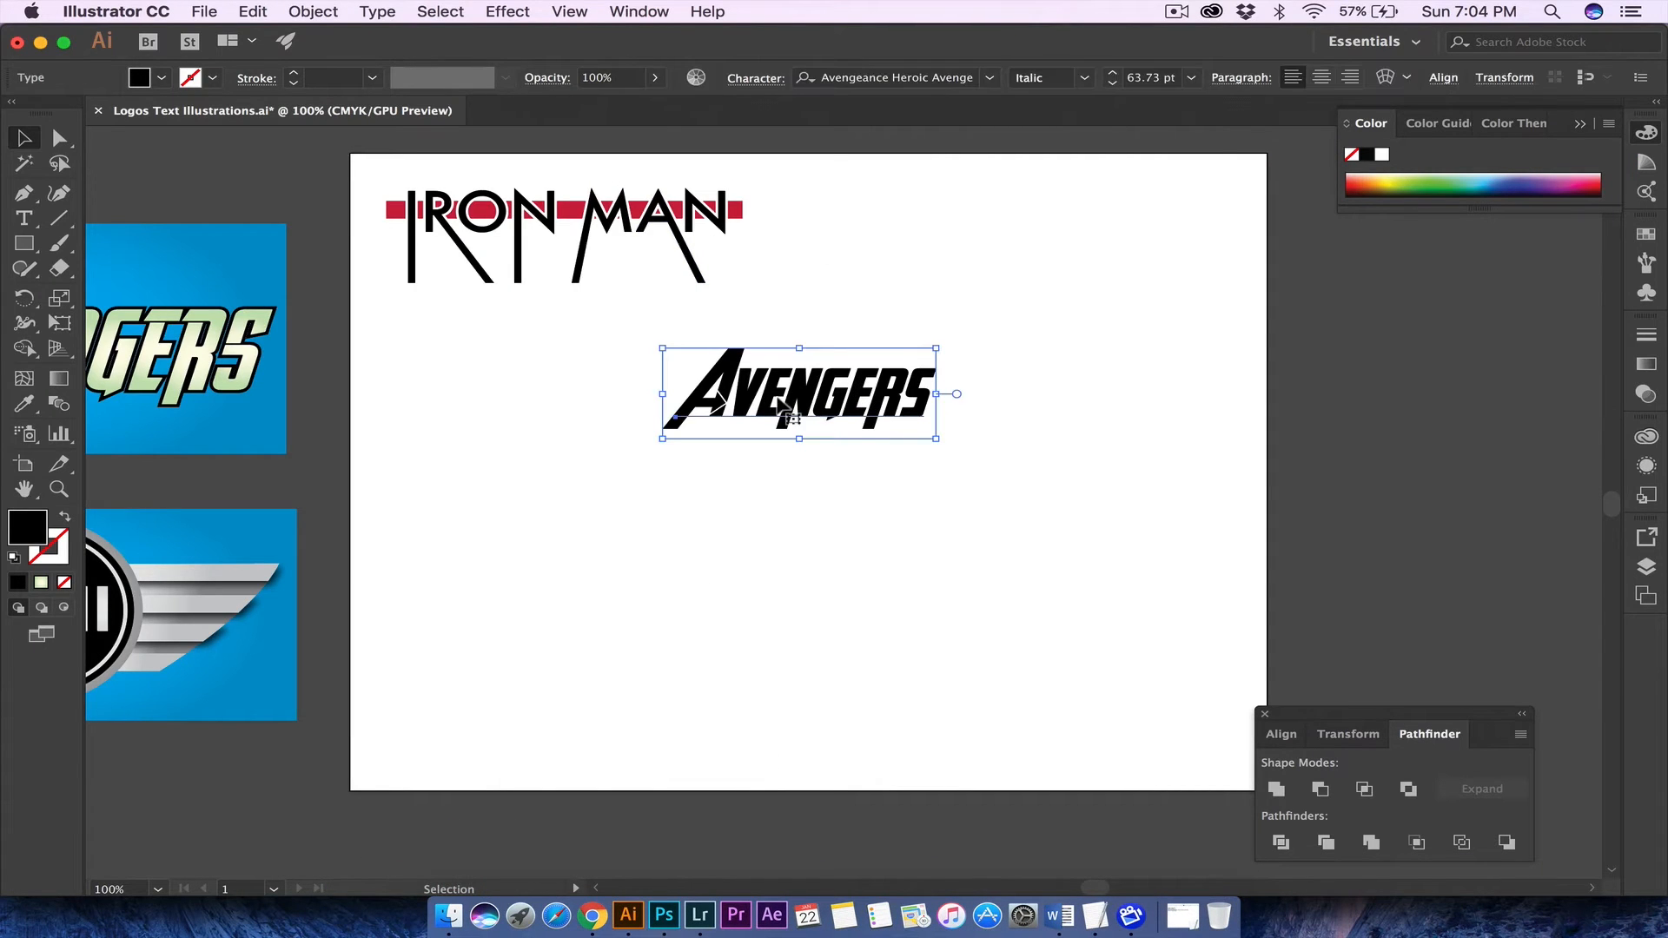
{"action": "double_click", "coordinate": [877, 402]}
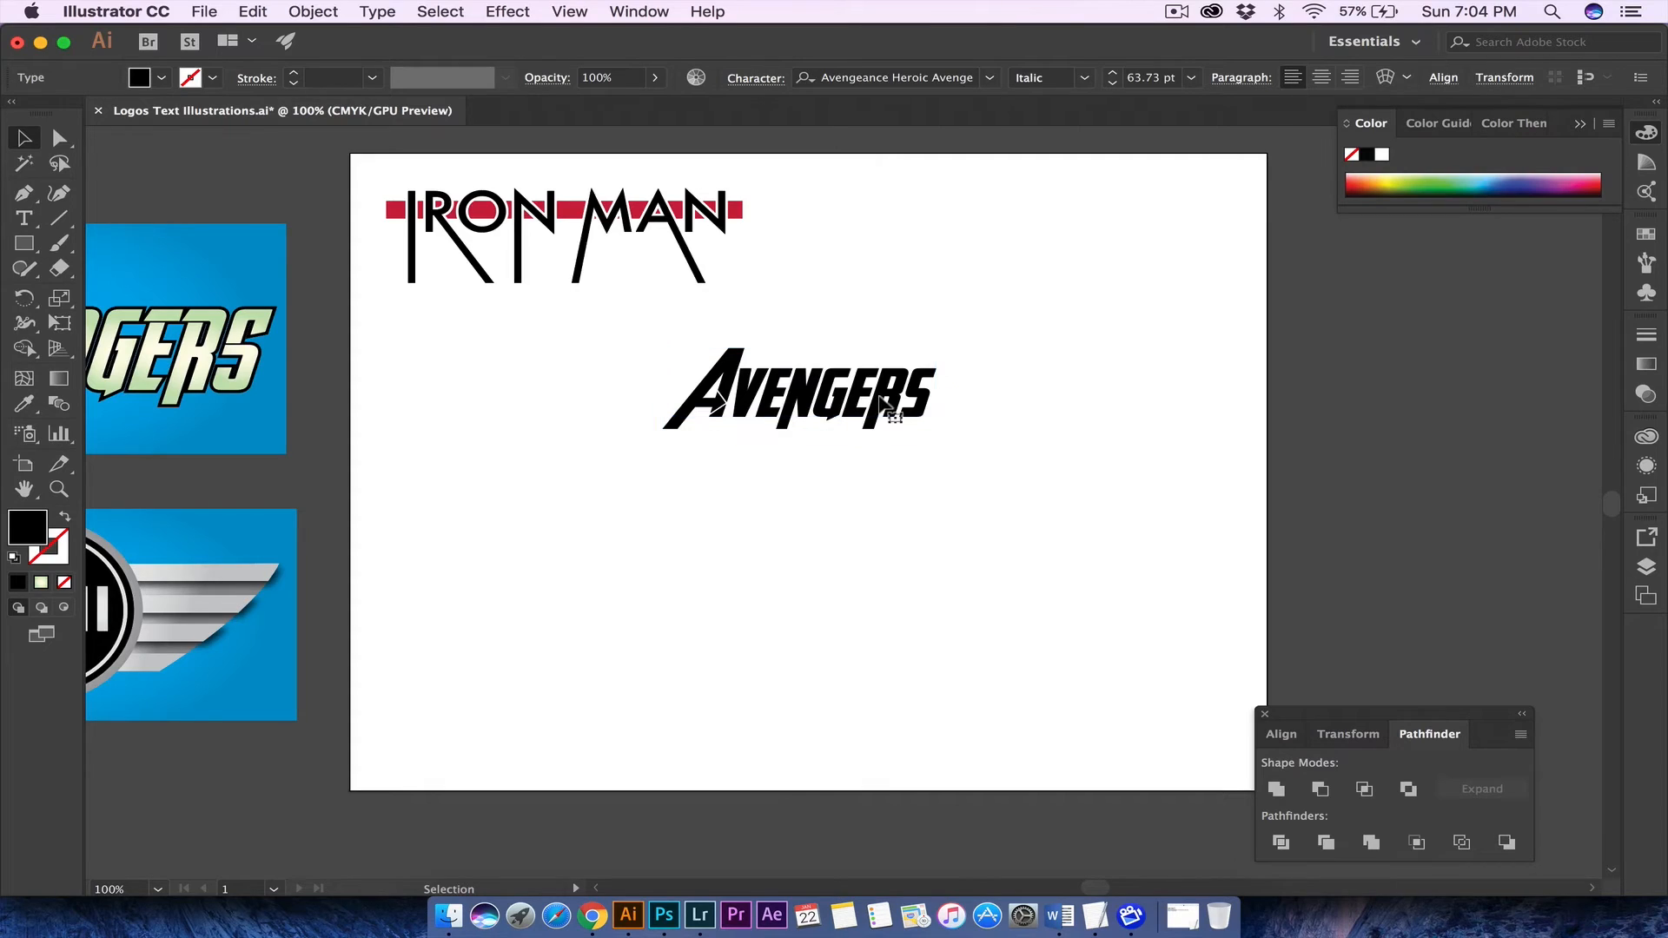
{"action": "left_click_drag", "start_coordinate": [928, 397], "coordinate": [741, 386]}
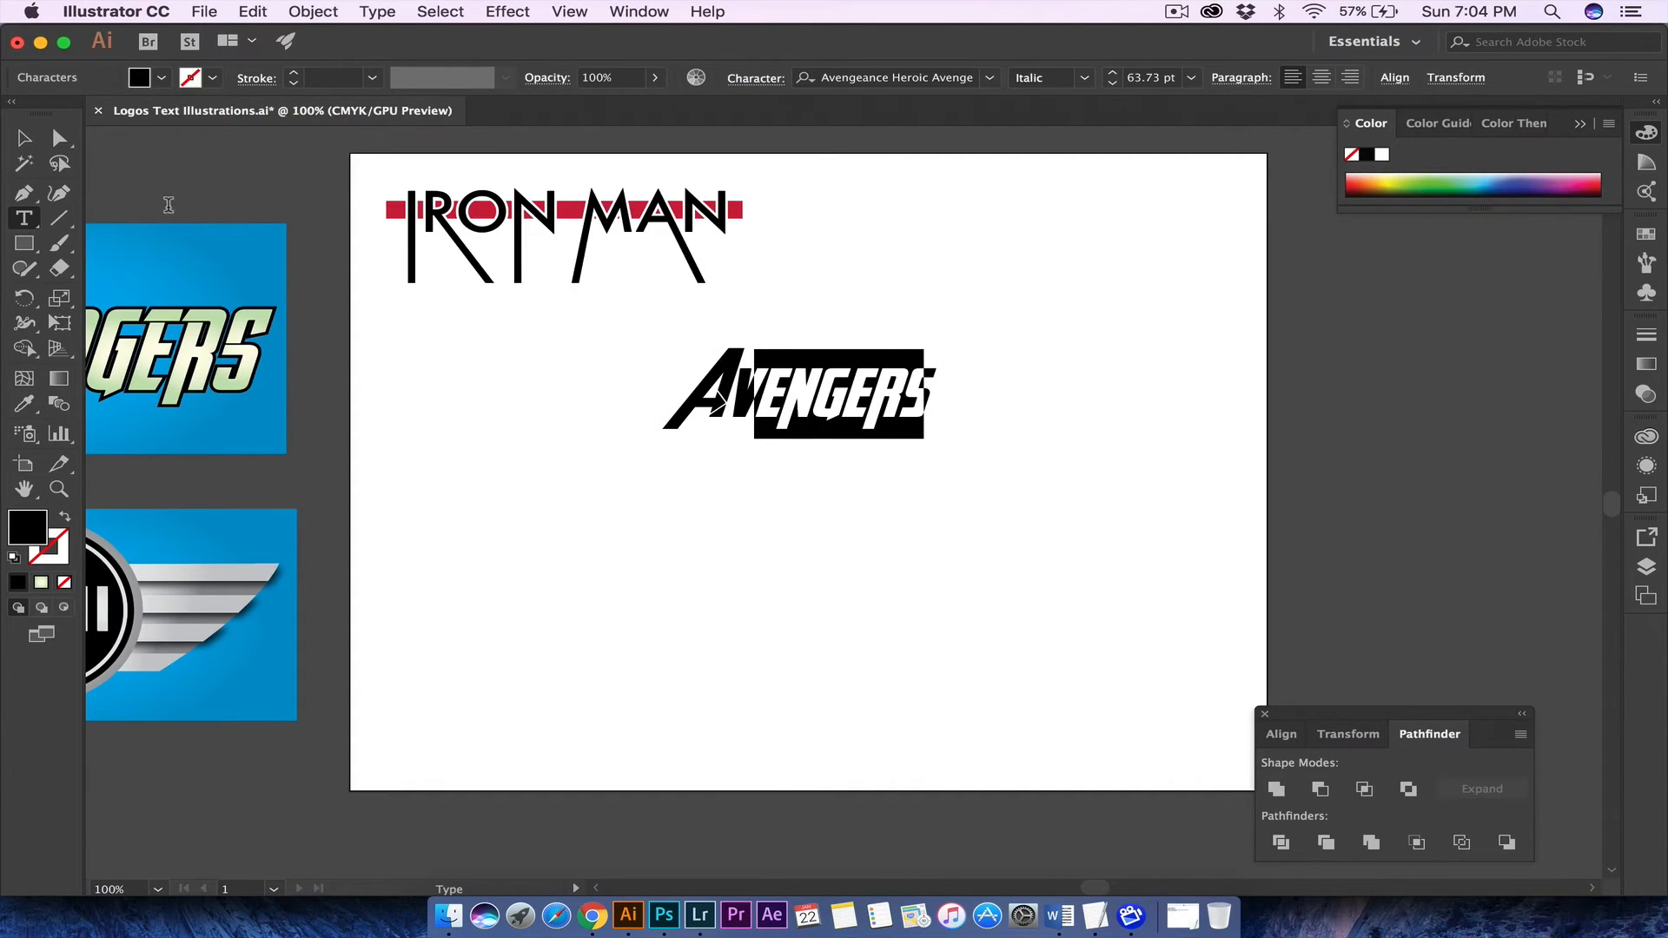
{"action": "left_click", "coordinate": [24, 138]}
- Scale the Avengers text up proportionally to about 132.54 pt, centred on the artboard below the Iron Man logo
{"action": "left_click_drag", "start_coordinate": [573, 376], "coordinate": [1045, 502]}
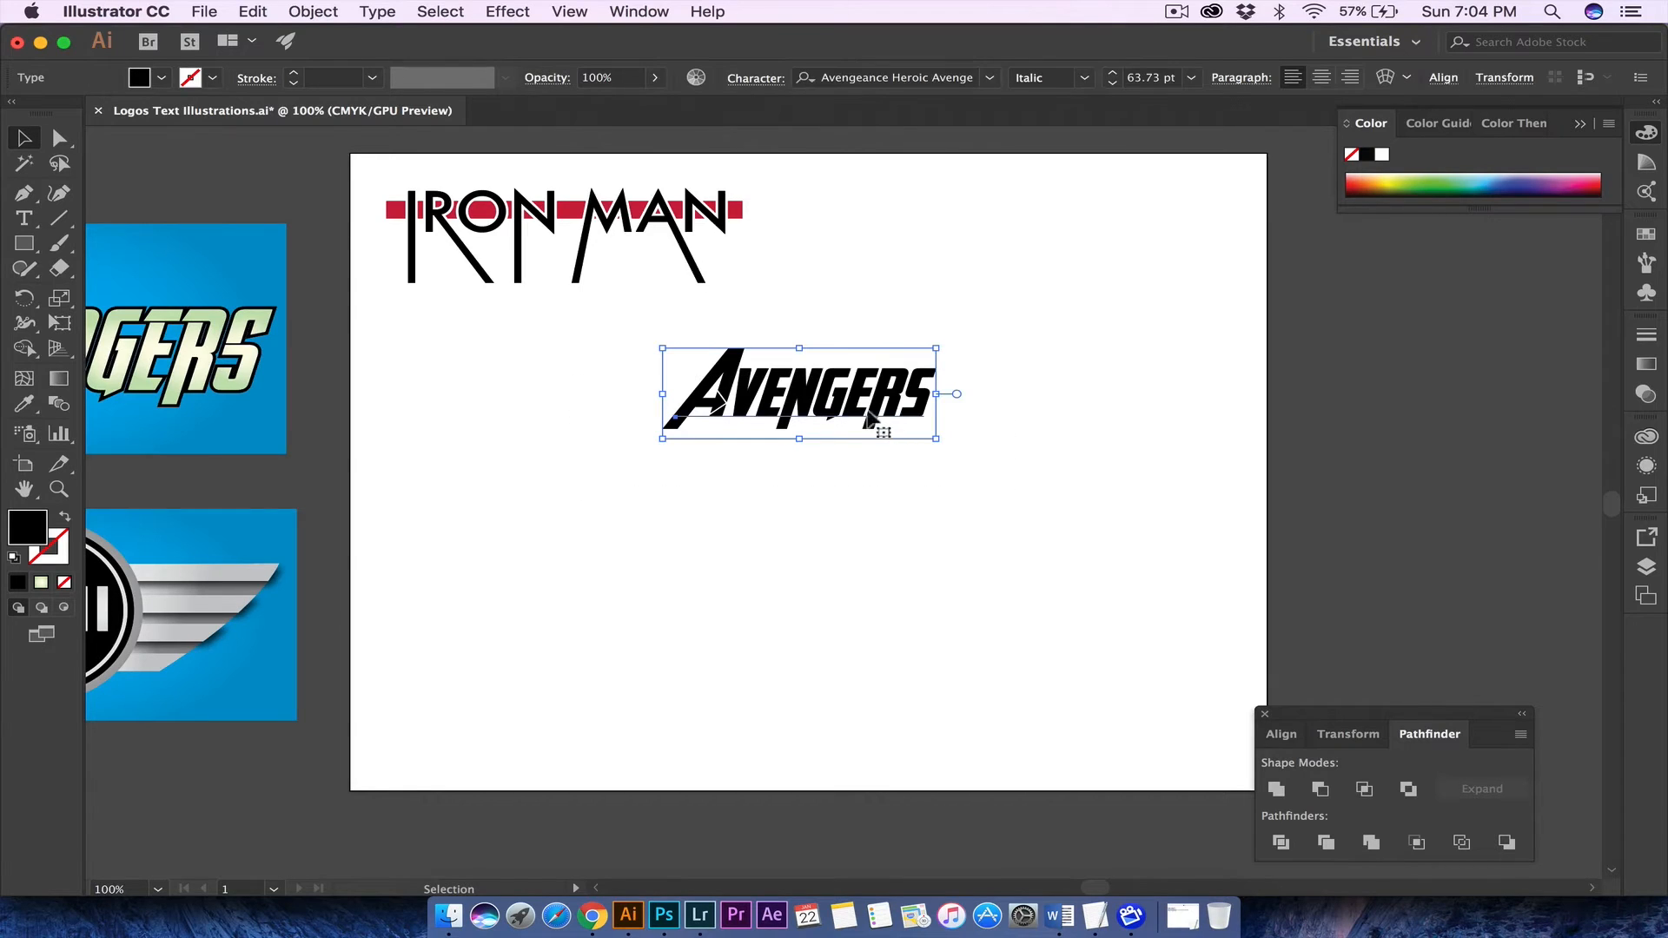
{"action": "left_click_drag", "start_coordinate": [866, 411], "coordinate": [1070, 629]}
{"action": "left_click", "coordinate": [842, 614]}
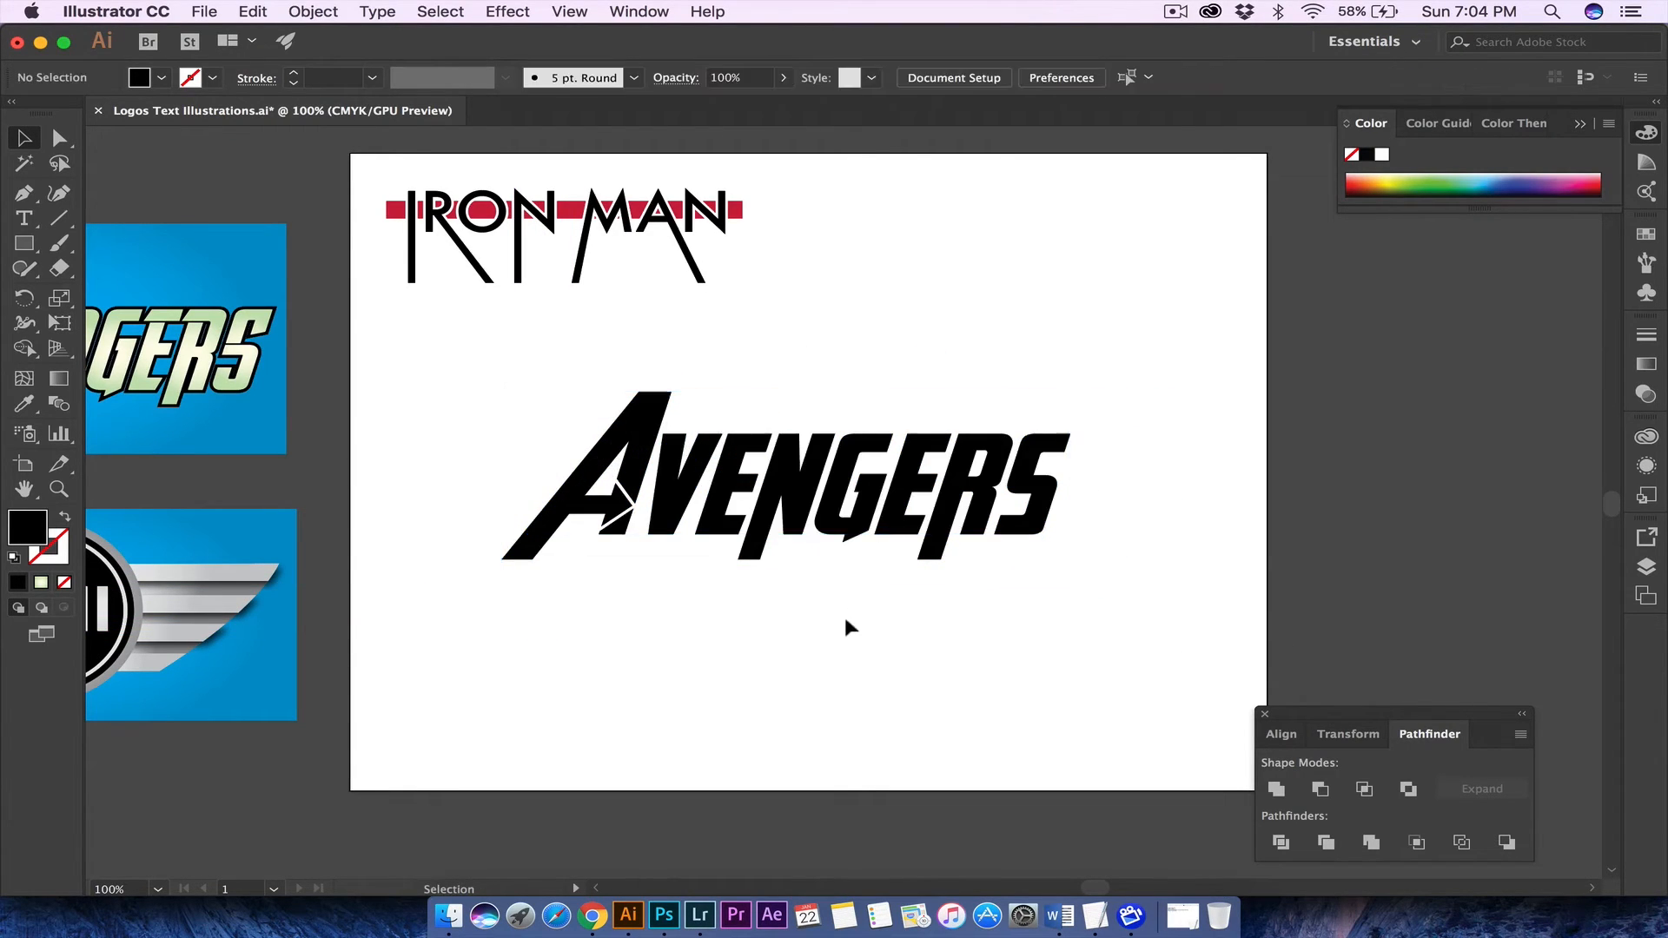
- Copy the letters VENGERS from the Avengers text and delete them, leaving only the A
{"action": "key", "text": "t"}
{"action": "mouse_move", "coordinate": [661, 481]}
{"action": "left_mouse_down"}
{"action": "mouse_move", "coordinate": [1064, 493]}
{"action": "mouse_move", "coordinate": [656, 491]}
{"action": "left_mouse_up"}
{"action": "key", "text": "super+c"}
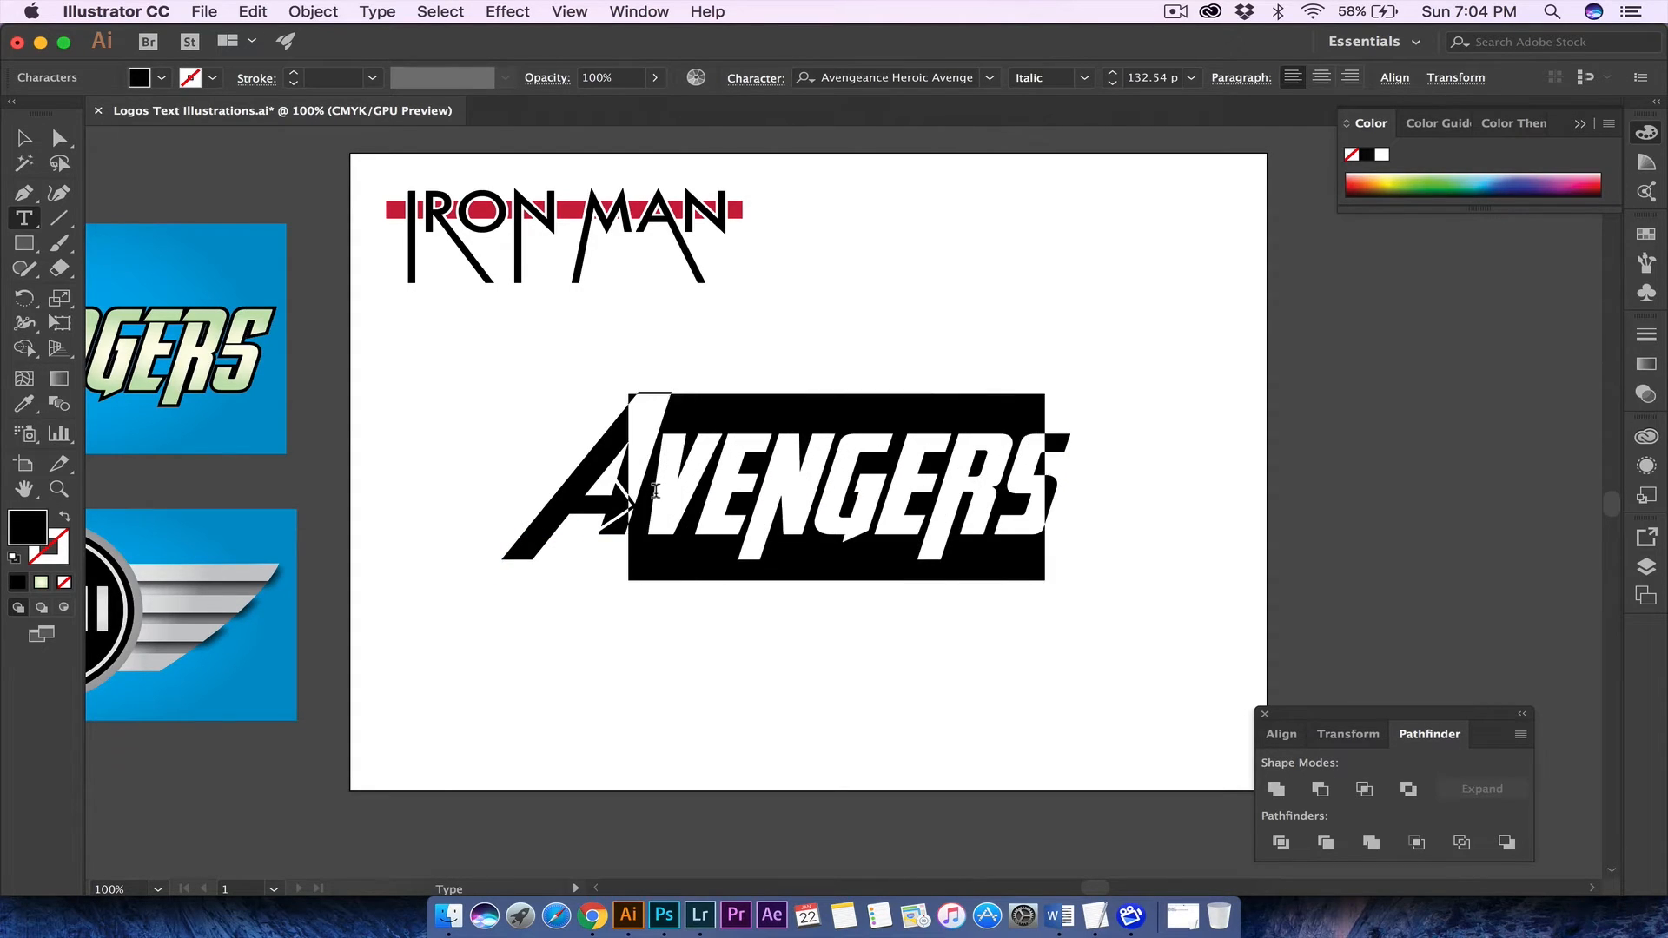
{"action": "key", "text": "Escape"}
{"action": "key", "text": "BackSpace"}
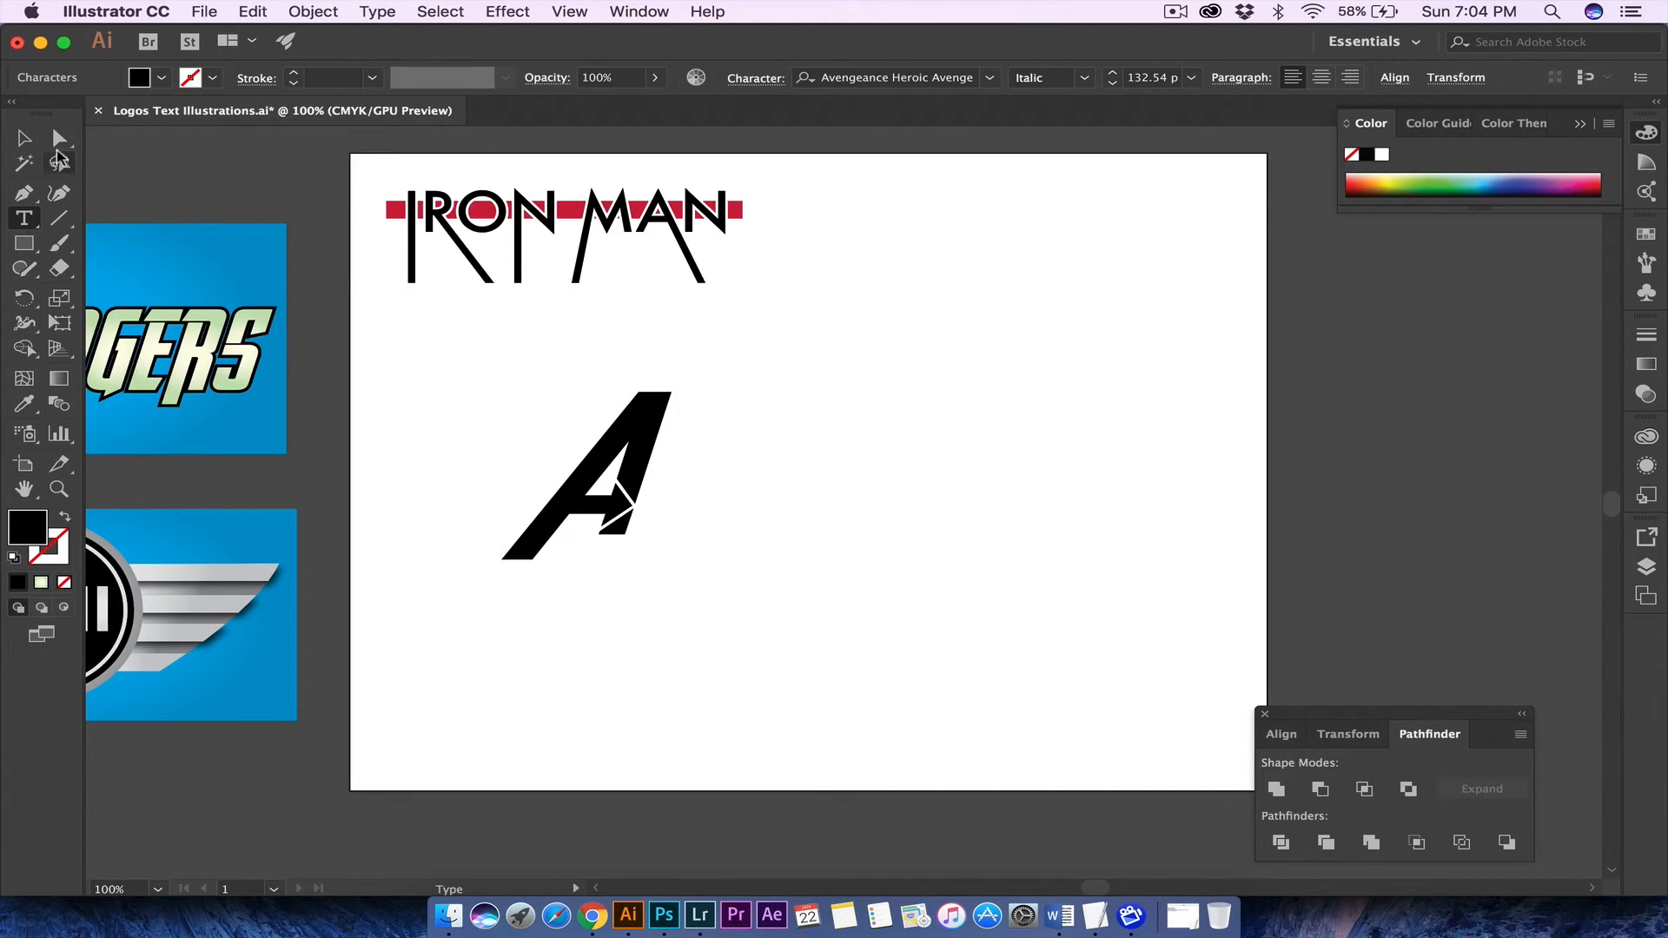
- Paste VENGERS as a separate text object to the upper right of the A
{"action": "left_click", "coordinate": [24, 137]}
{"action": "left_click", "coordinate": [24, 218]}
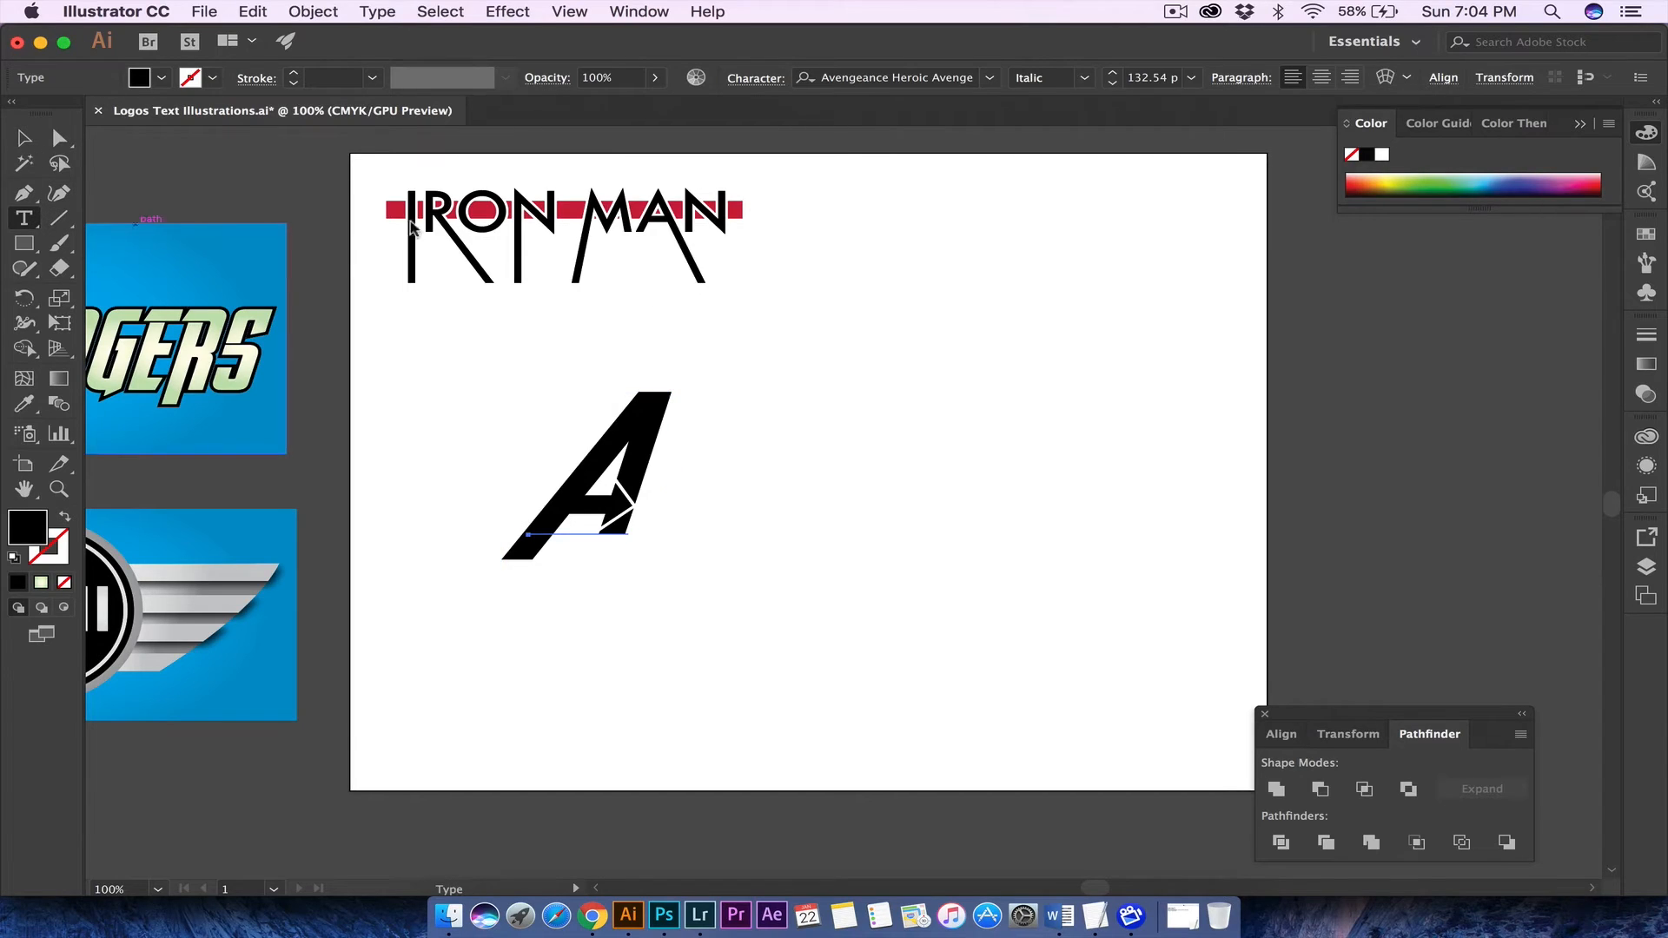
{"action": "left_click", "coordinate": [773, 443]}
{"action": "key", "text": "super+v"}
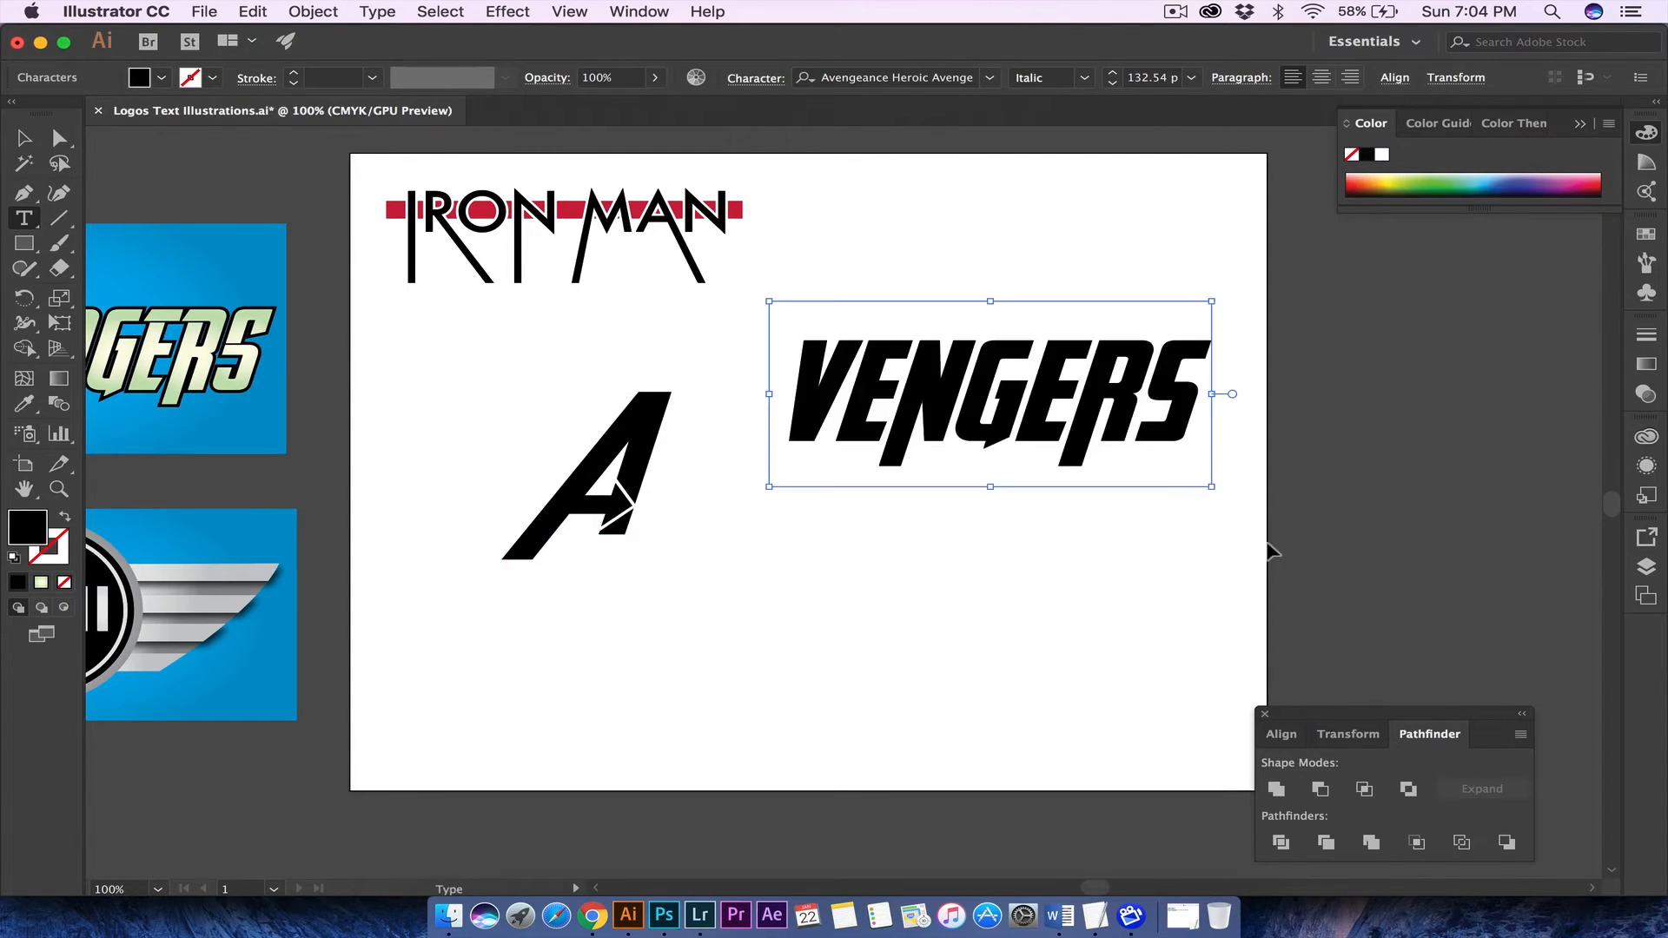
{"action": "left_click", "coordinate": [23, 137]}
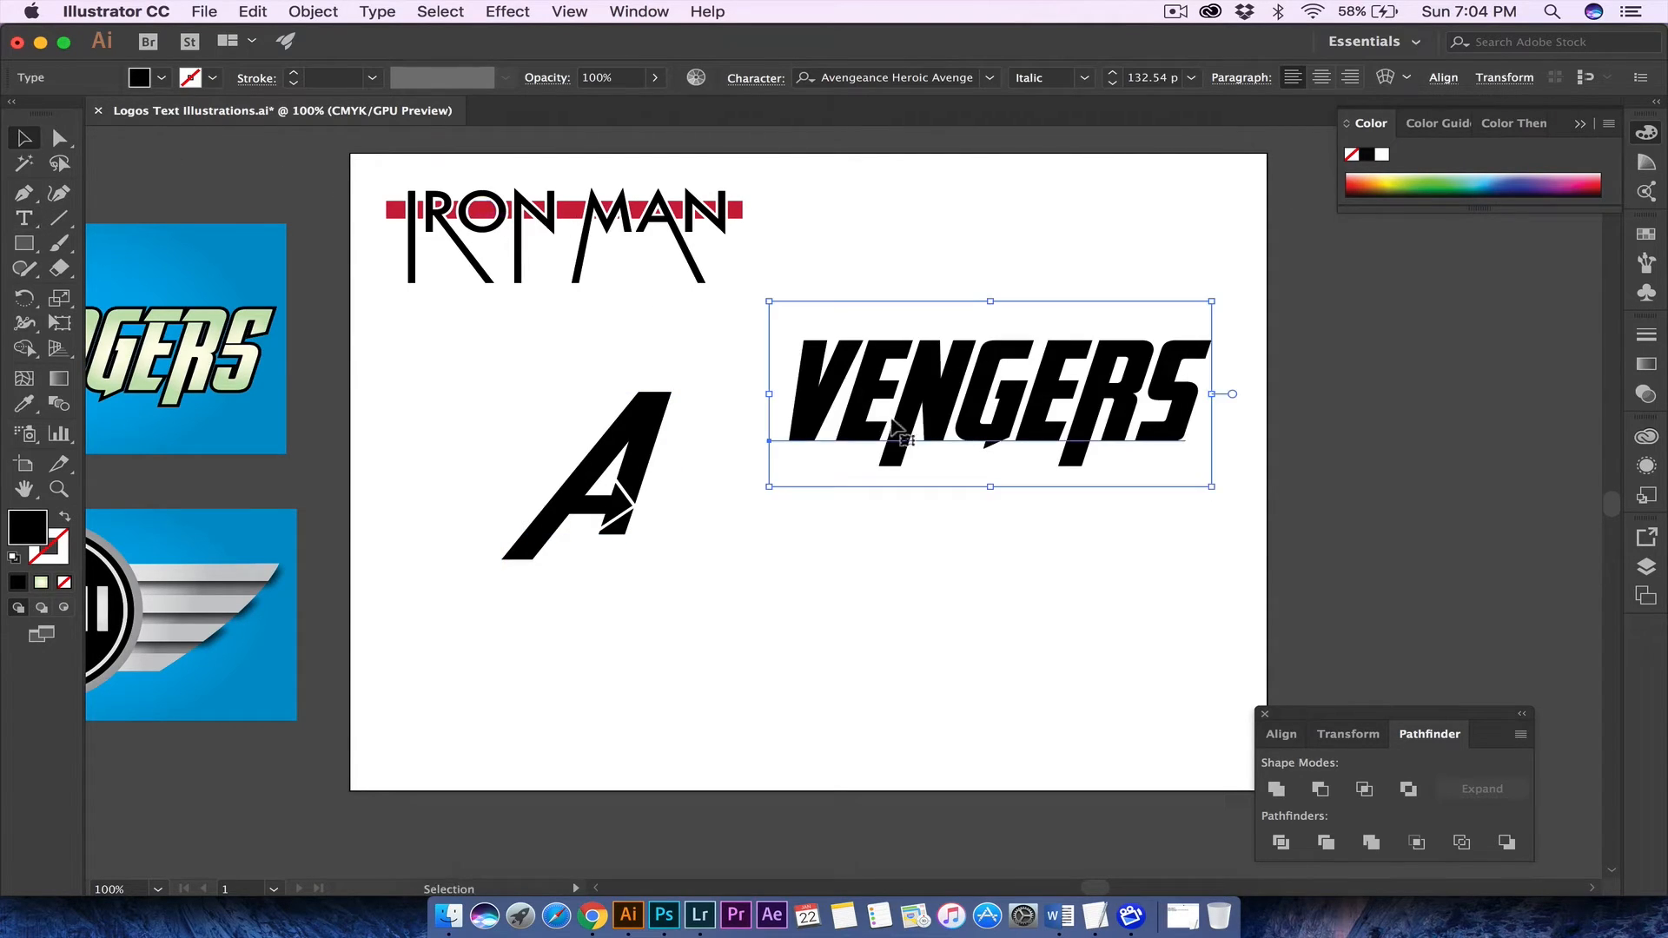
- Move the VENGERS text off the artboard's right side and place the A near the artboard's centre
{"action": "left_click_drag", "start_coordinate": [893, 423], "coordinate": [1404, 508]}
{"action": "left_click", "coordinate": [1377, 297]}
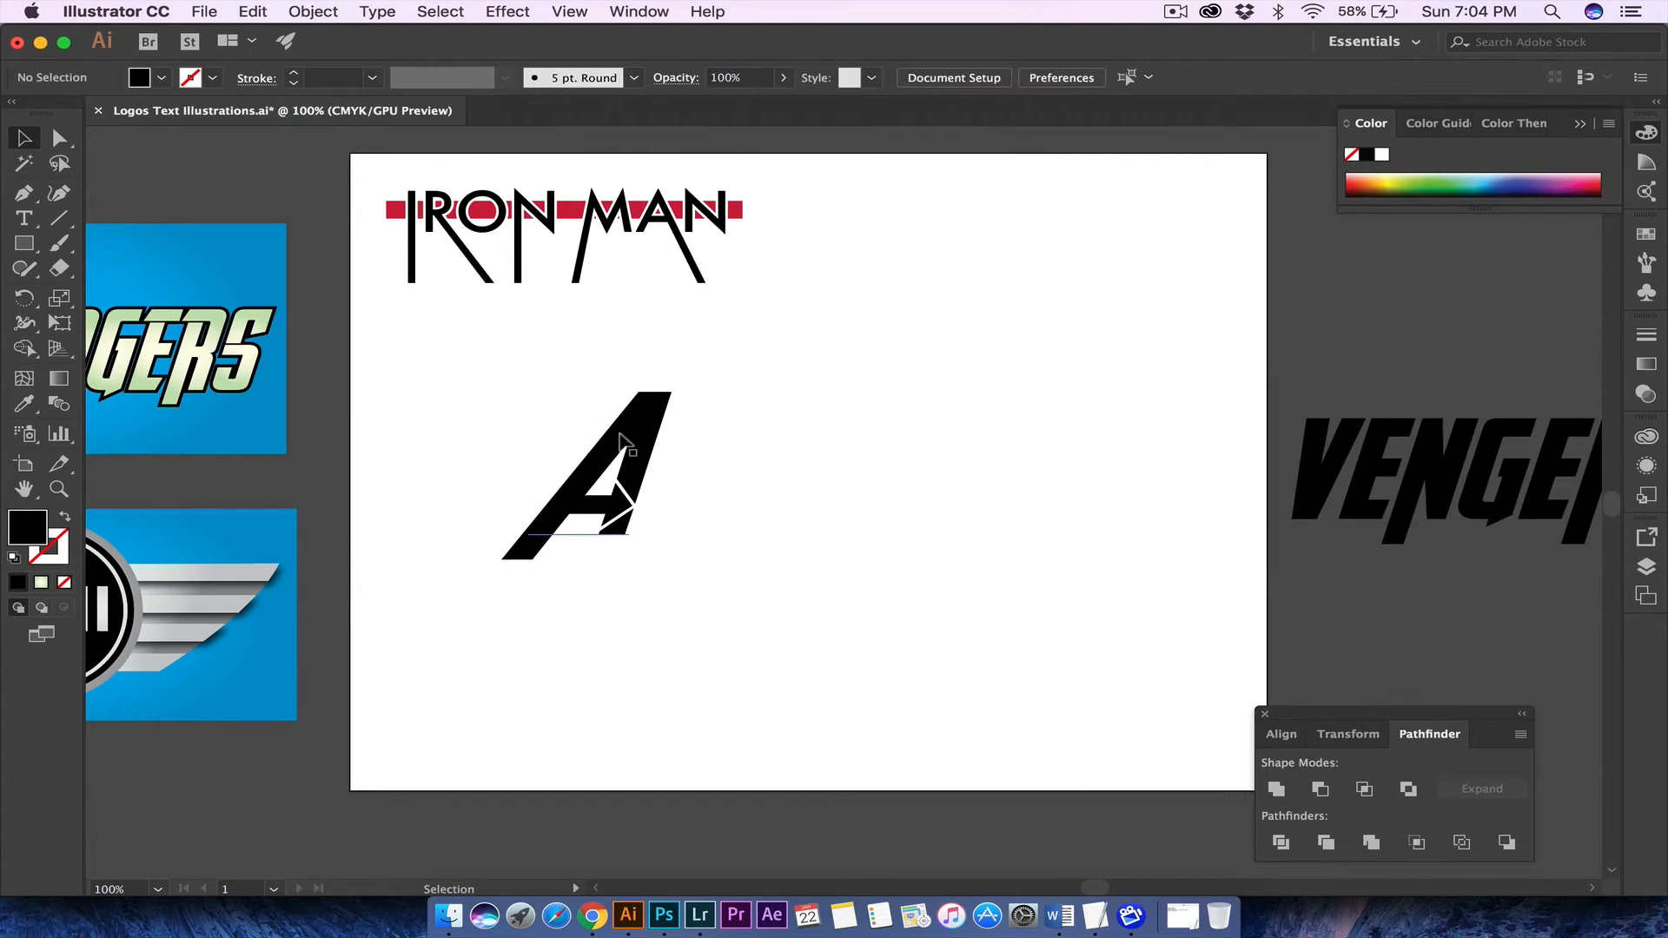
{"action": "left_click_drag", "start_coordinate": [605, 435], "coordinate": [808, 466]}
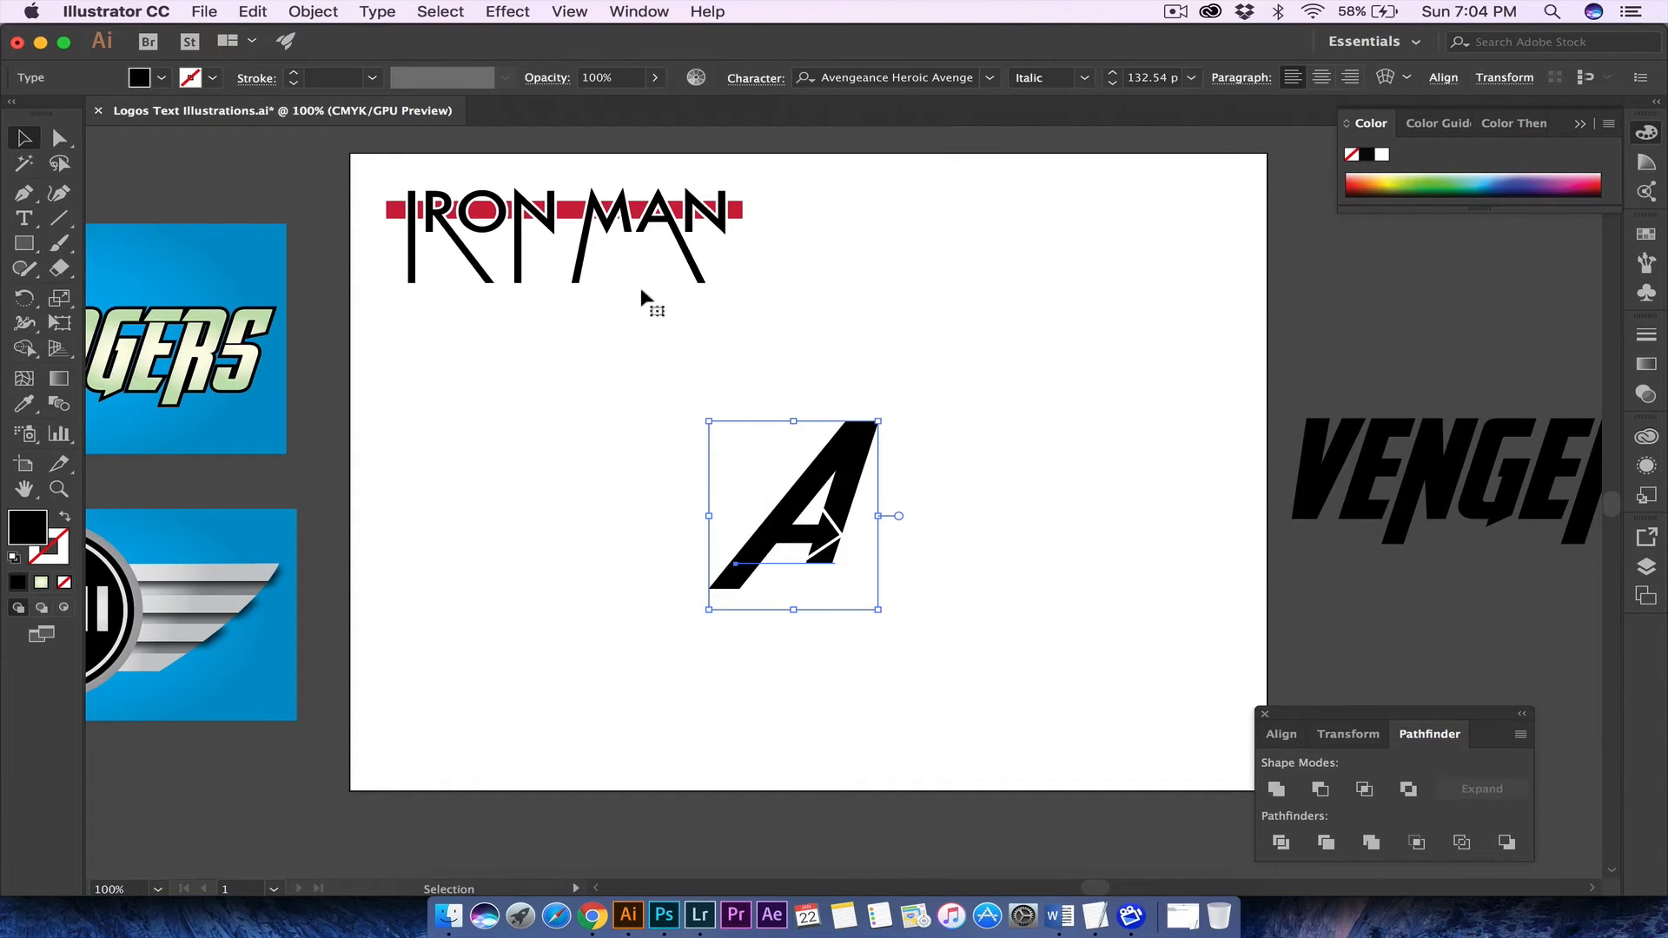
- Expand the A text into vector shapes and shift it slightly to the left
{"action": "left_click", "coordinate": [264, 22]}
{"action": "mouse_move", "coordinate": [312, 18]}
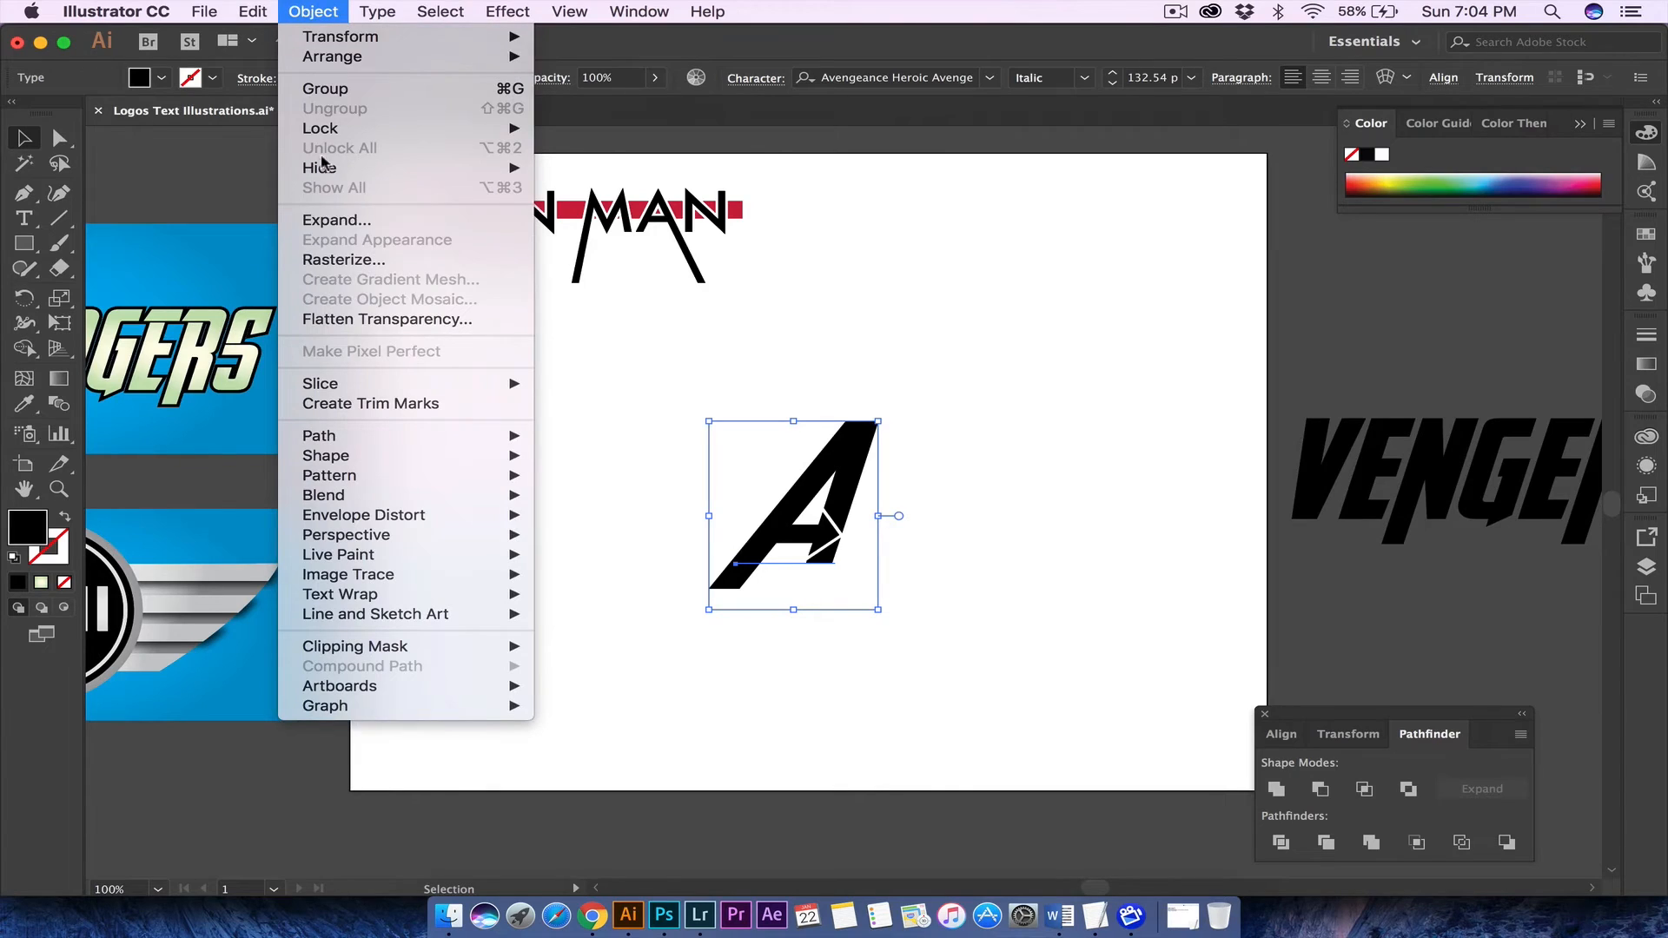
{"action": "left_click", "coordinate": [339, 220]}
{"action": "left_click", "coordinate": [562, 599]}
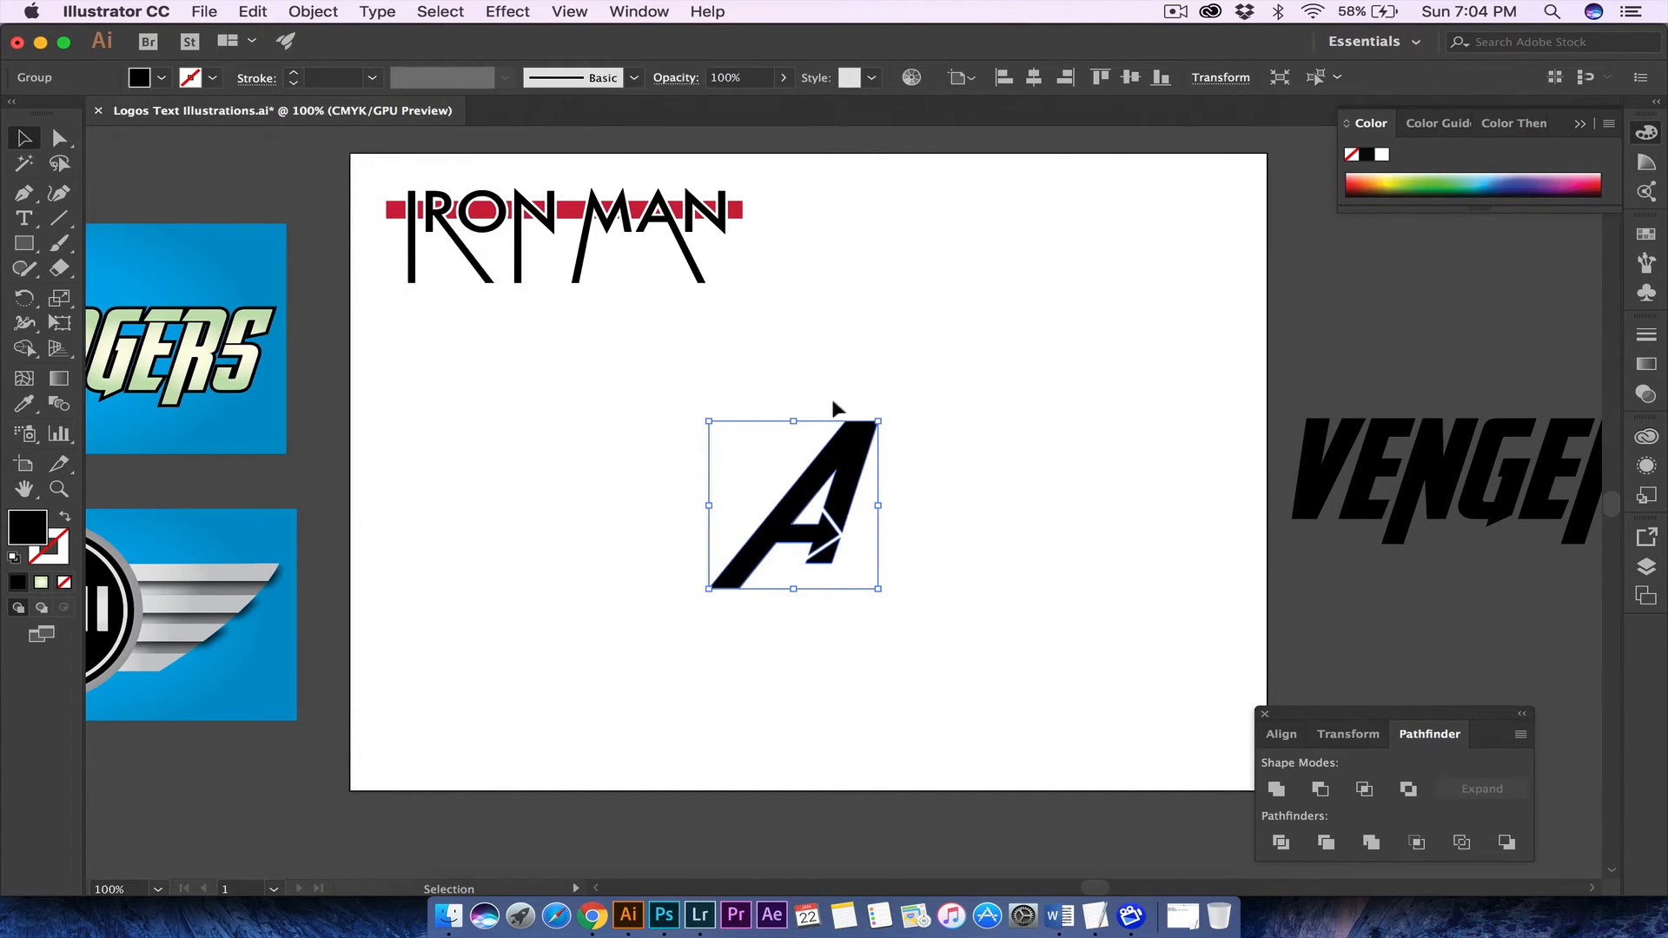
{"action": "left_click_drag", "start_coordinate": [832, 448], "coordinate": [819, 445]}
{"action": "left_click", "coordinate": [869, 359]}
{"action": "left_click", "coordinate": [596, 309]}
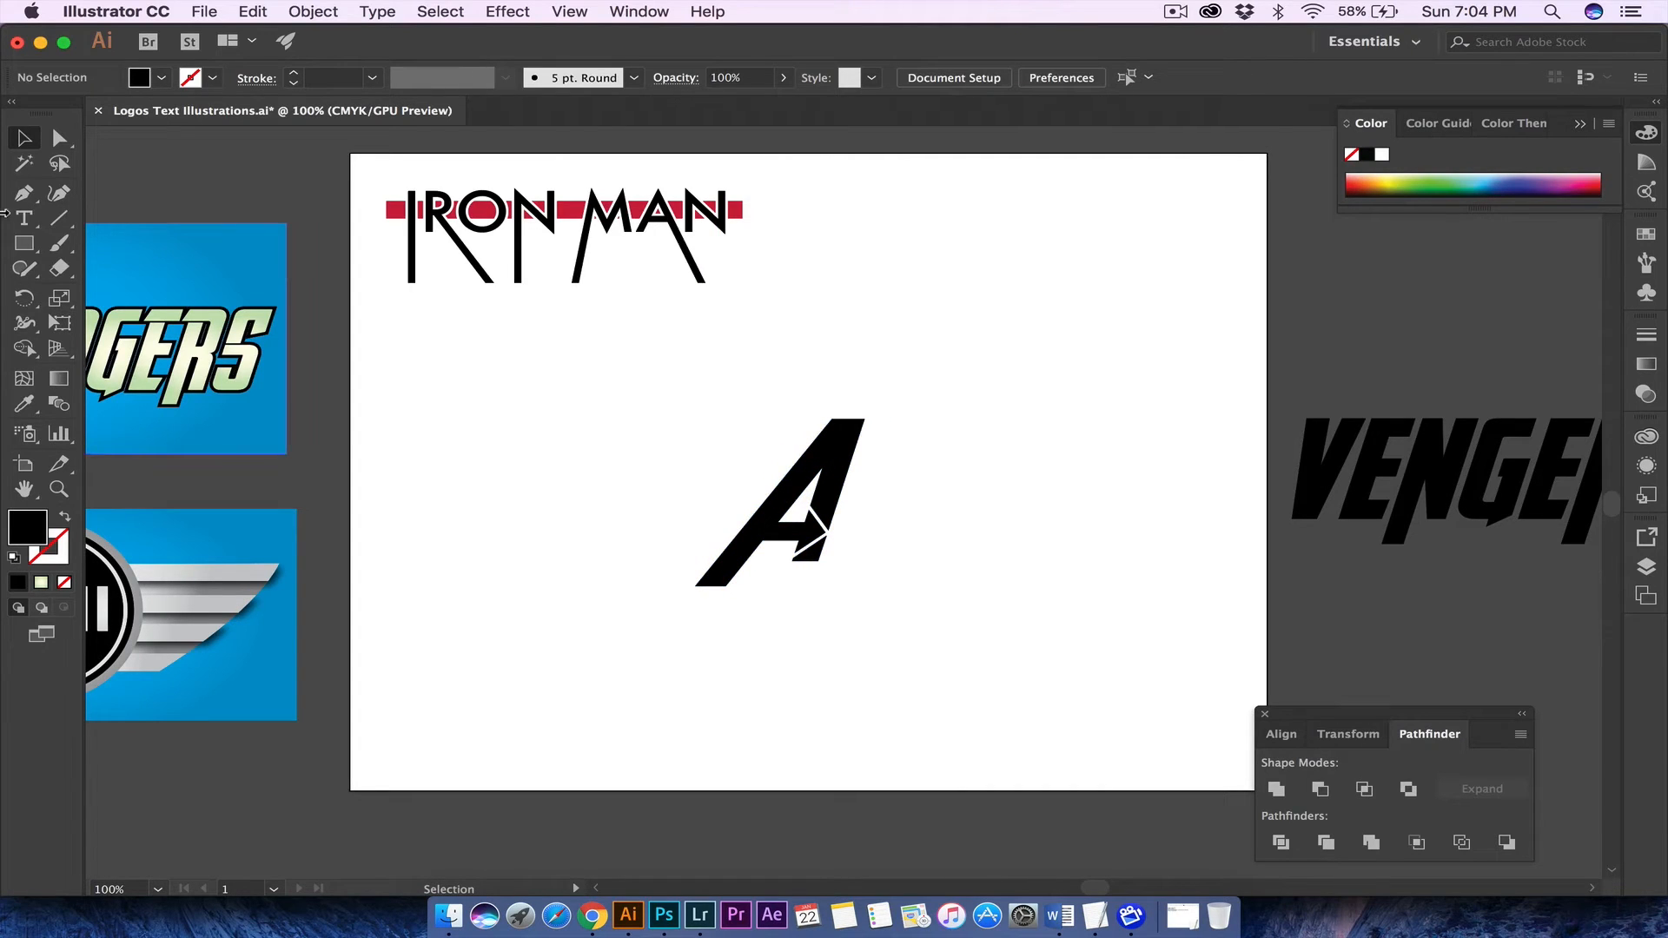
- Draw an unfilled, slightly wide ellipse to the left of the A with a 17 pt black stroke
{"action": "left_click", "coordinate": [24, 244]}
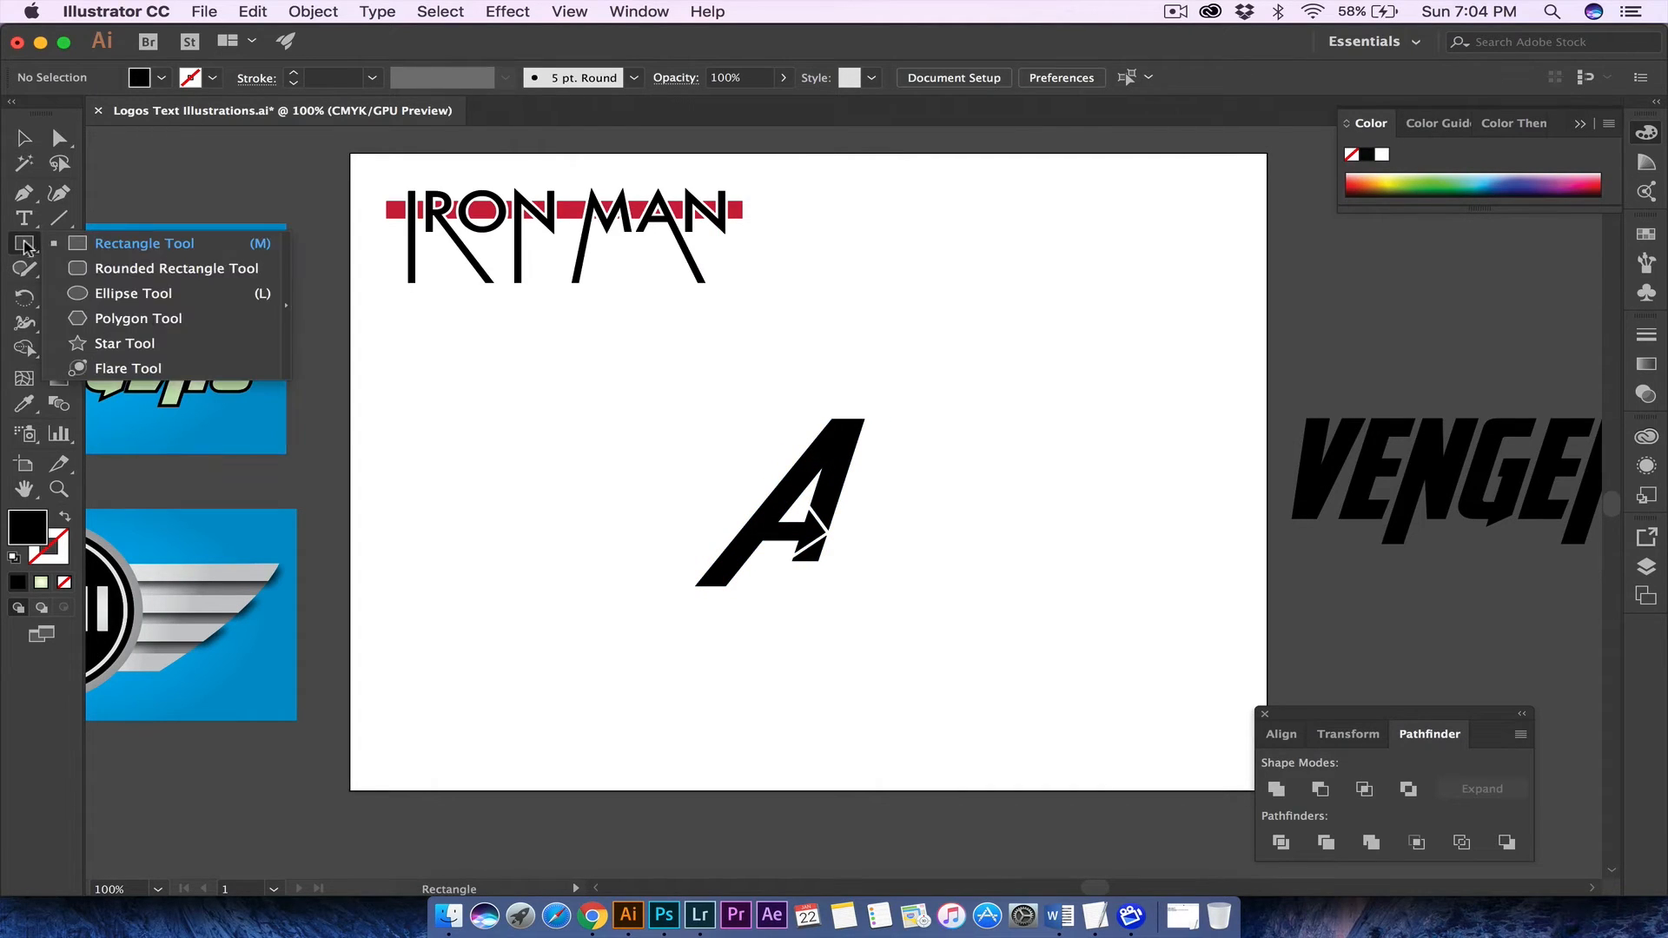
{"action": "left_click", "coordinate": [137, 295]}
{"action": "left_click_drag", "start_coordinate": [481, 406], "coordinate": [700, 601]}
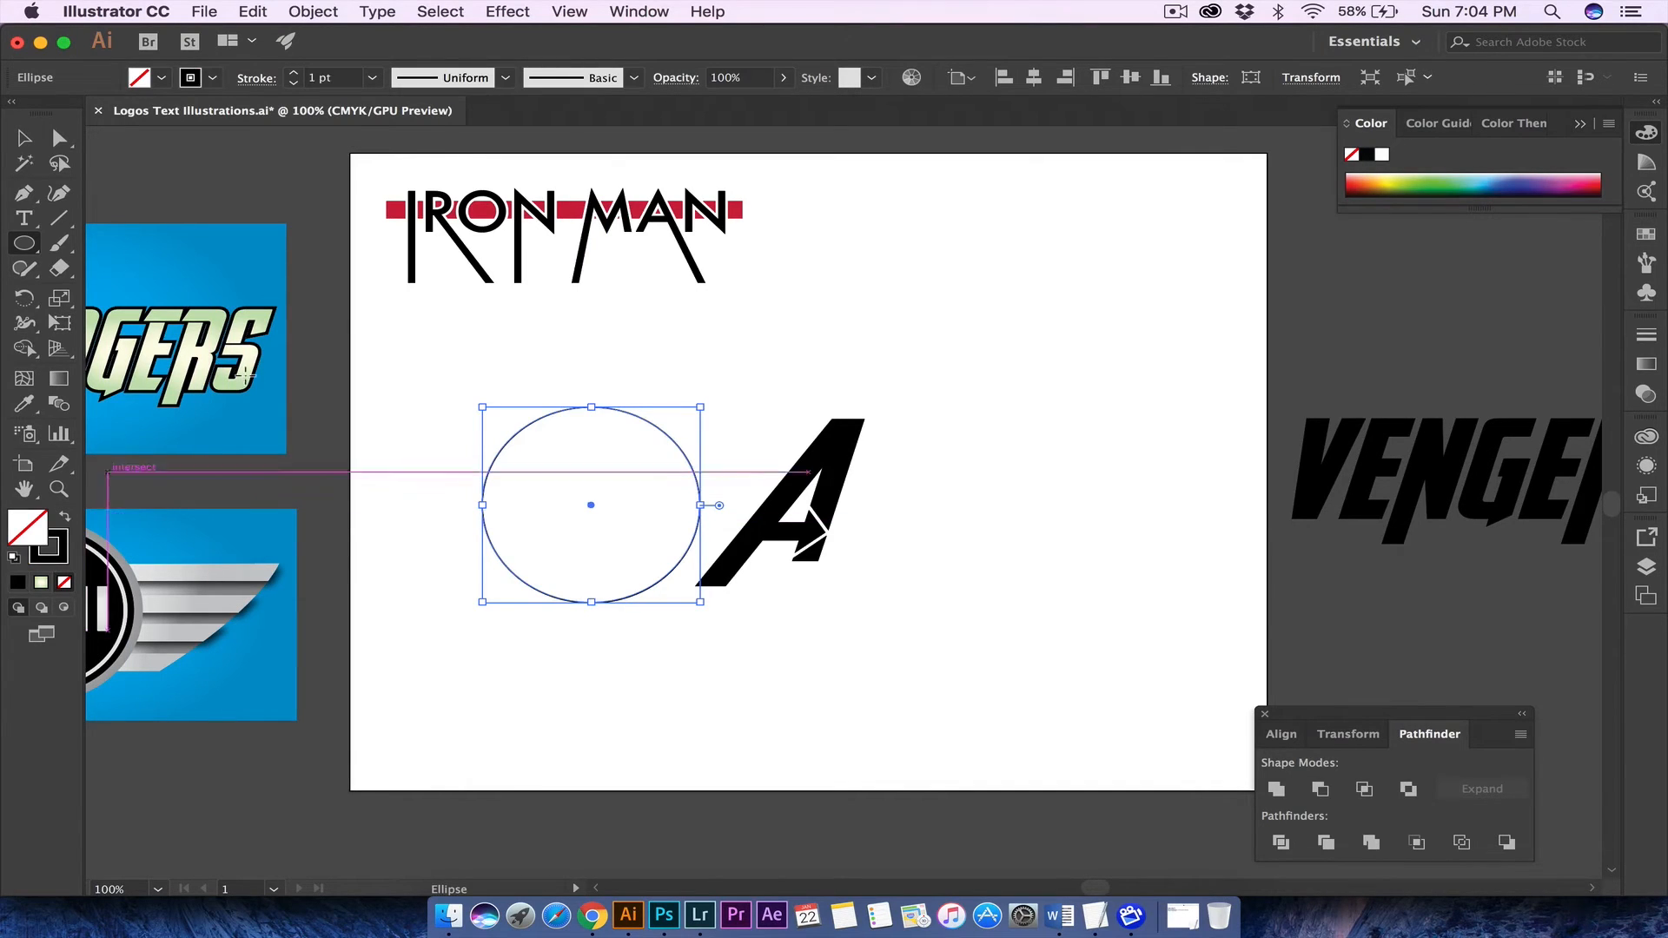
{"action": "left_click", "coordinate": [292, 74]}
{"action": "left_click", "coordinate": [293, 73]}
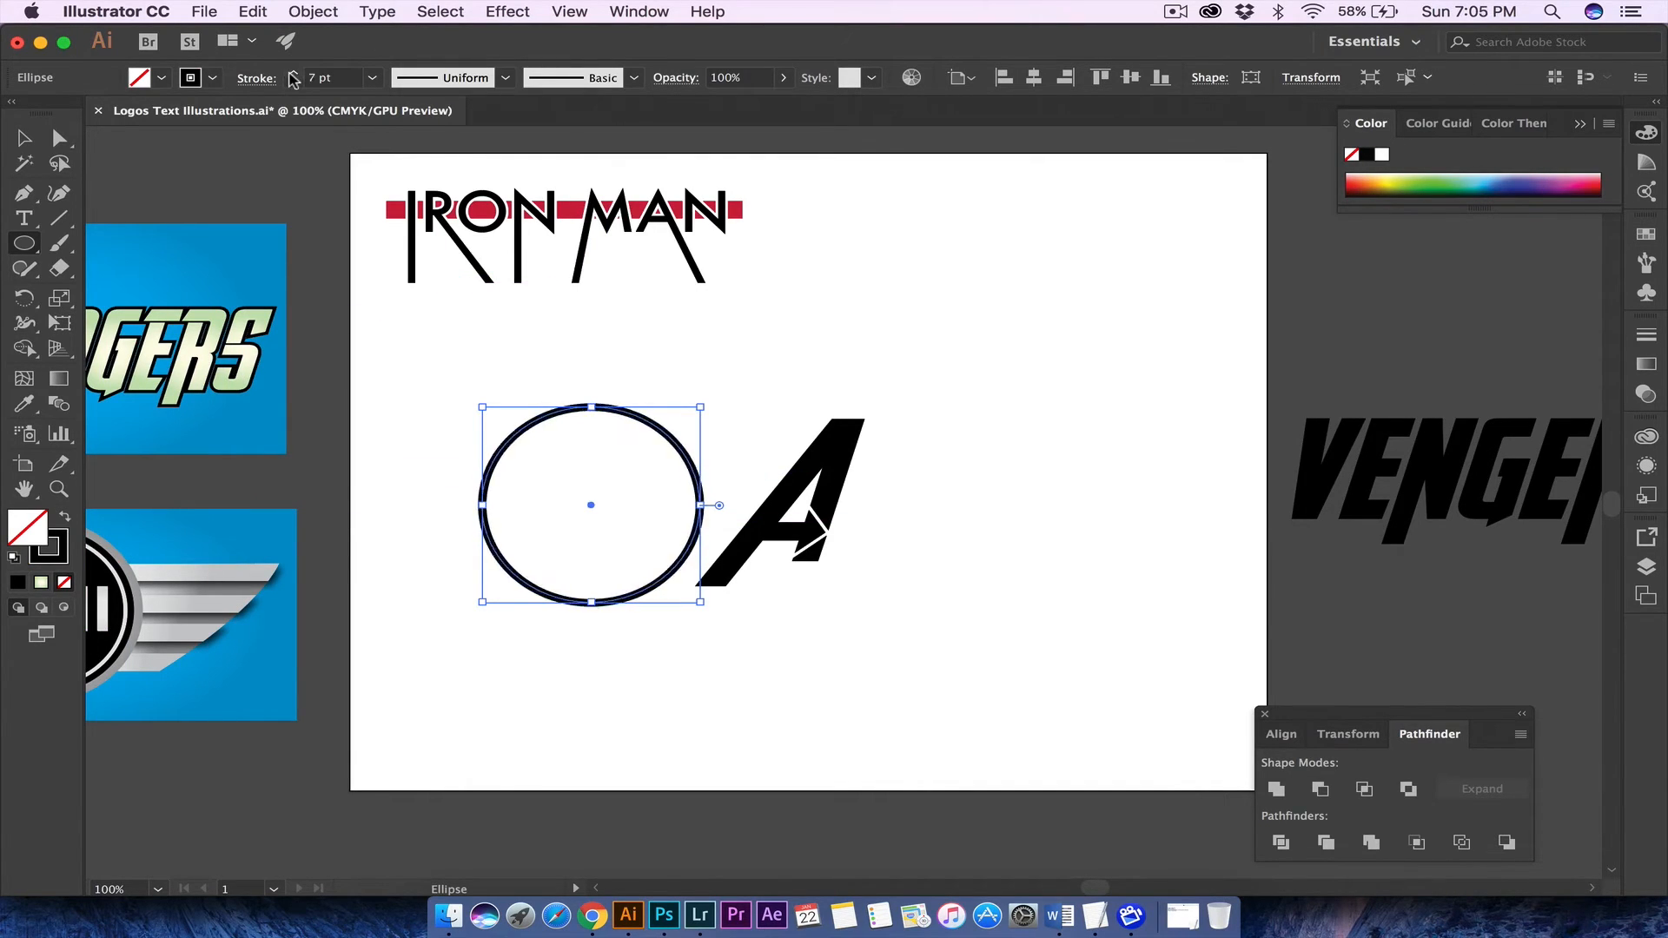
{"action": "left_click", "coordinate": [292, 73]}
{"action": "left_click", "coordinate": [292, 74]}
{"action": "left_click", "coordinate": [293, 74]}
{"action": "left_click", "coordinate": [292, 74]}
{"action": "left_click", "coordinate": [293, 74]}
{"action": "left_click", "coordinate": [292, 74]}
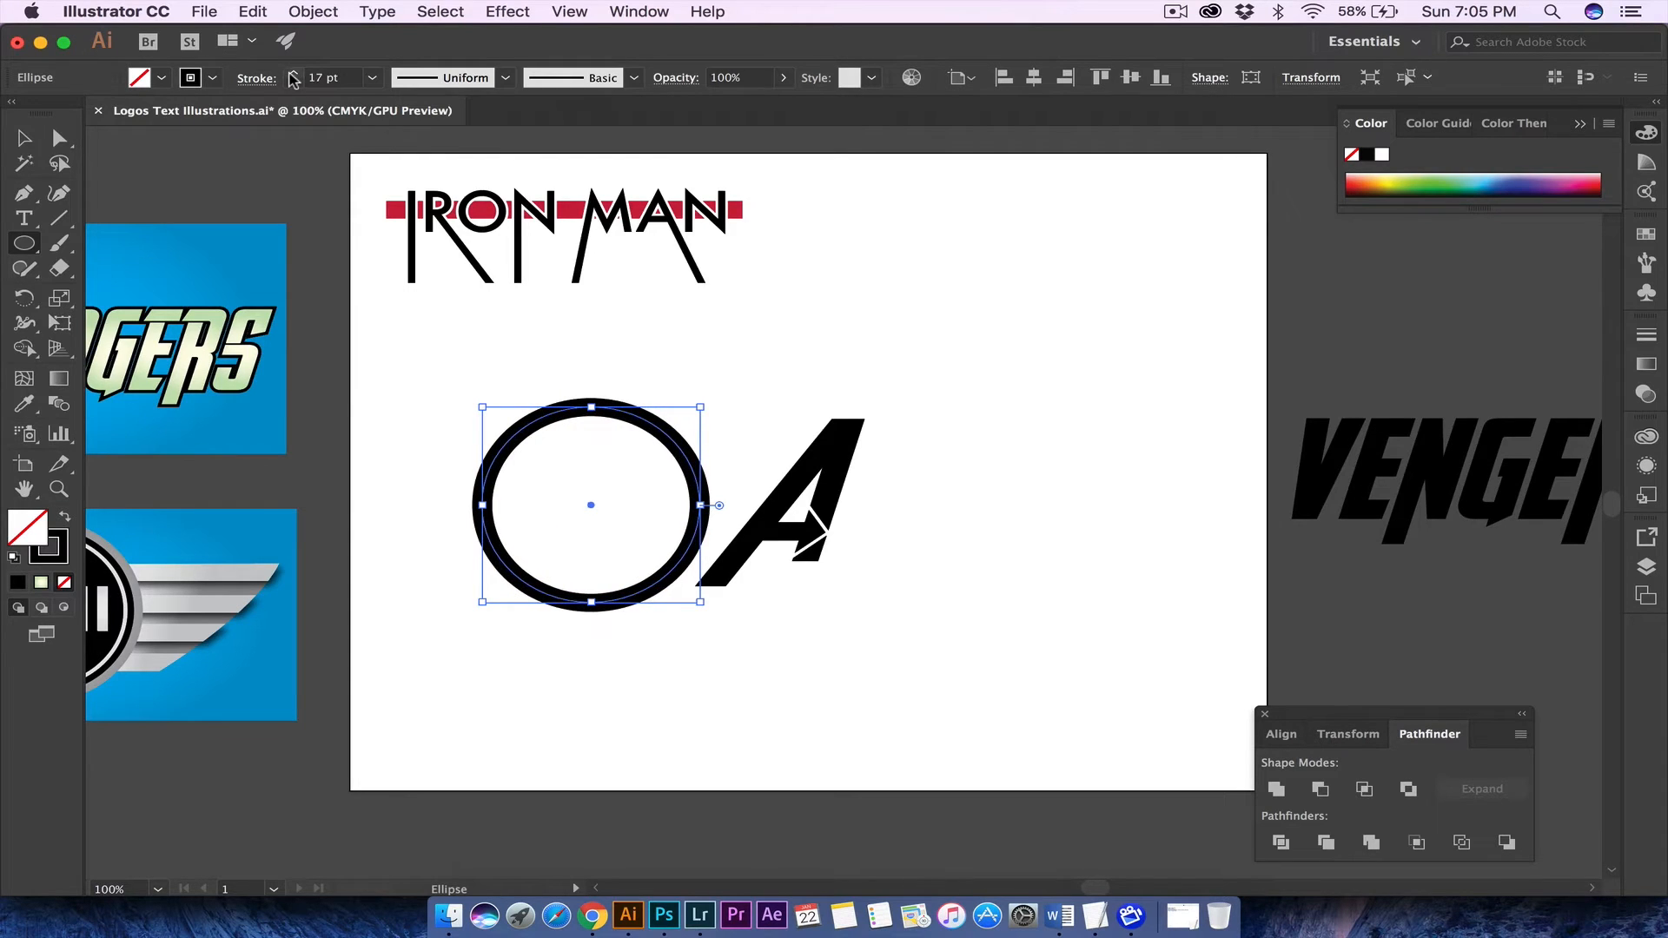
- Centre the ellipse around the A and scale it down so the A's tips poke slightly past the ring, stroke about 14.5 pt
{"action": "left_click", "coordinate": [29, 139]}
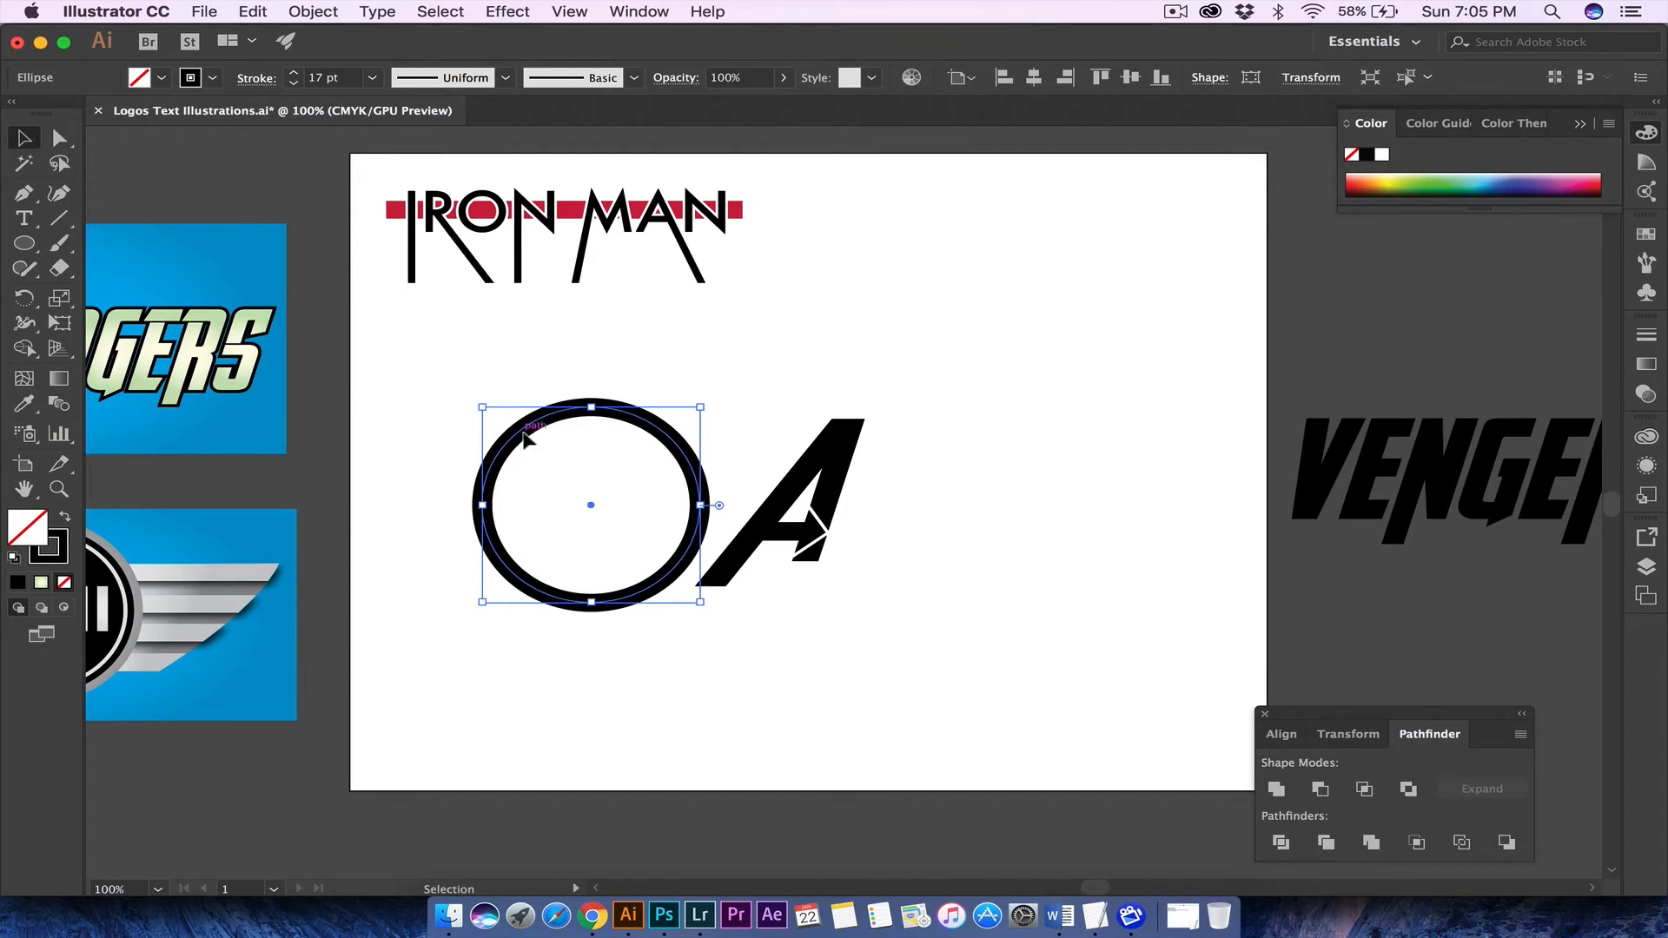
{"action": "left_click_drag", "start_coordinate": [521, 437], "coordinate": [726, 451]}
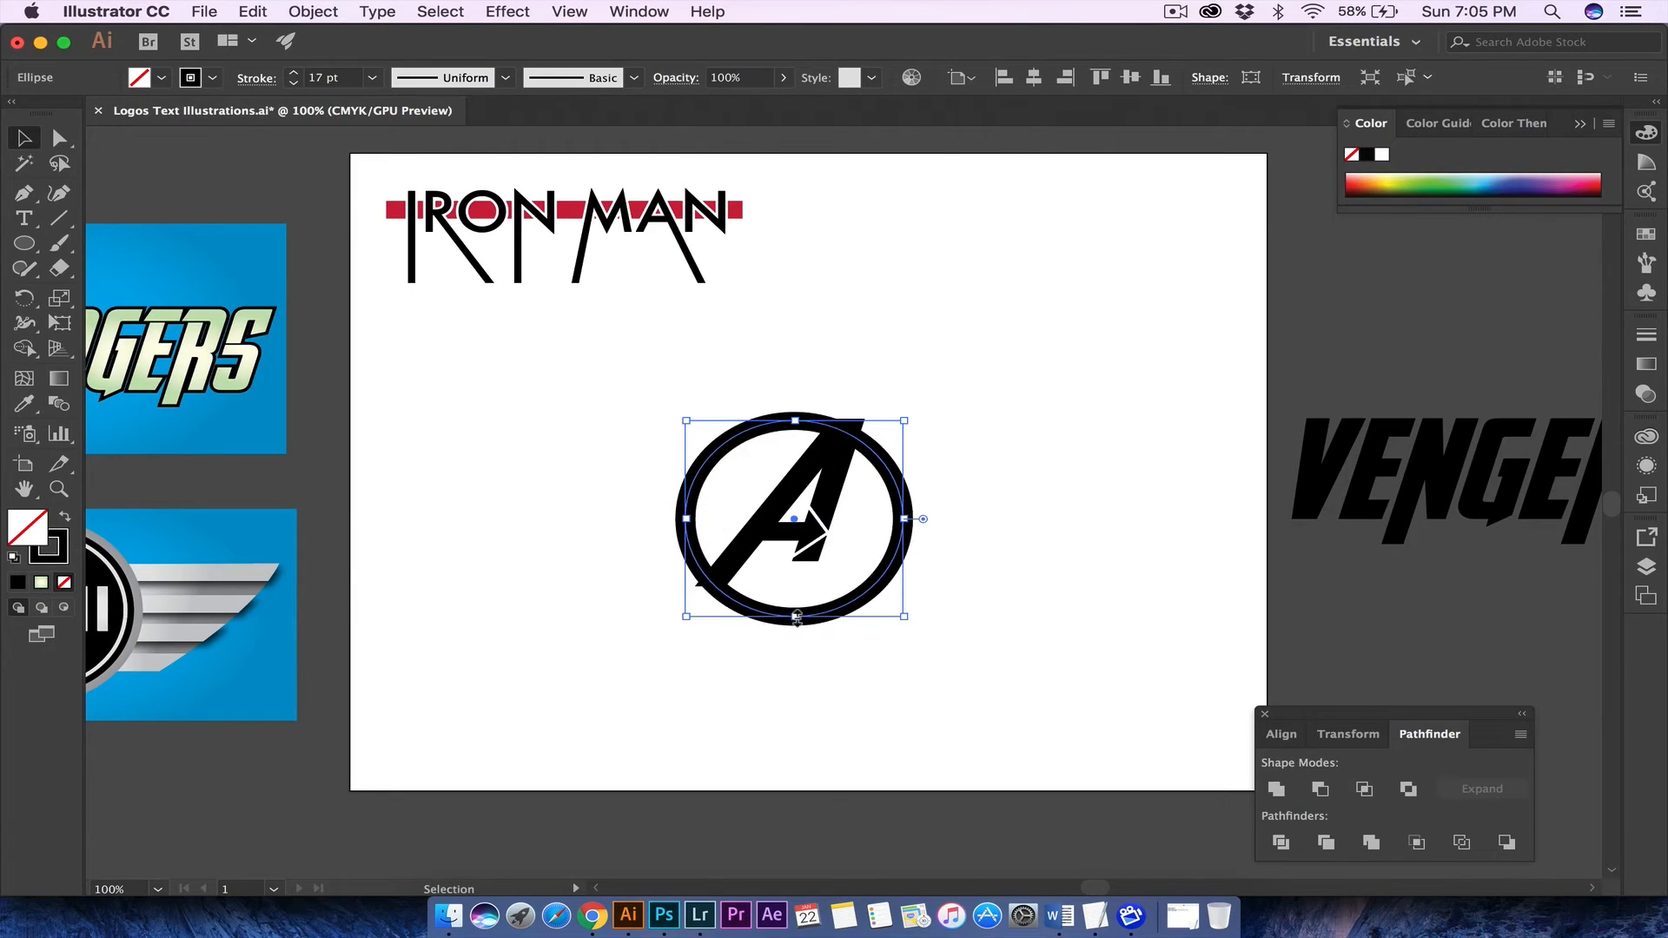
{"action": "left_click_drag", "start_coordinate": [797, 617], "coordinate": [796, 590]}
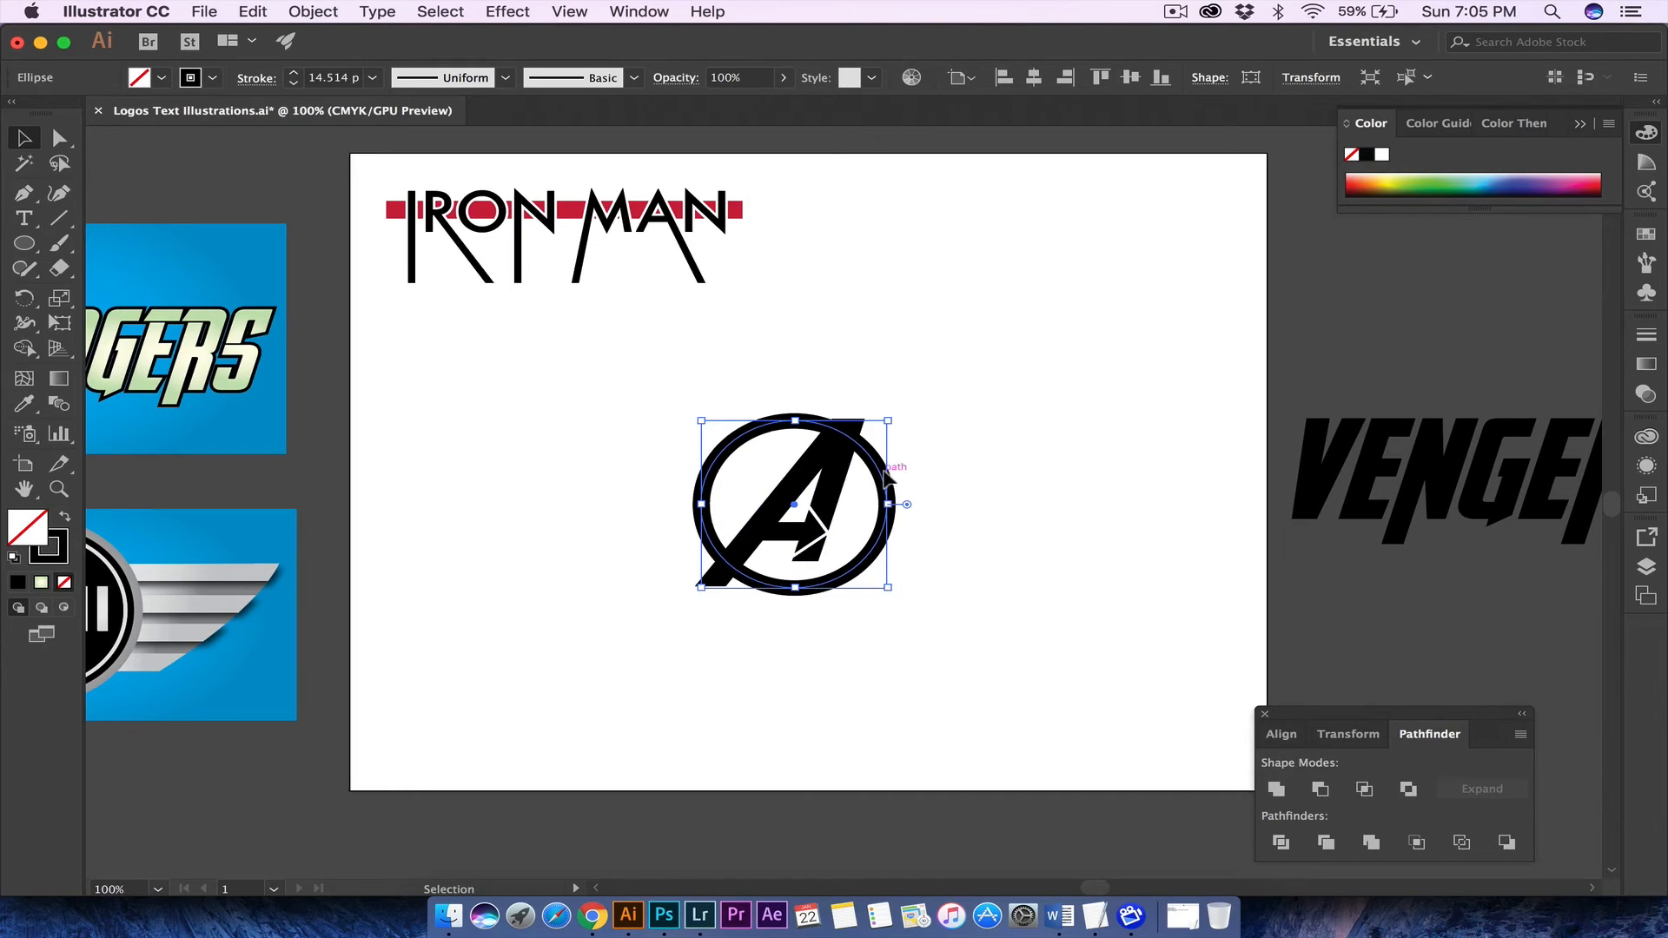
{"action": "left_click_drag", "start_coordinate": [884, 472], "coordinate": [890, 480]}
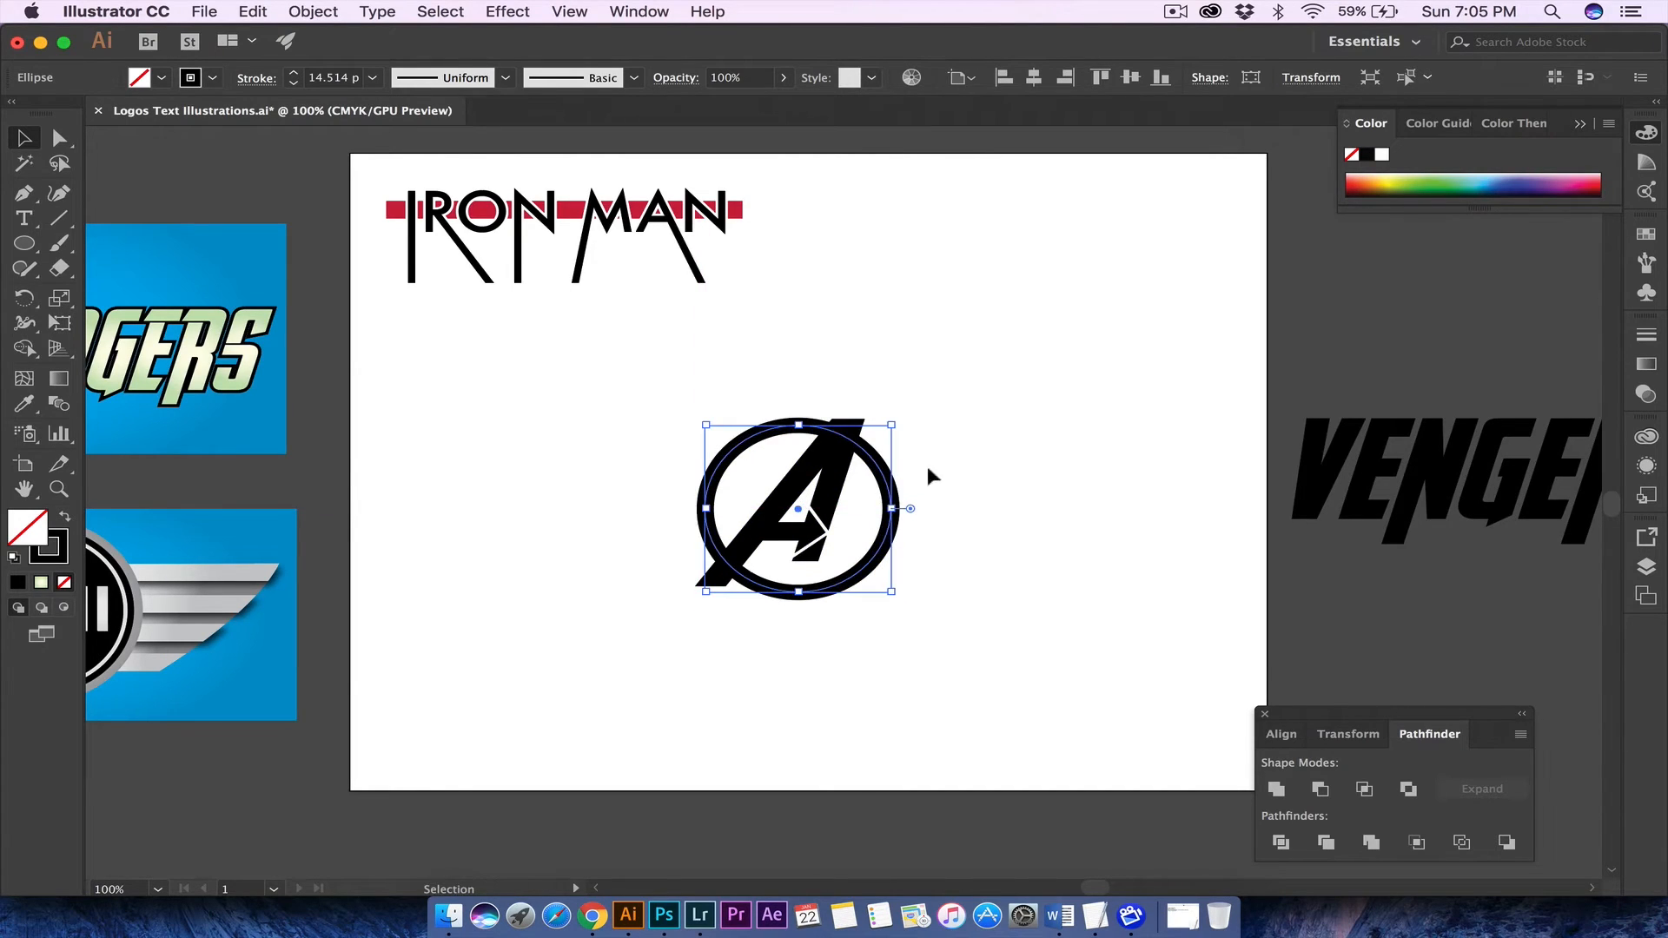
{"action": "left_click", "coordinate": [948, 455]}
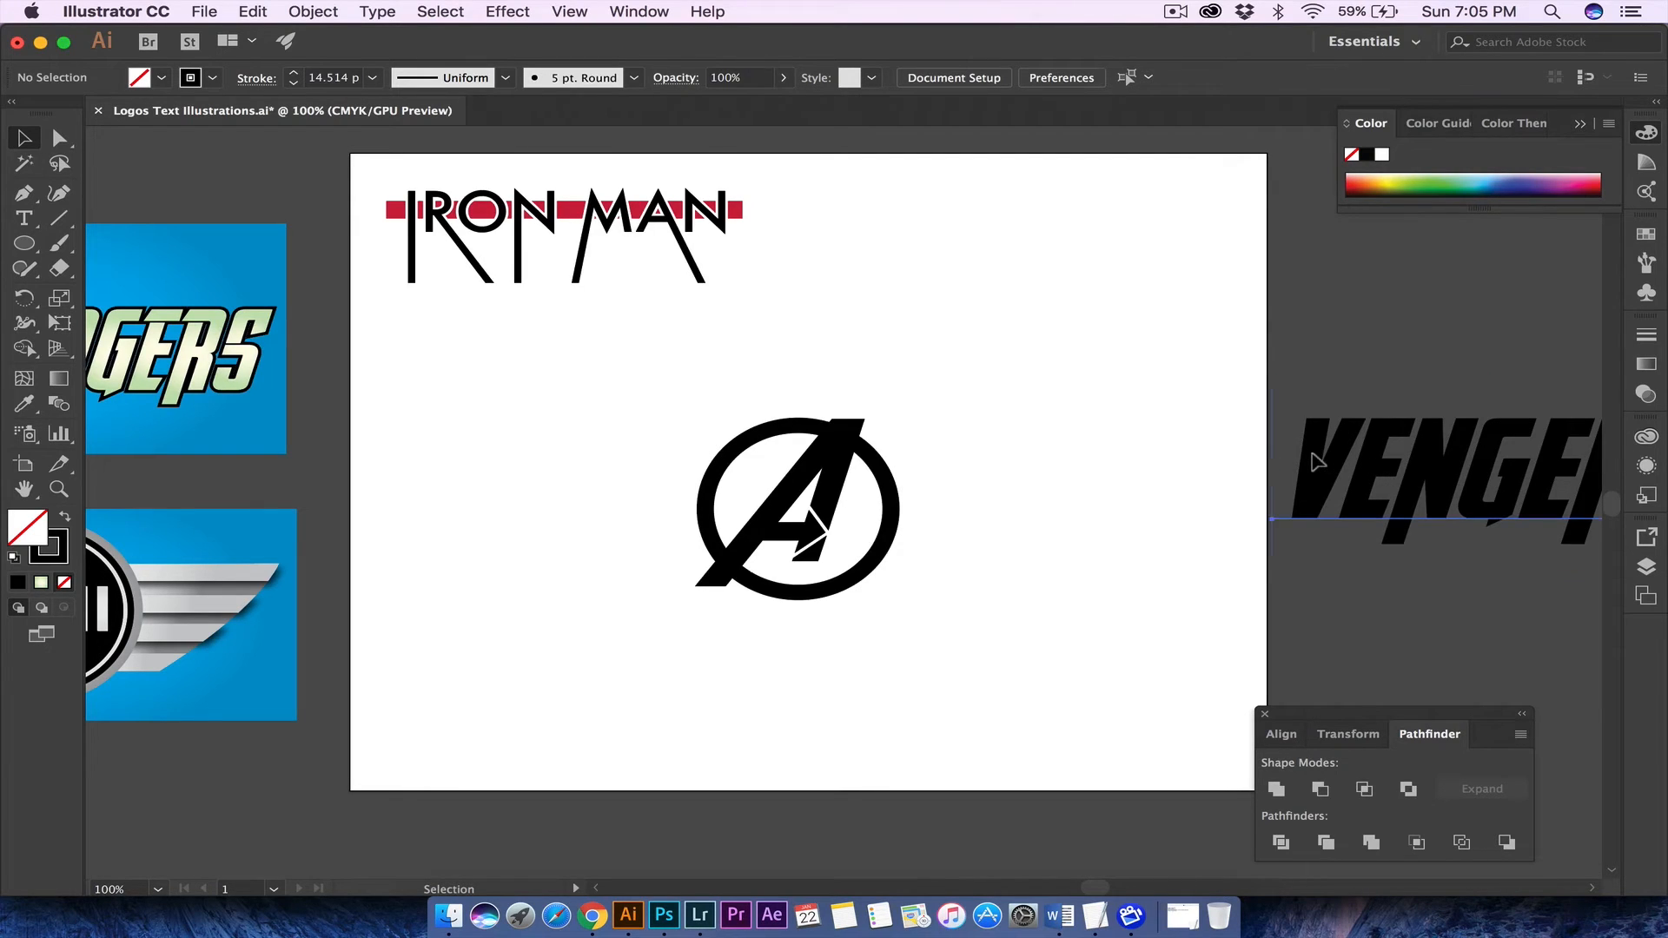
- Bring the VENGERS text back to the right of the ringed A and expand its object and fill
{"action": "left_click_drag", "start_coordinate": [1299, 458], "coordinate": [988, 495]}
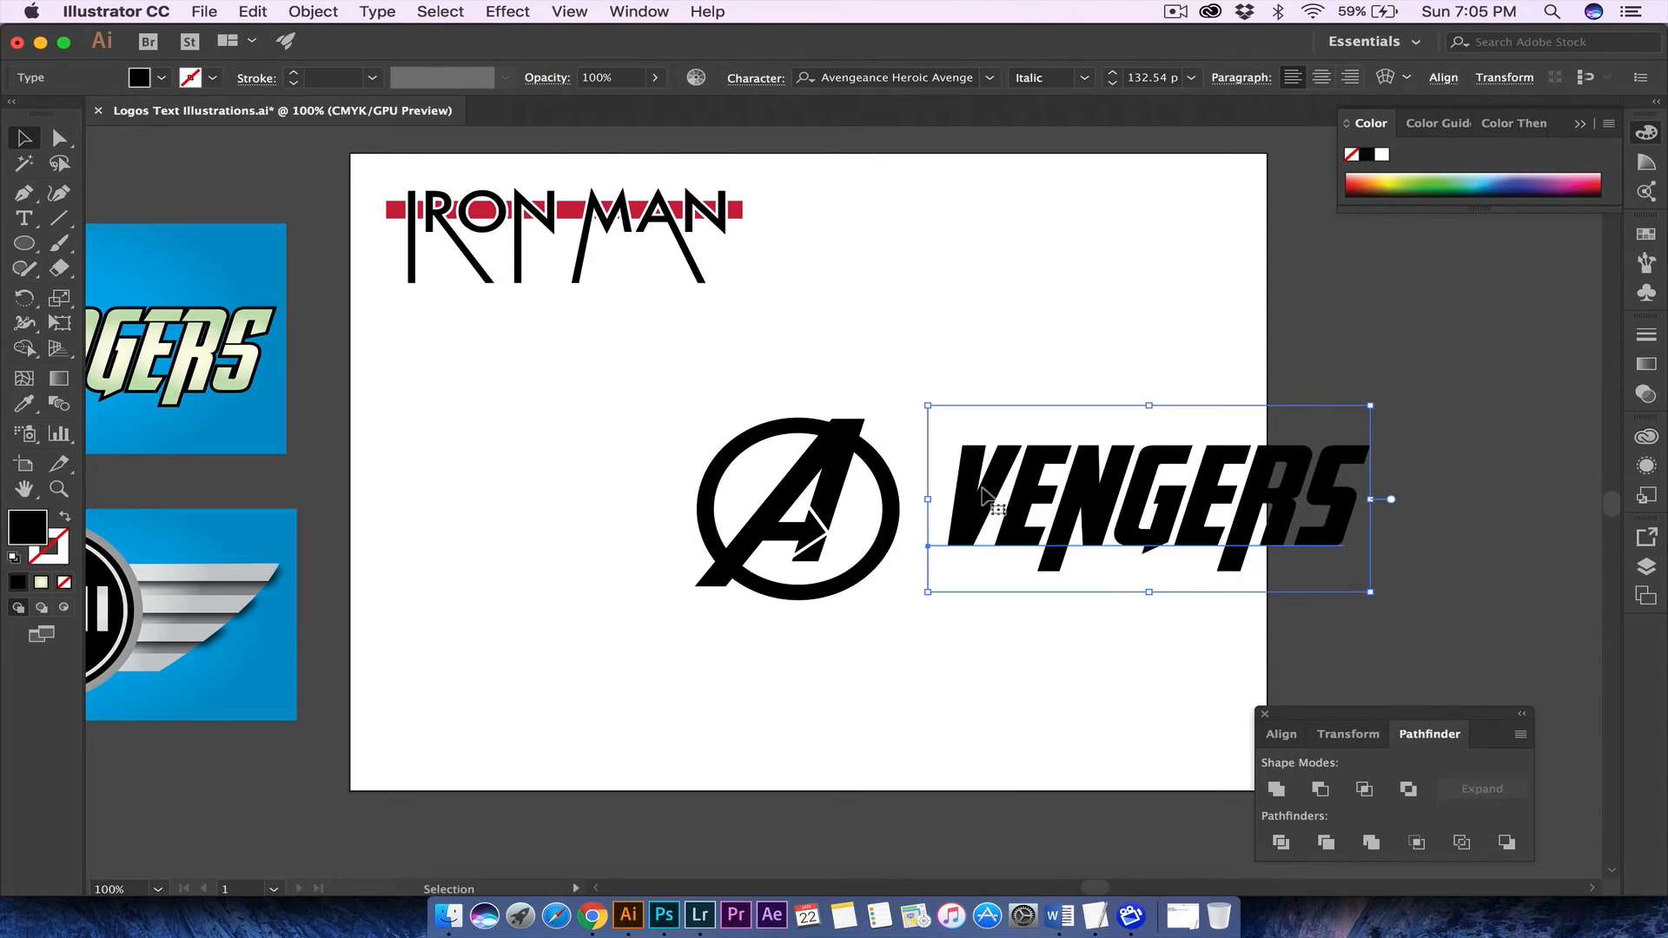
{"action": "left_click", "coordinate": [314, 11]}
{"action": "left_click", "coordinate": [347, 220]}
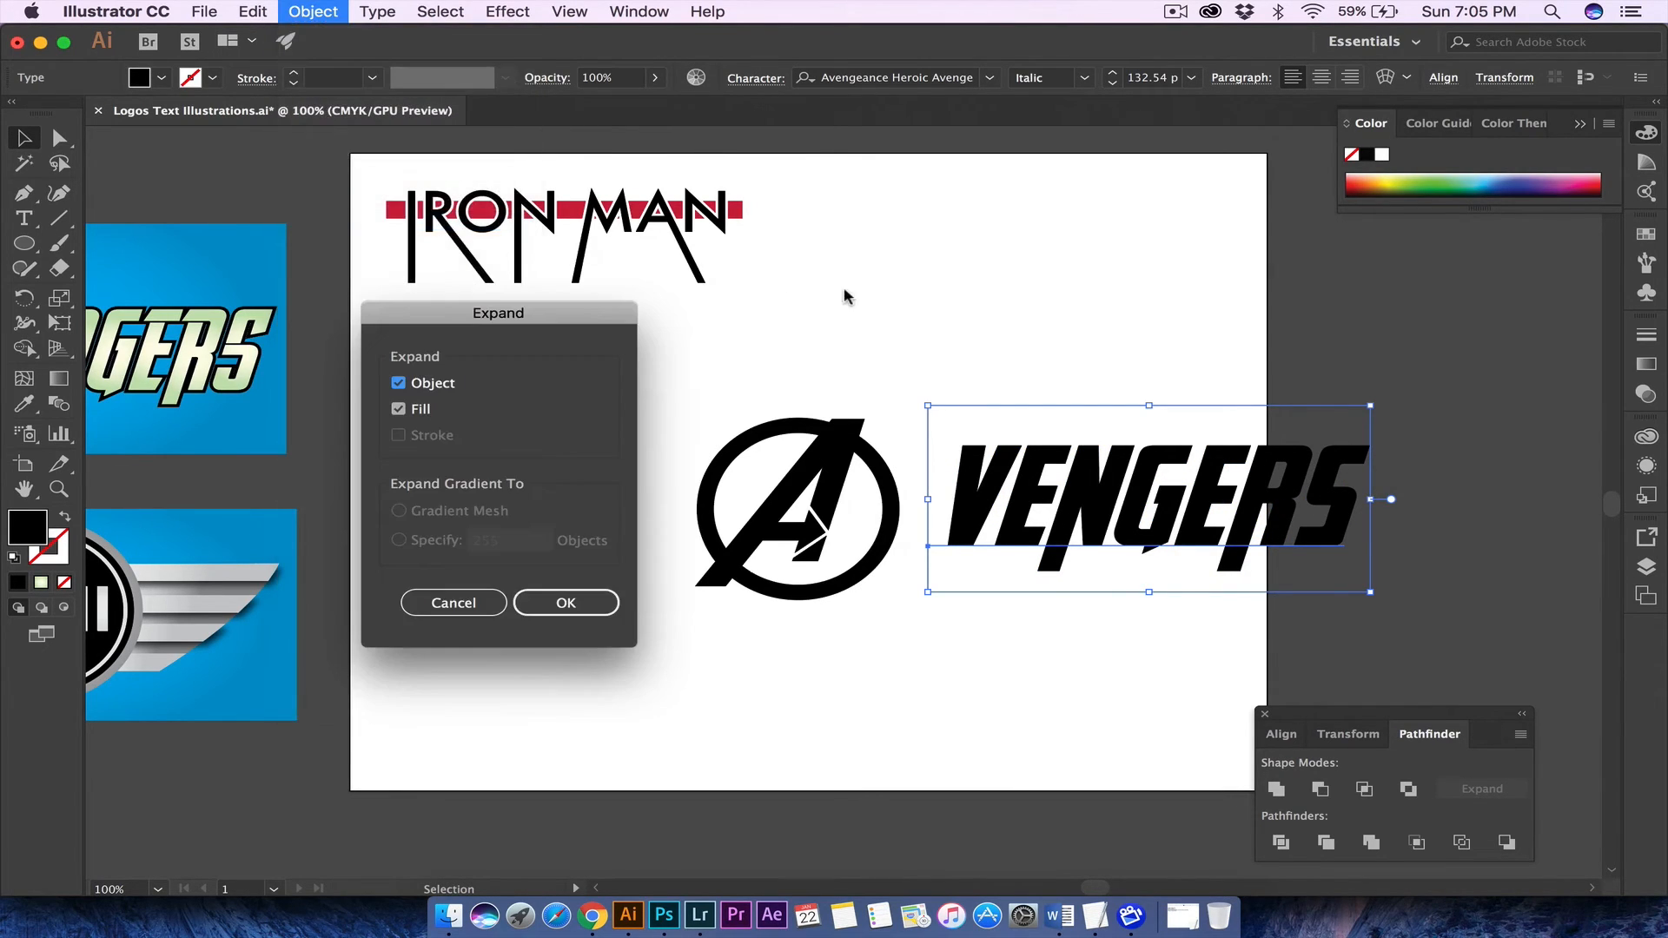
{"action": "left_click", "coordinate": [574, 594]}
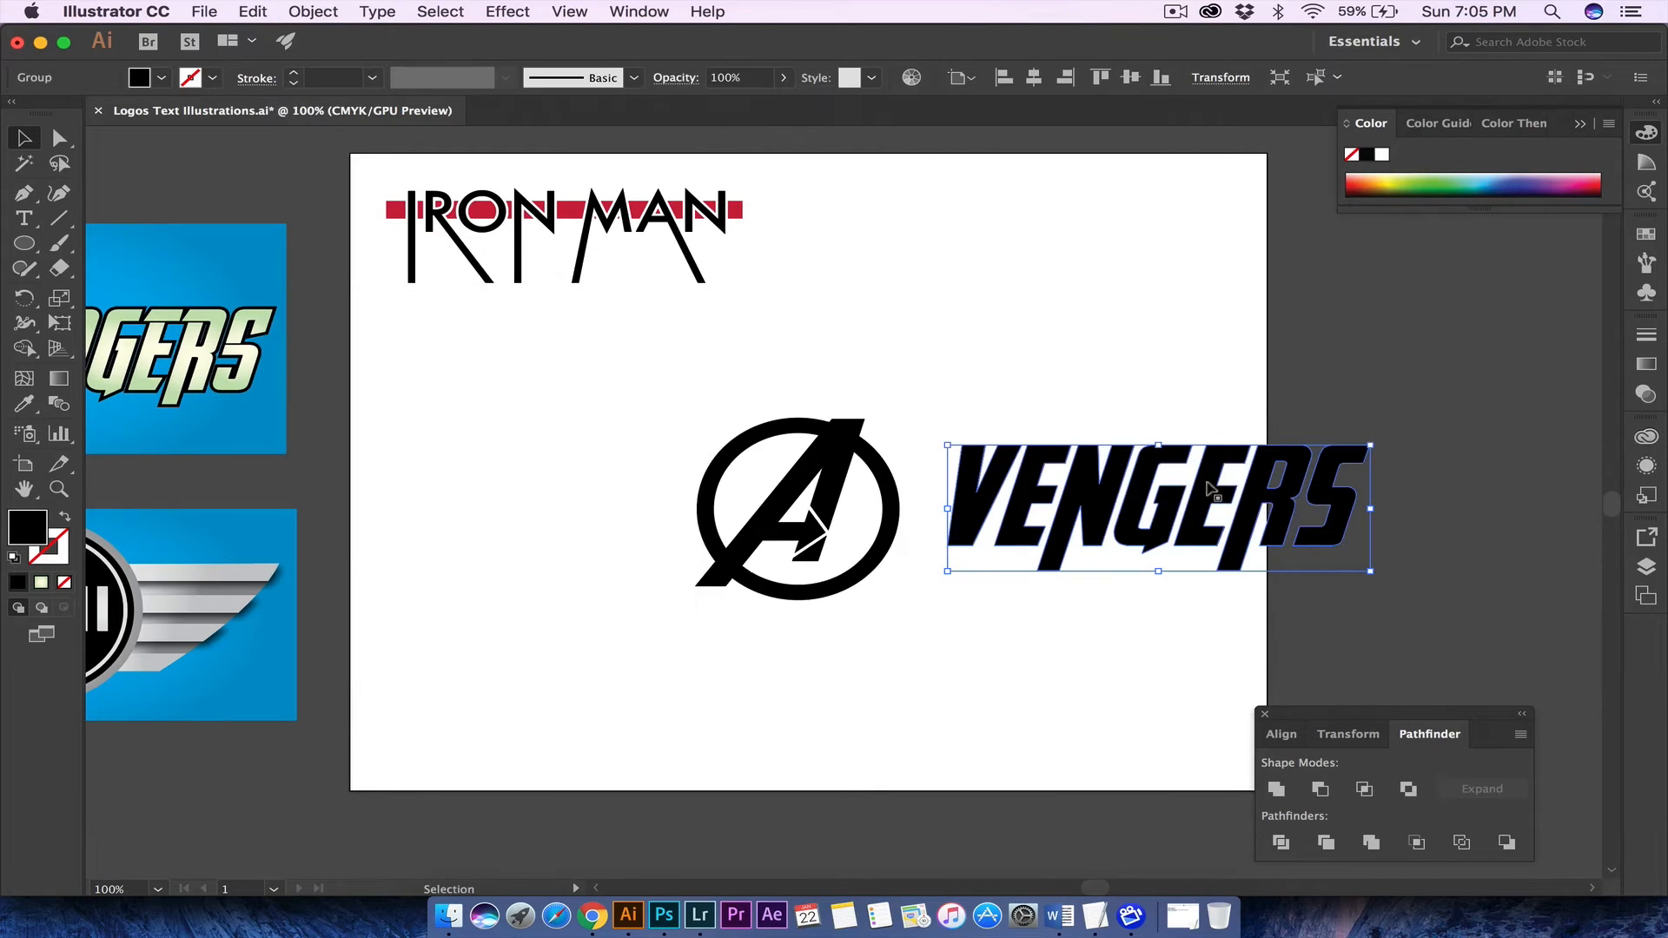
- Move the VENGERS lettering against the A so that the V overlaps the ring's right edge
{"action": "left_click_drag", "start_coordinate": [1103, 491], "coordinate": [987, 499]}
{"action": "key", "text": "super+equal"}
{"action": "key", "text": "super+equal"}
{"action": "key", "text": "super+equal"}
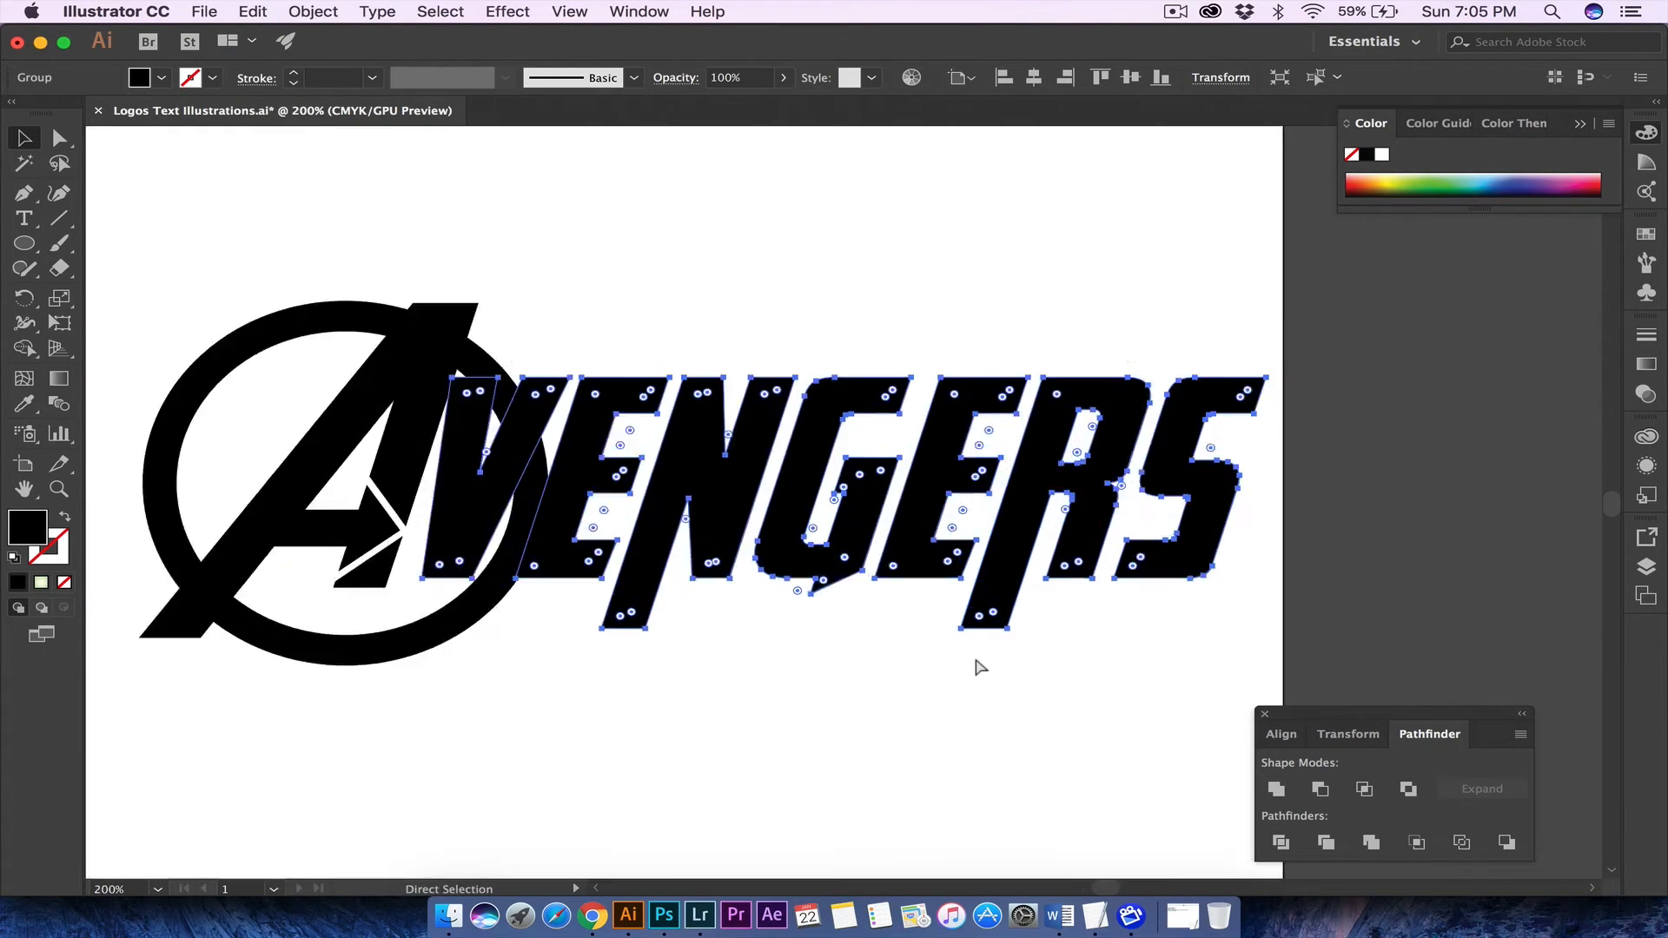
{"action": "left_click_drag", "start_coordinate": [695, 410], "coordinate": [758, 410]}
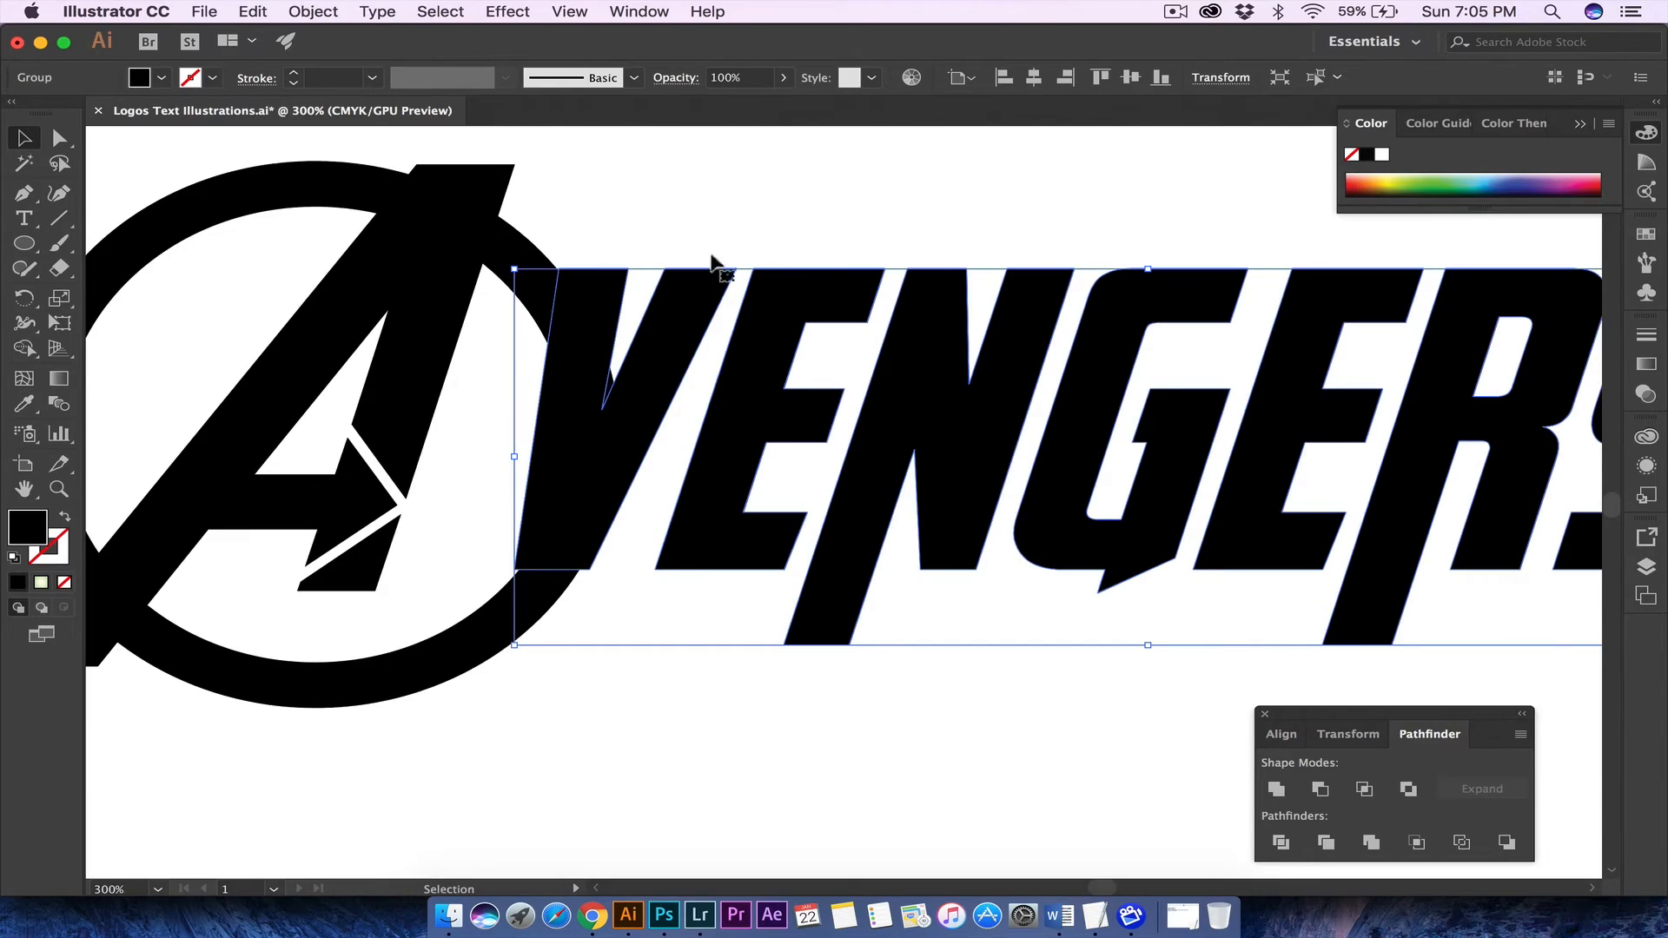
{"action": "left_click", "coordinate": [749, 193]}
- Shift the A slightly right within the ring and move the whole Avengers logo left to fit inside the artboard
{"action": "key", "text": "super+minus"}
{"action": "key", "text": "super+minus"}
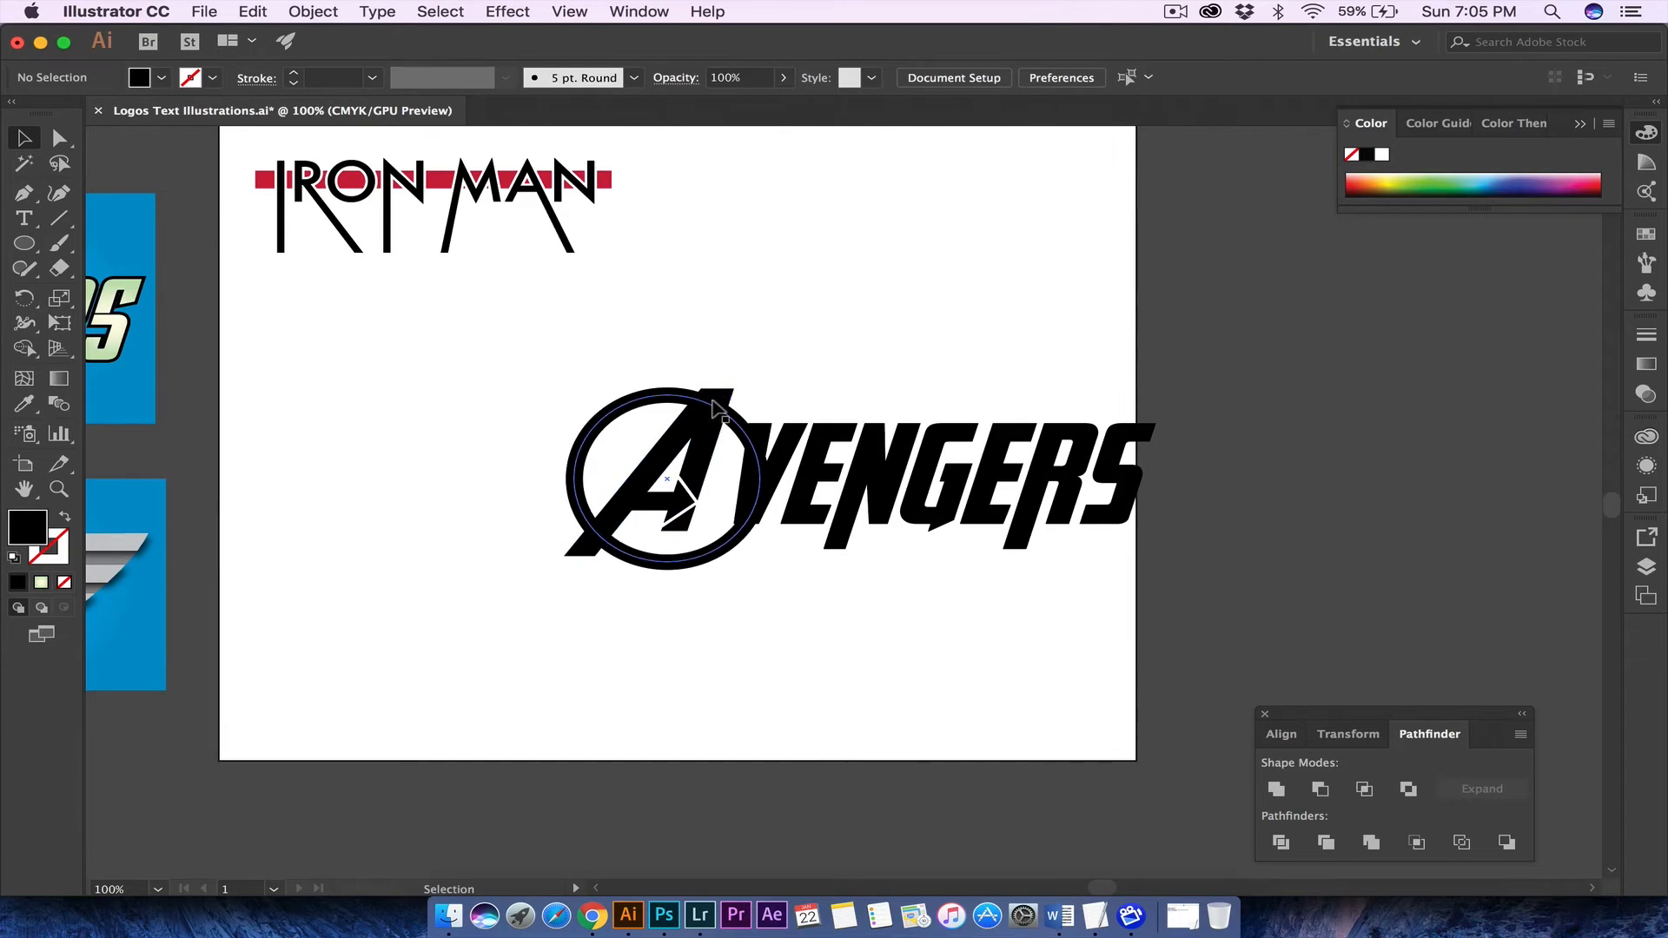
{"action": "left_click_drag", "start_coordinate": [714, 406], "coordinate": [747, 392]}
{"action": "left_click", "coordinate": [847, 368]}
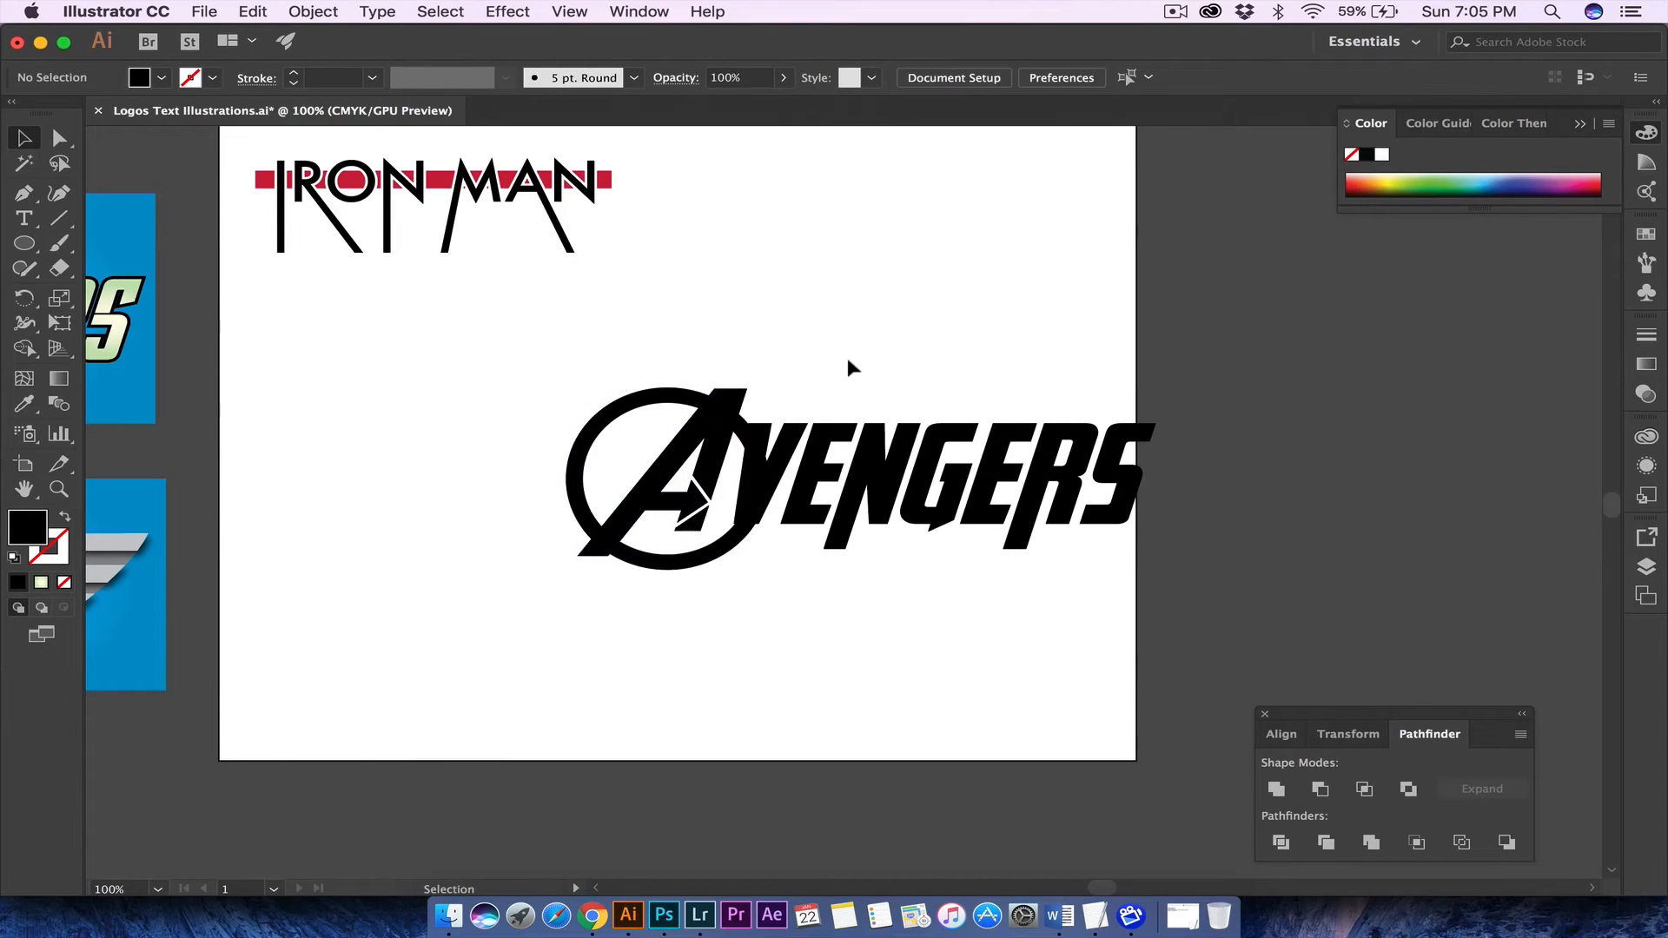
{"action": "left_click_drag", "start_coordinate": [886, 531], "coordinate": [768, 526]}
{"action": "left_click", "coordinate": [764, 286]}
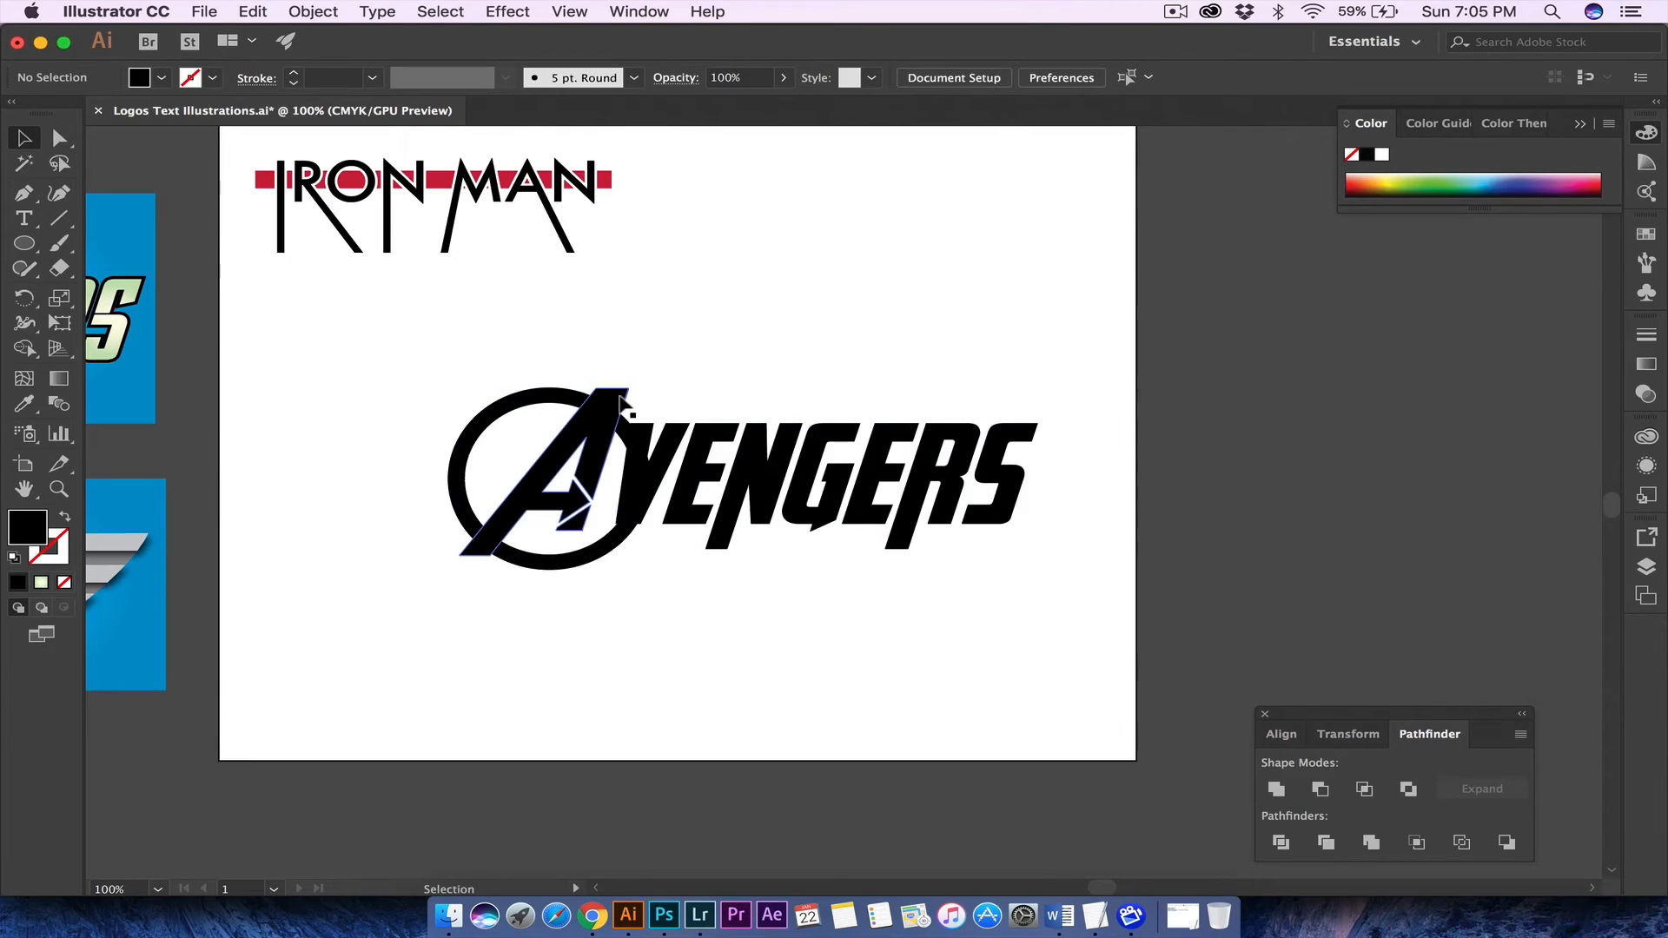
- Duplicate the A and VENGERS lettering without the ring, placing the copy directly below the logo
{"action": "left_click", "coordinate": [623, 404]}
{"action": "key", "text": "shift+super+g"}
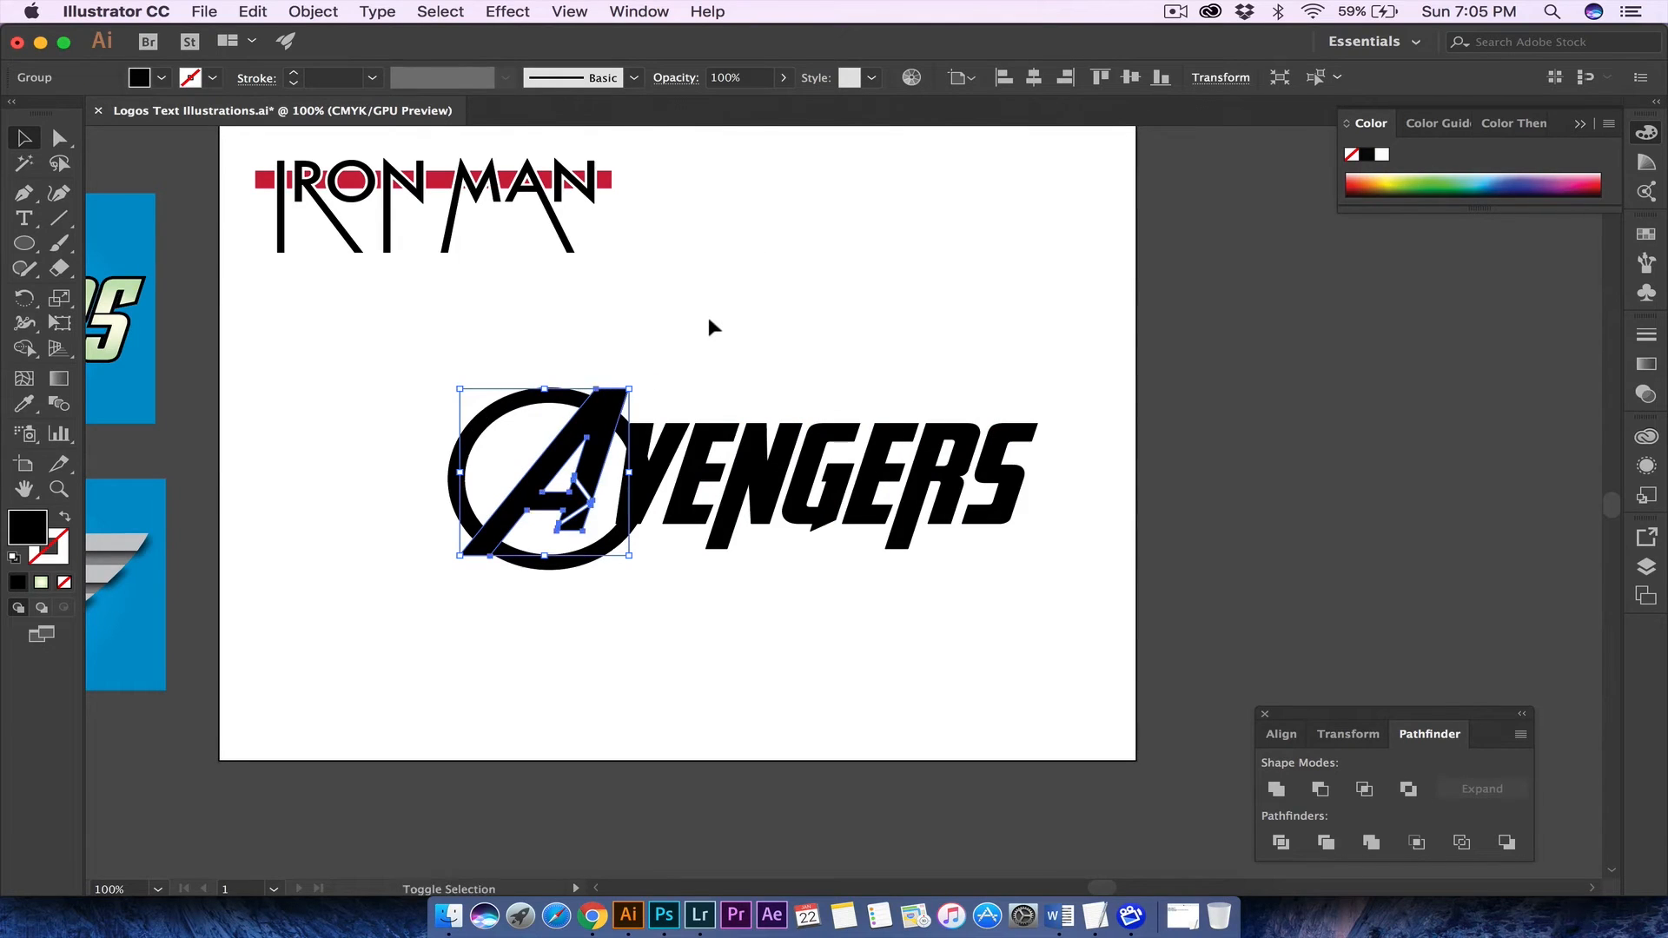
{"action": "left_click", "coordinate": [754, 434], "text": "shift"}
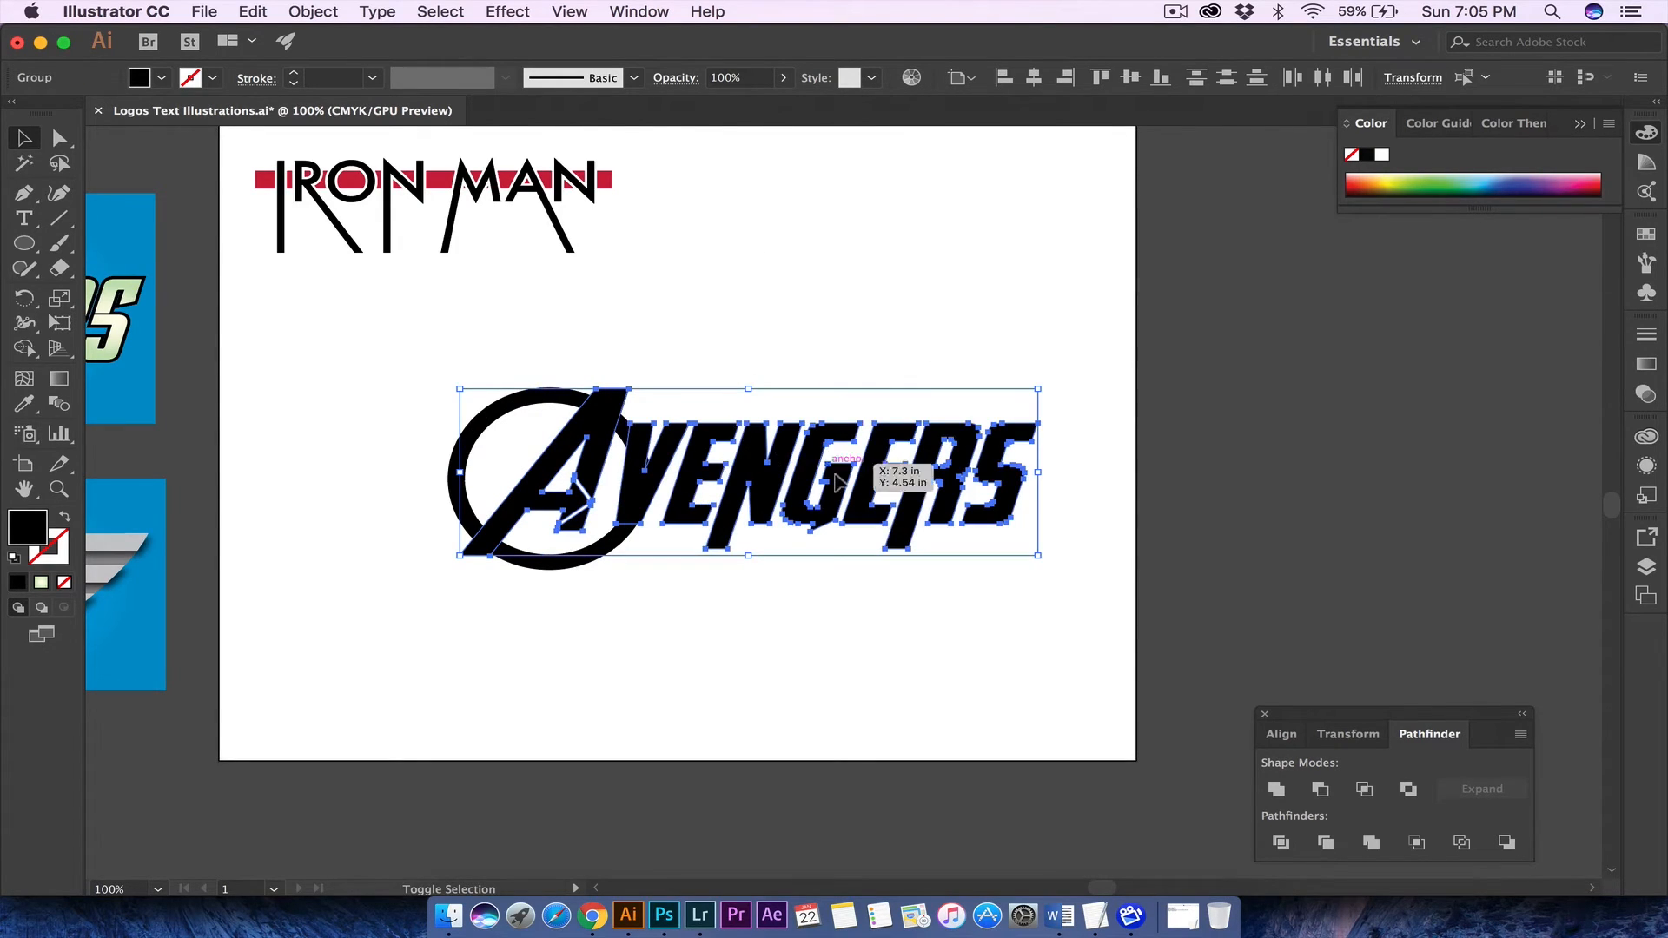
{"action": "scroll", "coordinate": [838, 485], "scroll_direction": "down", "scroll_amount": 3}
{"action": "scroll", "coordinate": [838, 485], "scroll_direction": "left", "scroll_amount": 2}
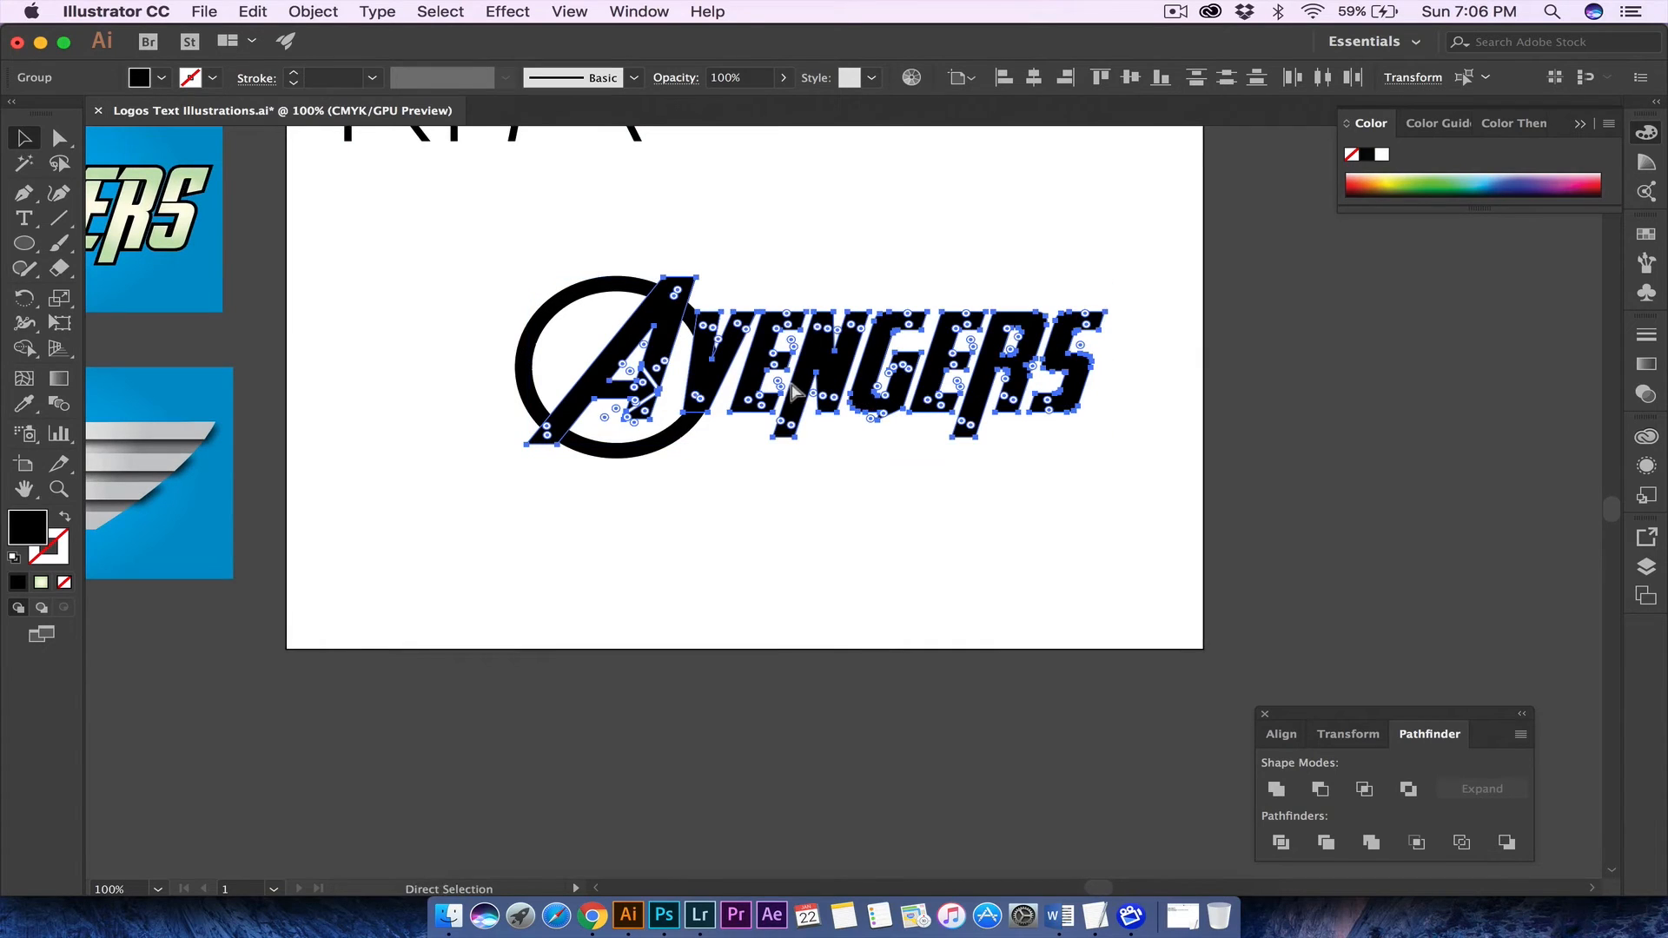
{"action": "left_click_drag", "start_coordinate": [816, 356], "coordinate": [817, 585]}
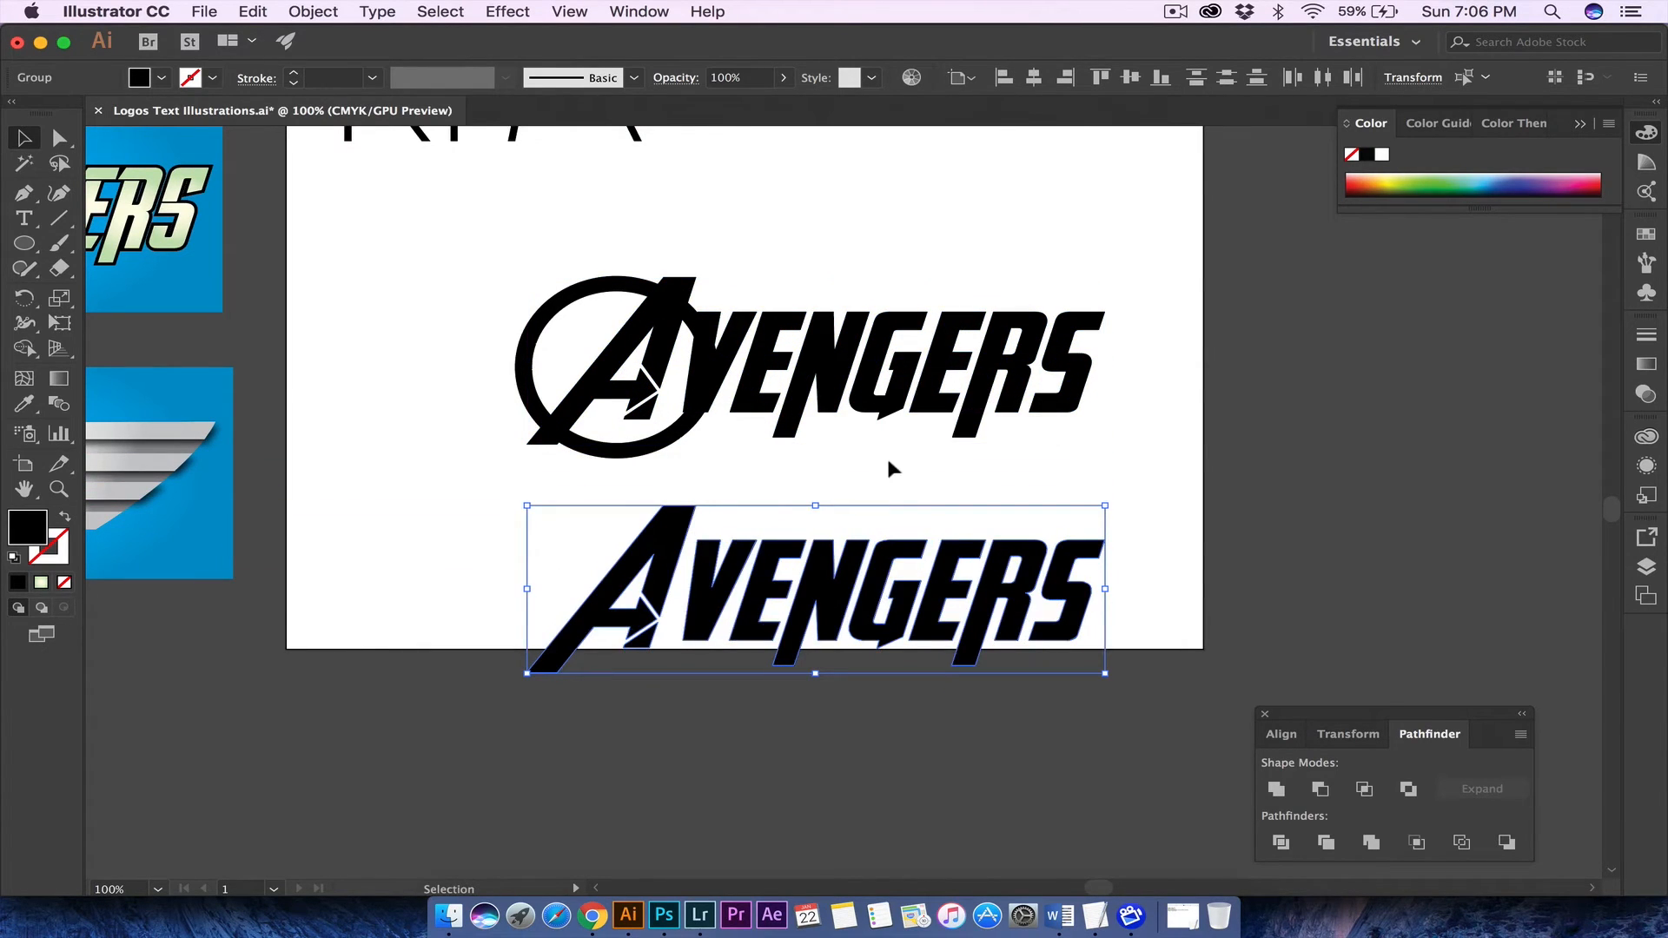
- Give the duplicated Avengers lettering a 14 pt black stroke
{"action": "left_click", "coordinate": [45, 555]}
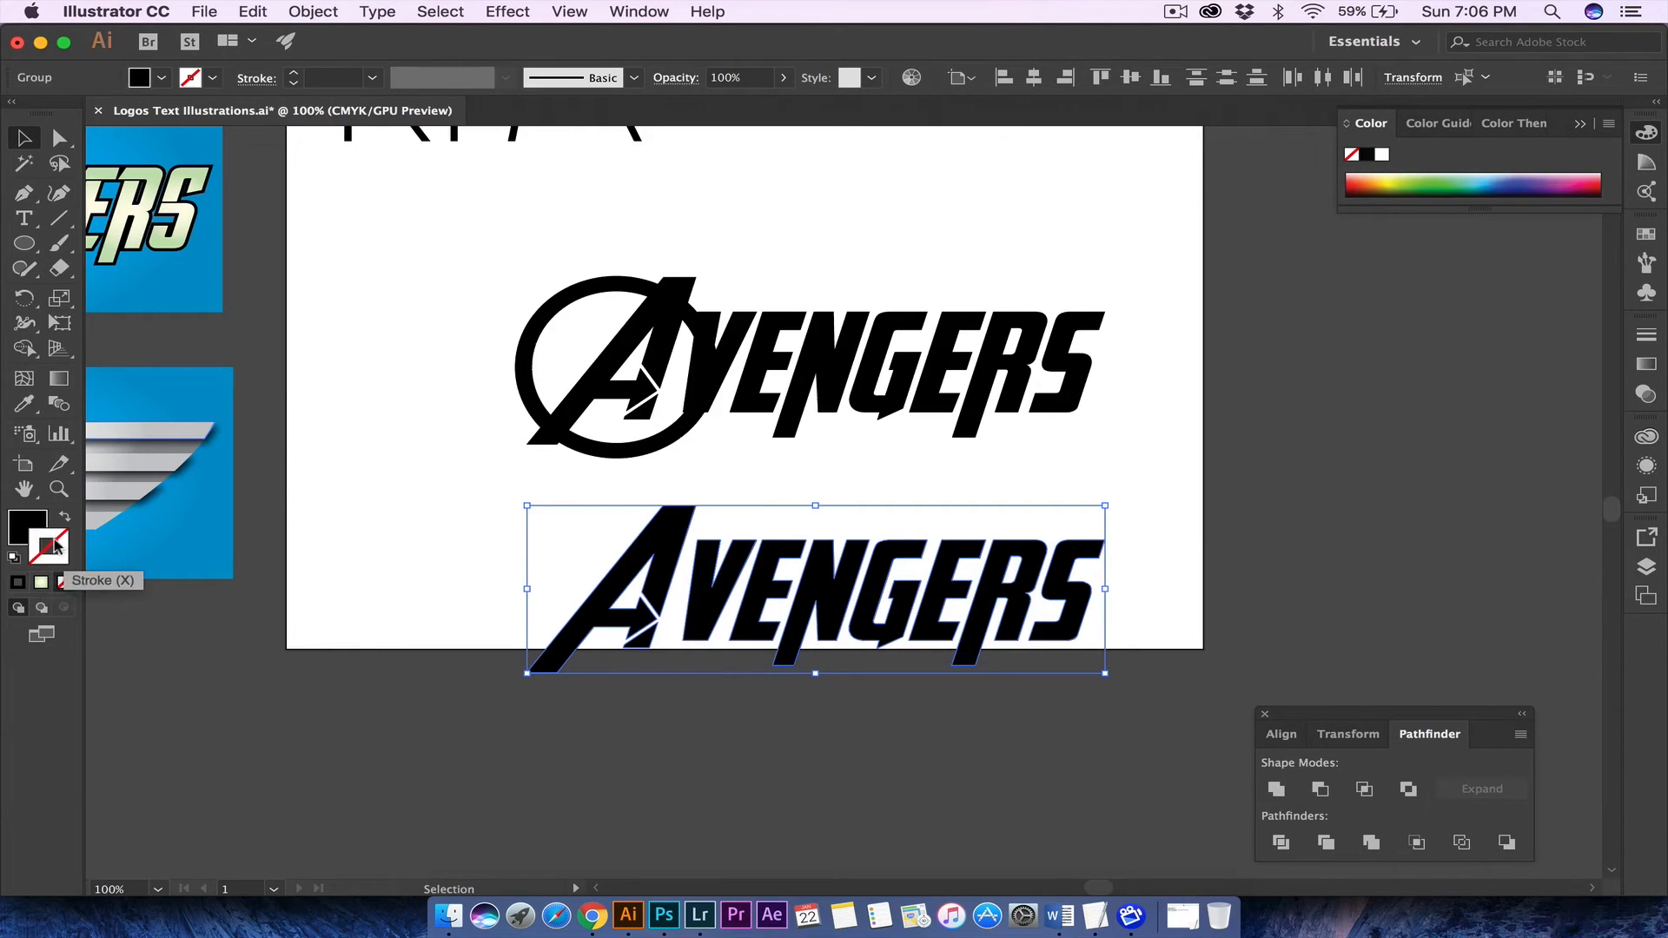
{"action": "left_click", "coordinate": [17, 583]}
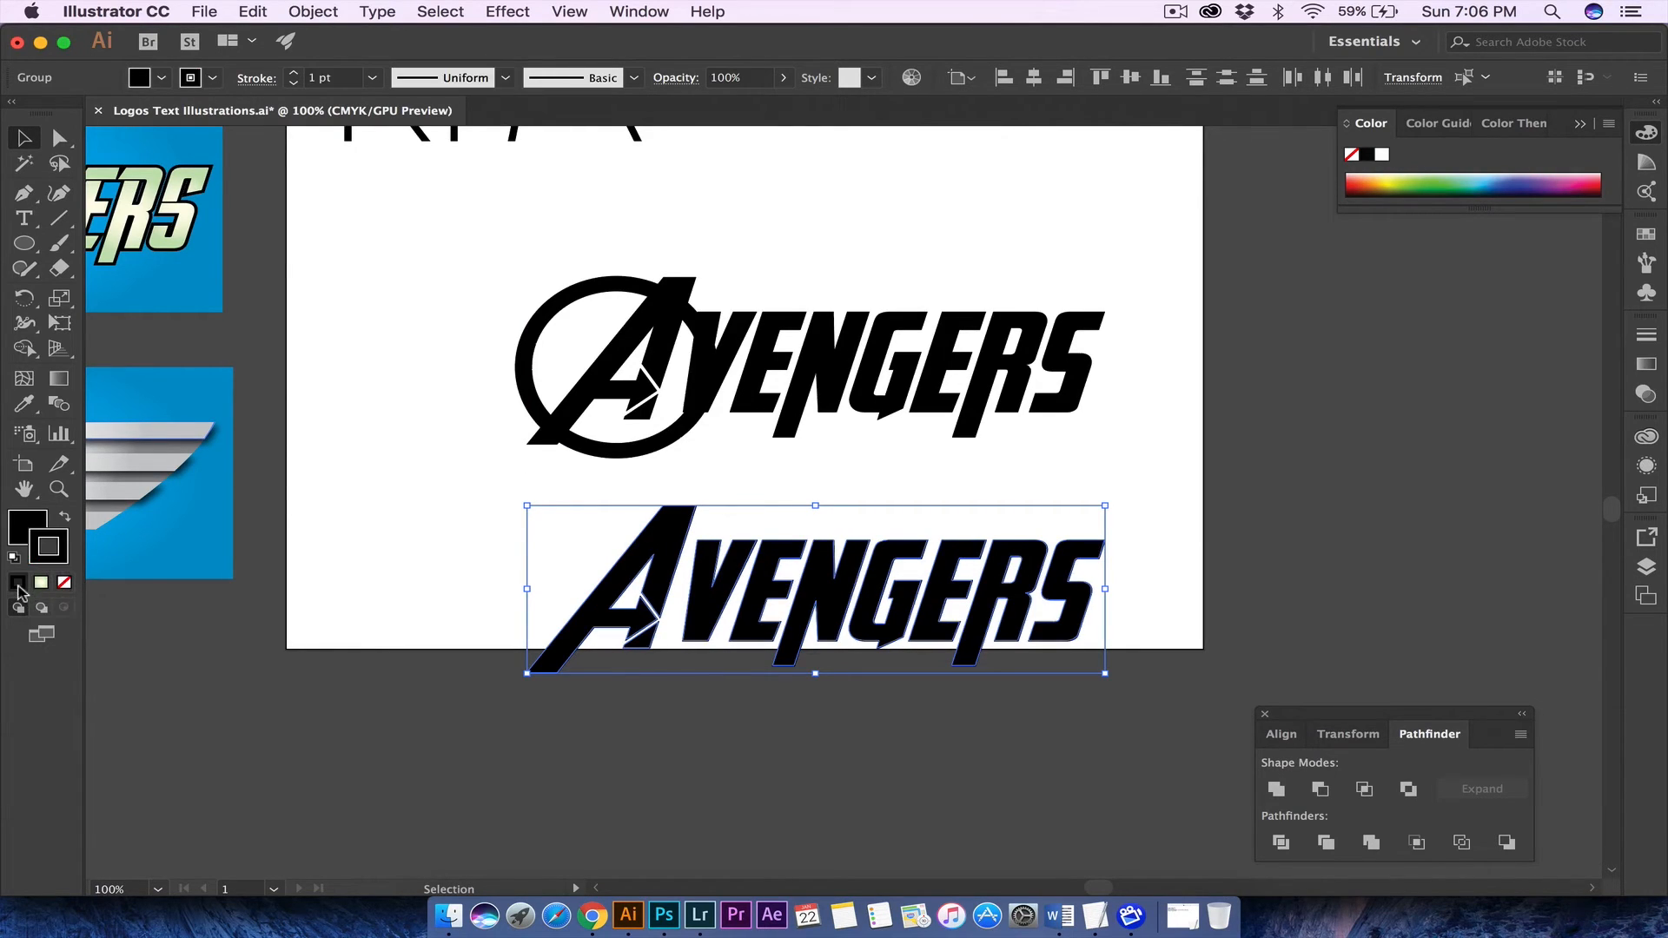
{"action": "left_click", "coordinate": [295, 75]}
{"action": "left_click", "coordinate": [294, 74]}
{"action": "left_click", "coordinate": [295, 75]}
{"action": "left_click", "coordinate": [295, 75]}
{"action": "left_click", "coordinate": [295, 74]}
{"action": "left_click", "coordinate": [294, 75]}
{"action": "left_click", "coordinate": [294, 74]}
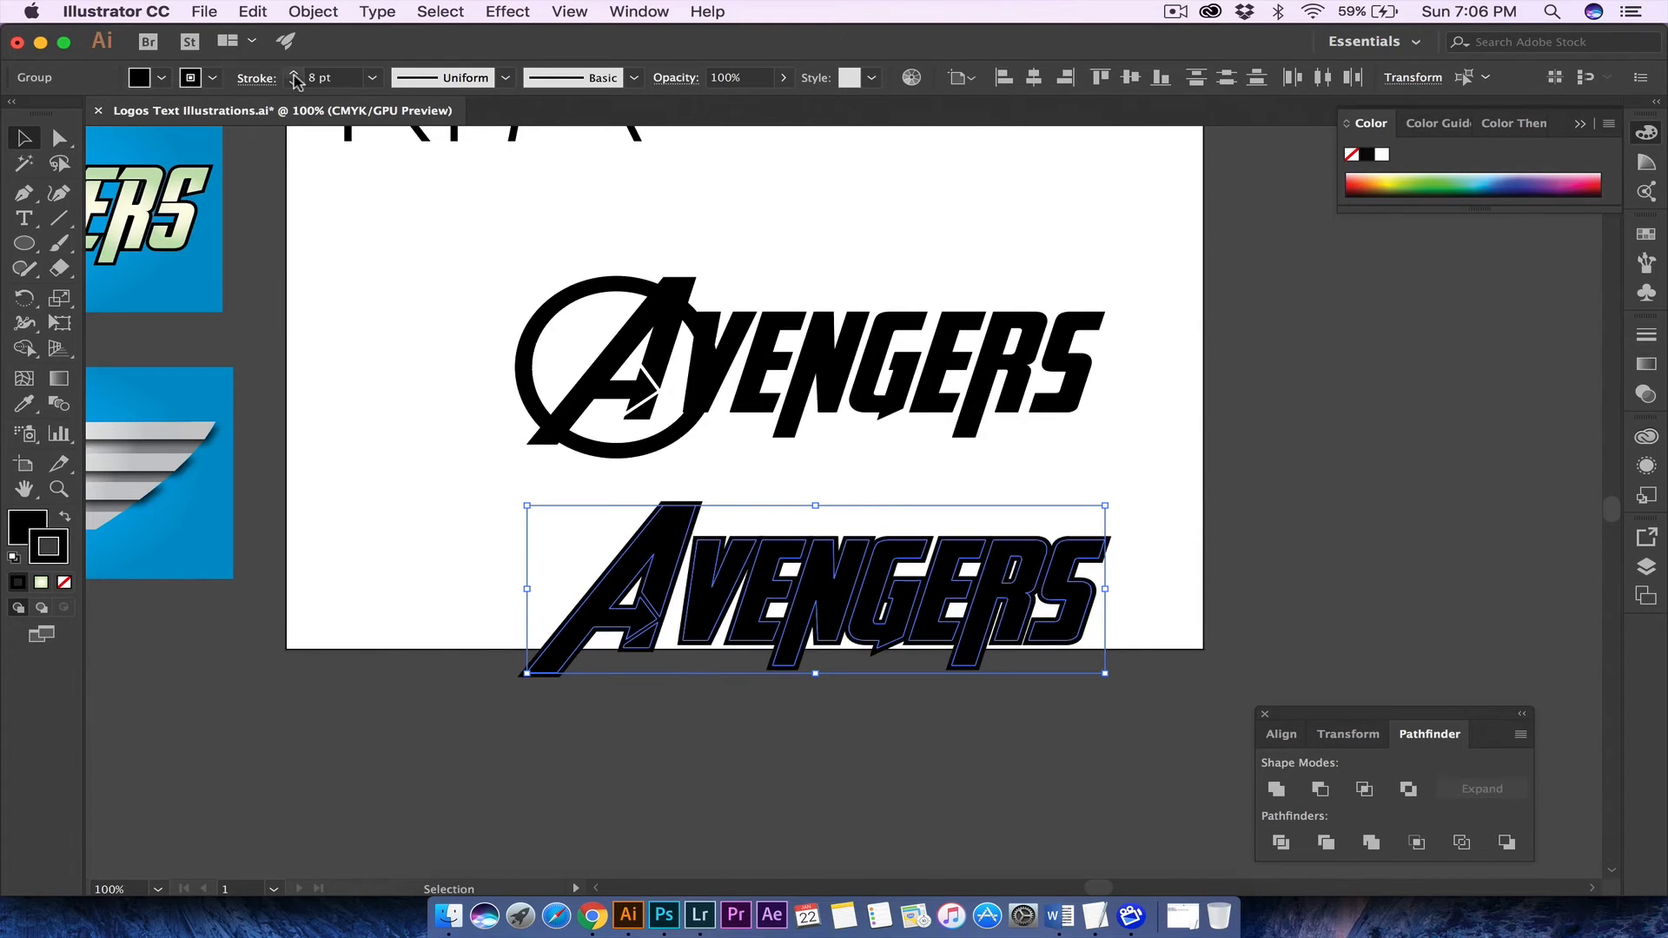
{"action": "left_click", "coordinate": [294, 75]}
{"action": "left_click", "coordinate": [295, 75]}
{"action": "left_click", "coordinate": [294, 75]}
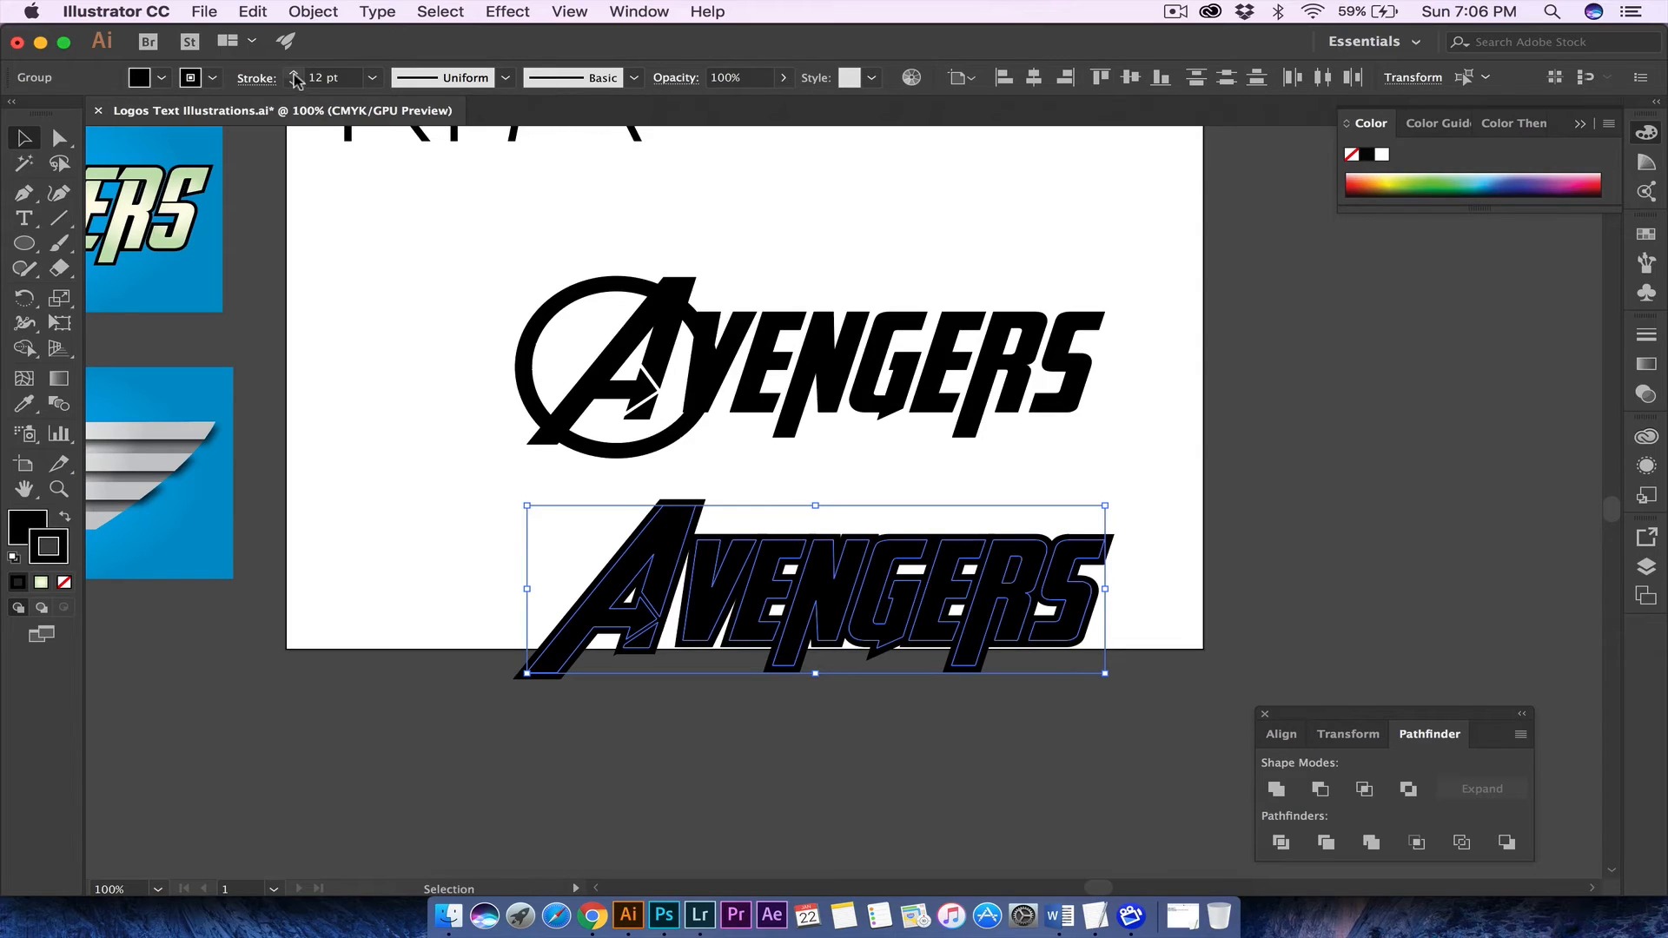
{"action": "left_click", "coordinate": [295, 74]}
{"action": "left_click", "coordinate": [295, 75]}
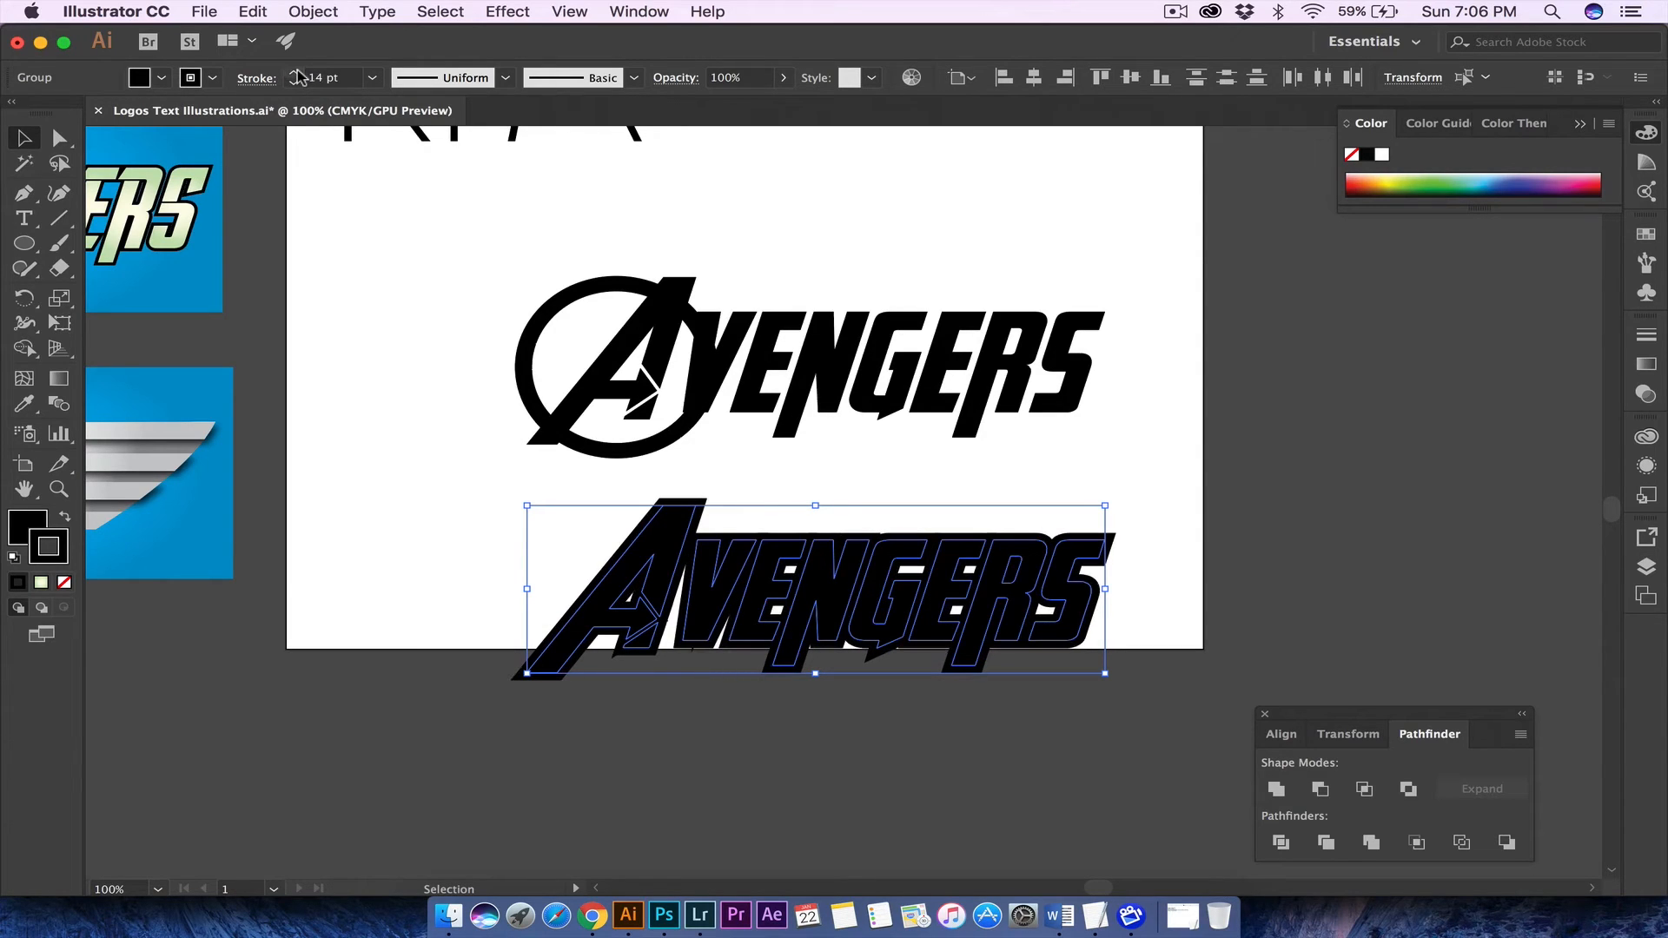
- Expand the fill and stroke of the duplicated Avengers lettering into outlines
{"action": "left_click", "coordinate": [365, 10]}
{"action": "left_click", "coordinate": [330, 213]}
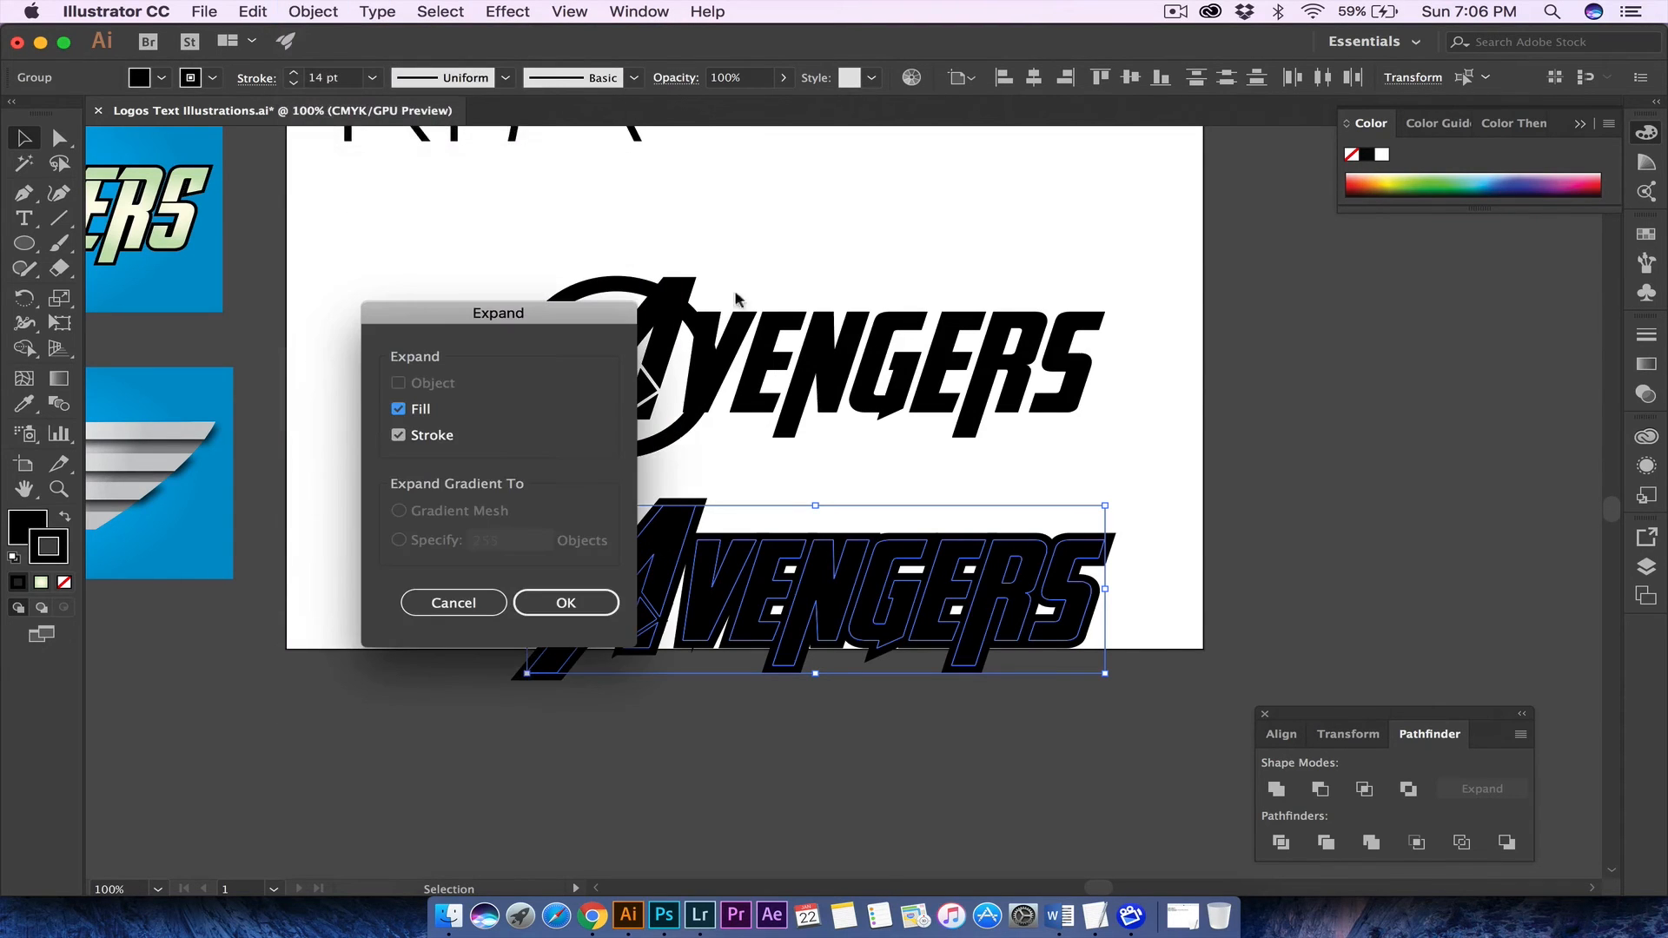
{"action": "left_click", "coordinate": [521, 611]}
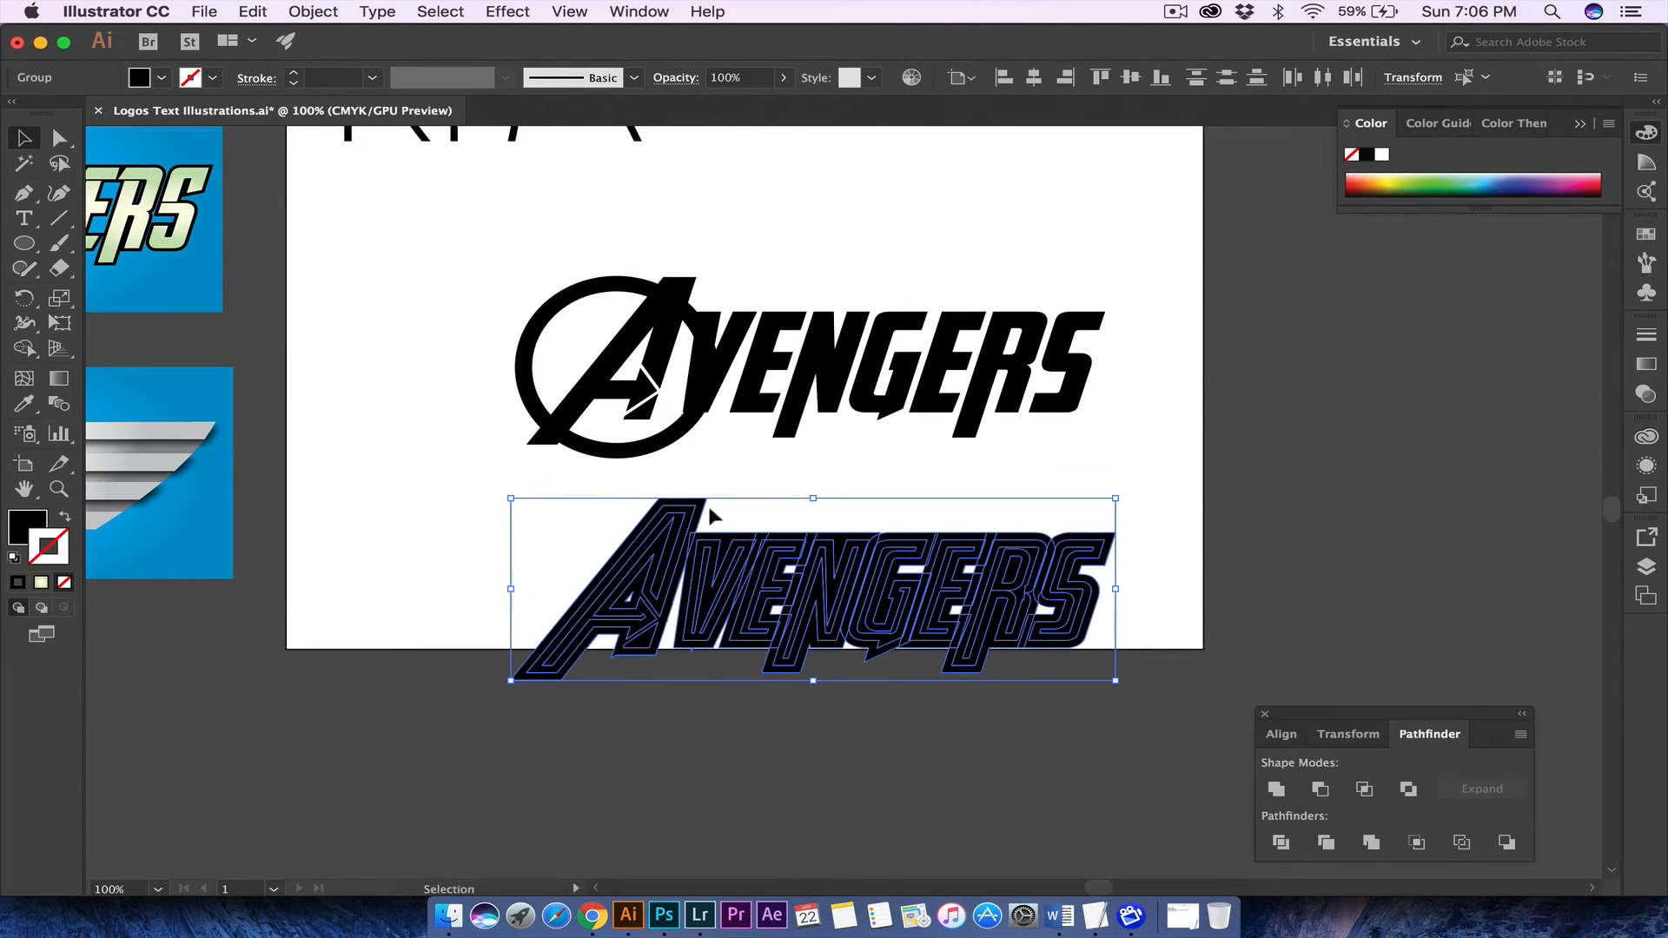
- Unite the expanded lettering copy into one shape and place it directly over the original Avengers lettering
{"action": "left_click", "coordinate": [1276, 789]}
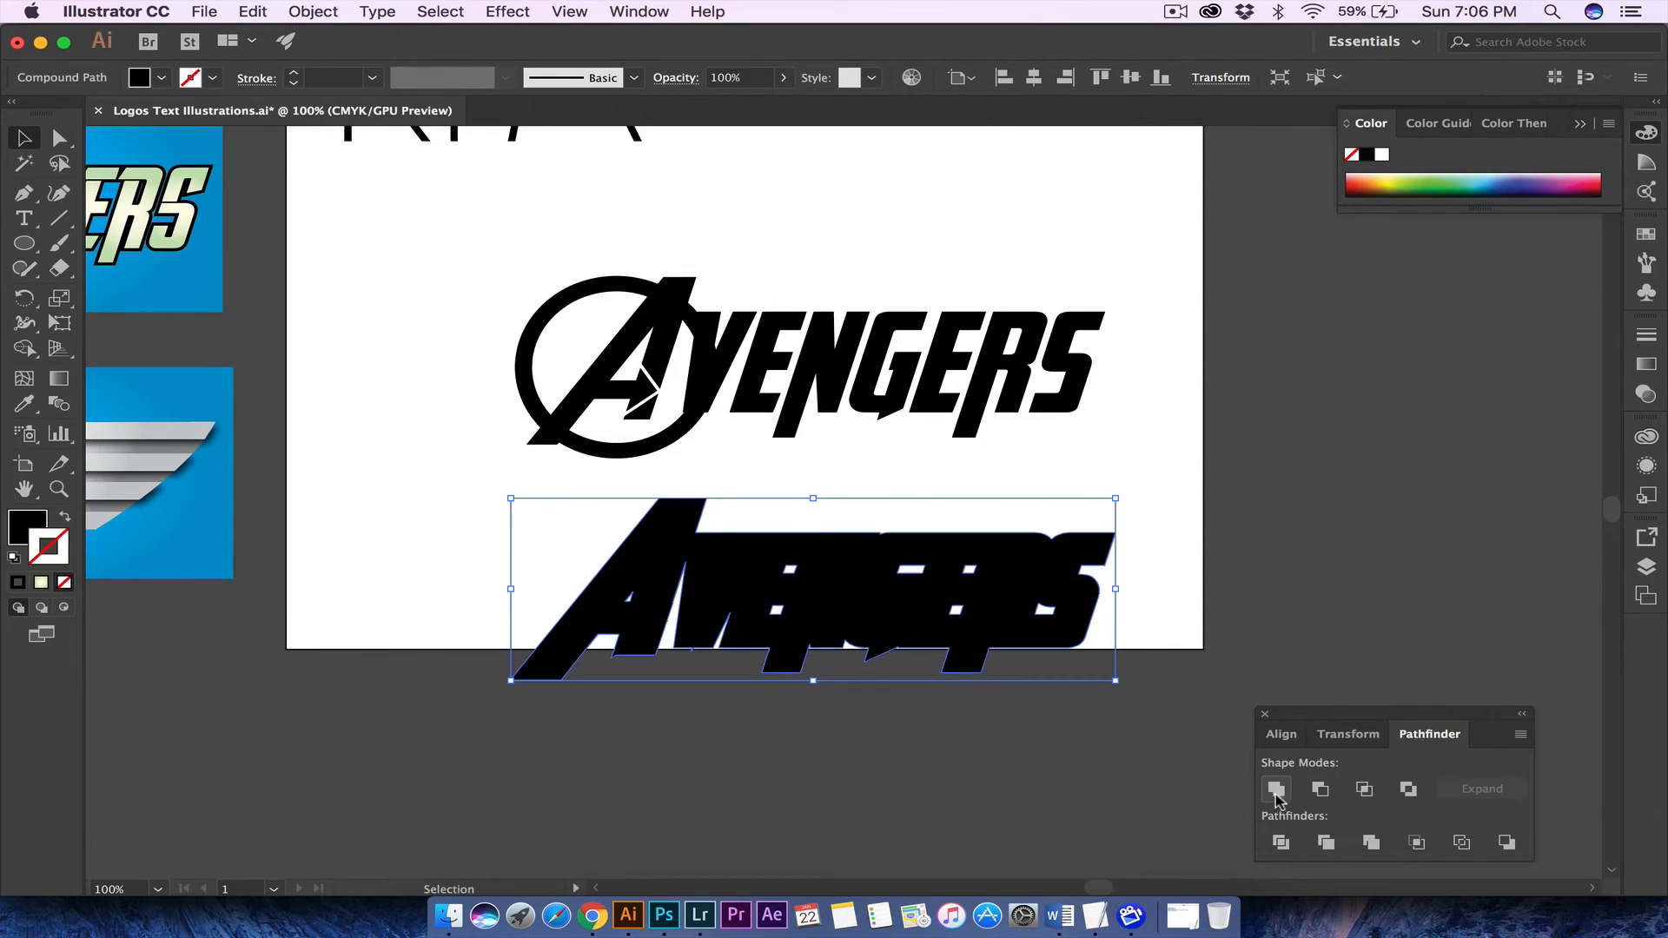
{"action": "left_click_drag", "start_coordinate": [717, 598], "coordinate": [718, 375]}
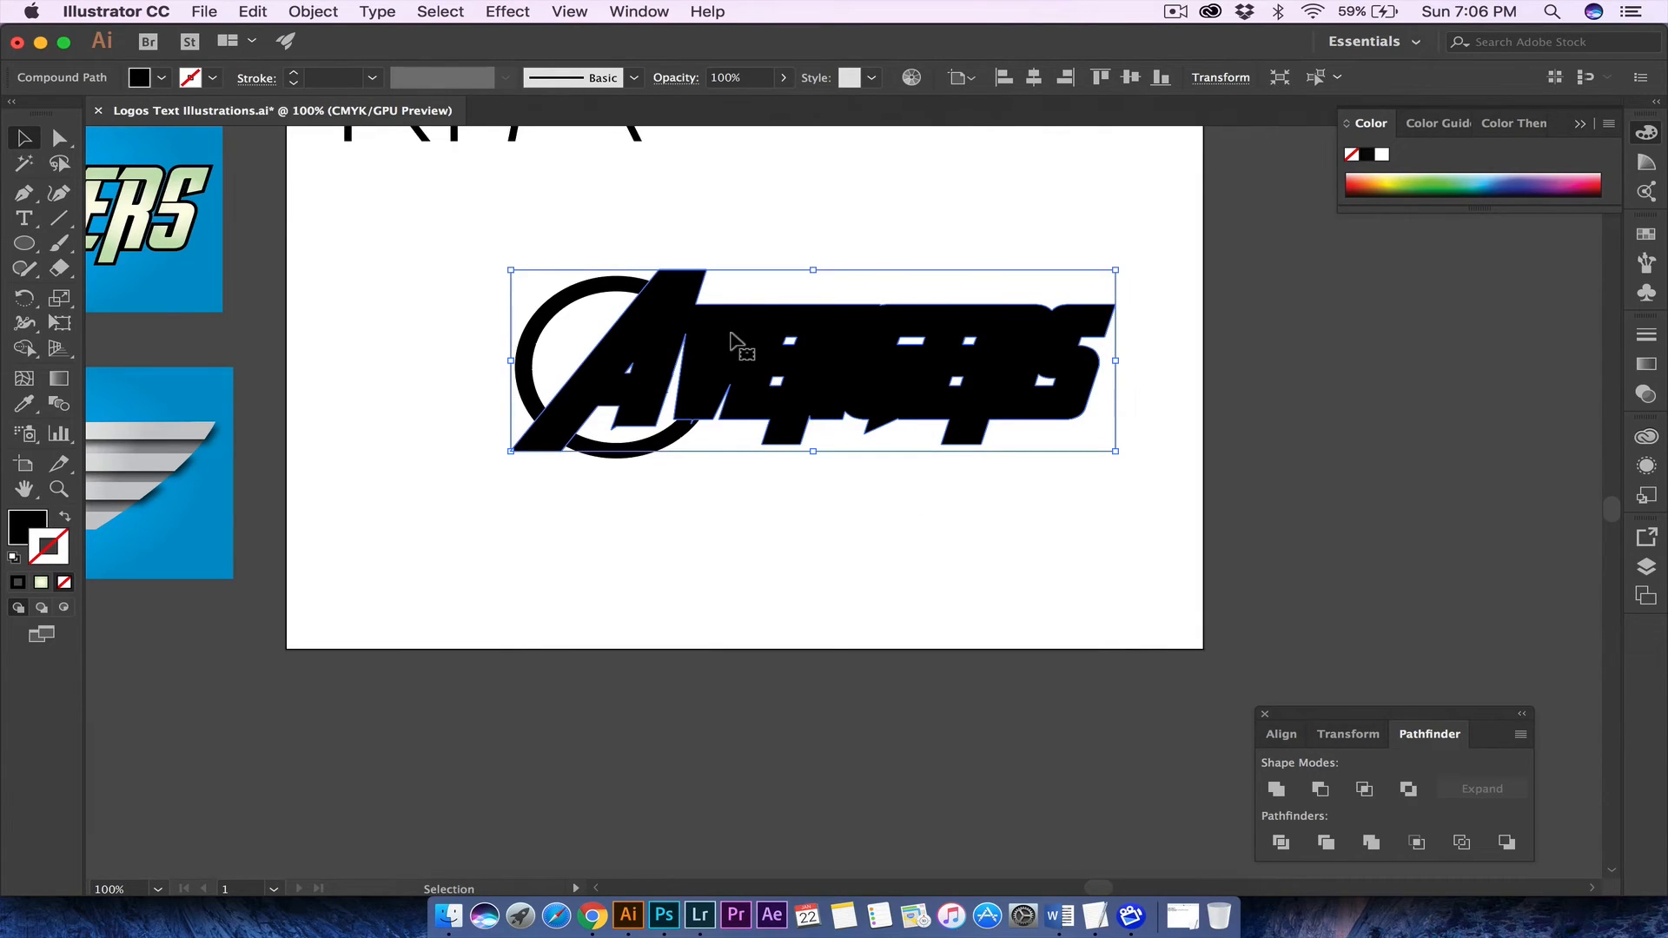
- Expand the fill and stroke of the ring around the A into outlines
{"action": "left_click", "coordinate": [792, 194]}
{"action": "left_click", "coordinate": [676, 276]}
{"action": "left_click", "coordinate": [553, 218]}
{"action": "left_click", "coordinate": [514, 318]}
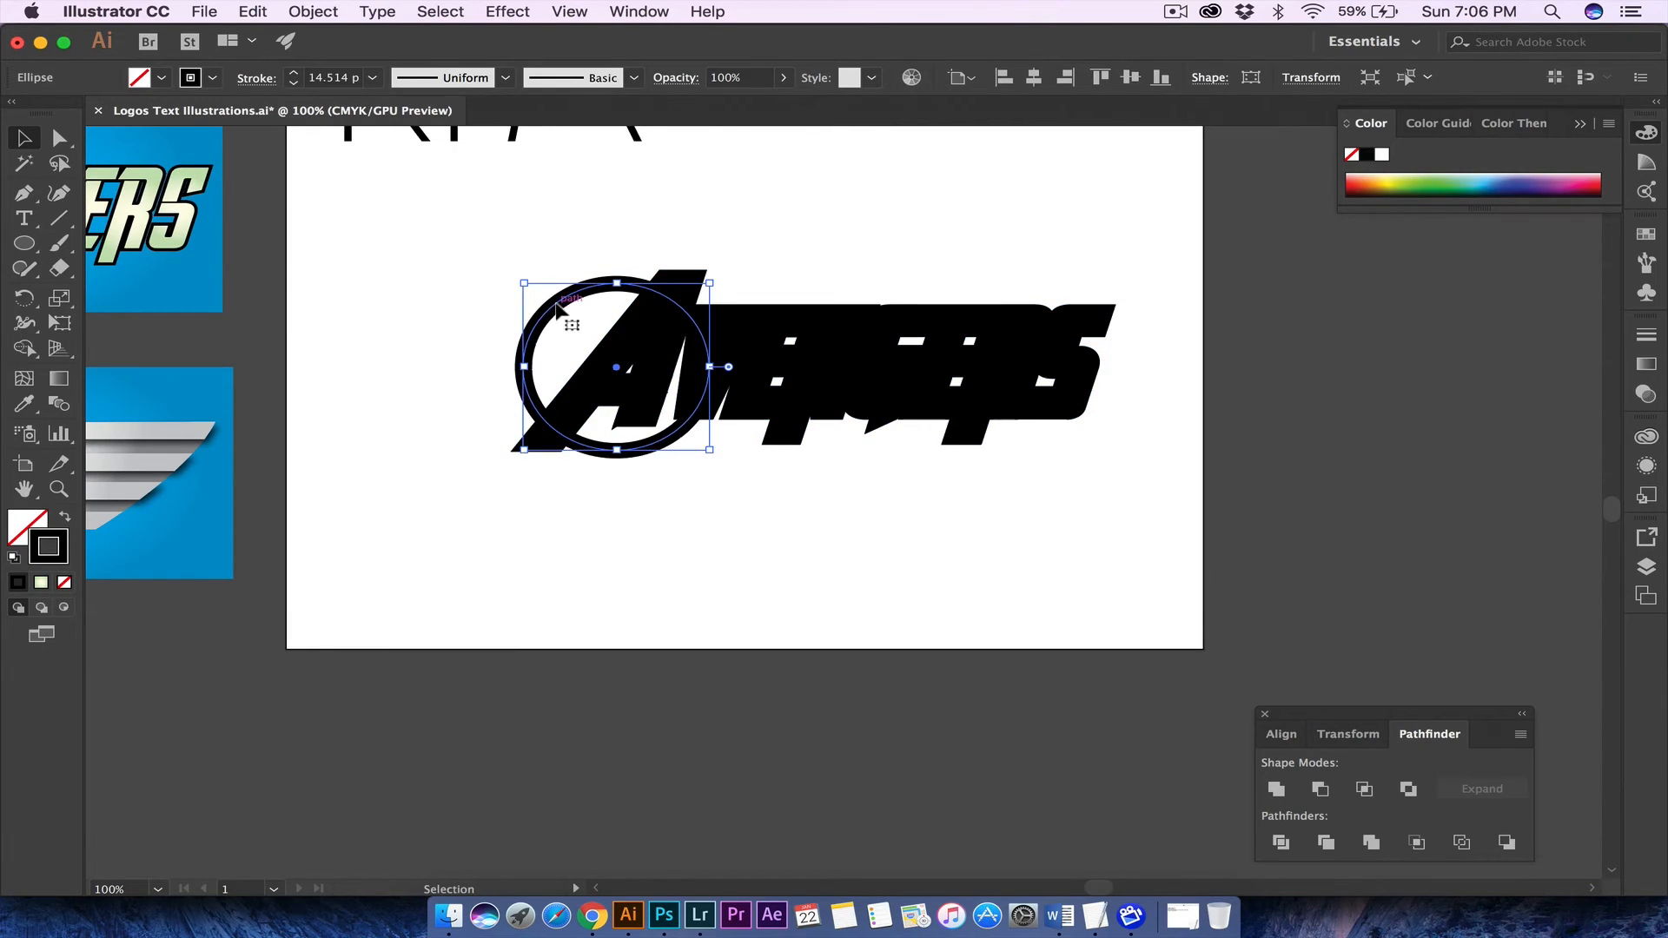
{"action": "left_click", "coordinate": [313, 11]}
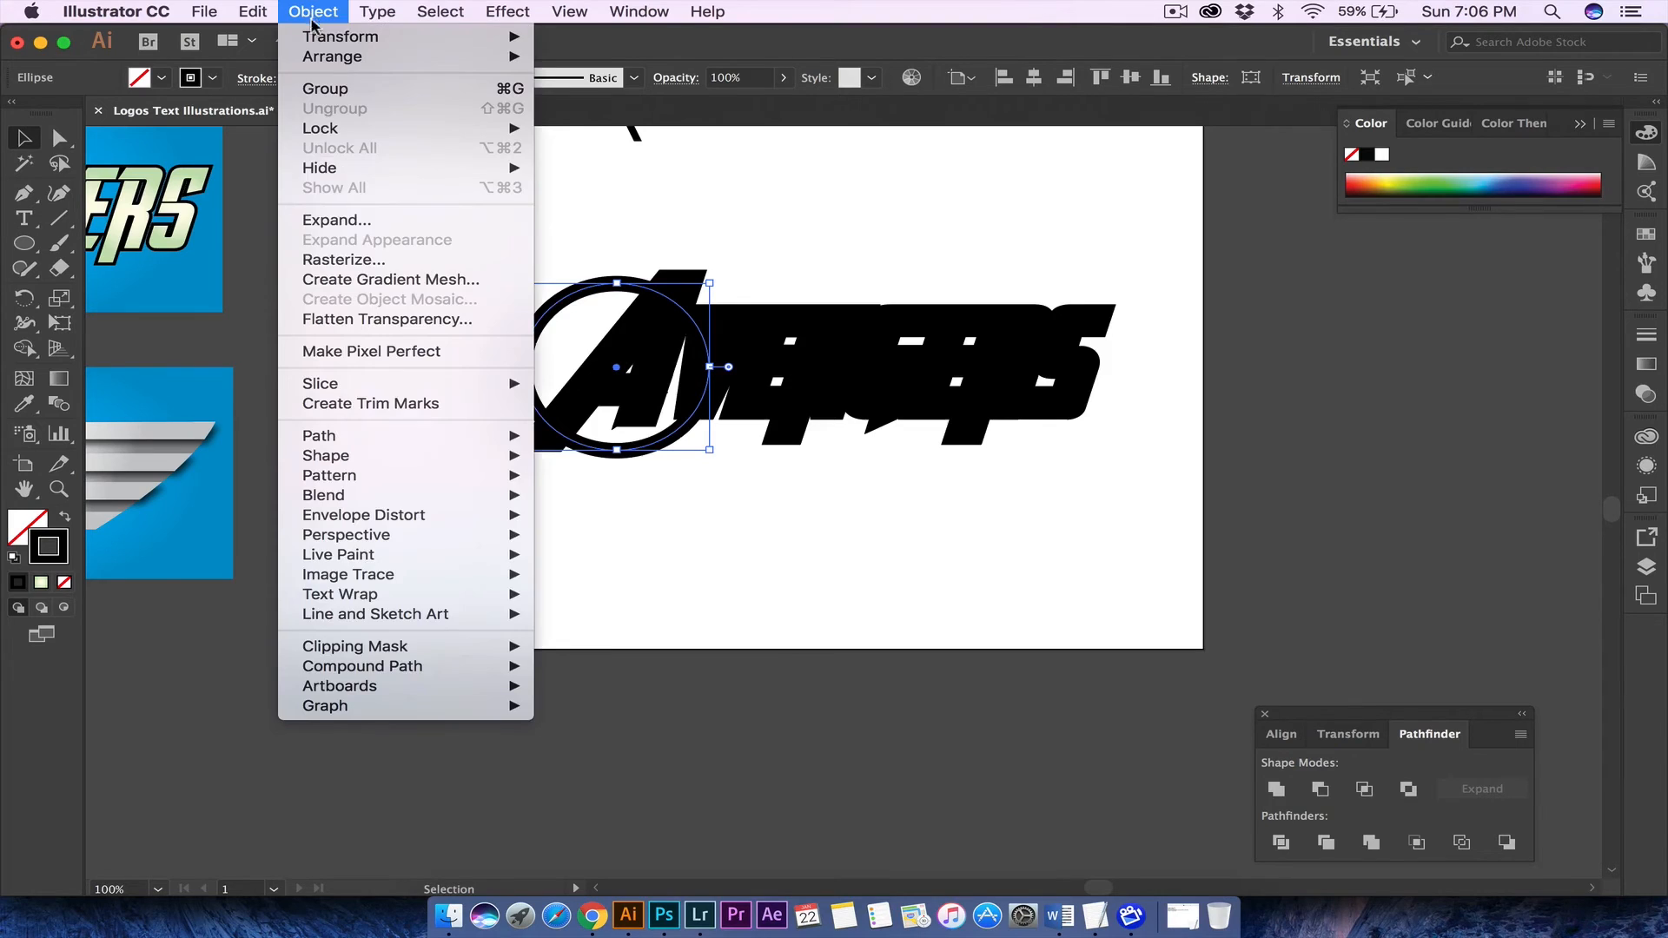
{"action": "left_click", "coordinate": [365, 220]}
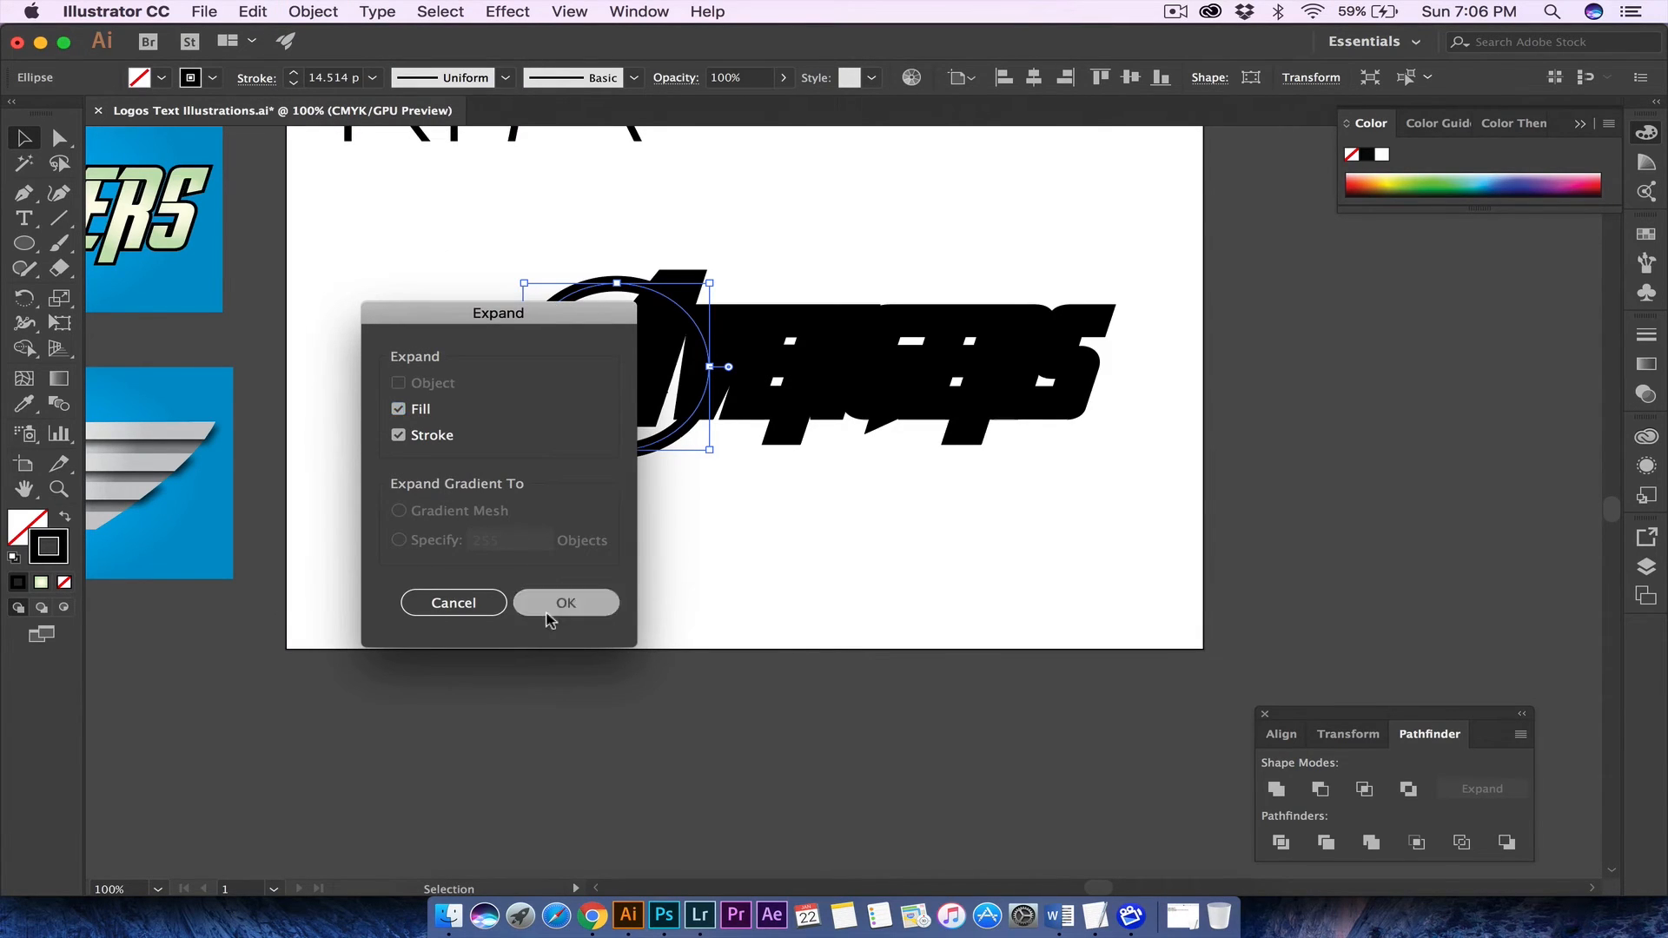
{"action": "left_click", "coordinate": [551, 603]}
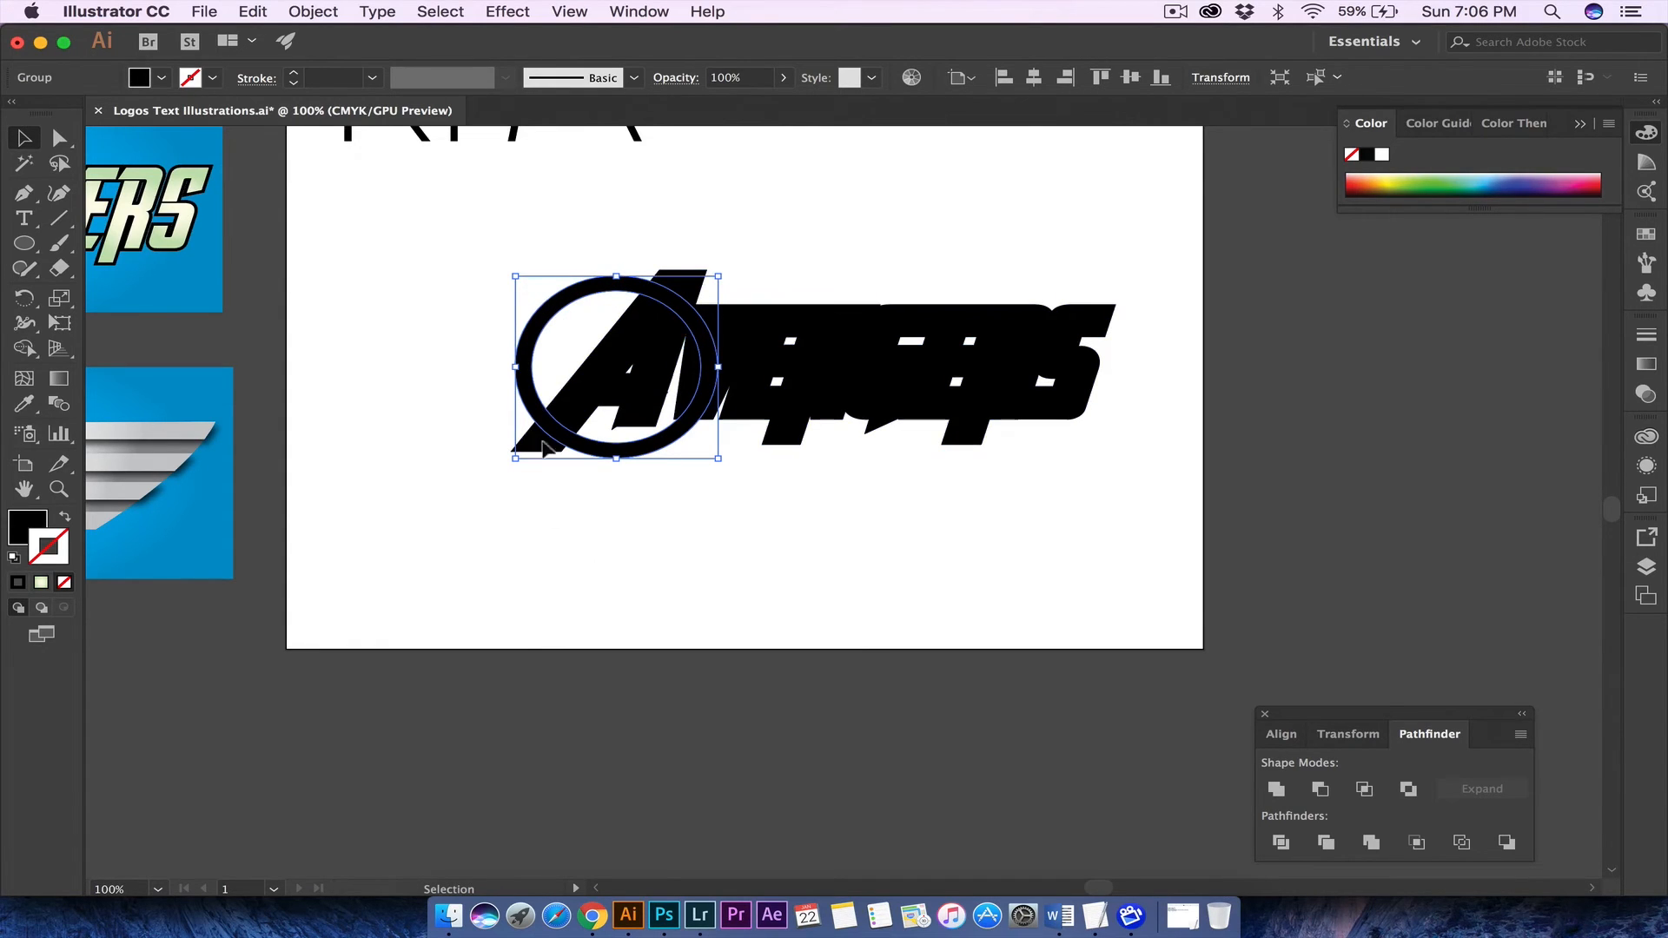
- Exclude the overlap between the expanded ring and the thickened lettering outline, and ungroup the resulting shapes
{"action": "left_click", "coordinate": [581, 228]}
{"action": "left_click", "coordinate": [580, 299]}
{"action": "left_click", "coordinate": [790, 315], "text": "shift"}
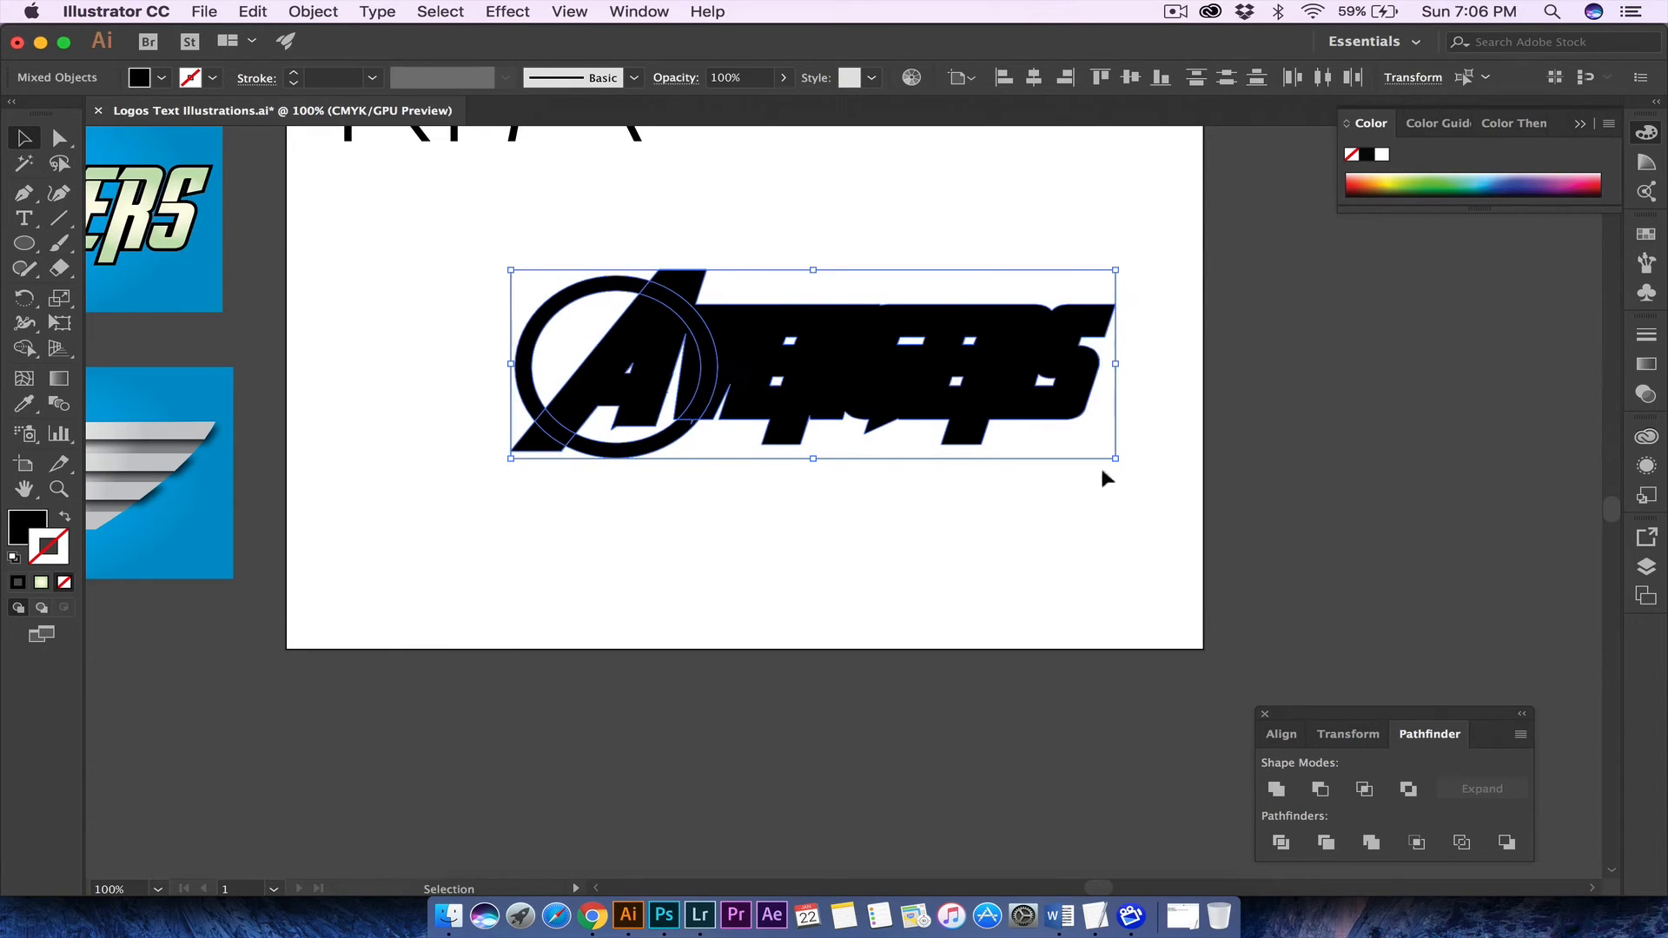
{"action": "left_click", "coordinate": [1407, 789]}
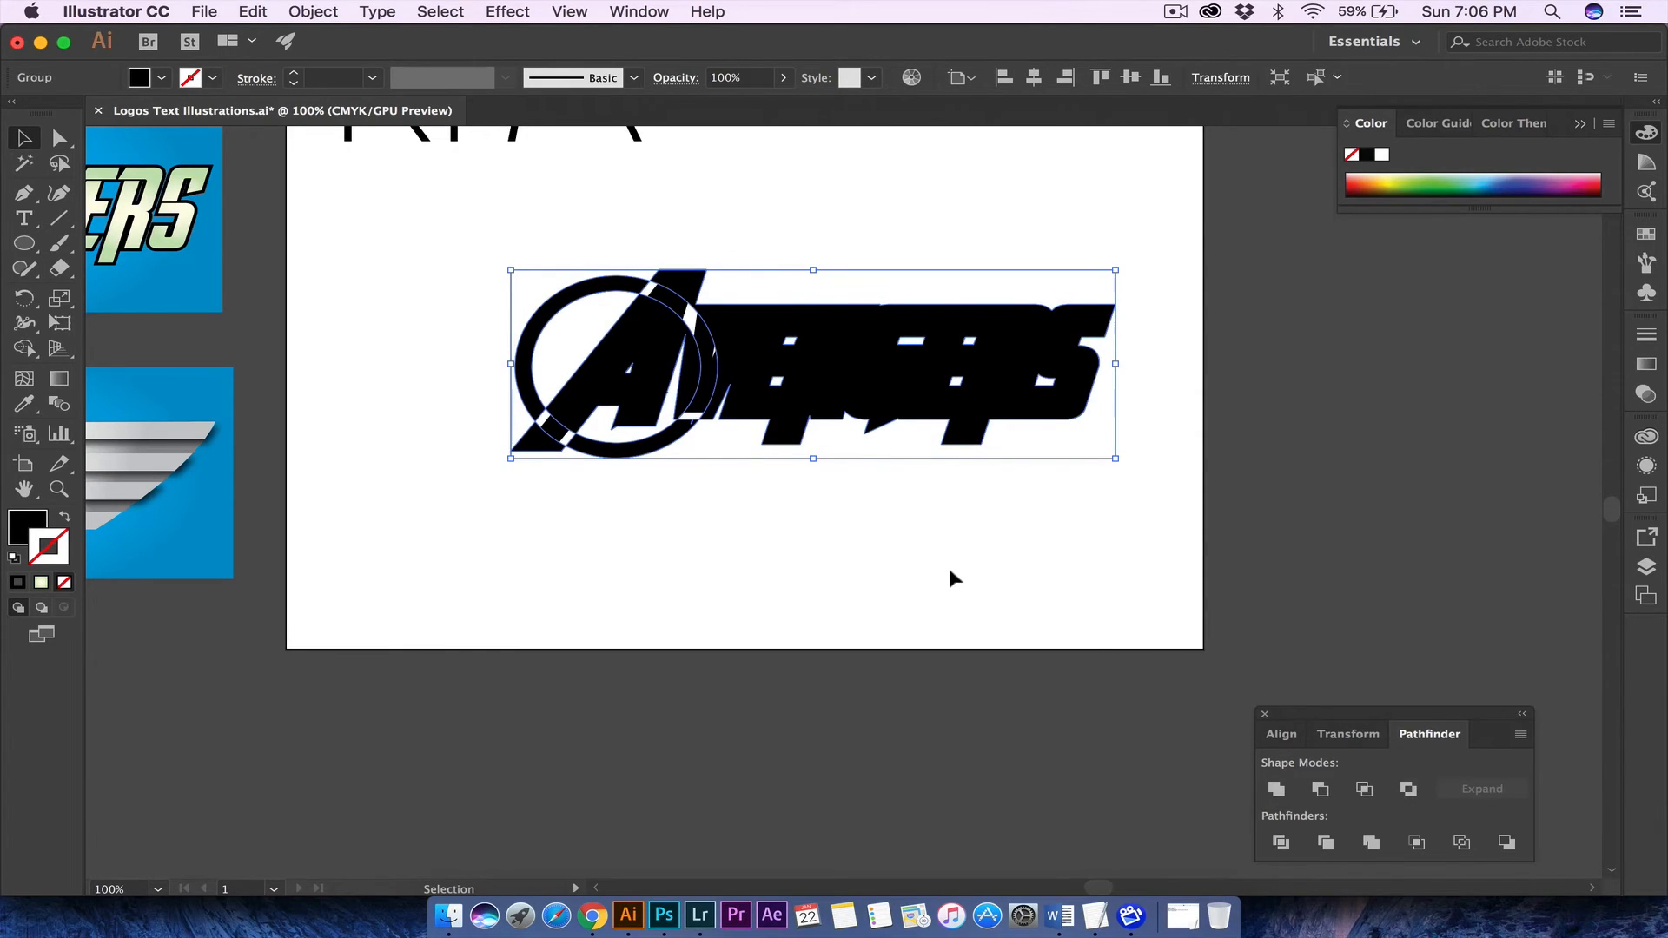
{"action": "left_click", "coordinate": [879, 521]}
{"action": "left_click", "coordinate": [623, 288]}
{"action": "right_click", "coordinate": [623, 288]}
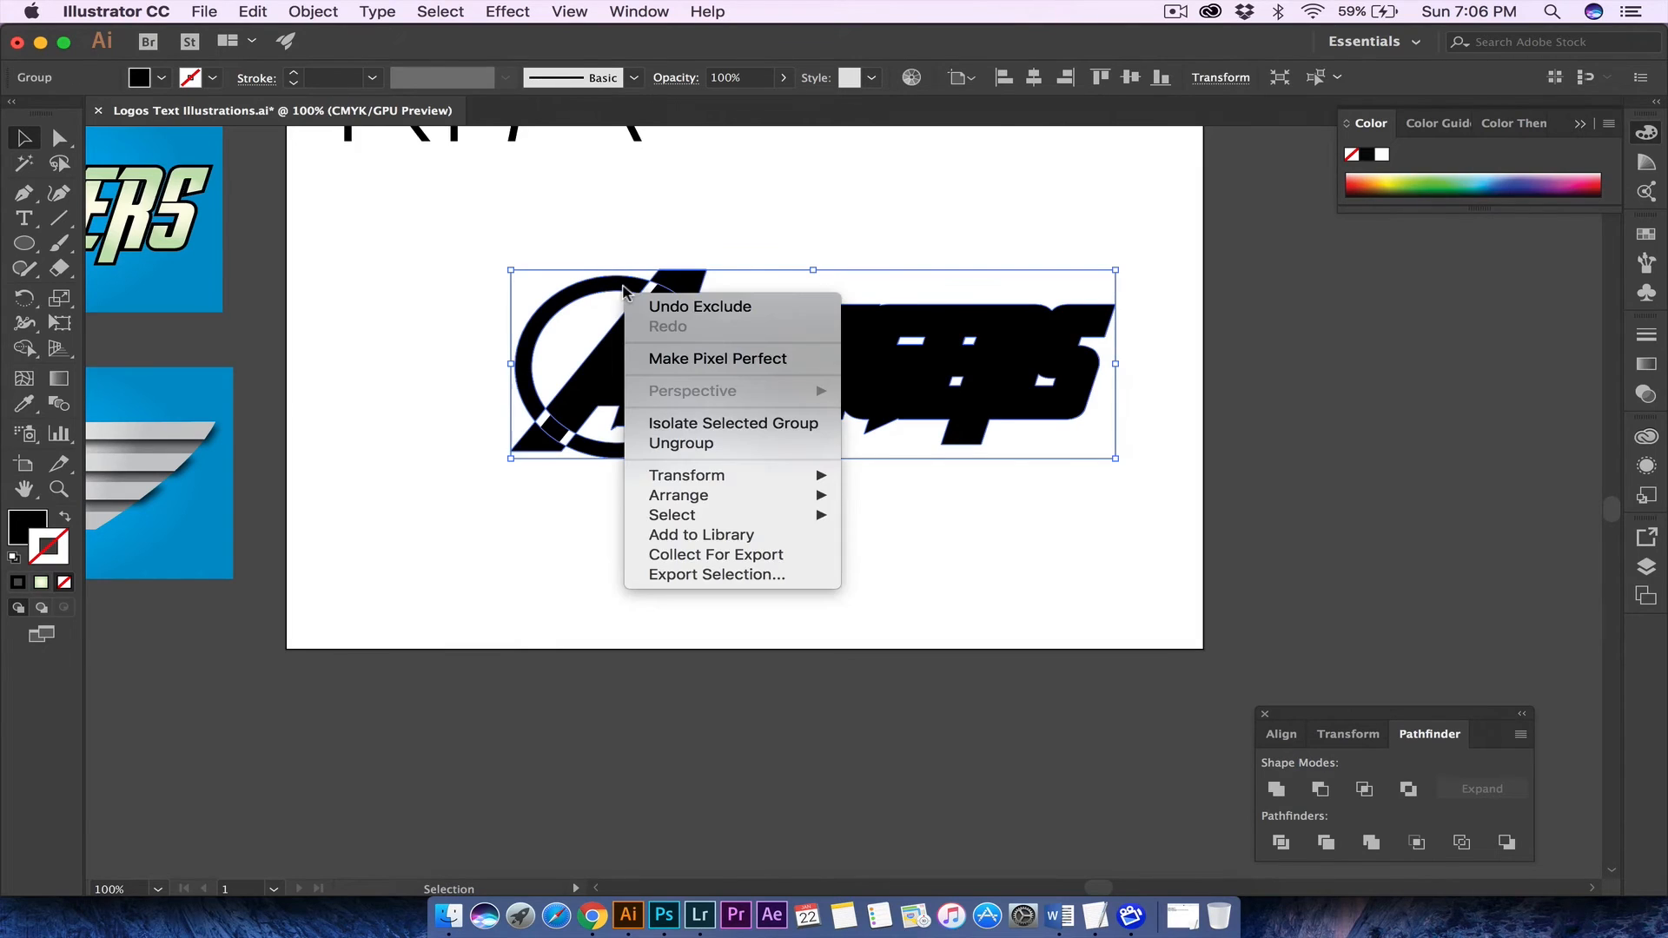
{"action": "left_click", "coordinate": [746, 446]}
- Delete the excess outline pieces covering VENGERS, the inside of the ring and the lower foot of the A
{"action": "left_click", "coordinate": [795, 211]}
{"action": "left_click", "coordinate": [696, 275]}
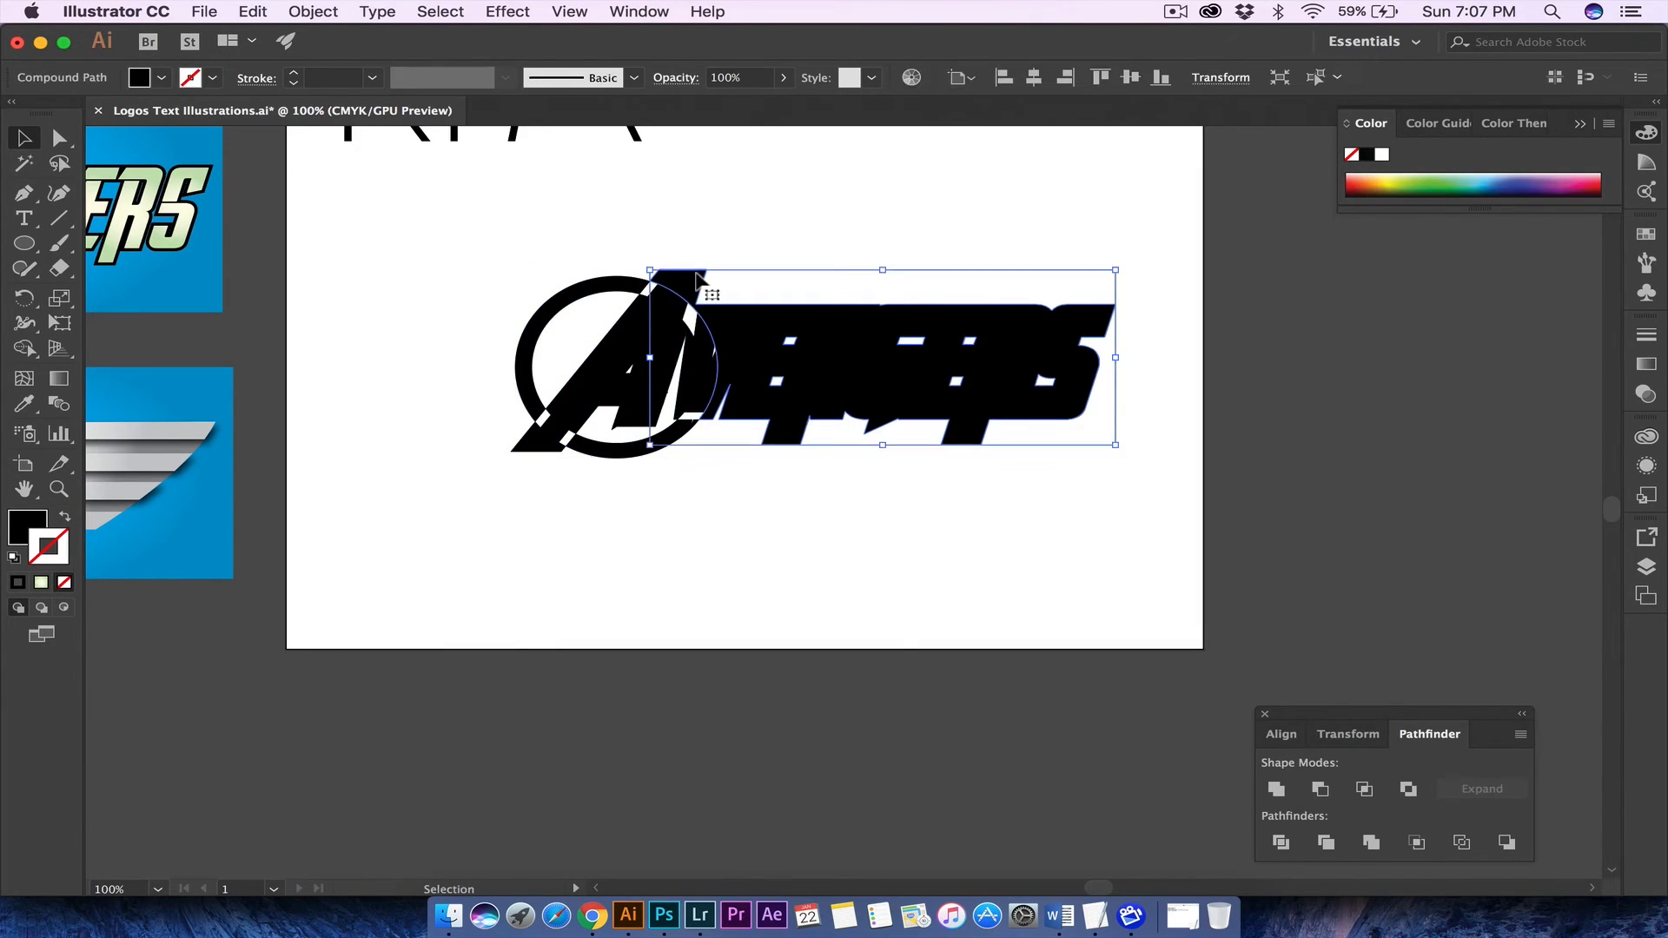
{"action": "key", "text": "Delete"}
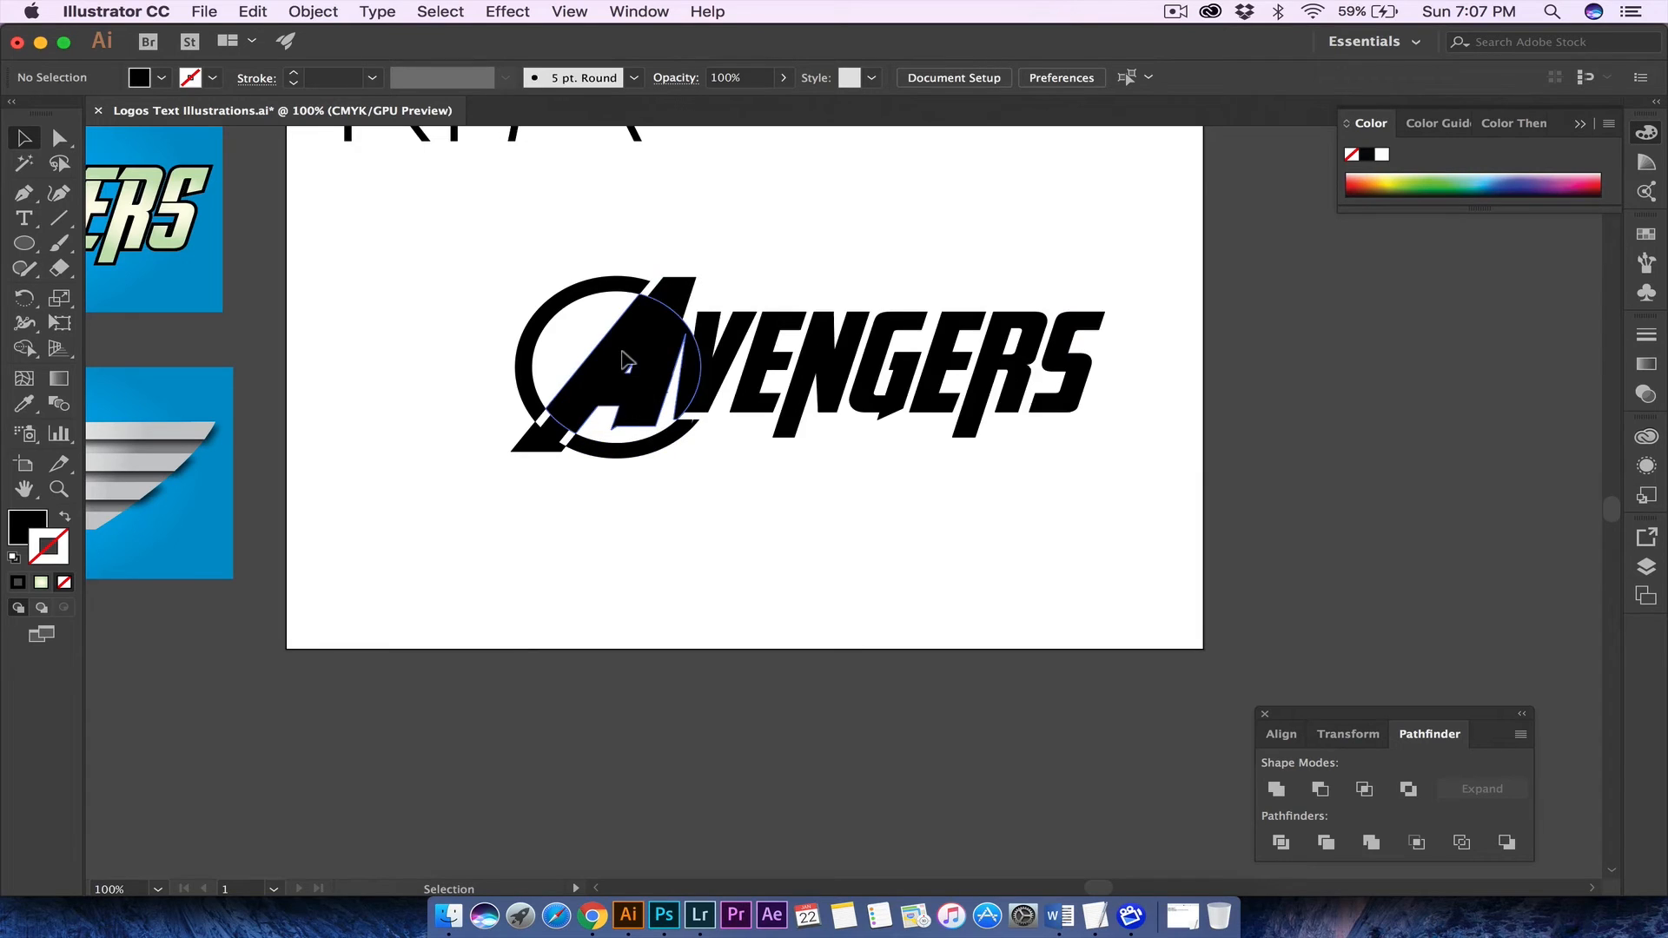
{"action": "left_click", "coordinate": [621, 351]}
{"action": "key", "text": "Delete"}
{"action": "left_click", "coordinate": [521, 441]}
{"action": "key", "text": "Delete"}
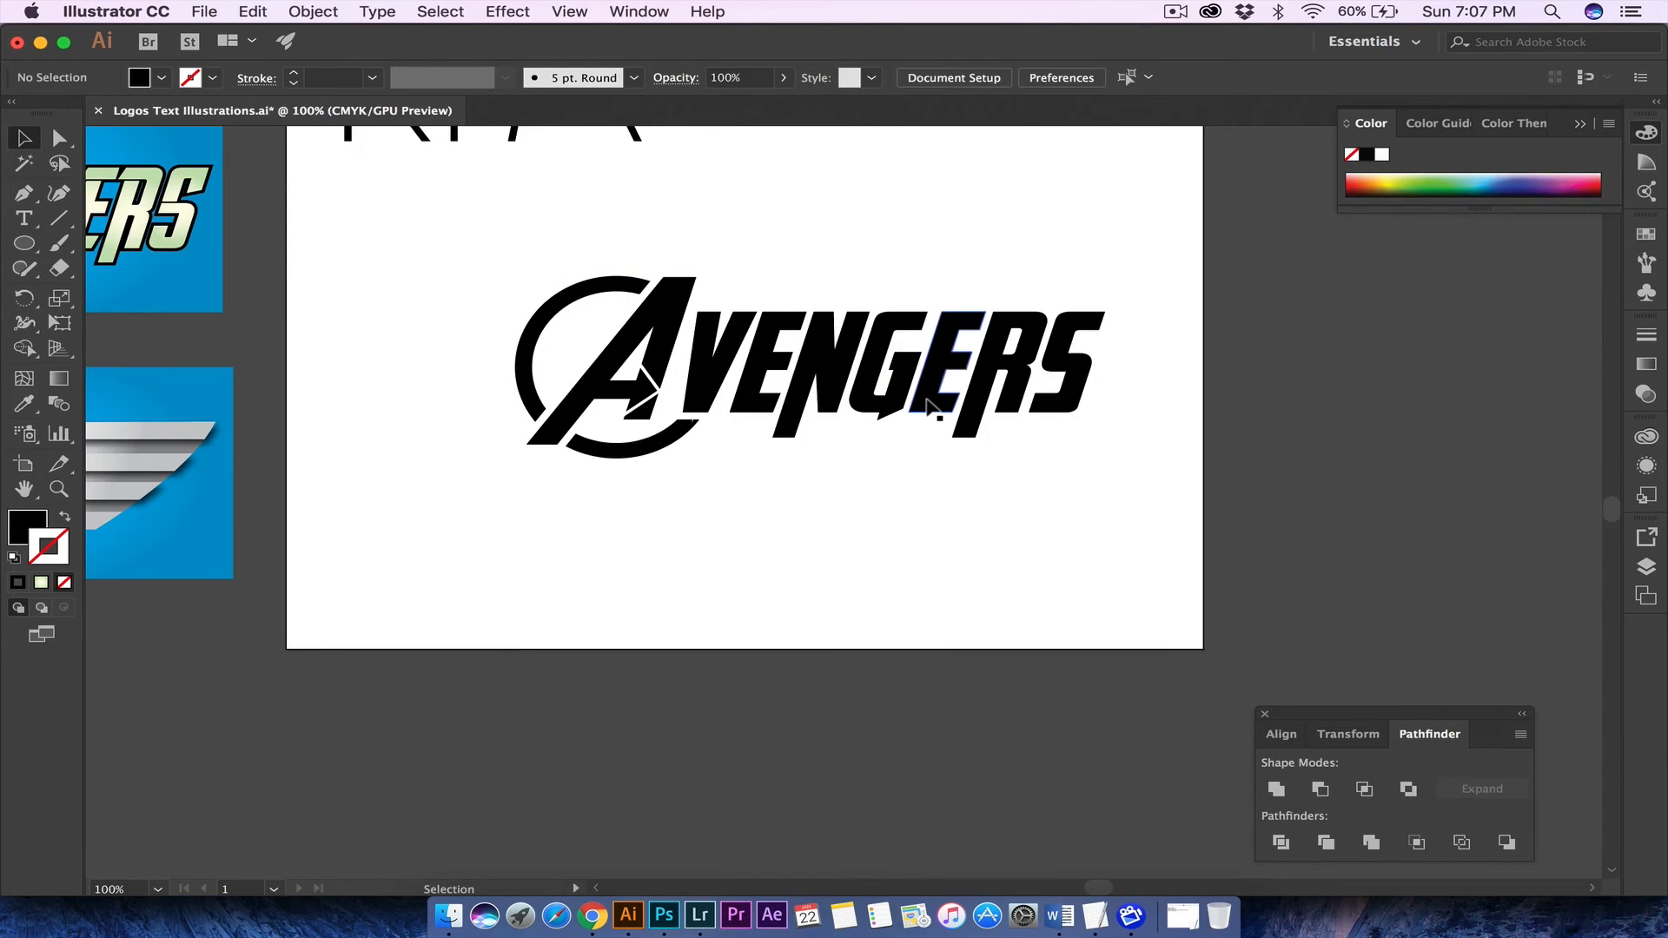
- Select the letter A with the Gradient tool active and switch its fill to the current radial gradient
{"action": "scroll", "coordinate": [927, 410], "scroll_direction": "up", "scroll_amount": 5}
{"action": "scroll", "coordinate": [927, 409], "scroll_direction": "left", "scroll_amount": 10}
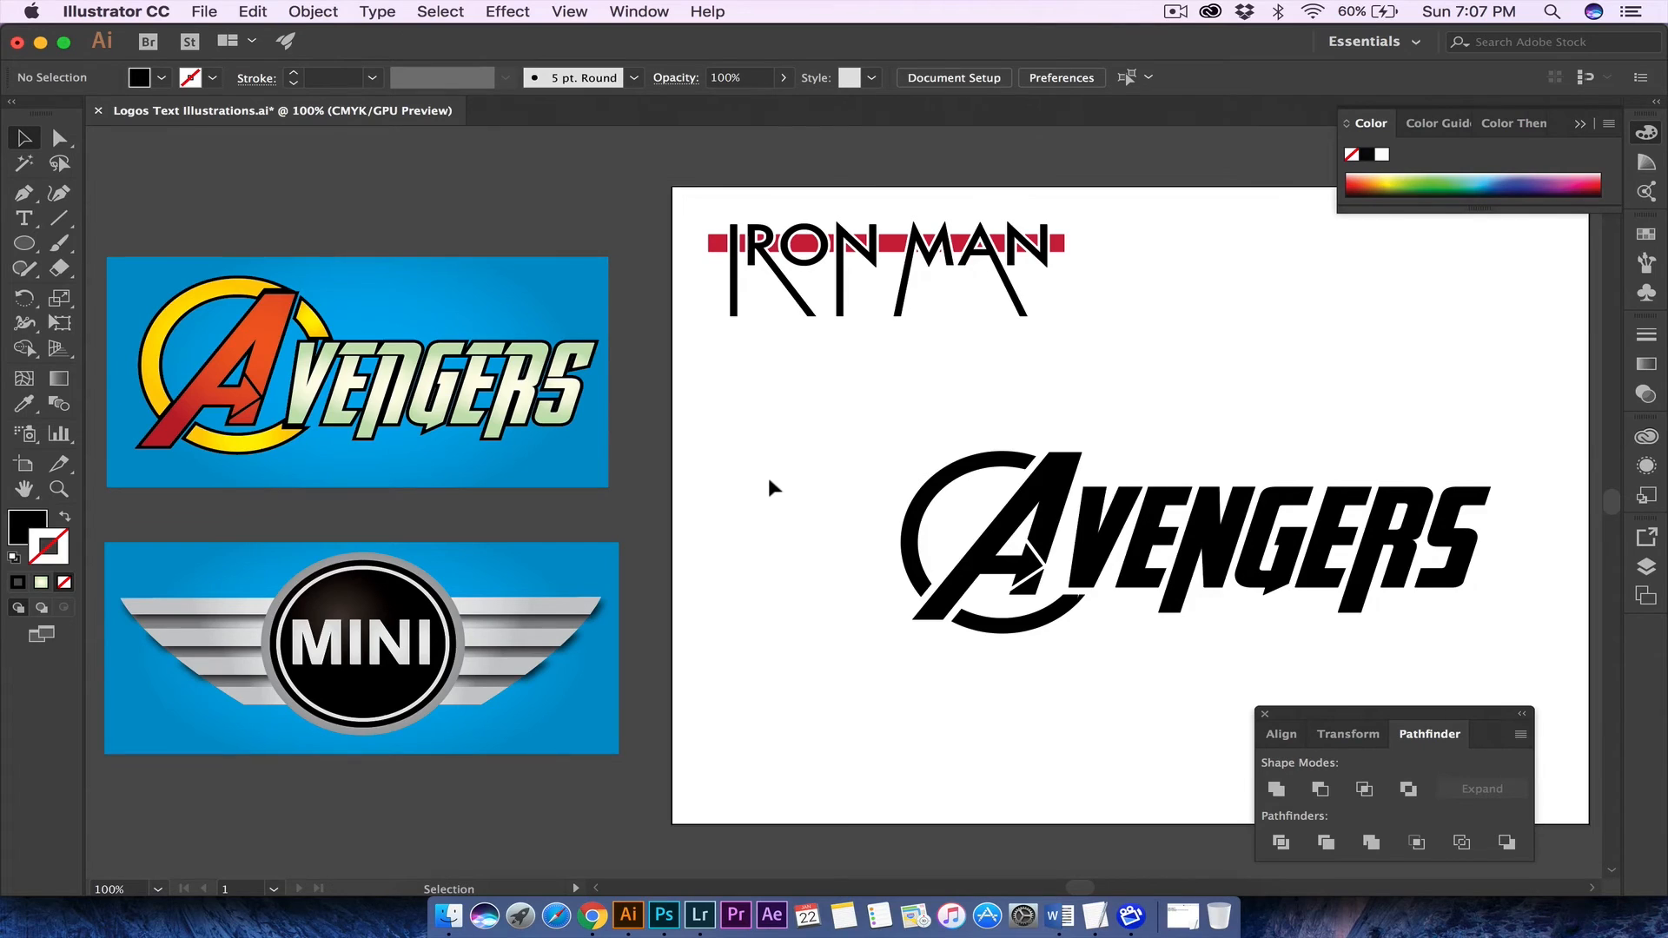
{"action": "scroll", "coordinate": [768, 472], "scroll_direction": "down", "scroll_amount": 3}
{"action": "scroll", "coordinate": [768, 472], "scroll_direction": "right", "scroll_amount": 2}
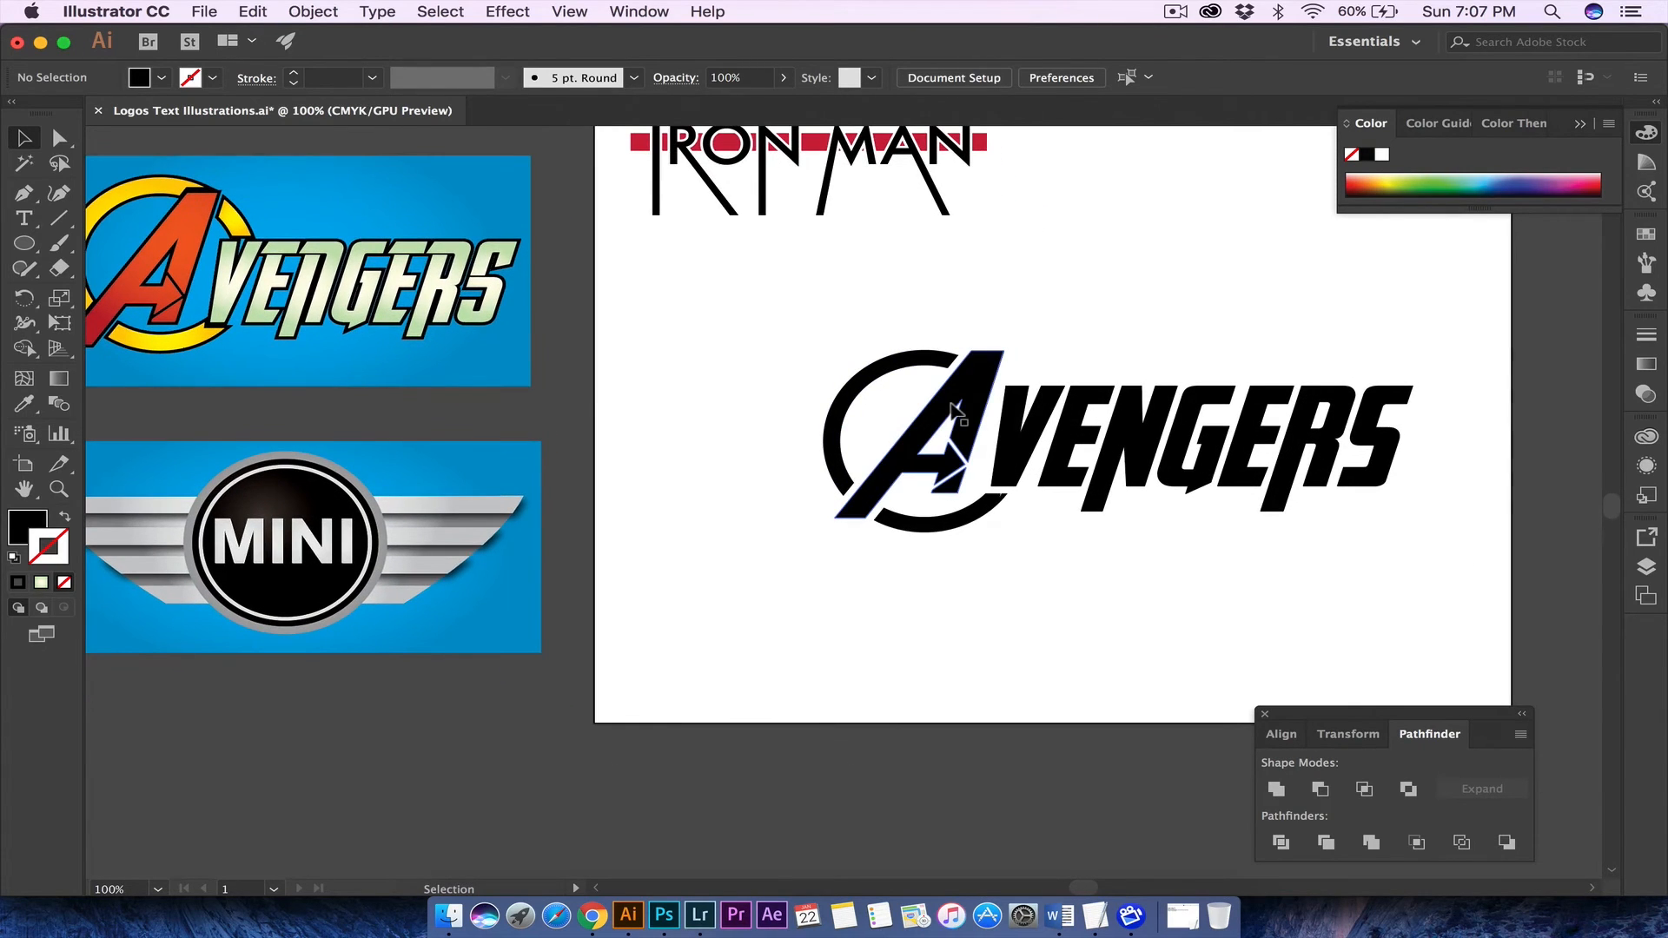
{"action": "left_click", "coordinate": [955, 412]}
{"action": "scroll", "coordinate": [1122, 278], "scroll_direction": "right", "scroll_amount": 2}
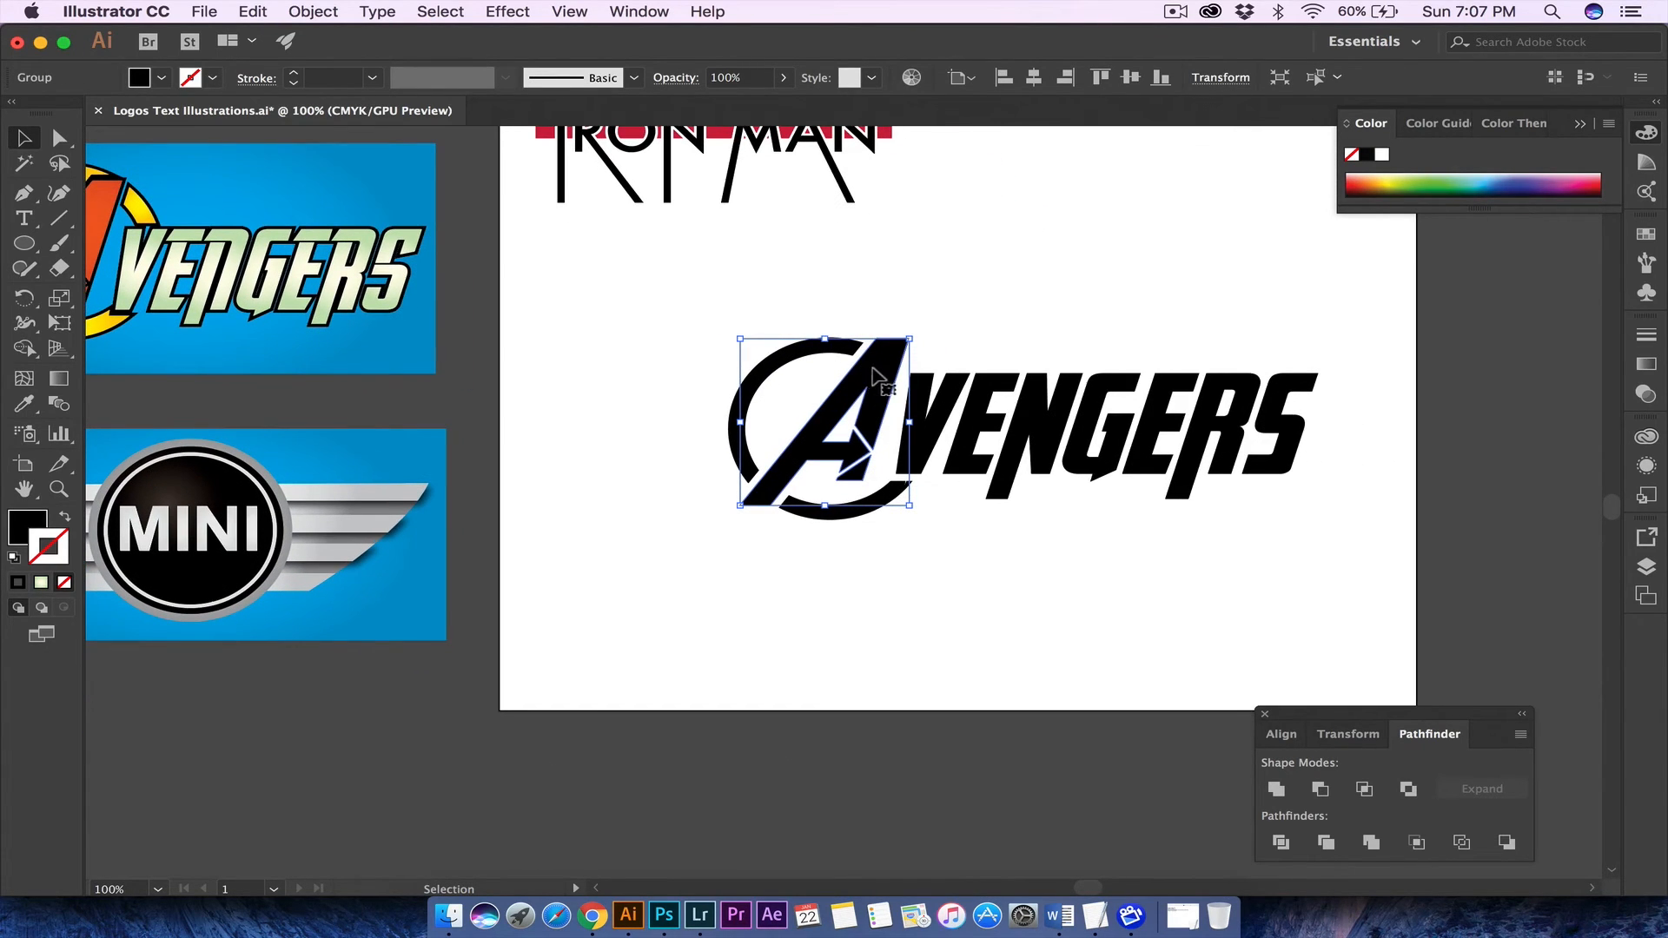
{"action": "left_click", "coordinate": [65, 381]}
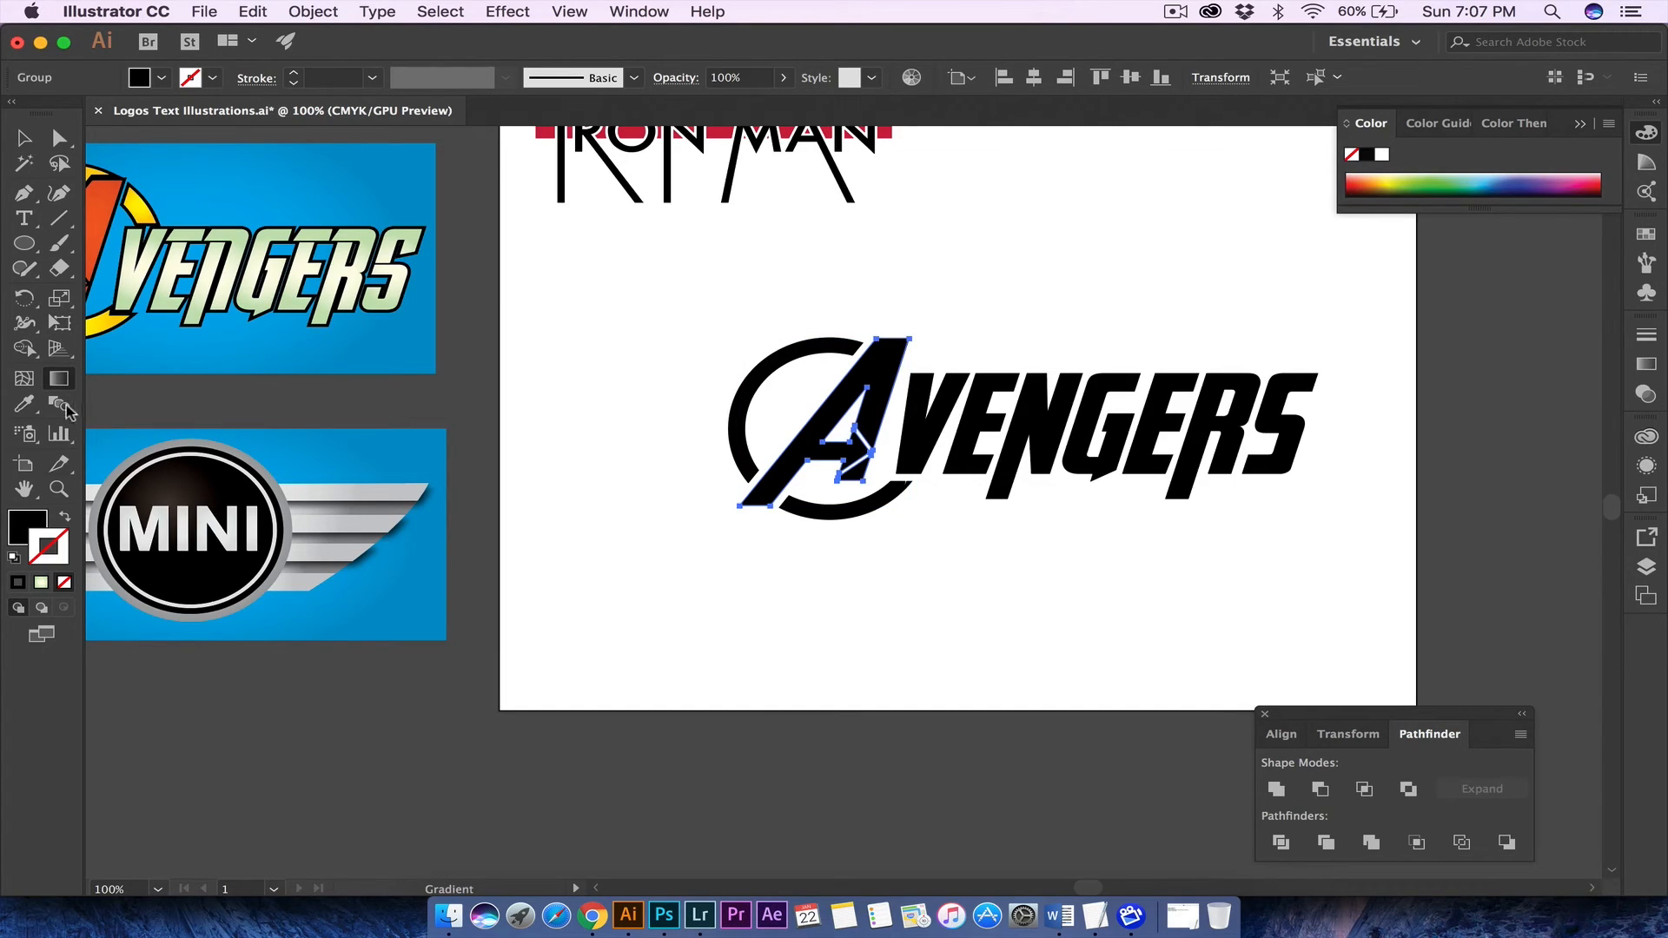
{"action": "left_click", "coordinate": [34, 520]}
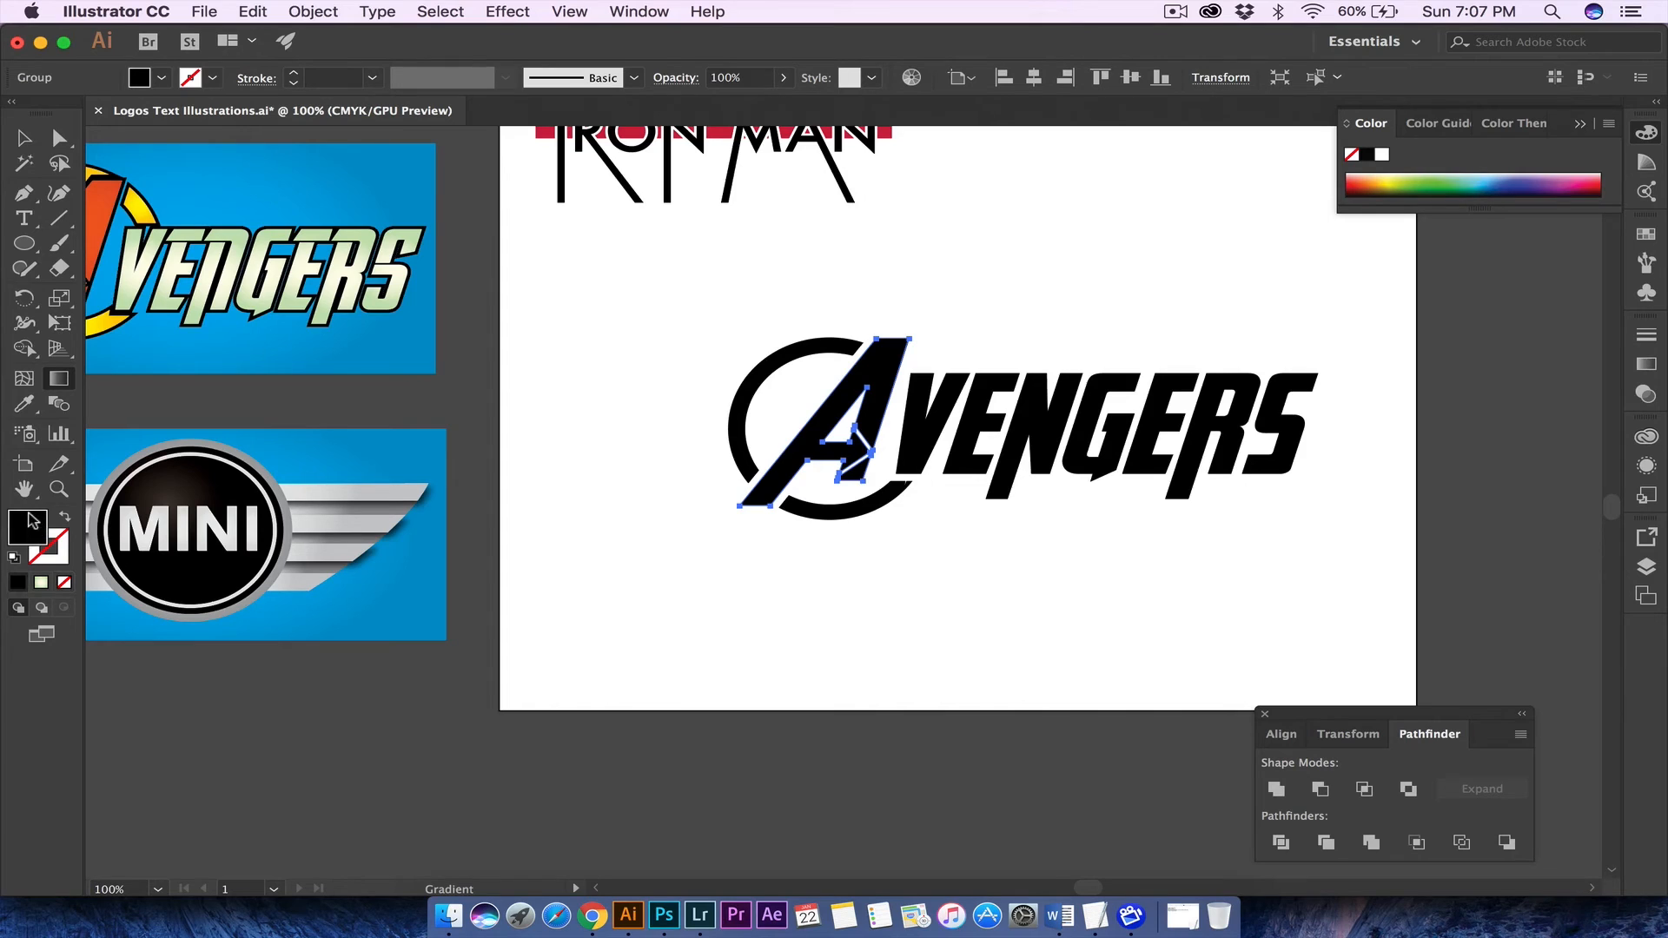
{"action": "left_click", "coordinate": [41, 583]}
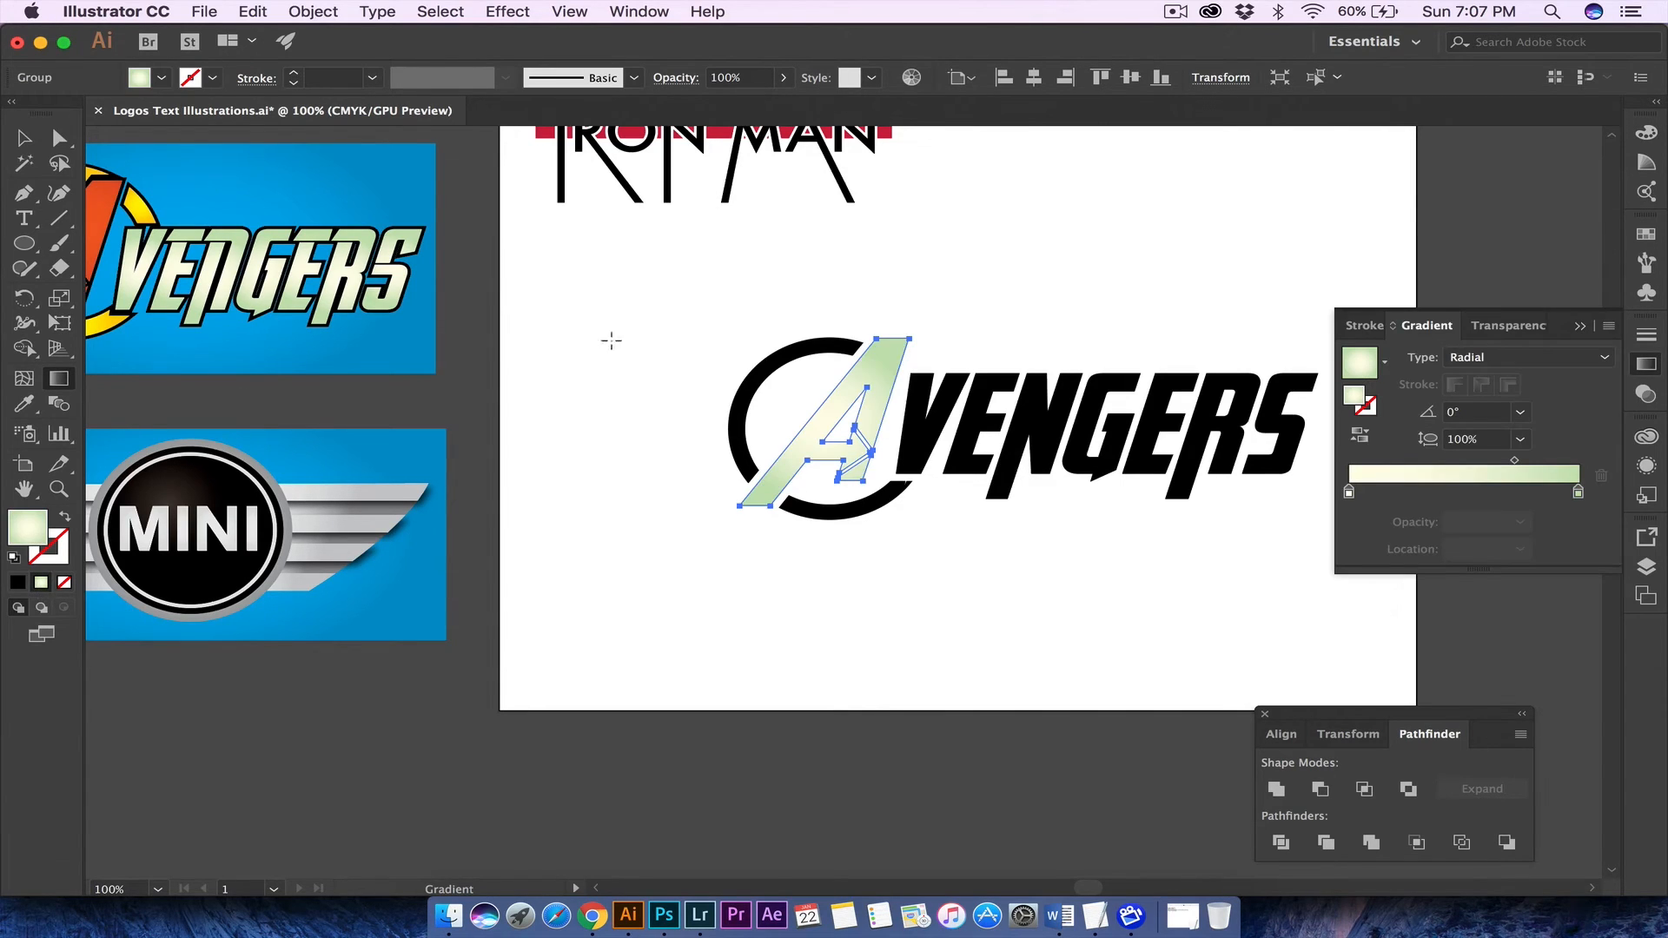
- Open the Metals gradient swatch library for the fill of the A
{"action": "scroll", "coordinate": [895, 347], "scroll_direction": "left", "scroll_amount": 4}
{"action": "scroll", "coordinate": [895, 347], "scroll_direction": "up", "scroll_amount": 1}
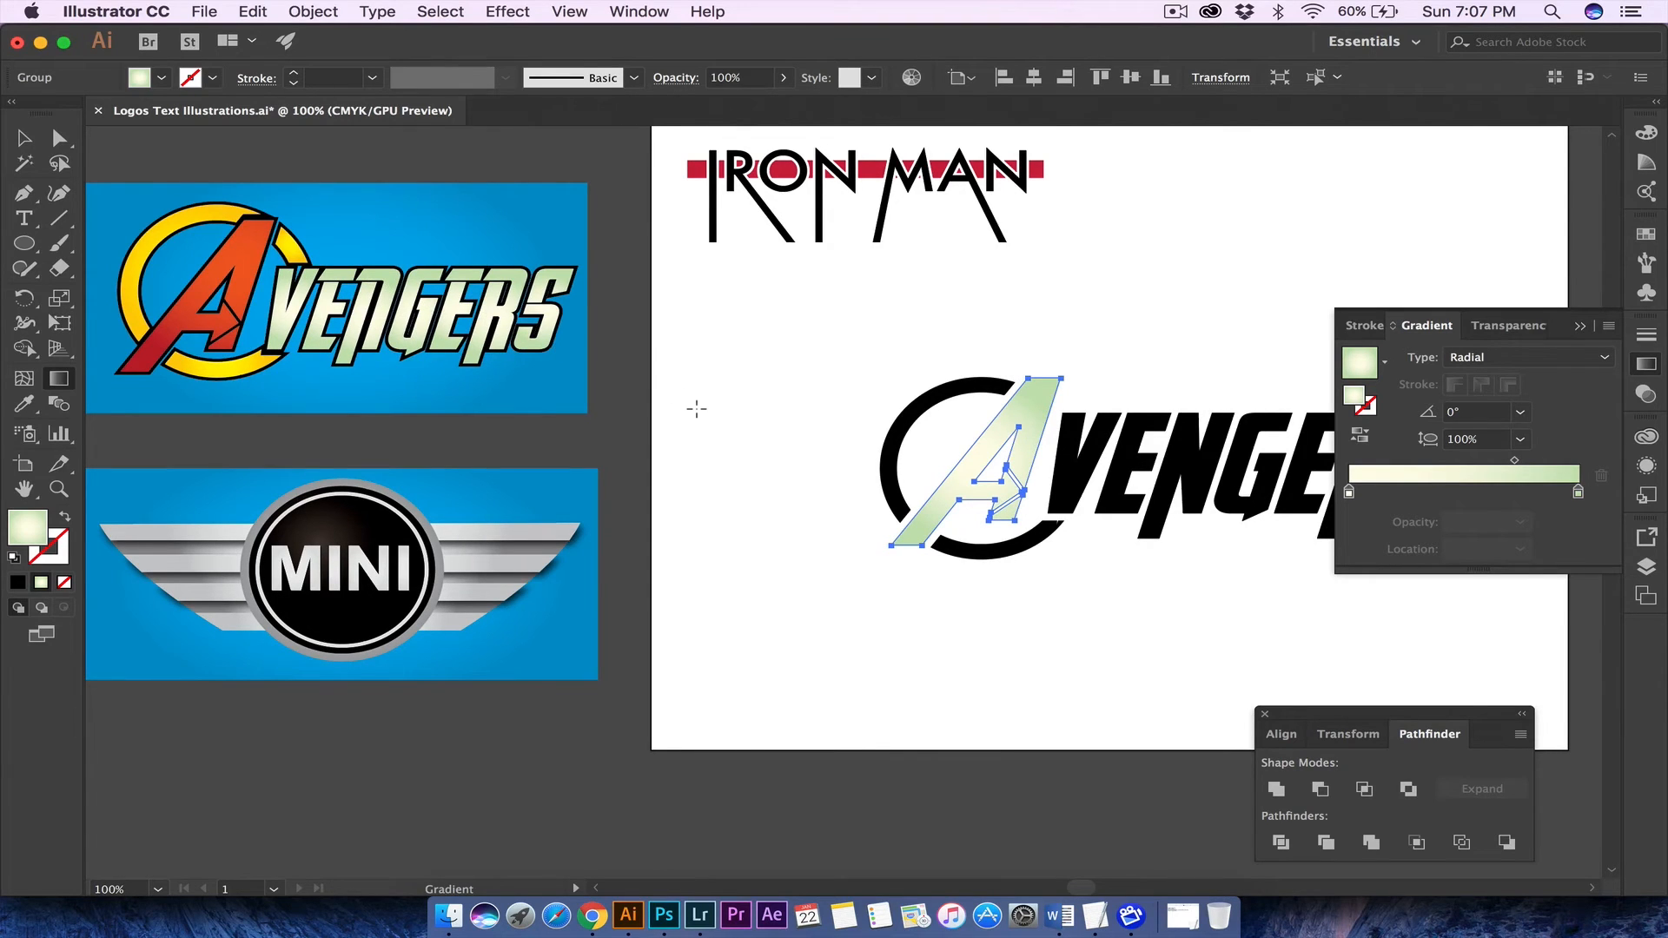
{"action": "scroll", "coordinate": [696, 408], "scroll_direction": "right", "scroll_amount": 3}
{"action": "scroll", "coordinate": [696, 408], "scroll_direction": "right", "scroll_amount": 6}
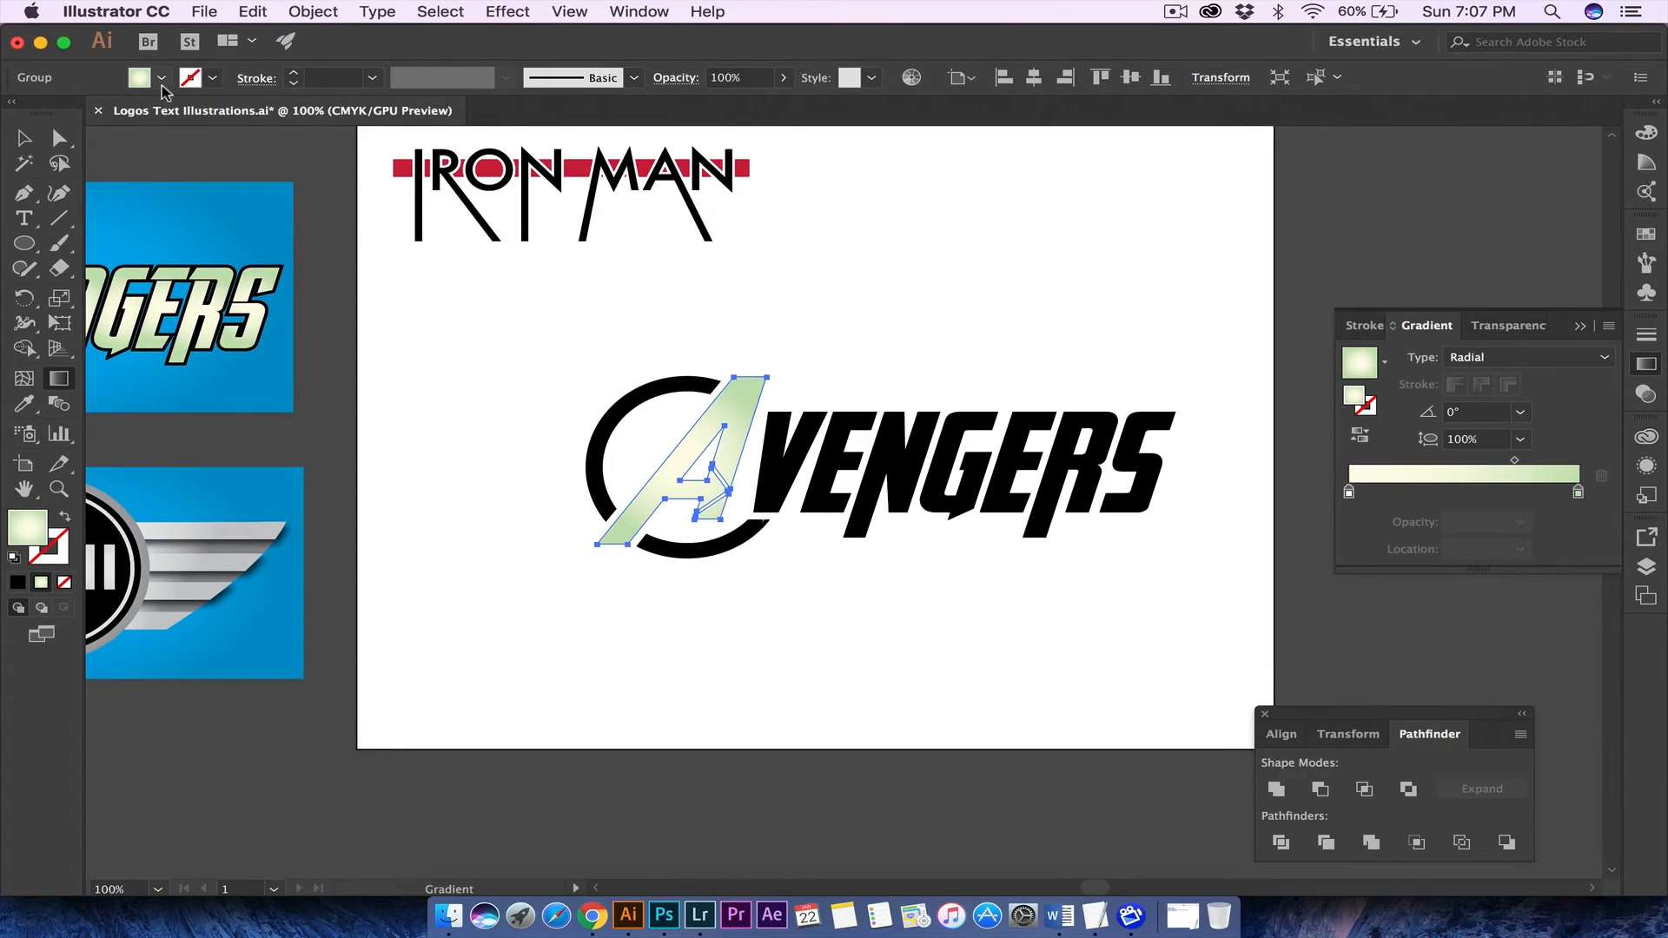
{"action": "left_click", "coordinate": [162, 78]}
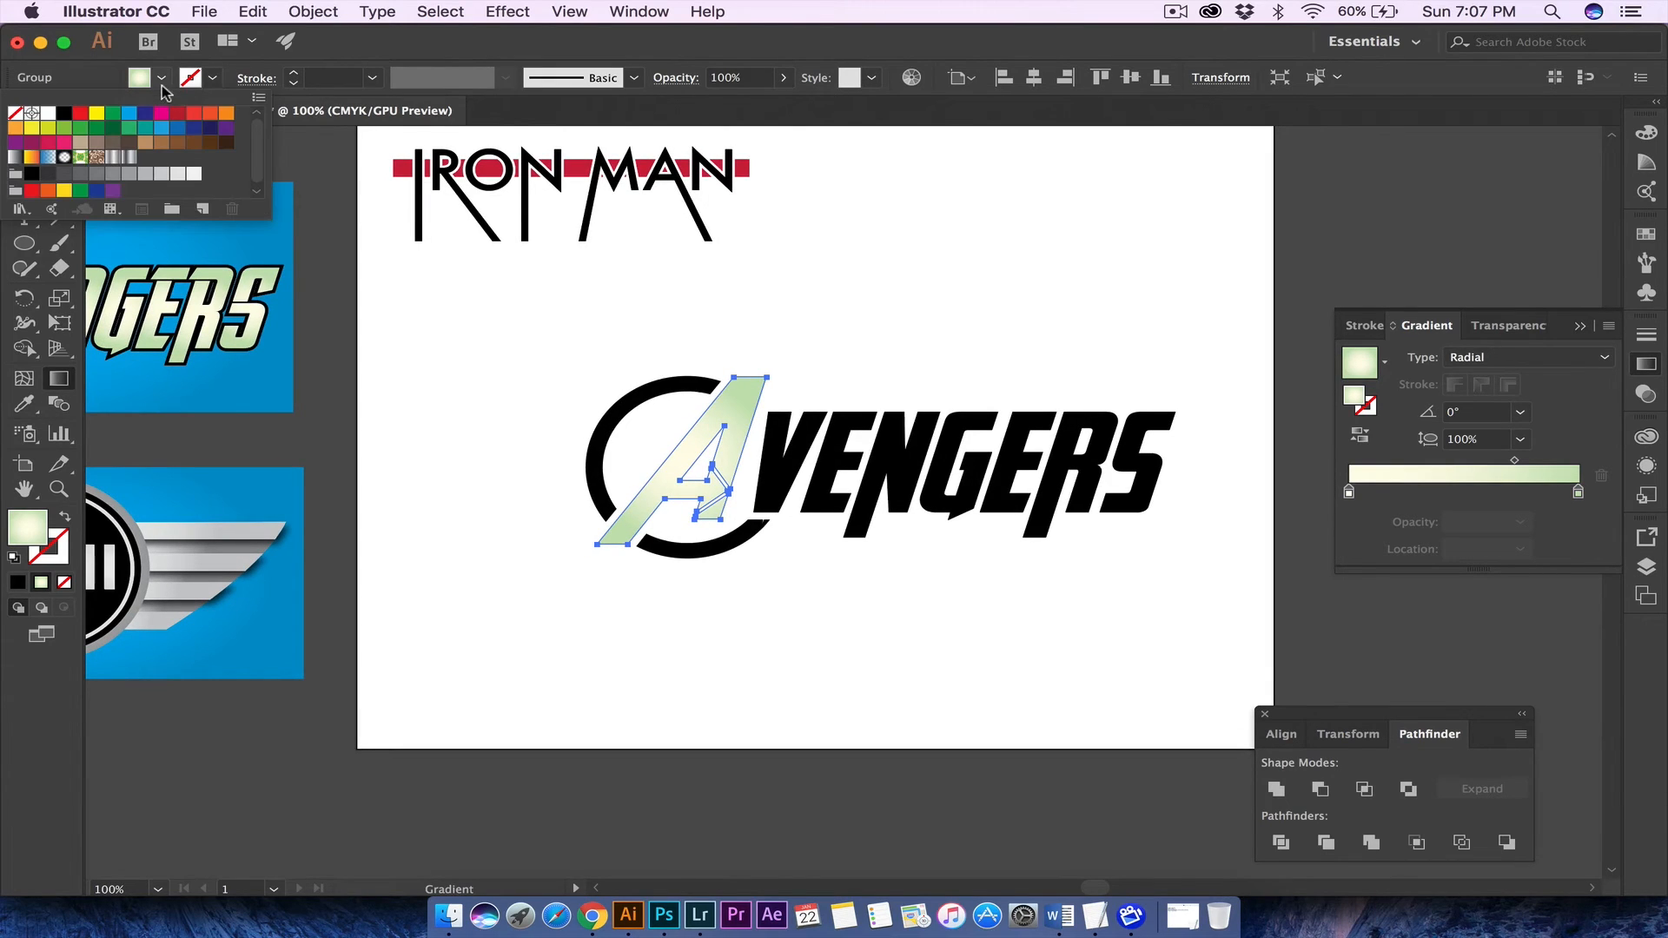
{"action": "left_click", "coordinate": [19, 211]}
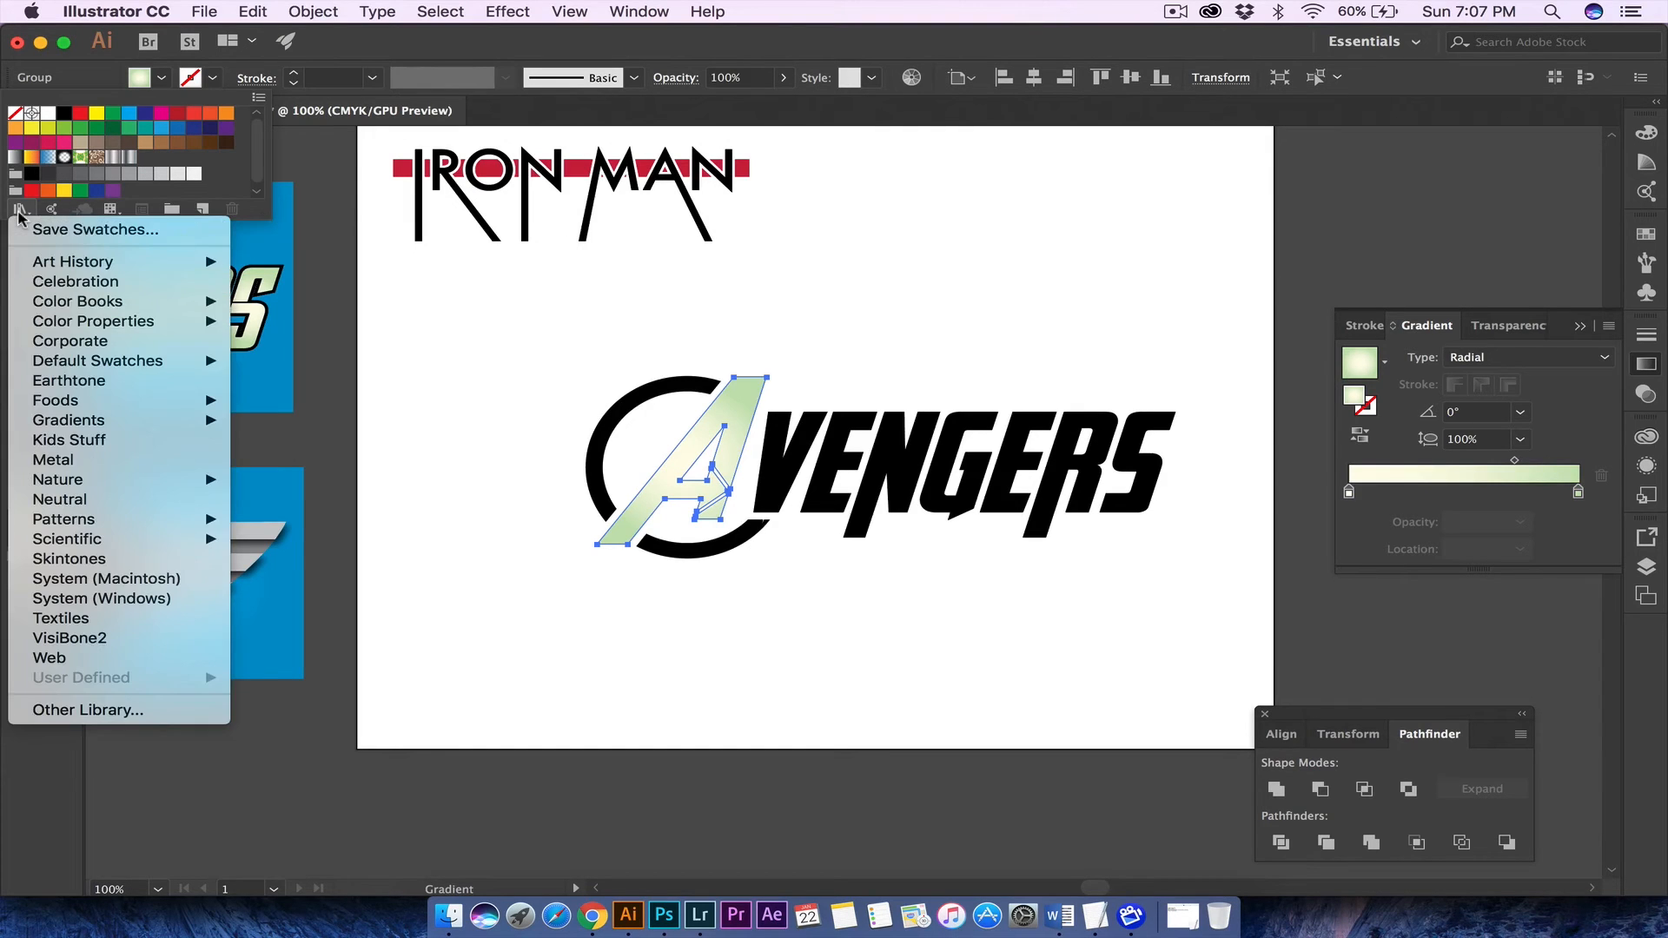
{"action": "mouse_move", "coordinate": [100, 421]}
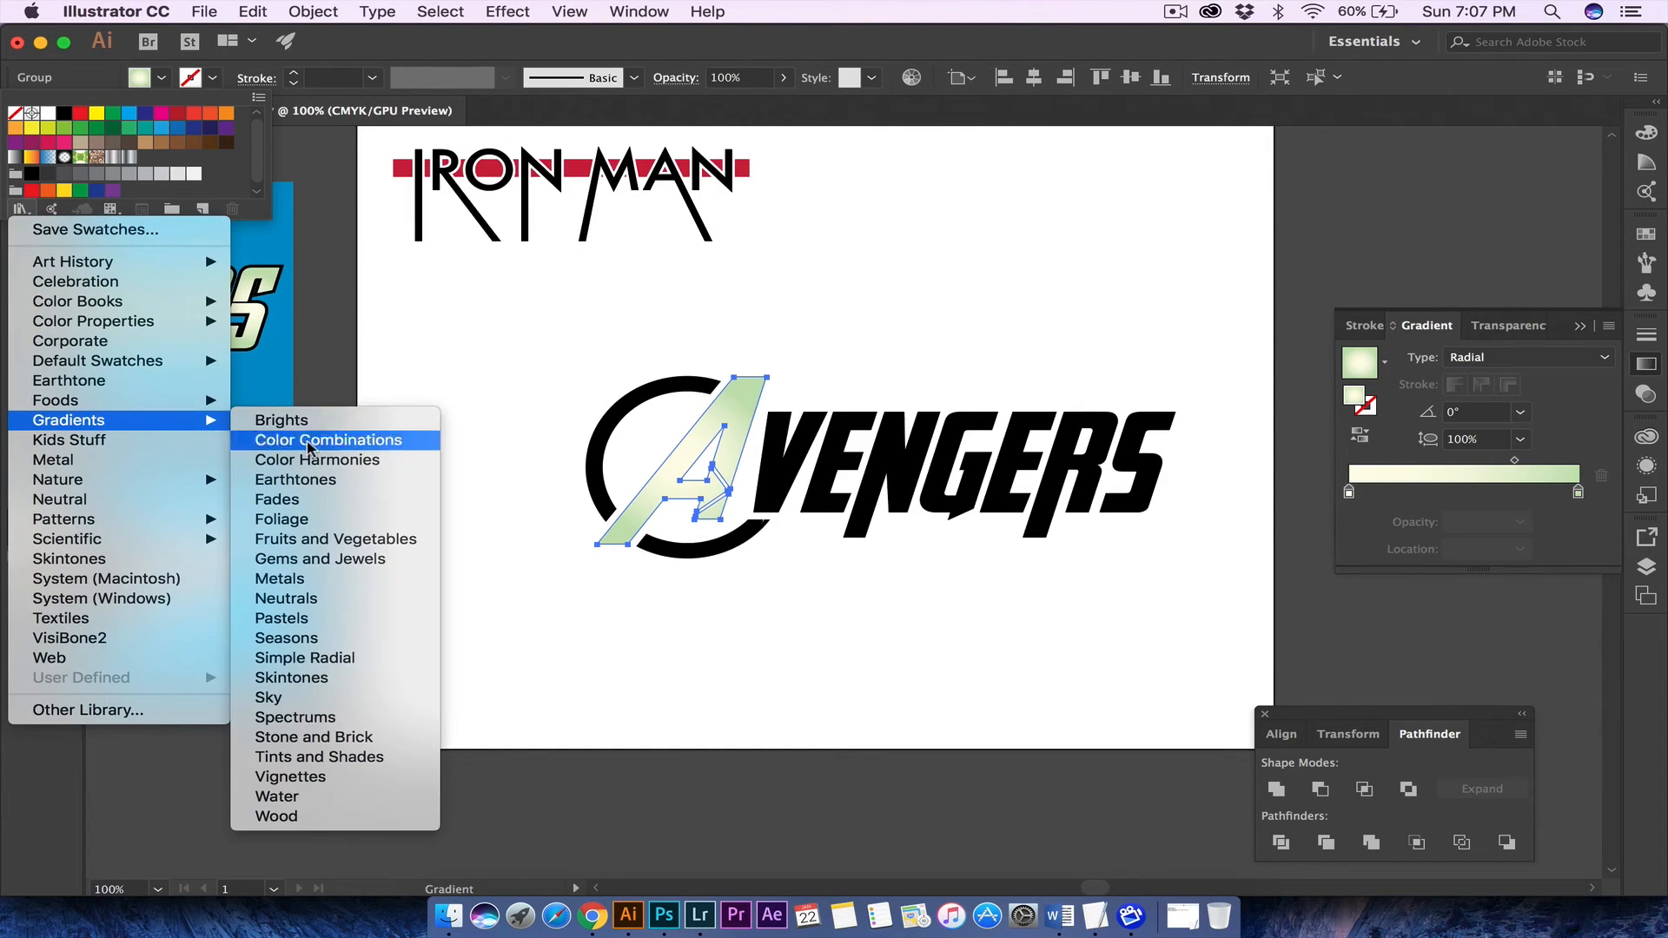
{"action": "left_click", "coordinate": [280, 578]}
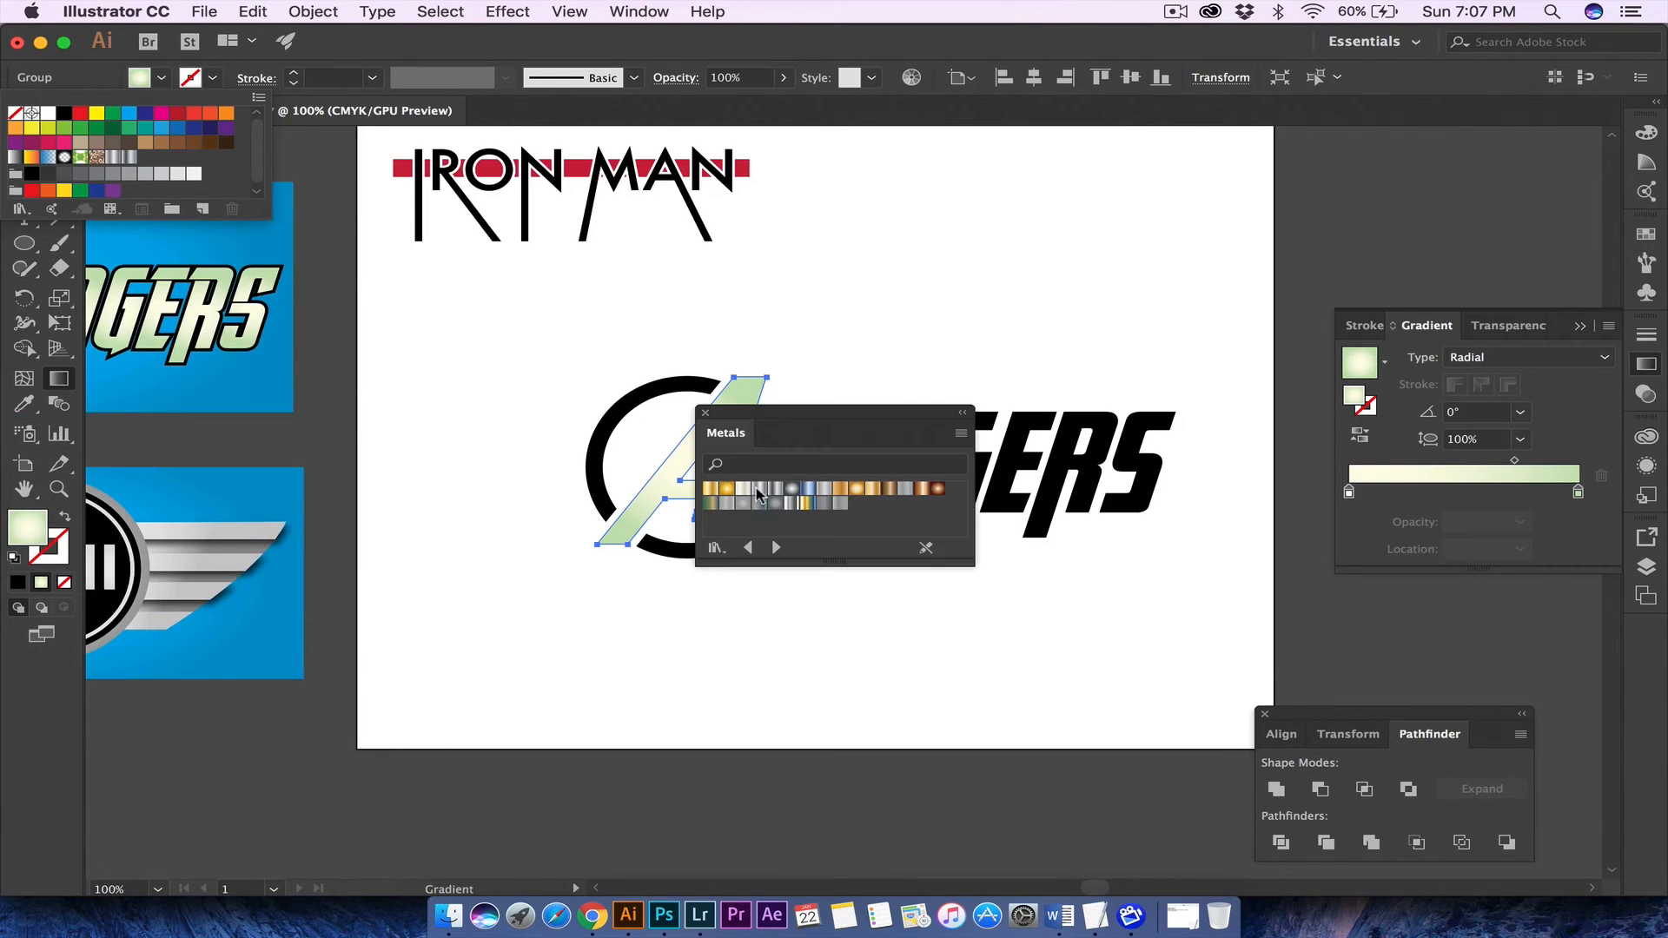
- Fill the A with the blue linear gradient from the Metals library, keeping the library clear of the logo
{"action": "left_click", "coordinate": [808, 421]}
{"action": "left_click_drag", "start_coordinate": [864, 423], "coordinate": [974, 246]}
{"action": "left_click", "coordinate": [978, 306]}
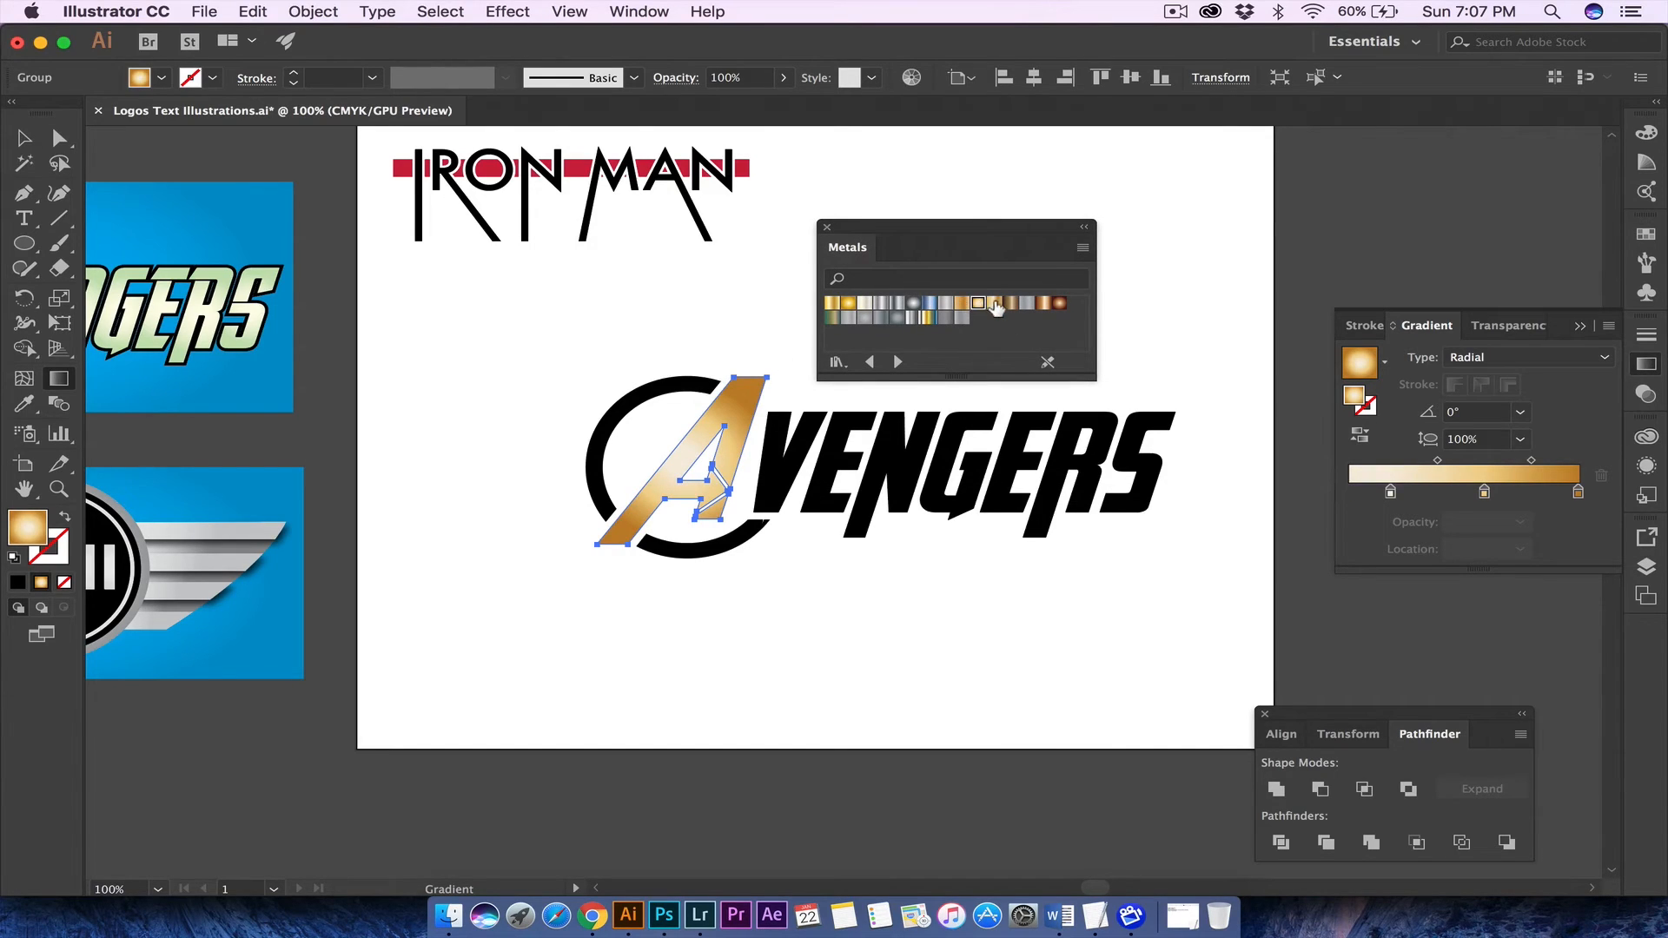
{"action": "left_click", "coordinate": [929, 304]}
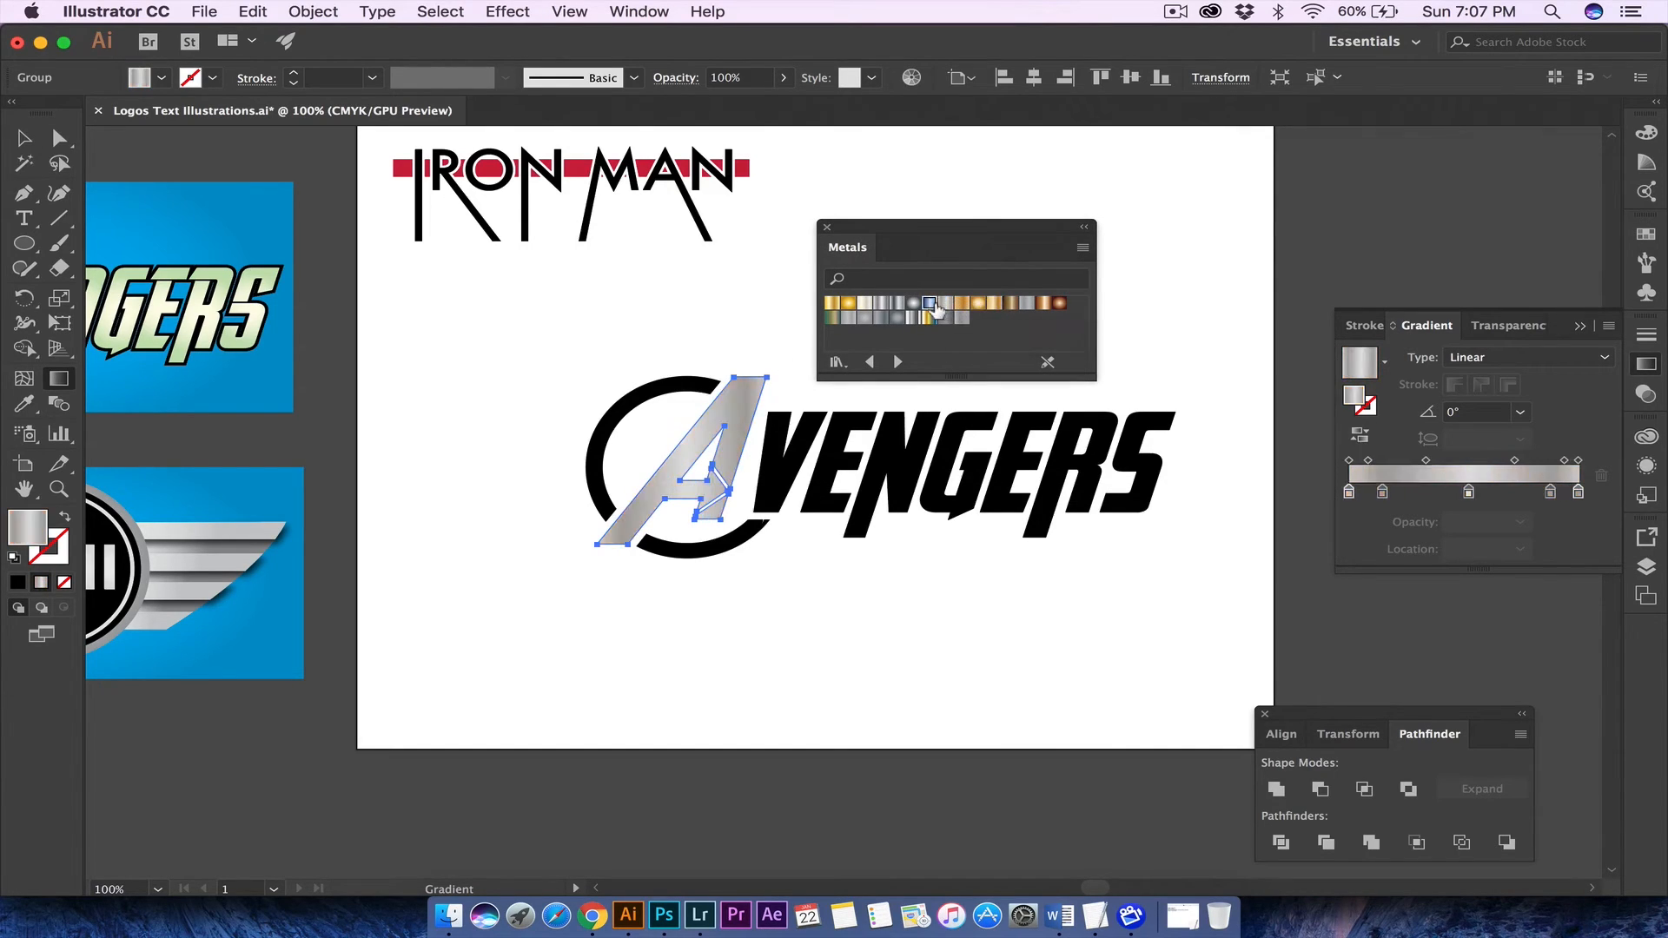
{"action": "left_click", "coordinate": [933, 305]}
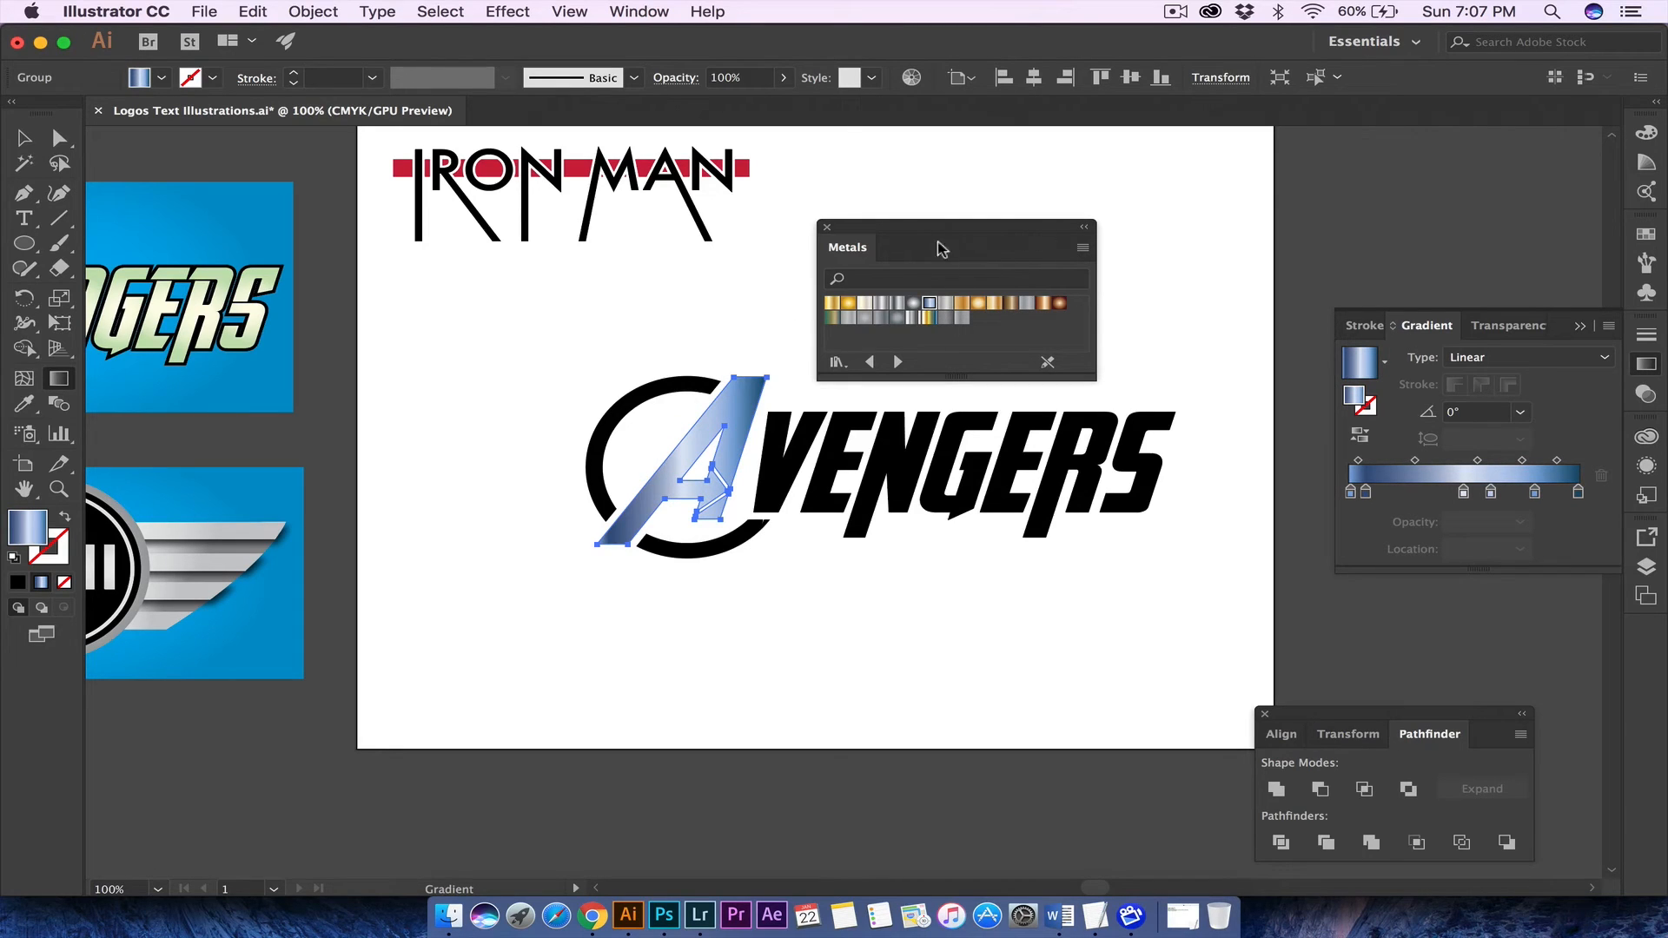
{"action": "left_click_drag", "start_coordinate": [931, 233], "coordinate": [1036, 212]}
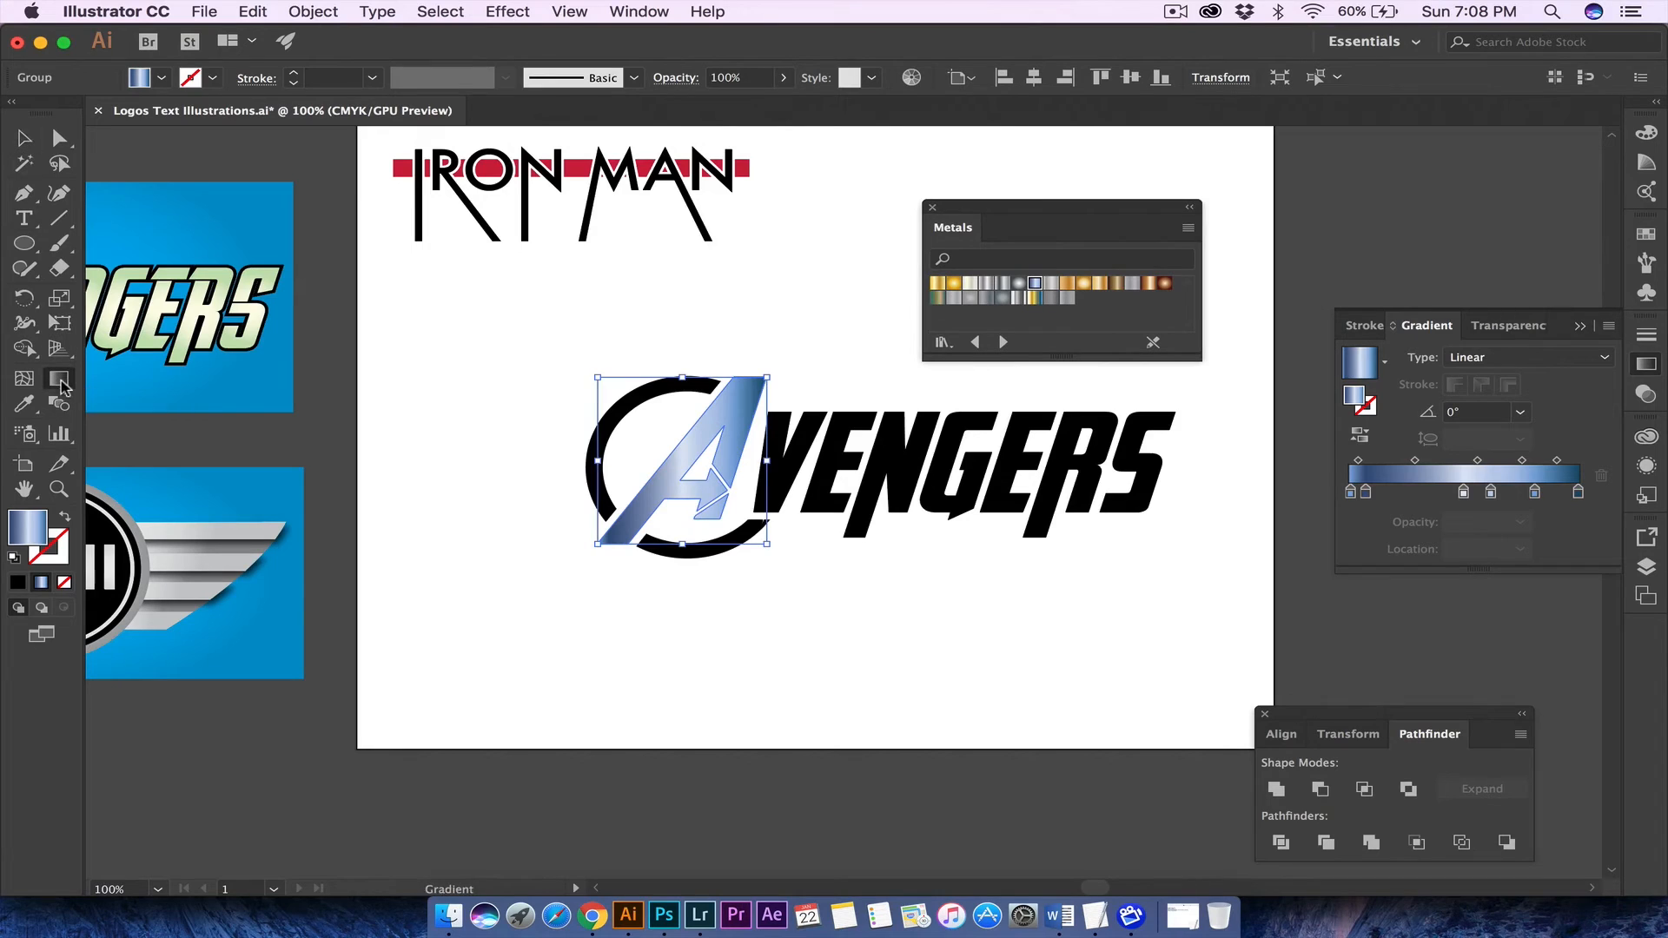
- Redirect the blue gradient across the A so it runs vertically upward at 90°, and deselect the letter
{"action": "left_click_drag", "start_coordinate": [643, 399], "coordinate": [795, 525]}
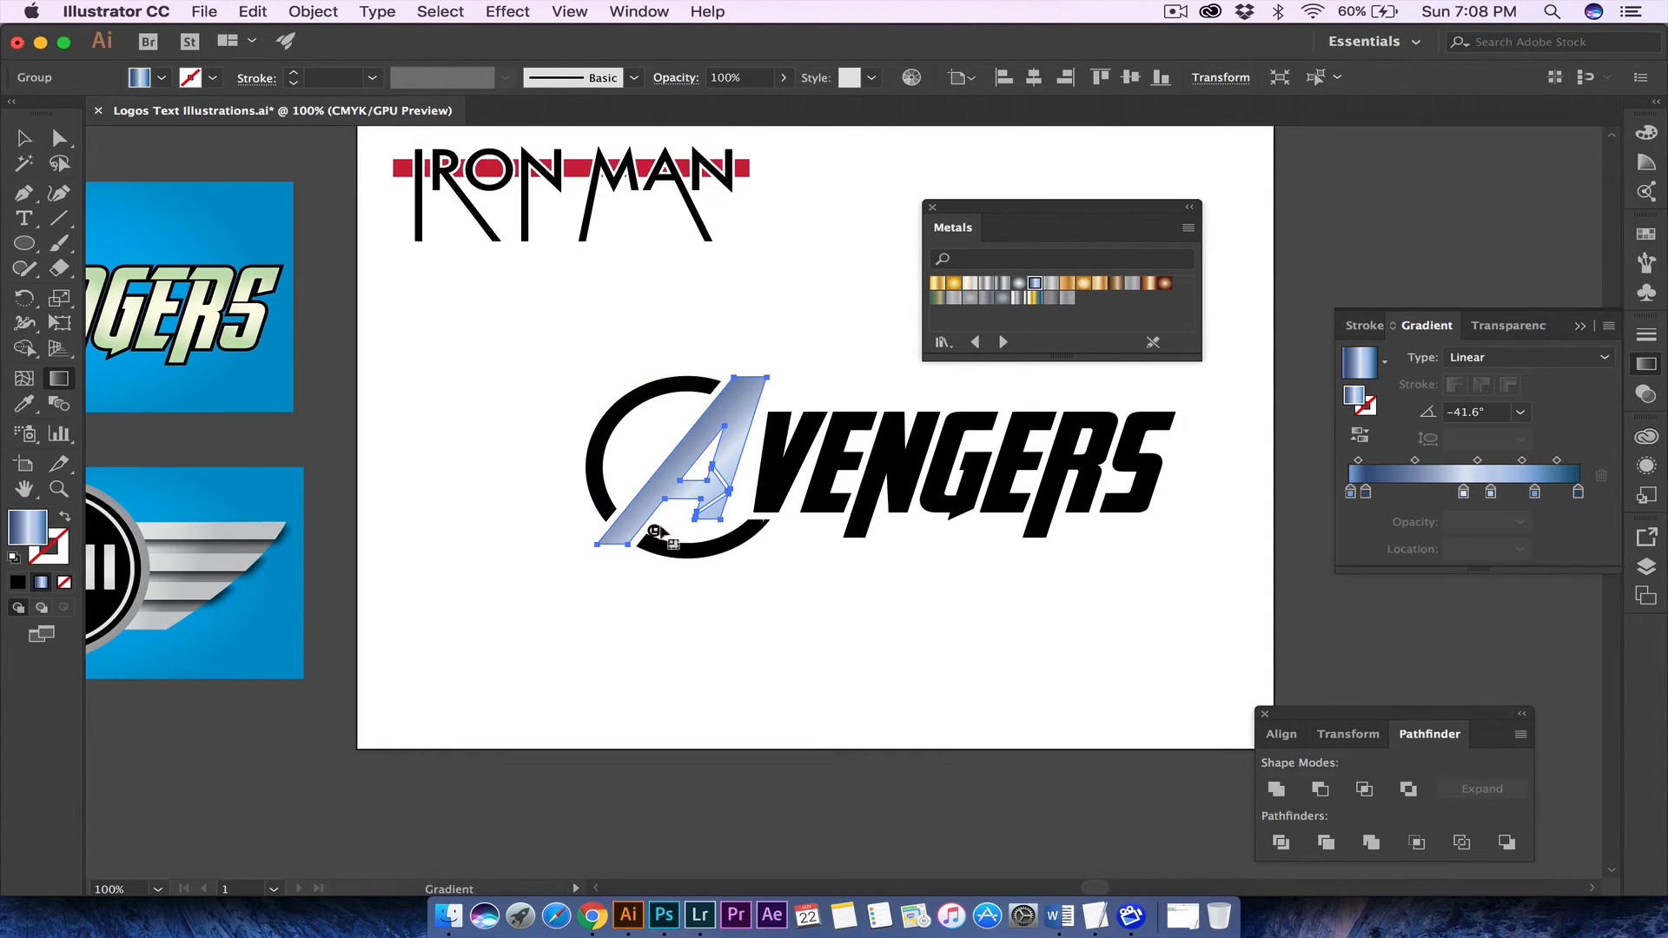
{"action": "left_click_drag", "start_coordinate": [667, 538], "coordinate": [813, 308]}
{"action": "left_click_drag", "start_coordinate": [667, 537], "coordinate": [773, 306]}
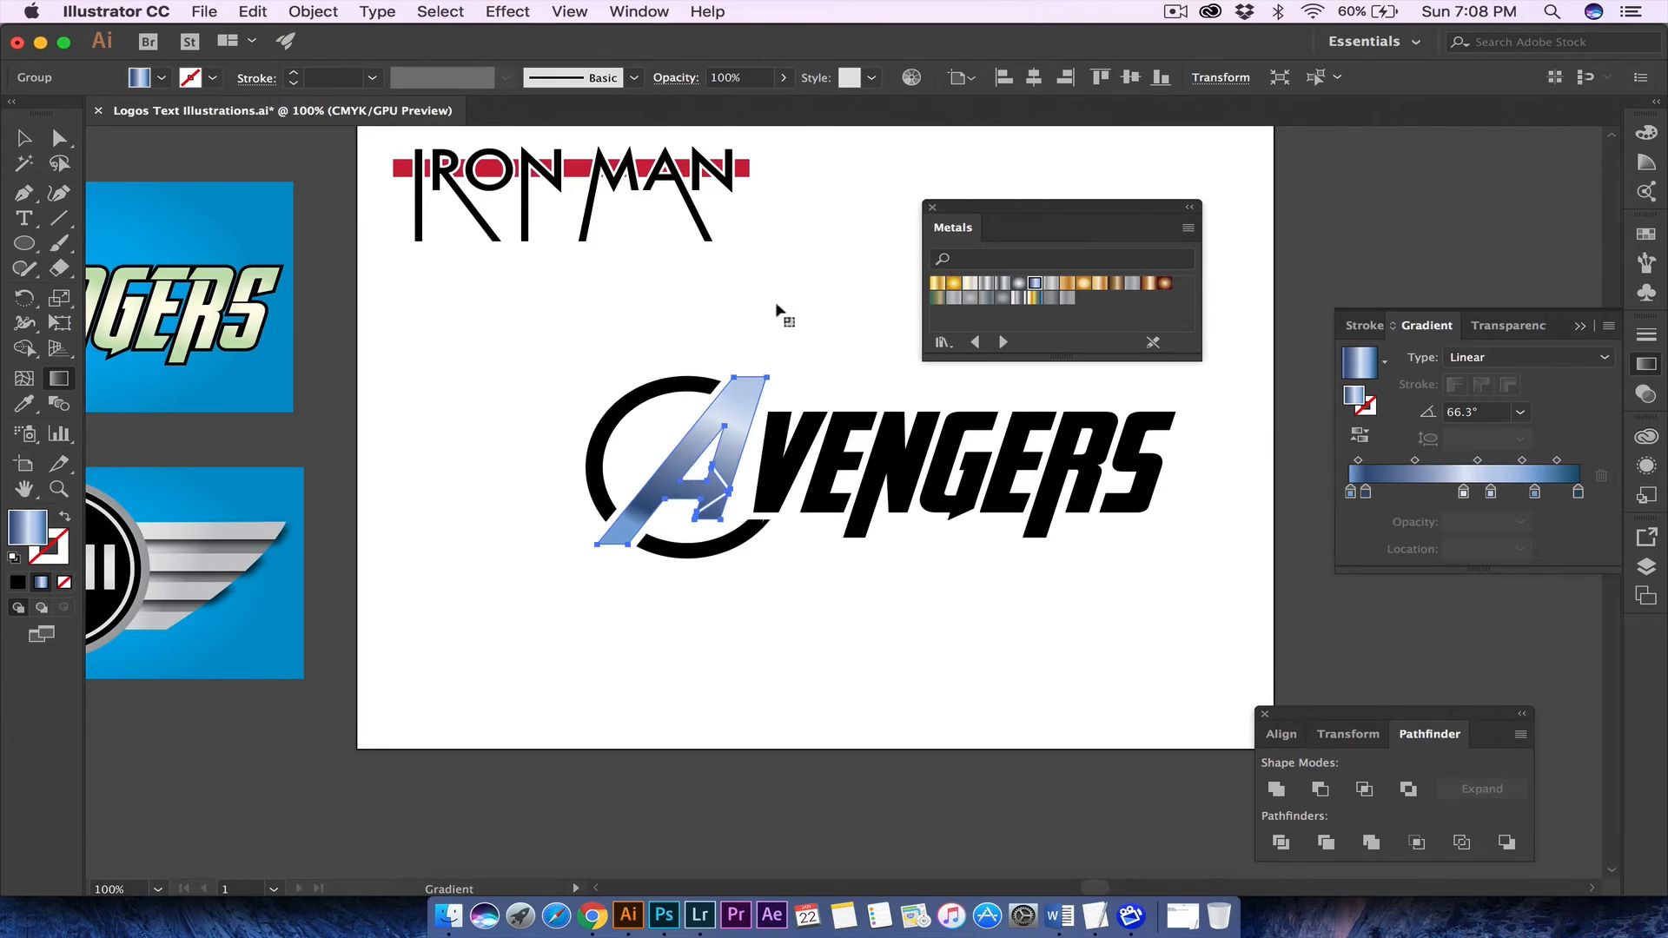
{"action": "left_click_drag", "start_coordinate": [704, 538], "coordinate": [727, 327]}
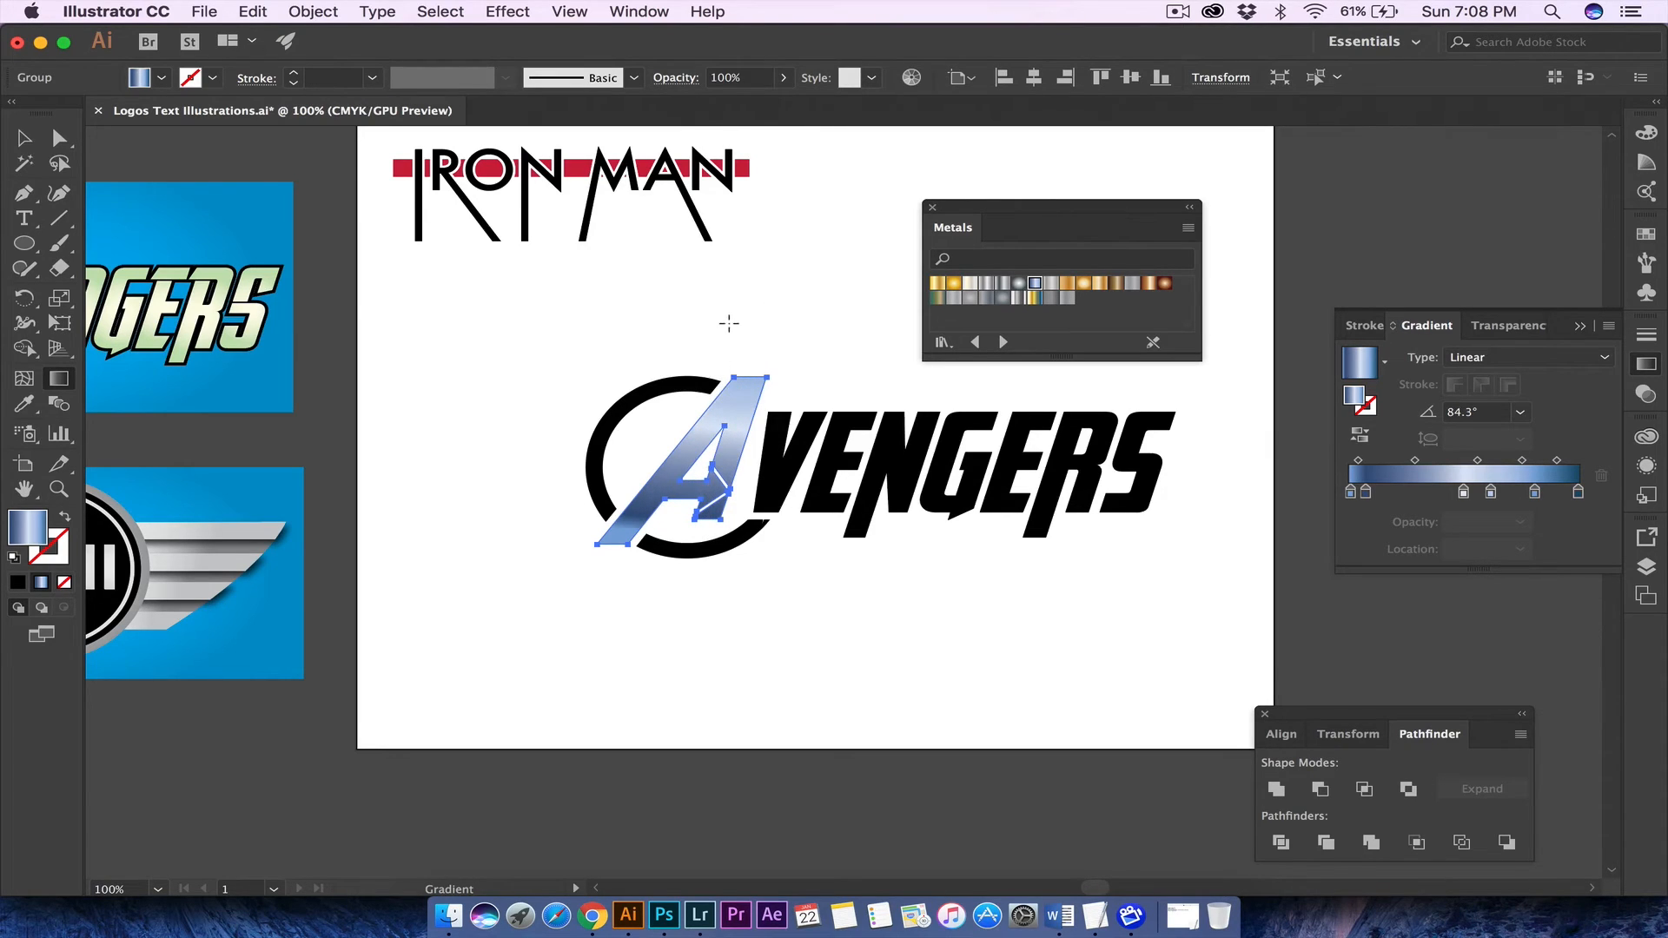
{"action": "left_click_drag", "start_coordinate": [705, 569], "coordinate": [706, 321]}
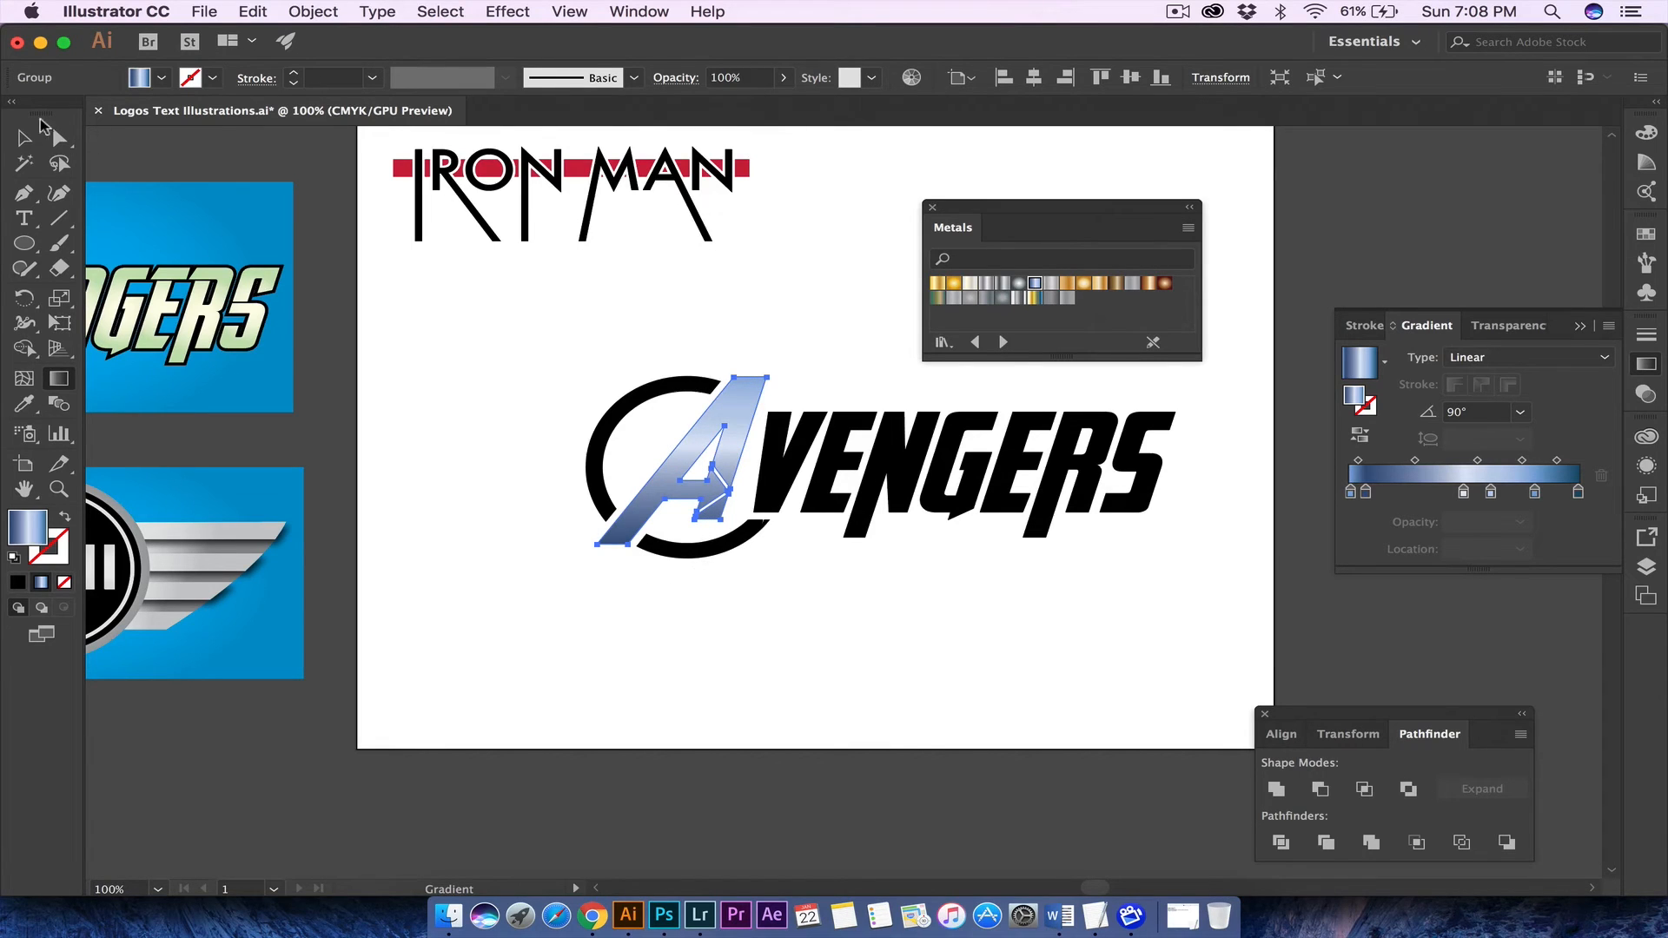
{"action": "left_click", "coordinate": [39, 128]}
{"action": "left_click", "coordinate": [556, 299]}
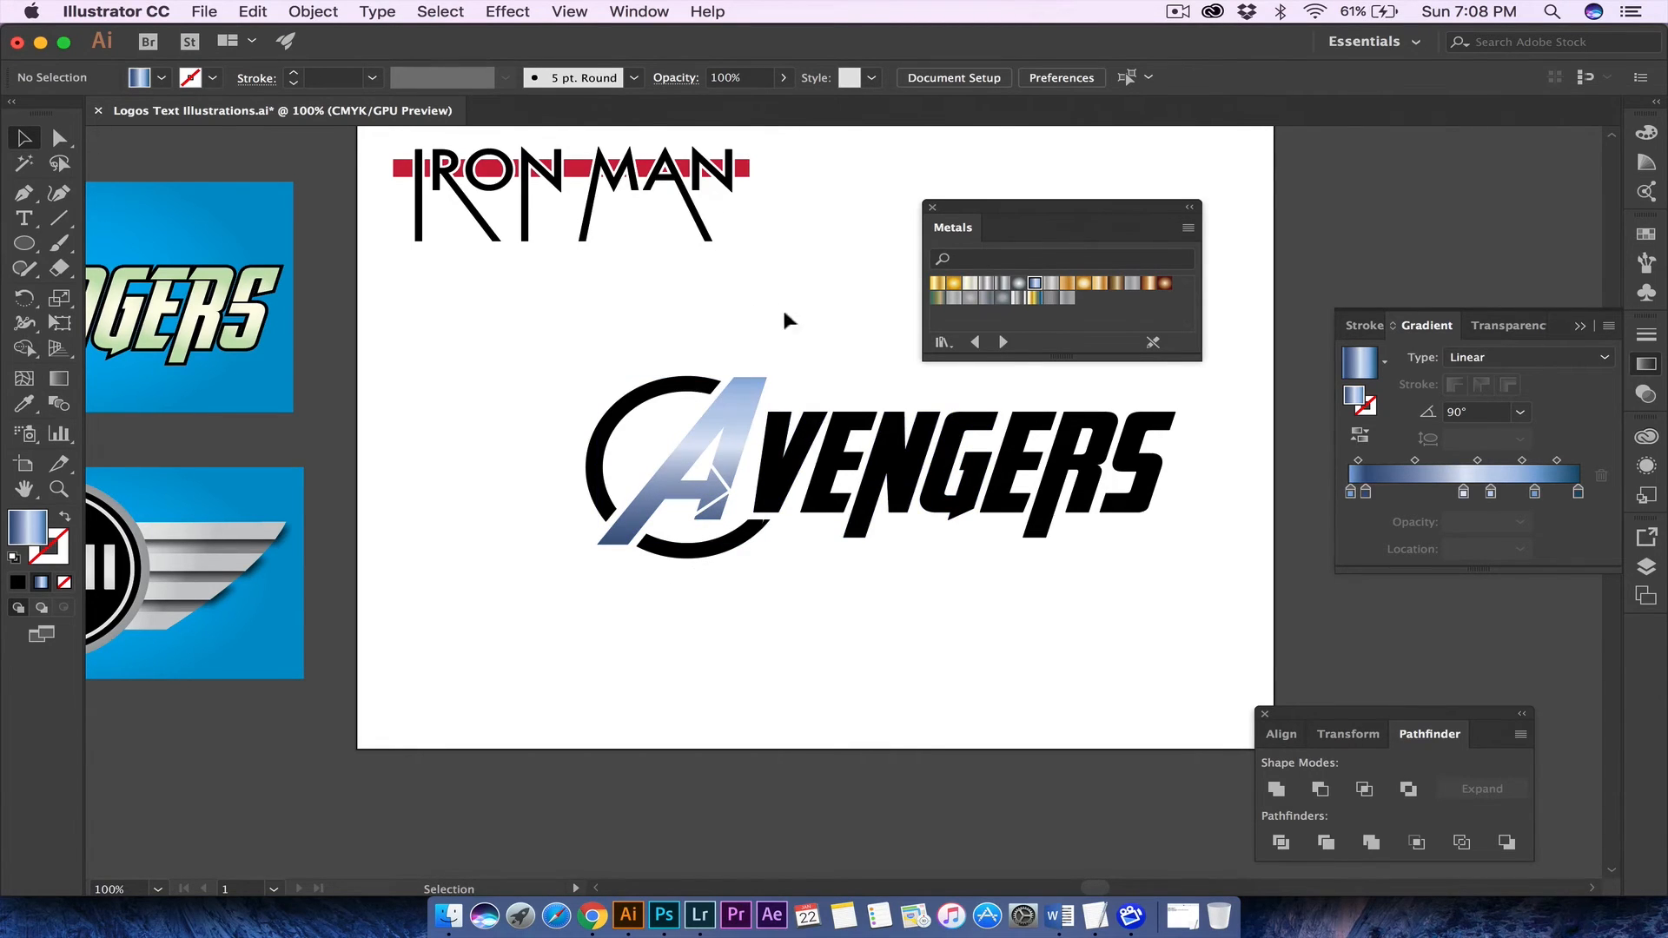
- Try silver swatches from the Metals library on the VENGERS lettering and settle on the gold linear gradient
{"action": "scroll", "coordinate": [656, 351], "scroll_direction": "down", "scroll_amount": 1}
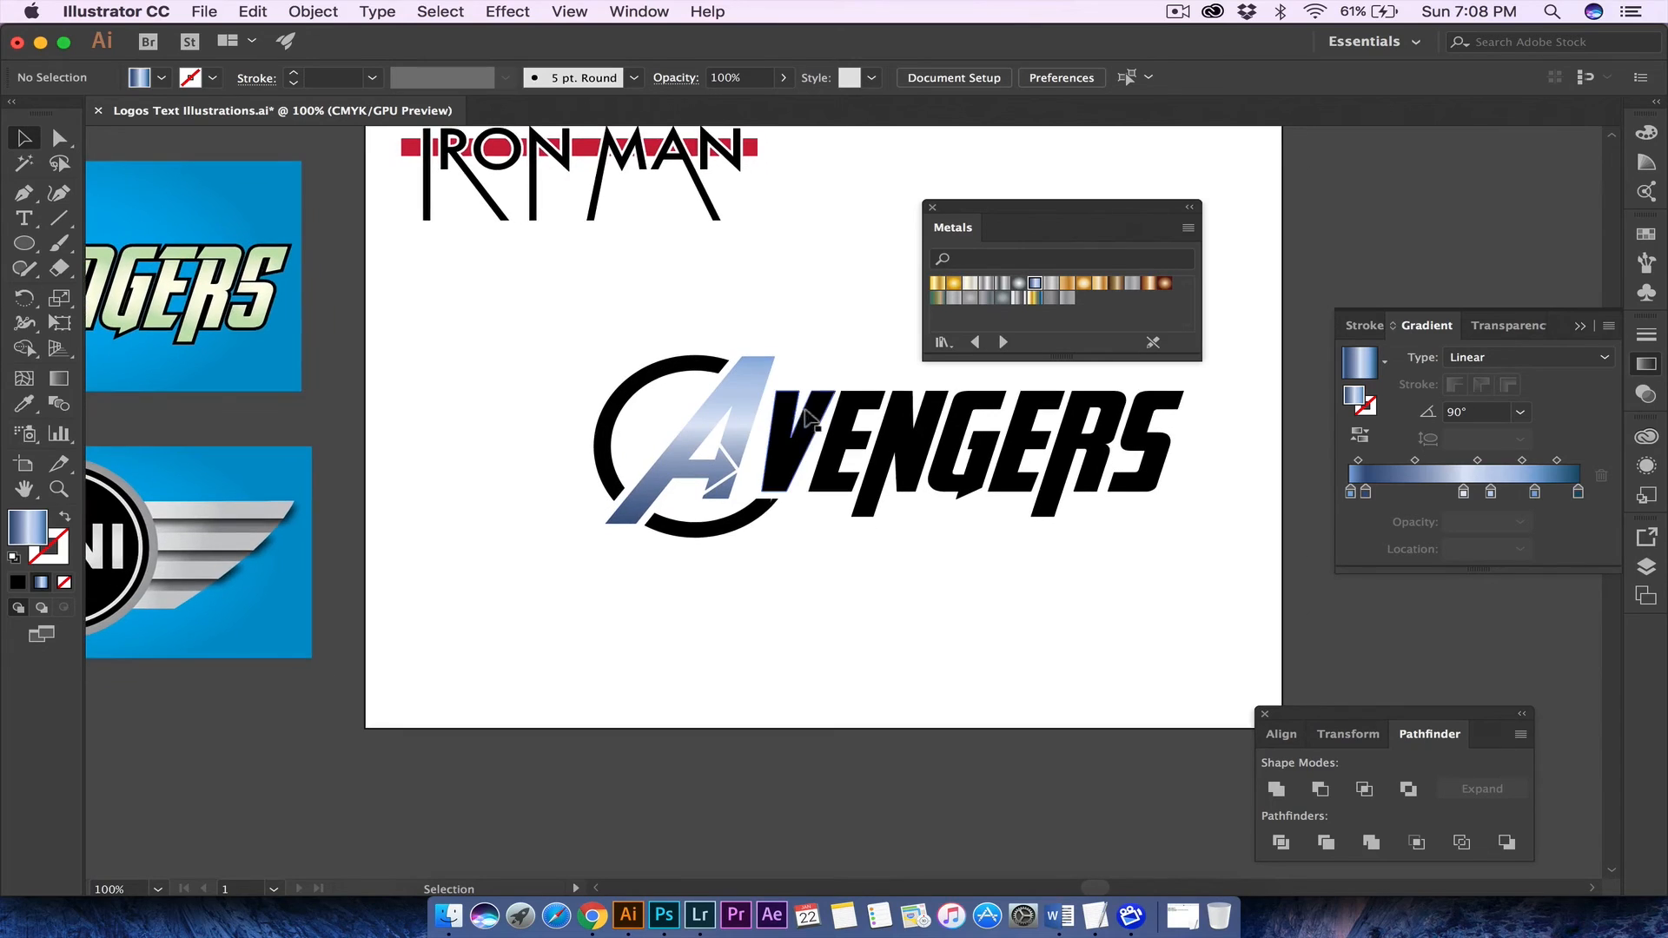
{"action": "left_click", "coordinate": [808, 430]}
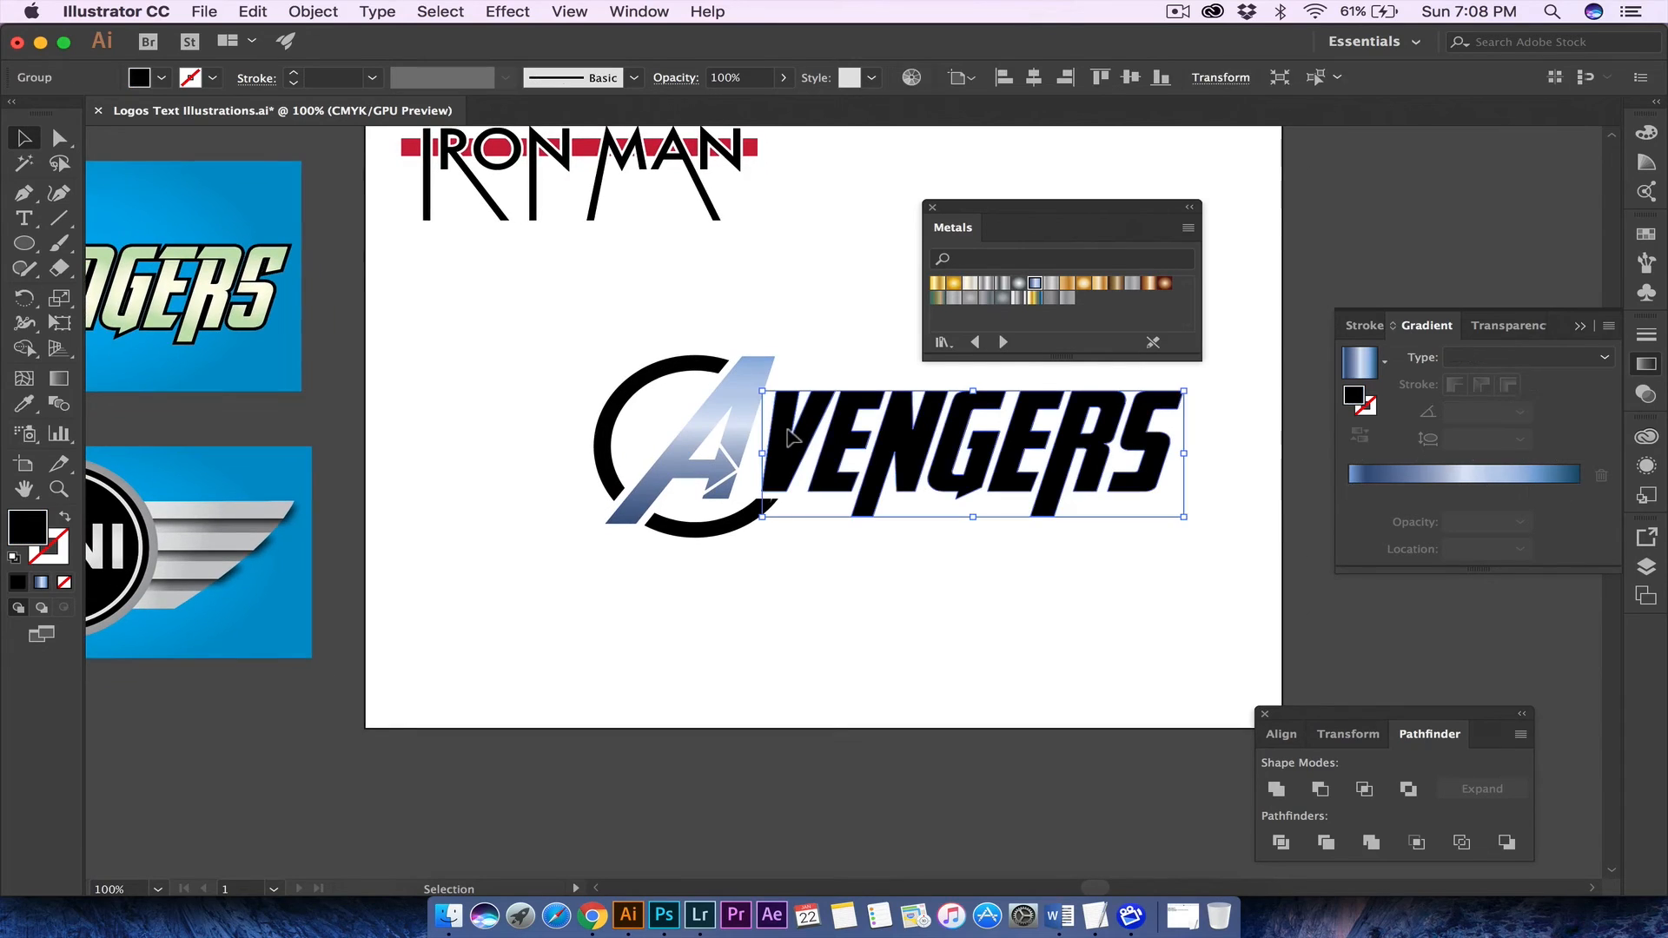
{"action": "left_click", "coordinate": [1003, 285]}
{"action": "left_click", "coordinate": [986, 284]}
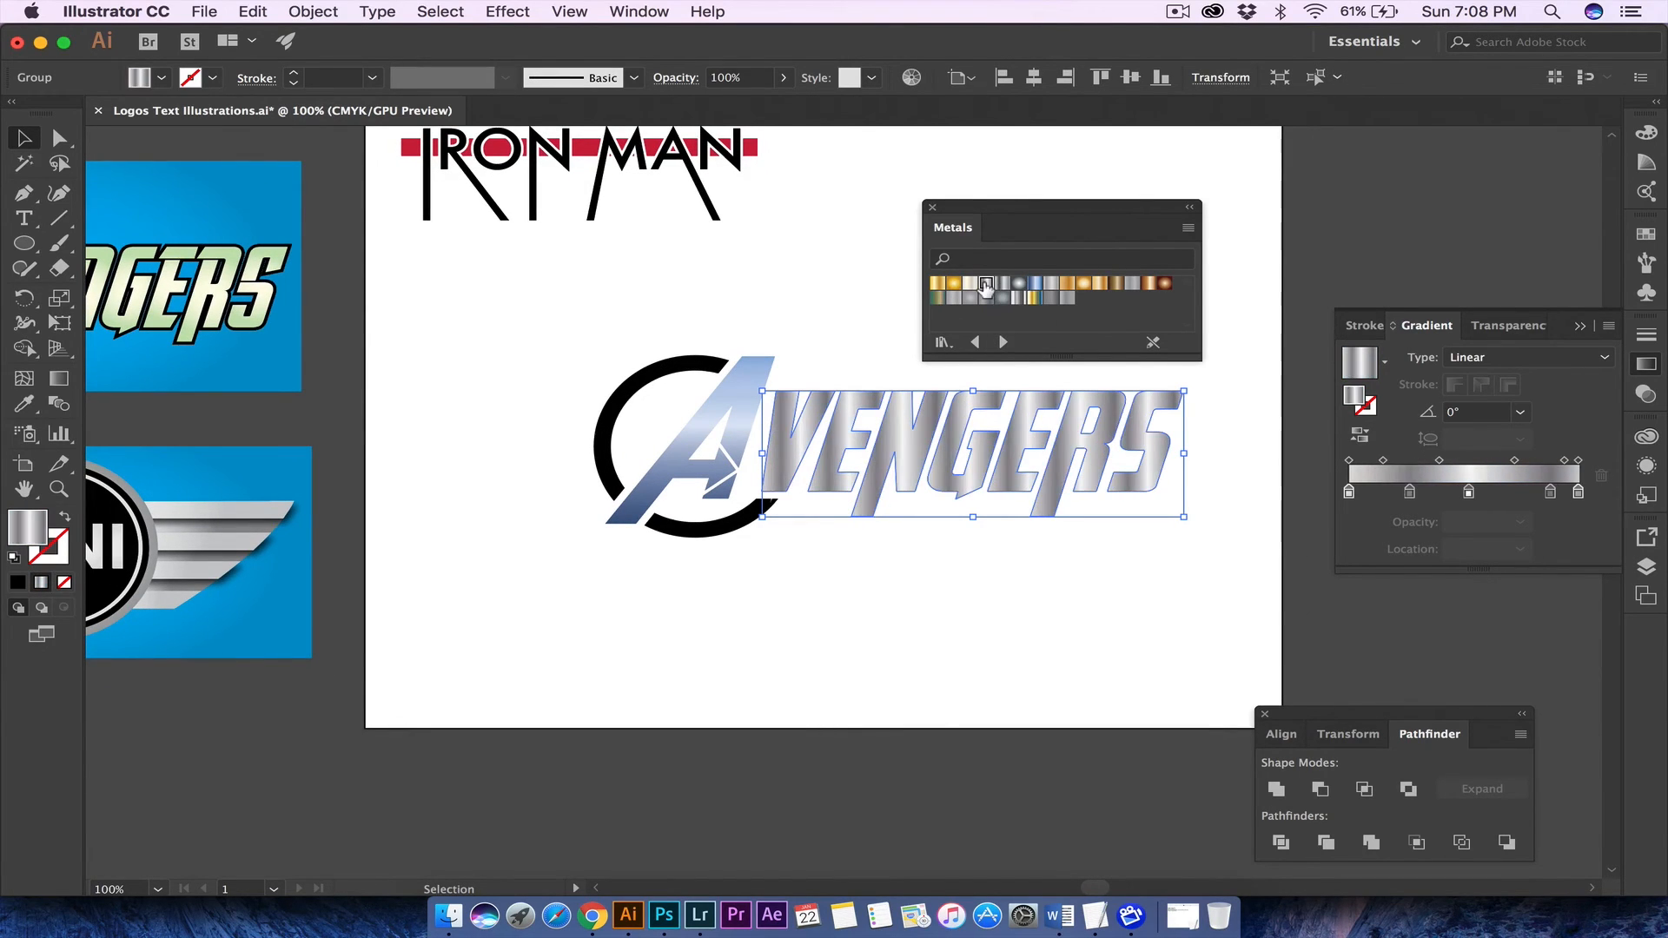
{"action": "left_click", "coordinate": [970, 284]}
{"action": "left_click", "coordinate": [937, 284]}
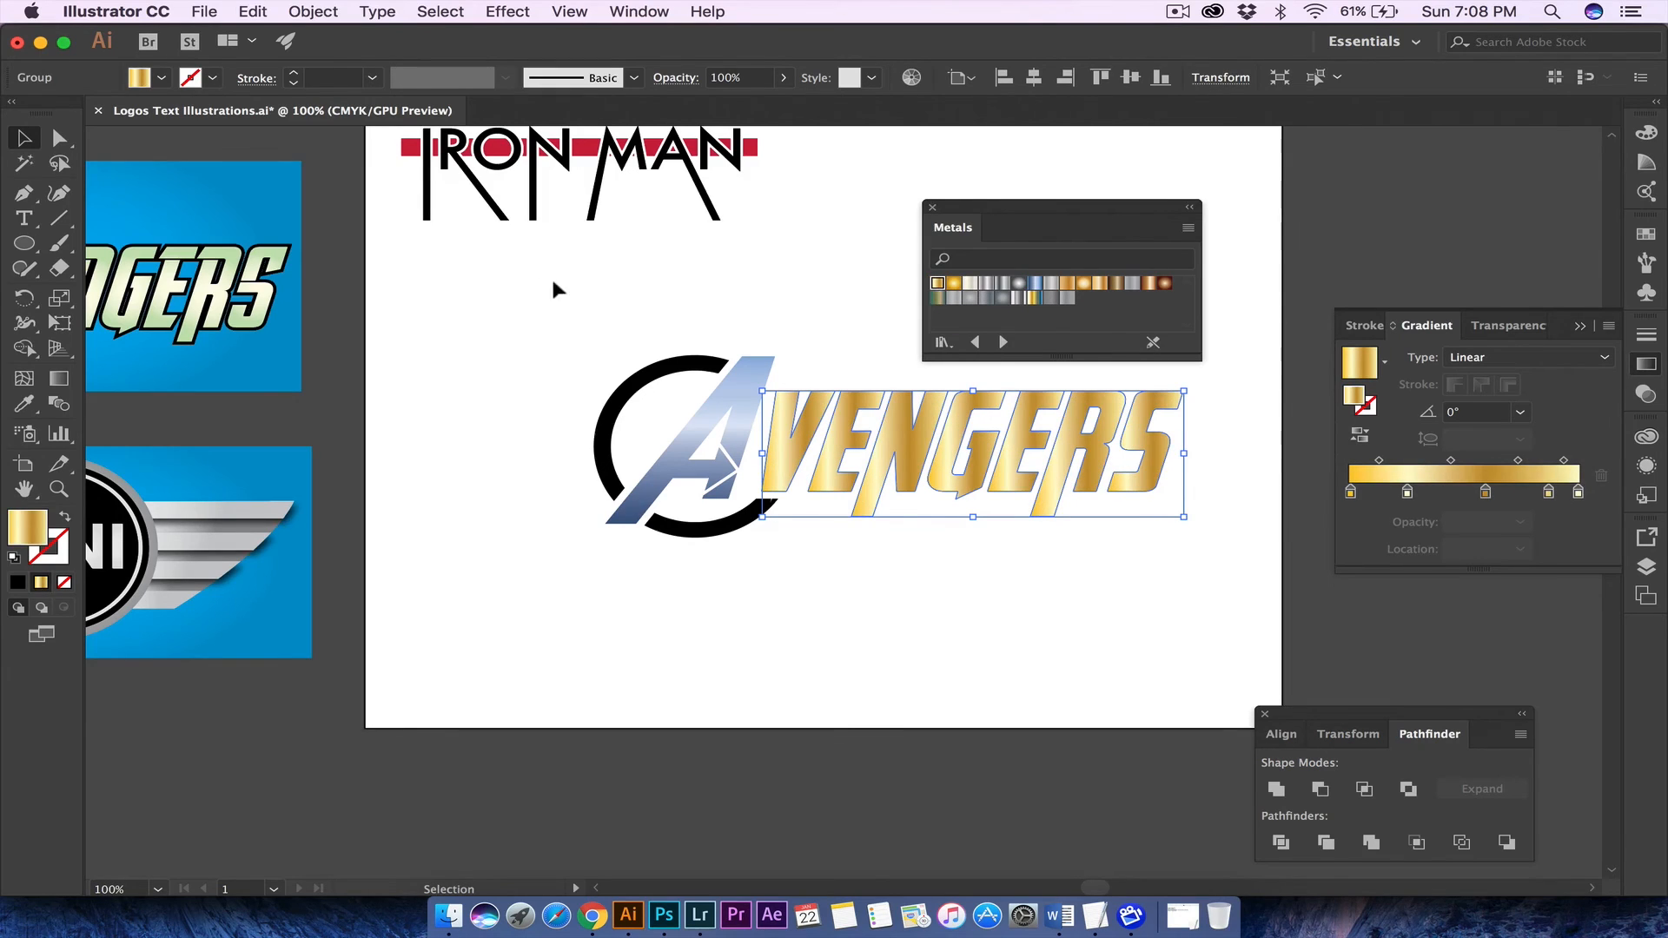
- Redirect the gold gradient across the VENGERS lettering so it runs vertically upward at 90°, and deselect the lettering
{"action": "left_click", "coordinate": [58, 378]}
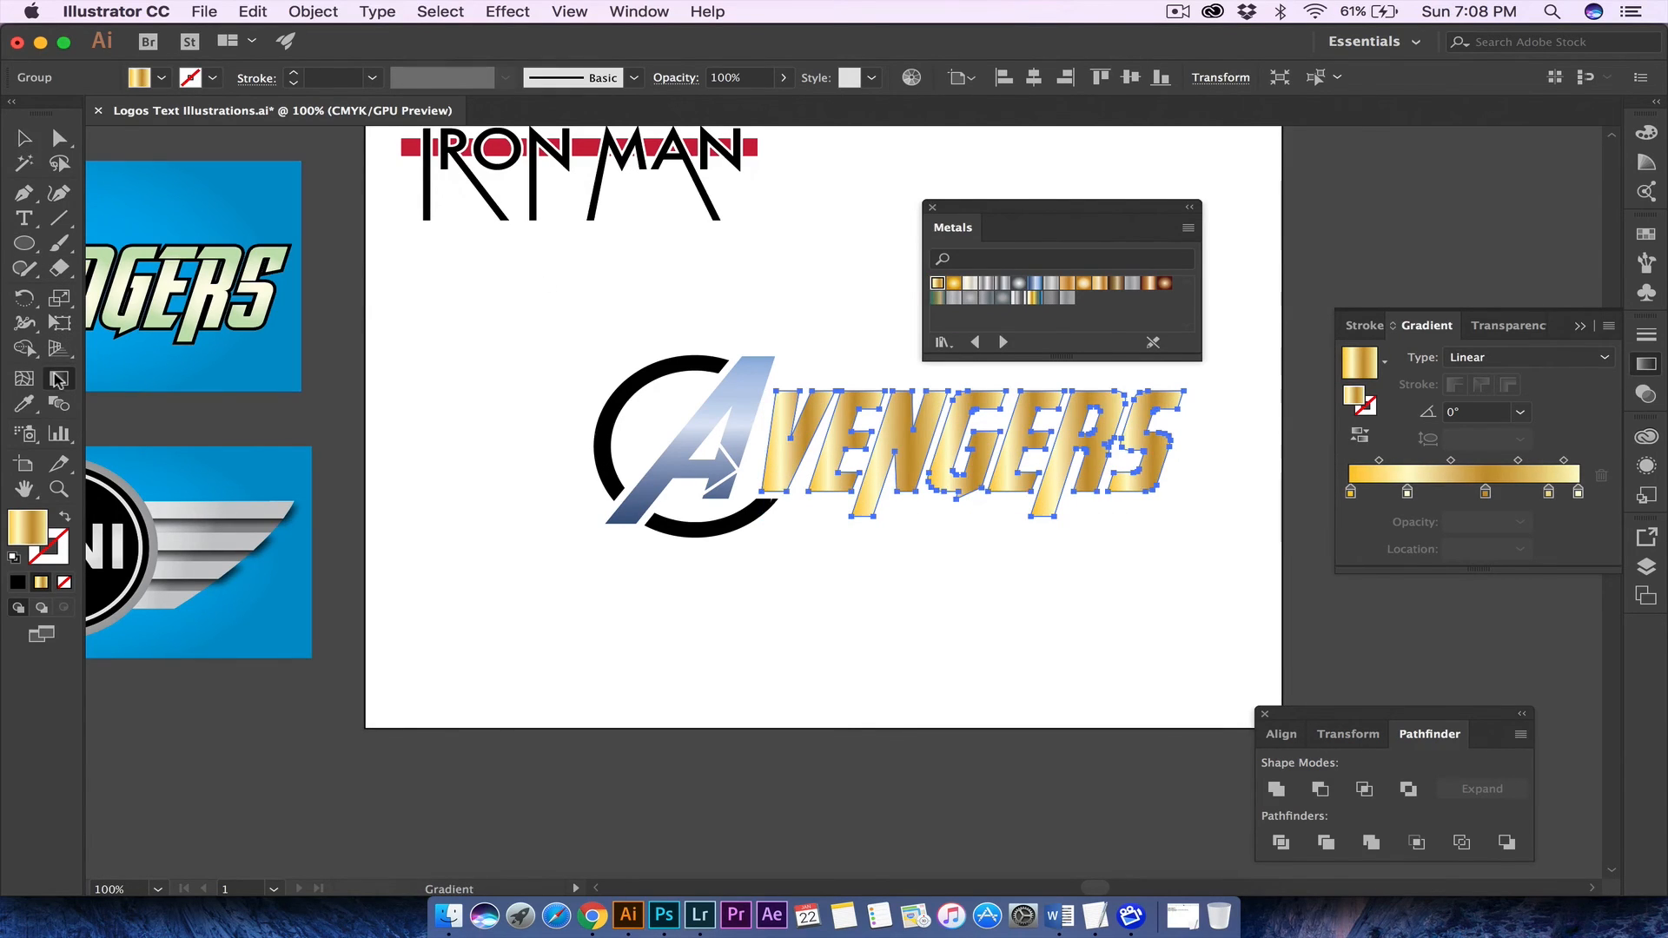
{"action": "left_click_drag", "start_coordinate": [934, 503], "coordinate": [936, 369]}
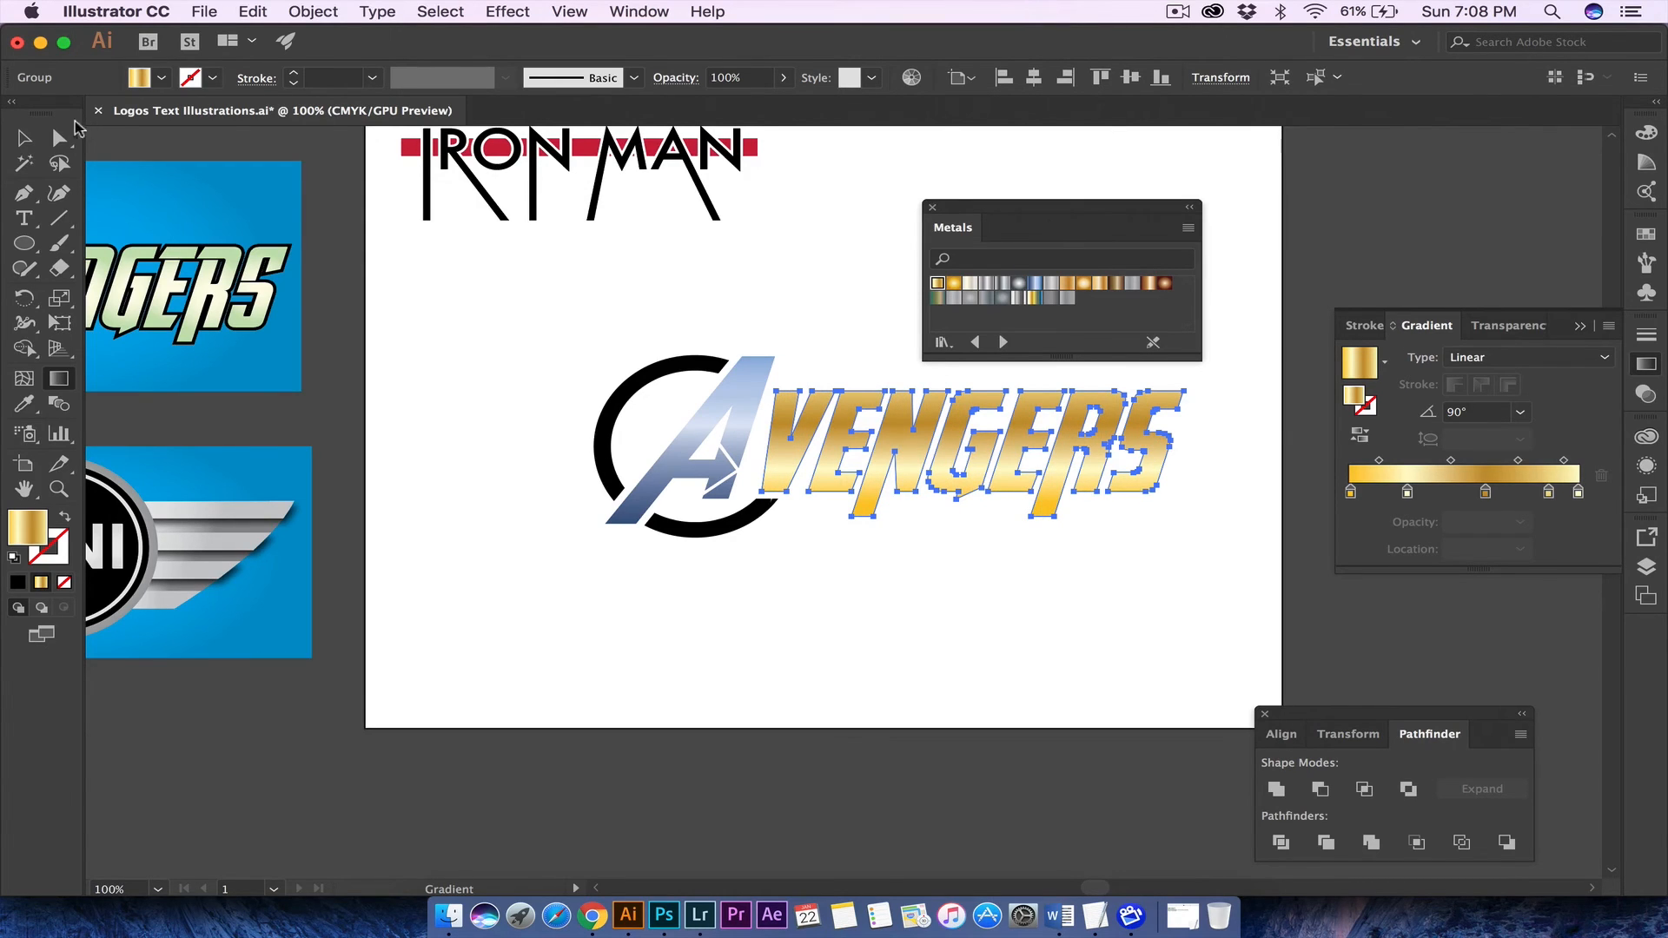
{"action": "left_click", "coordinate": [24, 137]}
{"action": "left_click", "coordinate": [507, 295]}
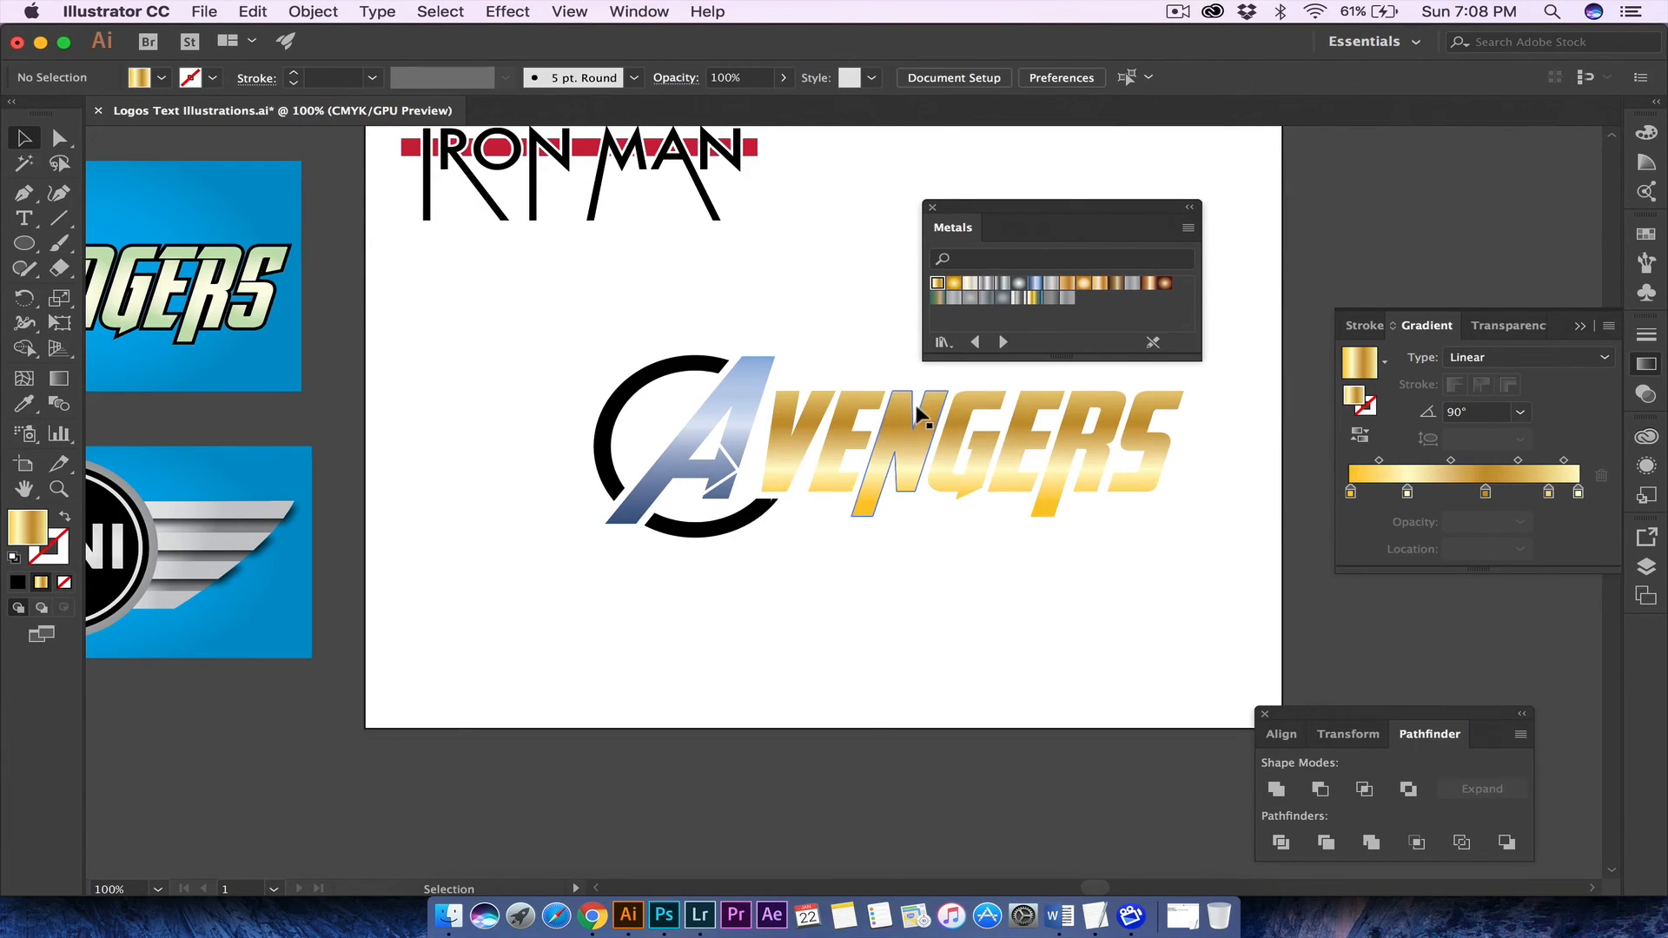
- Fill both ring pieces with the copper linear gradient from the Metals library and run it diagonally downward across the ring at about -51.6°
{"action": "left_click", "coordinate": [702, 367]}
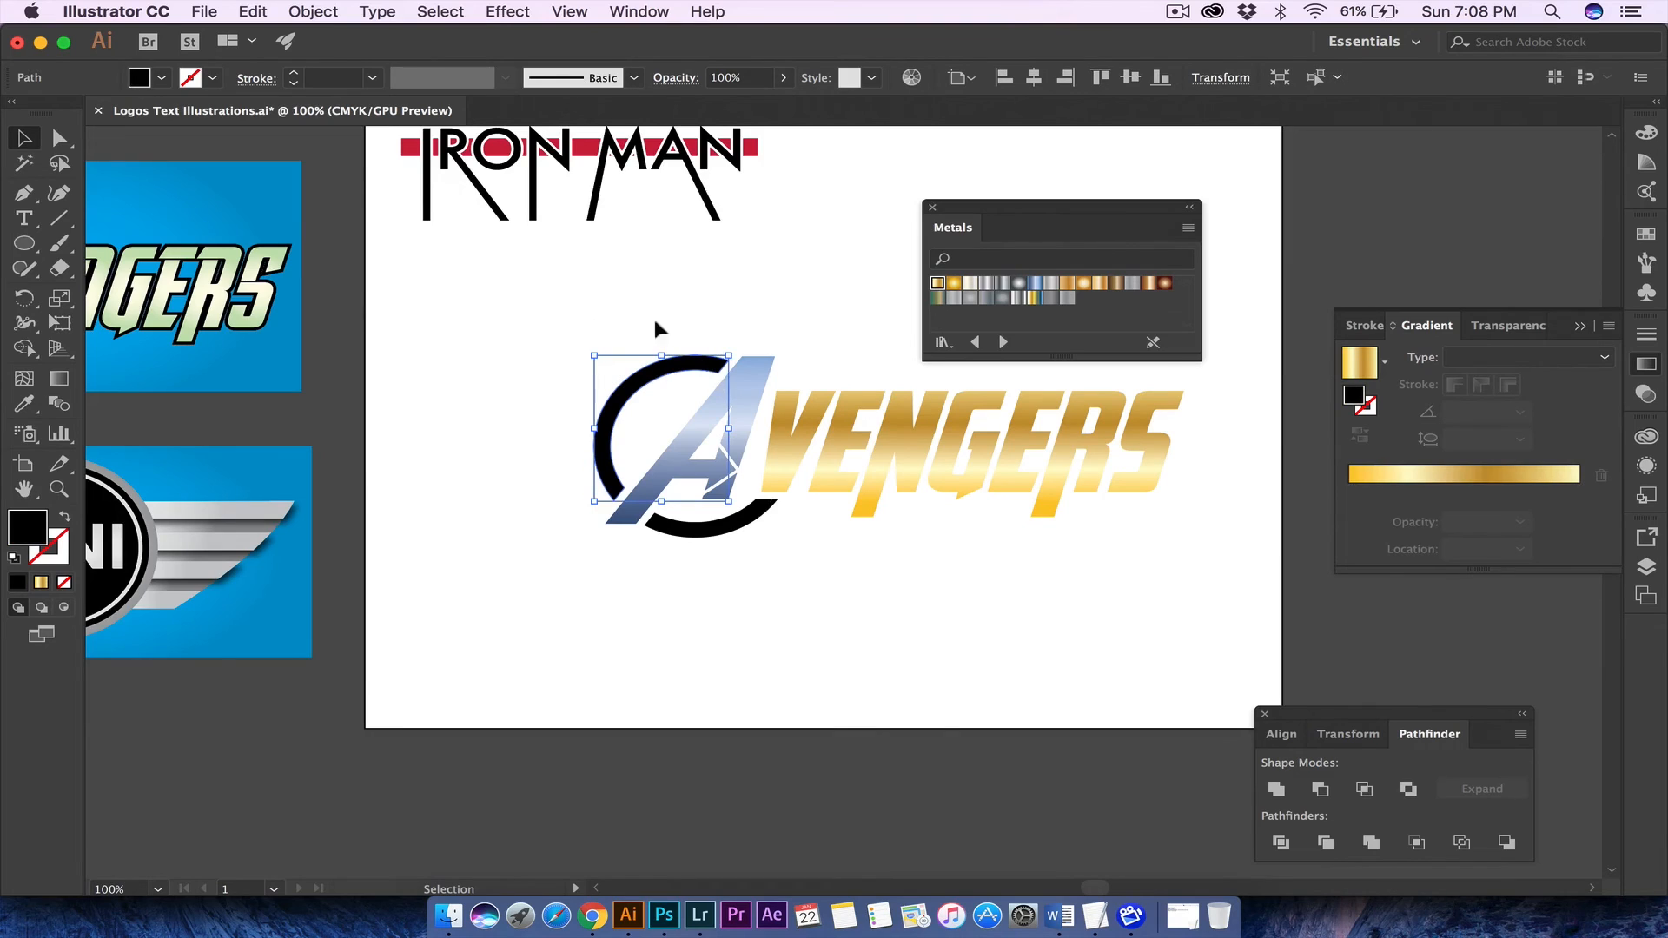
{"action": "left_click", "coordinate": [700, 539], "text": "shift"}
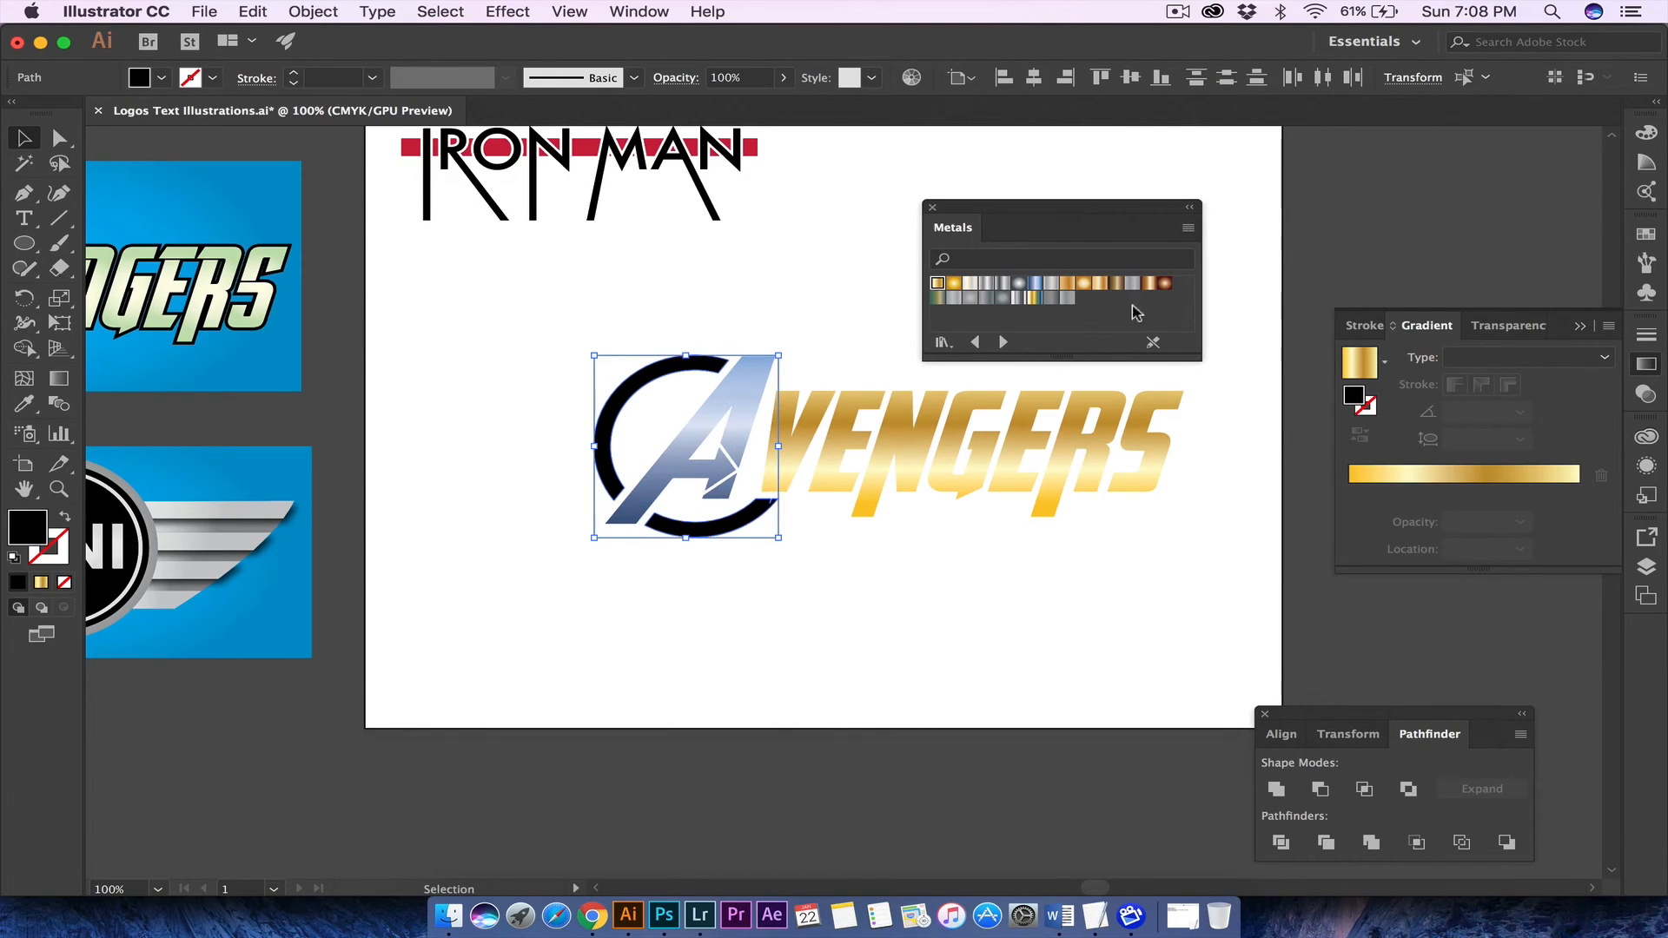
{"action": "left_click", "coordinate": [1148, 284]}
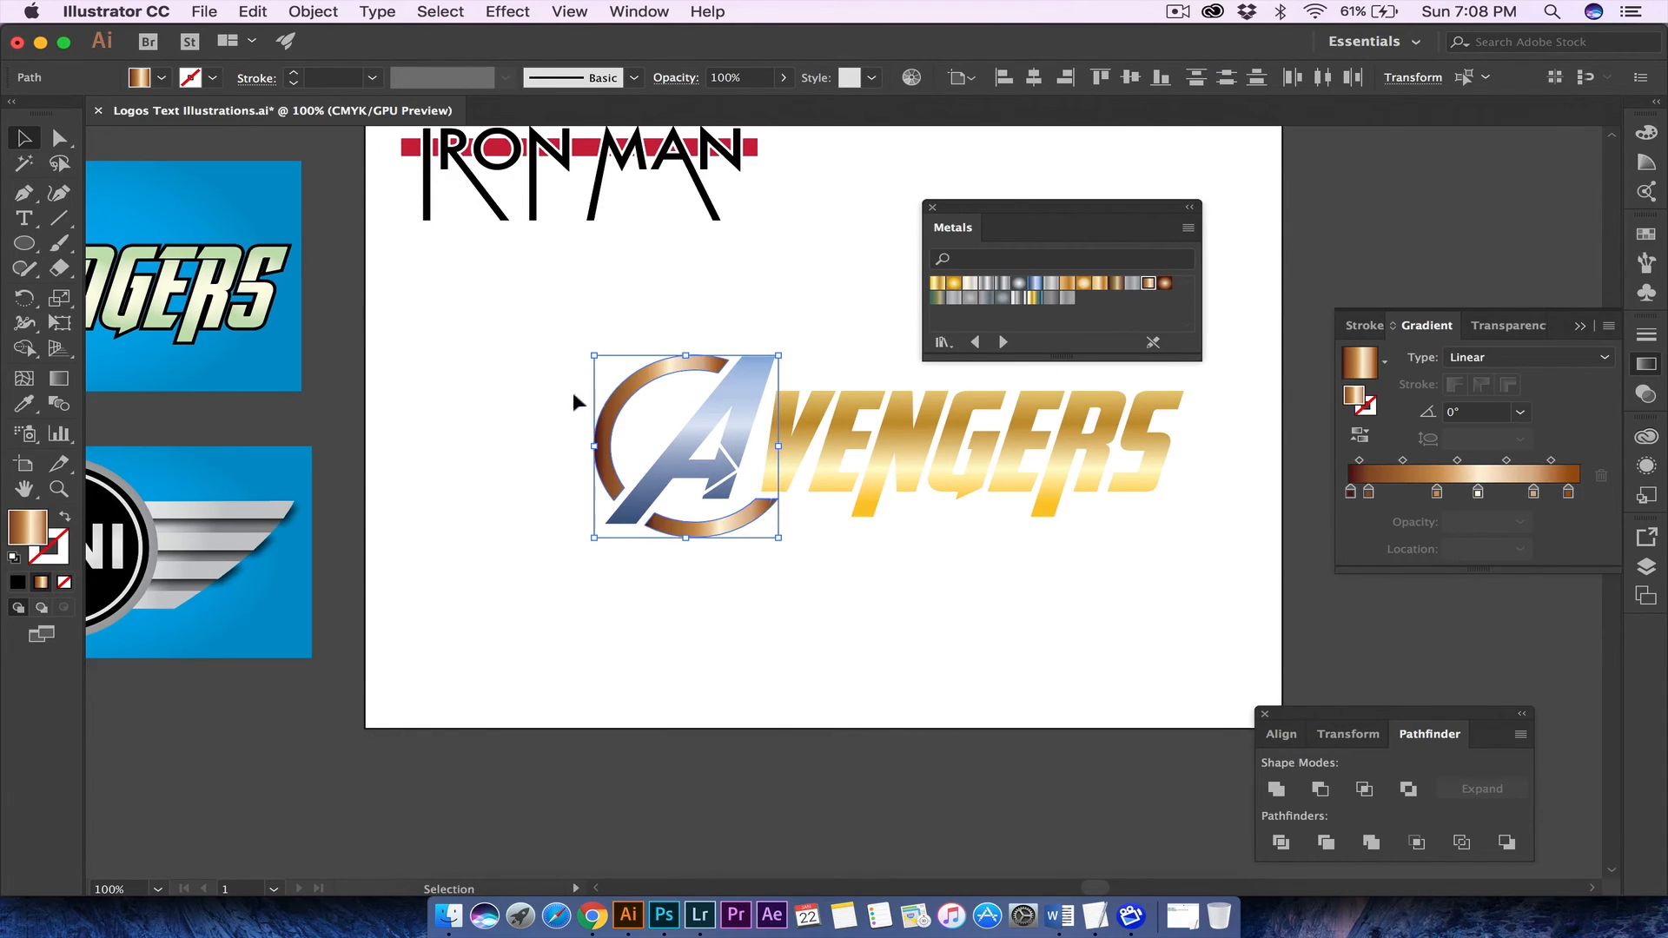
{"action": "left_click", "coordinate": [58, 380]}
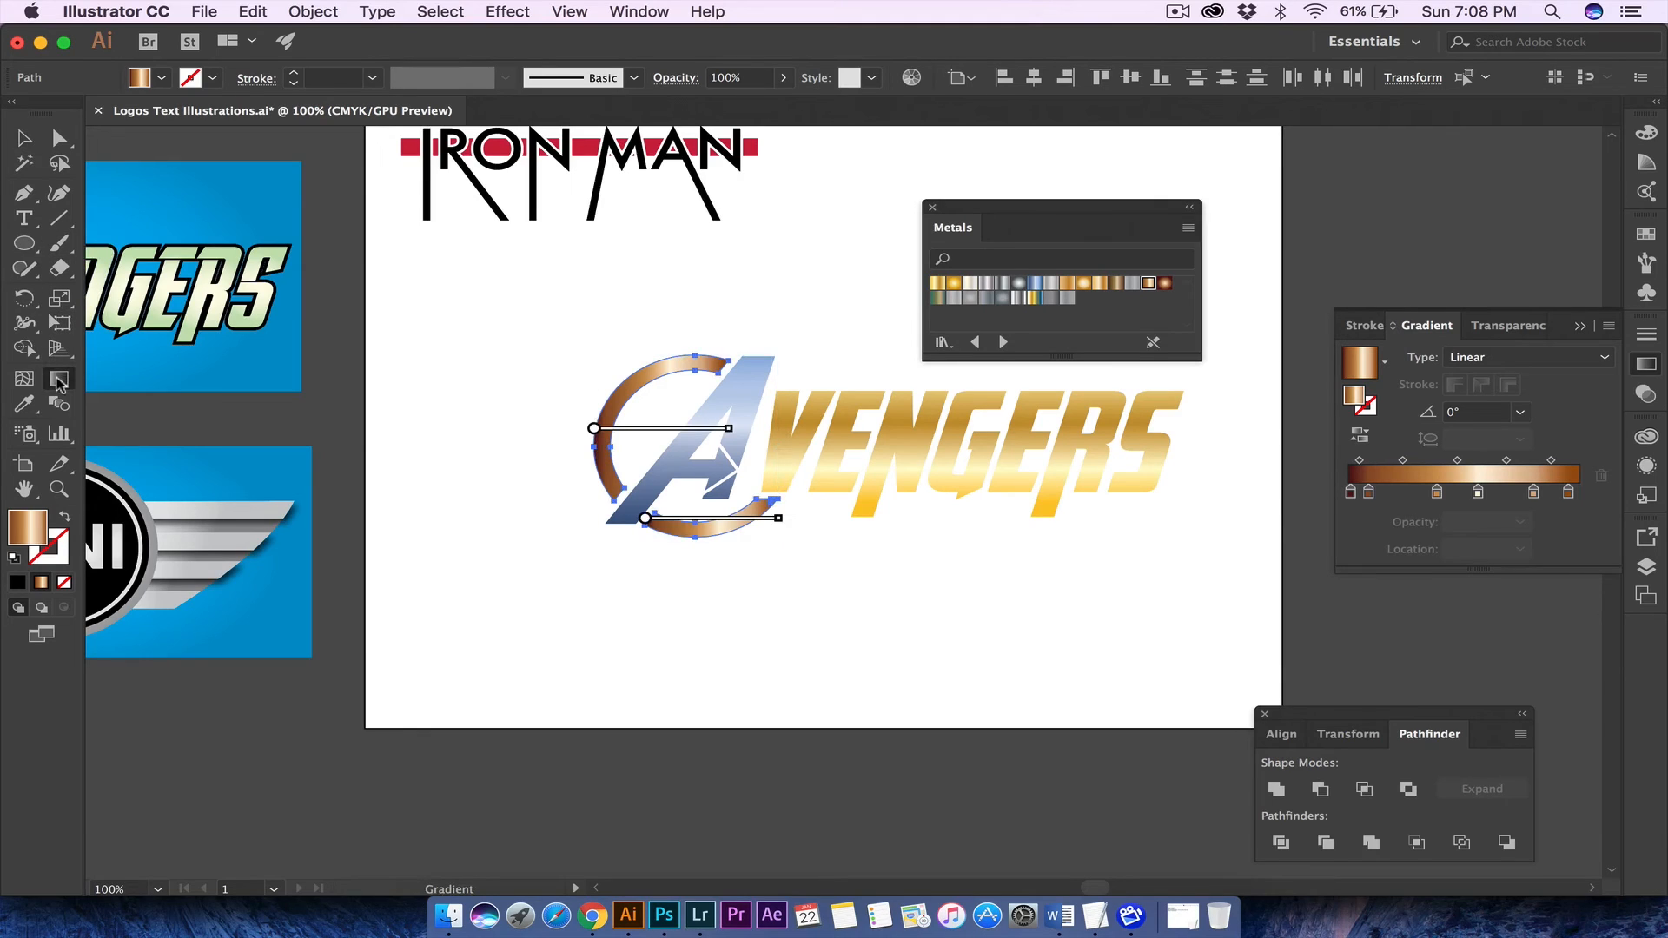
{"action": "left_click_drag", "start_coordinate": [603, 368], "coordinate": [779, 566]}
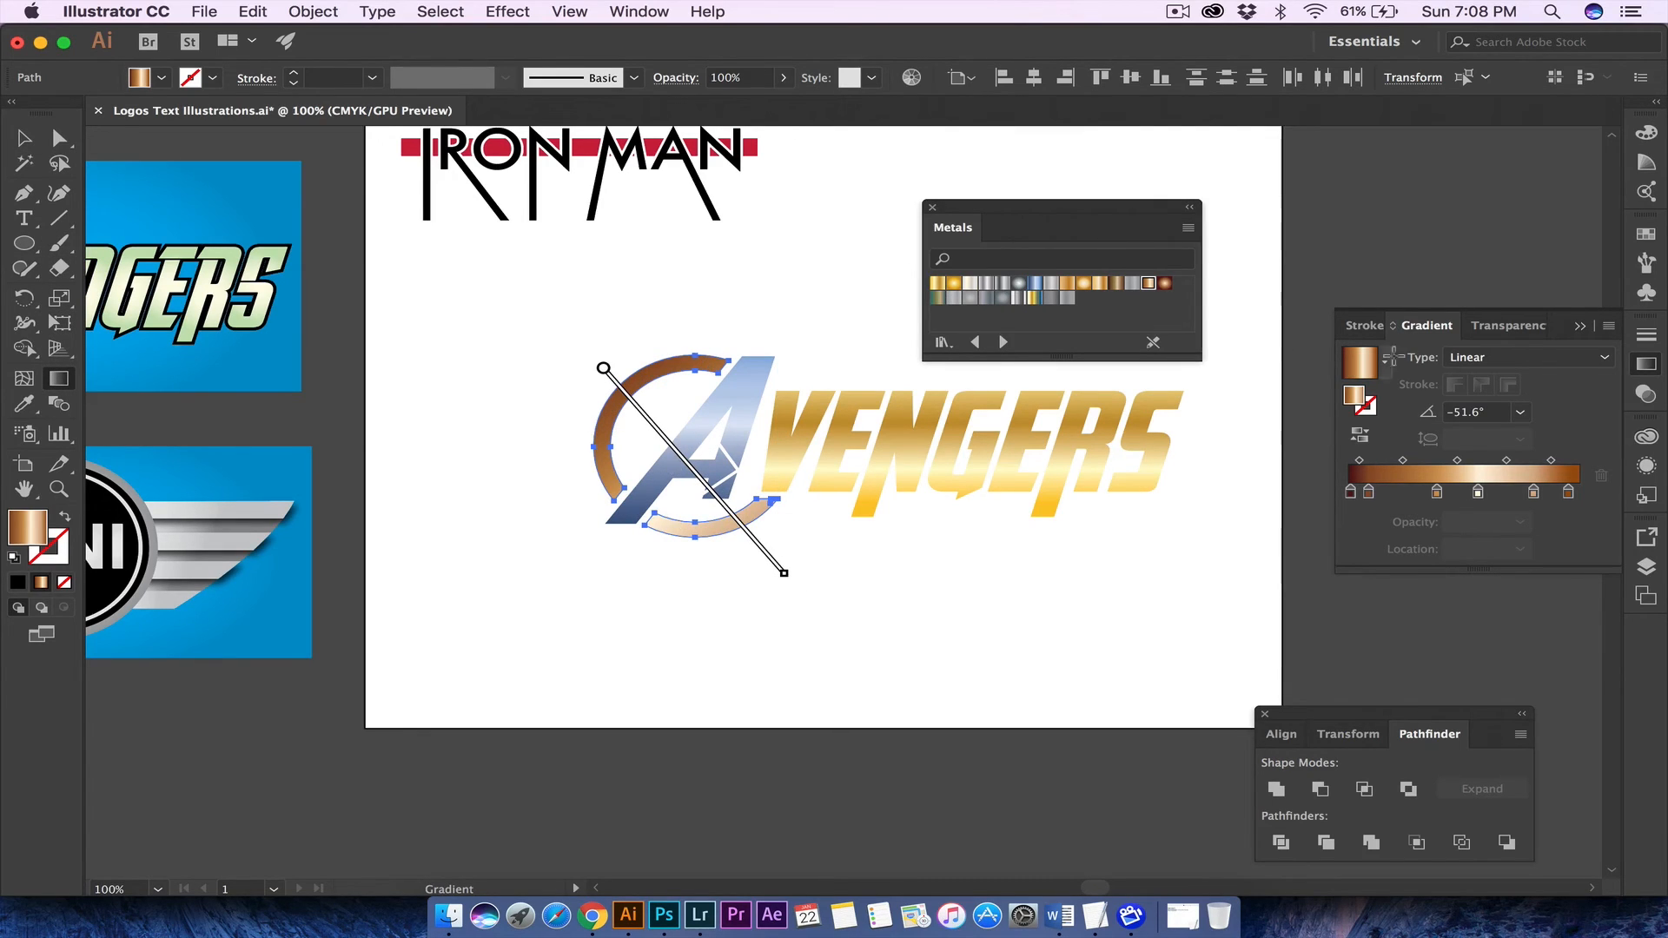
- Reapply the copper gradient to the ring pieces and remove its intermediate color stops, keeping only the dark start and brown end stops
{"action": "left_click", "coordinate": [1369, 492]}
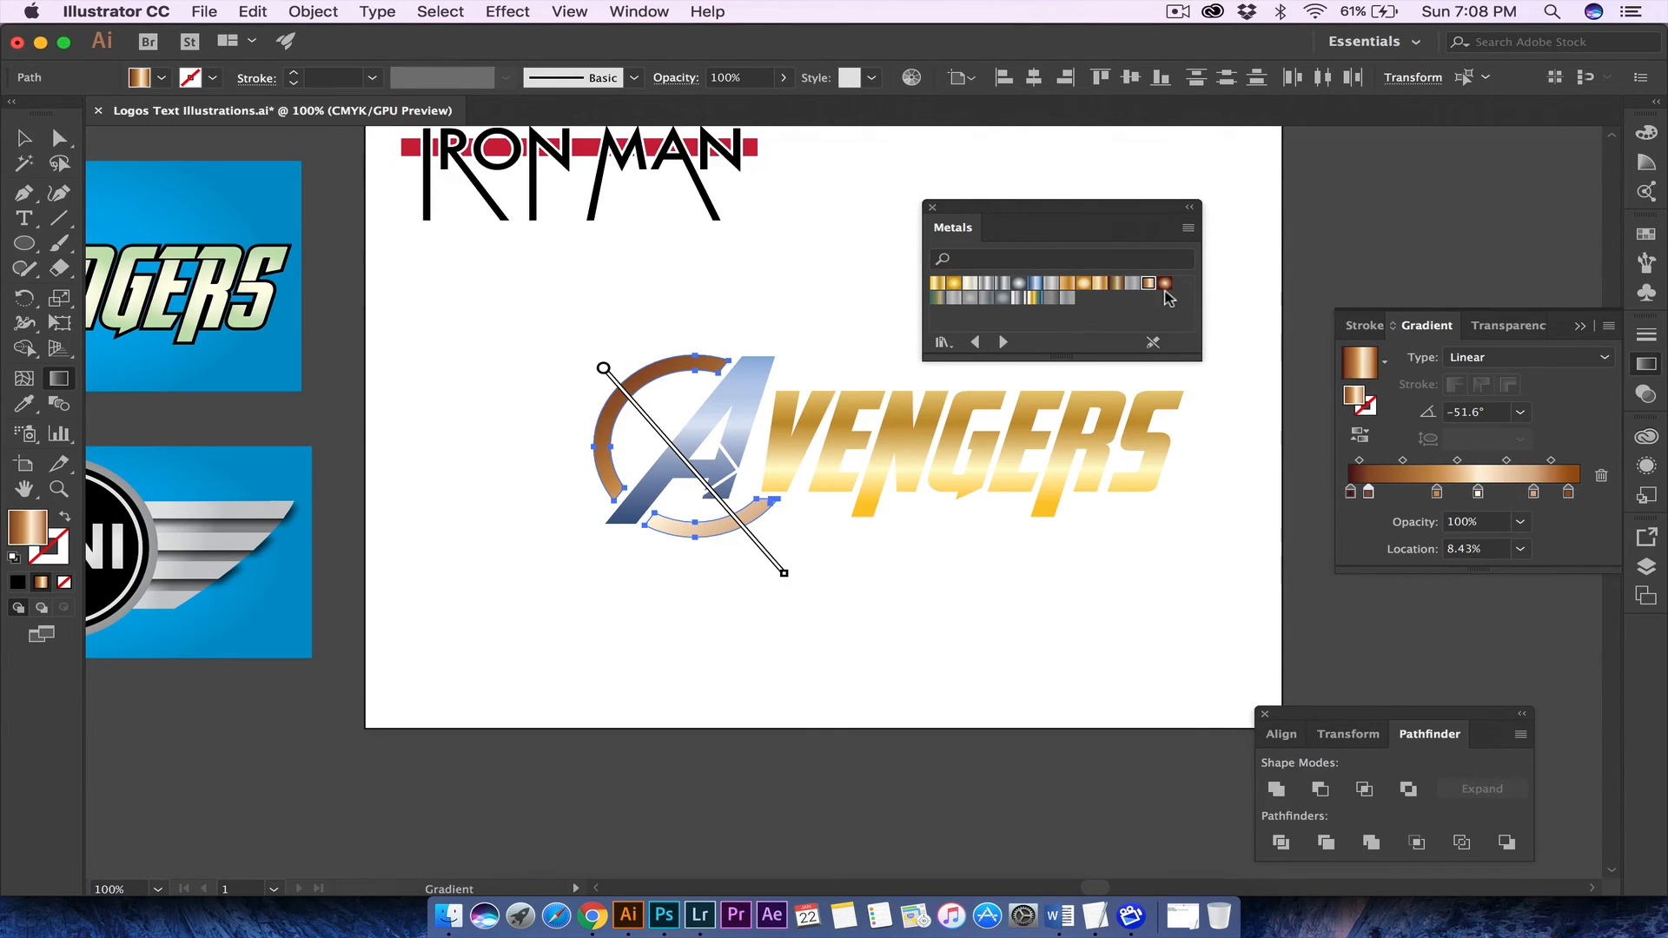
{"action": "left_click", "coordinate": [1148, 285]}
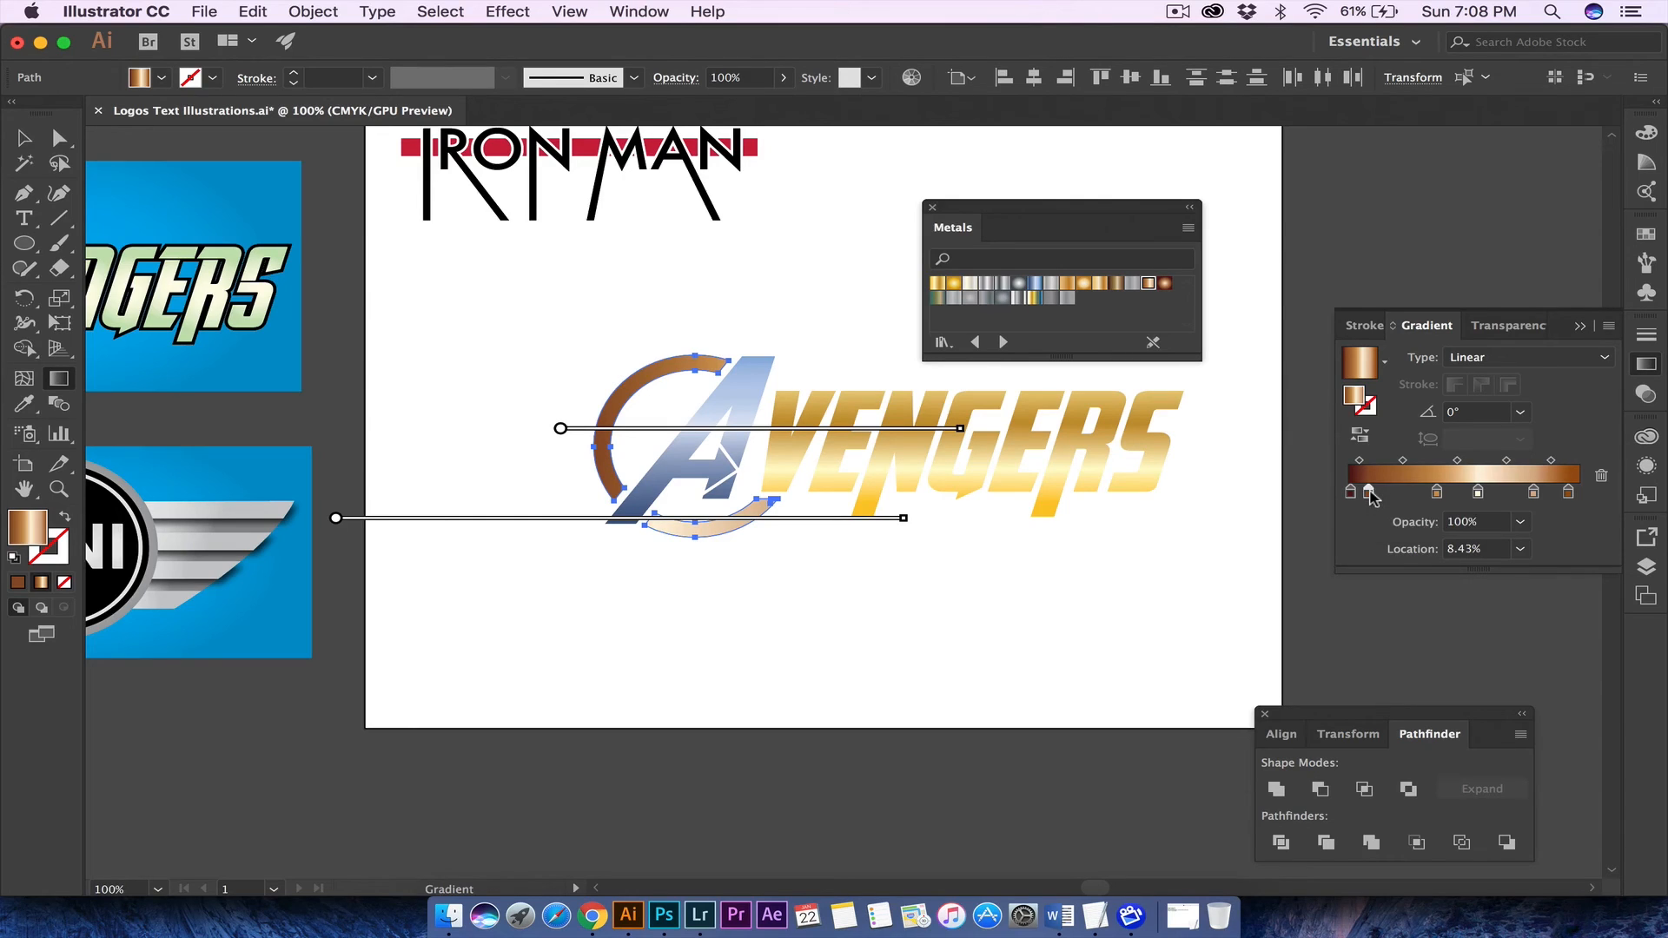
{"action": "left_click_drag", "start_coordinate": [1368, 494], "coordinate": [1432, 572]}
{"action": "left_click_drag", "start_coordinate": [1477, 493], "coordinate": [1470, 584]}
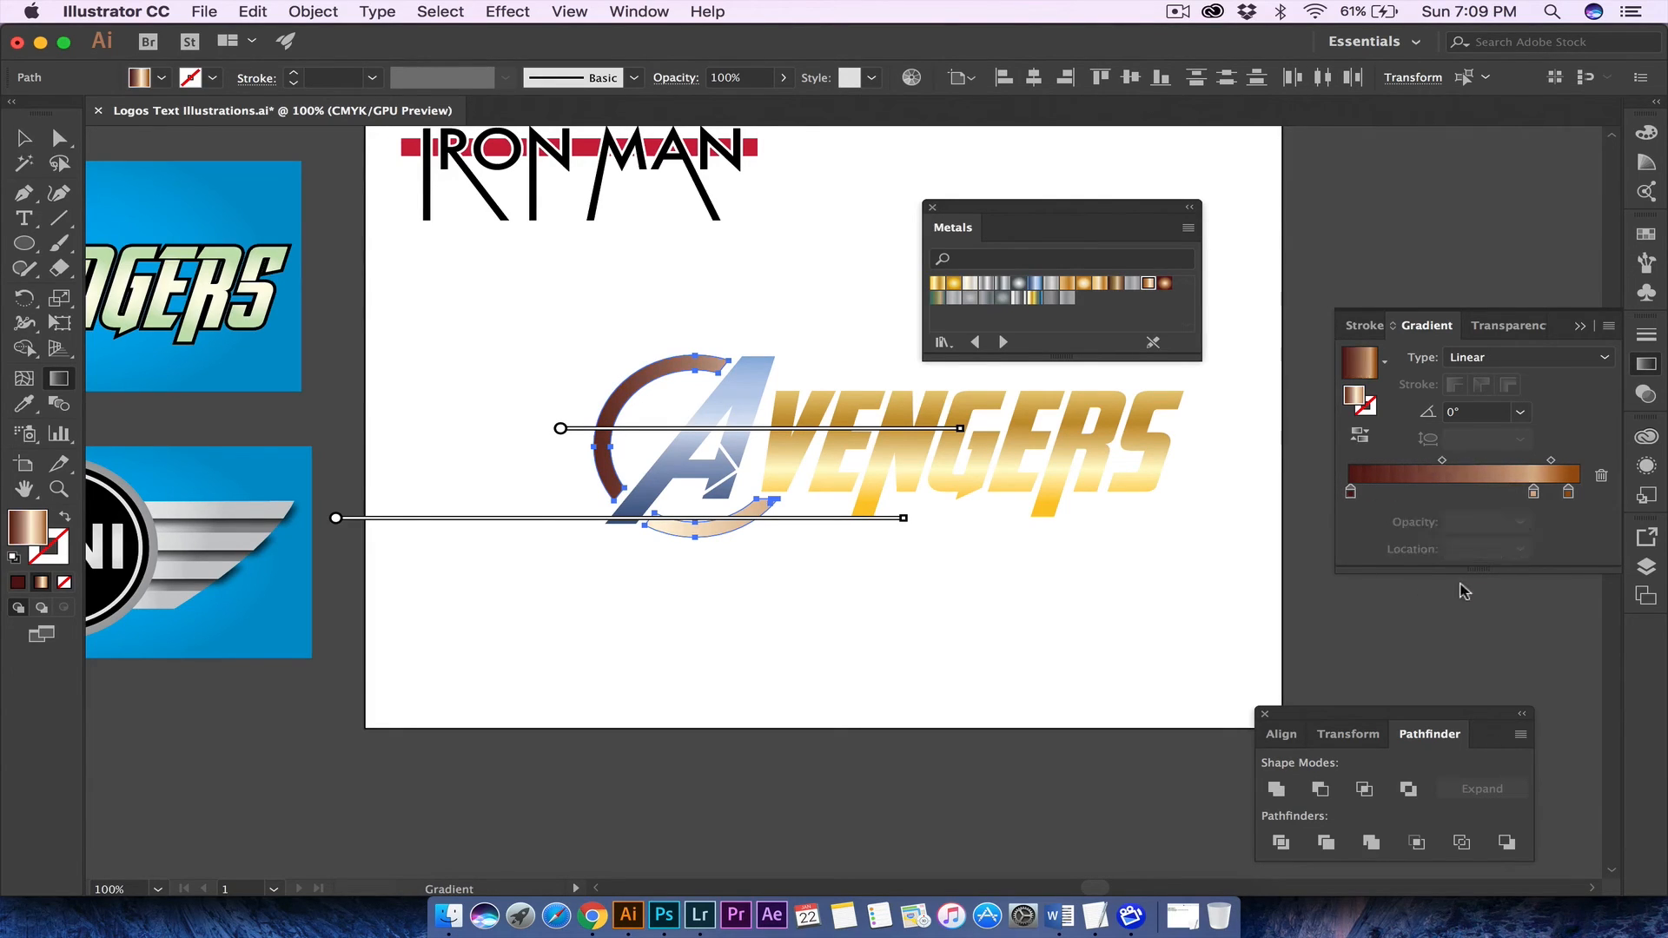
{"action": "left_click_drag", "start_coordinate": [1533, 493], "coordinate": [1529, 549]}
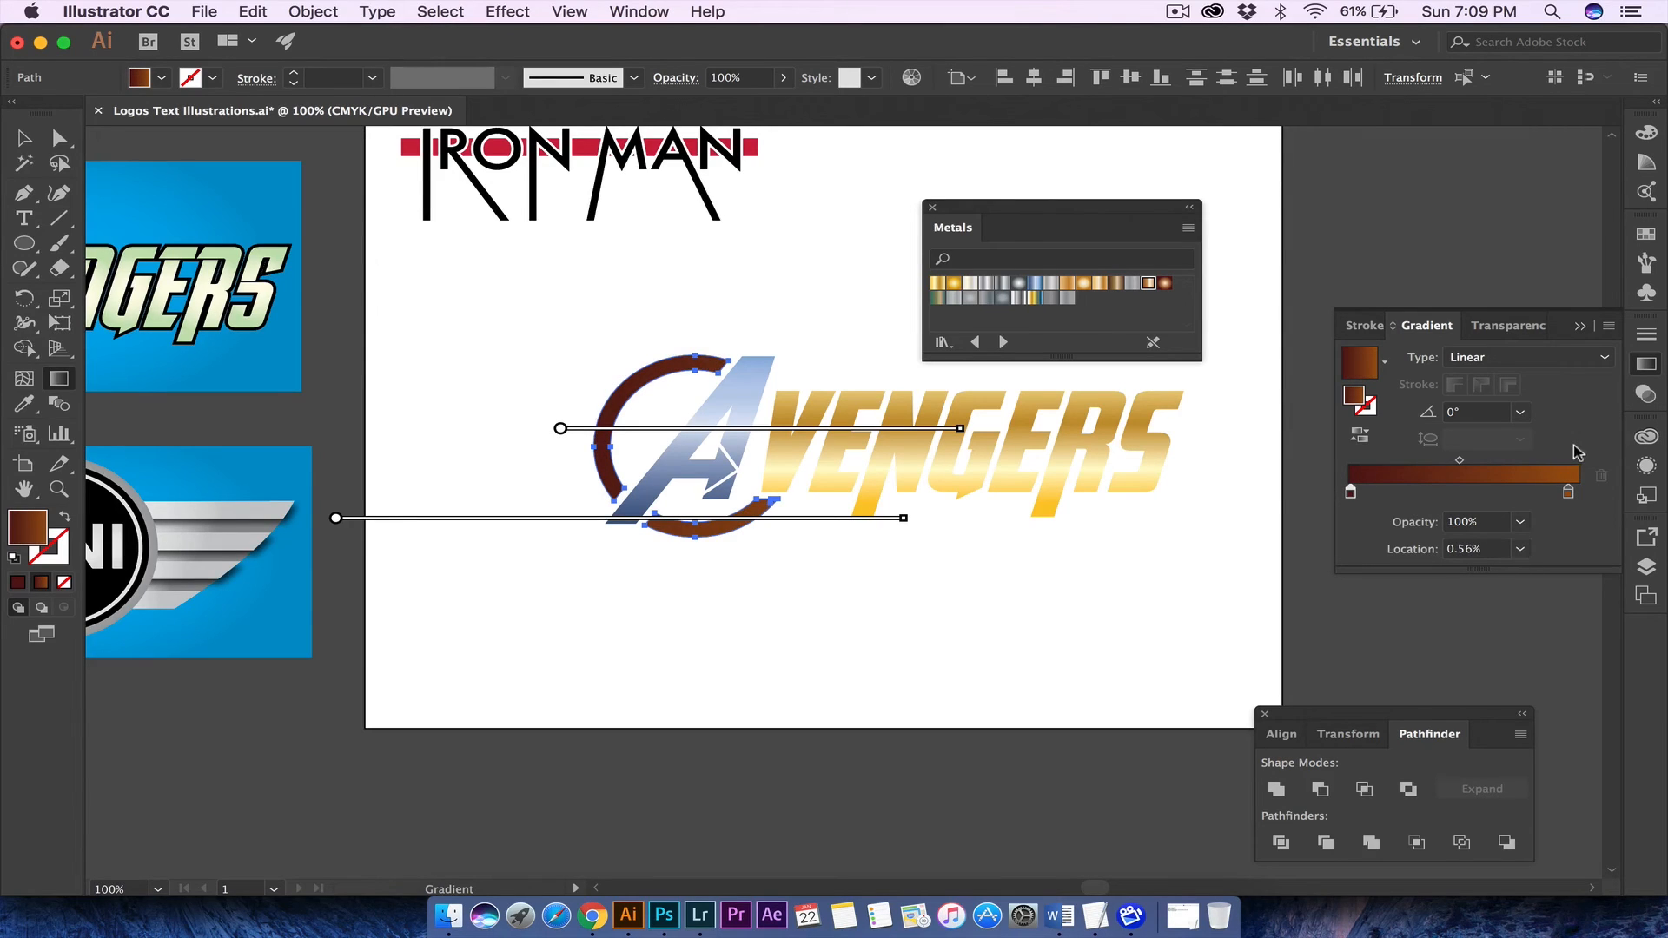
- Place the ring gradient's end stop at 100% and recolor it bright red with no cyan or black and full magenta and yellow
{"action": "left_click_drag", "start_coordinate": [1571, 498], "coordinate": [1598, 499]}
{"action": "double_click", "coordinate": [1578, 494]}
{"action": "left_click_drag", "start_coordinate": [1457, 600], "coordinate": [1383, 599]}
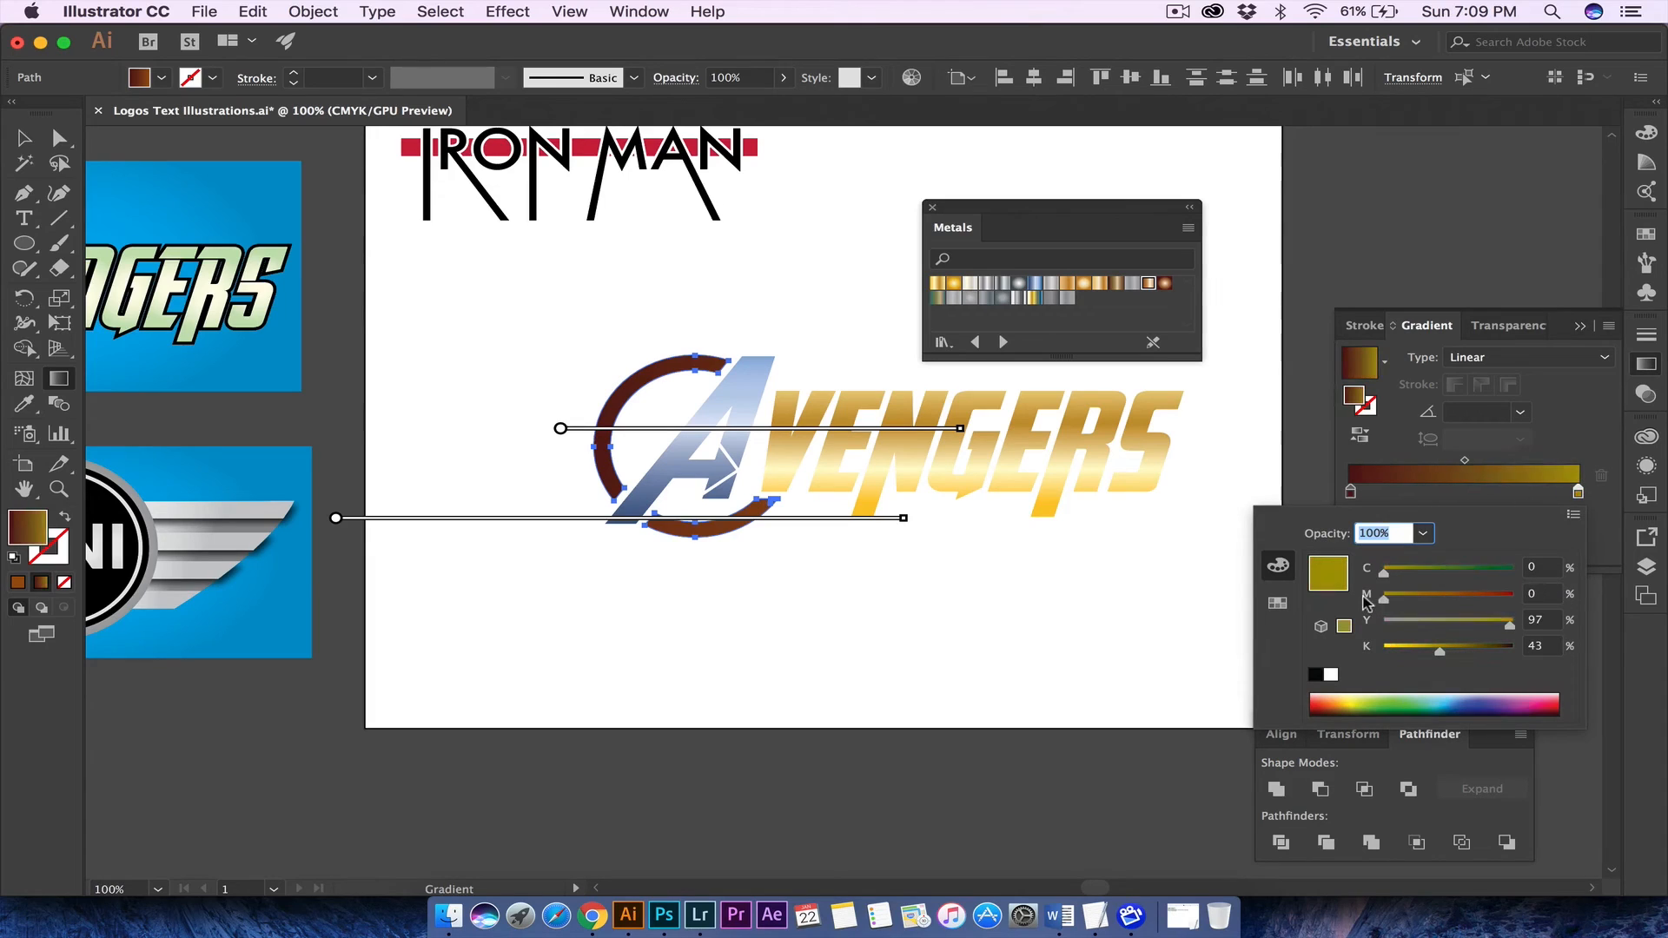
{"action": "left_click_drag", "start_coordinate": [1438, 651], "coordinate": [1379, 622]}
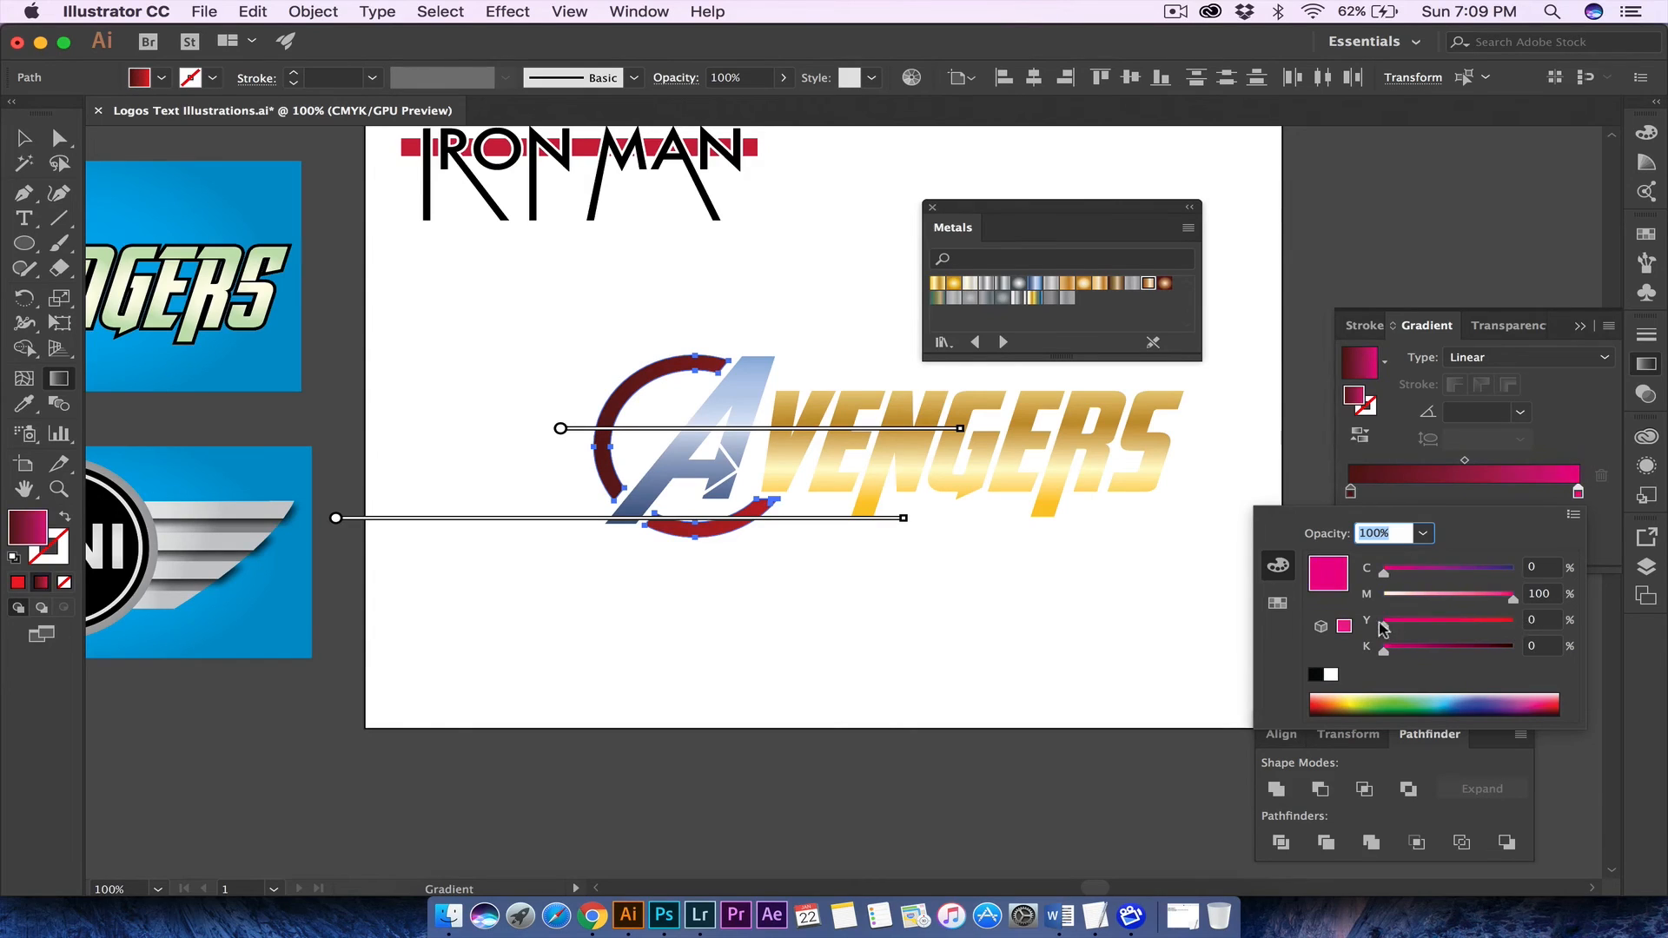
{"action": "left_click_drag", "start_coordinate": [1481, 624], "coordinate": [1538, 623]}
{"action": "left_click", "coordinate": [1511, 458]}
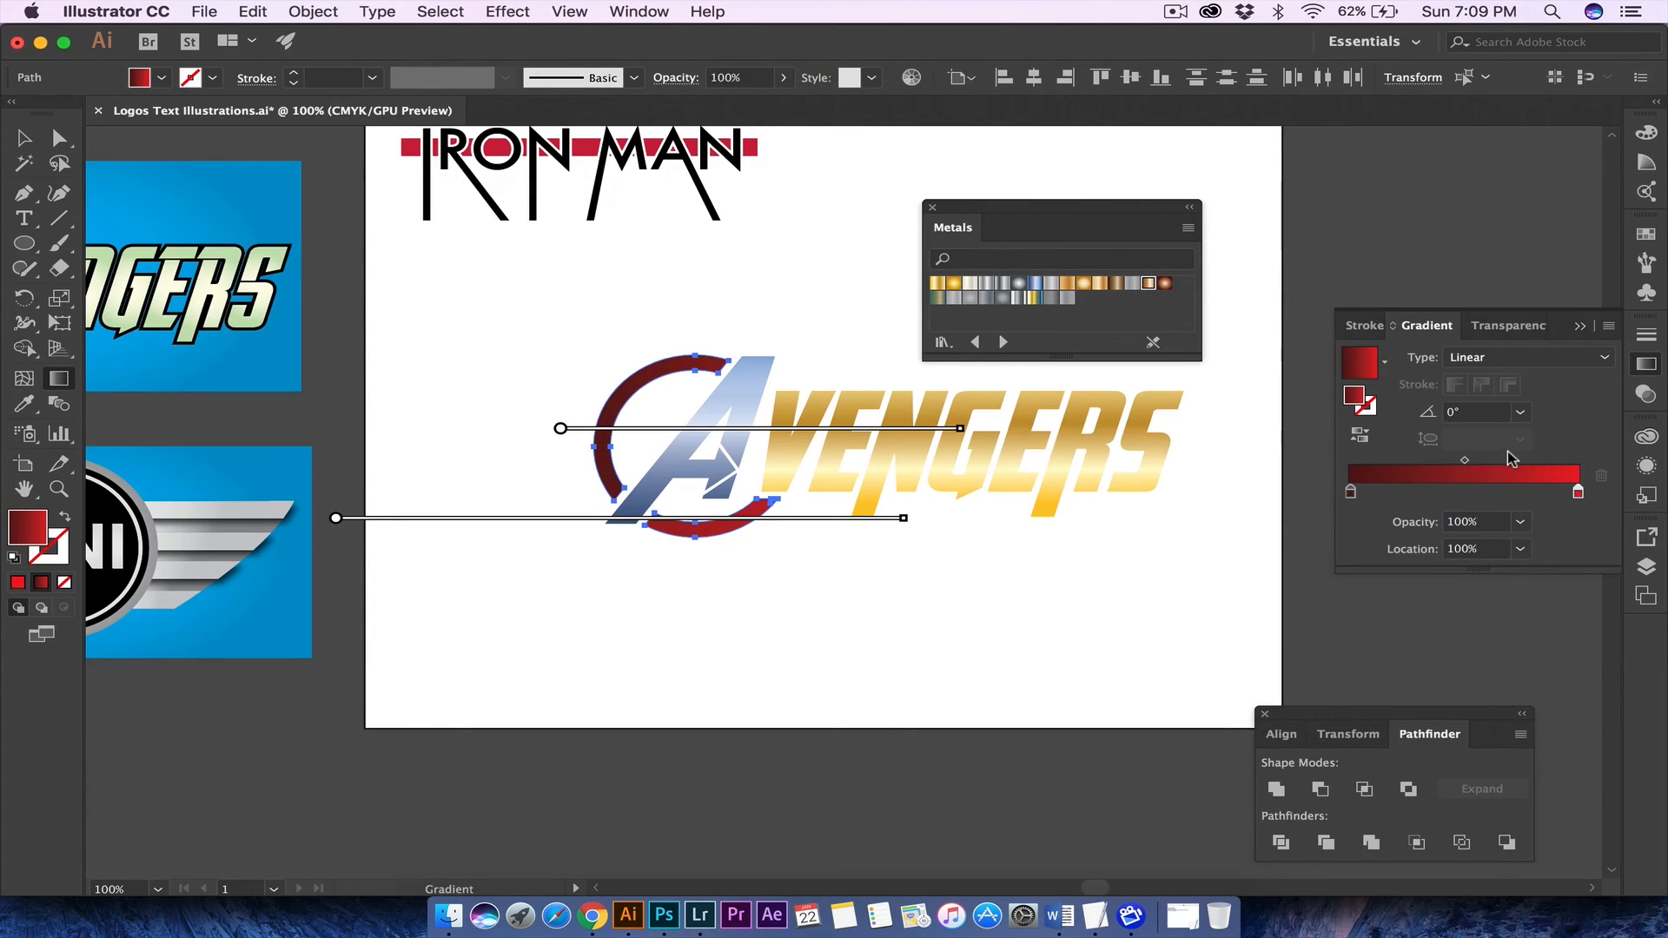
- Switch the ring's red gradient to Radial and try repositioning its center on the lower ring piece, undoing any accidental deletion of the pieces
{"action": "left_click", "coordinate": [1526, 357]}
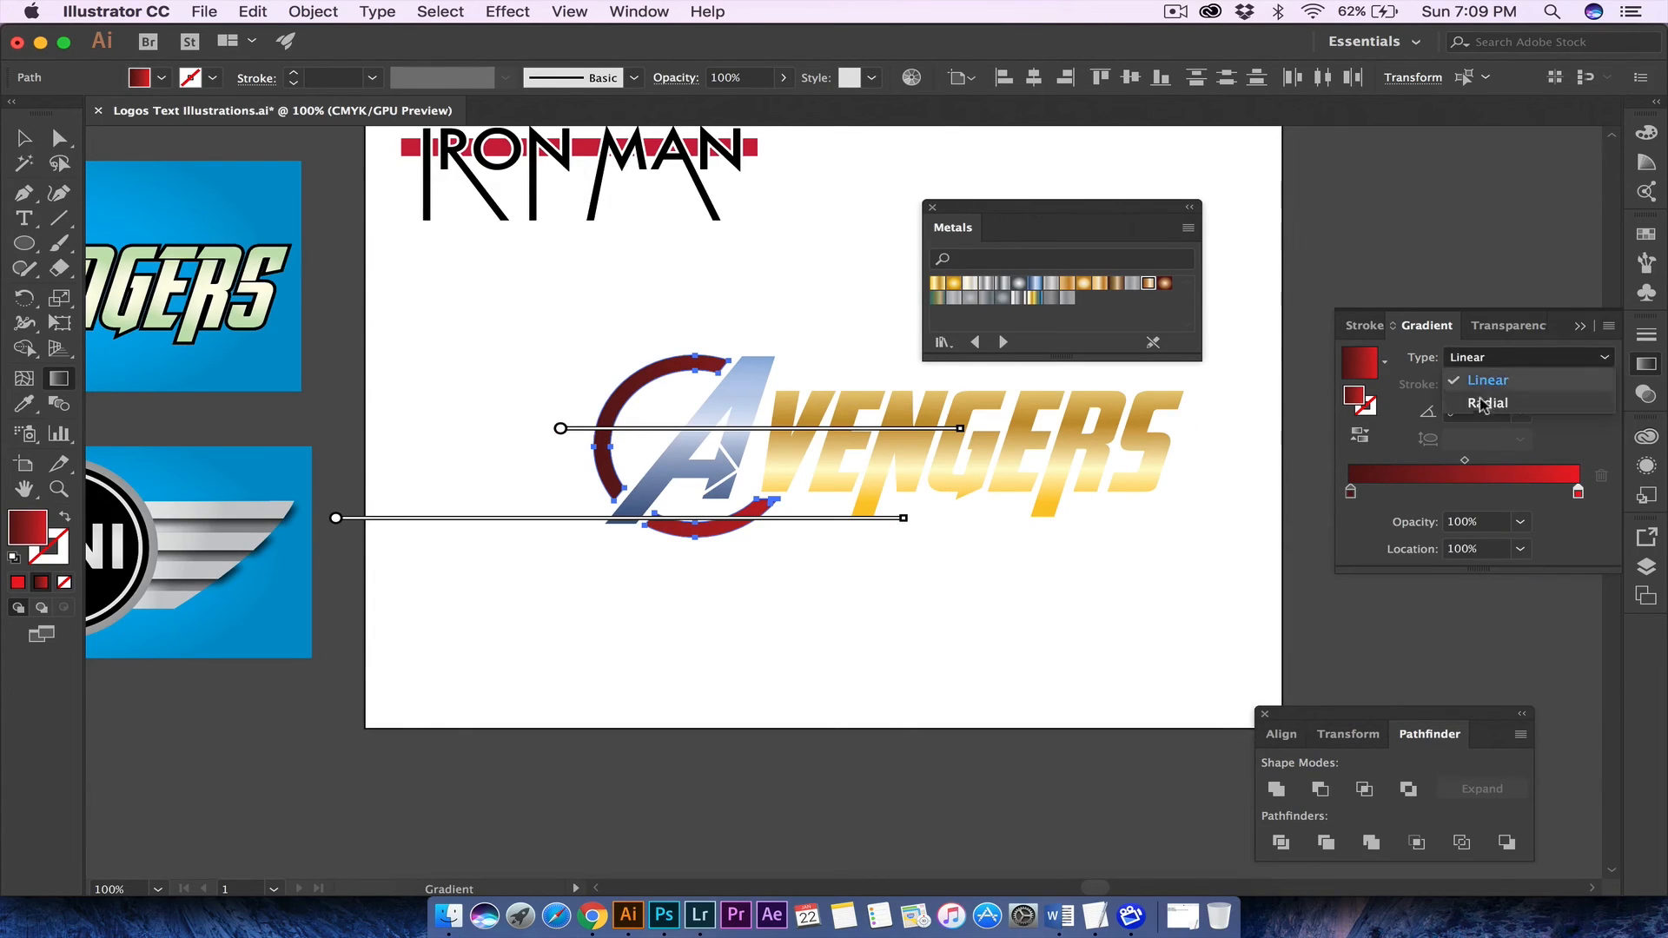
{"action": "left_click", "coordinate": [1468, 407]}
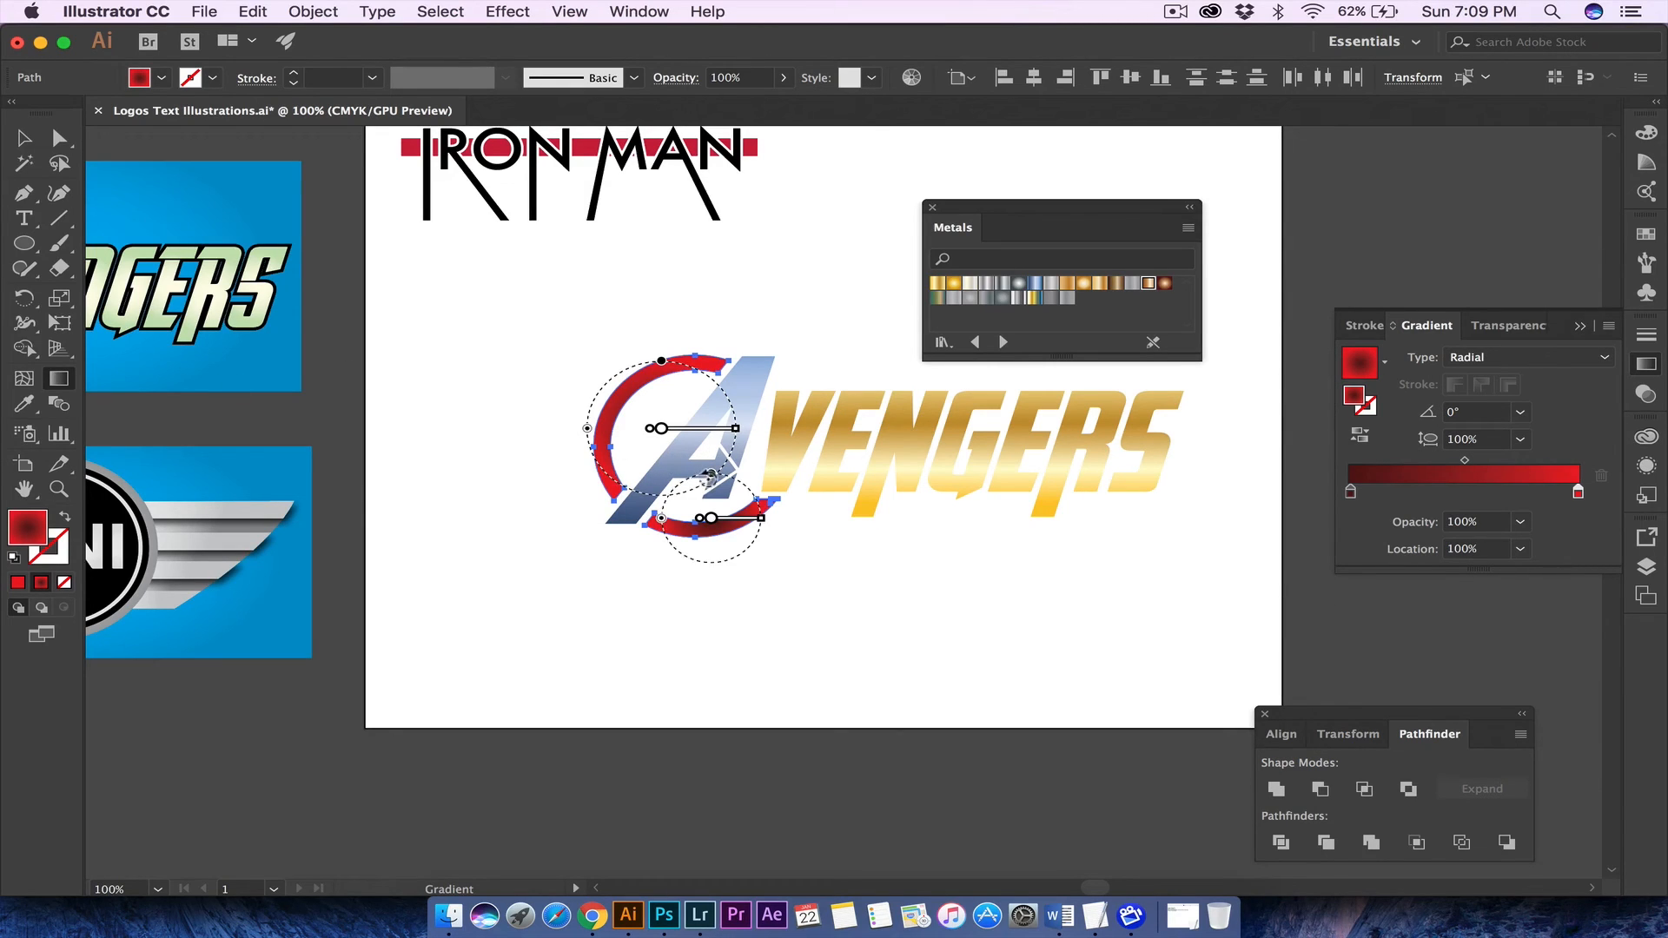
{"action": "key", "text": "Delete"}
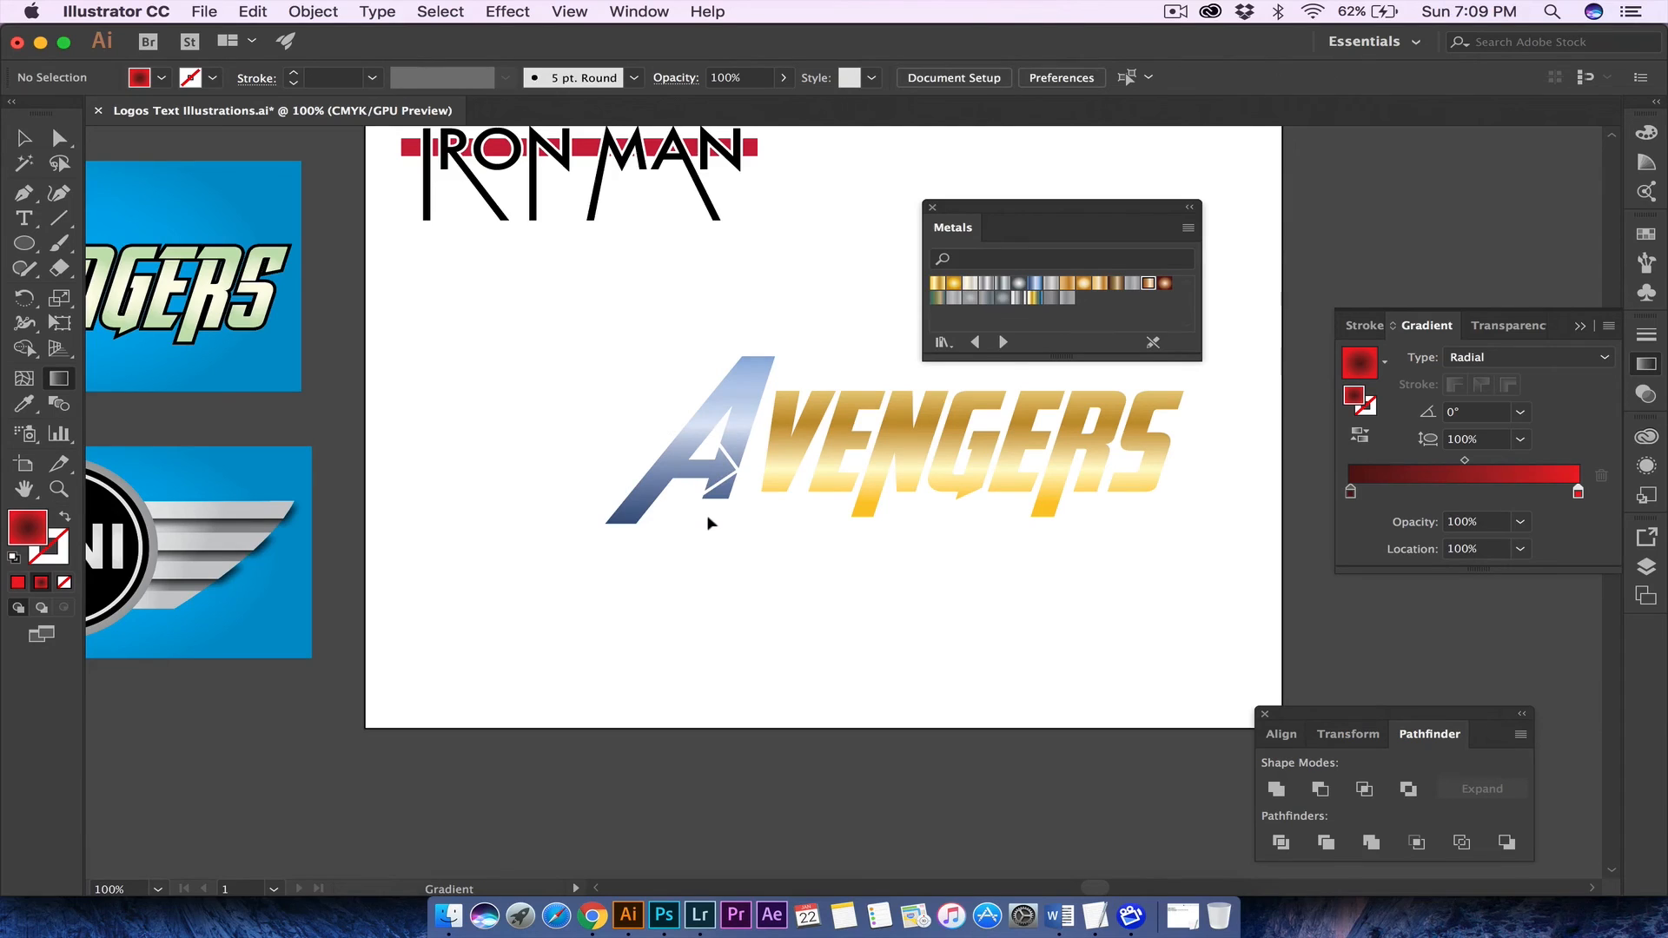
{"action": "key", "text": "super+z"}
{"action": "mouse_move", "coordinate": [710, 519]}
{"action": "left_mouse_down"}
{"action": "mouse_move", "coordinate": [735, 586]}
{"action": "mouse_move", "coordinate": [714, 566]}
{"action": "left_mouse_up"}
{"action": "key", "text": "super+z"}
{"action": "key", "text": "super+z"}
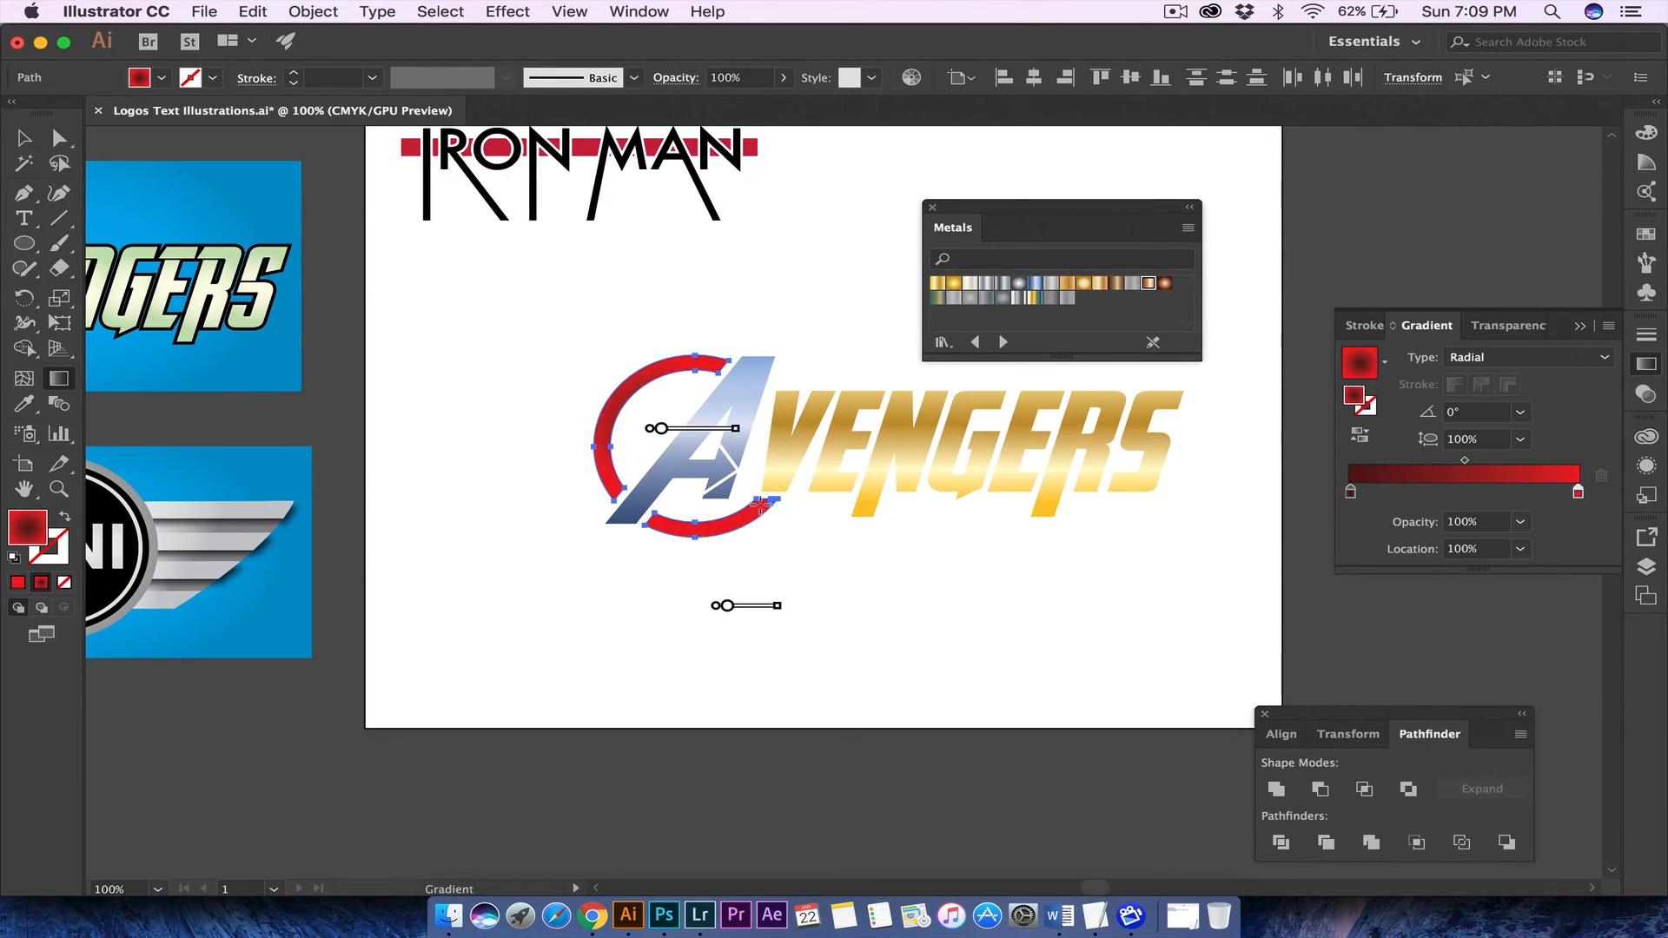
{"action": "mouse_move", "coordinate": [728, 608]}
{"action": "left_mouse_down"}
{"action": "mouse_move", "coordinate": [664, 498]}
{"action": "mouse_move", "coordinate": [546, 419]}
{"action": "mouse_move", "coordinate": [555, 572]}
{"action": "left_mouse_up"}
{"action": "mouse_move", "coordinate": [655, 522]}
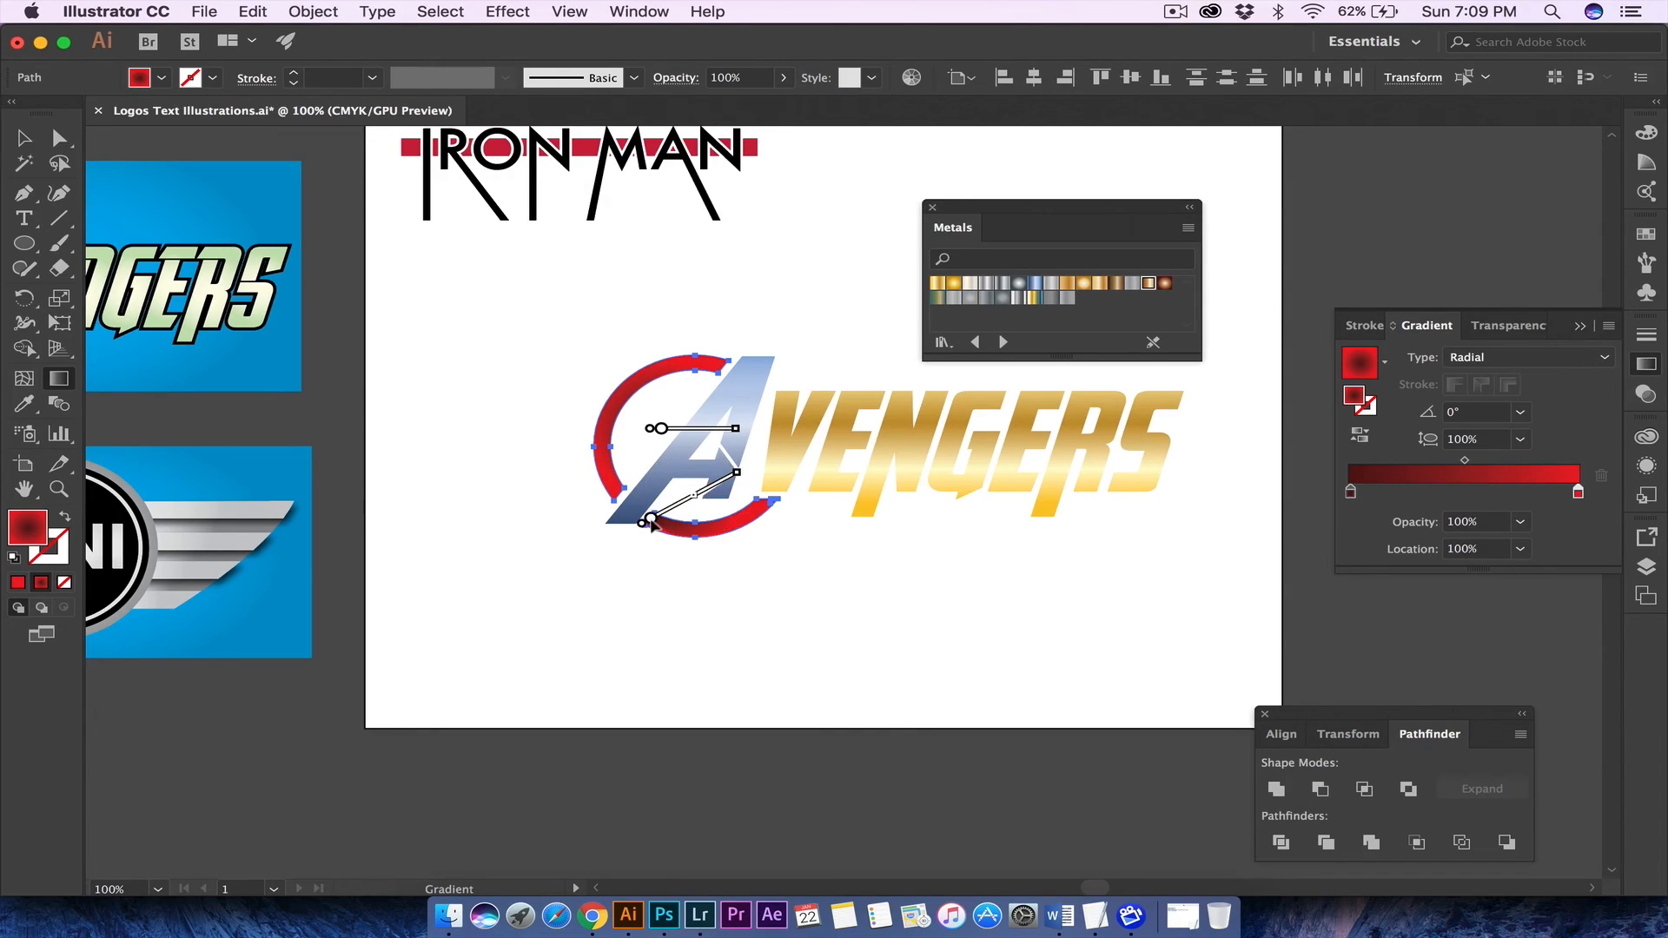
{"action": "key", "text": "Delete"}
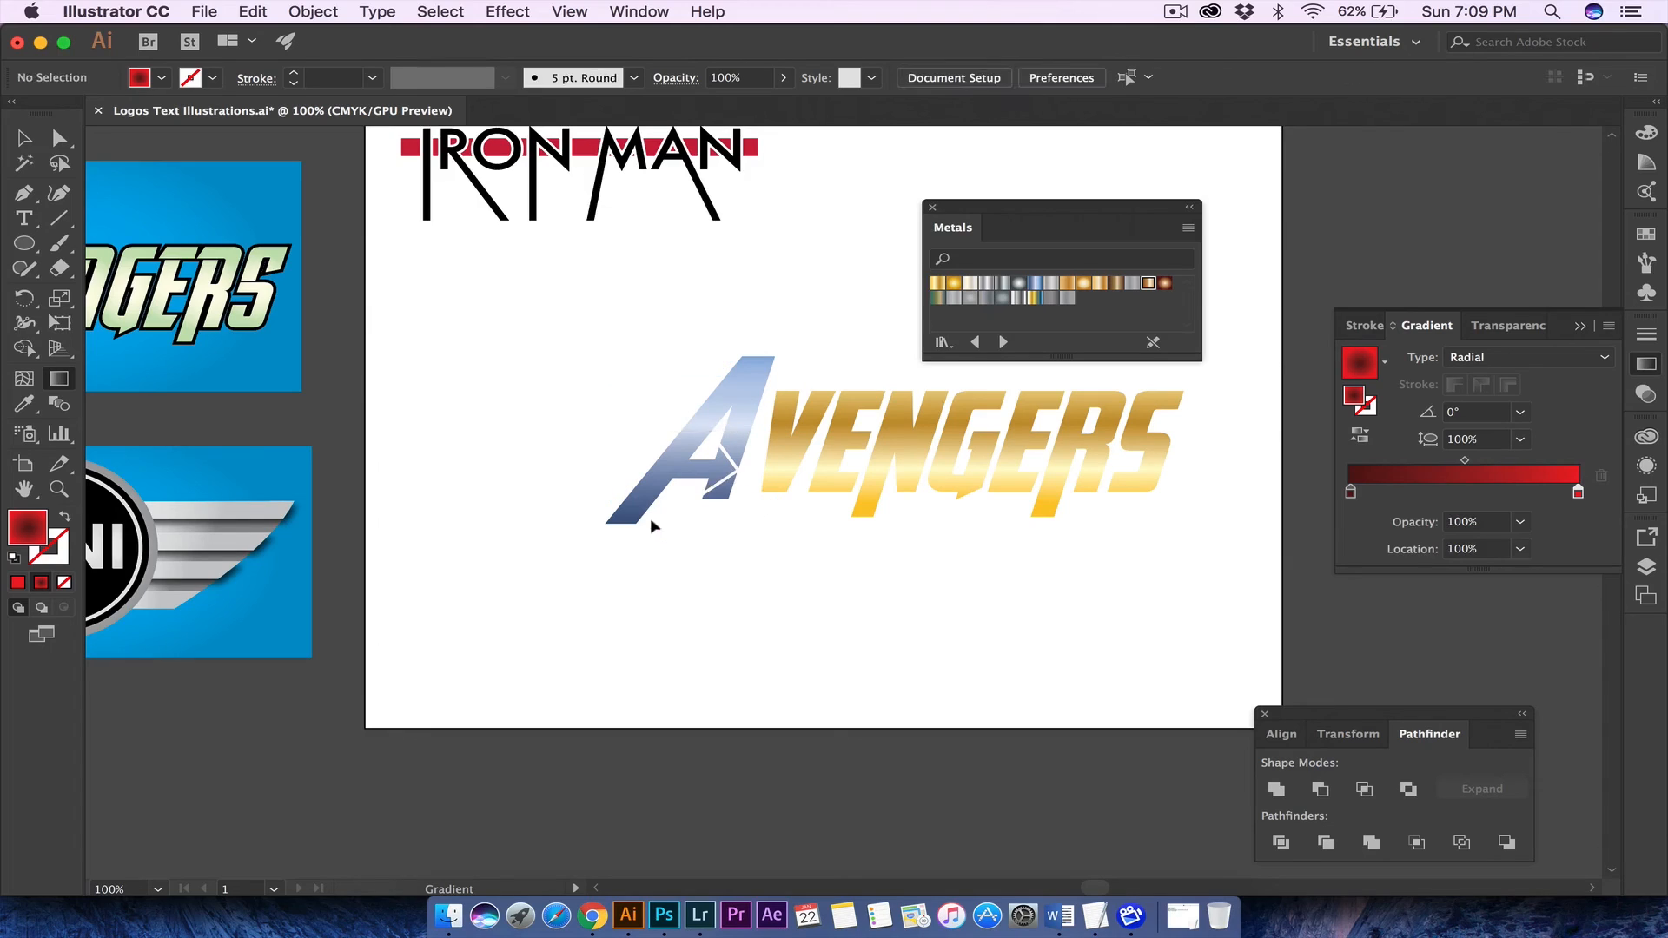
{"action": "key", "text": "super+z"}
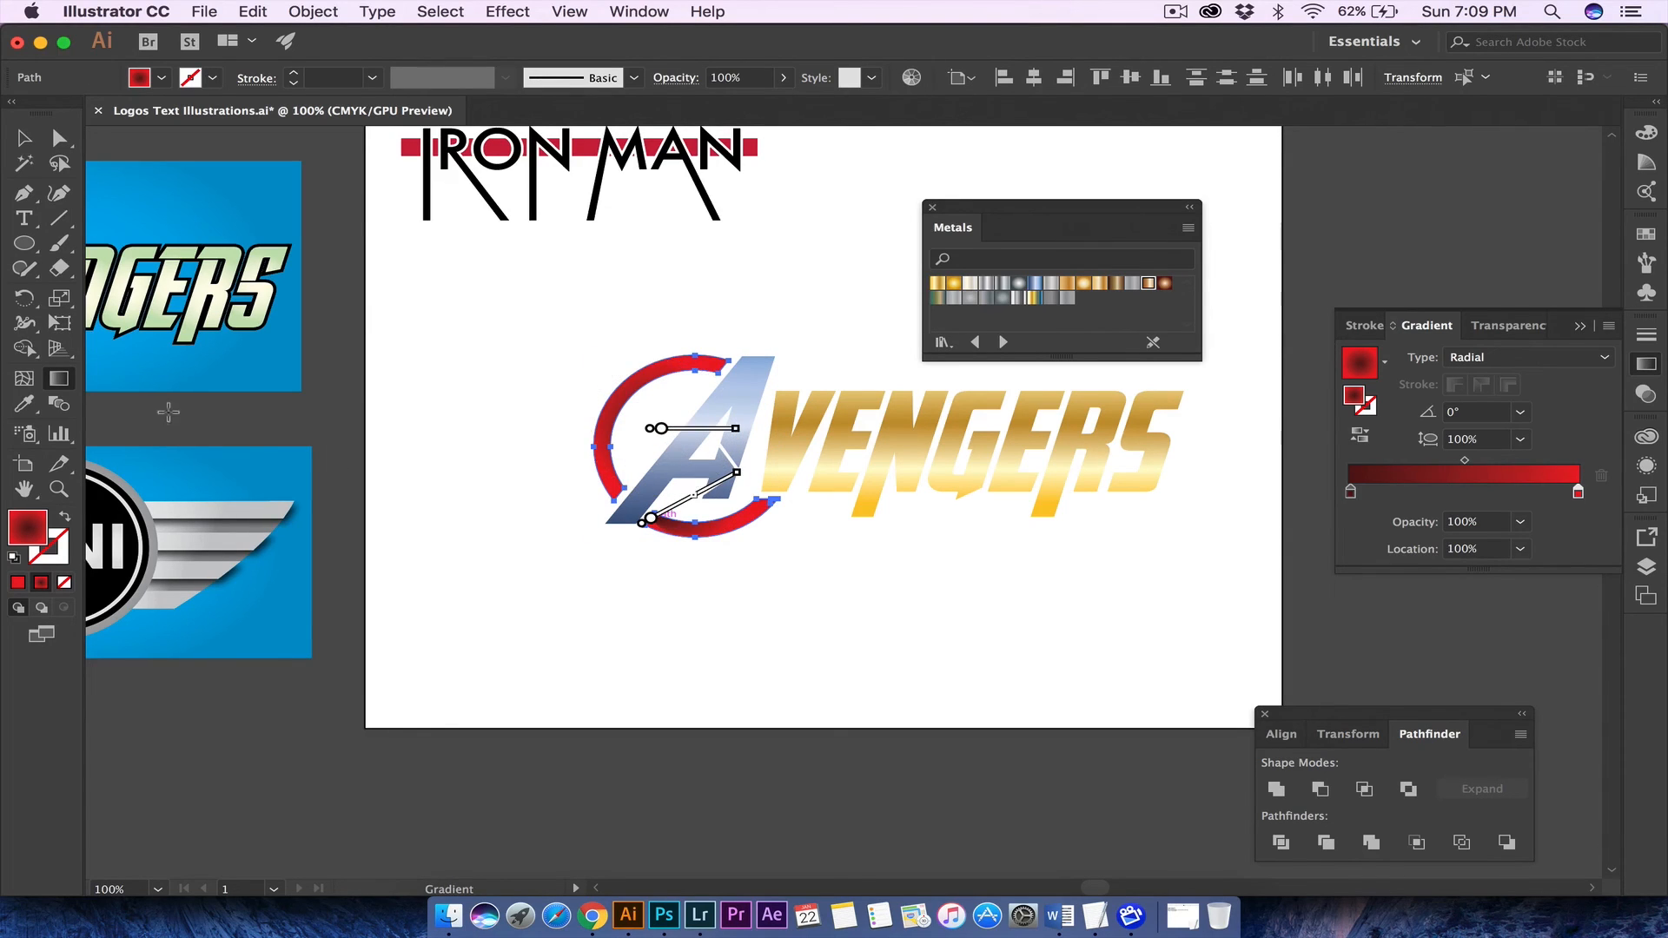
- Stretch the radial red gradient across both ring pieces at about 41.9°, and redraw it horizontally from the middle of the A outward
{"action": "left_click_drag", "start_coordinate": [622, 502], "coordinate": [811, 349]}
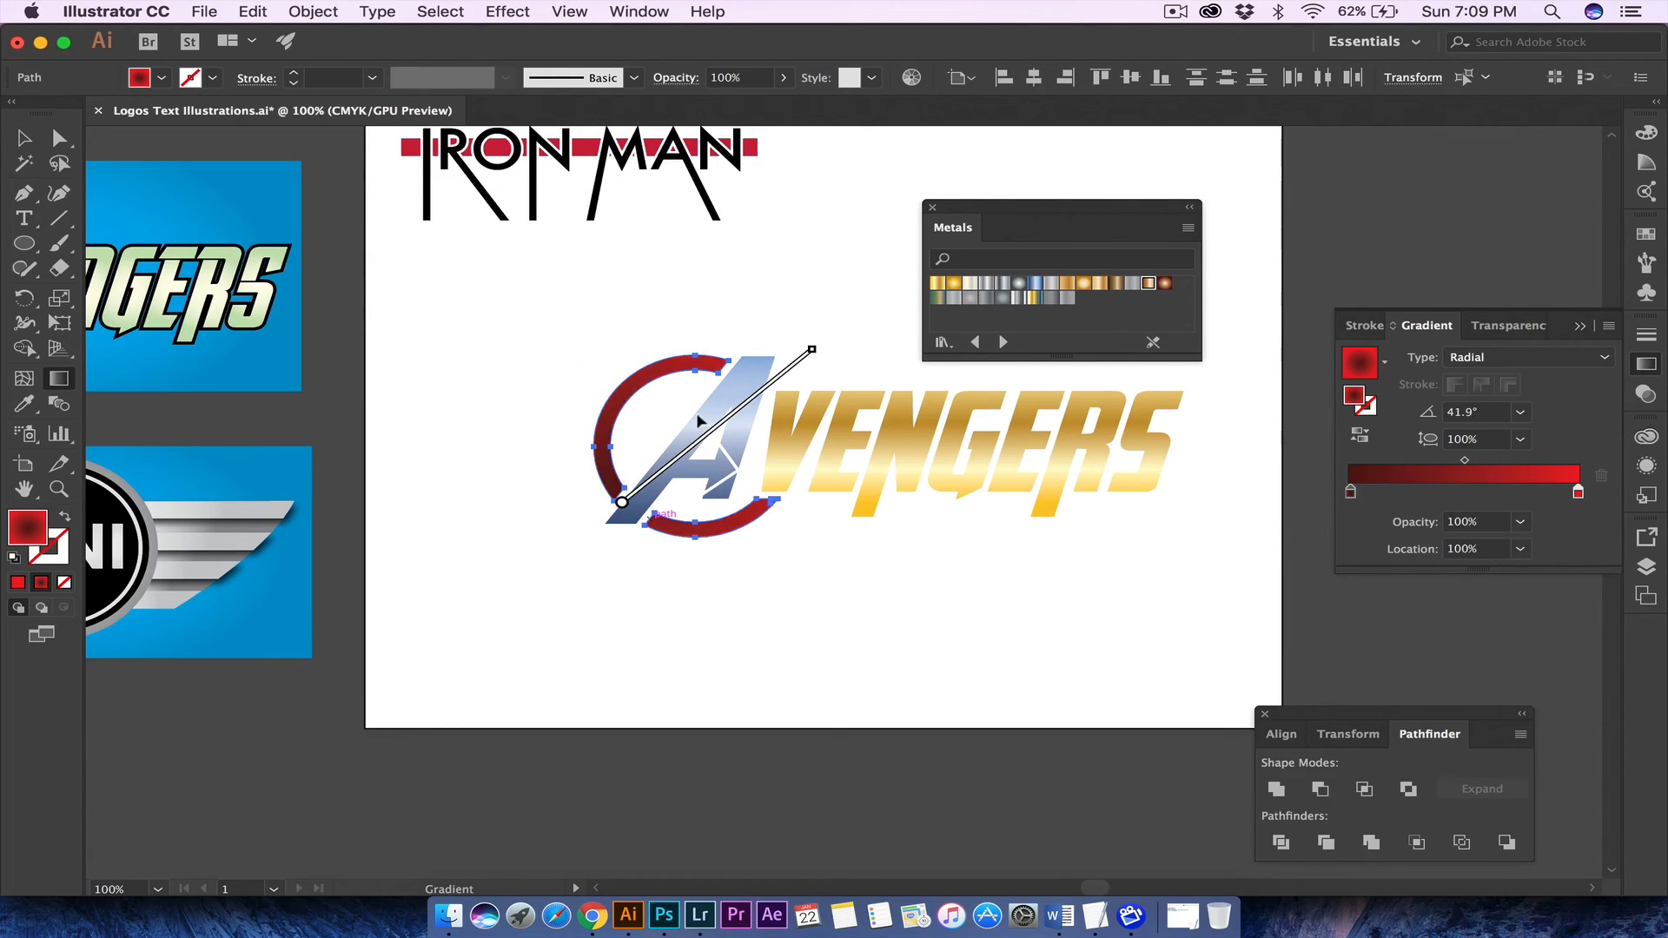
{"action": "left_click", "coordinate": [24, 137]}
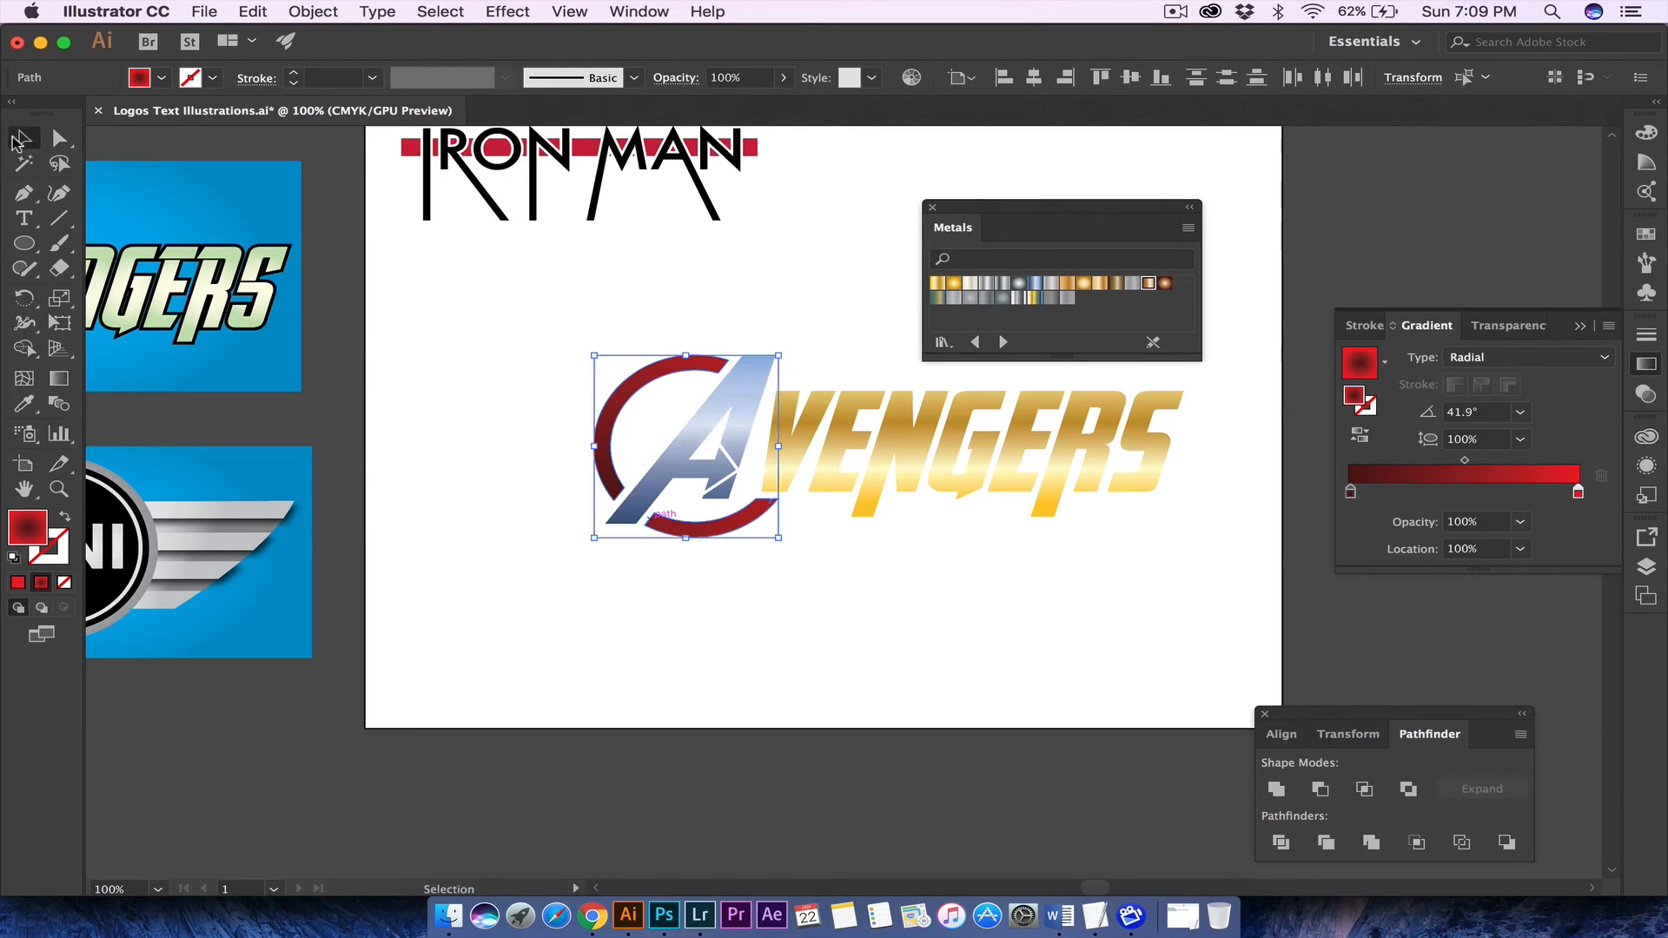
{"action": "left_click", "coordinate": [426, 315]}
{"action": "left_click", "coordinate": [612, 391]}
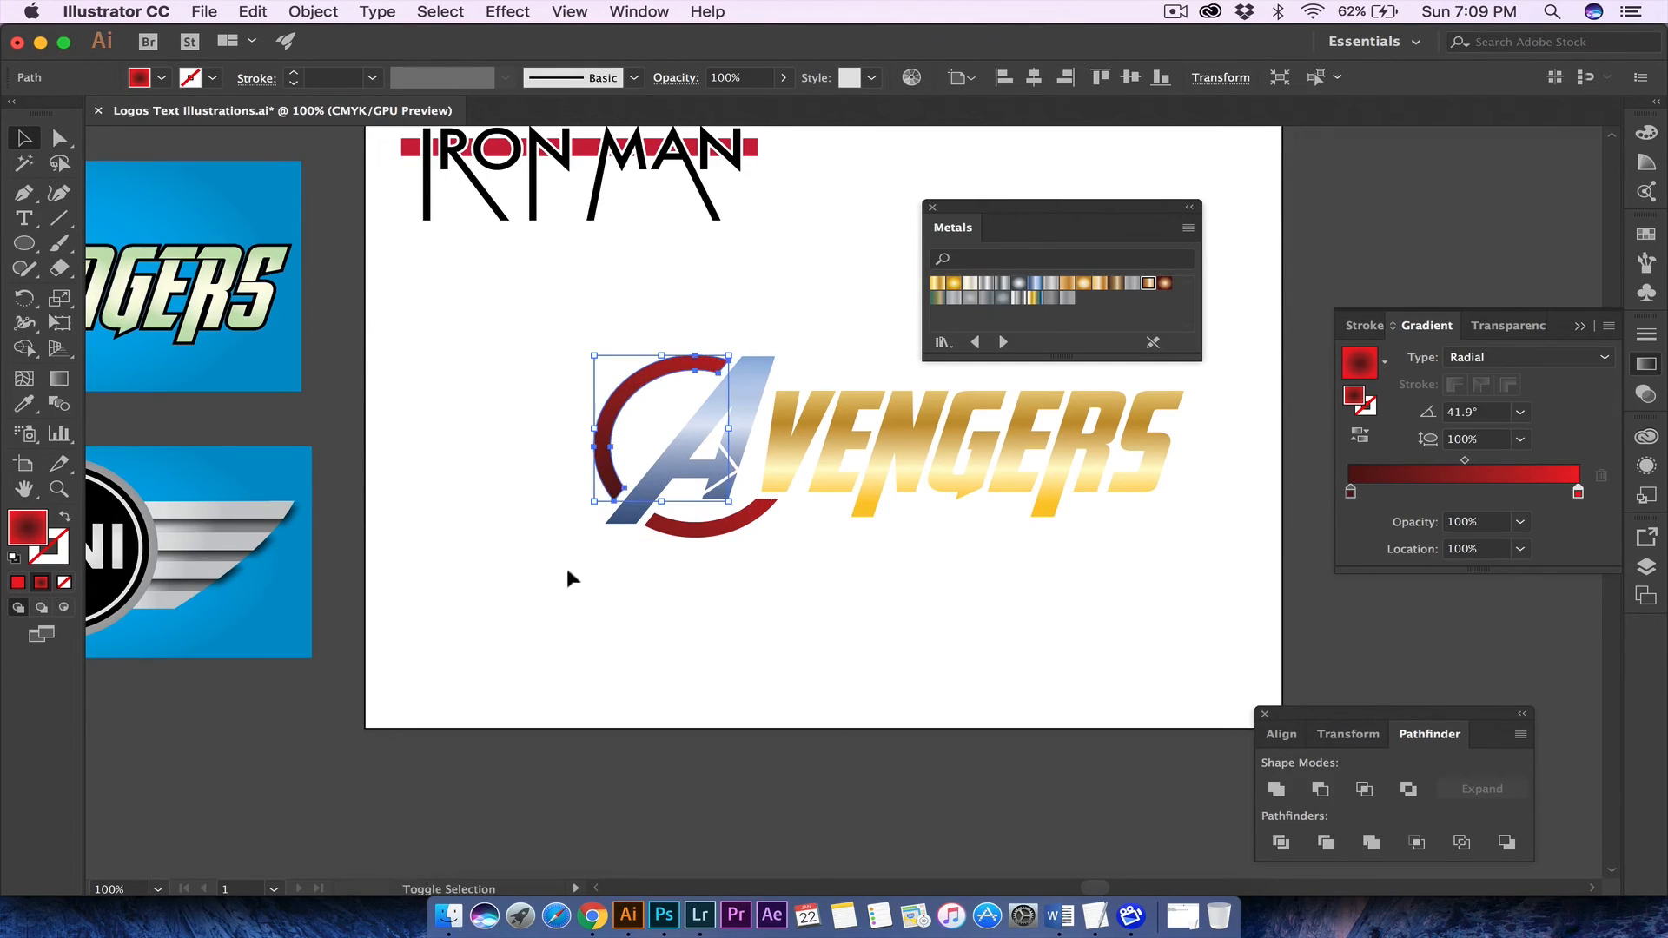
{"action": "left_click", "coordinate": [708, 533], "text": "shift"}
{"action": "left_click", "coordinate": [58, 378]}
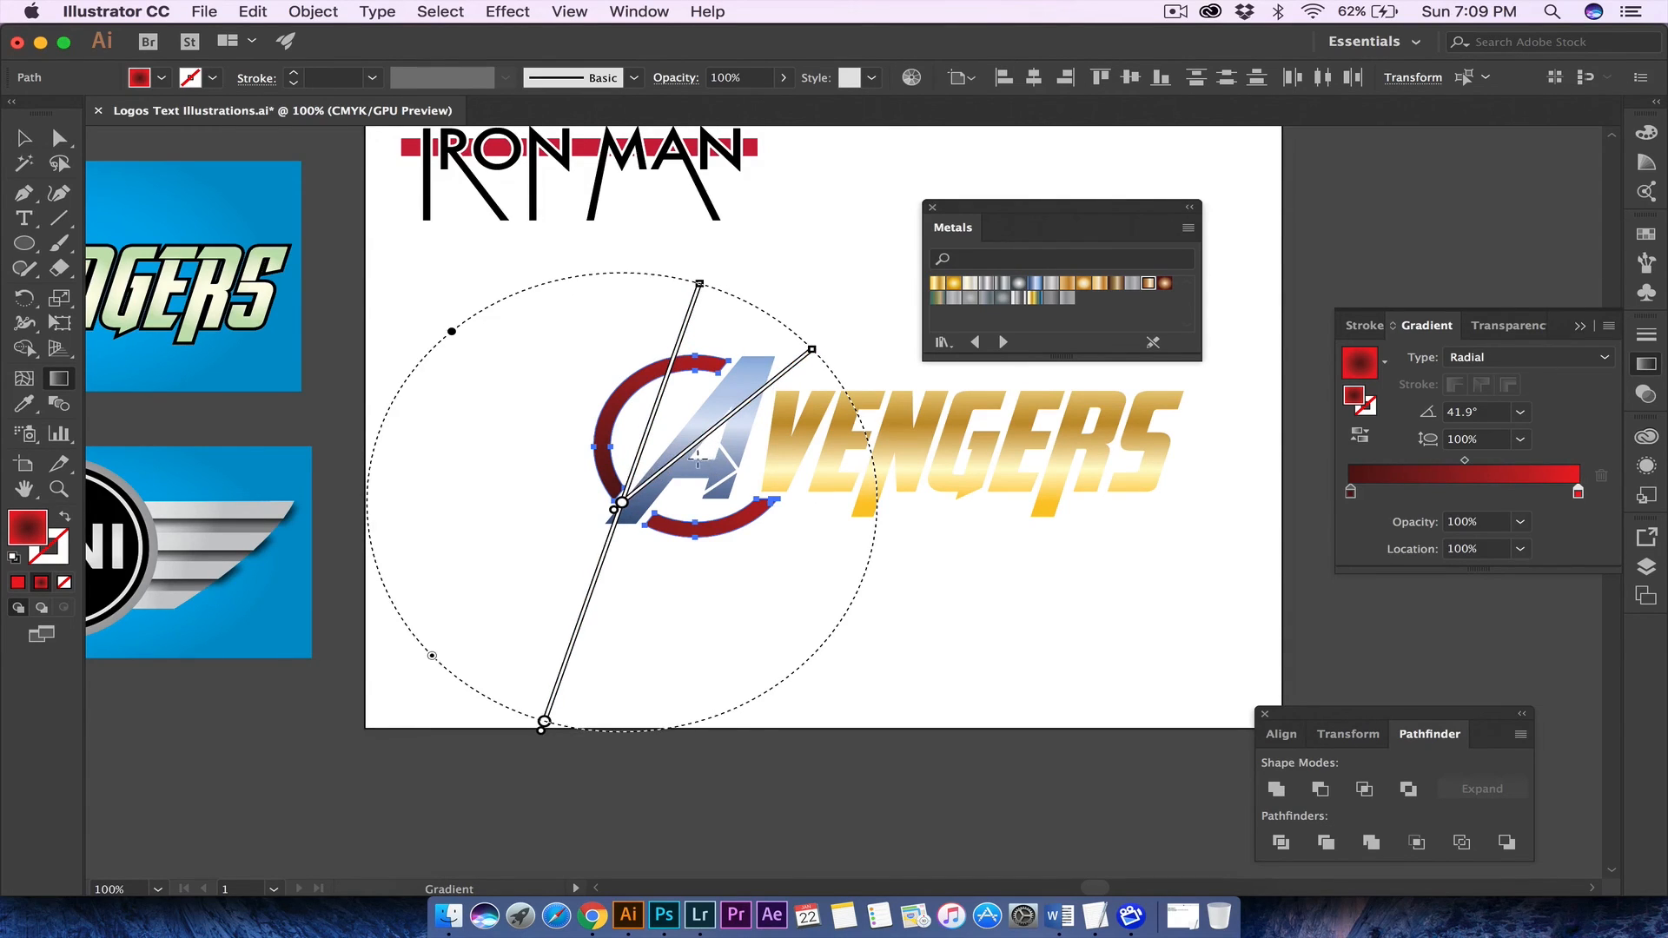
{"action": "left_click_drag", "start_coordinate": [697, 455], "coordinate": [511, 457]}
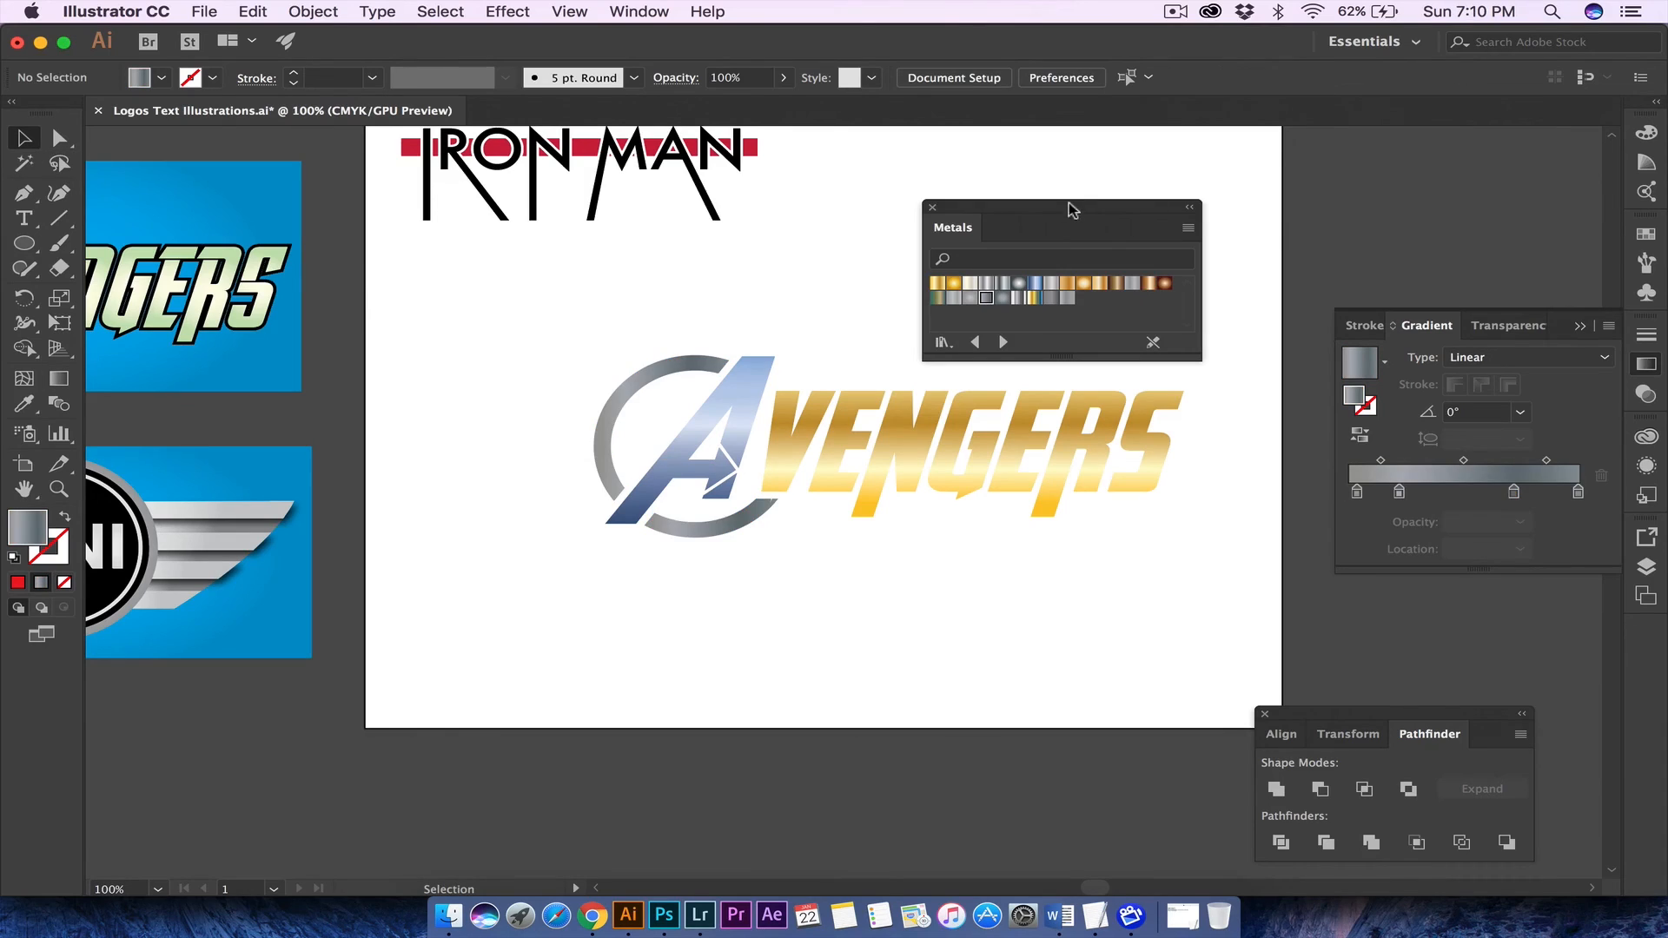
- Close the Metals library and duplicate the complete Avengers logo directly below the original
{"action": "left_click_drag", "start_coordinate": [1069, 204], "coordinate": [1323, 143]}
{"action": "left_click", "coordinate": [1186, 147]}
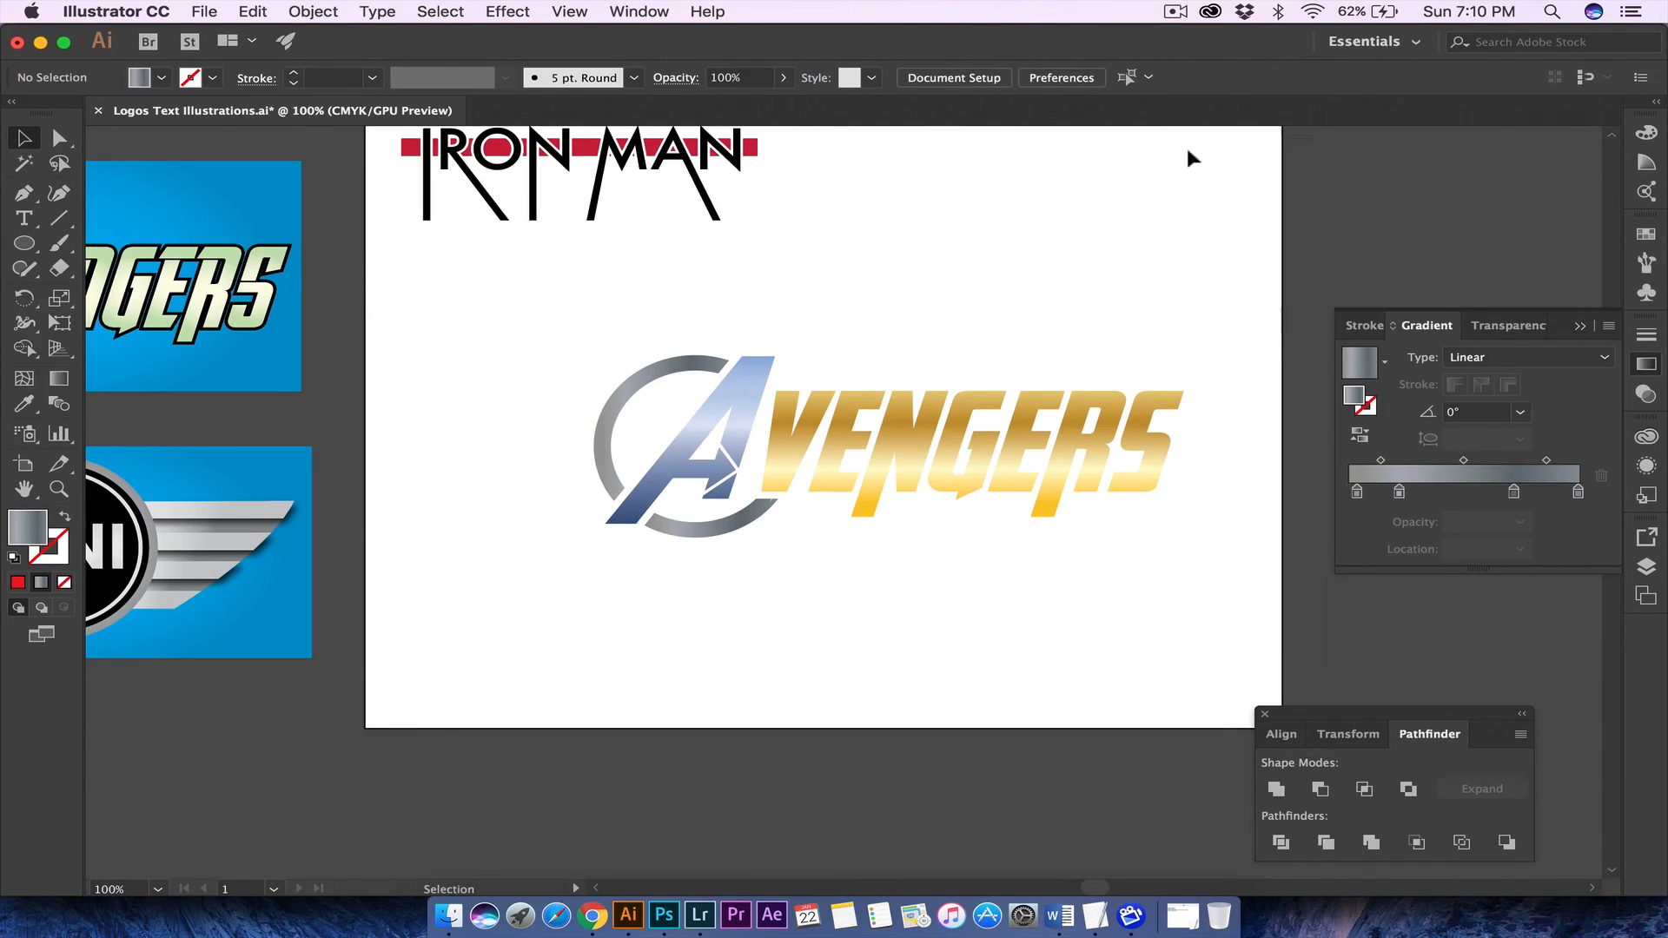
{"action": "left_click_drag", "start_coordinate": [507, 294], "coordinate": [1192, 554]}
{"action": "scroll", "coordinate": [1194, 556], "scroll_direction": "down", "scroll_amount": 2}
{"action": "scroll", "coordinate": [1193, 557], "scroll_direction": "right", "scroll_amount": 1}
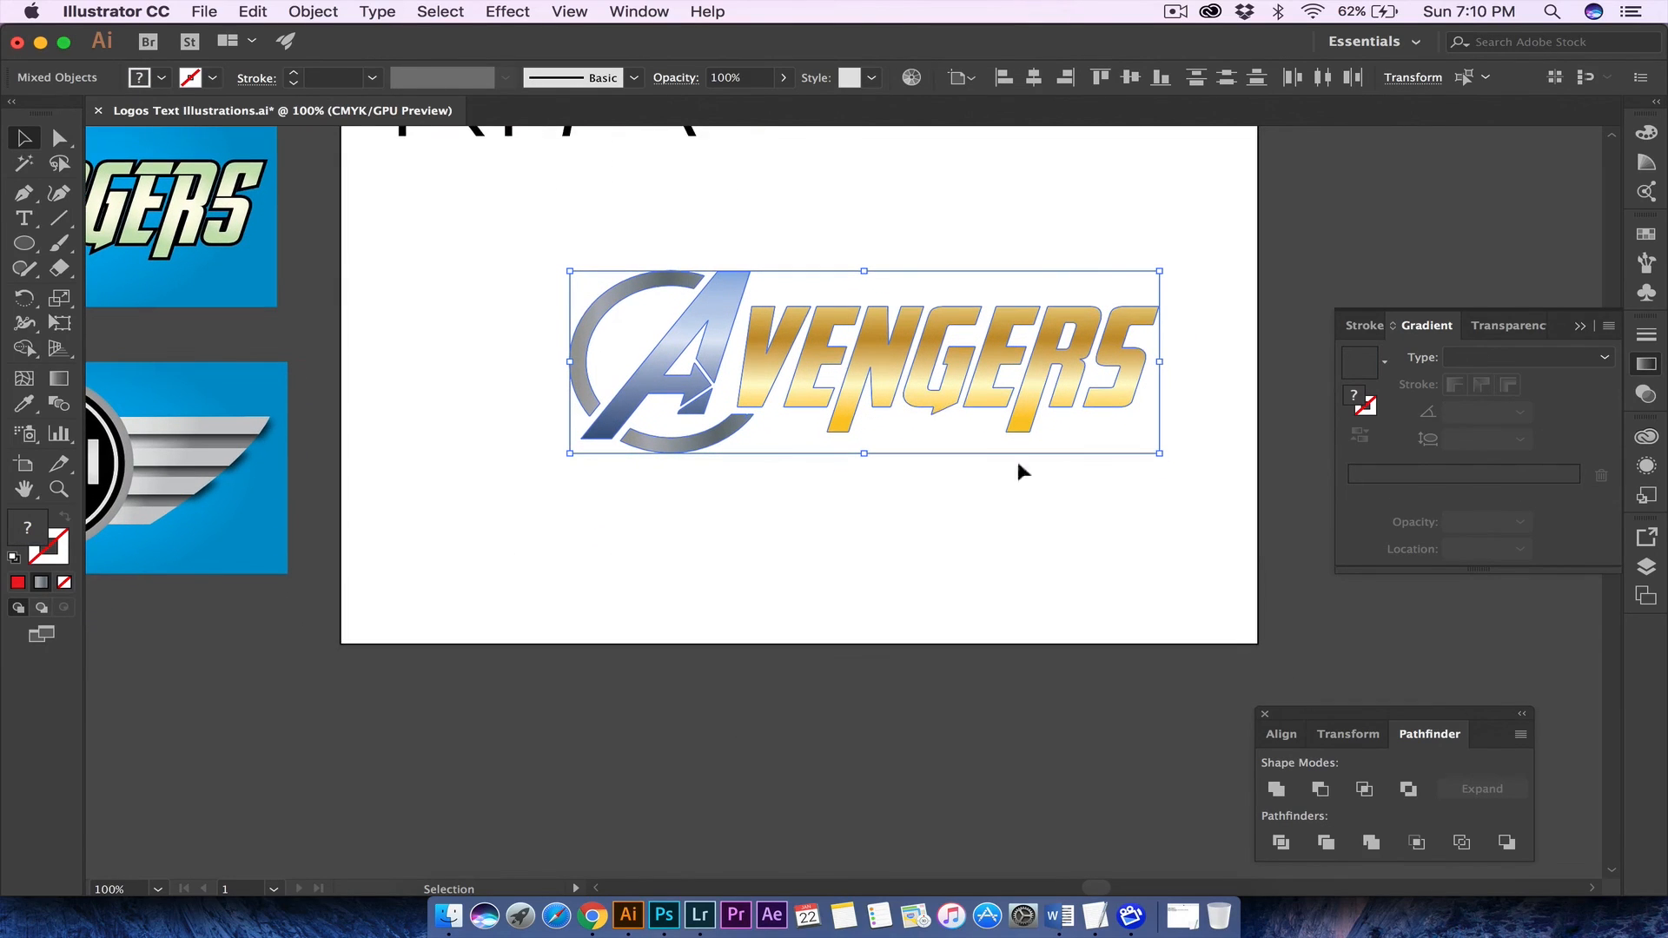
{"action": "left_click_drag", "start_coordinate": [880, 379], "coordinate": [871, 612]}
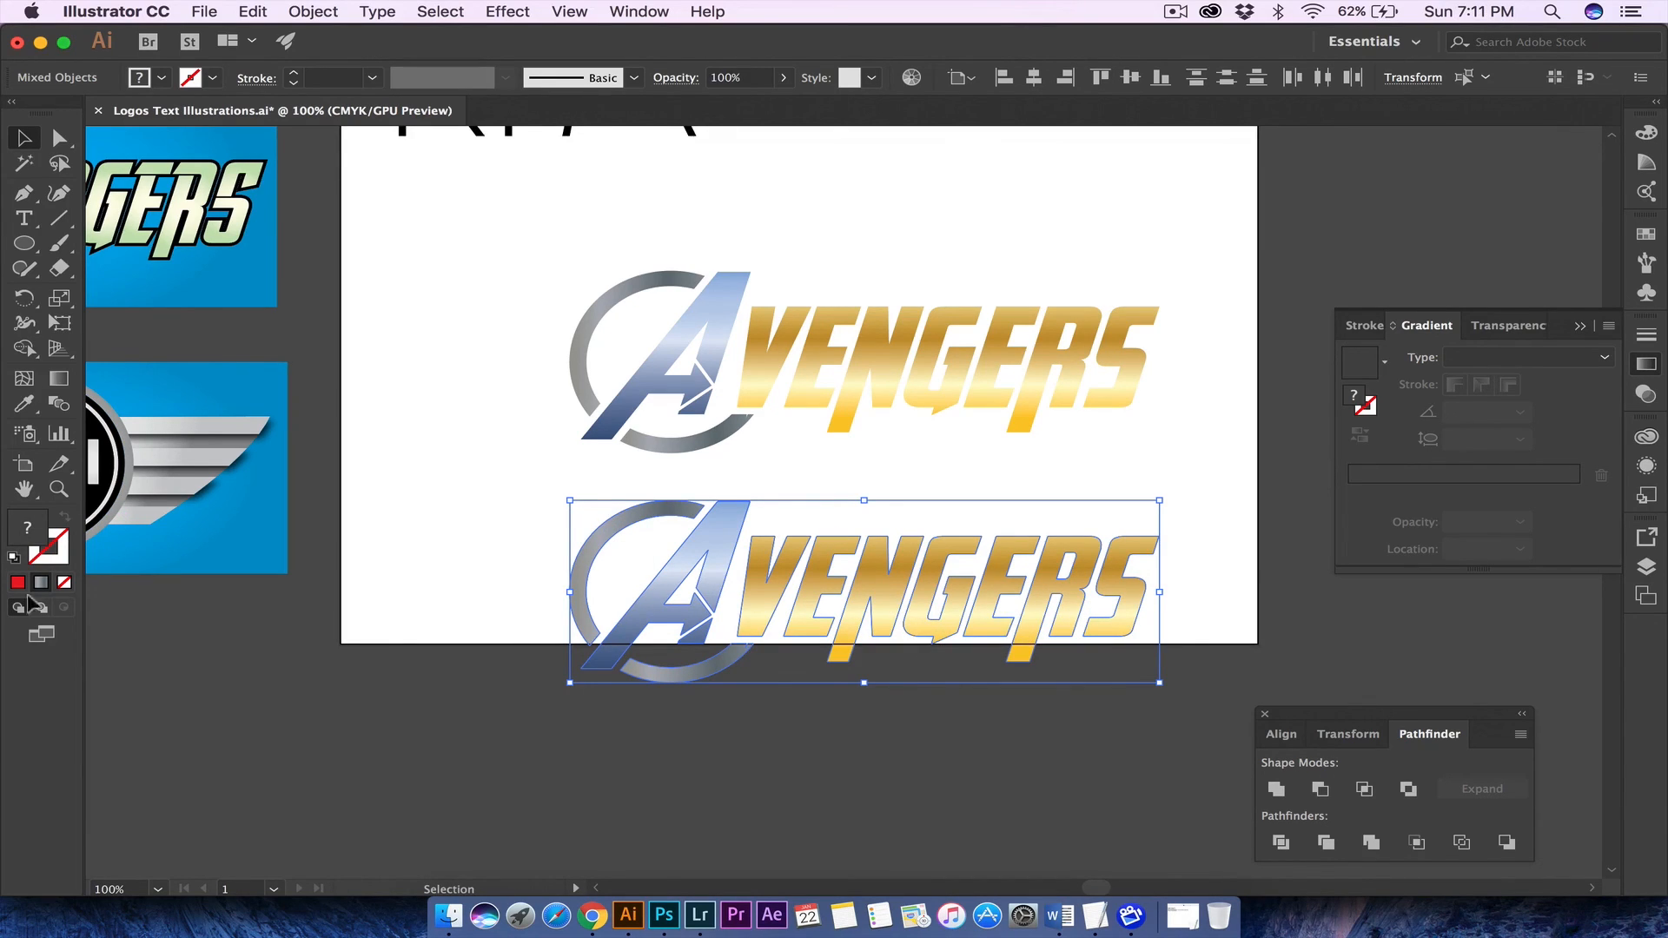
- Give the duplicated Avengers logo a solid red fill and a matching red stroke
{"action": "left_click", "coordinate": [33, 521]}
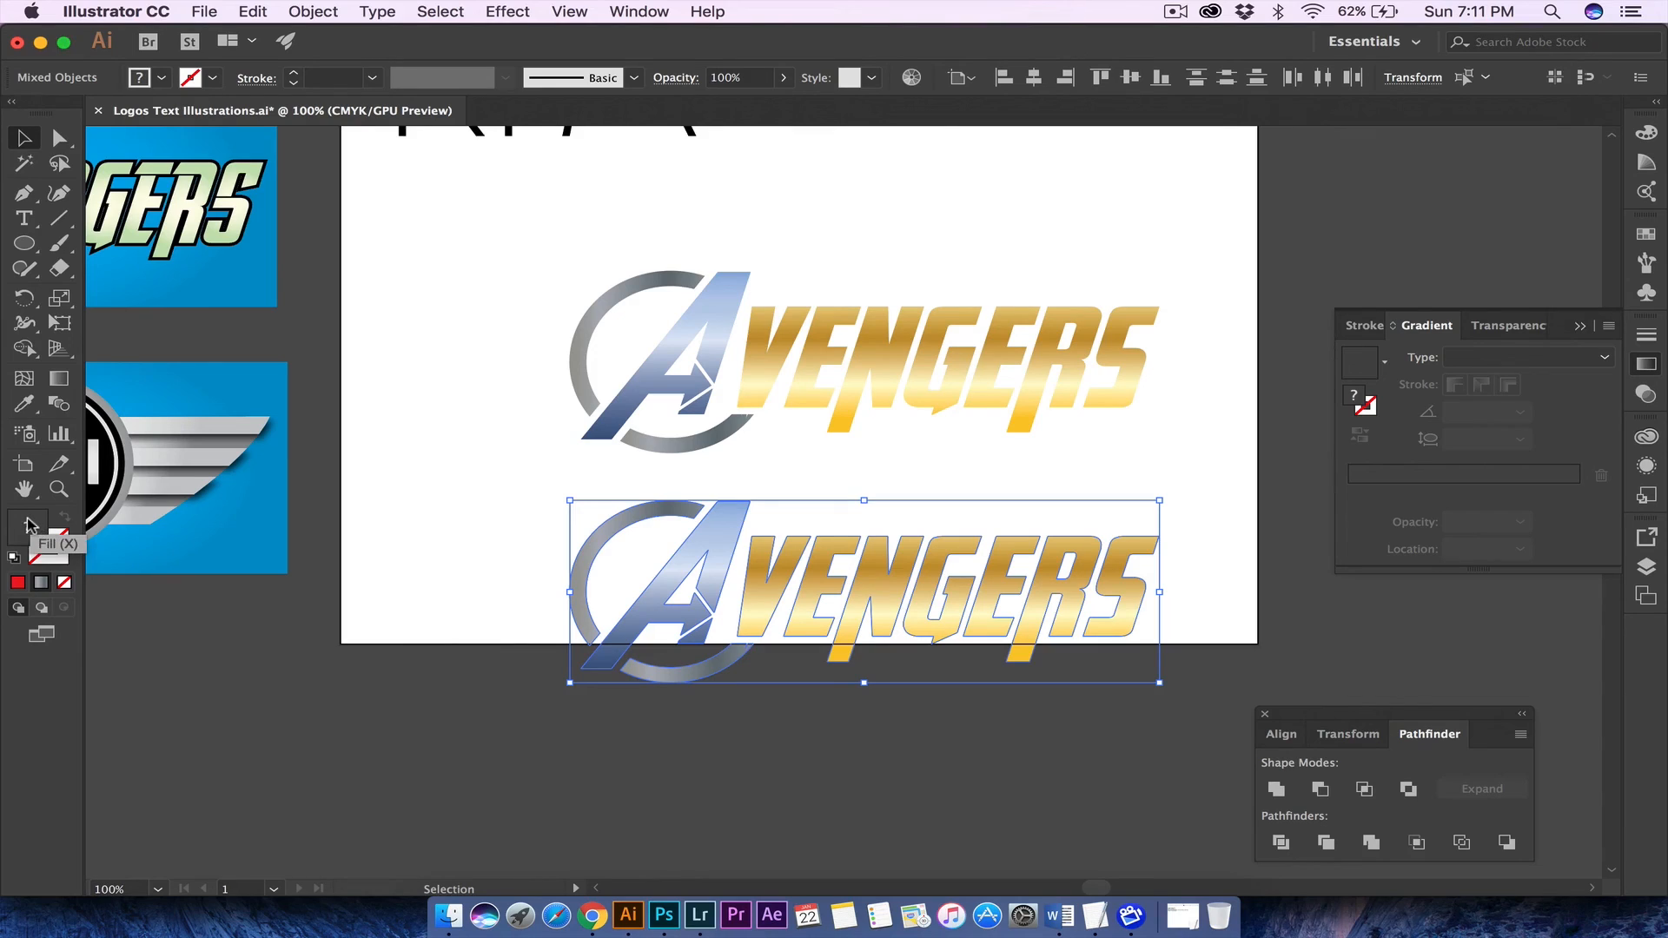
{"action": "left_click", "coordinate": [16, 582]}
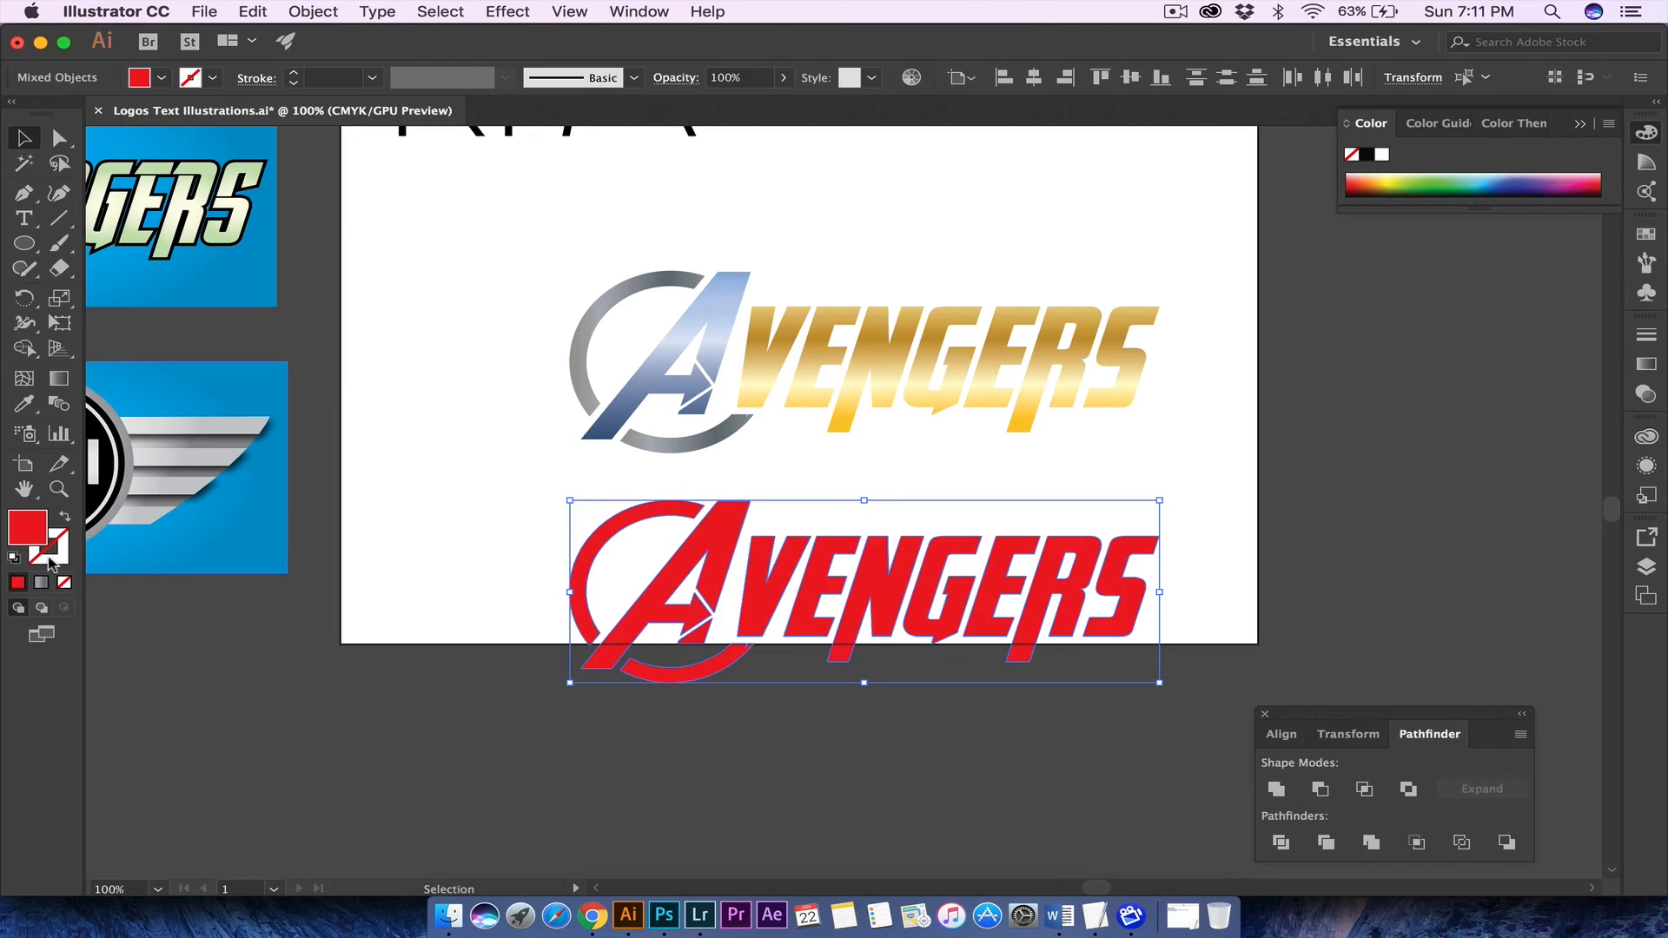
{"action": "left_click", "coordinate": [50, 560]}
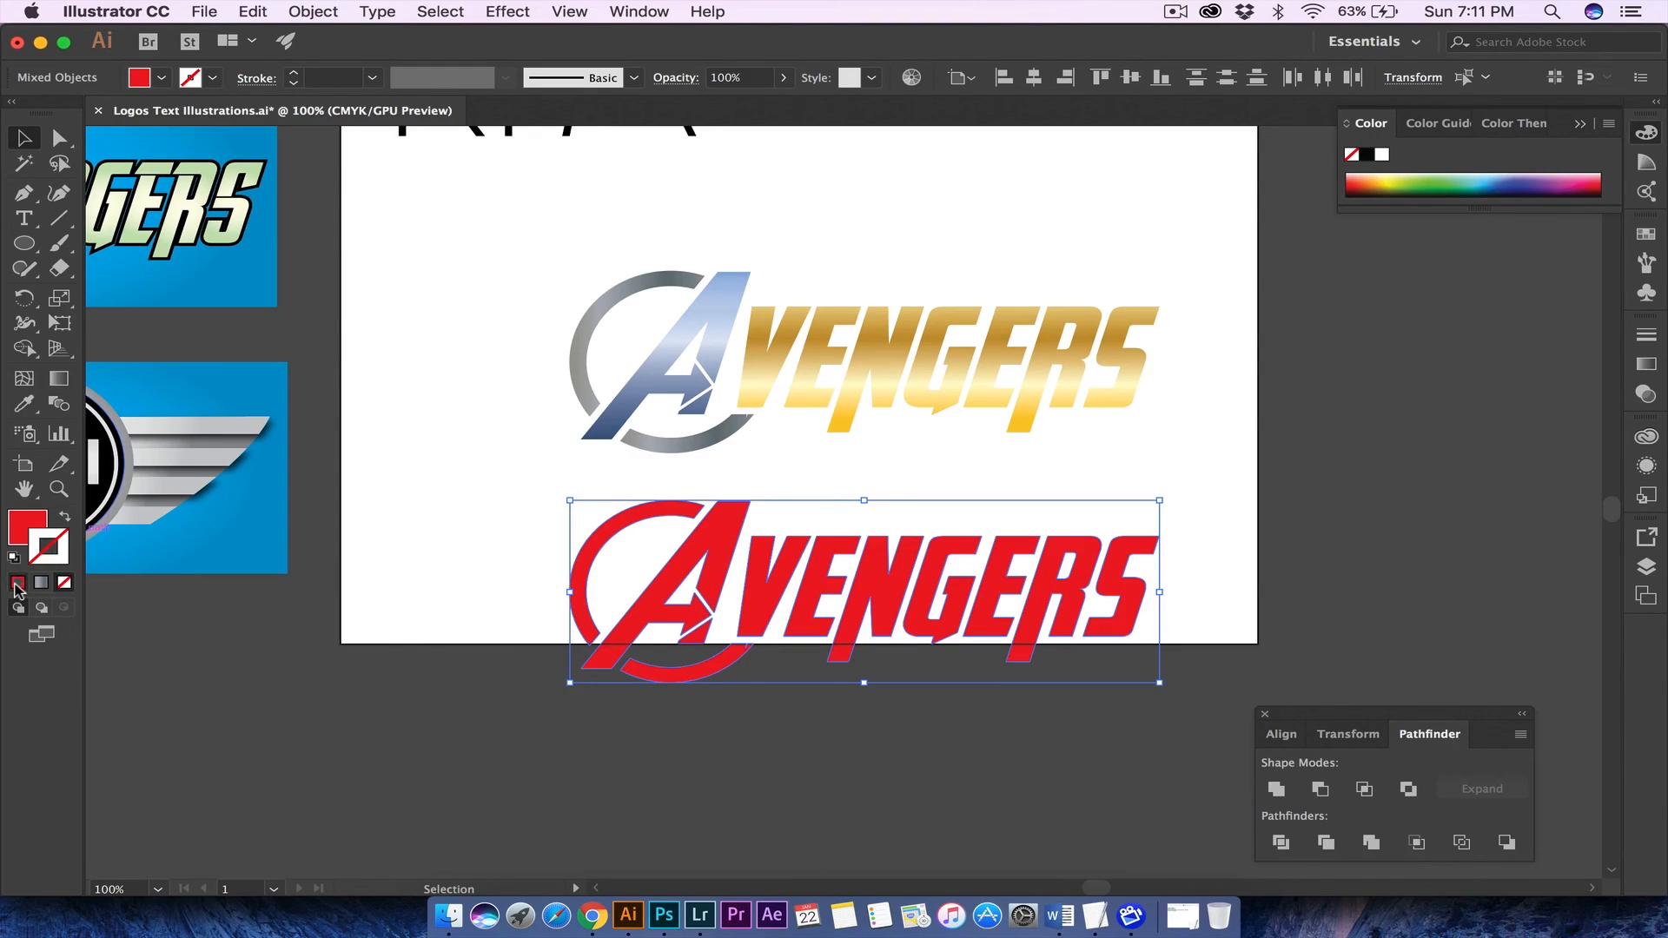
{"action": "left_click", "coordinate": [17, 583]}
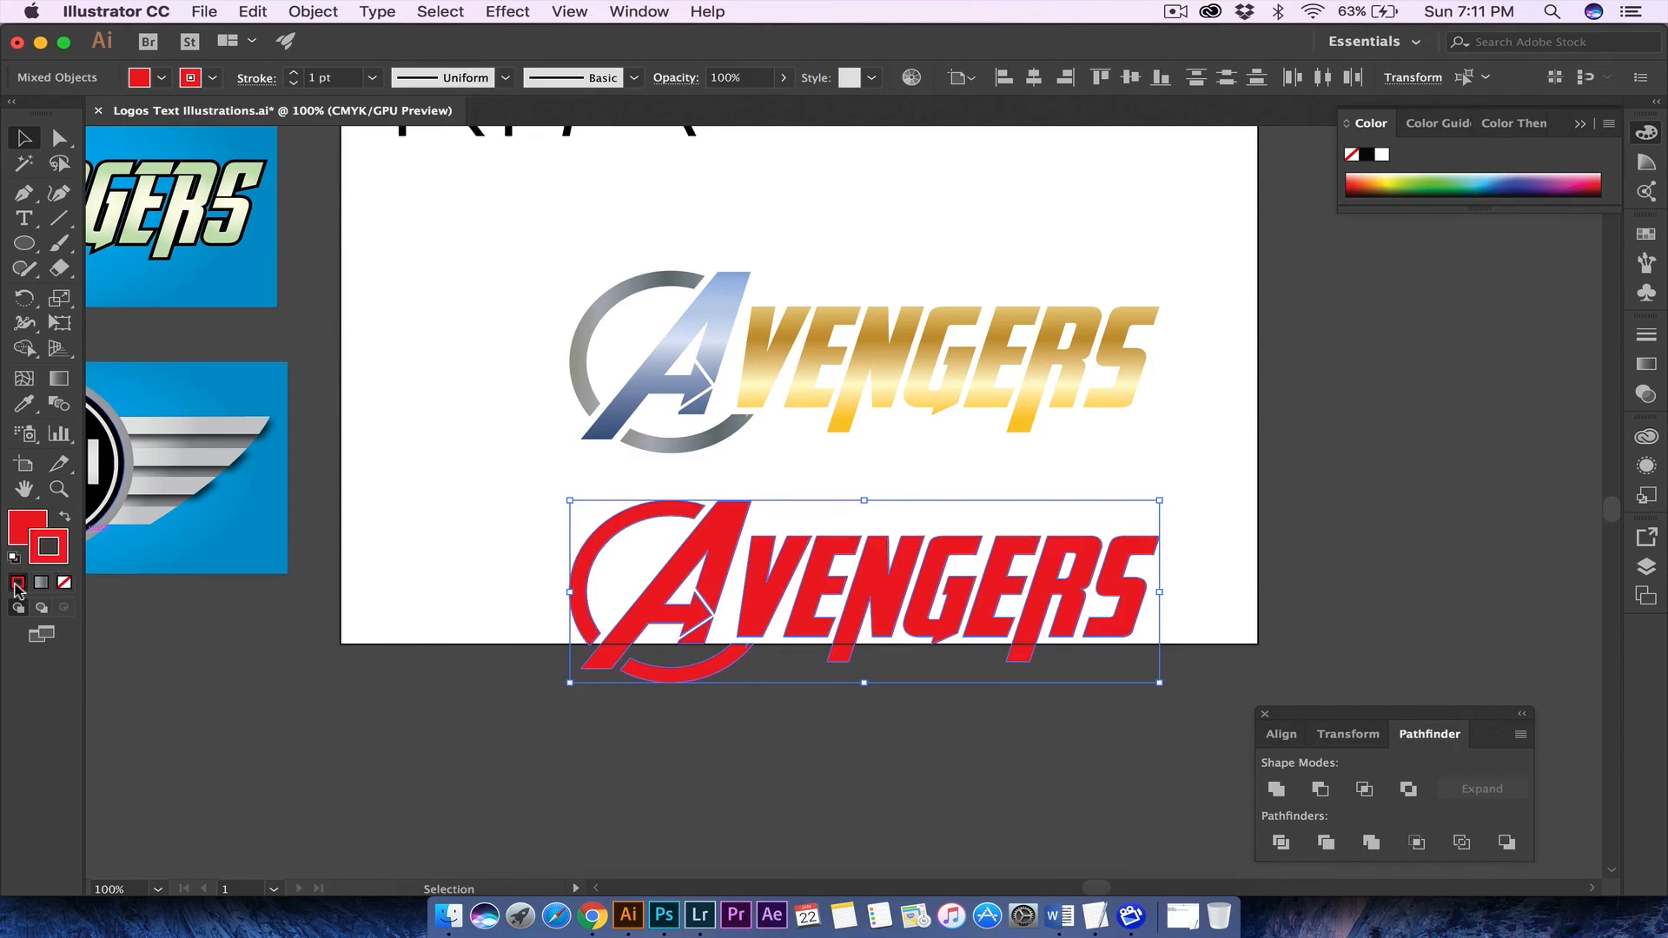
- Increase the duplicated logo's stroke weight to 10 pt
{"action": "left_click", "coordinate": [293, 74]}
{"action": "left_click", "coordinate": [292, 74]}
{"action": "left_click", "coordinate": [293, 74]}
{"action": "left_click", "coordinate": [293, 74]}
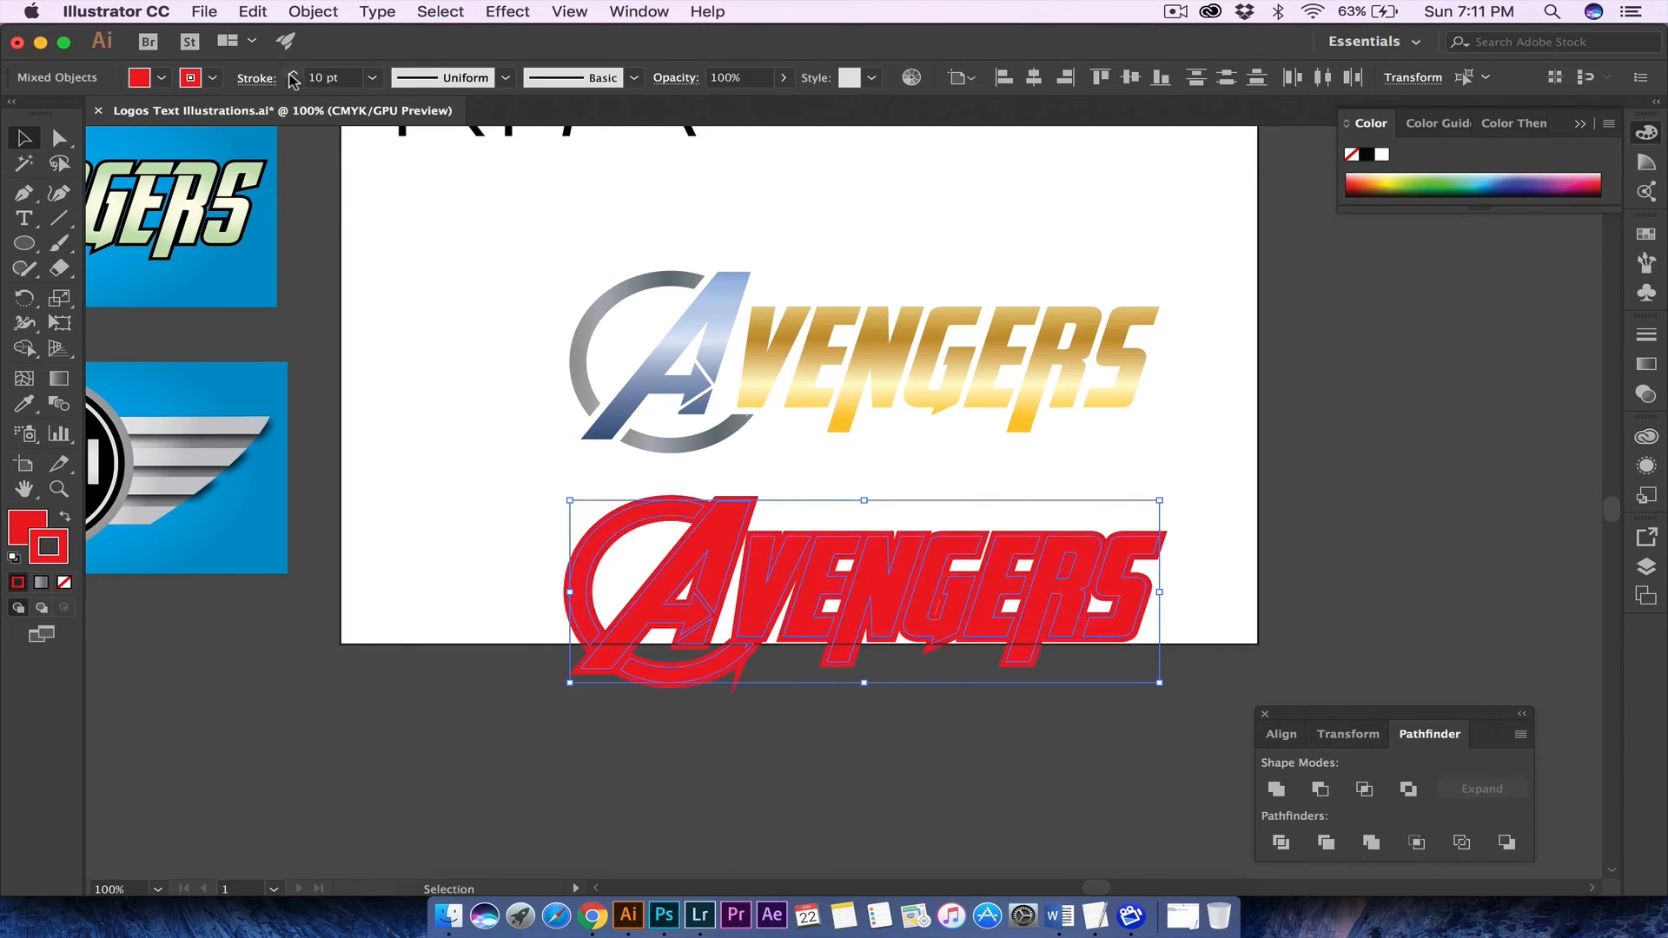
- Raise the stroke weight of the red duplicate logo to 15 pt
{"action": "left_click", "coordinate": [292, 74]}
{"action": "left_click", "coordinate": [292, 74]}
{"action": "left_click", "coordinate": [293, 75]}
{"action": "left_click", "coordinate": [293, 74]}
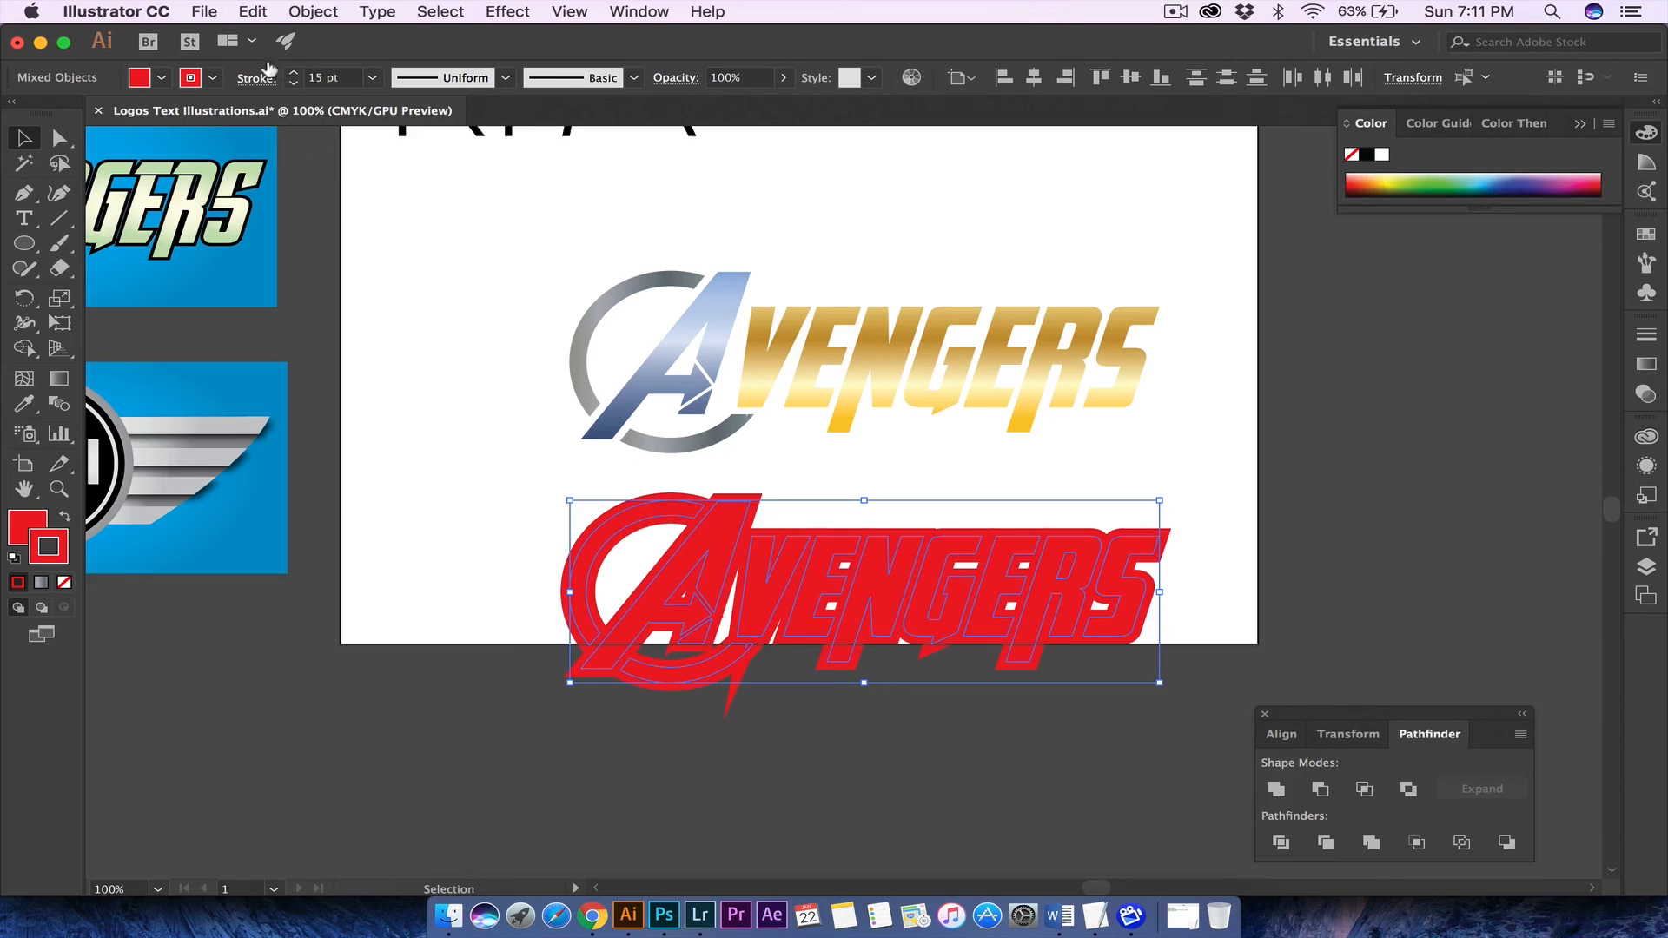
- Expand the red duplicate's fill and stroke, and unite all of its pieces into a single shape
{"action": "left_click", "coordinate": [304, 12]}
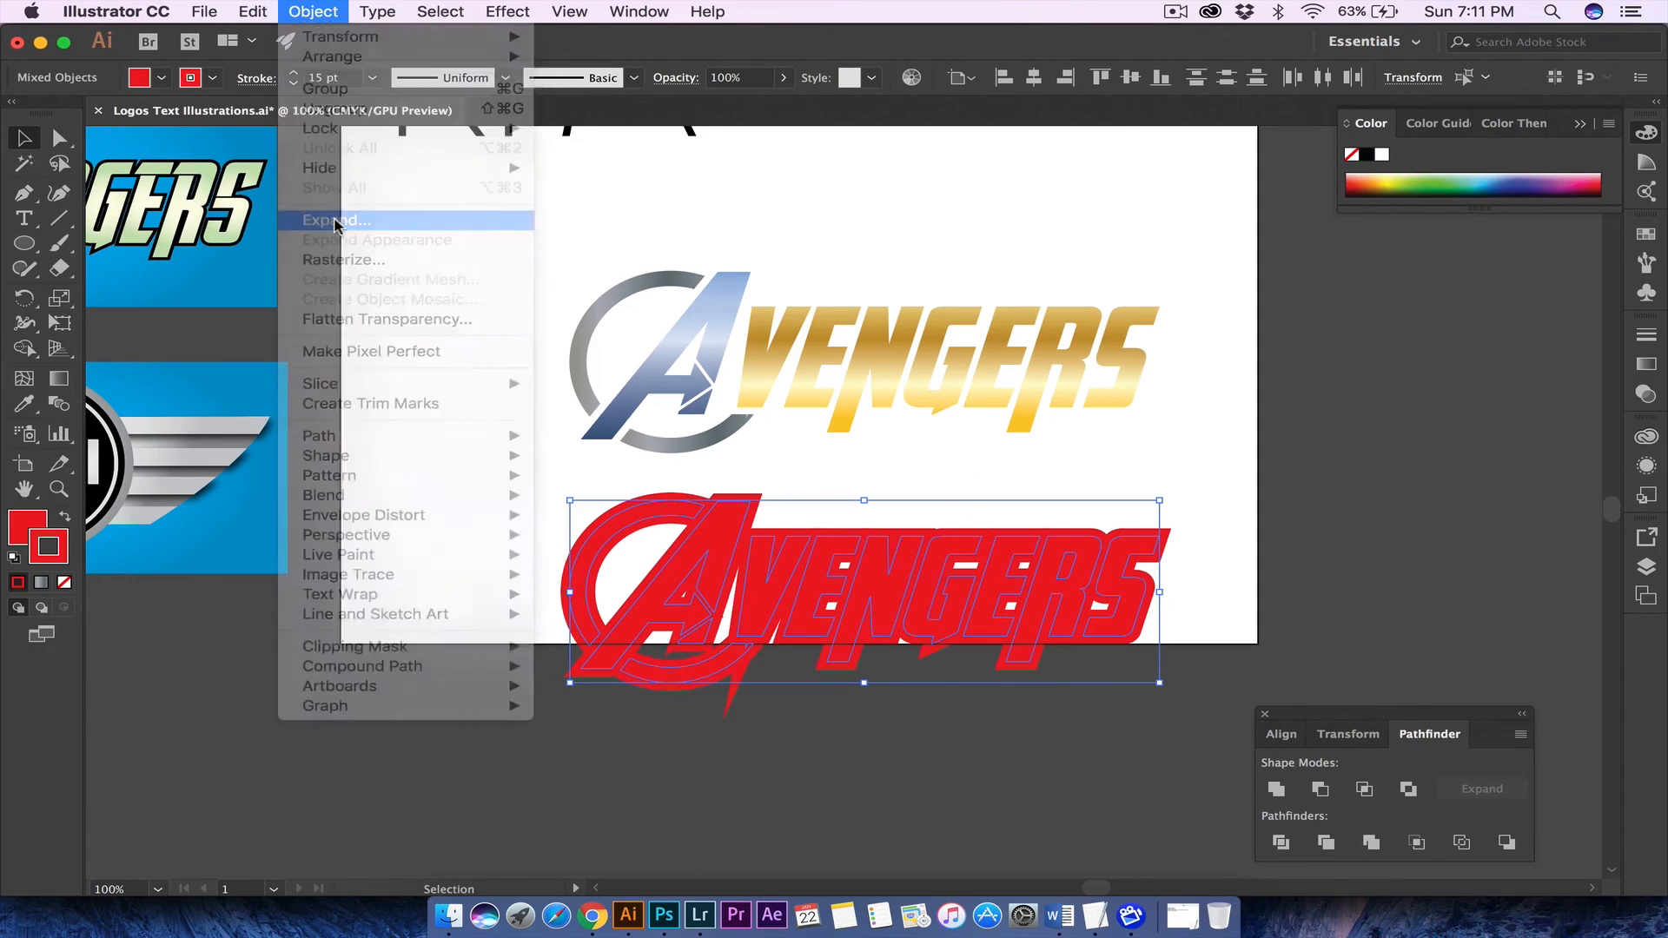
{"action": "left_click", "coordinate": [336, 222]}
{"action": "left_click", "coordinate": [556, 607]}
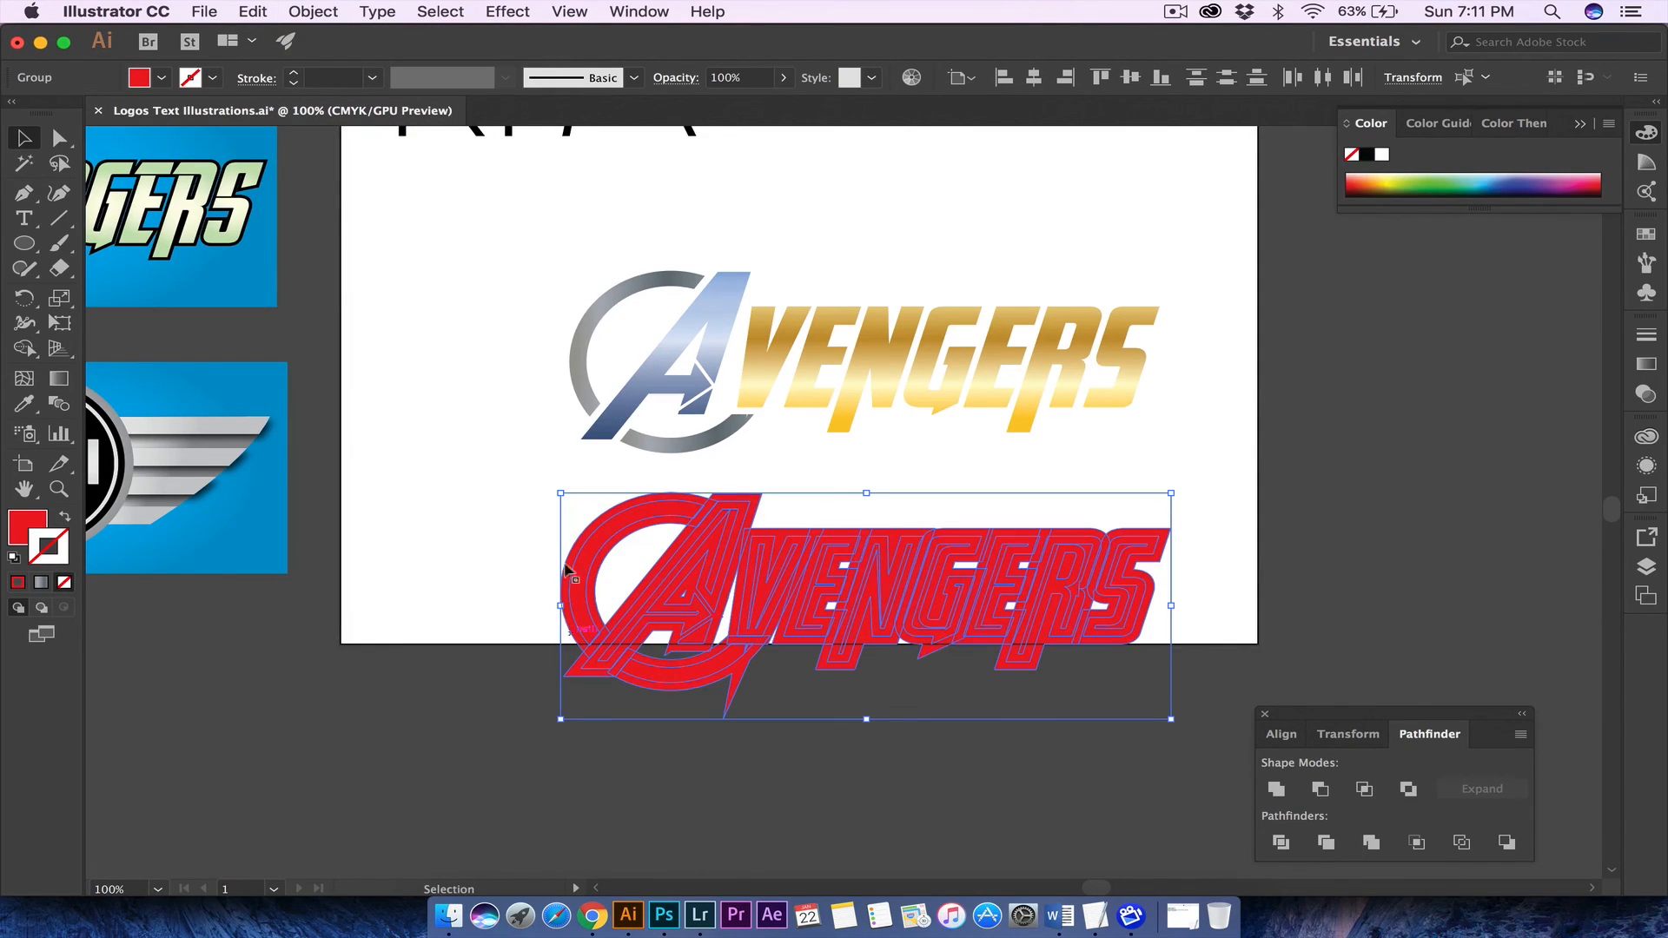
{"action": "left_click", "coordinate": [1276, 791]}
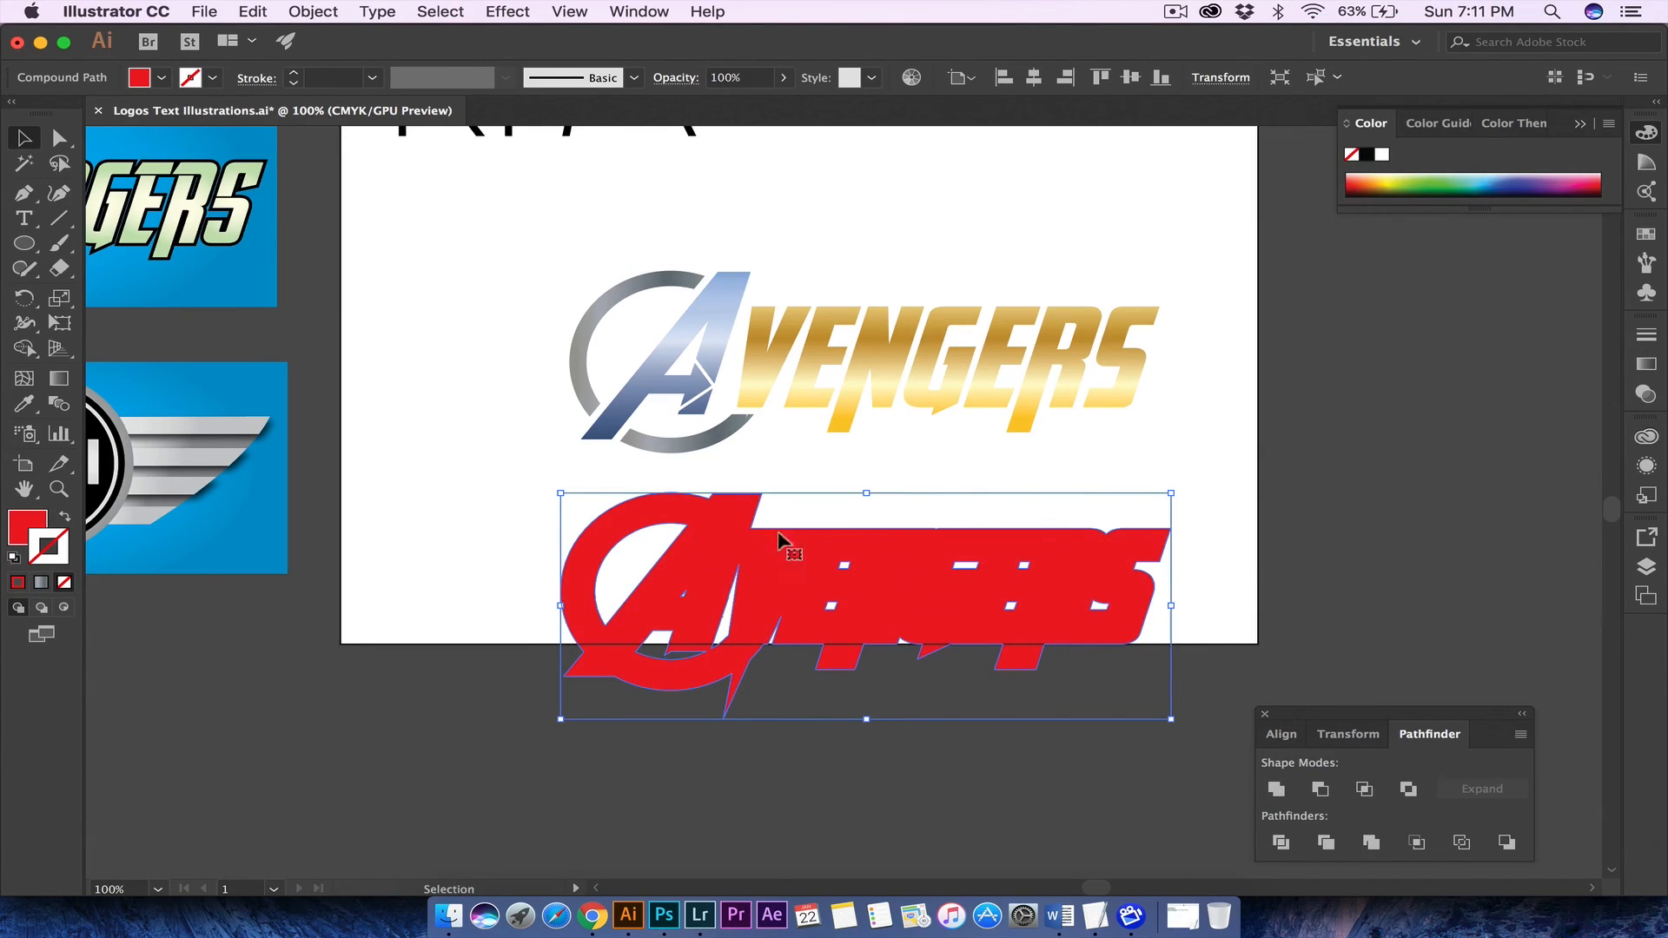
- Move the united red shape off the artboard into the empty area just below it
{"action": "left_click", "coordinate": [59, 137]}
{"action": "left_click", "coordinate": [686, 773]}
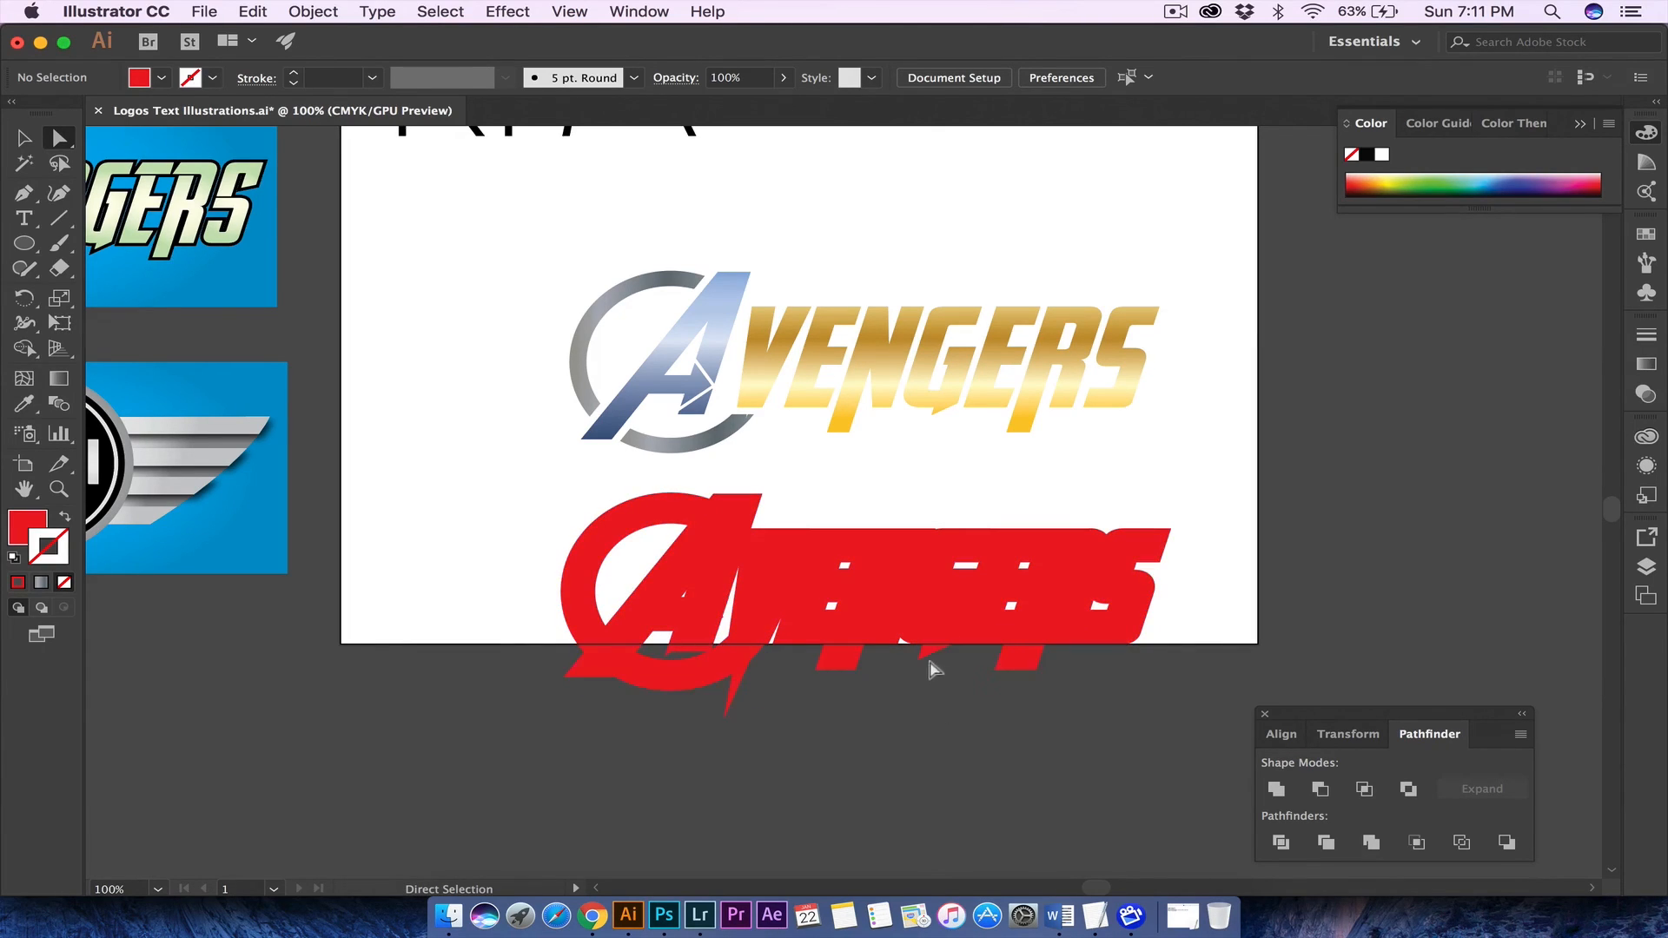
{"action": "key", "text": "v"}
{"action": "left_click_drag", "start_coordinate": [871, 588], "coordinate": [811, 760]}
{"action": "scroll", "coordinate": [811, 757], "scroll_direction": "down", "scroll_amount": 3}
{"action": "key", "text": "super+equal"}
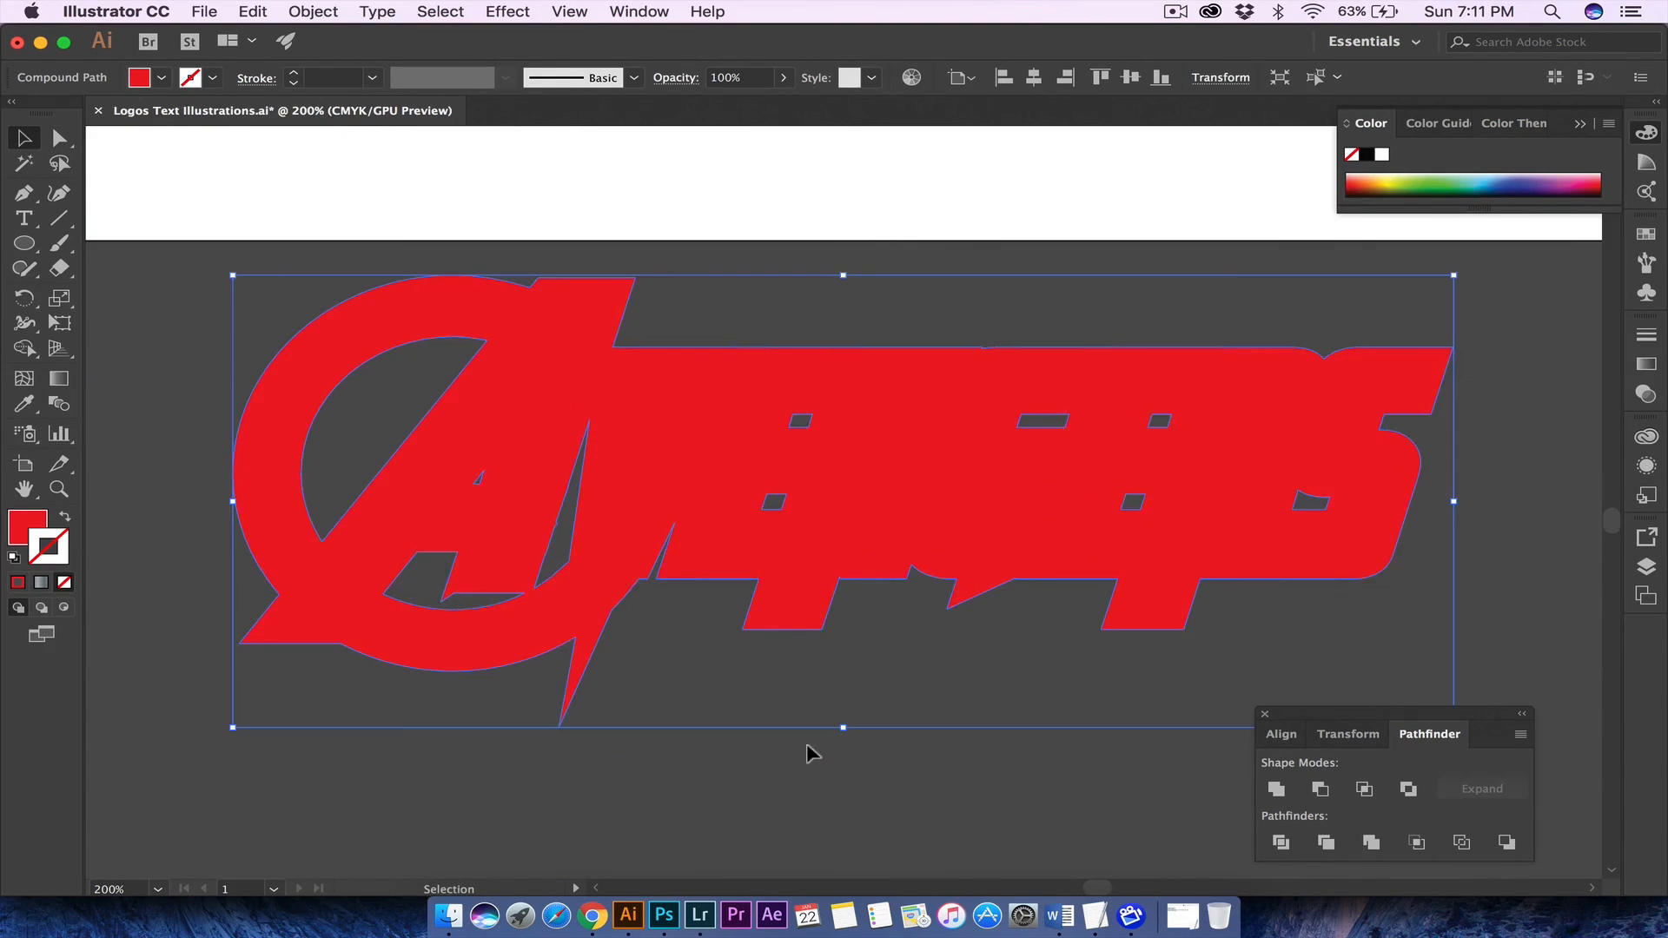
{"action": "left_click", "coordinate": [807, 745]}
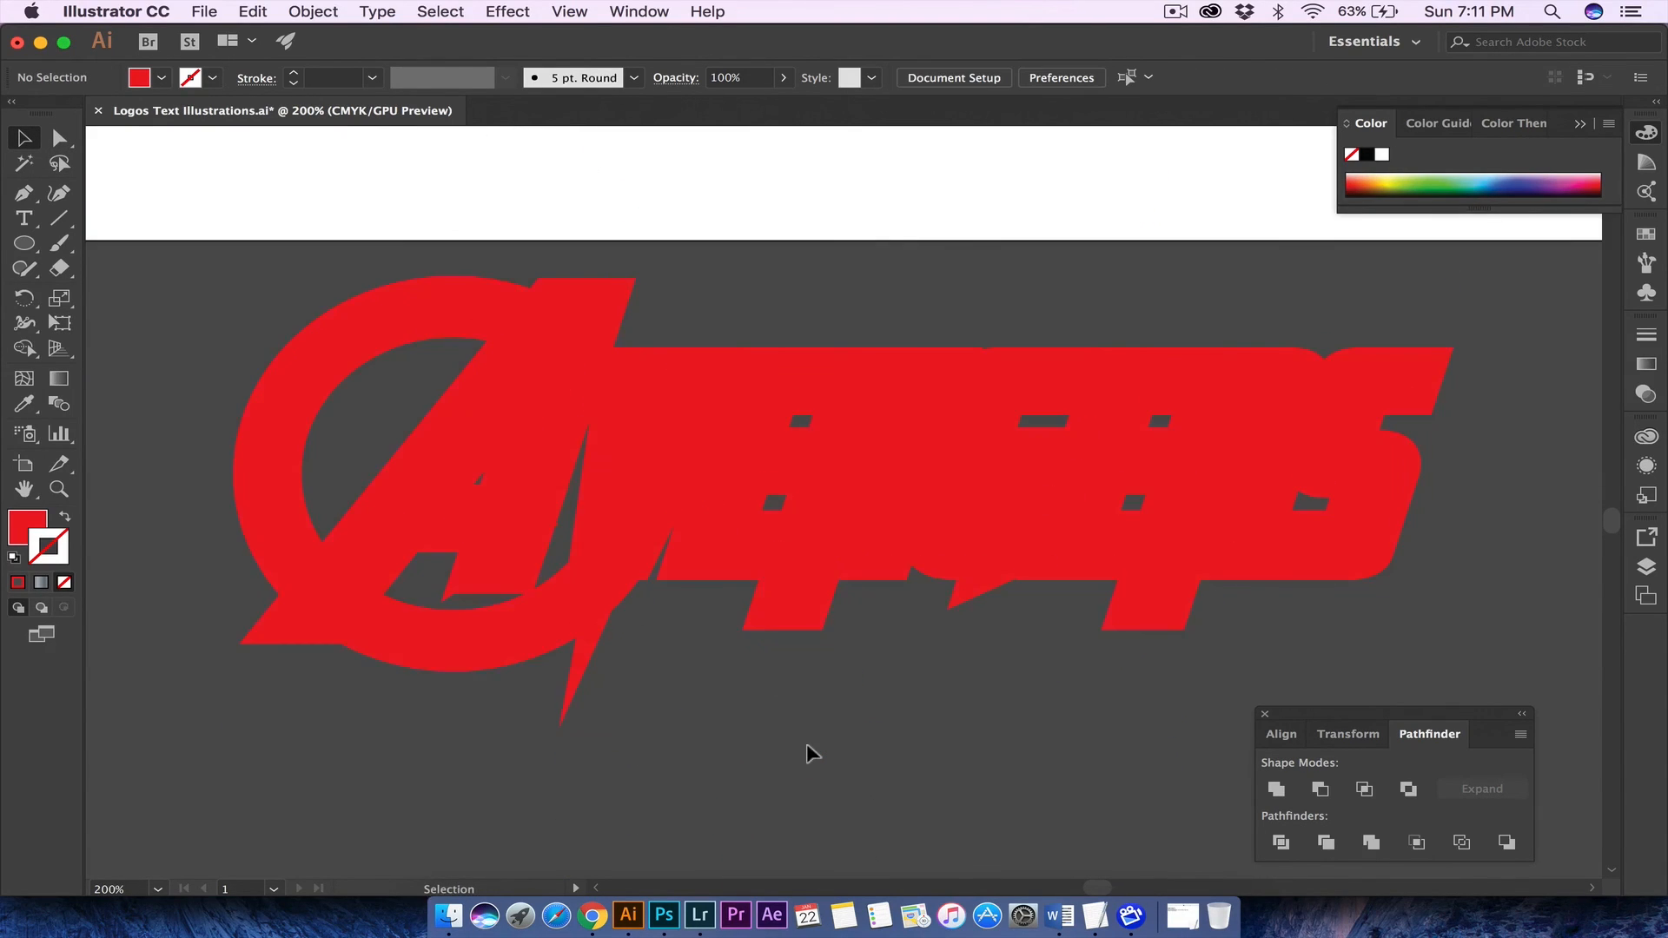
- Pull the long spike's anchor up into the ring's lower edge and level the pointed tip beneath the G with the letters' base
{"action": "left_click", "coordinate": [58, 142]}
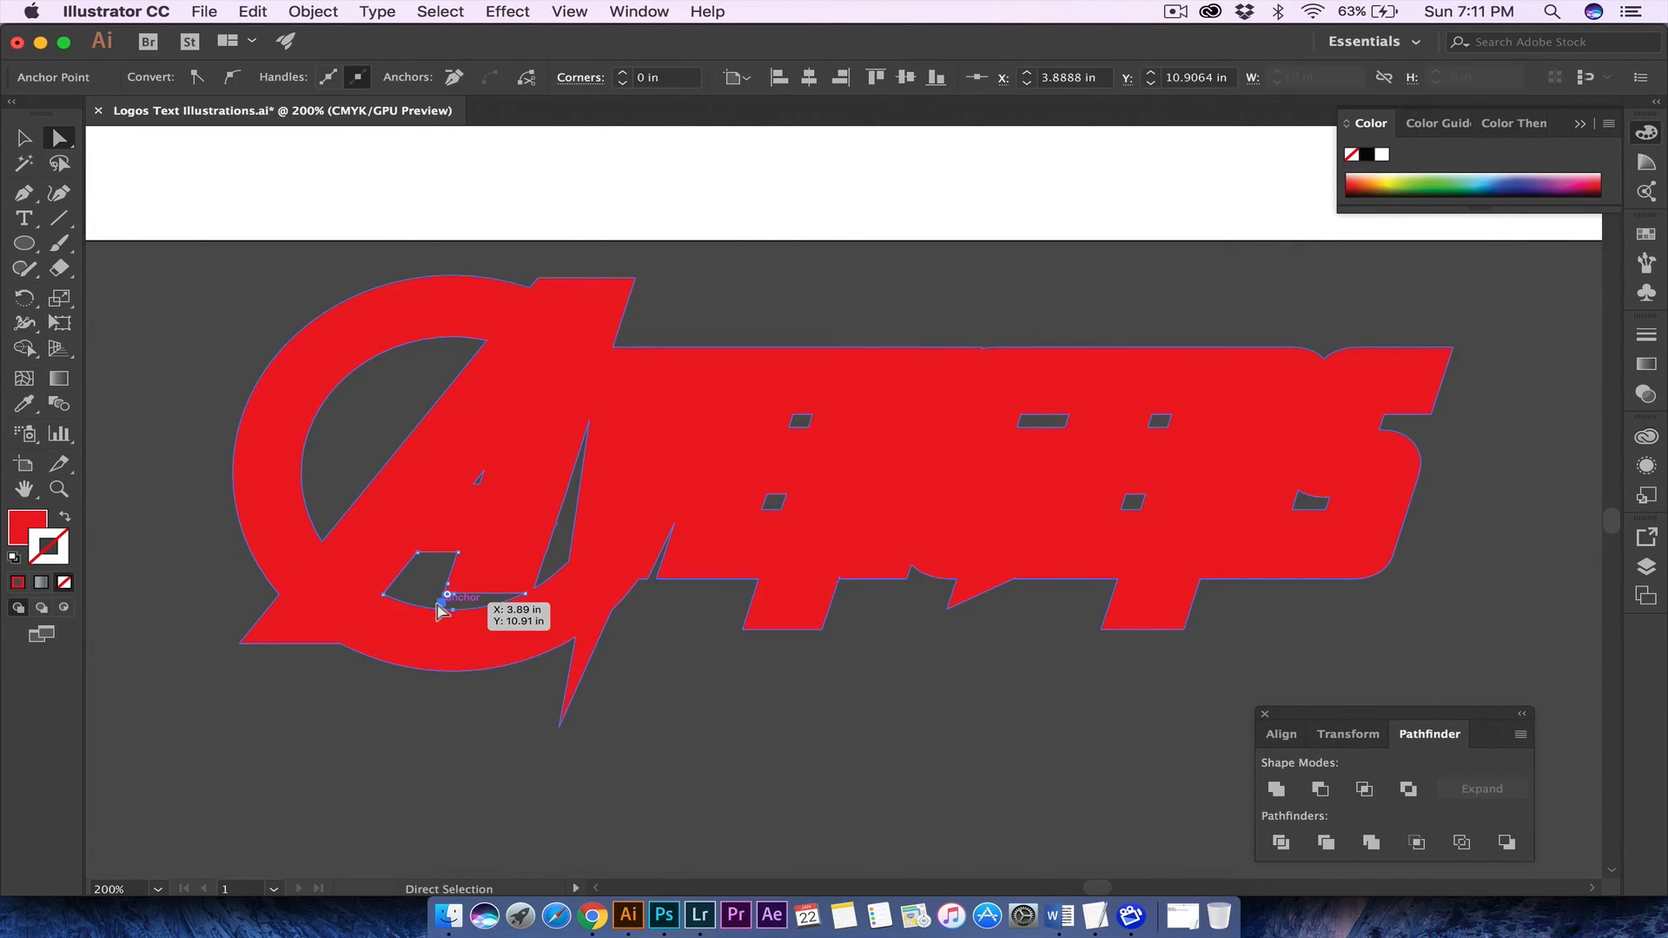
{"action": "left_click", "coordinate": [561, 728]}
{"action": "left_click_drag", "start_coordinate": [562, 728], "coordinate": [575, 638]}
{"action": "left_click", "coordinate": [621, 695]}
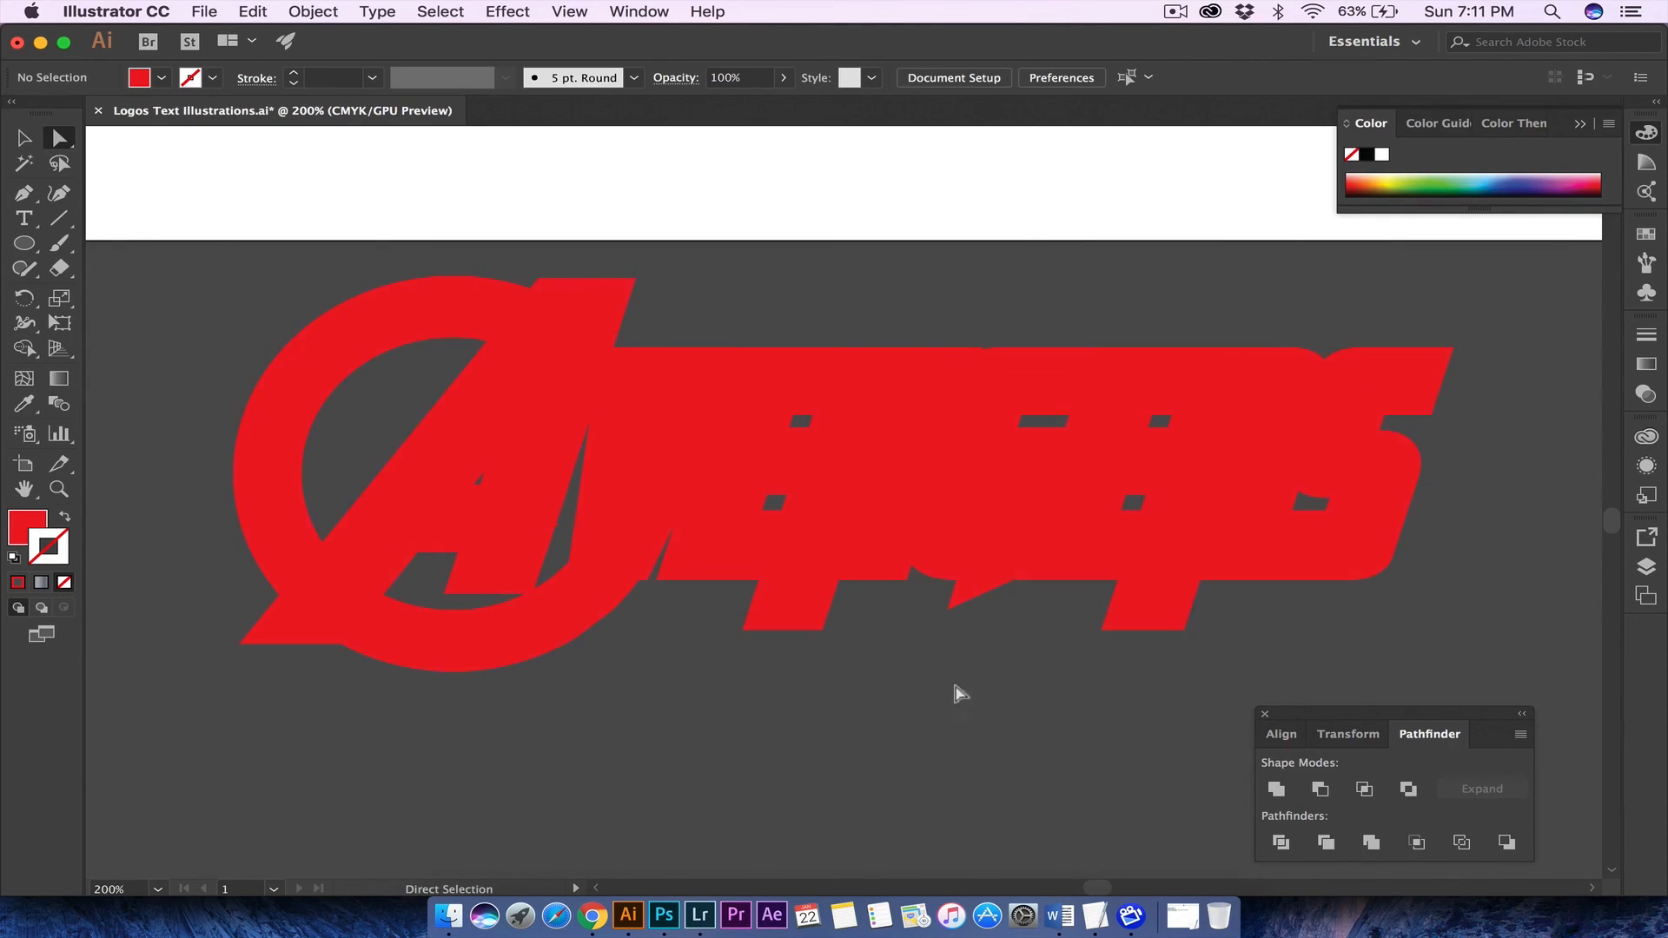
{"action": "left_click_drag", "start_coordinate": [952, 608], "coordinate": [957, 578]}
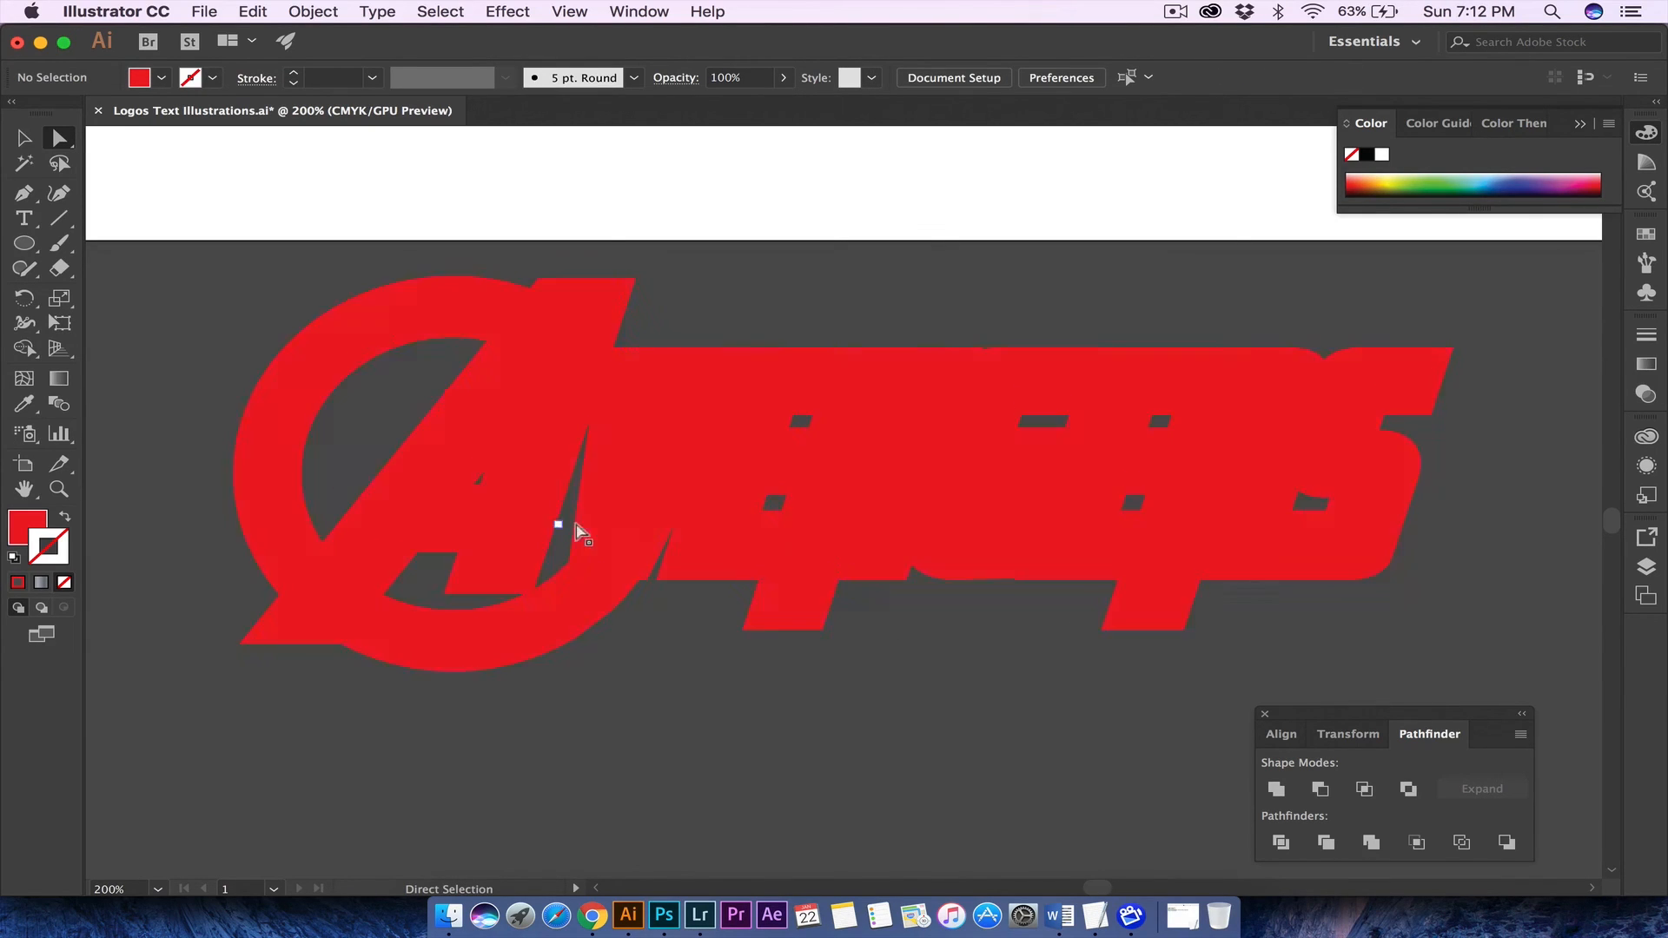
- Nudge the stray anchor on the edge of the narrow gap between the A and the V to smooth out its notch
{"action": "key", "text": "super+equal"}
{"action": "key", "text": "super+equal"}
{"action": "key", "text": "super+equal"}
{"action": "scroll", "coordinate": [676, 574], "scroll_direction": "left", "scroll_amount": 10}
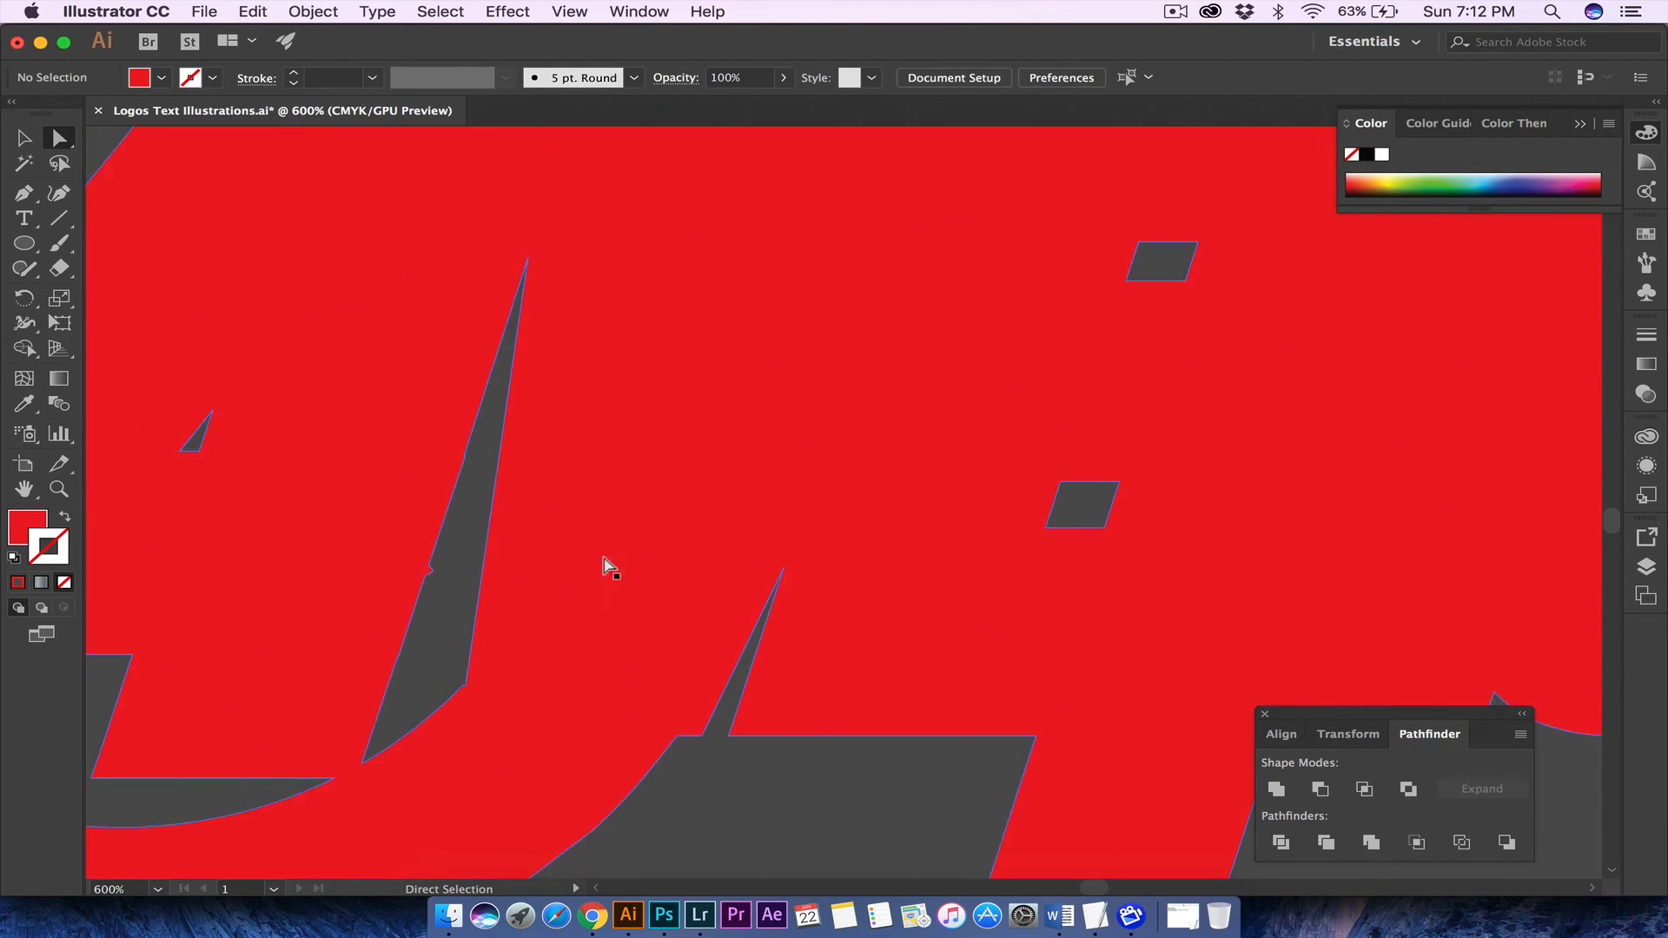
{"action": "left_click", "coordinate": [437, 573]}
{"action": "left_click_drag", "start_coordinate": [435, 572], "coordinate": [425, 575]}
{"action": "left_click", "coordinate": [454, 645]}
- Fill the united shape with a near-black colour and move it over the gradient Avengers logo so the two align
{"action": "key", "text": "super+minus"}
{"action": "key", "text": "super+minus"}
{"action": "key", "text": "super+minus"}
{"action": "key", "text": "super+minus"}
{"action": "key", "text": "super+minus"}
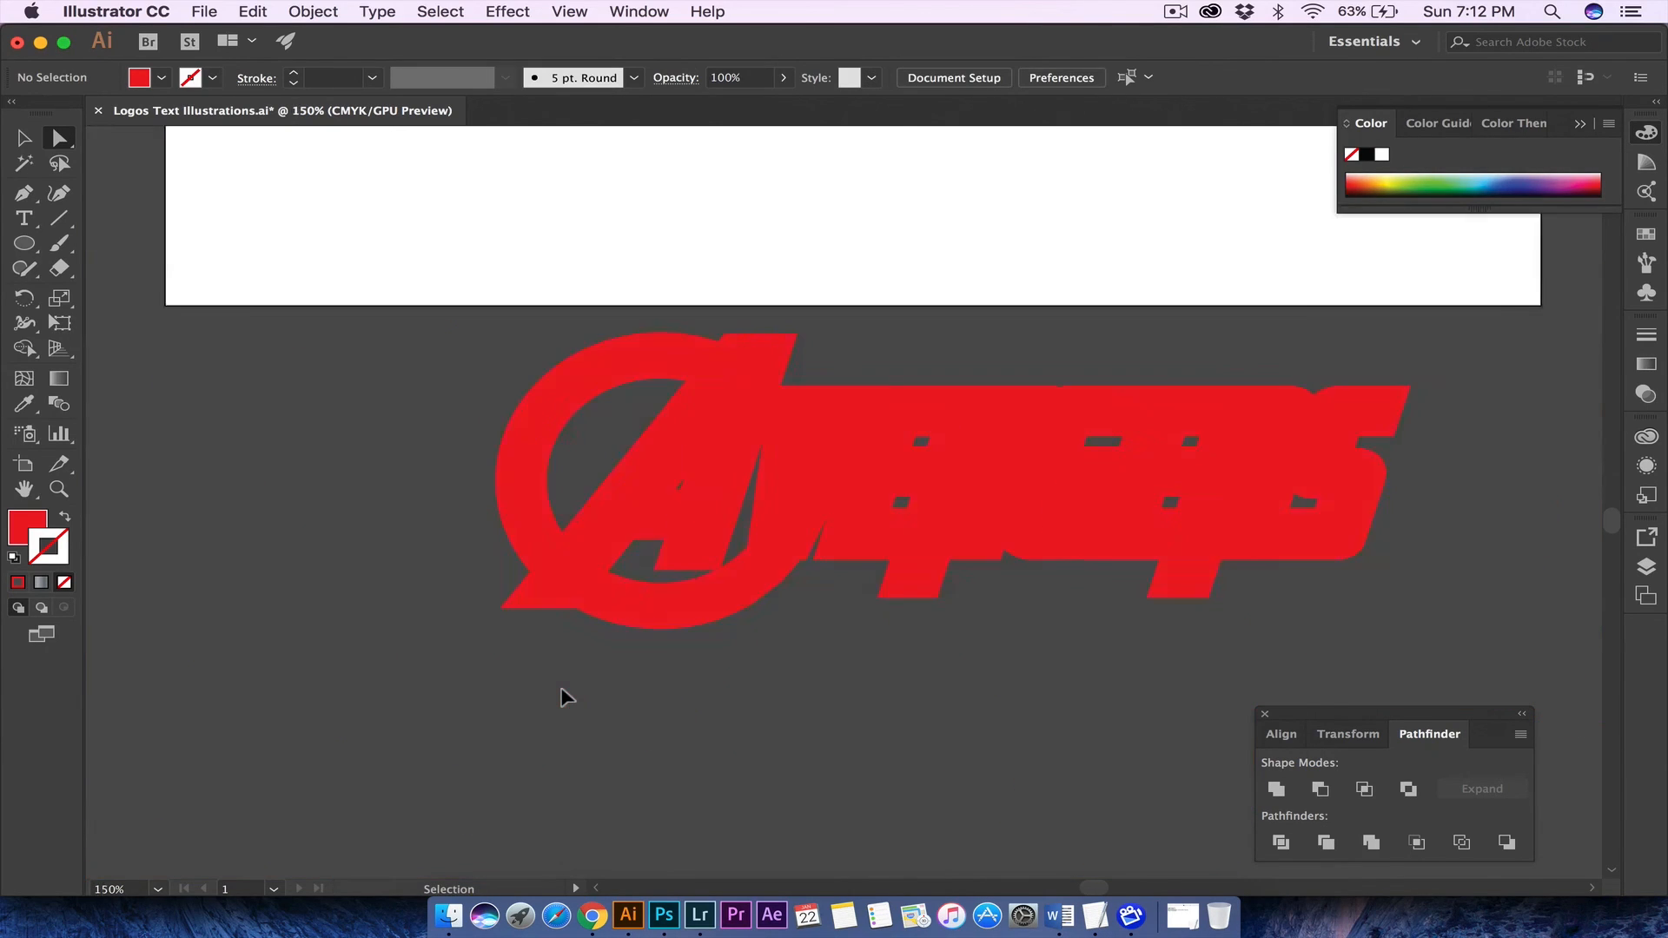
{"action": "left_click", "coordinate": [24, 137]}
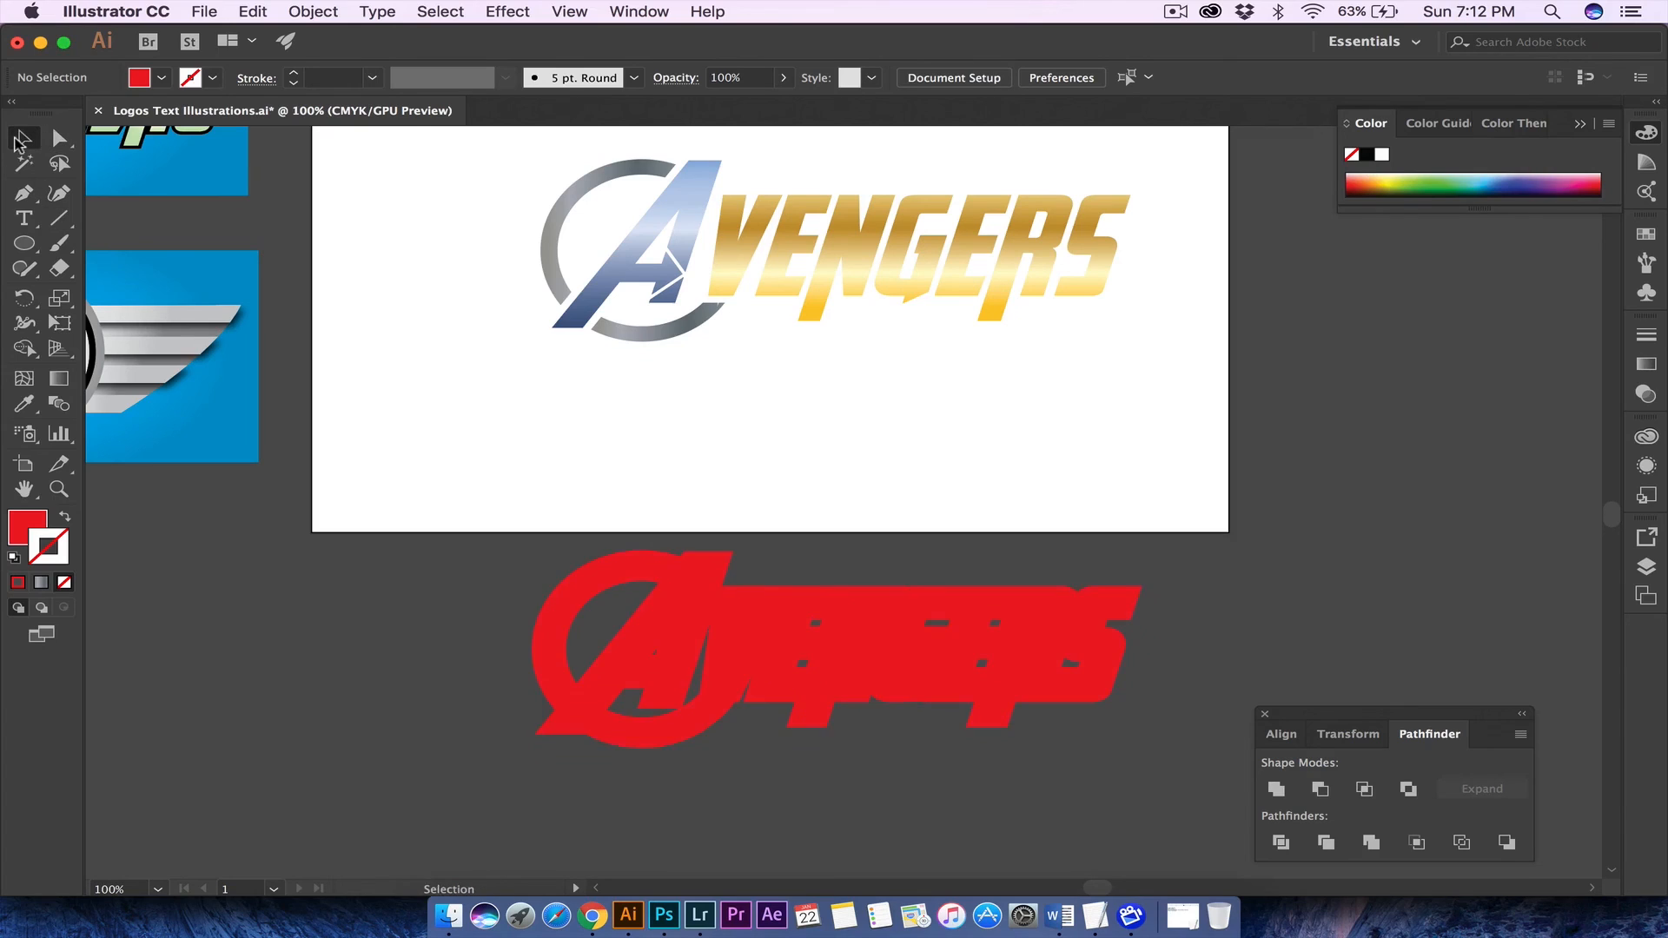
{"action": "left_click", "coordinate": [776, 647]}
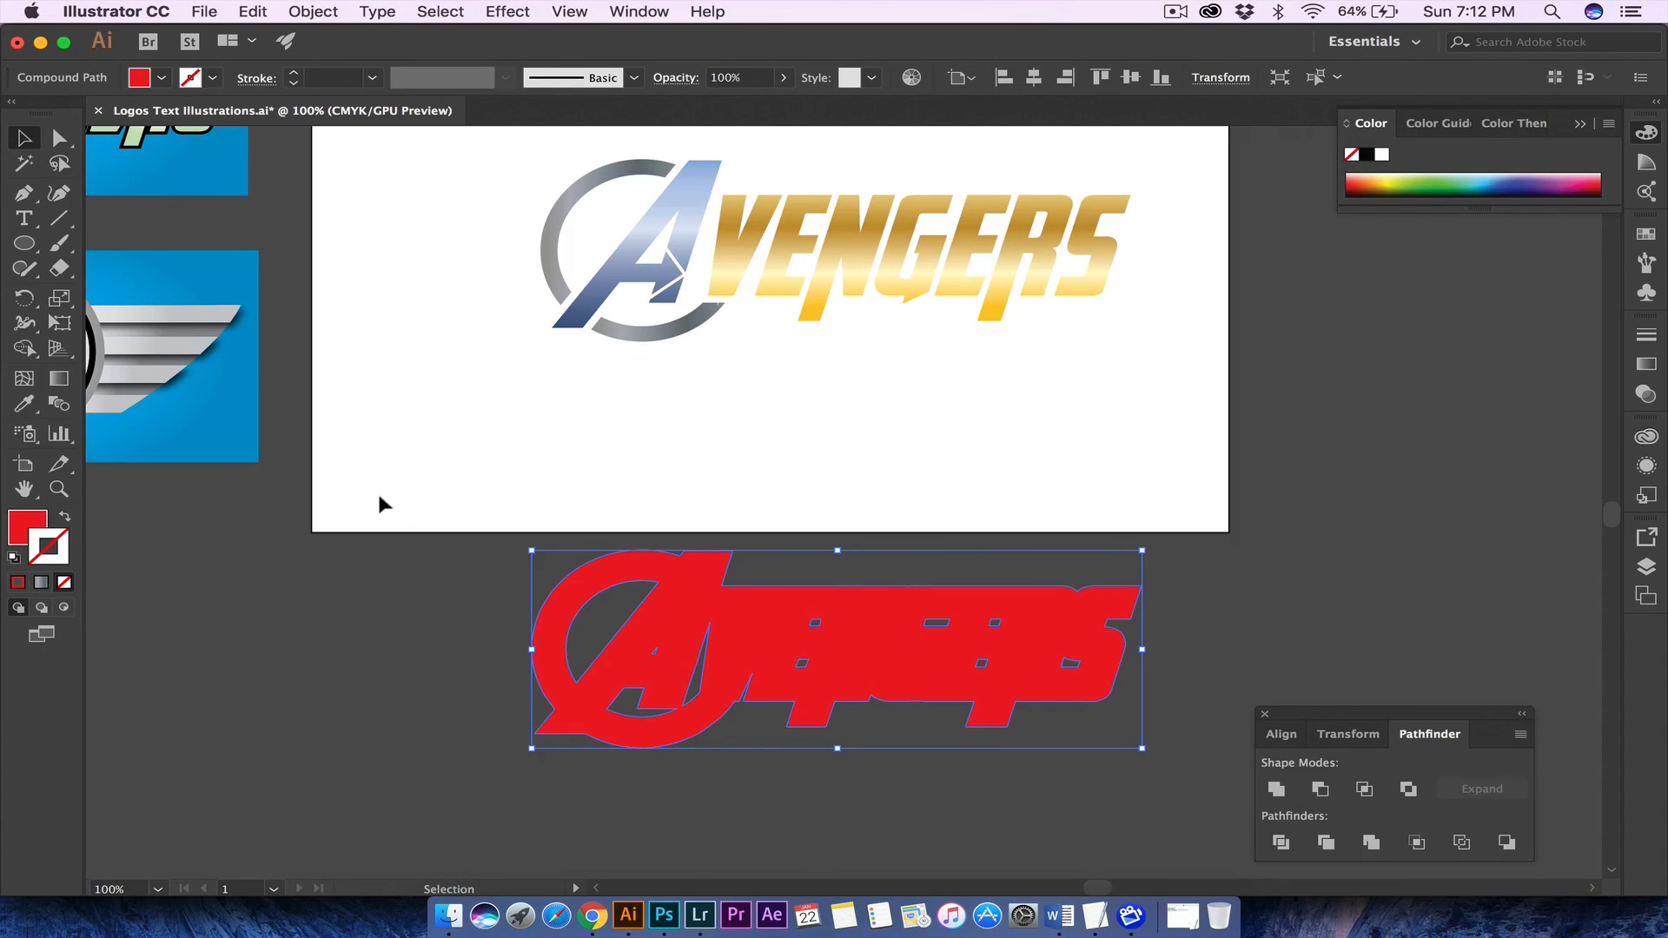
{"action": "left_click", "coordinate": [29, 521]}
{"action": "double_click", "coordinate": [23, 534]}
{"action": "mouse_move", "coordinate": [825, 615]}
{"action": "left_mouse_down"}
{"action": "mouse_move", "coordinate": [824, 672]}
{"action": "mouse_move", "coordinate": [916, 664]}
{"action": "mouse_move", "coordinate": [869, 608]}
{"action": "mouse_move", "coordinate": [868, 242]}
{"action": "left_mouse_up"}
{"action": "left_click", "coordinate": [1213, 456]}
{"action": "double_click", "coordinate": [23, 534]}
{"action": "left_click", "coordinate": [1213, 441]}
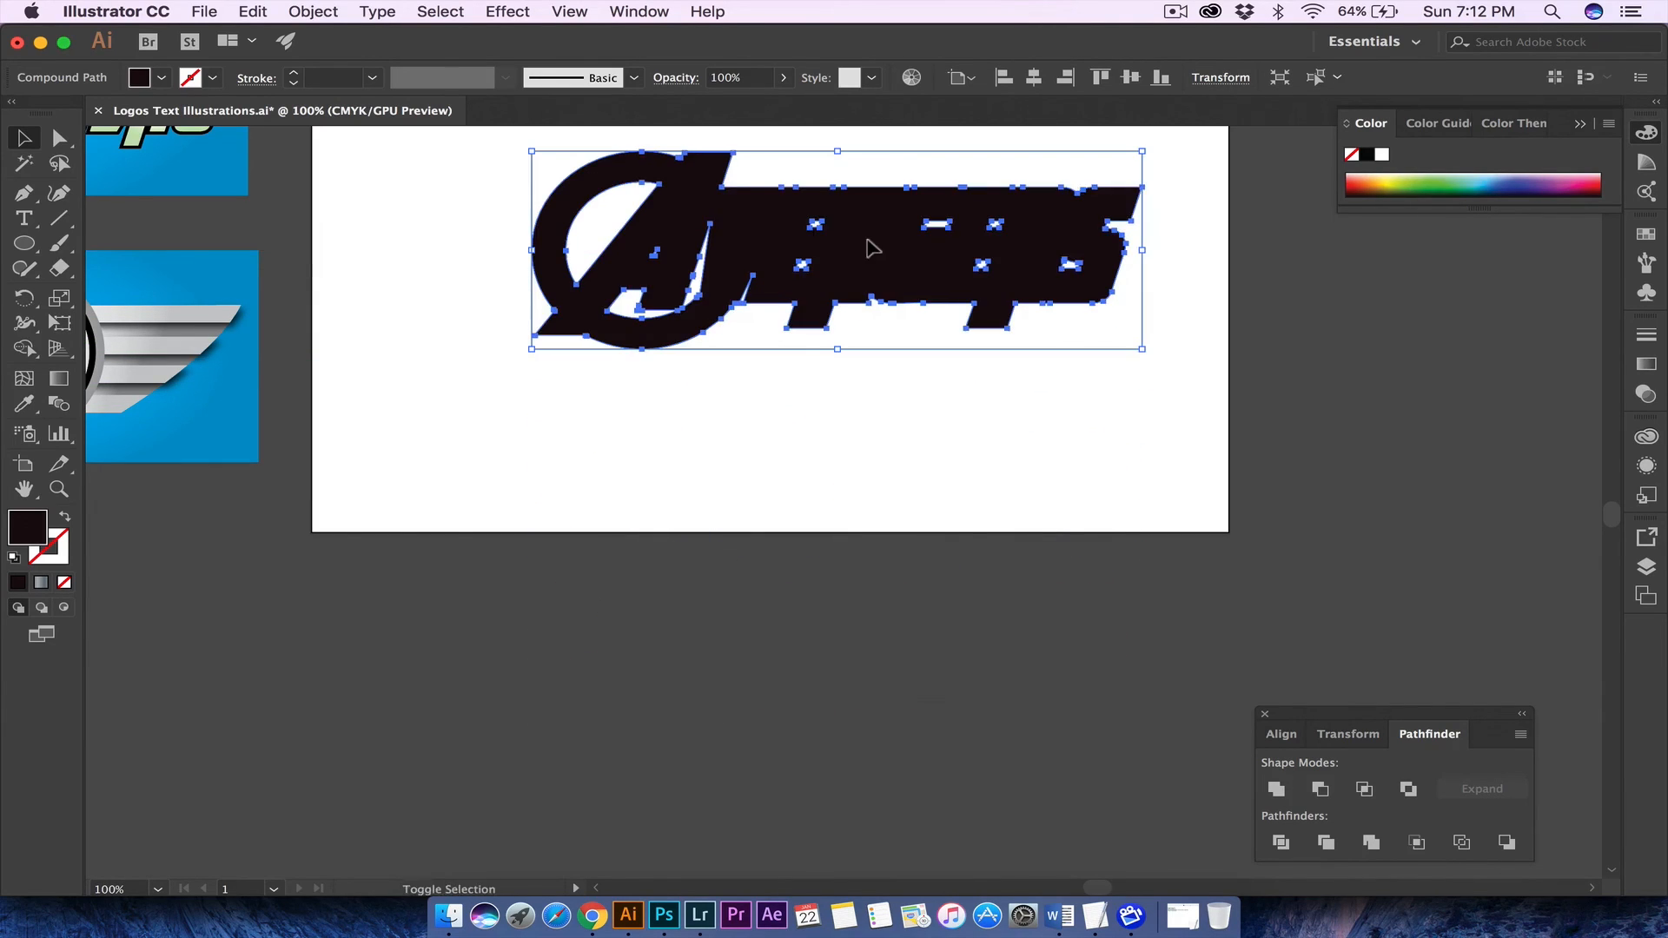
- Send the black shape to the back so it forms an outline behind the gradient Avengers logo
{"action": "right_click", "coordinate": [738, 213]}
{"action": "mouse_move", "coordinate": [854, 423]}
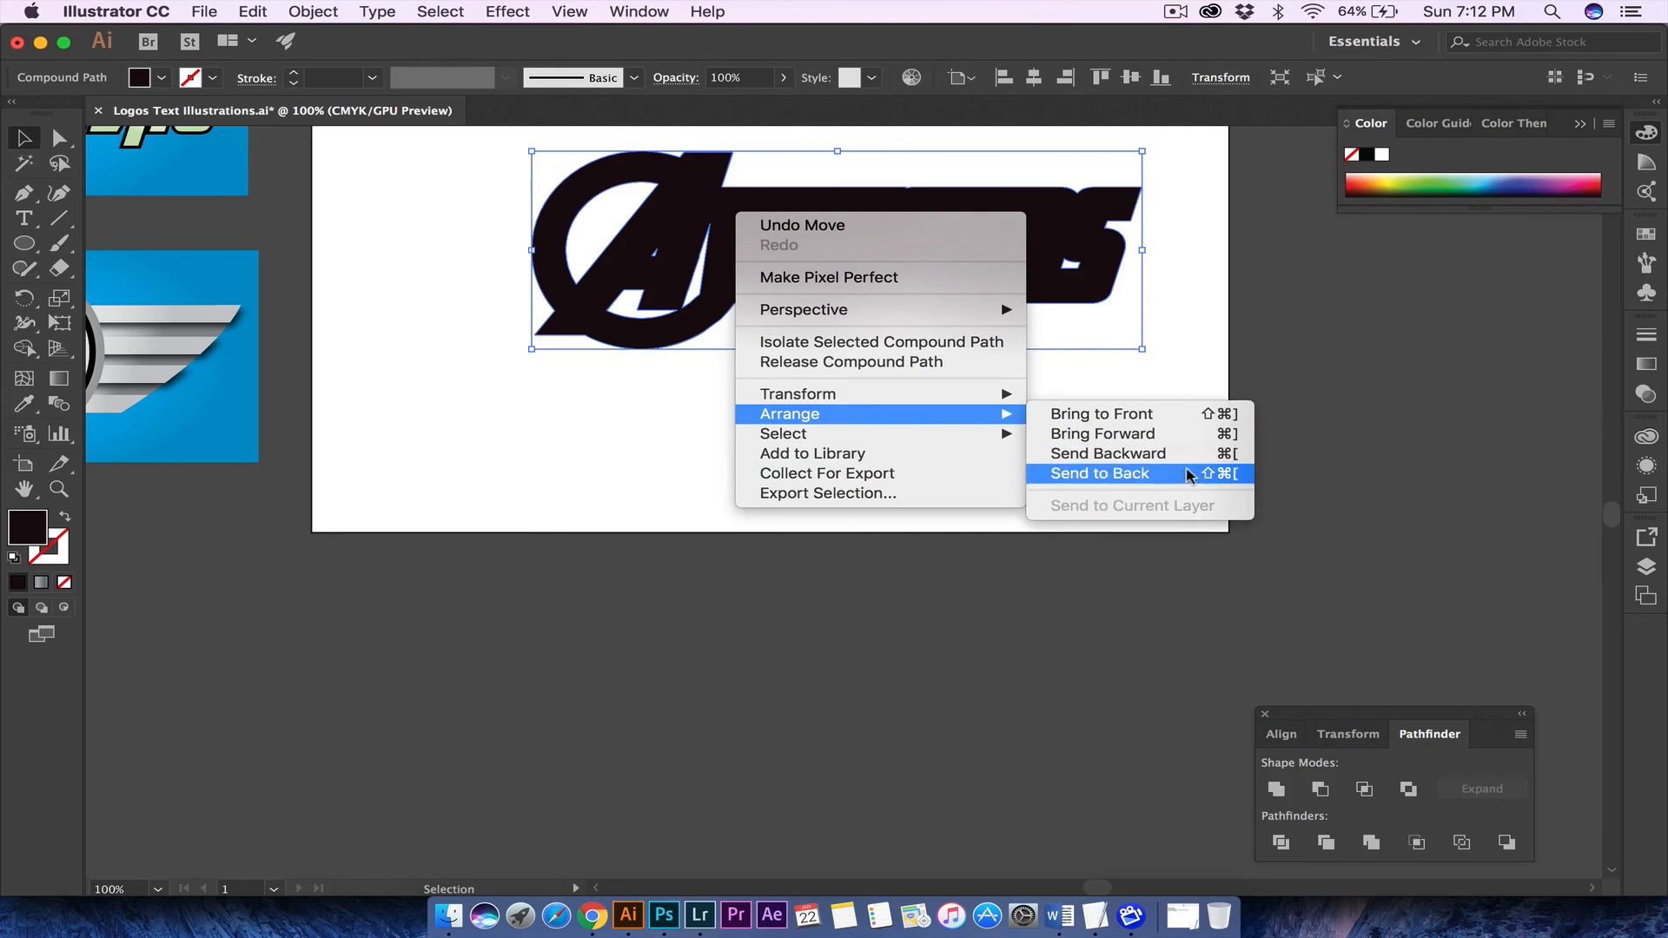
{"action": "left_click", "coordinate": [1120, 473]}
{"action": "left_click", "coordinate": [980, 472]}
{"action": "scroll", "coordinate": [980, 467], "scroll_direction": "up", "scroll_amount": 5}
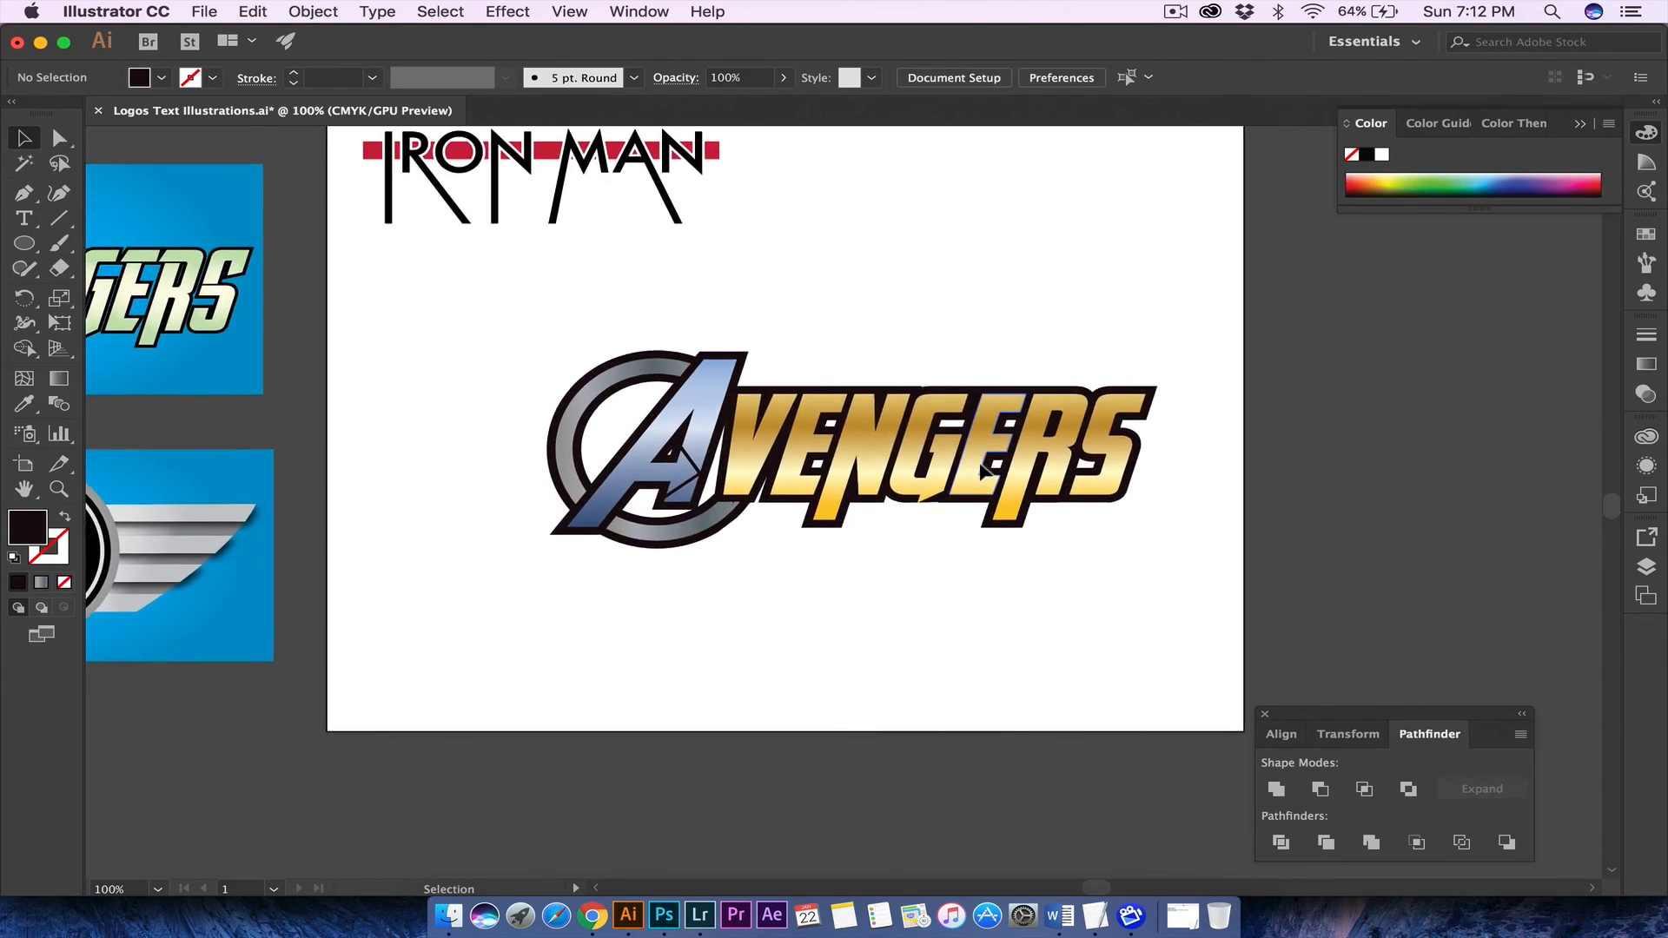
- Scale the complete Avengers logo proportionally to roughly two-thirds size and place it in the artboard's upper right corner, level with Iron Man
{"action": "scroll", "coordinate": [980, 467], "scroll_direction": "left", "scroll_amount": 10}
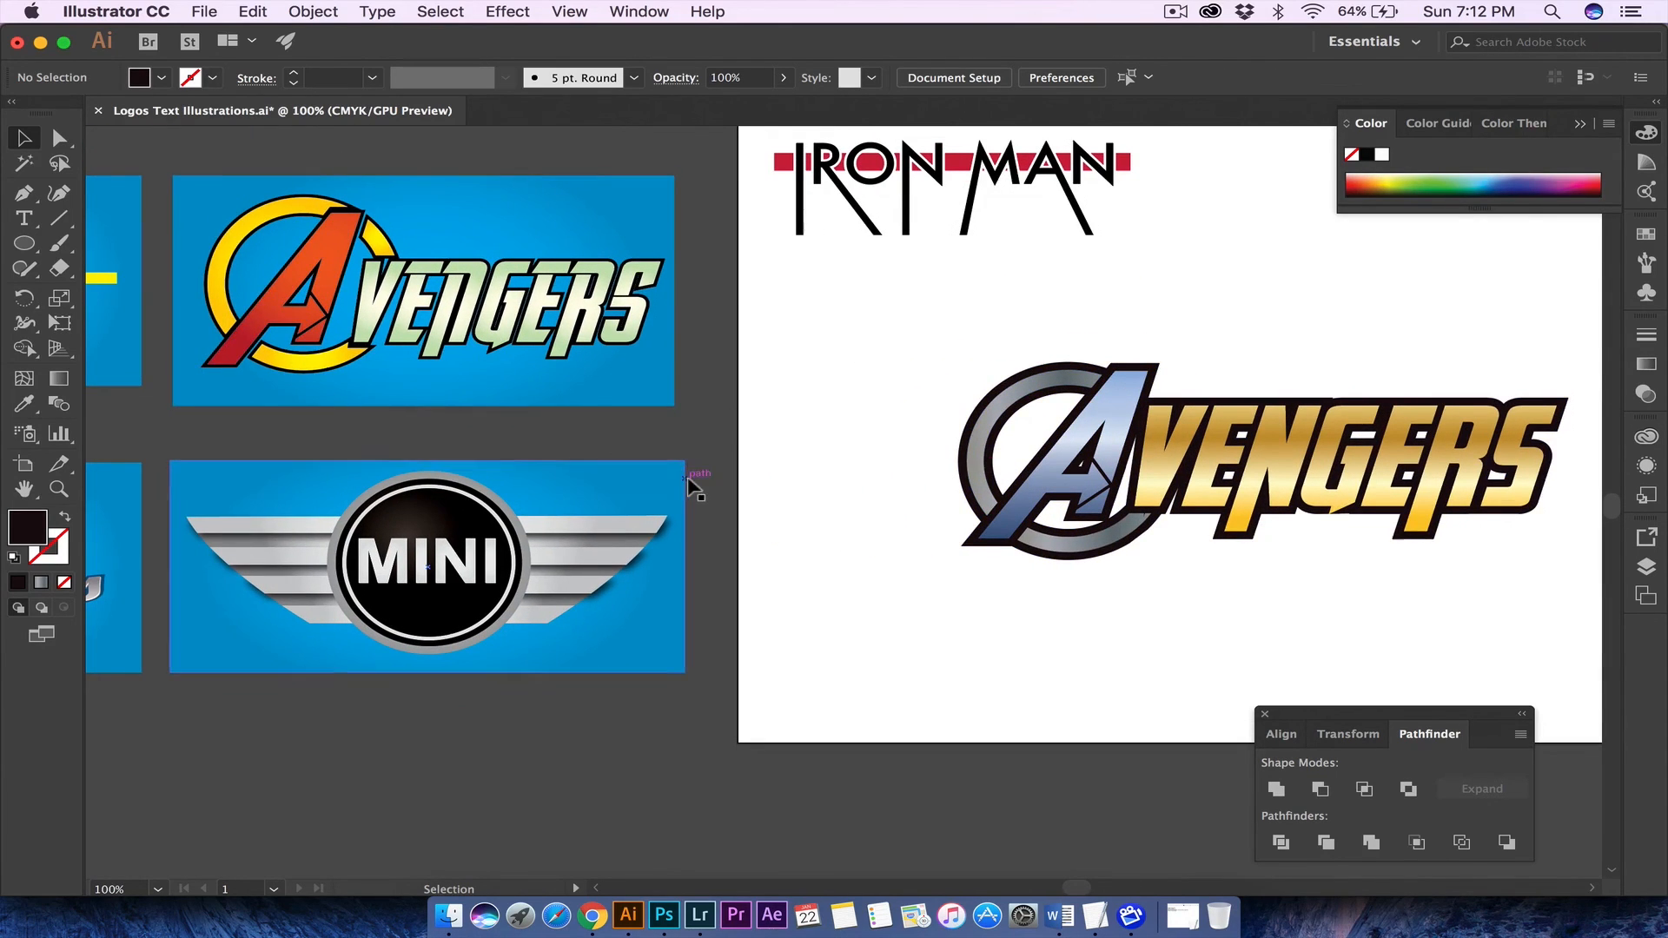
{"action": "scroll", "coordinate": [691, 482], "scroll_direction": "right", "scroll_amount": 5}
{"action": "left_click_drag", "start_coordinate": [708, 334], "coordinate": [1258, 580]}
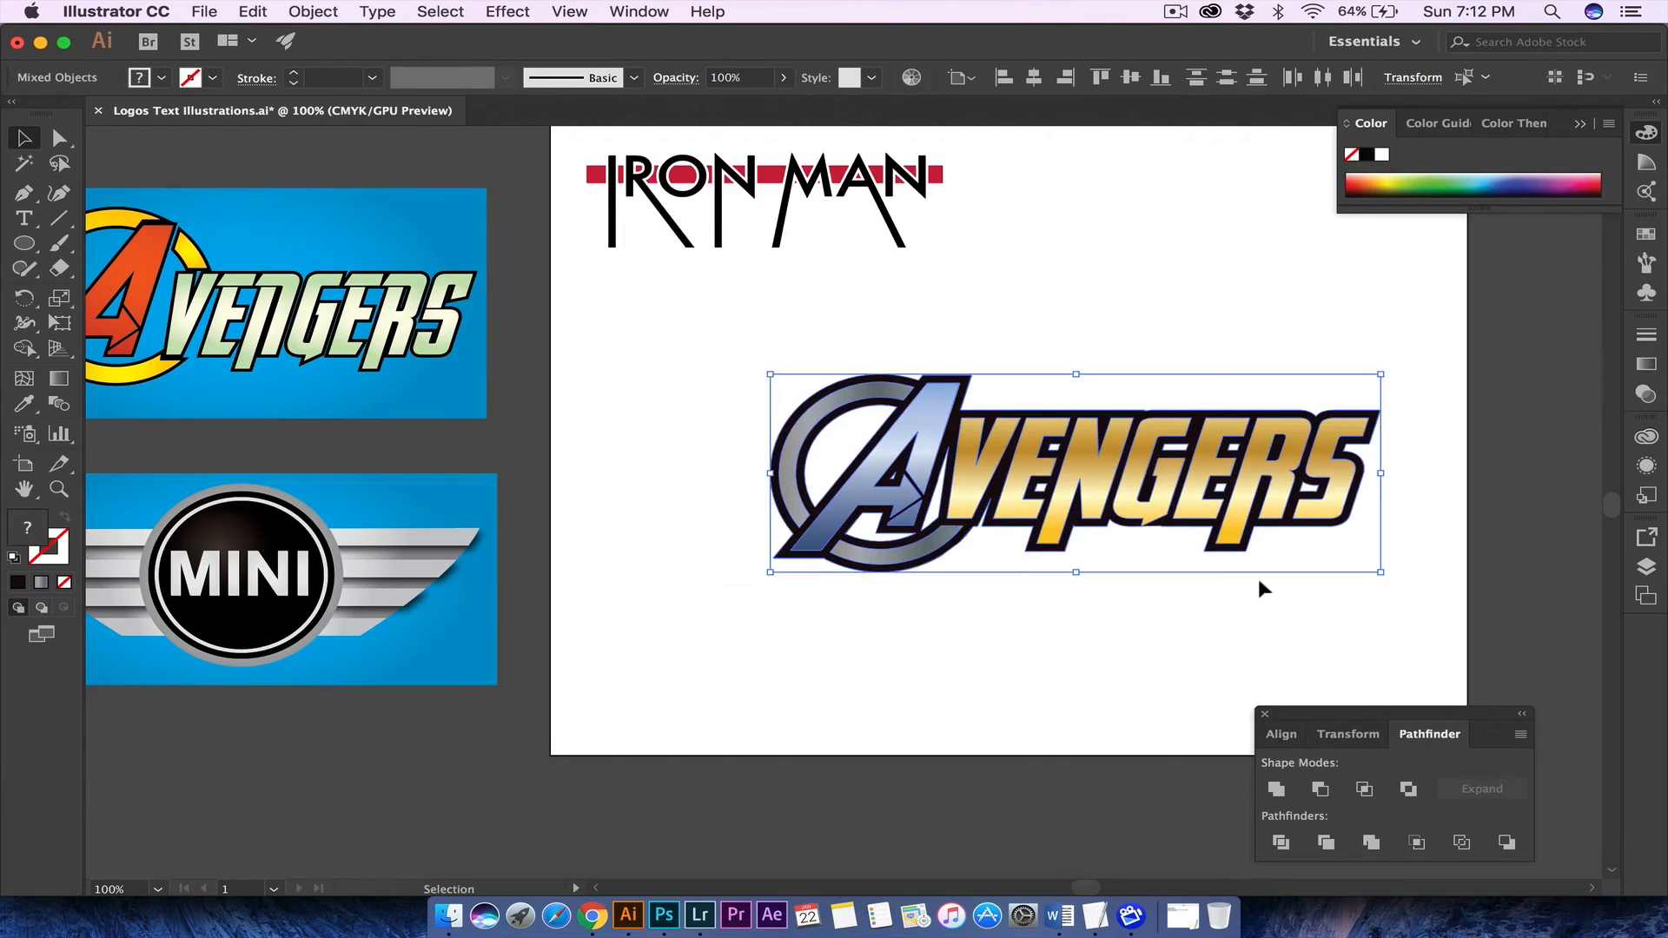
{"action": "scroll", "coordinate": [1257, 581], "scroll_direction": "up", "scroll_amount": 3}
{"action": "scroll", "coordinate": [1258, 580], "scroll_direction": "right", "scroll_amount": 8}
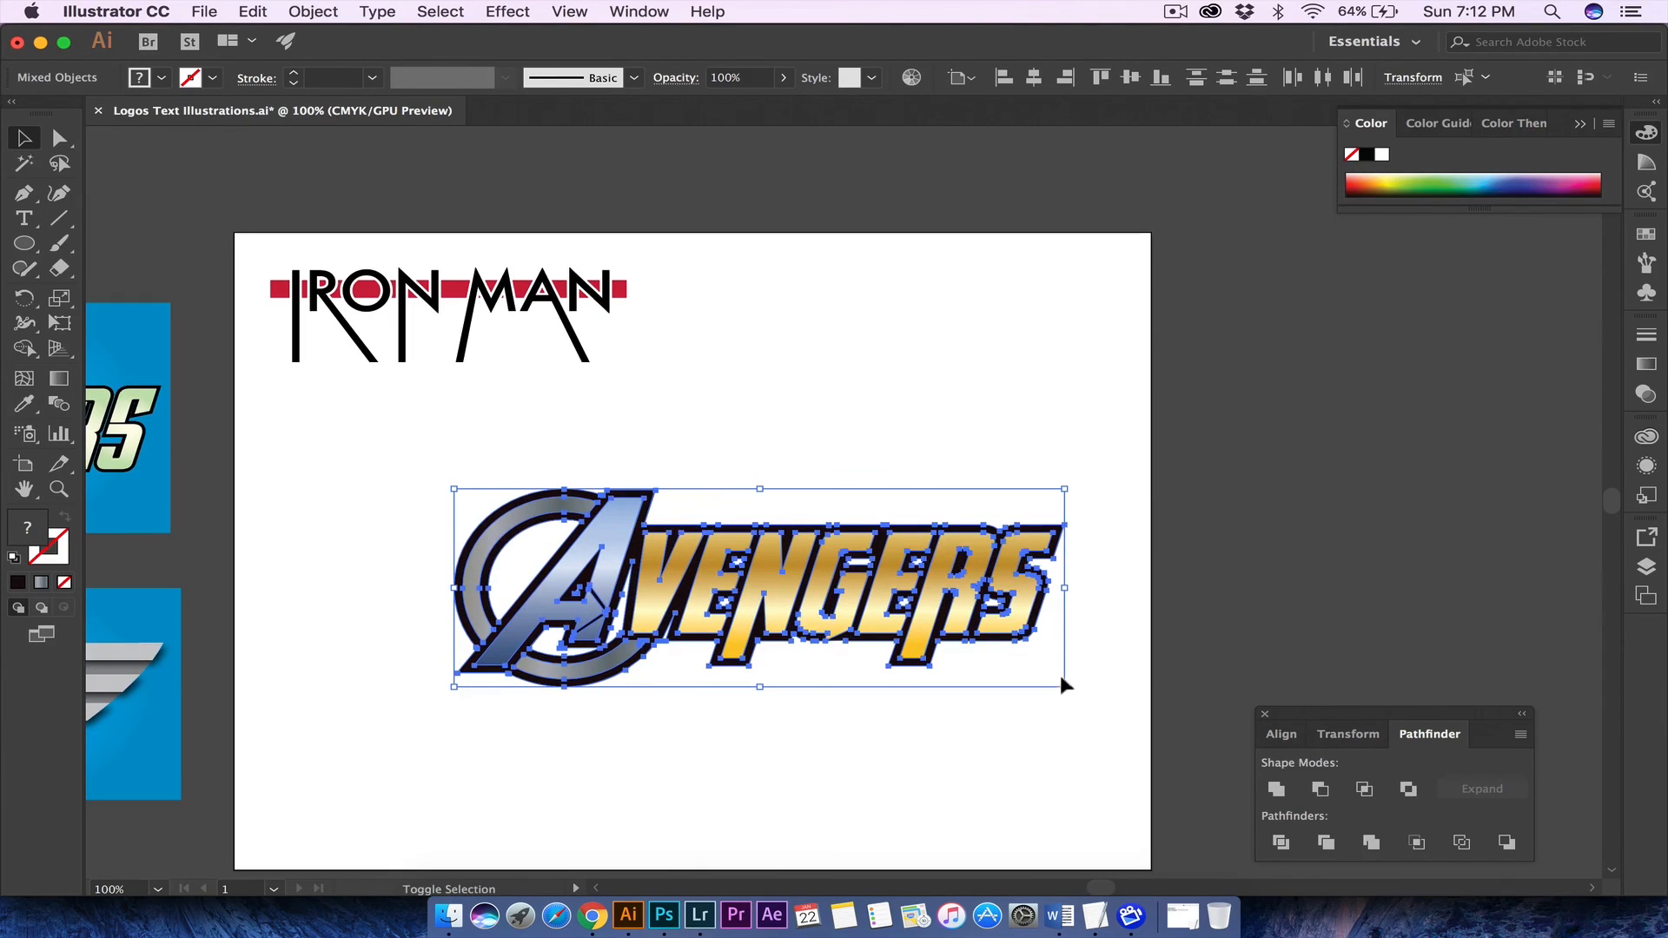
{"action": "left_click_drag", "start_coordinate": [1064, 686], "coordinate": [955, 651]}
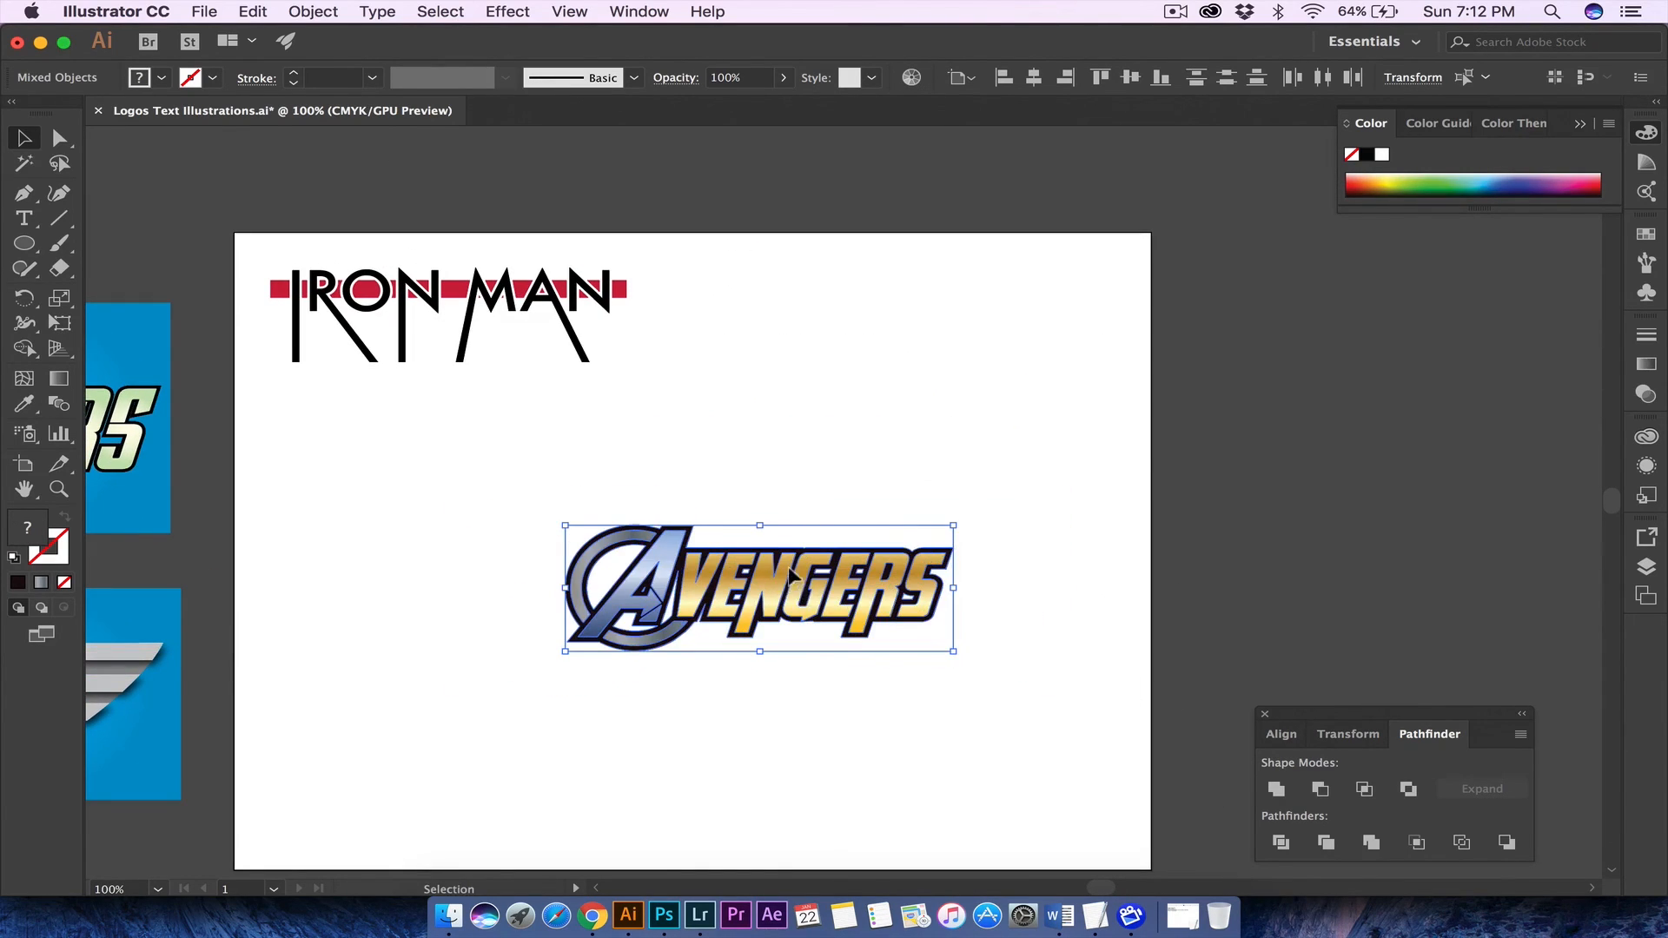
{"action": "left_click_drag", "start_coordinate": [791, 589], "coordinate": [949, 315]}
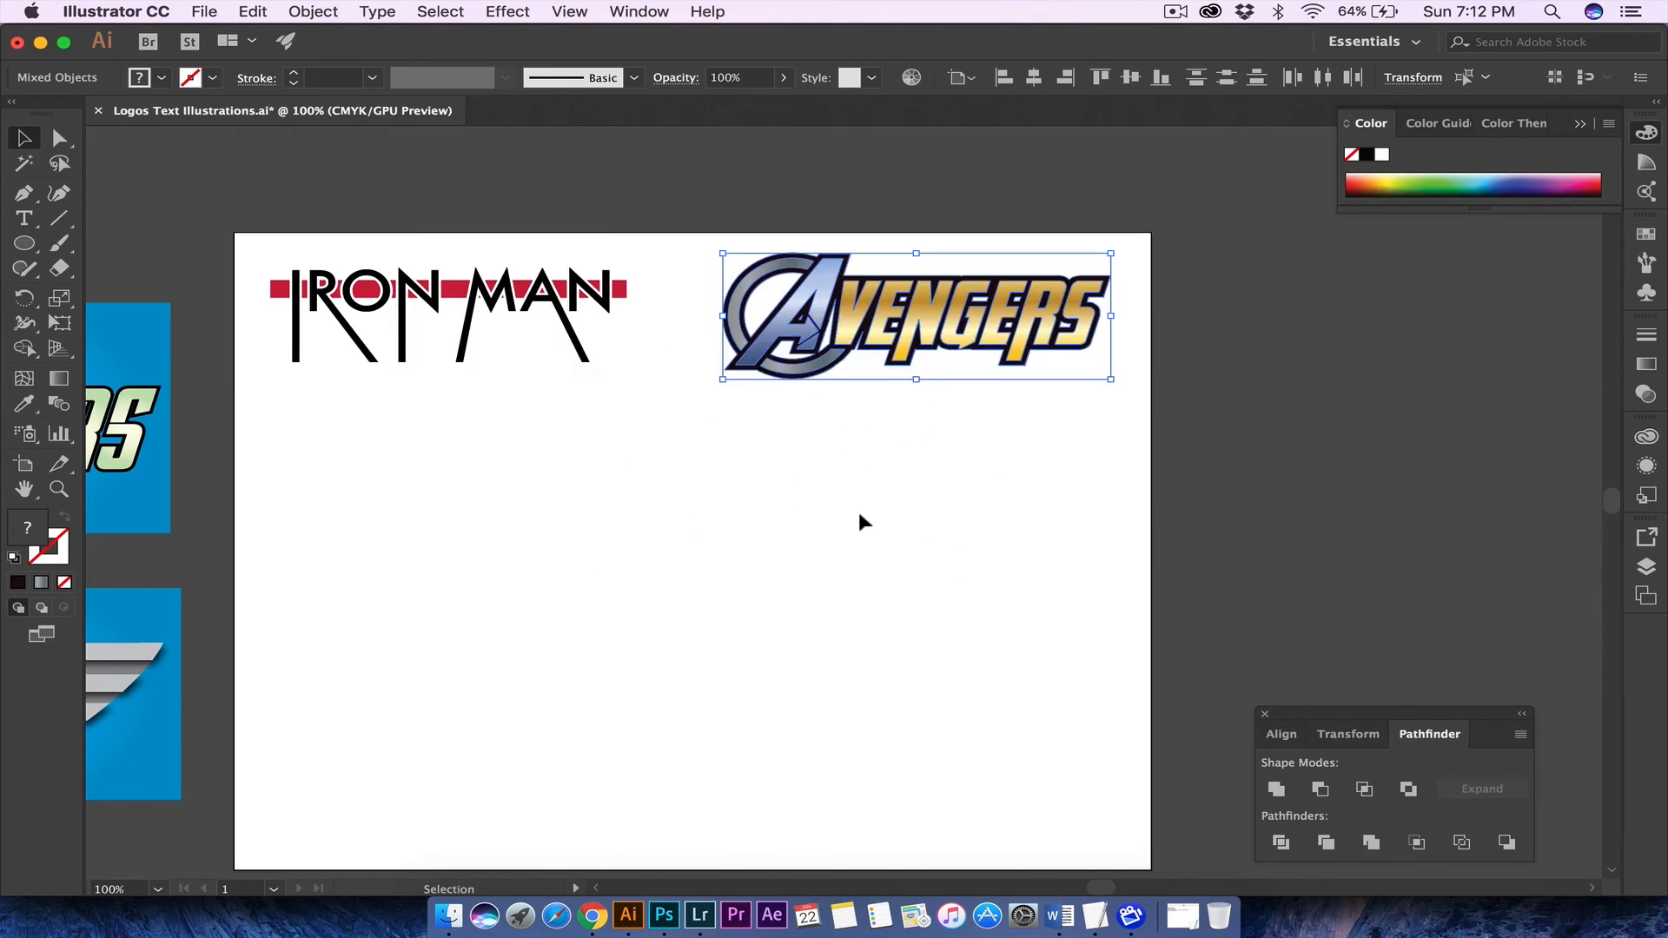
{"action": "left_click", "coordinate": [858, 513]}
- Look over the Gonz Tutorials and MINI reference logos beside the artboard and return to its empty area
{"action": "scroll", "coordinate": [858, 513], "scroll_direction": "left", "scroll_amount": 5}
{"action": "scroll", "coordinate": [987, 460], "scroll_direction": "left", "scroll_amount": 10}
{"action": "scroll", "coordinate": [987, 460], "scroll_direction": "down", "scroll_amount": 4}
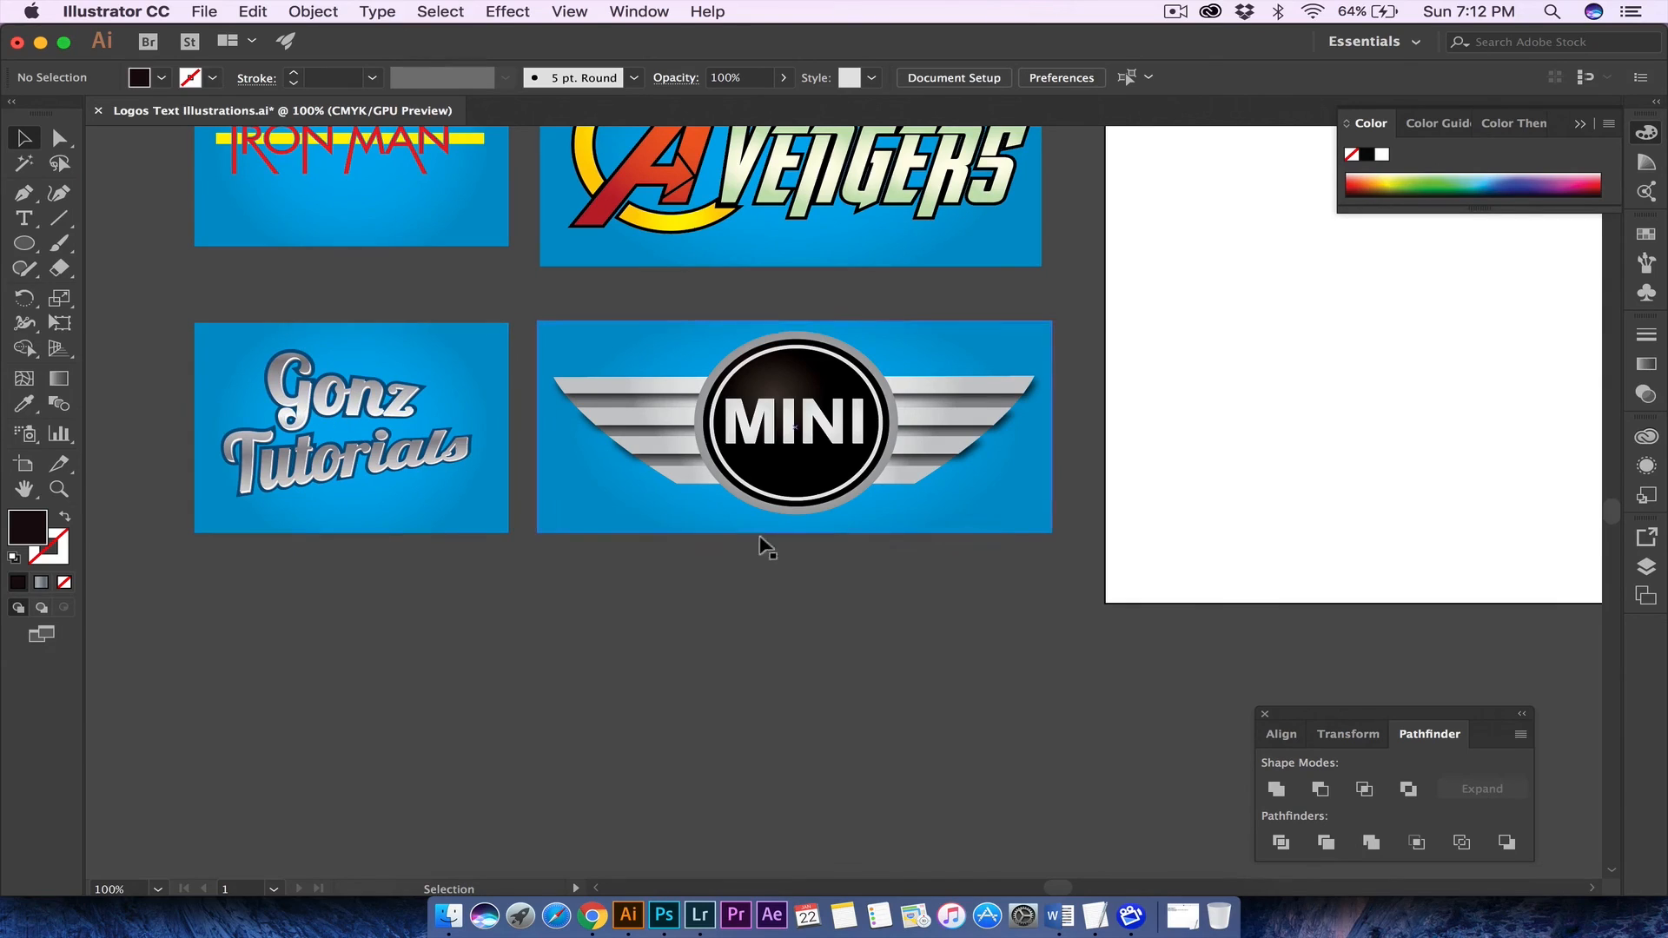
{"action": "scroll", "coordinate": [768, 548], "scroll_direction": "right", "scroll_amount": 15}
{"action": "scroll", "coordinate": [767, 547], "scroll_direction": "up", "scroll_amount": 5}
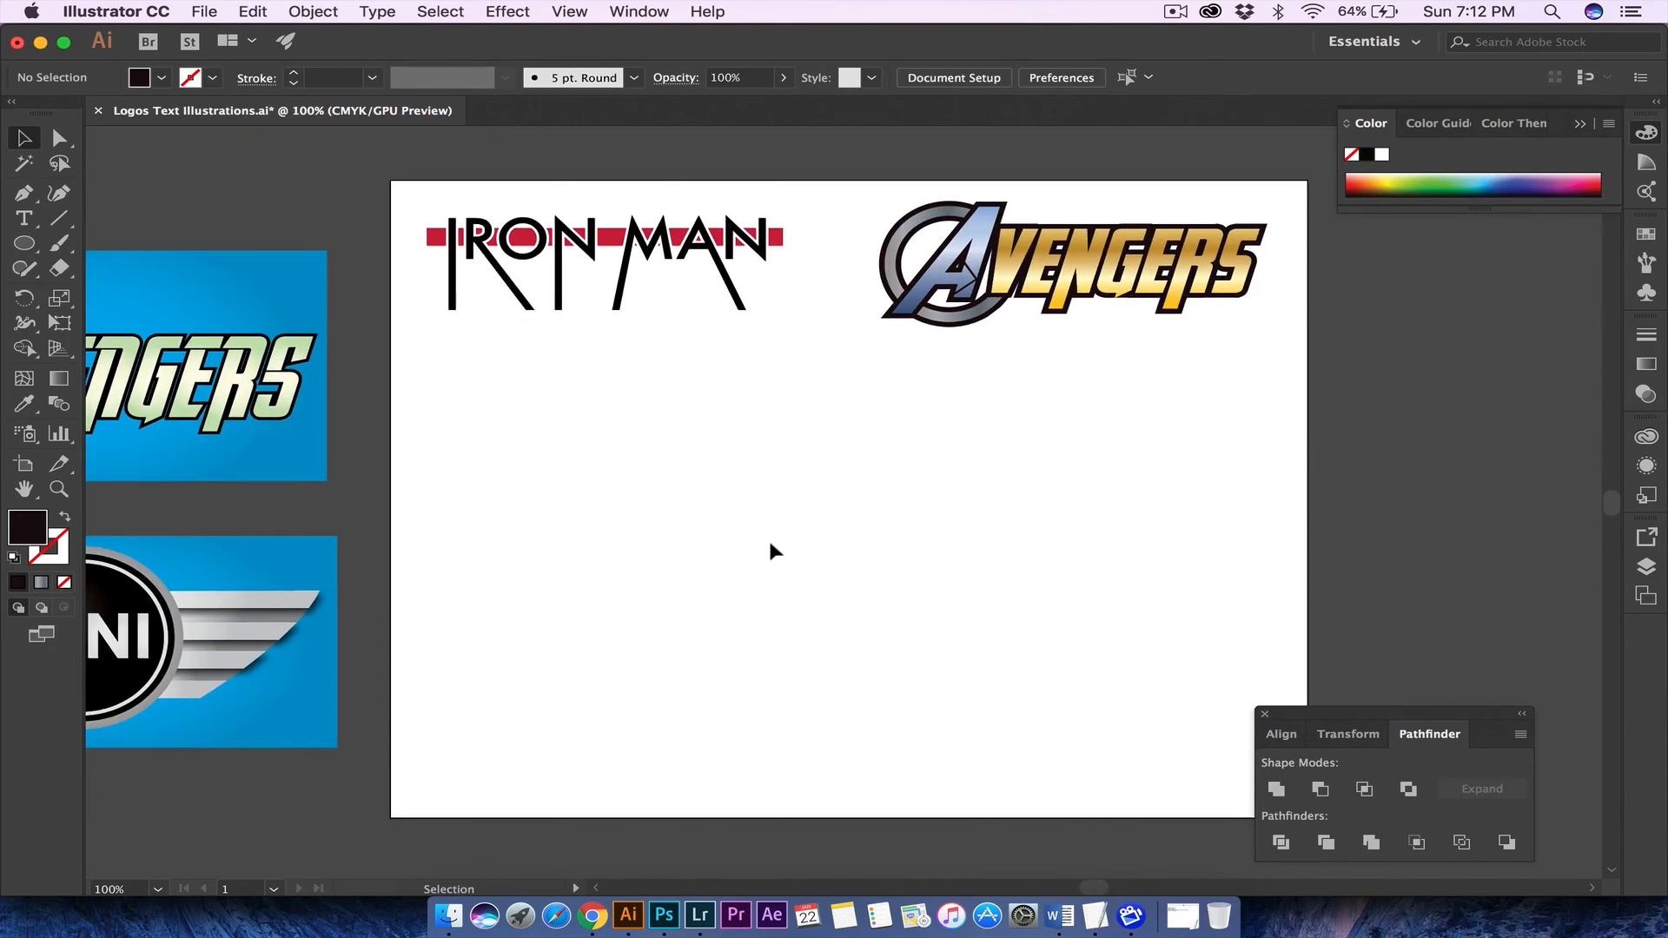
{"action": "scroll", "coordinate": [770, 545], "scroll_direction": "right", "scroll_amount": 3}
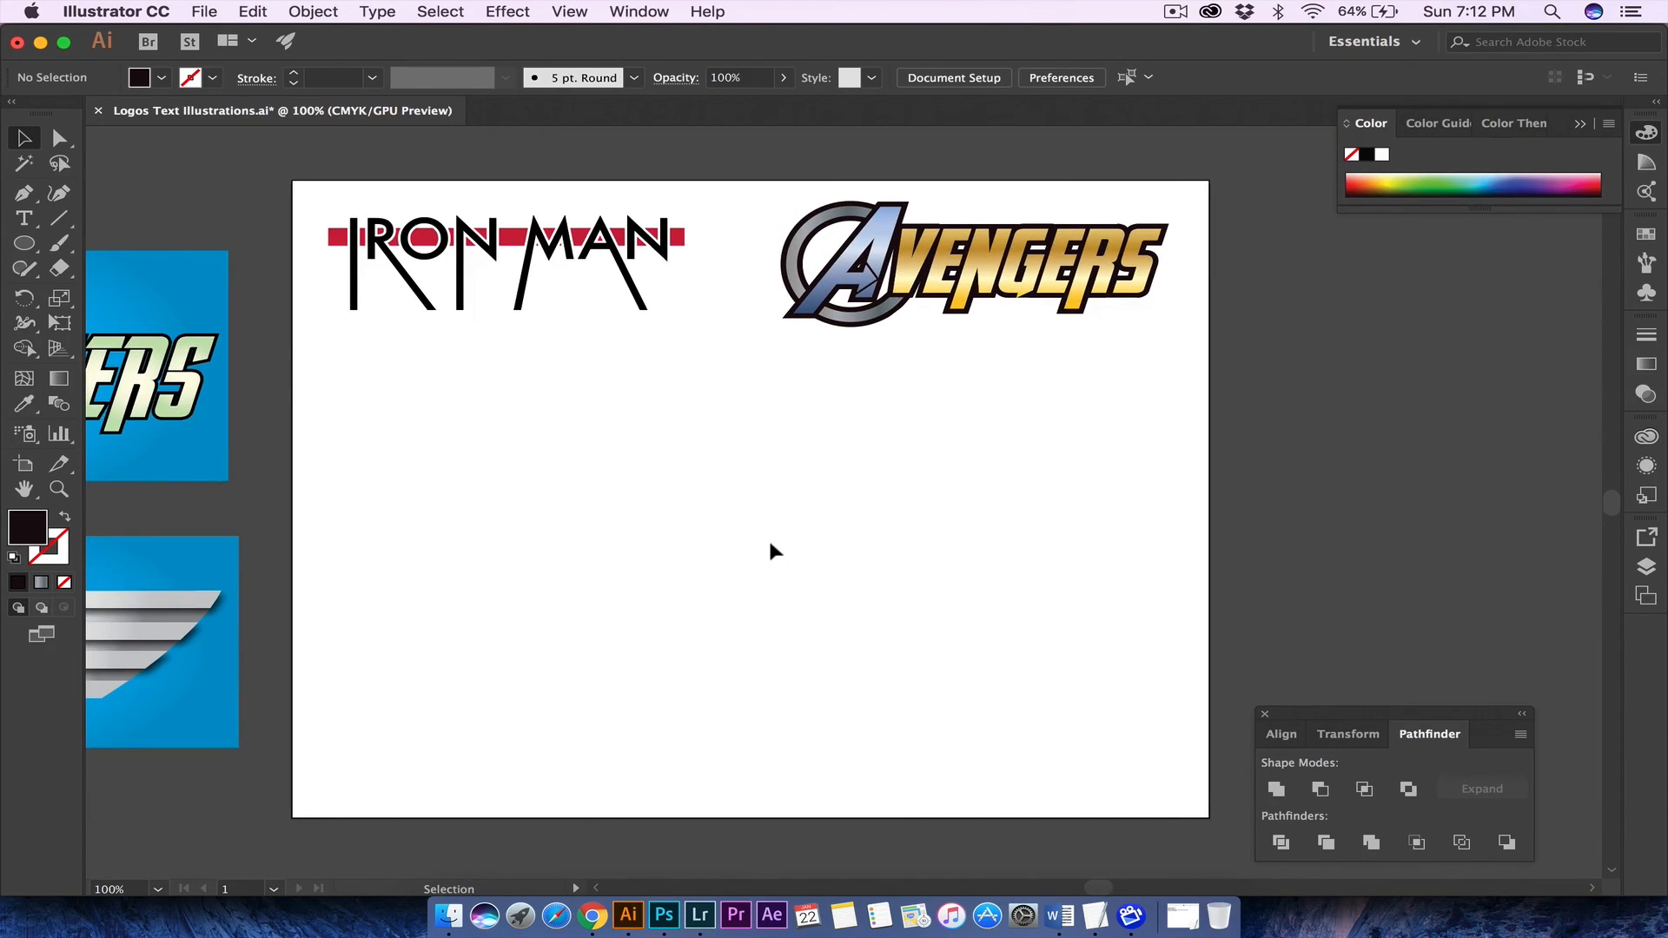